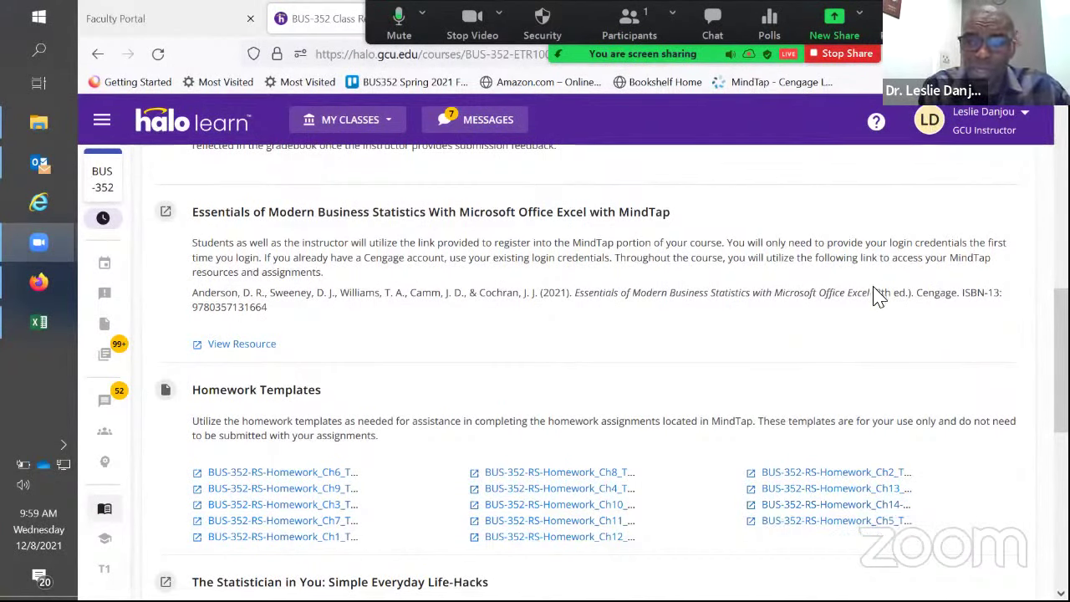
# - Switch to the MindTap Chapters 14 & 15 assignment and place it side by side with the BUS-352 Ch14-15 homework template workbook
pyautogui.click(885, 268)
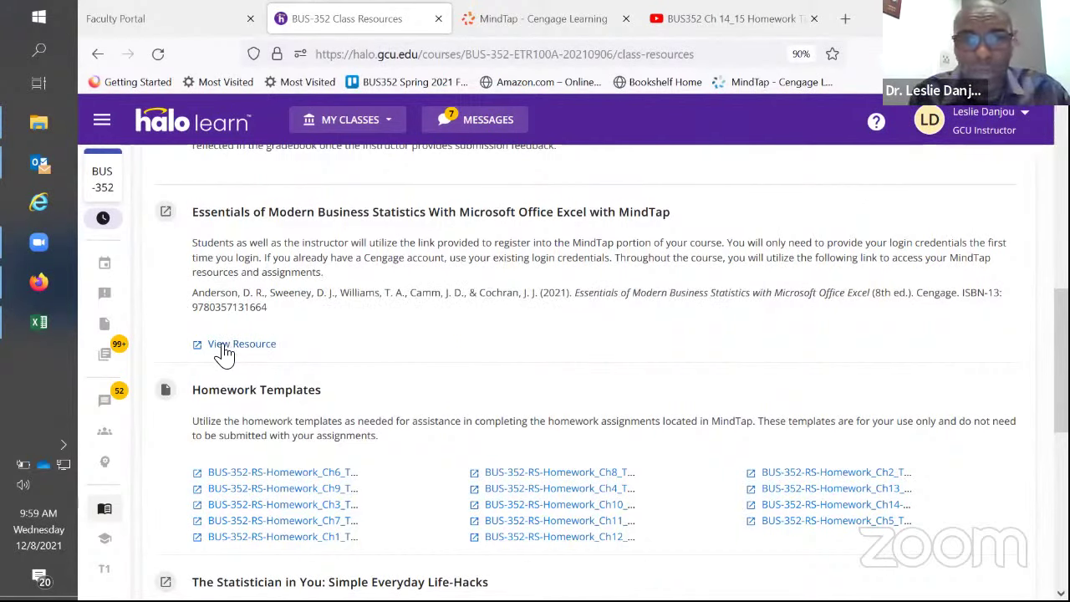
pyautogui.click(518, 28)
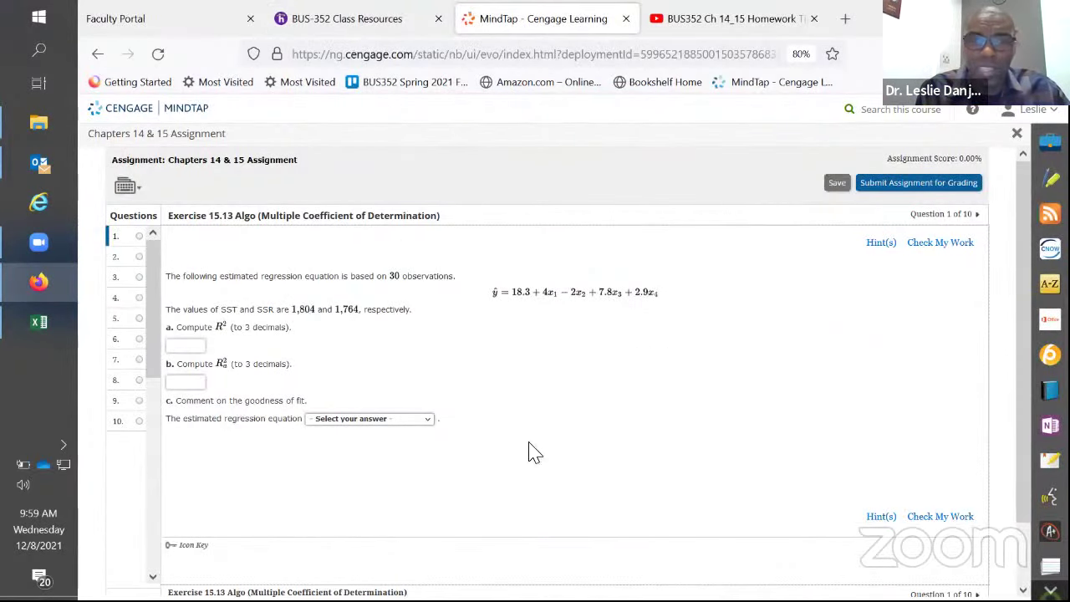
pyautogui.press('super+Right')
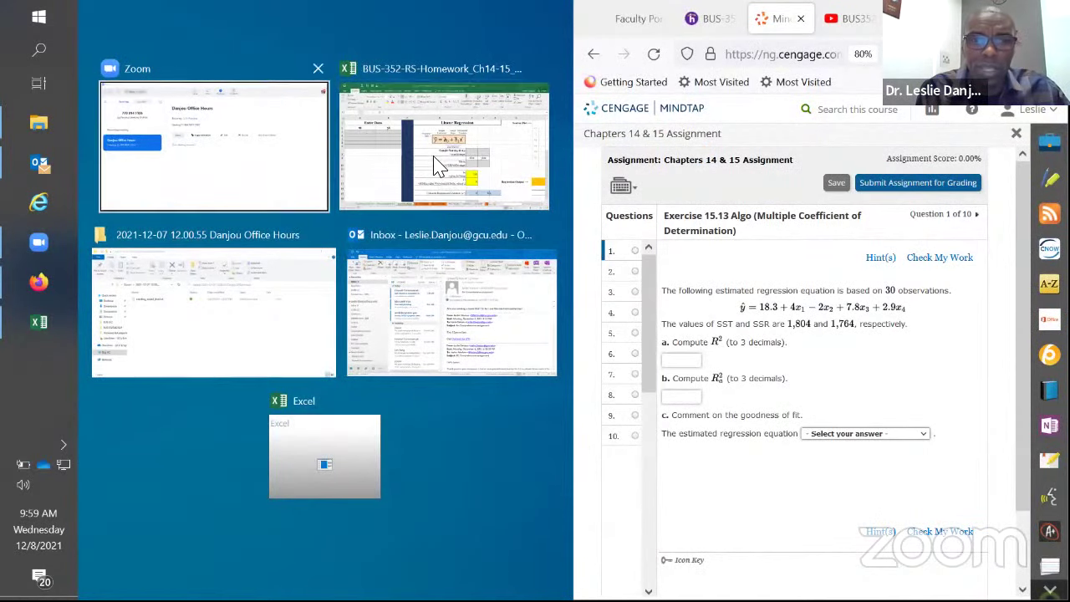
pyautogui.click(437, 172)
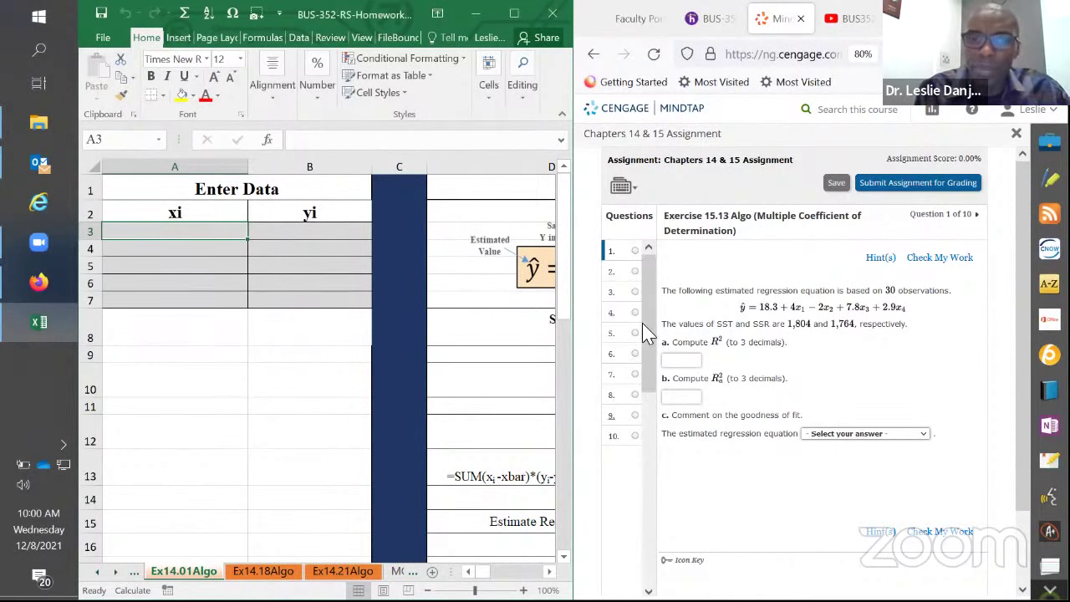
# - Look over the linear regression template on the Ex14.01Algo sheet at full window size, then restore the side-by-side view
pyautogui.click(622, 271)
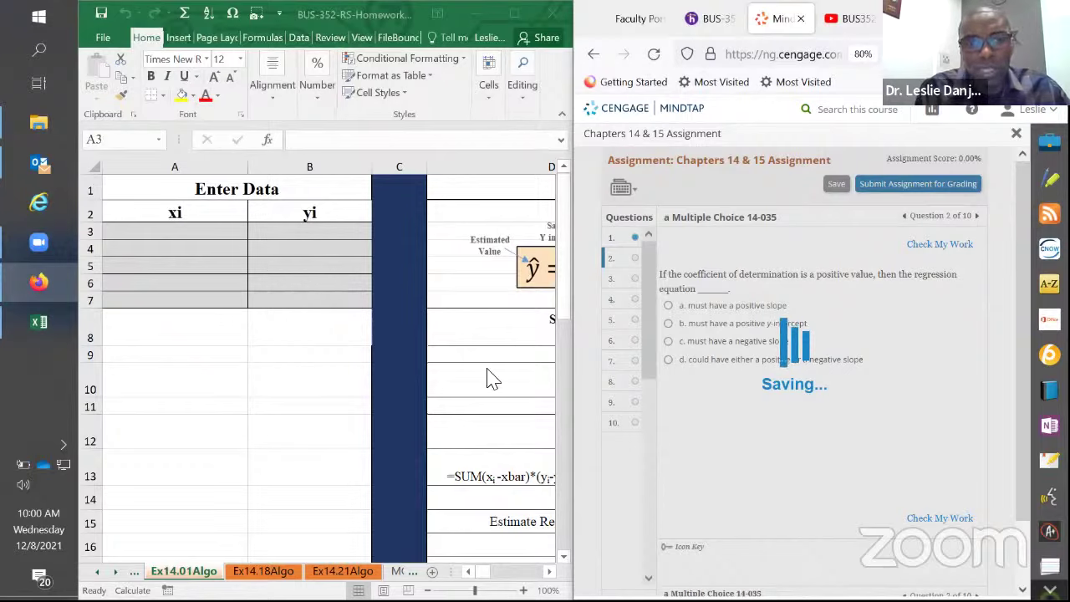
pyautogui.click(518, 17)
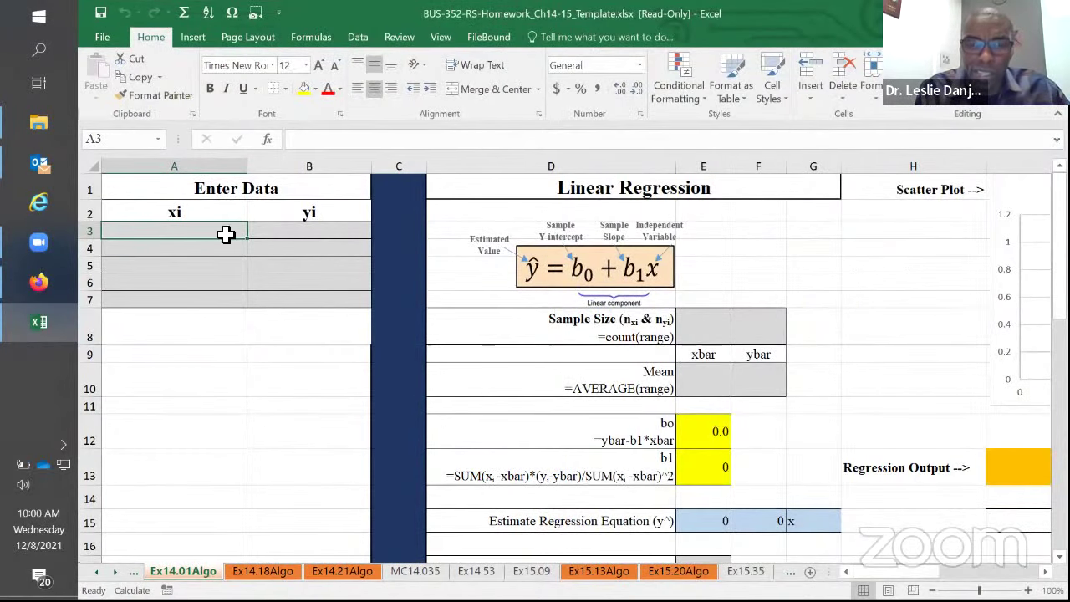
pyautogui.scroll(-3, 725, 498)
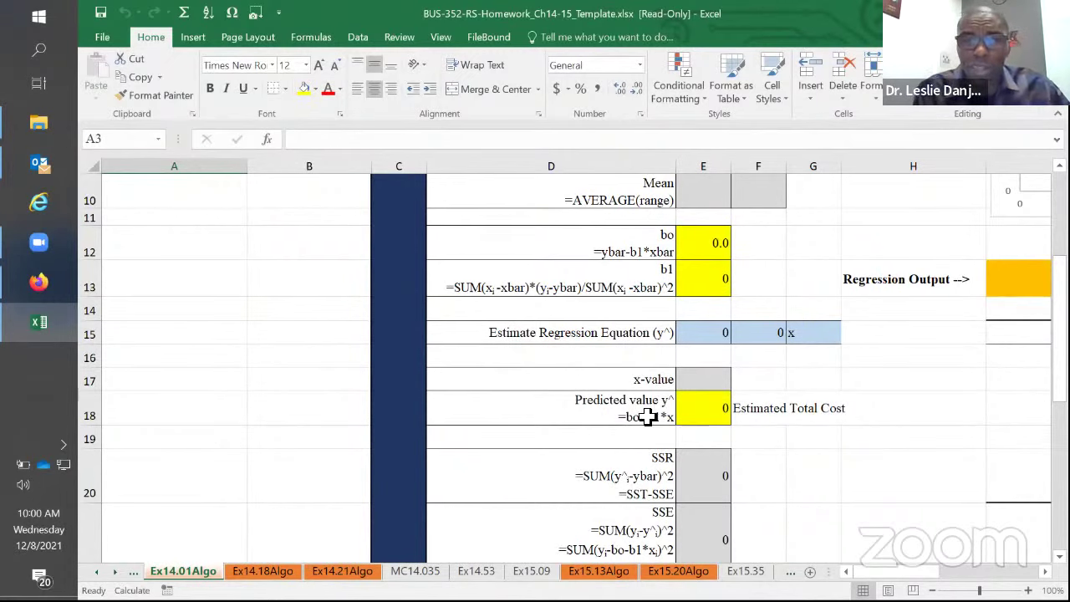
pyautogui.moveTo(781, 25); pyautogui.dragTo(78, 234)
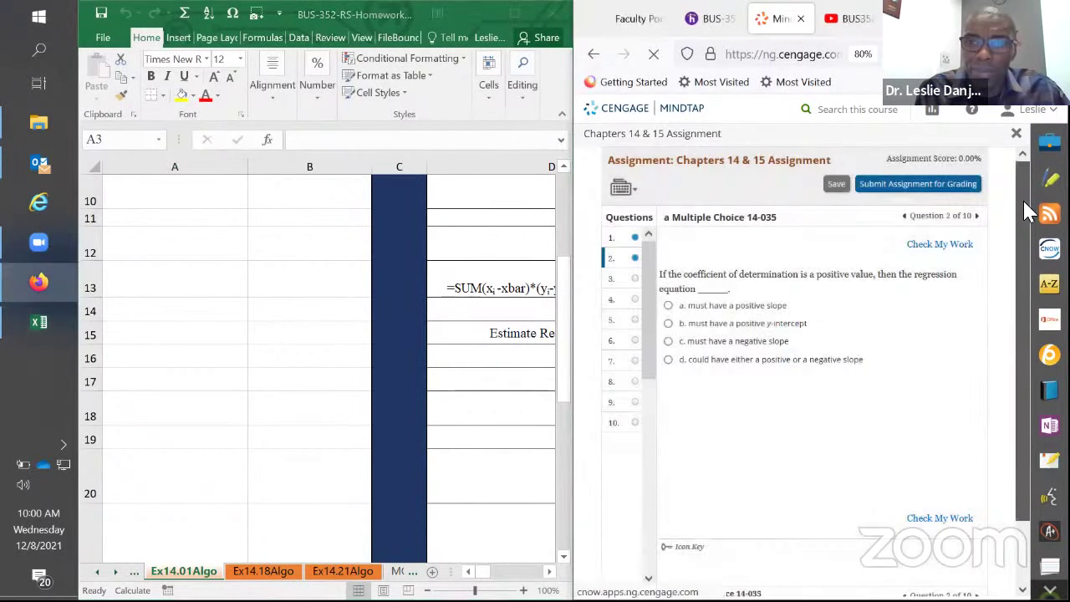
# - Open question 5 of the assignment, Exercise 14.01 Algo (Least Square Method)
pyautogui.scroll(-1, 1022, 203)
pyautogui.click(622, 236)
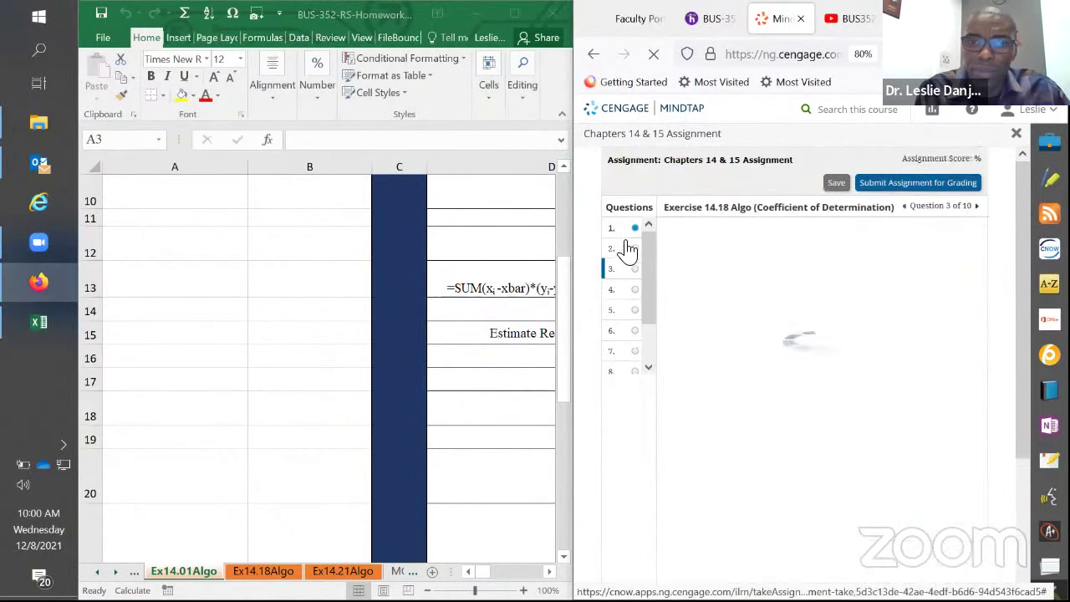
pyautogui.click(631, 299)
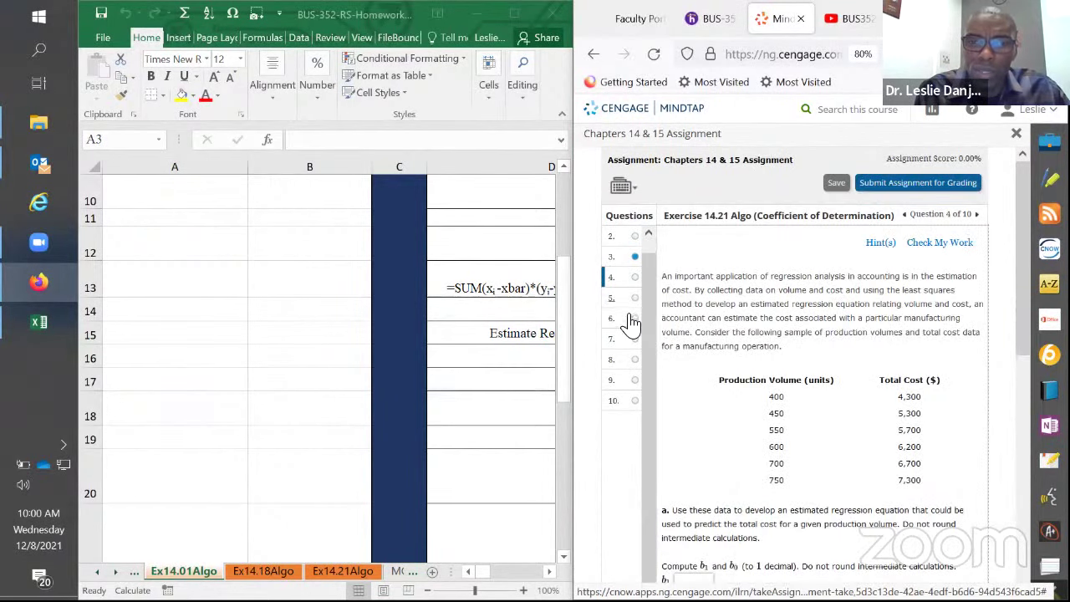
pyautogui.click(632, 298)
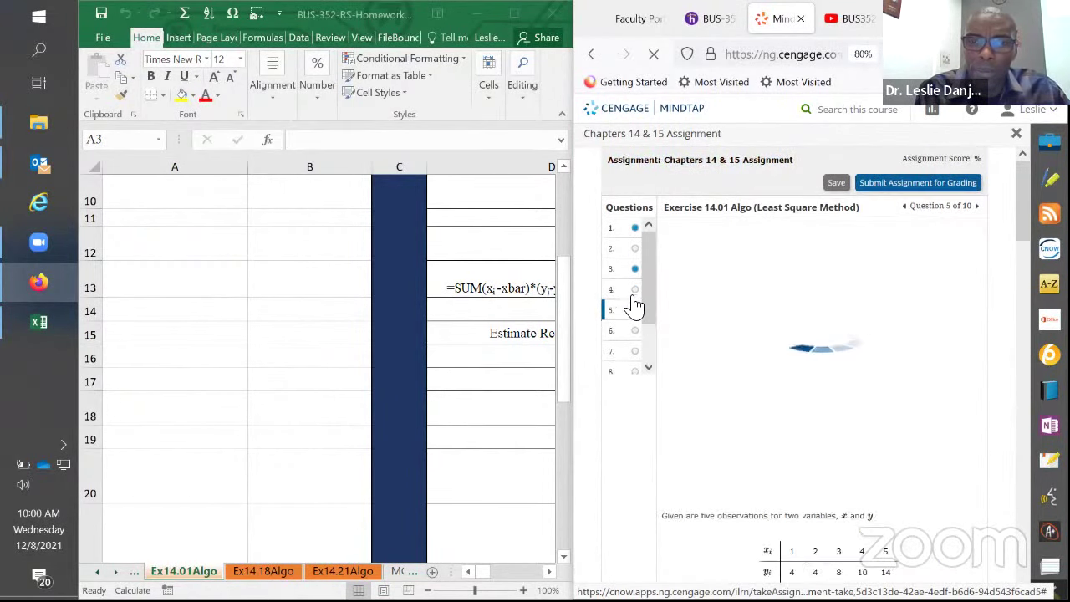
# - Enter the xi values 1, 2, 3, 4 and 5 in cells A3 to A7 of the Ex14.01Algo sheet
pyautogui.click(453, 316)
pyautogui.scroll(3, 453, 309)
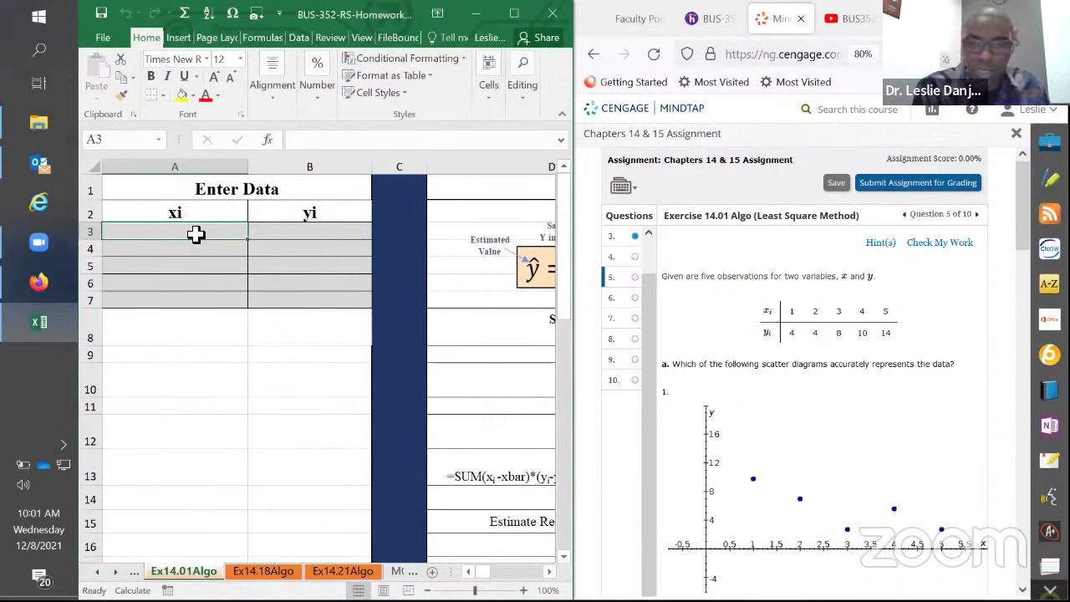
pyautogui.write('1')
pyautogui.press('Return')
pyautogui.write('2')
pyautogui.press('Return')
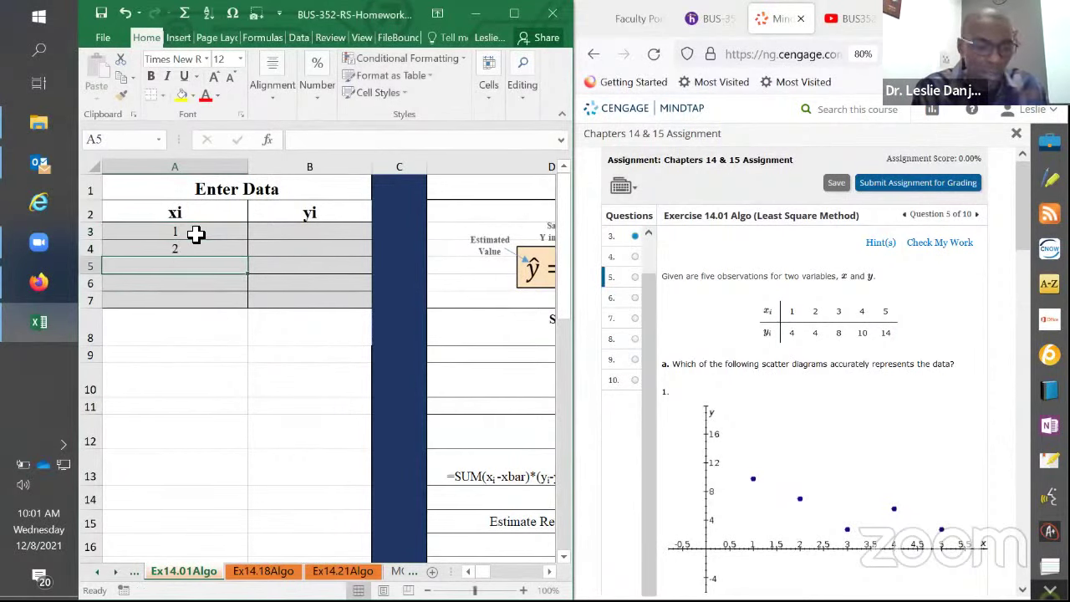
pyautogui.write('3')
pyautogui.press('Return')
pyautogui.write('4')
pyautogui.press('Return')
pyautogui.write('5')
pyautogui.press('Return')
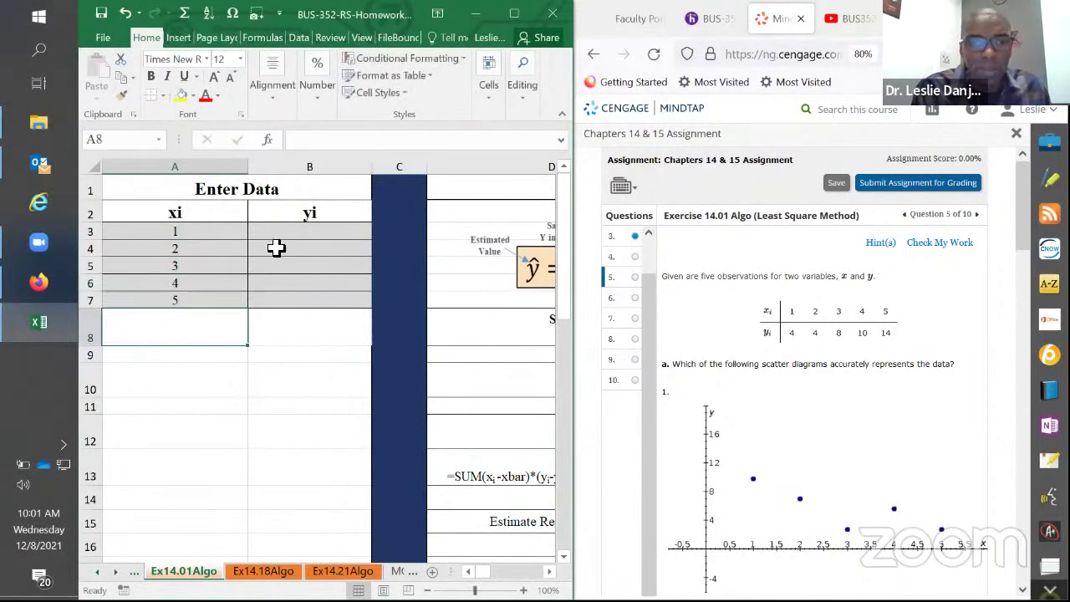
# - Enter the yi values 4, 4, 8, 10 and 14 in cells B3 to B7
pyautogui.click(309, 233)
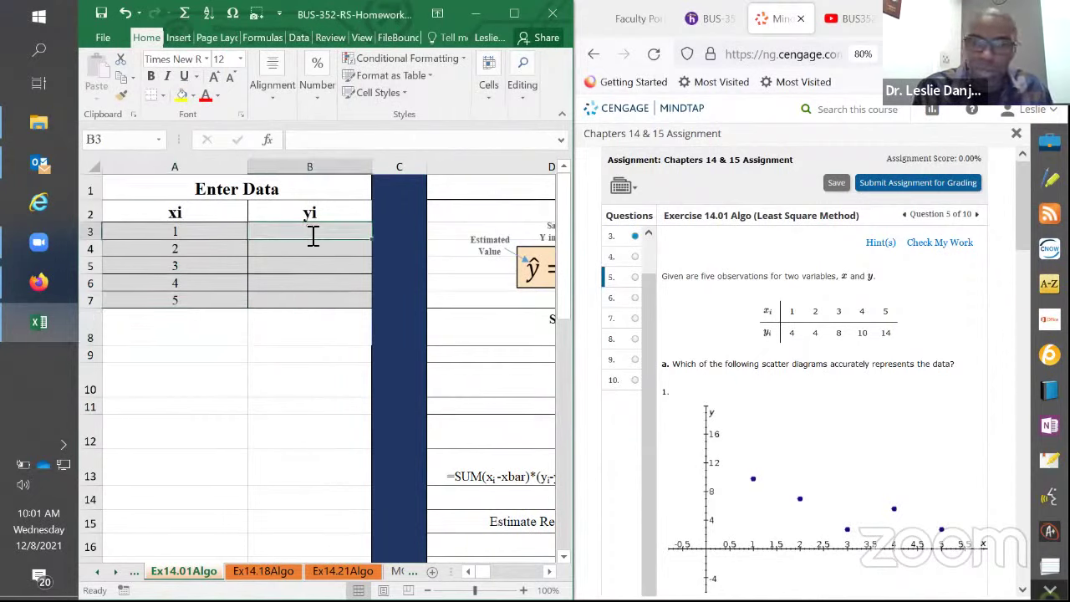
pyautogui.write('4')
pyautogui.press('Return')
pyautogui.write('4')
pyautogui.press('Return')
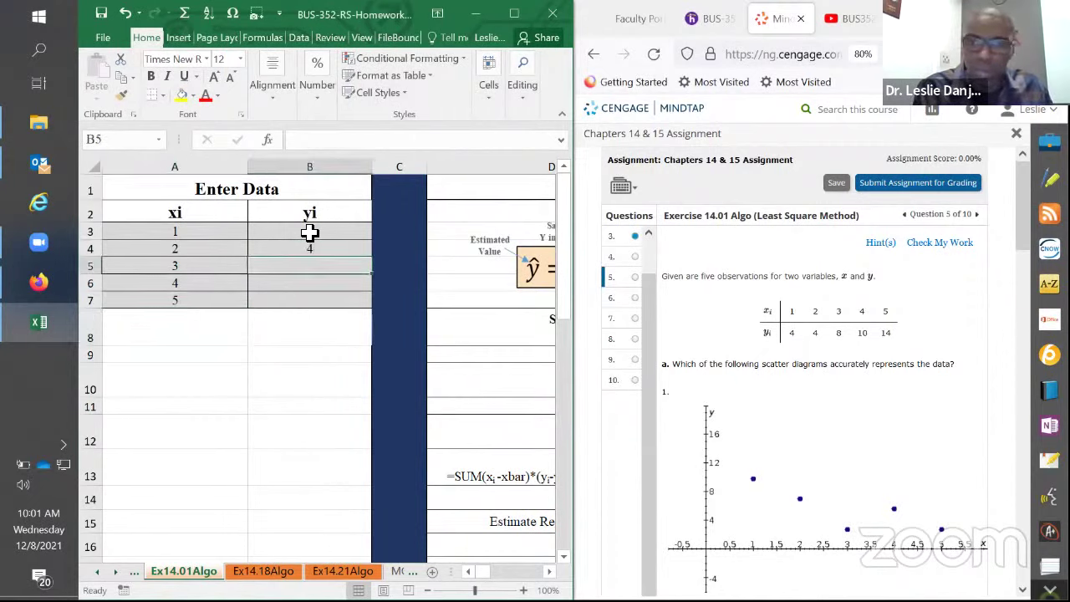
pyautogui.write('8')
pyautogui.press('Return')
pyautogui.write('10')
pyautogui.press('Return')
pyautogui.write('14')
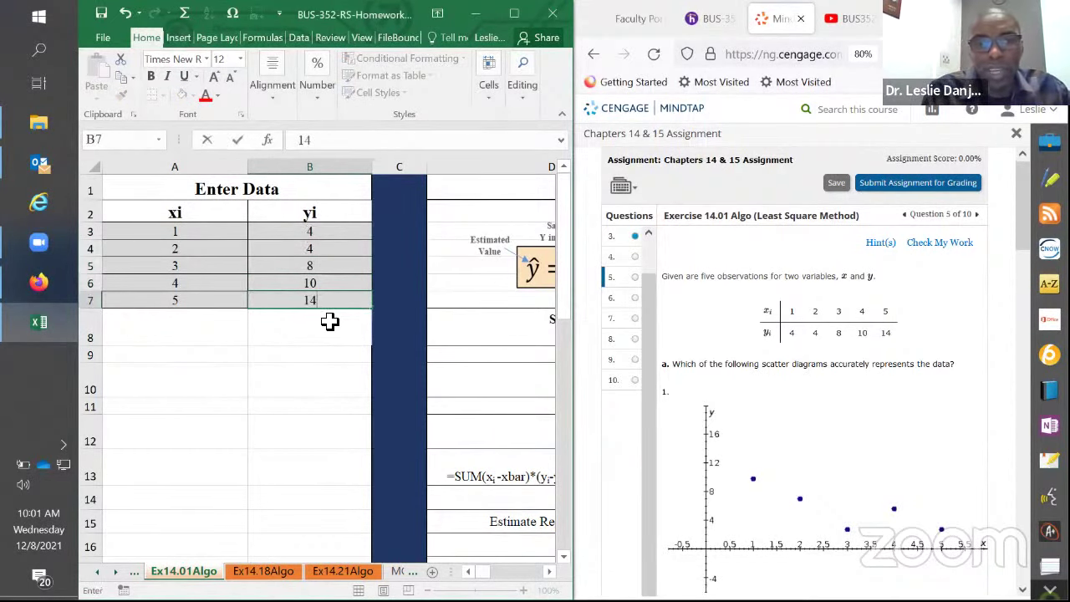
pyautogui.press('Return')
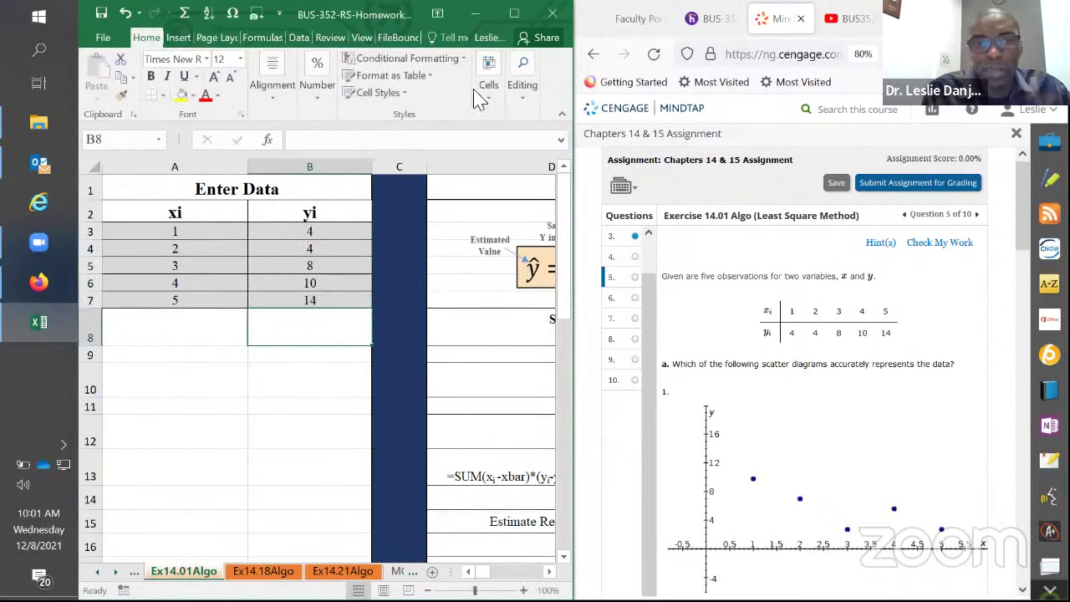
# - Maximize the workbook and examine the sheet's scatter plot of the xi and yi data
pyautogui.press('super+Up')
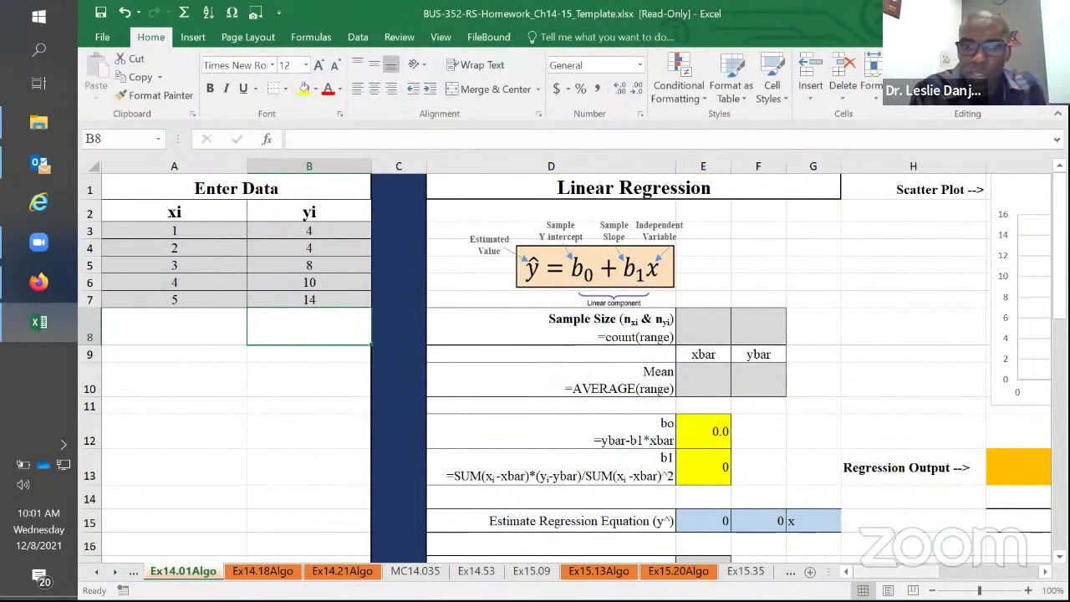
pyautogui.hscroll(5, 815, 209)
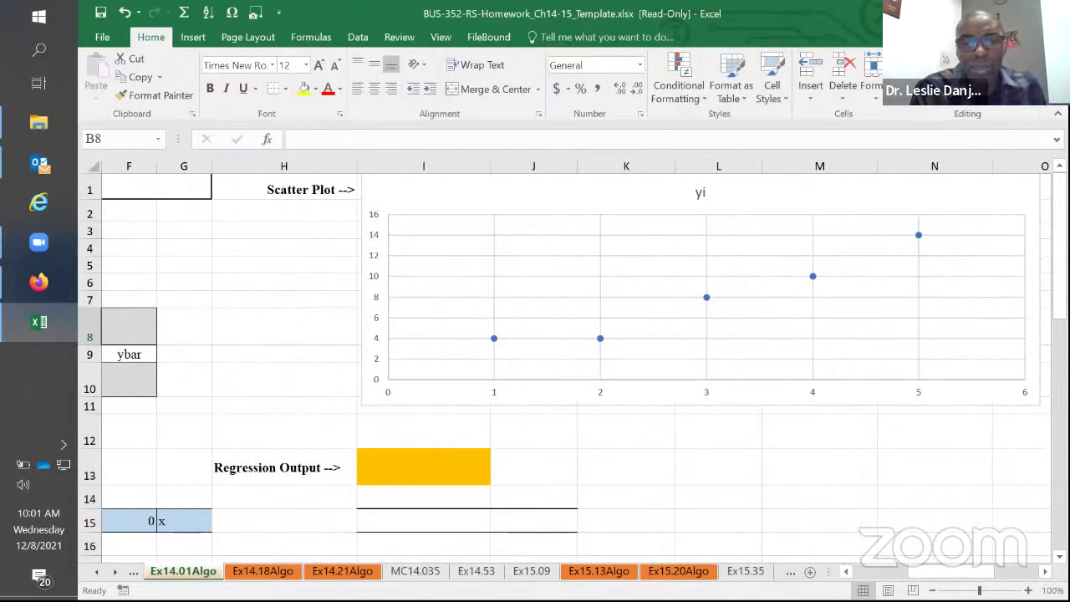
pyautogui.hscroll(-5, 568, 359)
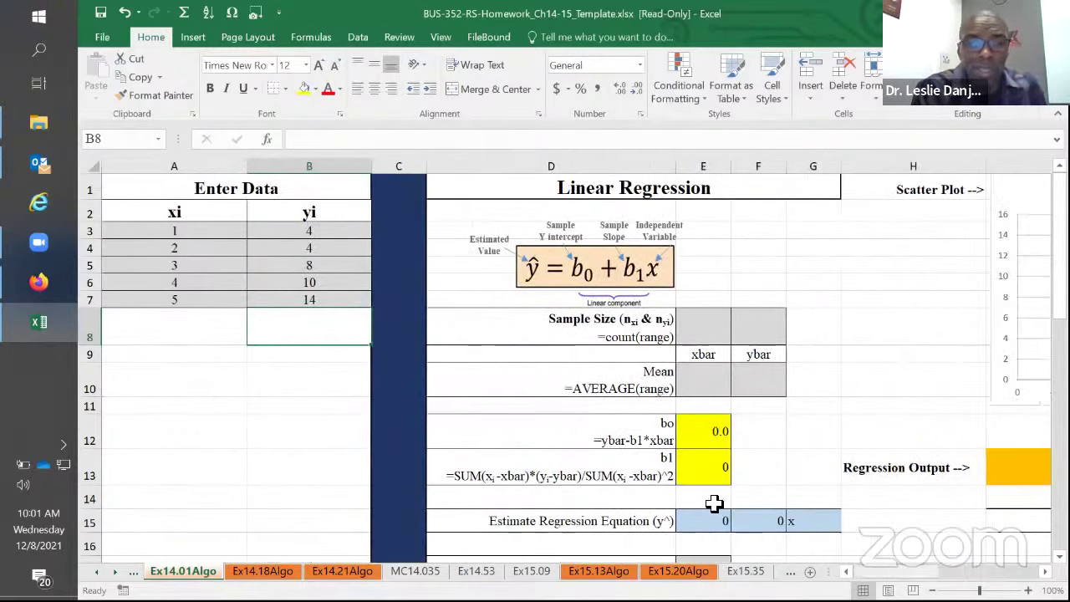
pyautogui.moveTo(172, 211); pyautogui.dragTo(300, 301)
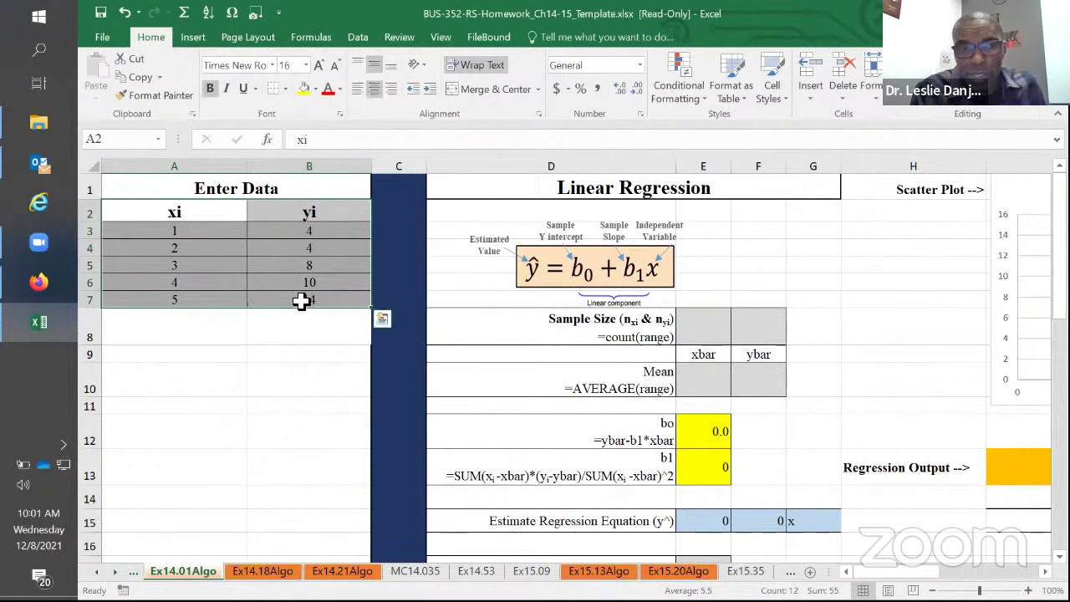
pyautogui.click(194, 38)
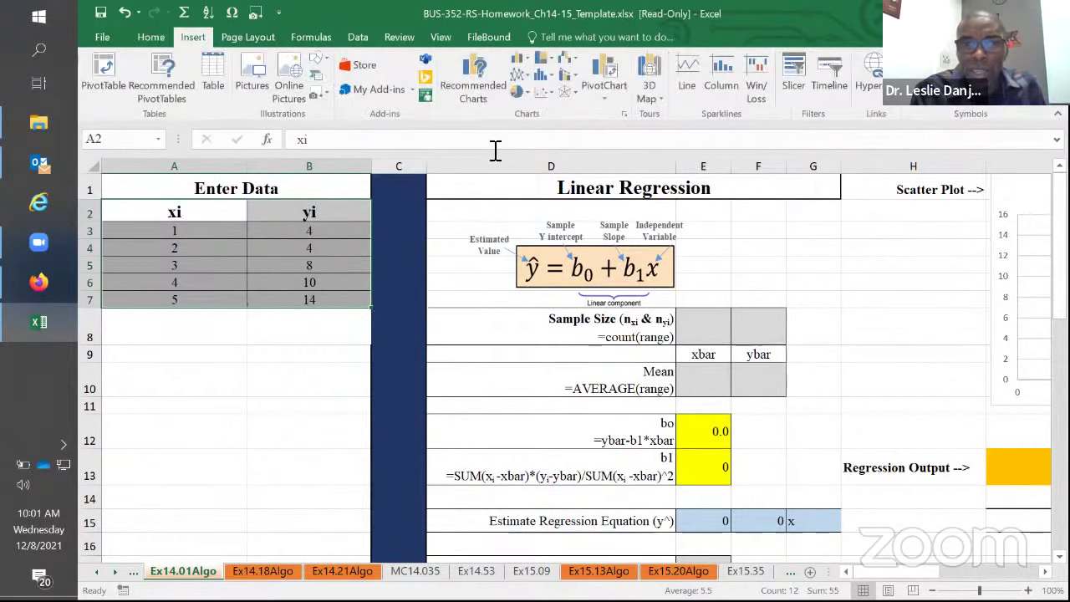
pyautogui.click(553, 95)
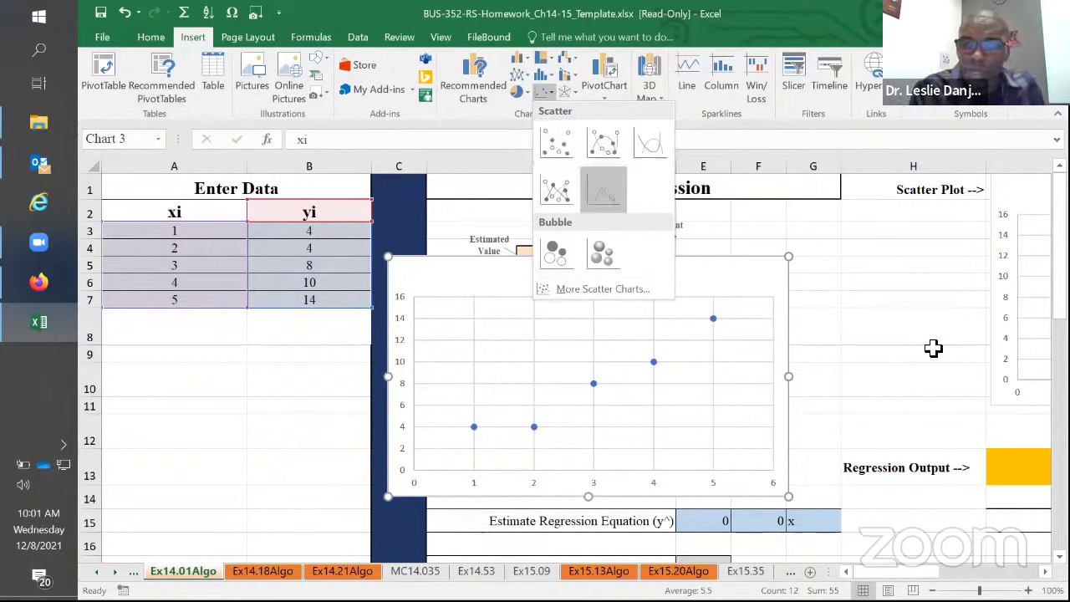
pyautogui.press('Escape')
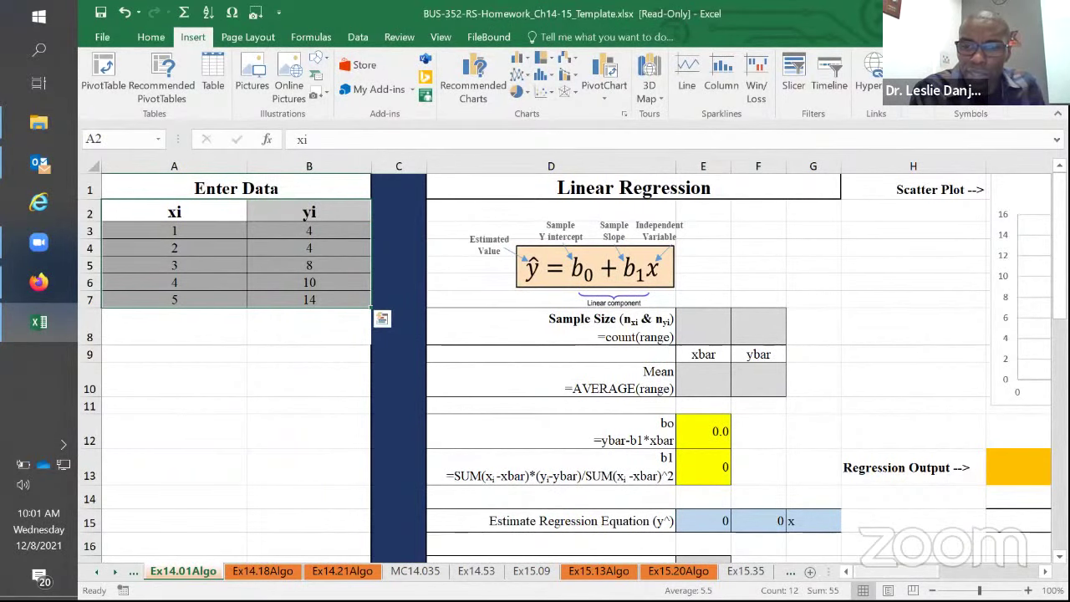
# - Add a trendline to the existing yi scatter plot on the Ex14.01Algo sheet
pyautogui.moveTo(861, 571)
pyautogui.mouseDown()
pyautogui.moveTo(894, 571)
pyautogui.moveTo(870, 571)
pyautogui.mouseUp()
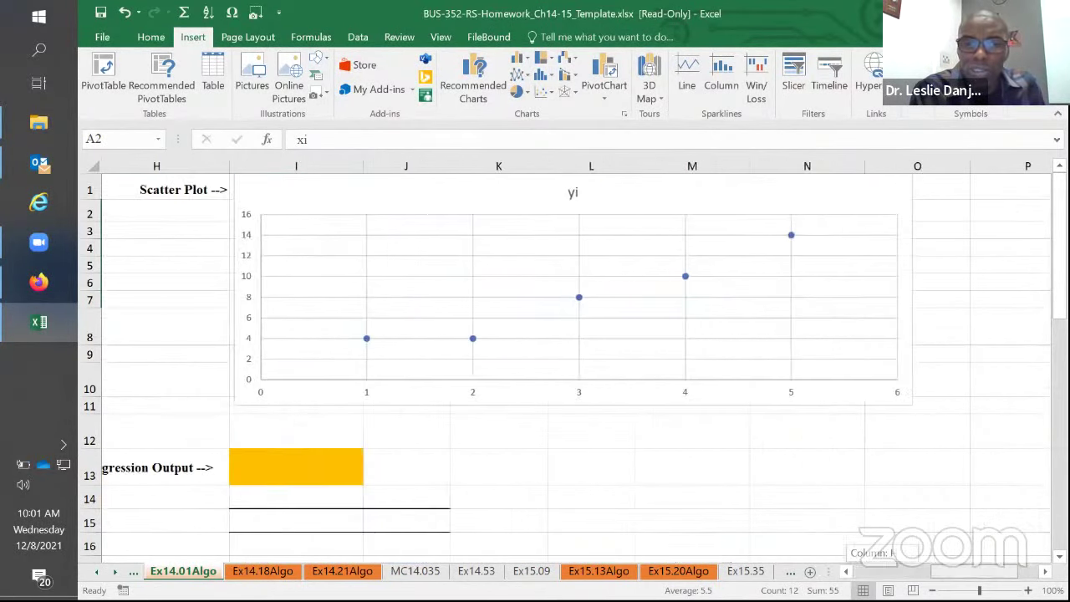
pyautogui.click(712, 288)
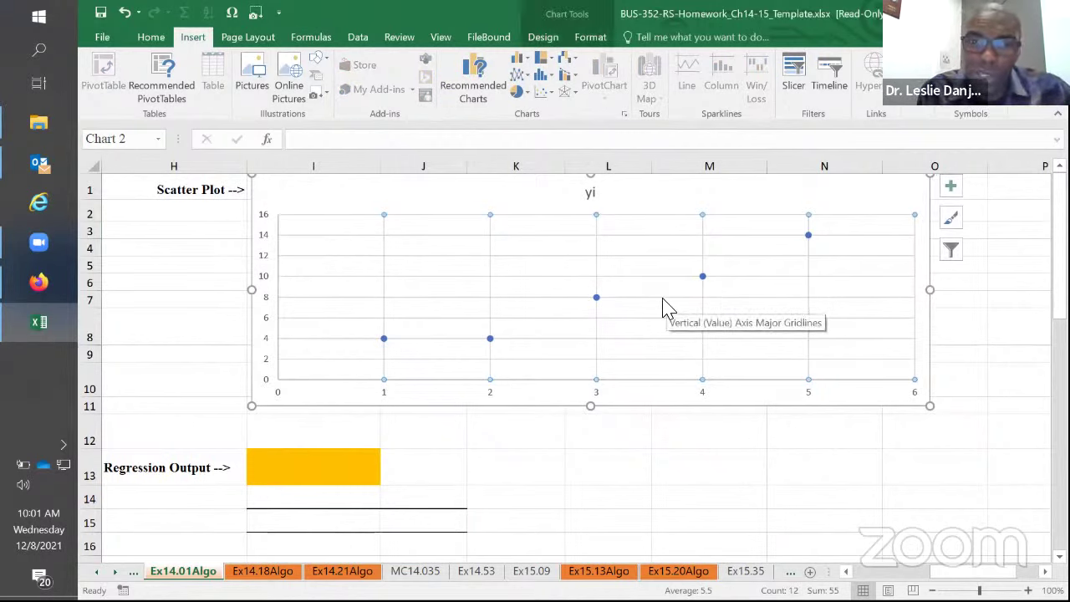
pyautogui.click(950, 188)
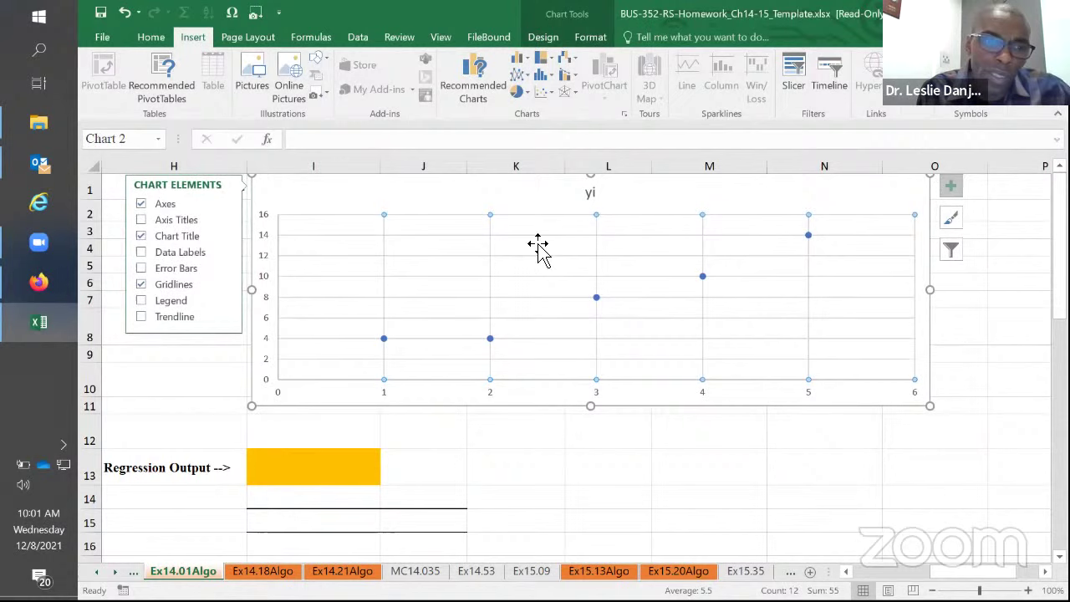
pyautogui.click(142, 316)
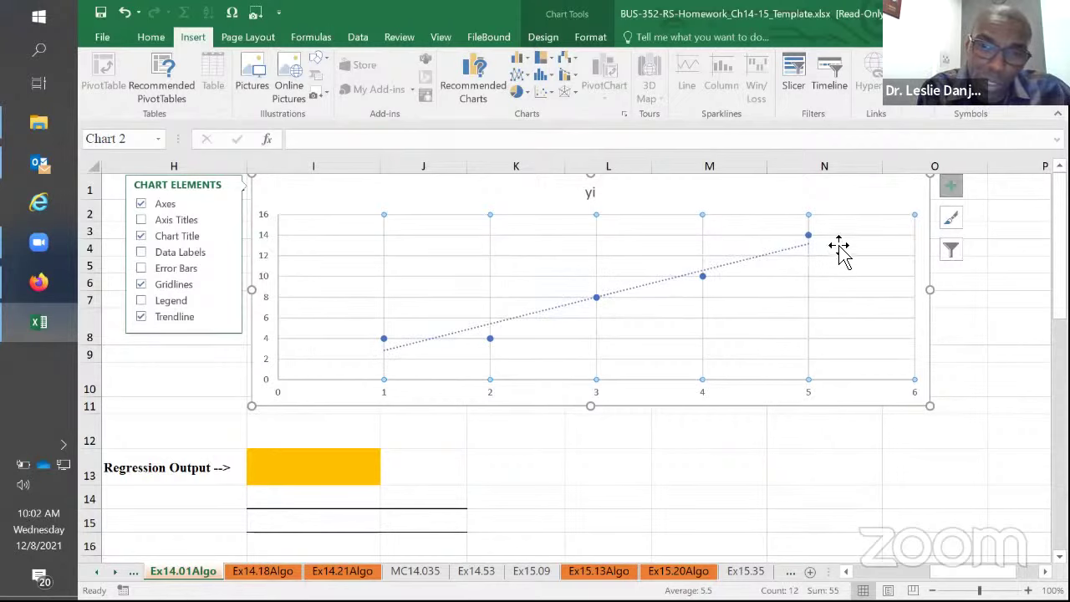
# - Look through the chart elements that can be added to the scatter plot, including axis titles and the trendline types
pyautogui.click(587, 39)
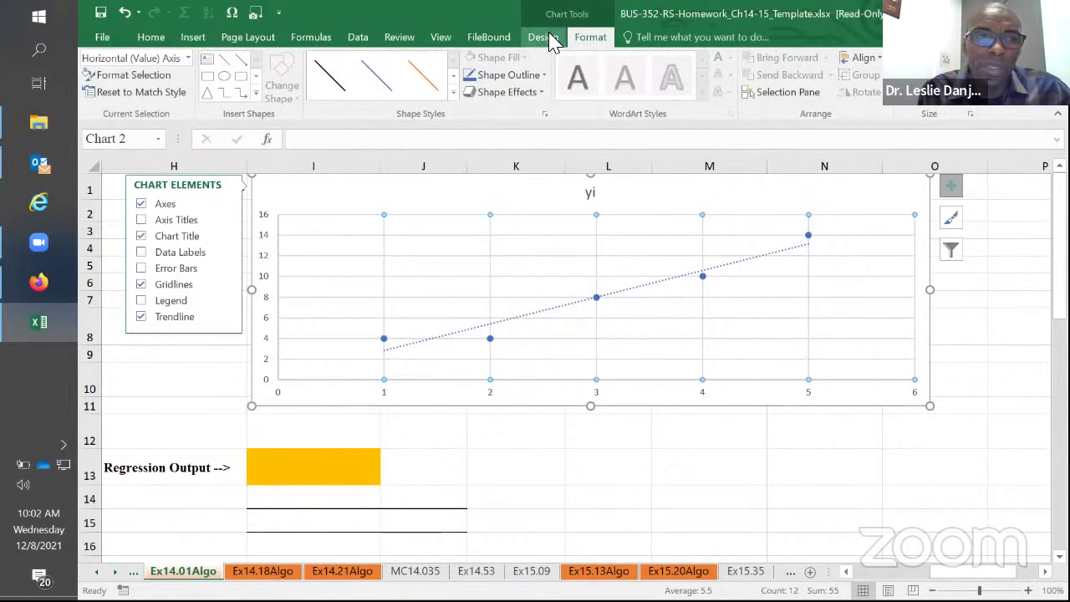
pyautogui.click(545, 38)
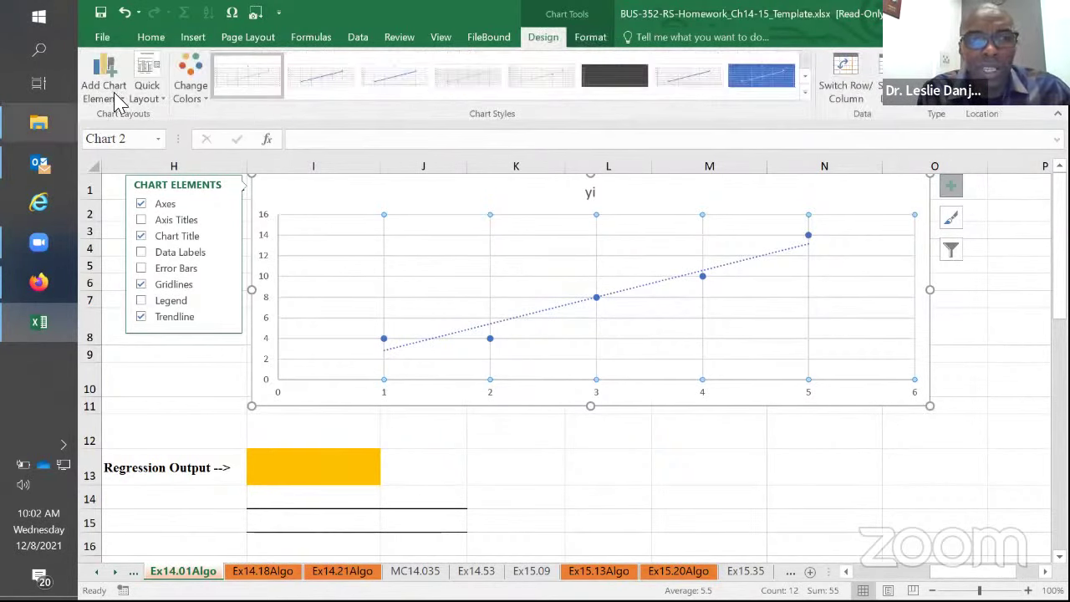
pyautogui.click(109, 90)
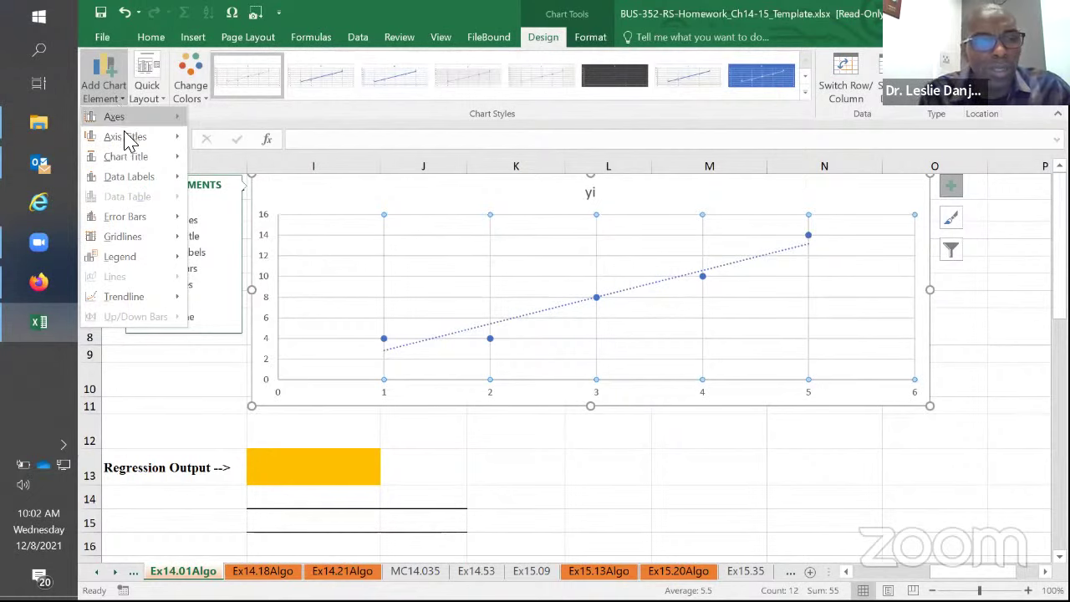
pyautogui.moveTo(126, 140)
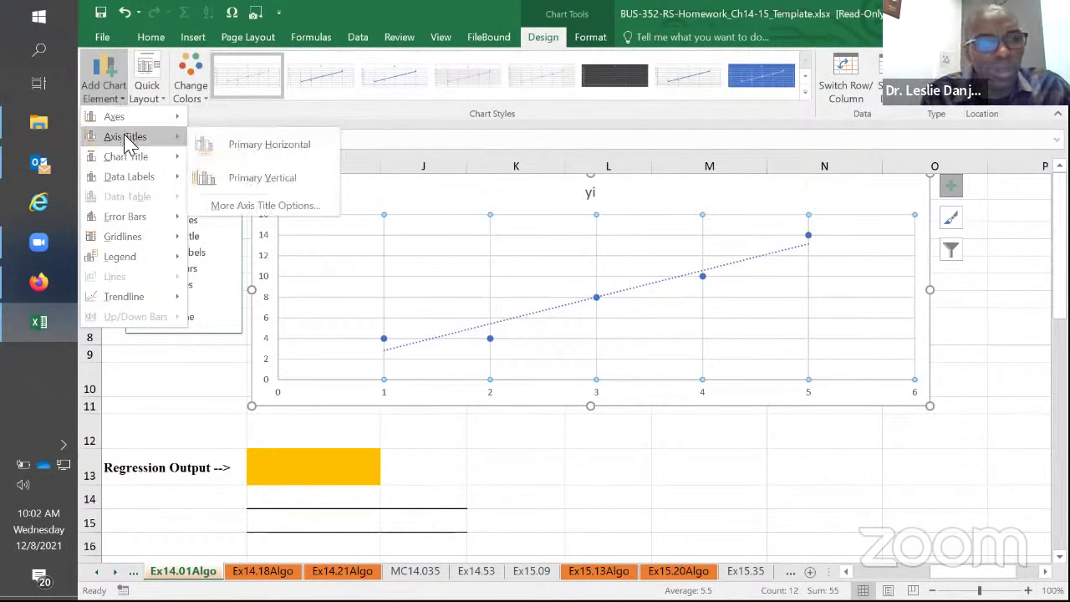
pyautogui.moveTo(155, 303)
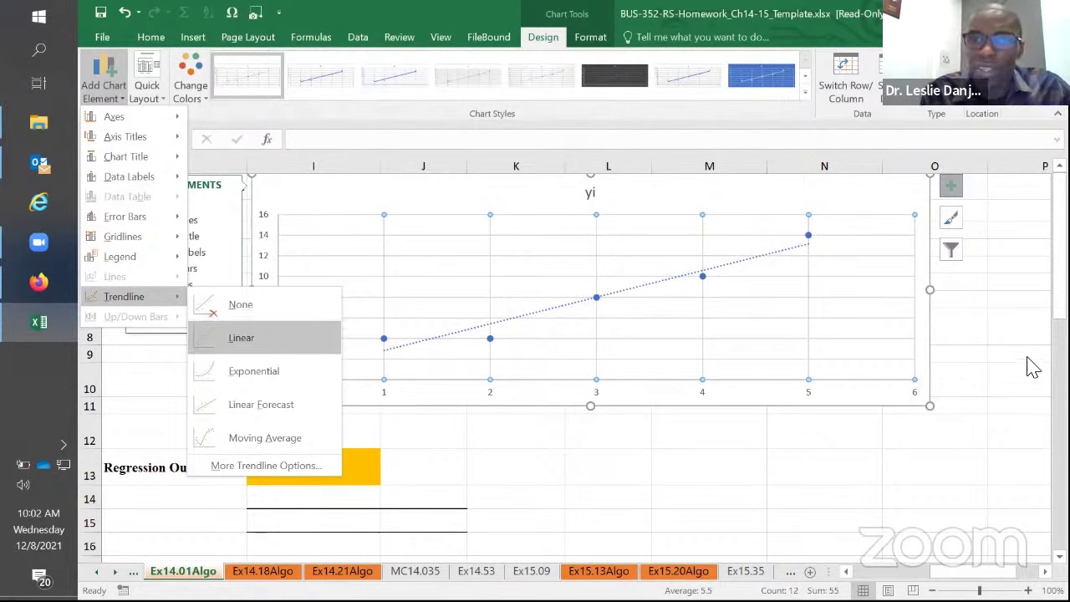
pyautogui.press('Return')
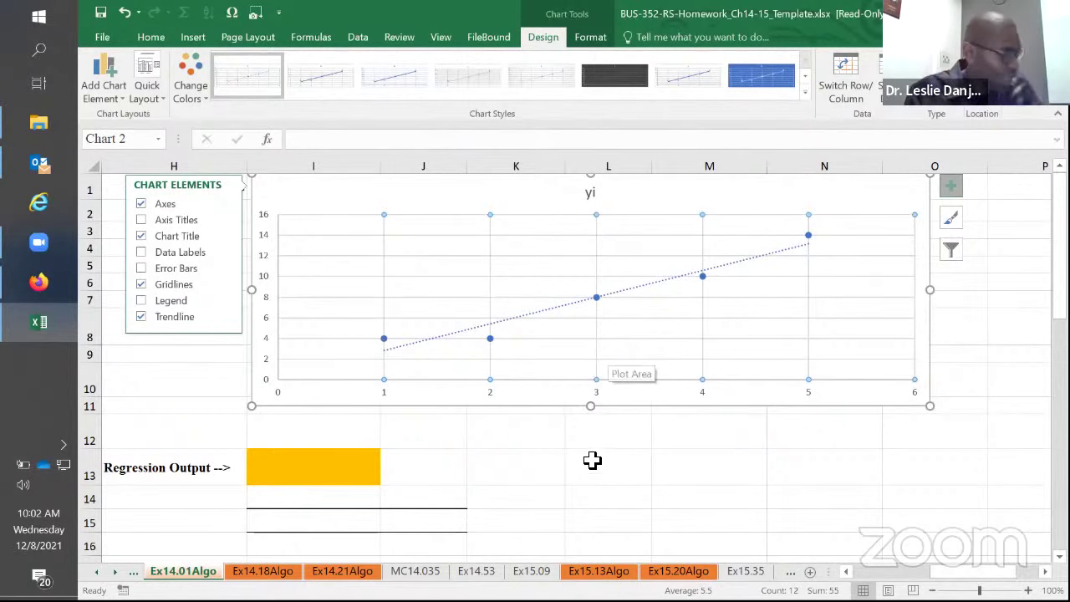
# - Start the Regression analysis tool for the Ex14.01Algo sheet and move its dialog clear of the xi and yi data
pyautogui.scroll(-1, 593, 482)
pyautogui.scroll(-2, 593, 481)
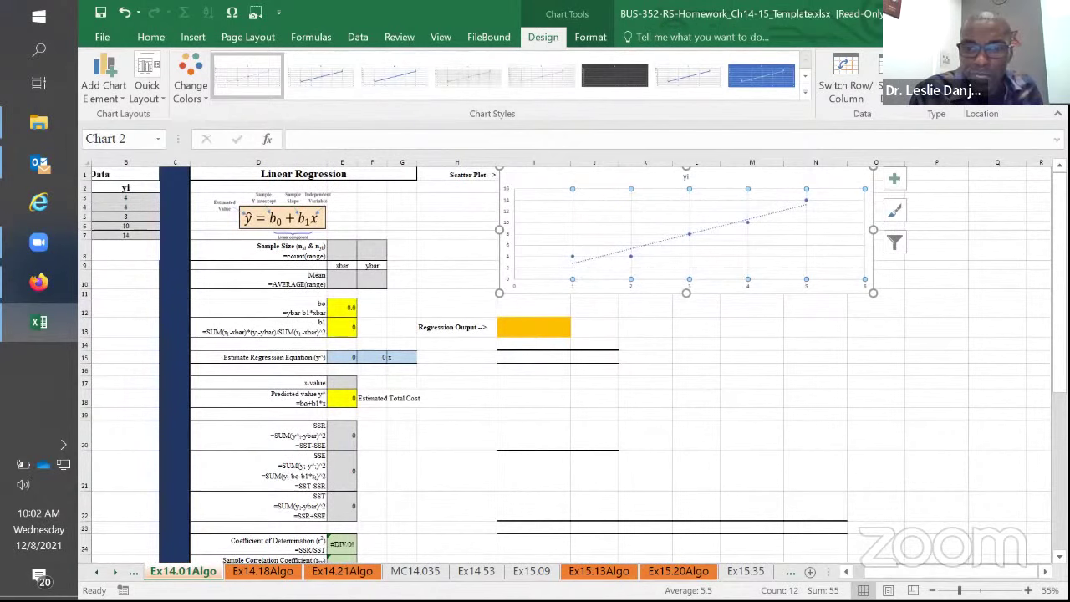
pyautogui.hscroll(-1, 585, 360)
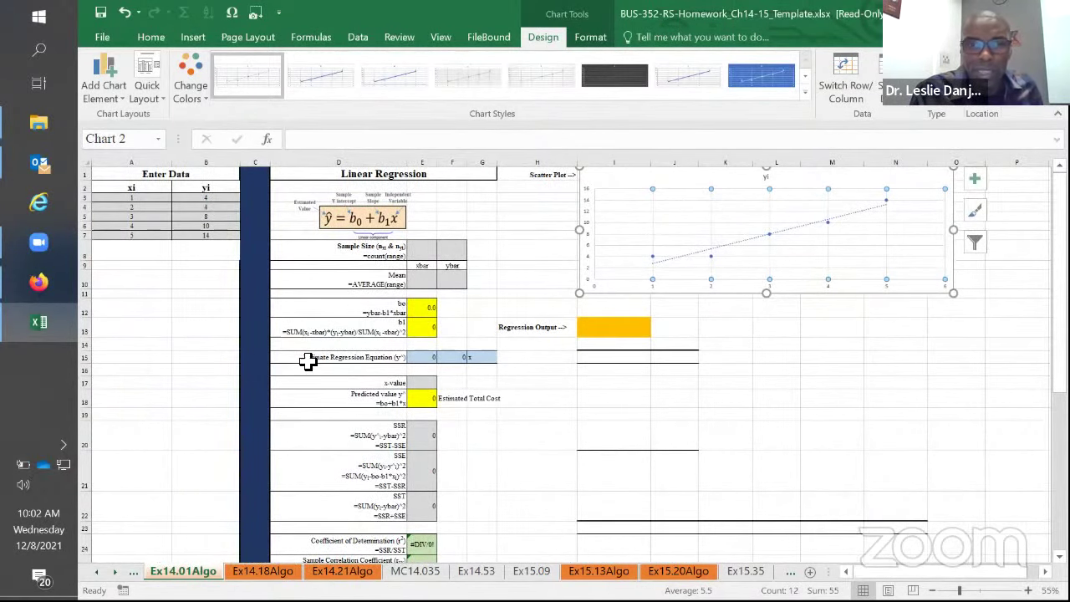
pyautogui.click(358, 38)
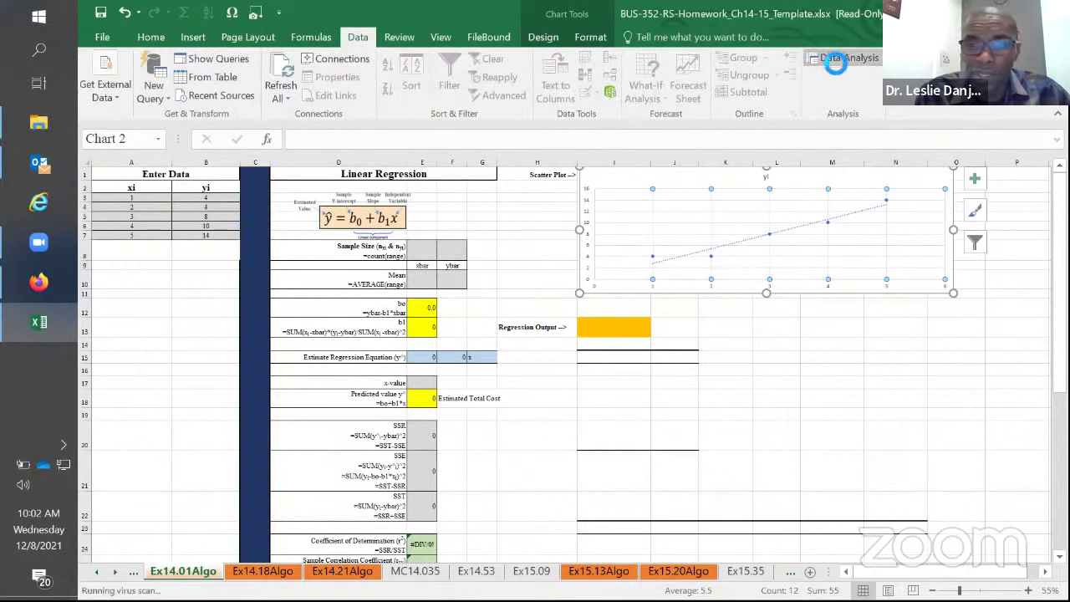
pyautogui.click(844, 57)
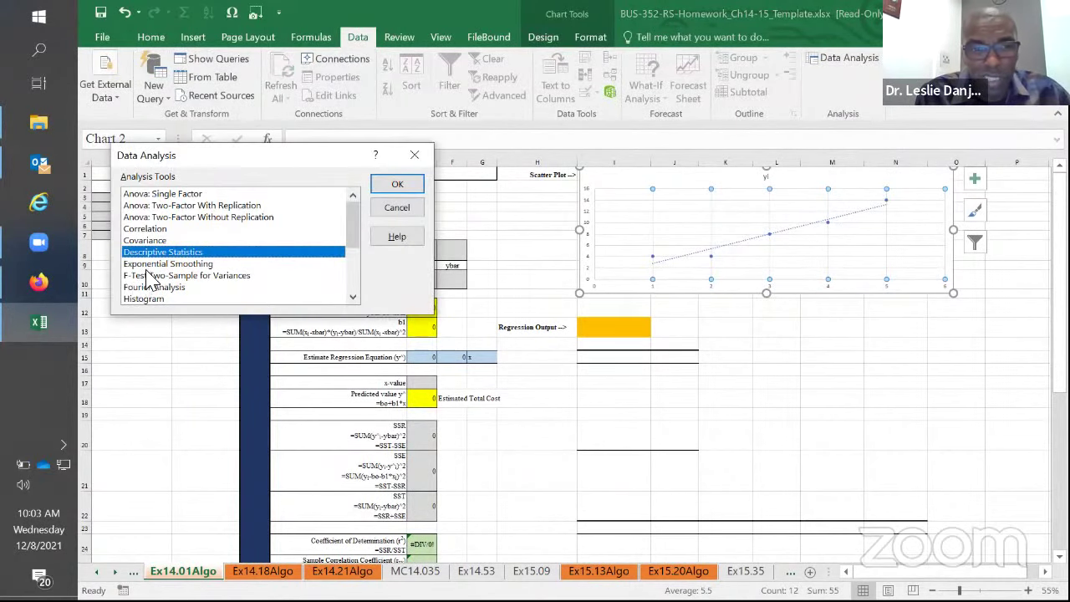
pyautogui.scroll(-1, 147, 280)
pyautogui.scroll(-2, 158, 247)
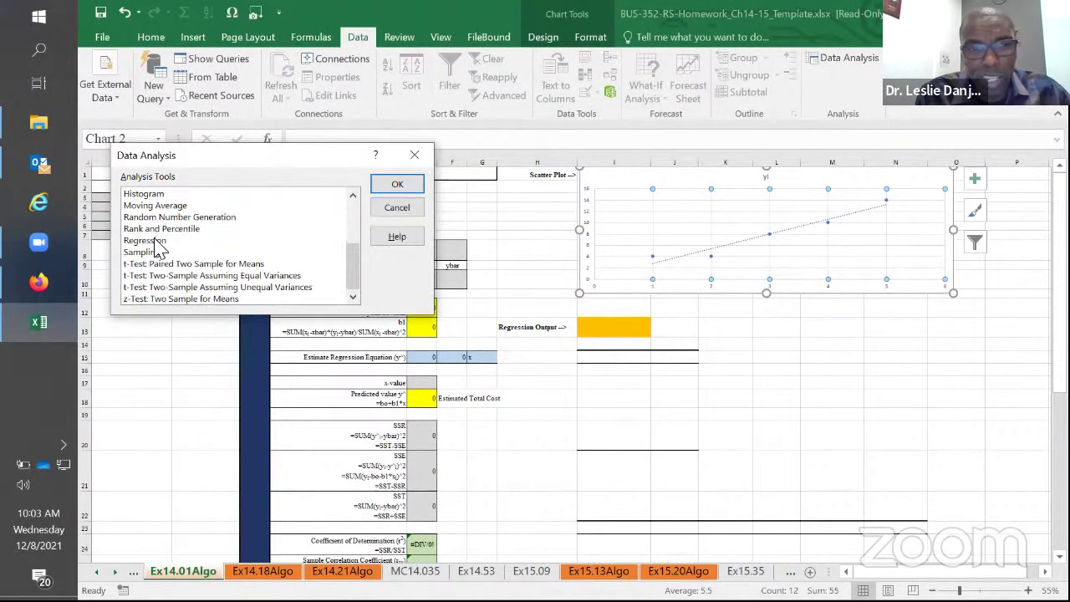
pyautogui.click(159, 241)
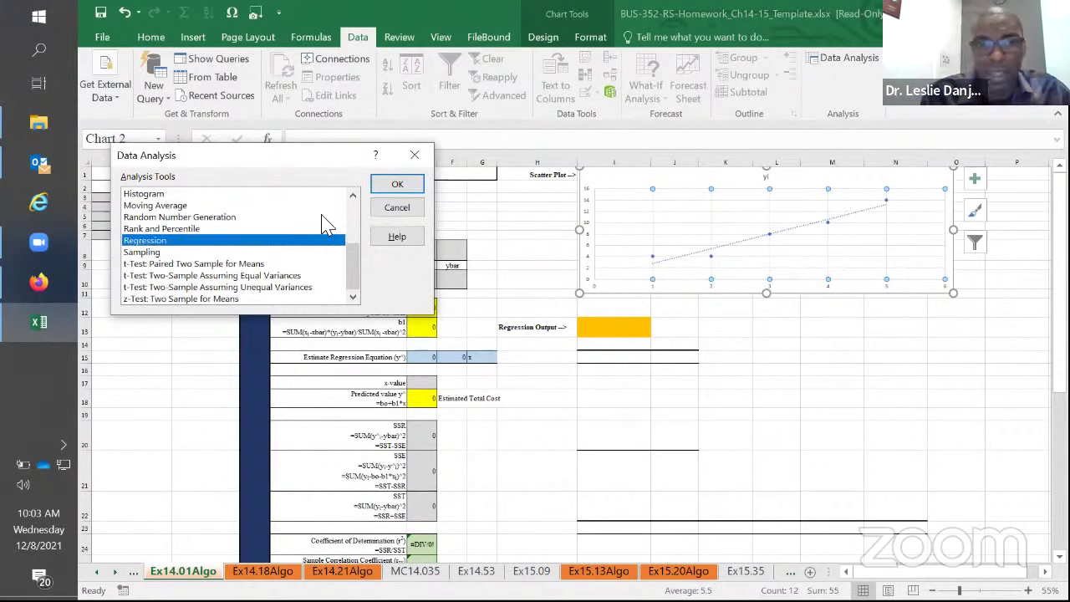
pyautogui.click(400, 186)
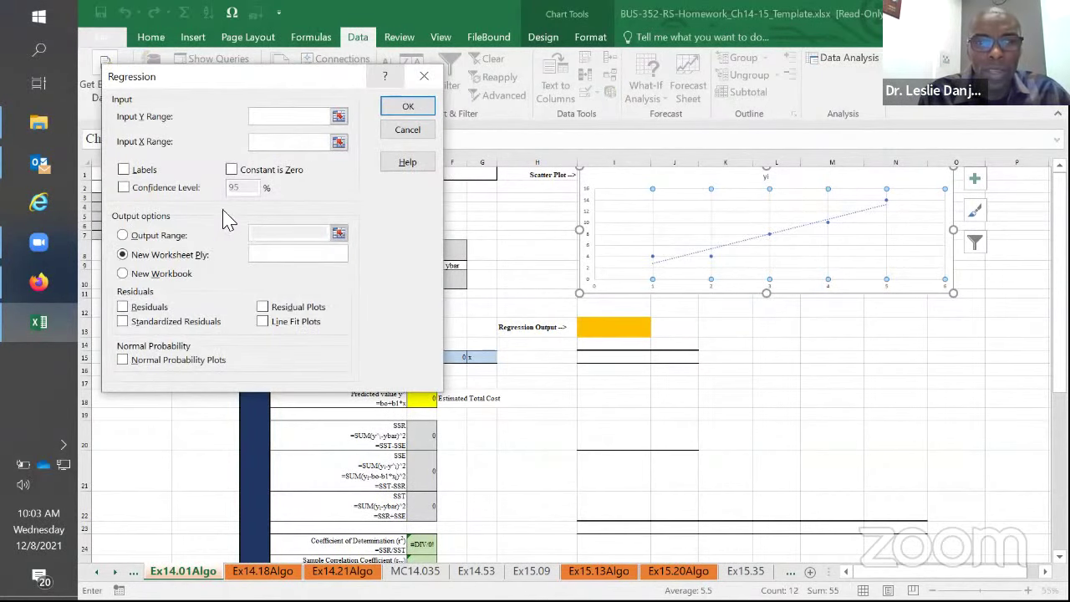
pyautogui.moveTo(267, 84); pyautogui.dragTo(635, 154)
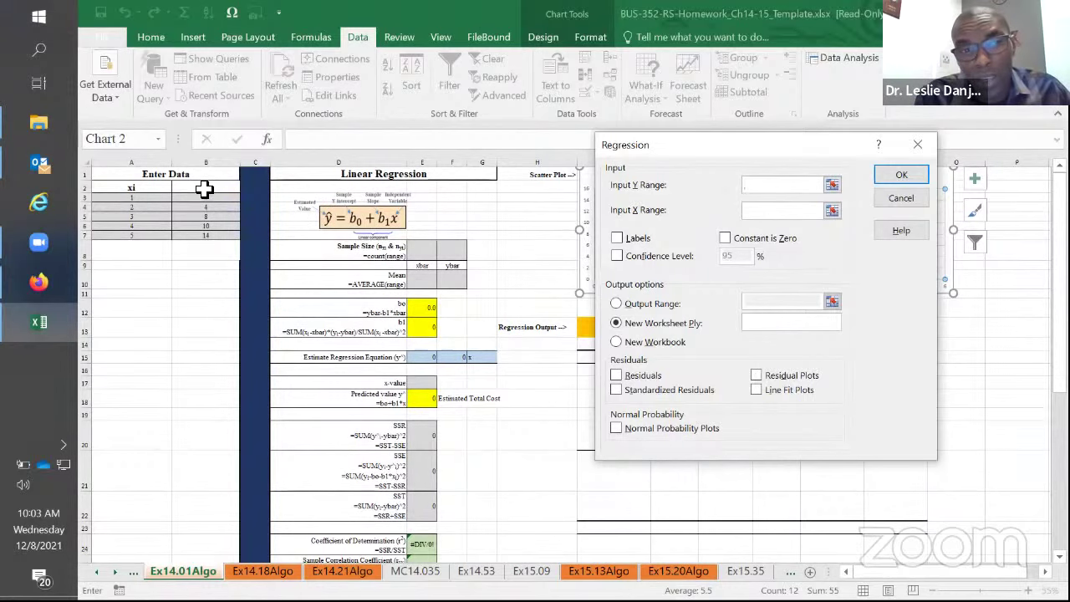
pyautogui.moveTo(207, 189); pyautogui.dragTo(207, 237)
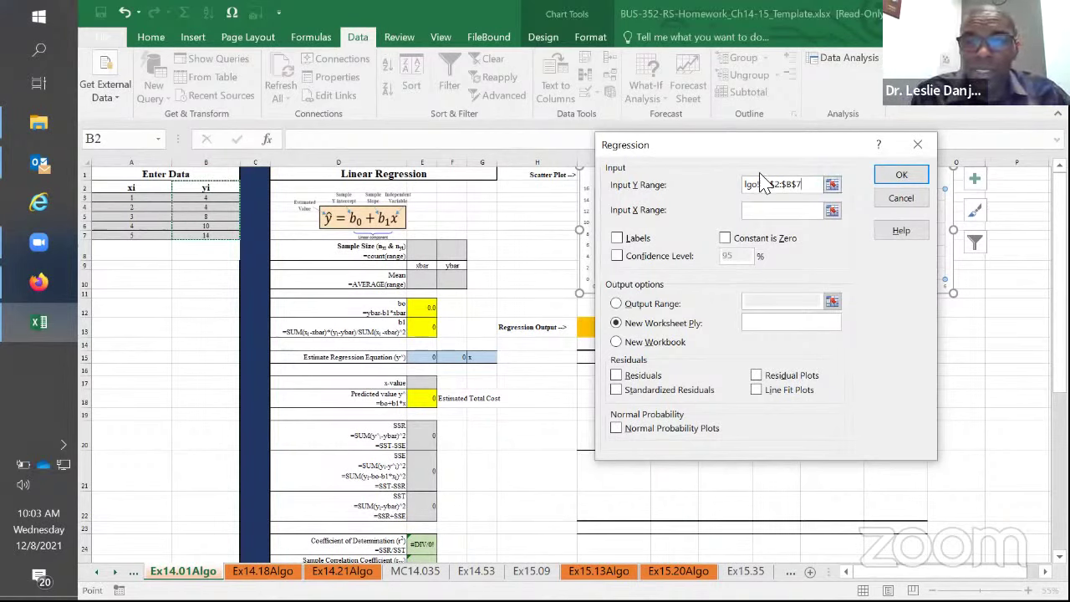
pyautogui.click(815, 187)
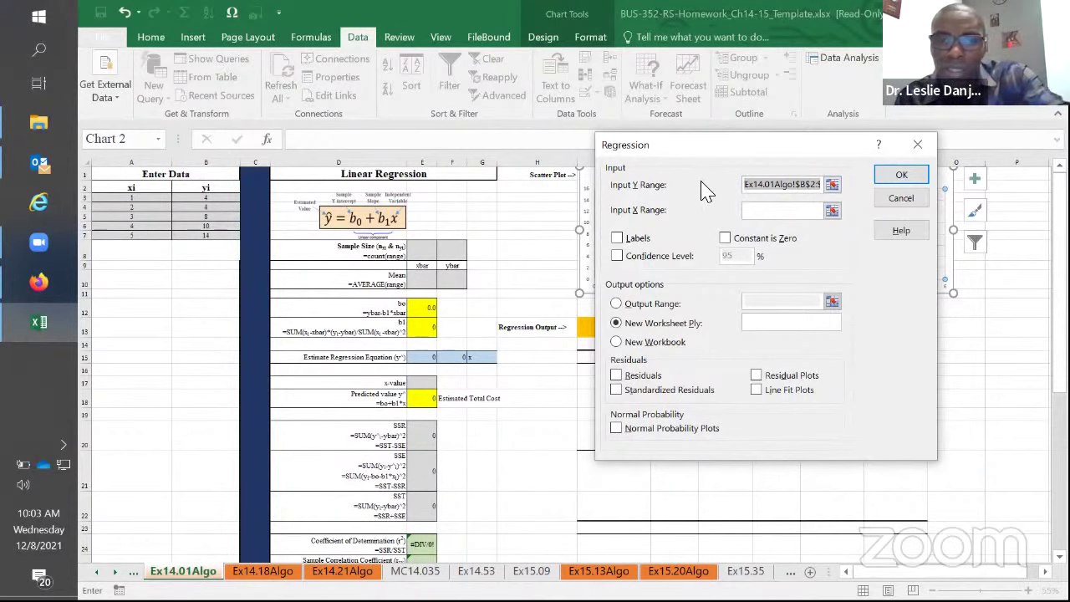
pyautogui.press('Delete')
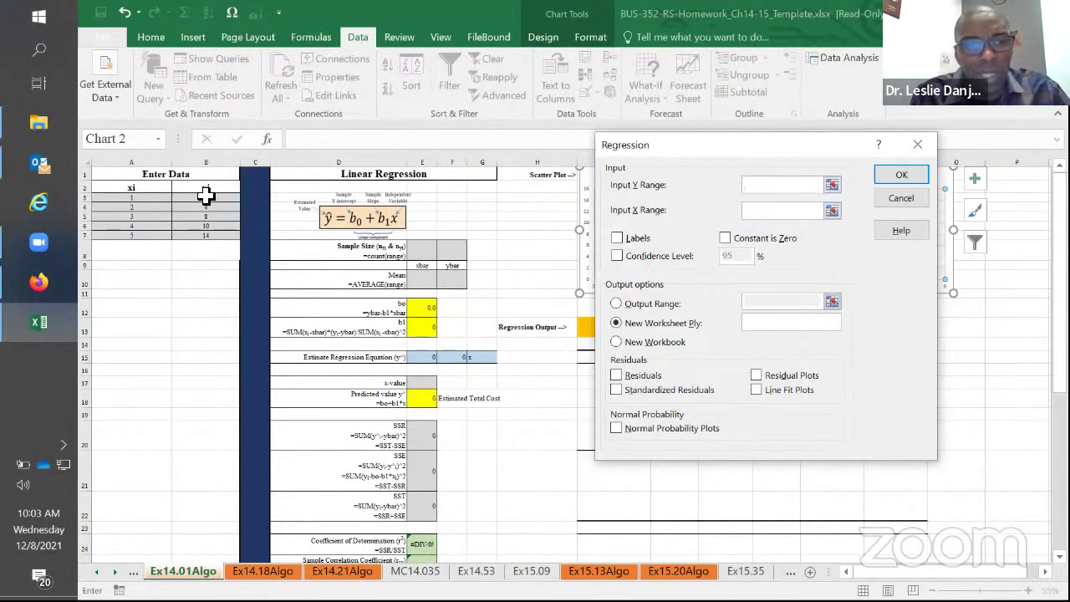
# - Set the regression's Y range to B2:B7 and X range to A2:A7, with labels and a 95% confidence level included
pyautogui.moveTo(205, 196); pyautogui.dragTo(207, 235)
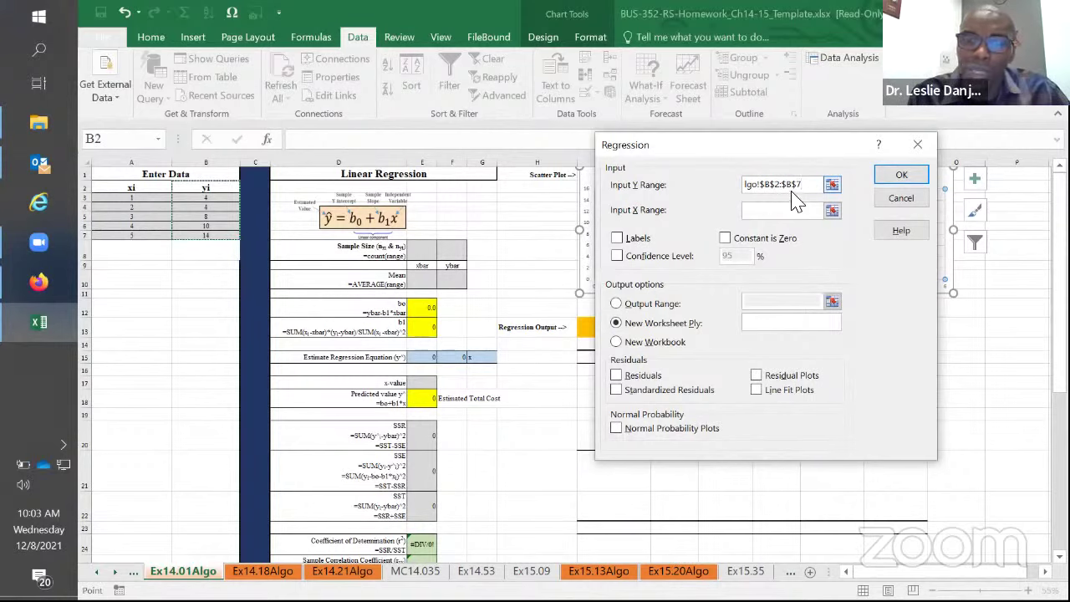
pyautogui.click(726, 185)
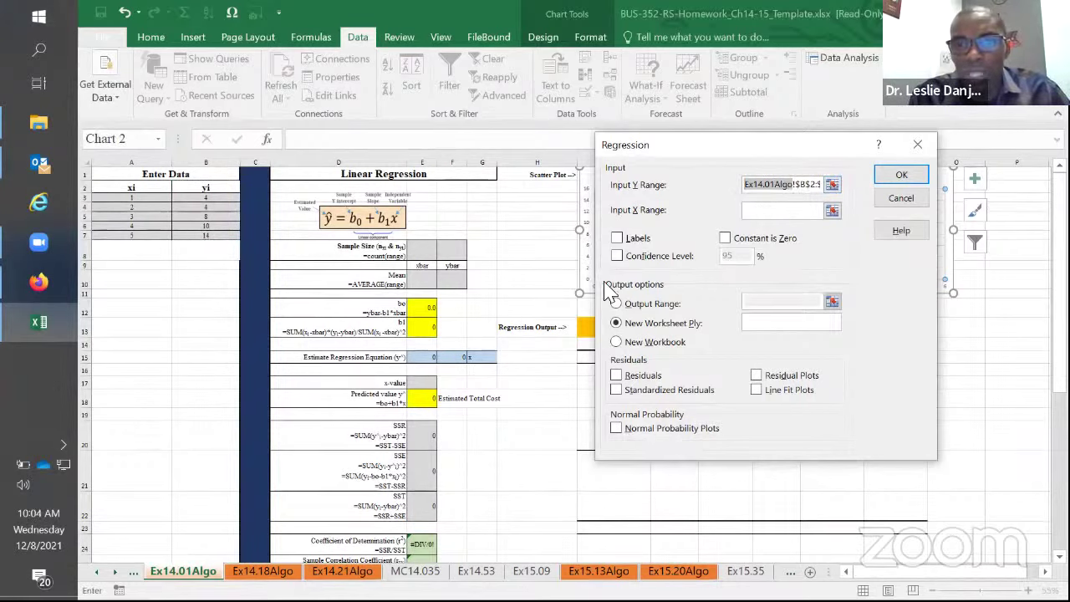
pyautogui.click(780, 213)
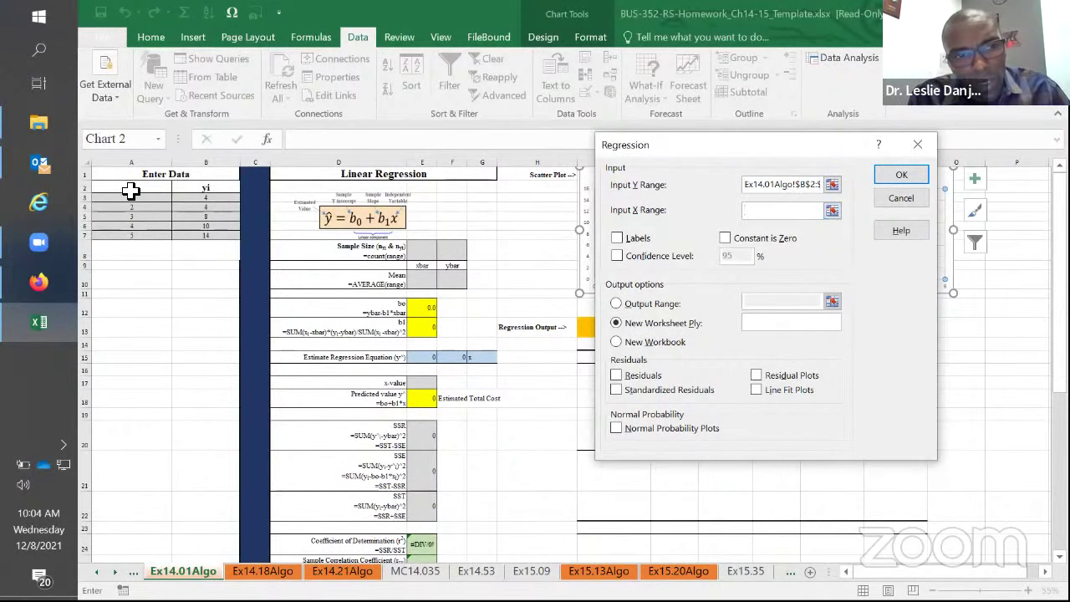
pyautogui.moveTo(131, 192); pyautogui.dragTo(124, 240)
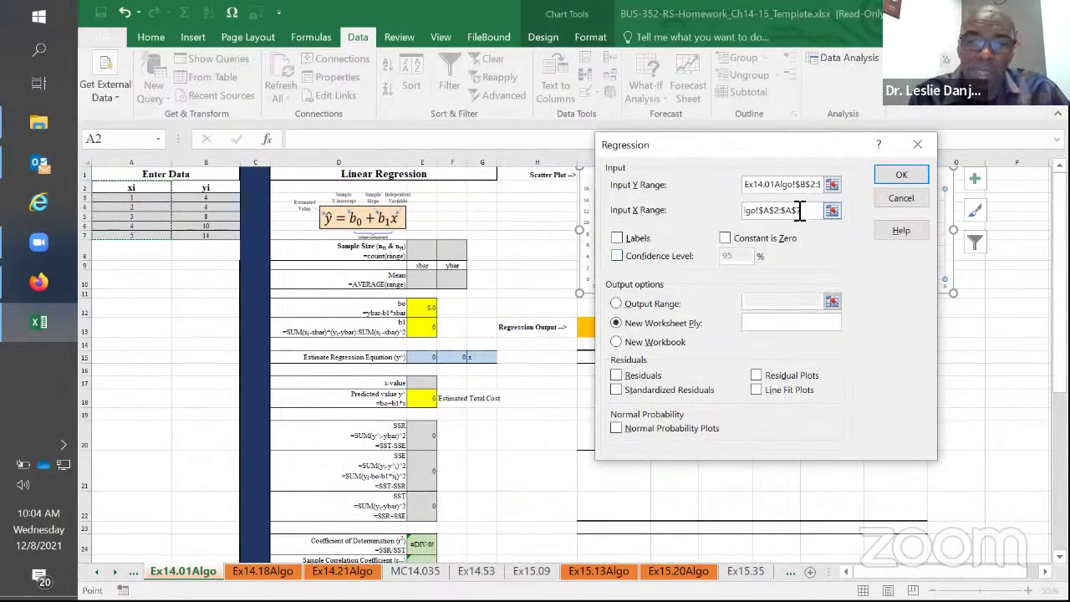
pyautogui.click(616, 239)
pyautogui.click(616, 256)
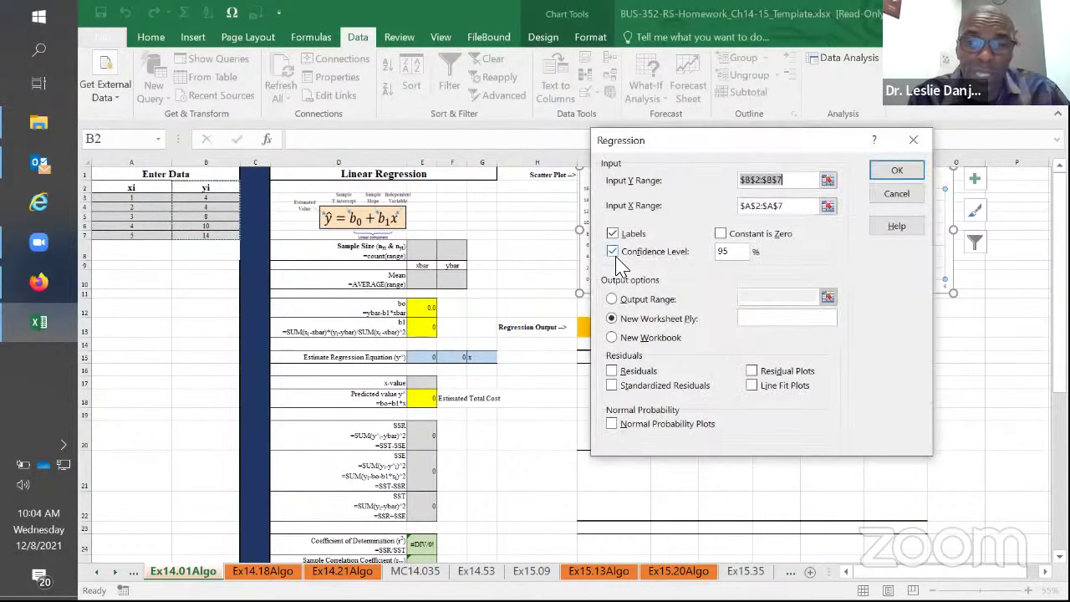
# - Run the regression with its output range starting at the orange cell I13 beside Regression Output
pyautogui.click(612, 300)
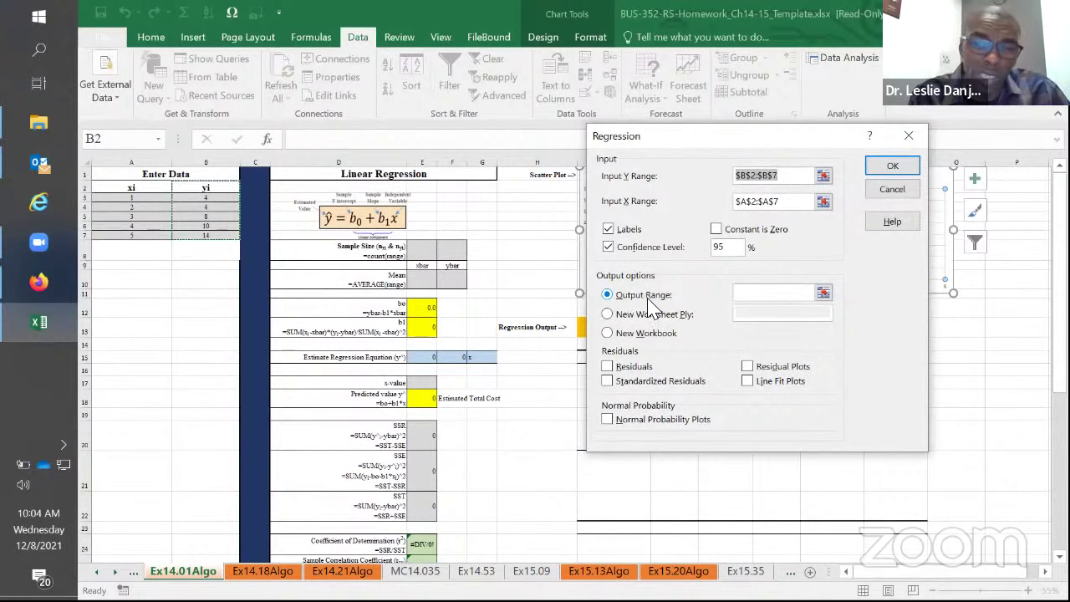
pyautogui.click(784, 291)
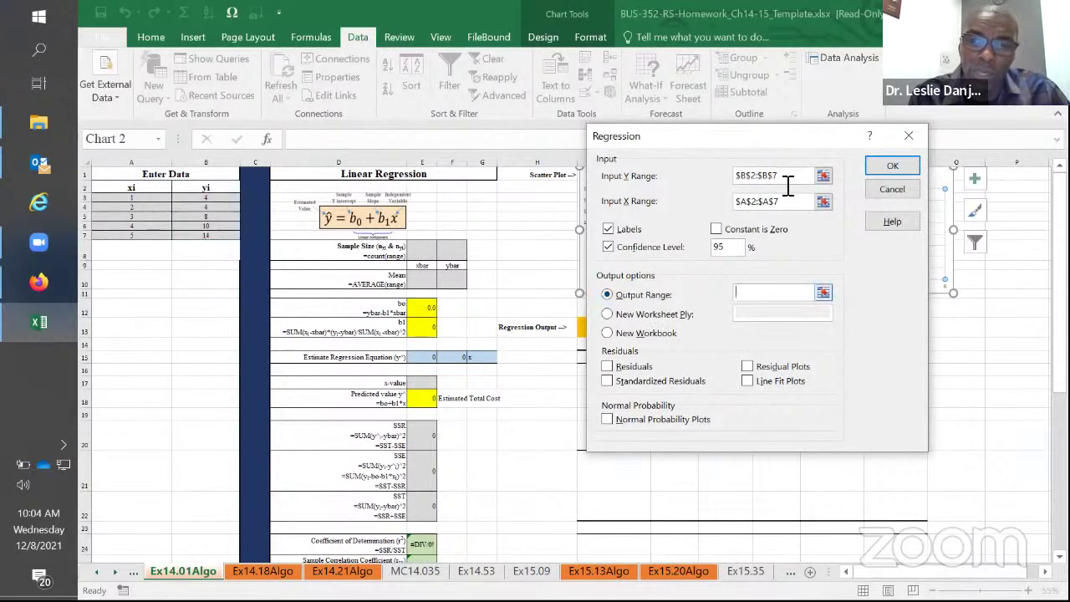
pyautogui.moveTo(779, 140); pyautogui.dragTo(376, 151)
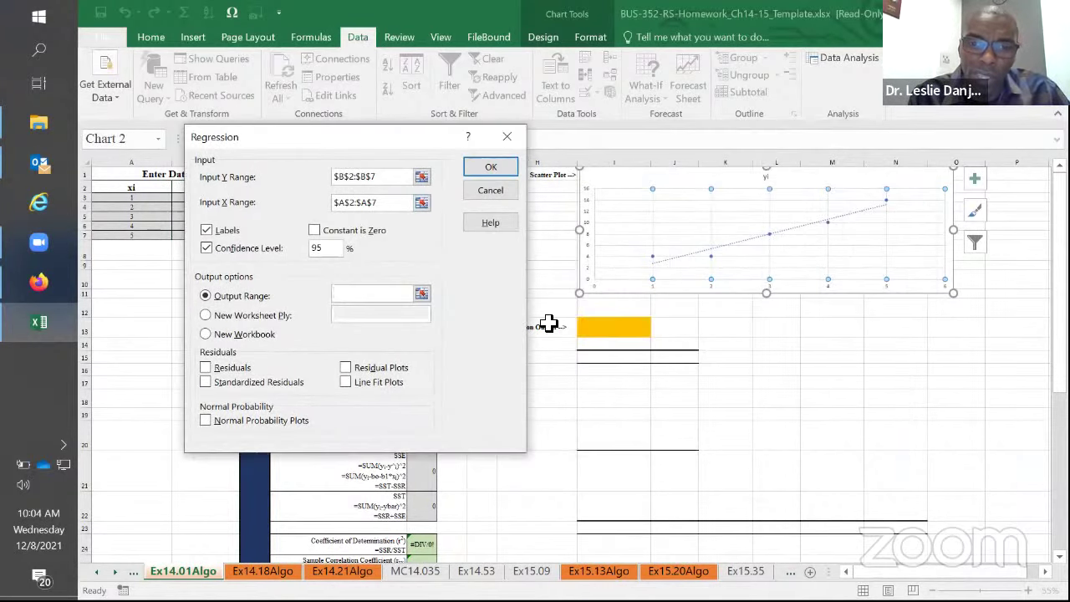
pyautogui.click(610, 329)
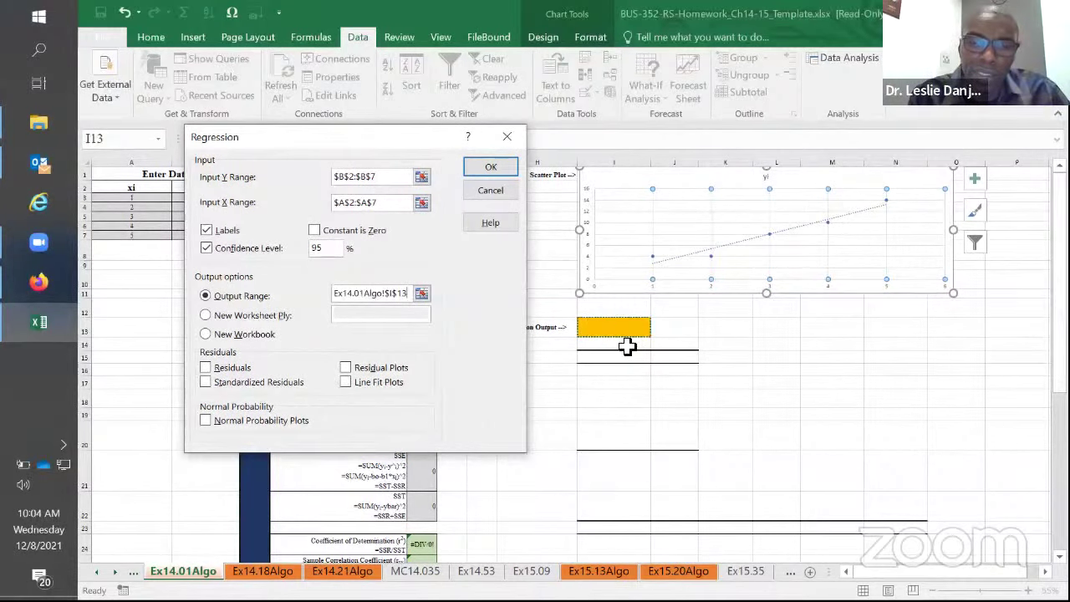
pyautogui.click(490, 170)
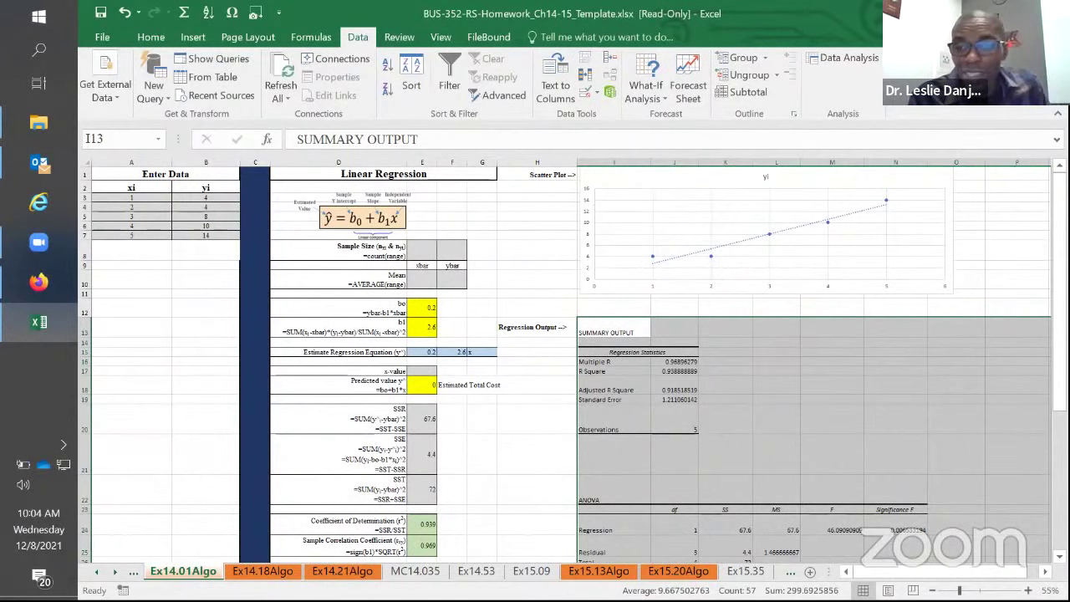
# - Examine the regression output, from the regression statistics to the ANOVA and coefficients tables
pyautogui.hscroll(2, 874, 448)
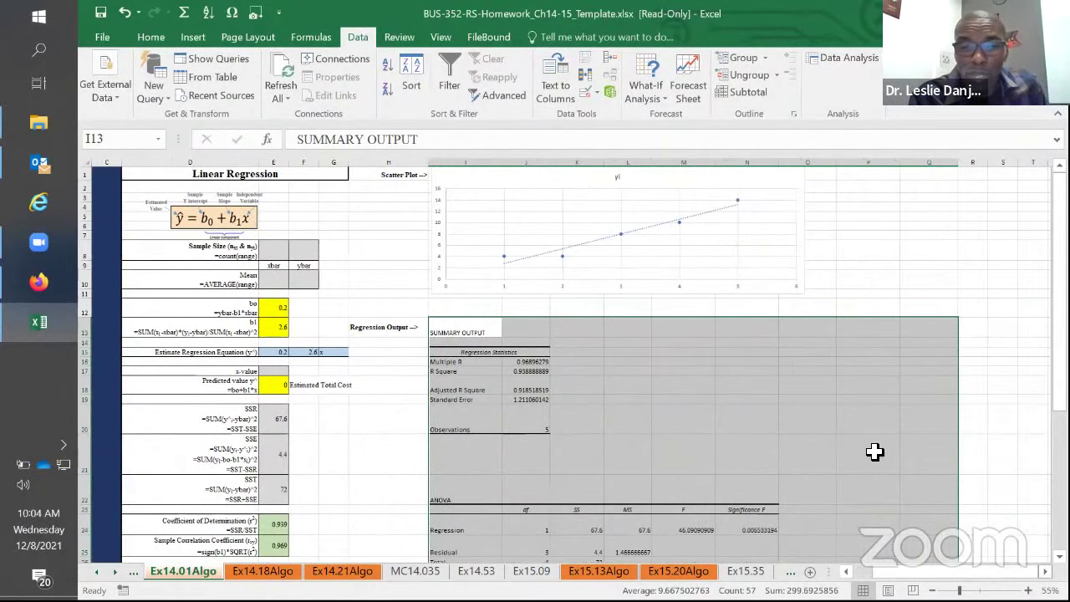
pyautogui.moveTo(724, 397); pyautogui.dragTo(420, 341)
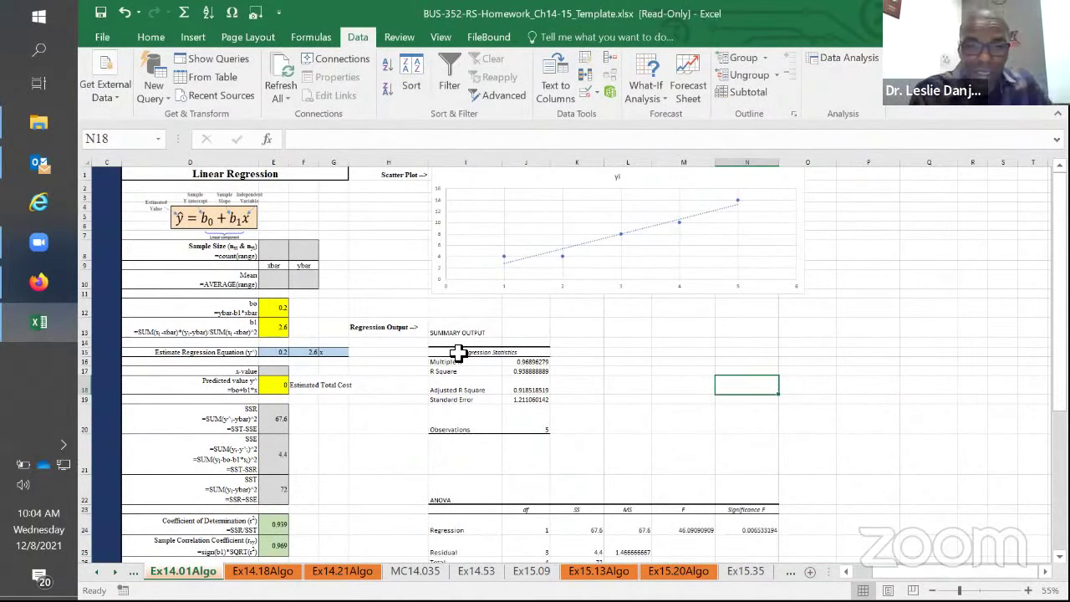
pyautogui.scroll(2, 514, 375)
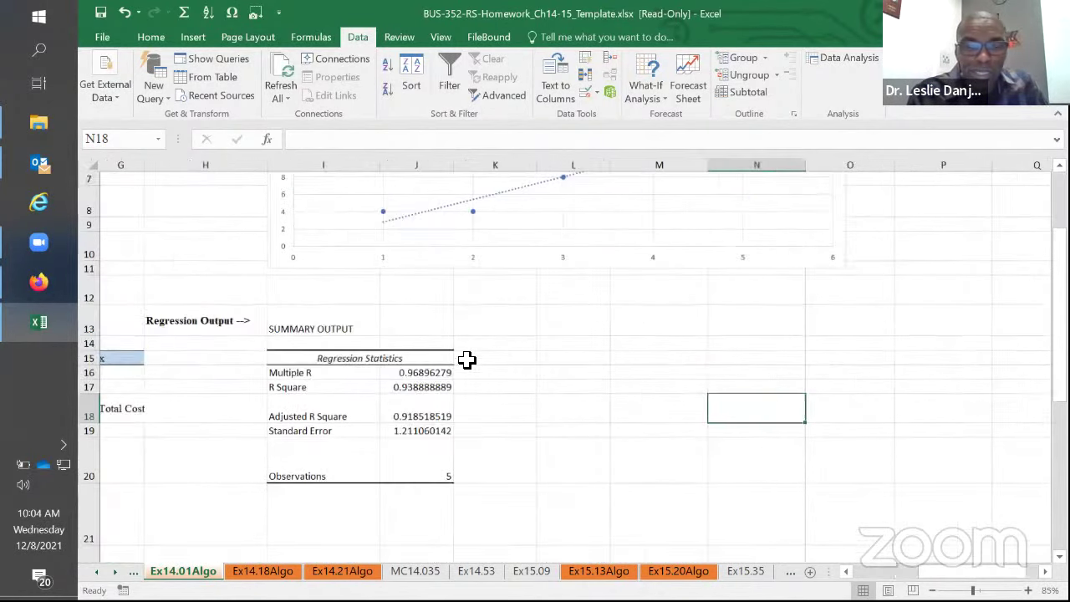
pyautogui.scroll(-3, 467, 358)
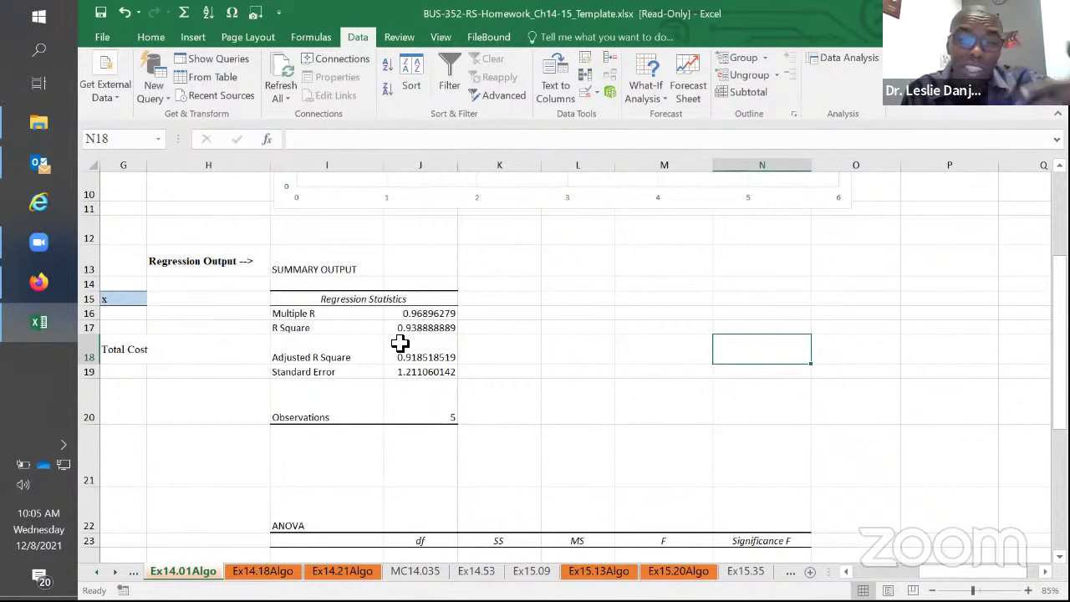
pyautogui.scroll(-3, 400, 344)
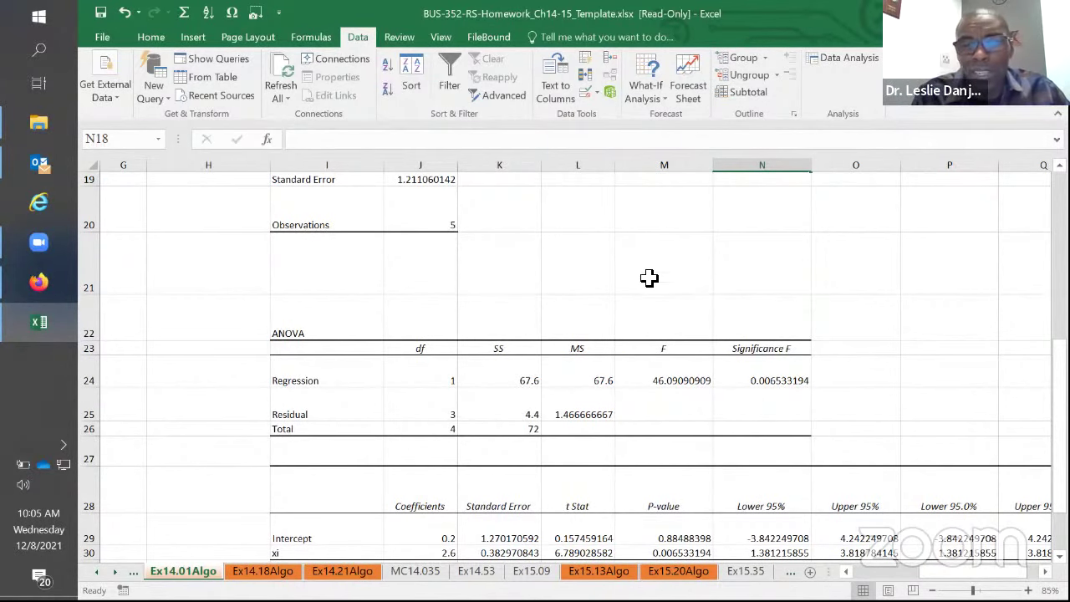
pyautogui.scroll(-1, 662, 222)
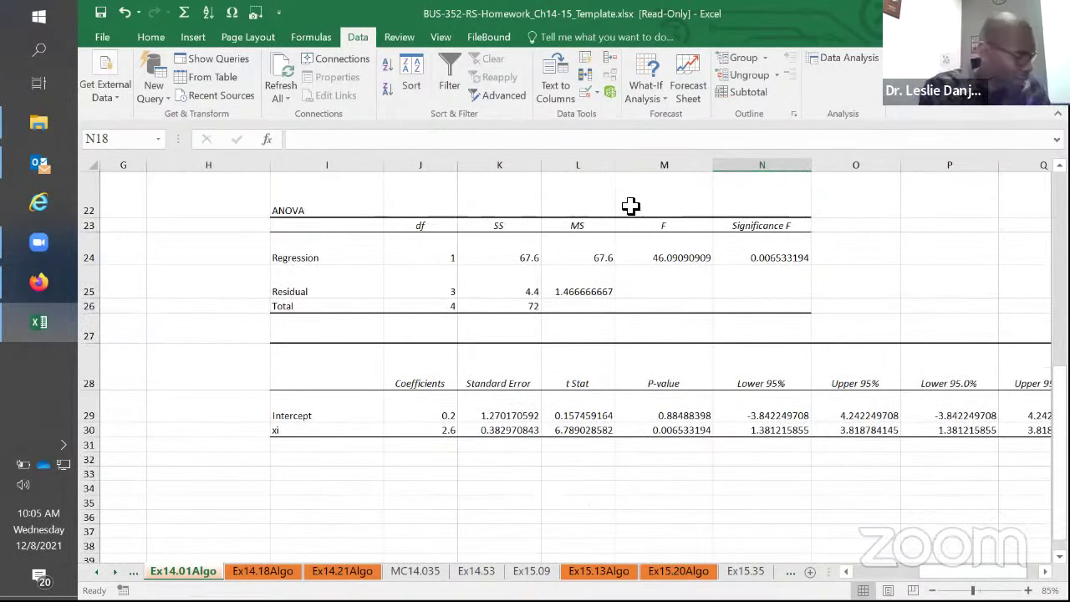
# - Label the ANOVA table's F column "Test Stat" in M22 and its Significance F column "p-value" in N22
pyautogui.click(630, 206)
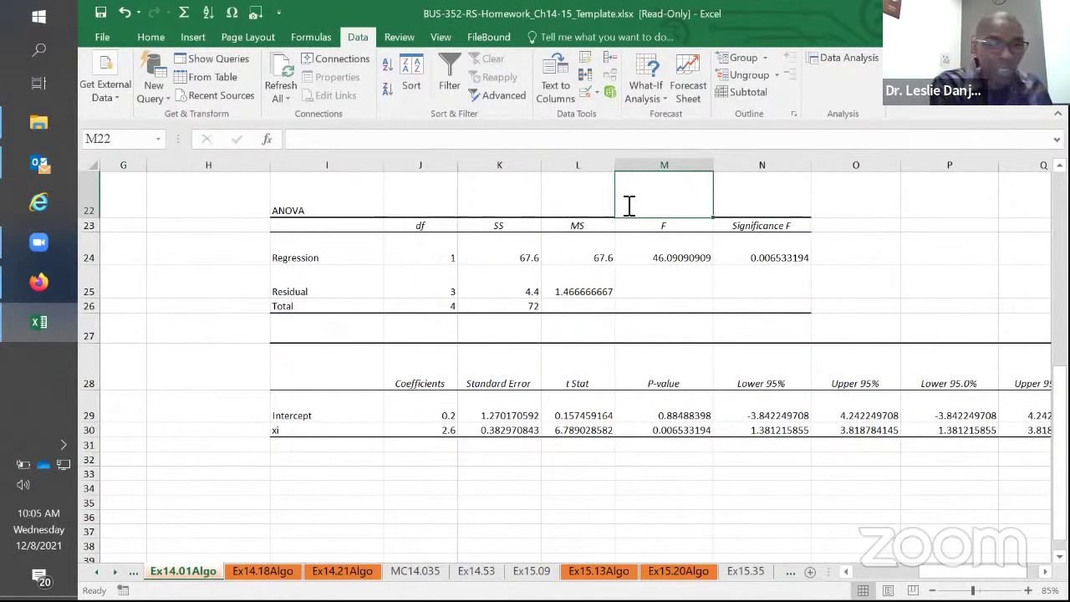
pyautogui.write('Test')
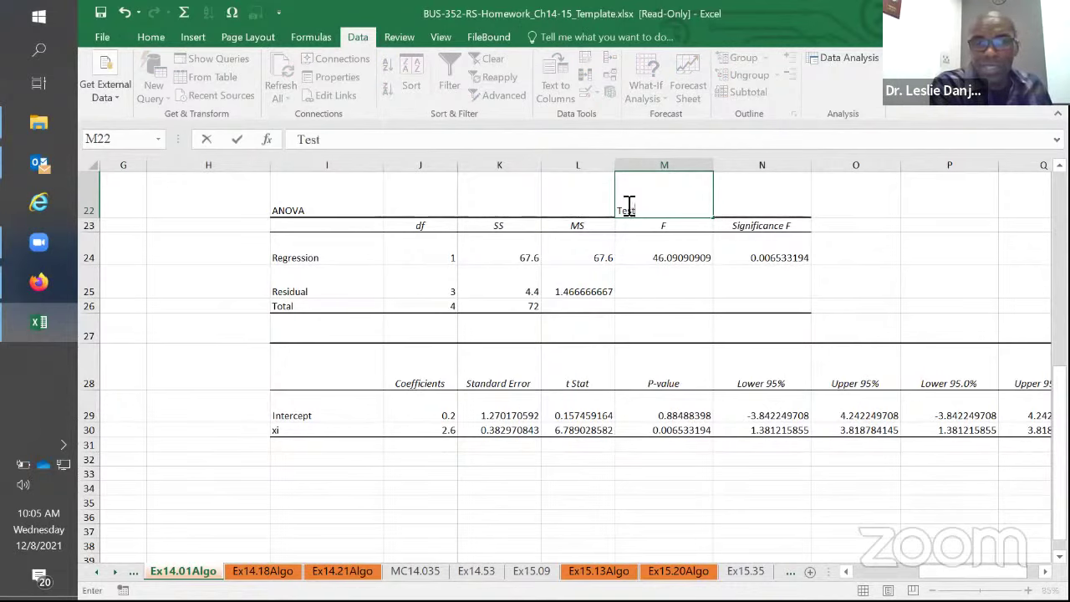
pyautogui.write(' S')
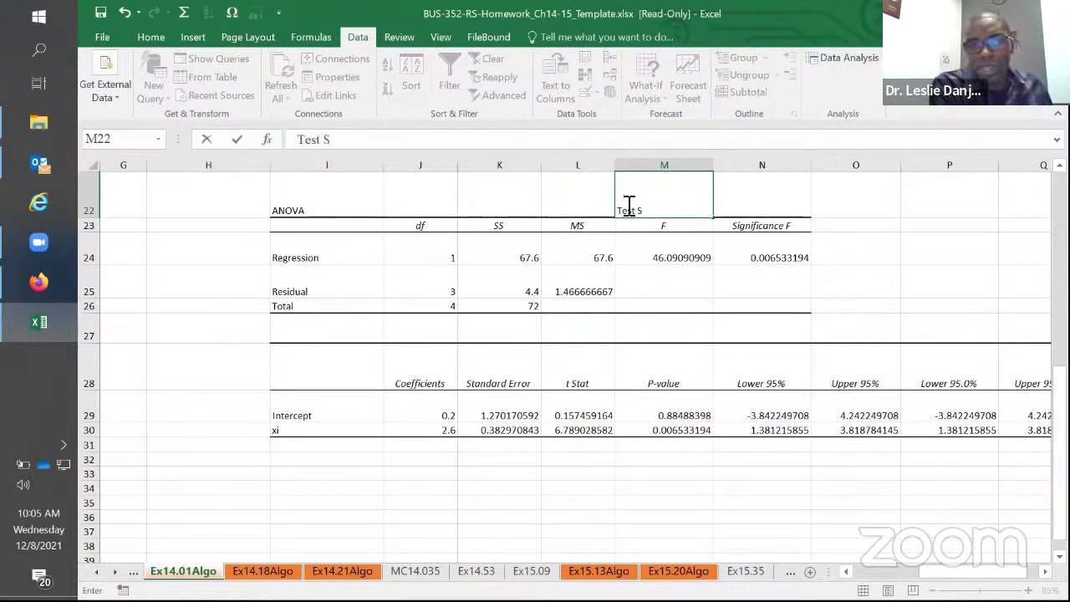
pyautogui.write('tat')
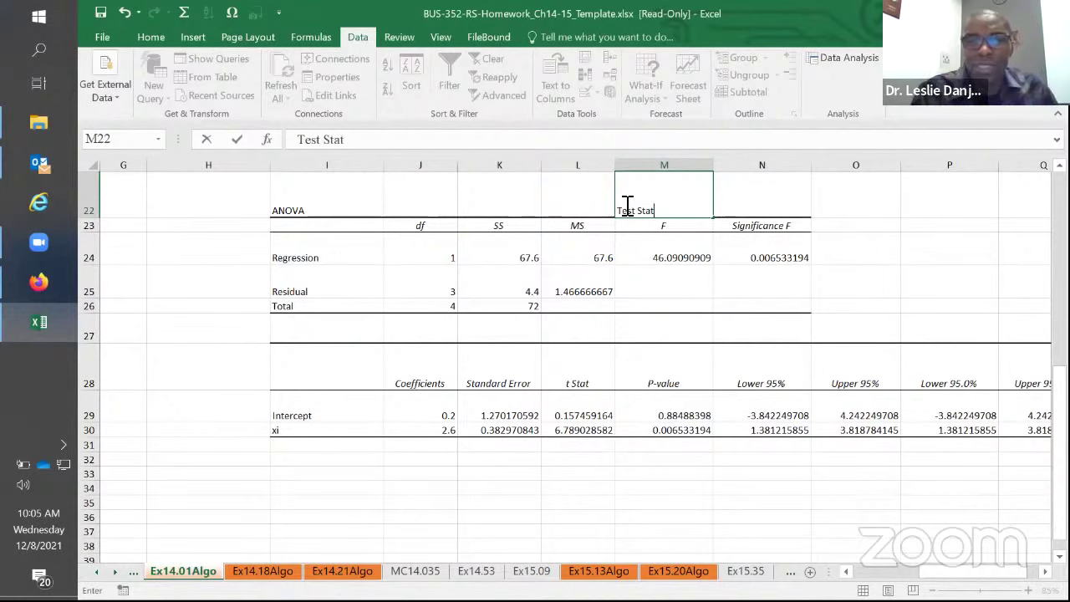
pyautogui.click(687, 226)
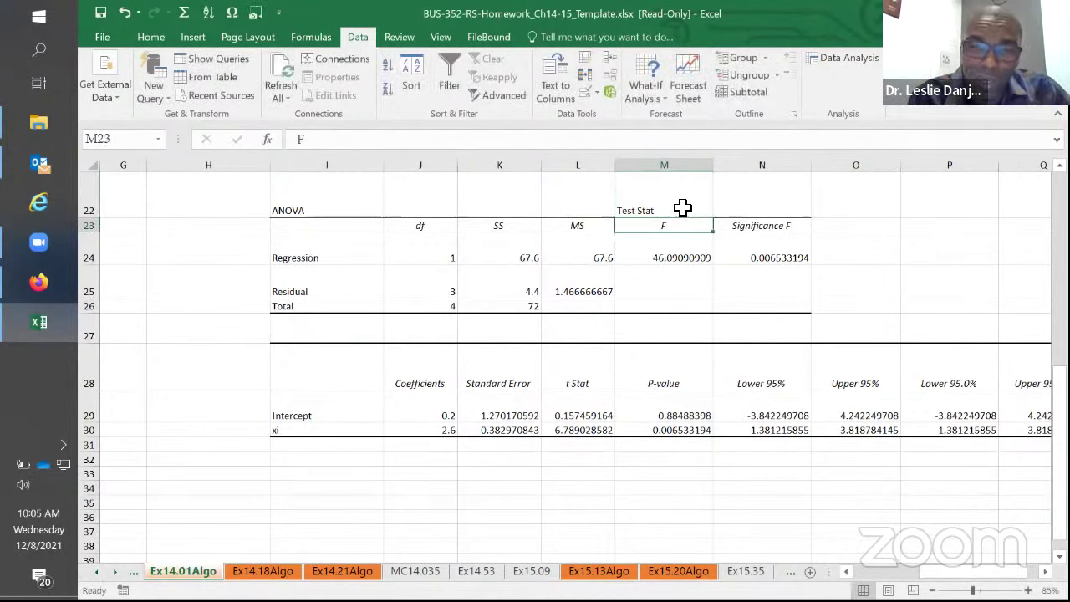
pyautogui.click(761, 205)
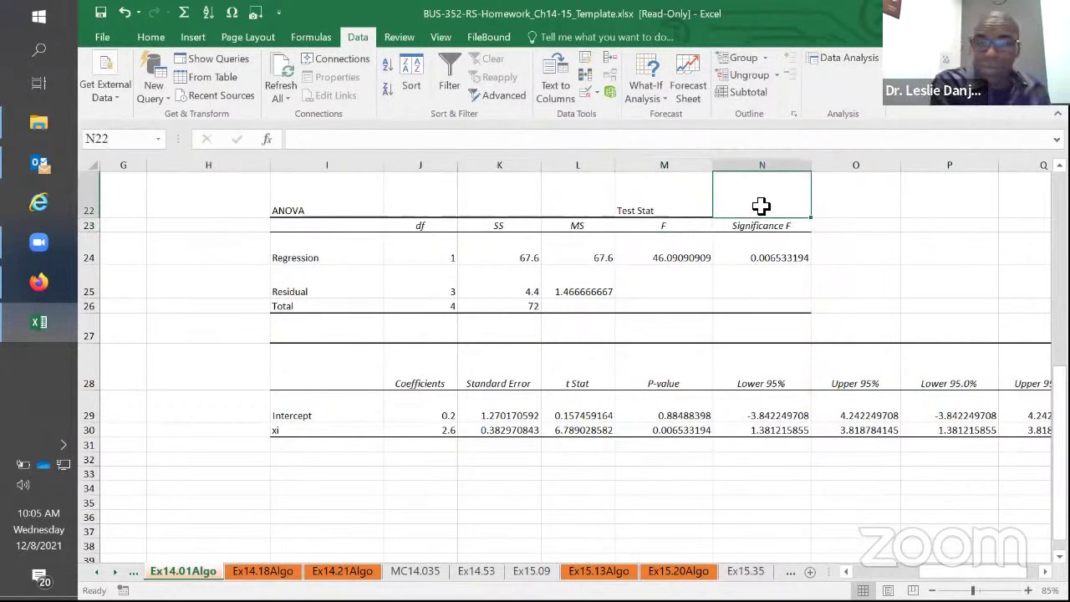
pyautogui.write('p-value')
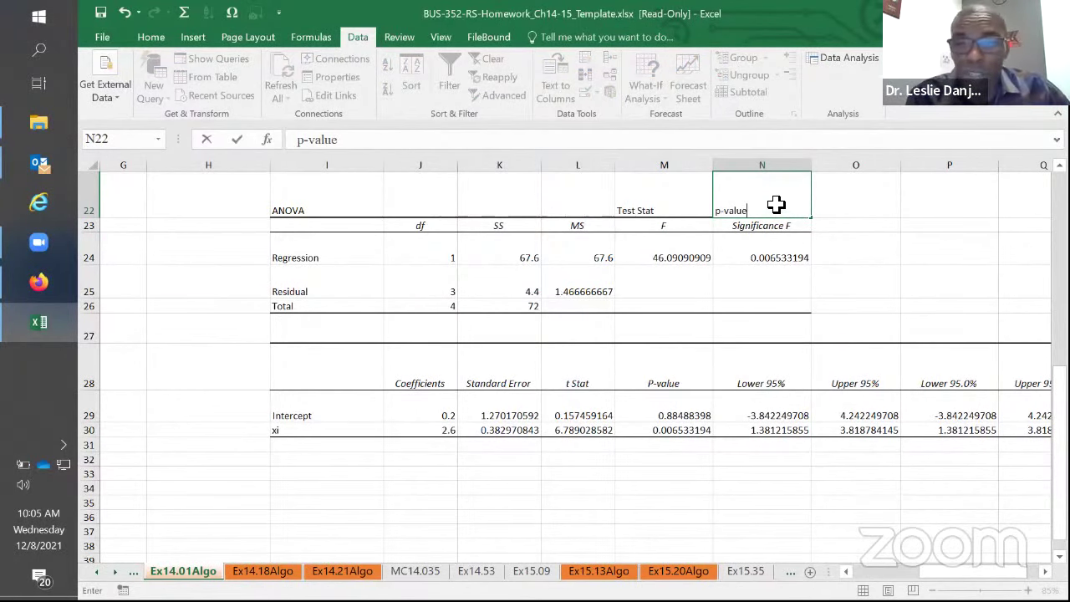
pyautogui.press('Return')
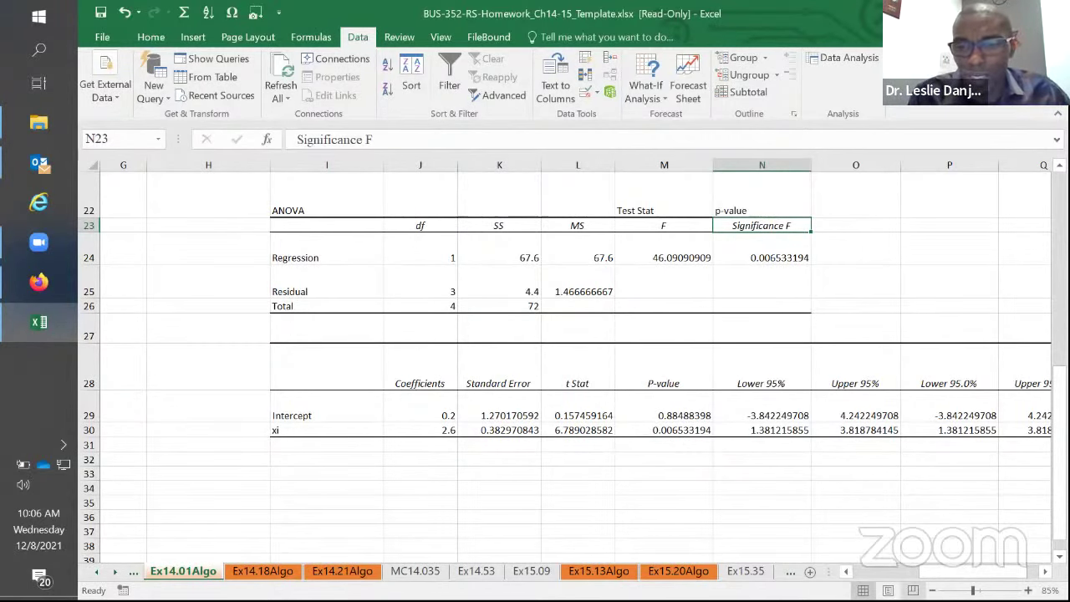
# - Arrange the homework workbook side by side with the MindTap assignment, showing the data and Linear Regression section
pyautogui.hscroll(-5, 772, 509)
pyautogui.scroll(7, 477, 382)
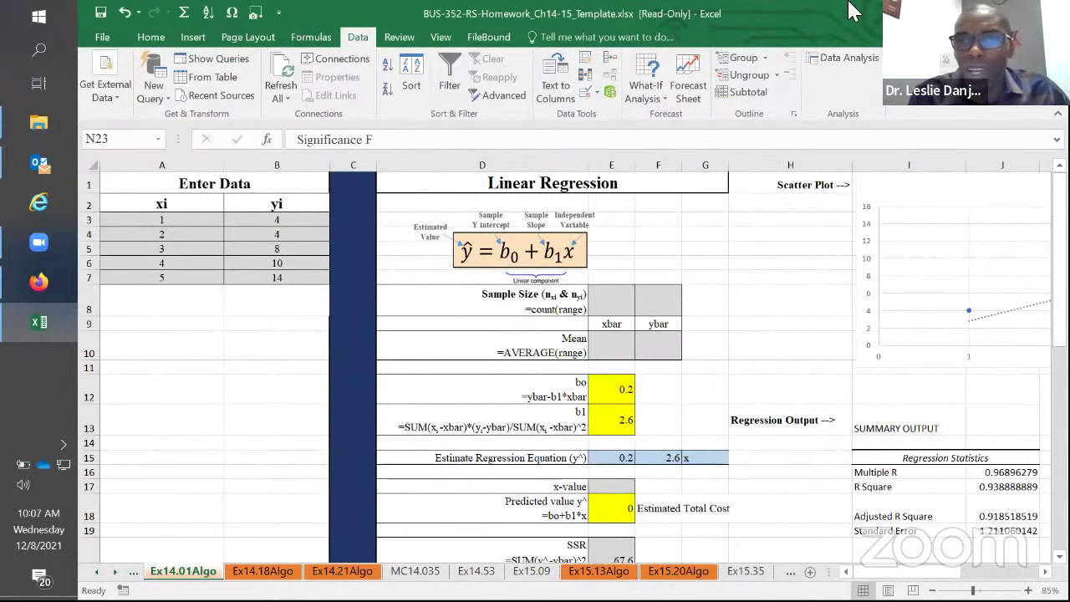
pyautogui.click(973, 13)
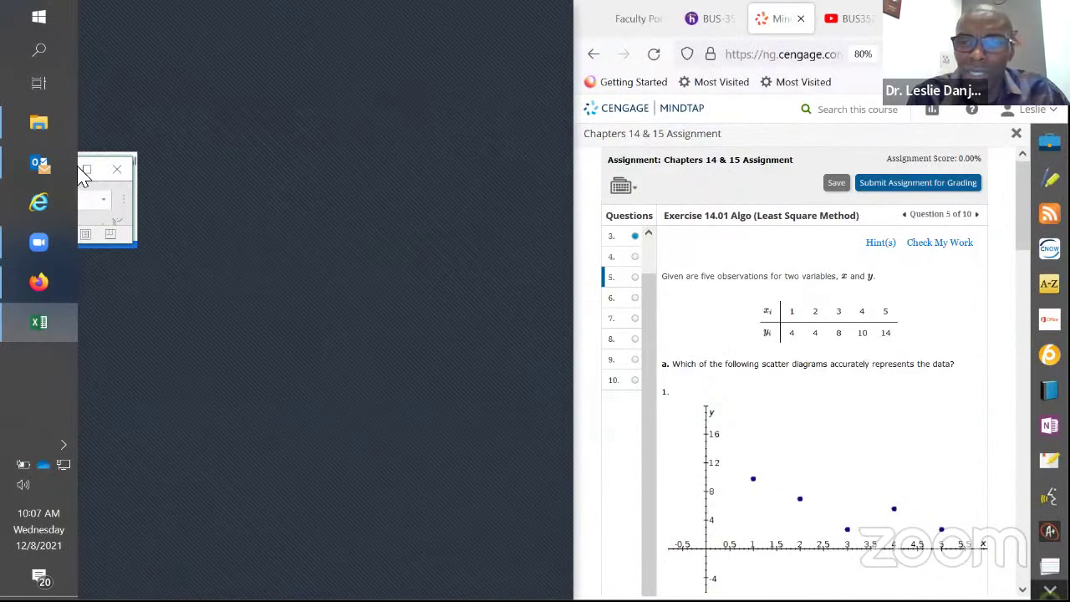
pyautogui.hotkey('alt', 'Tab')
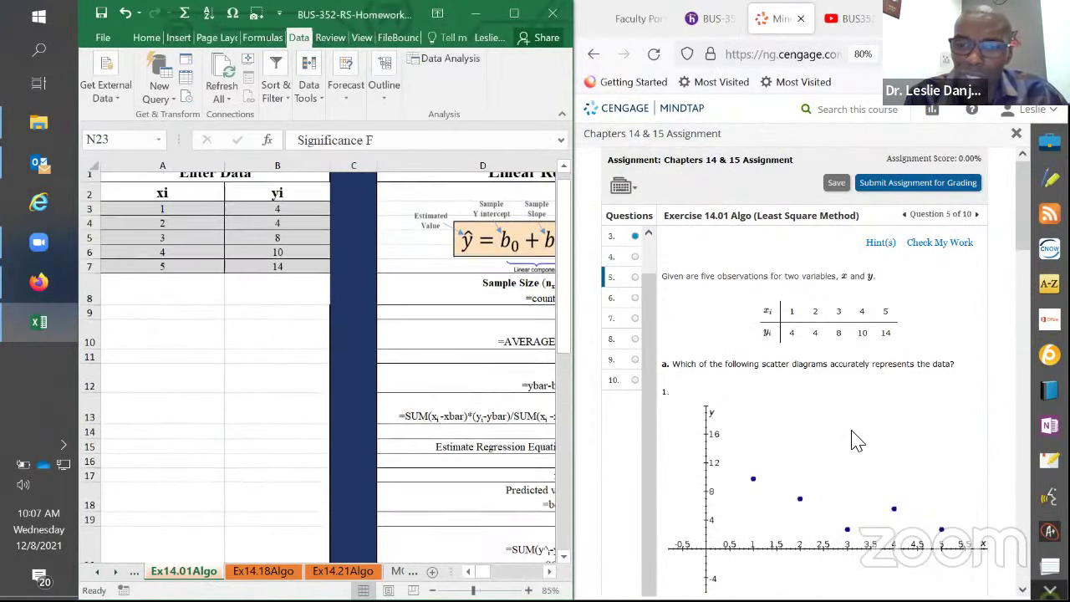
# - In the MindTap assignment, answer part a of Exercise 14.01 with Scatter diagram #1
pyautogui.click(855, 438)
pyautogui.scroll(-2, 840, 443)
pyautogui.scroll(-10, 840, 443)
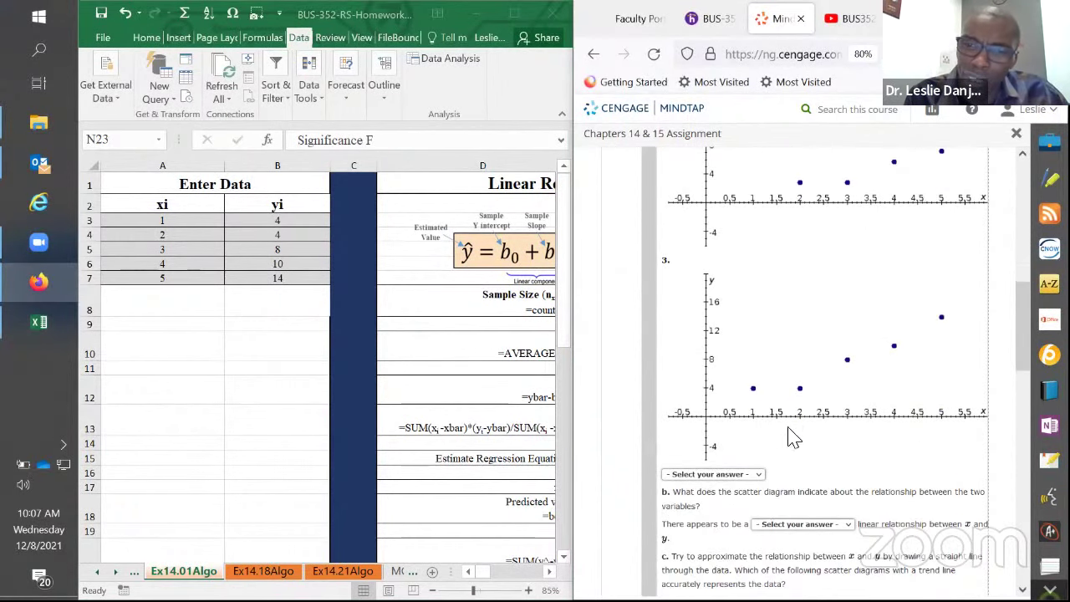
pyautogui.click(753, 475)
pyautogui.click(739, 508)
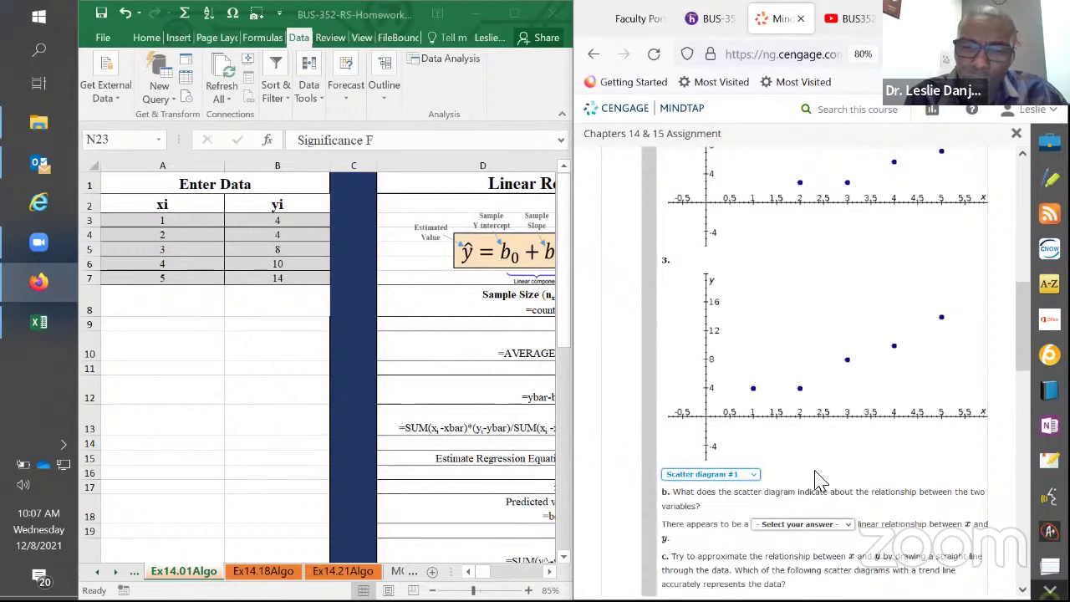
# - Review parts c to e of the exercise against the regression equation cells in the Excel template
pyautogui.scroll(-5, 817, 482)
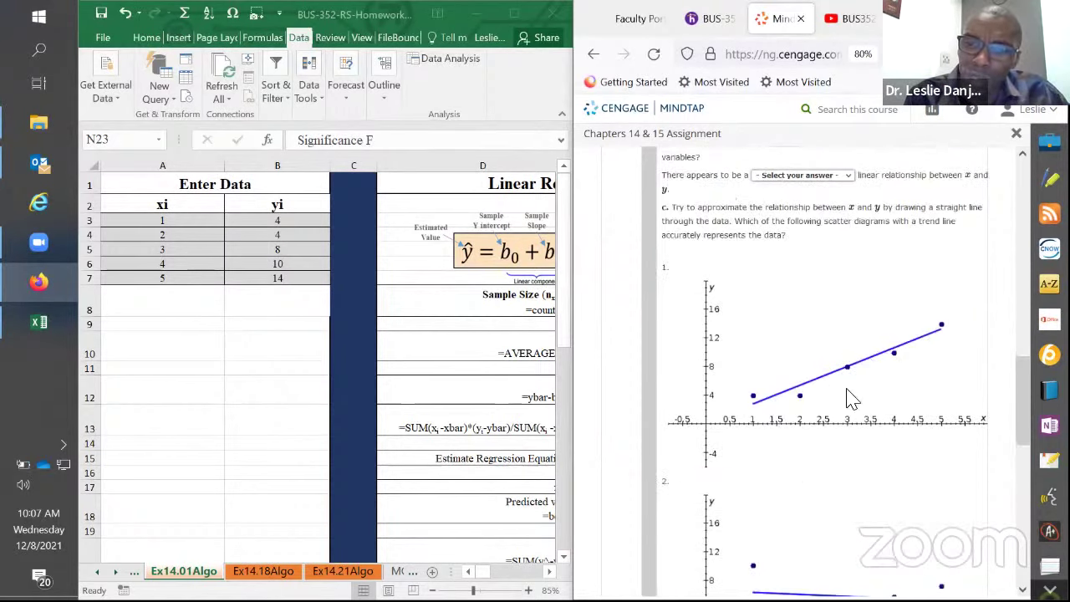
pyautogui.scroll(-1, 847, 389)
pyautogui.scroll(-7, 757, 414)
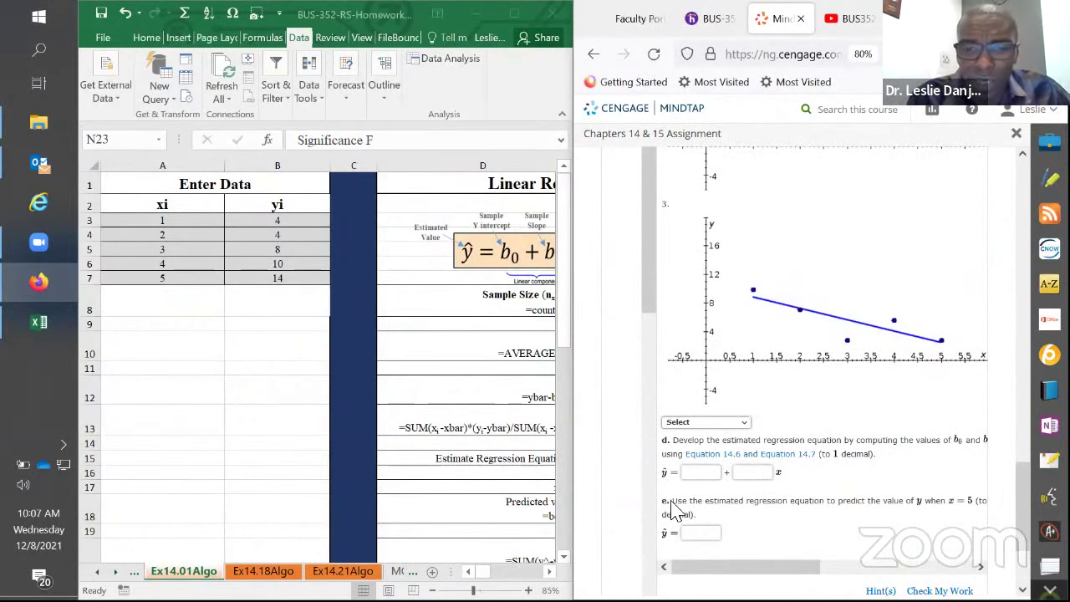
pyautogui.hscroll(3, 335, 360)
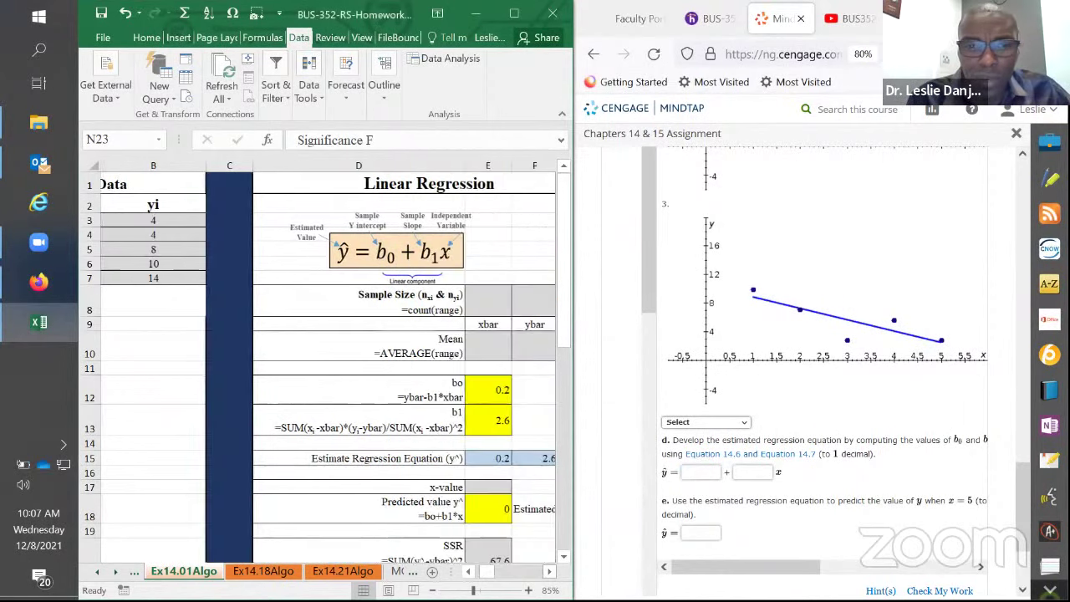
pyautogui.hscroll(1, 535, 526)
pyautogui.scroll(-3, 534, 521)
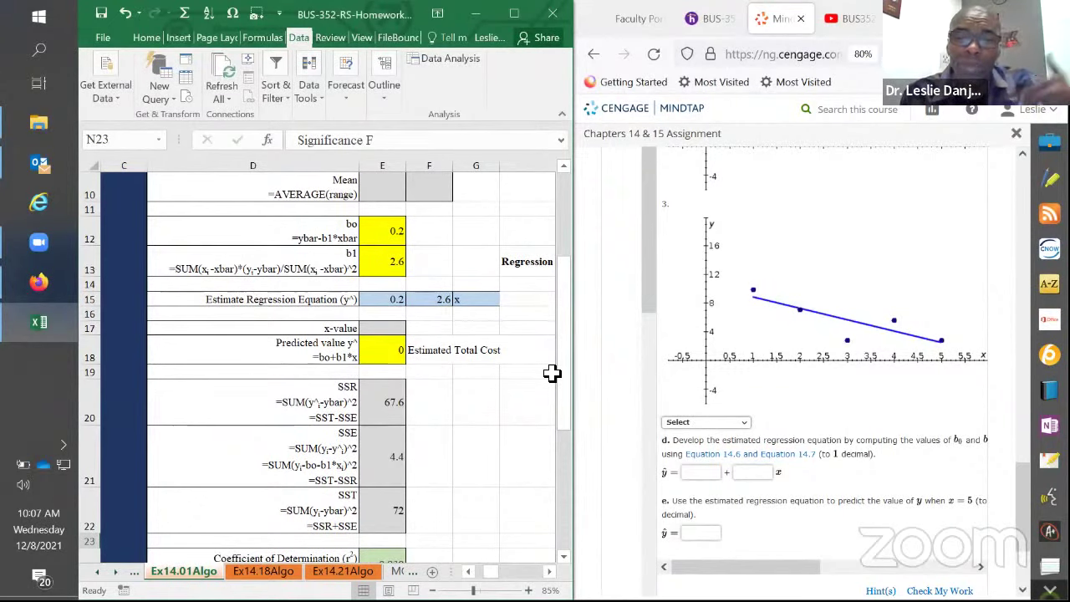
# - Expand the Excel workbook and examine the Intercept and xi coefficients in J29 and J30 of the regression output
pyautogui.click(514, 12)
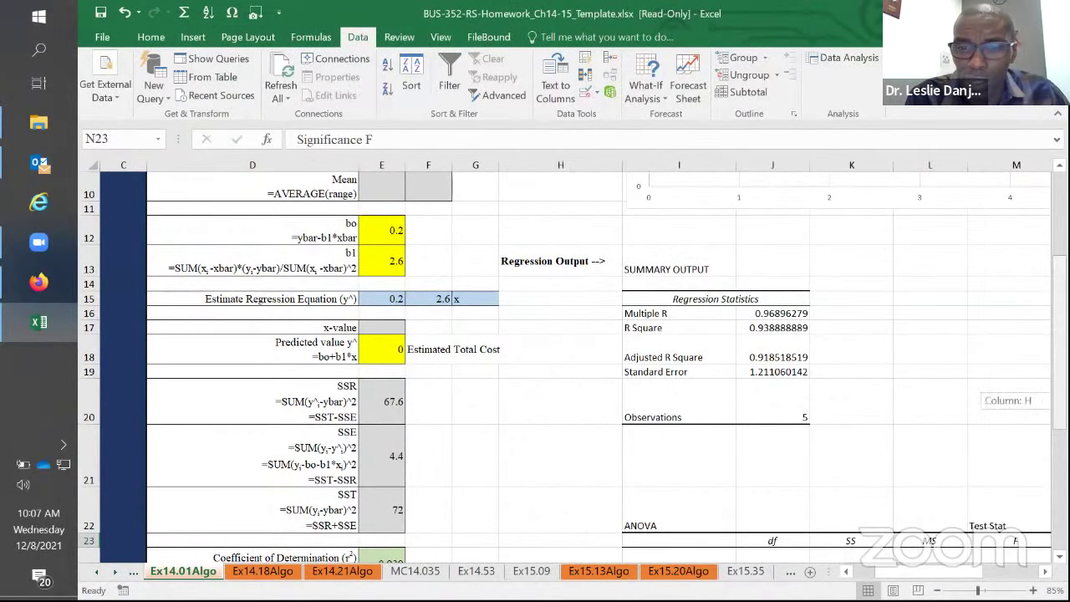
pyautogui.scroll(-5, 902, 493)
pyautogui.scroll(2, 905, 490)
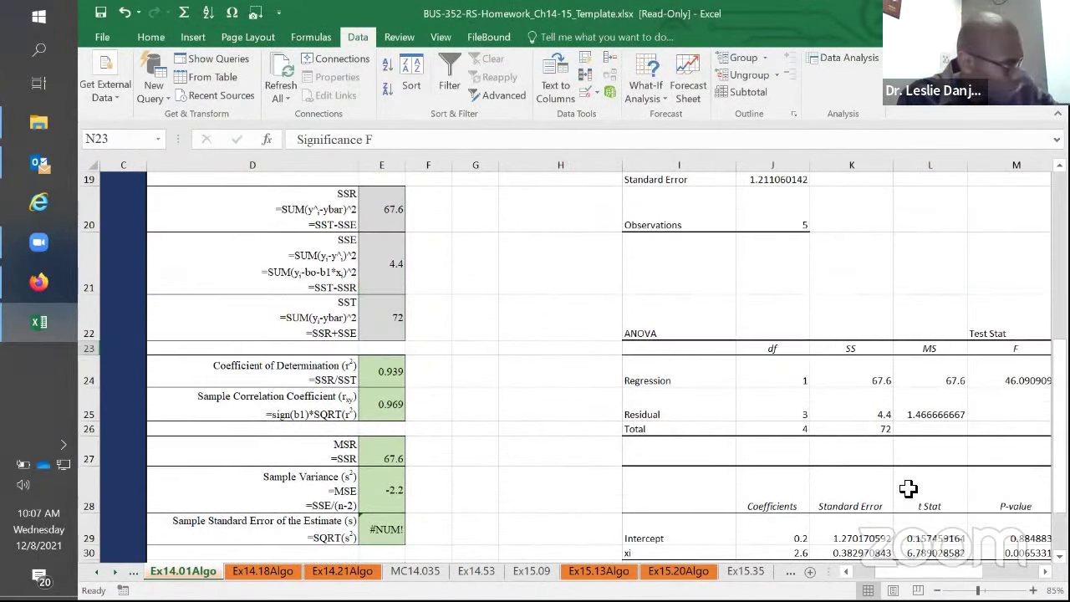
pyautogui.click(1045, 571)
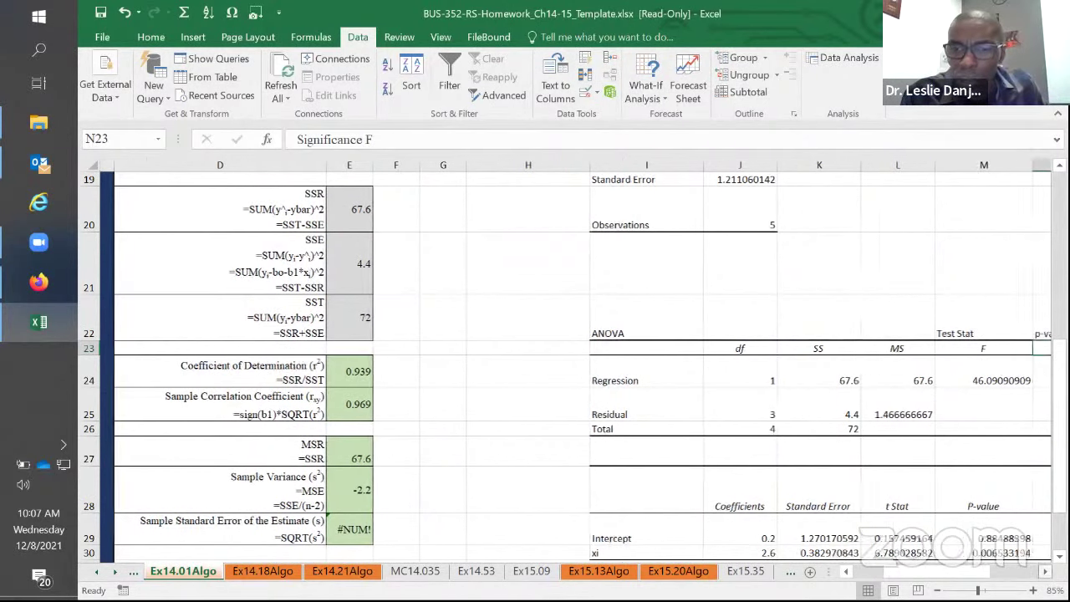
pyautogui.scroll(-1, 723, 449)
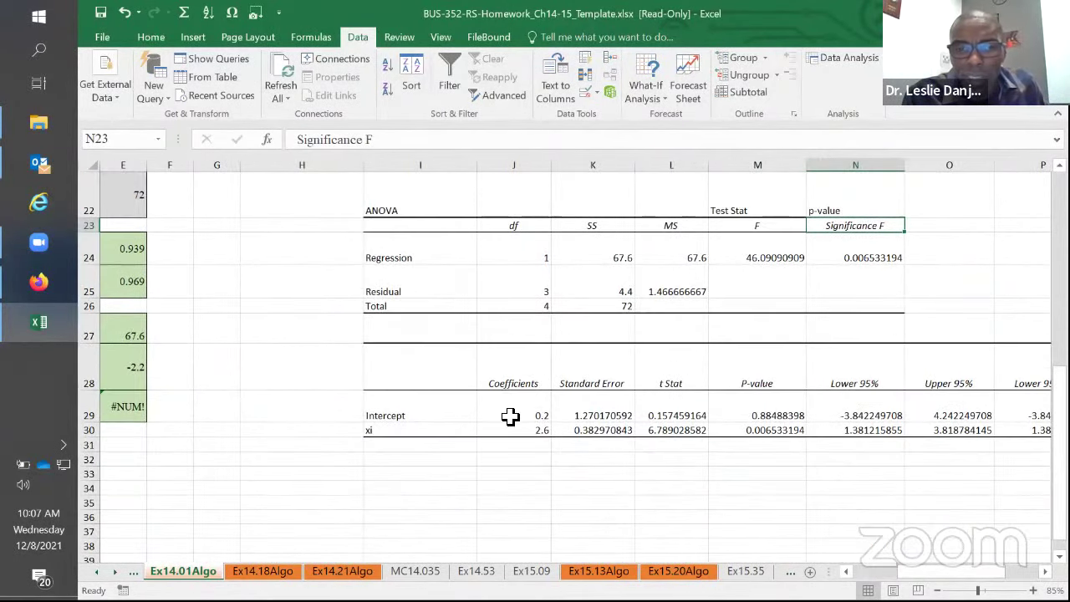
pyautogui.click(510, 411)
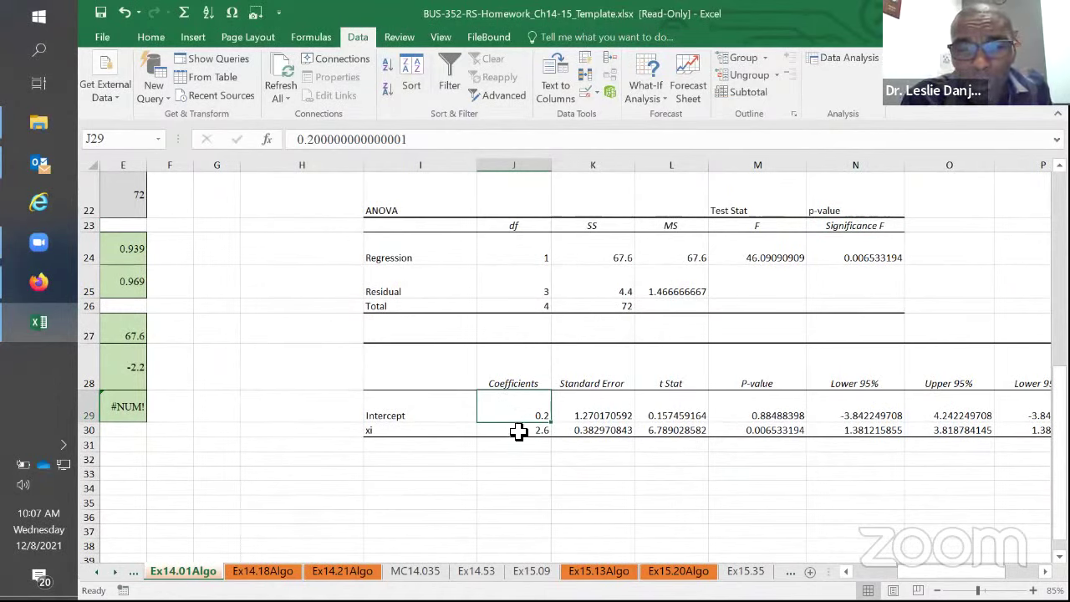
pyautogui.click(518, 430)
pyautogui.click(532, 406)
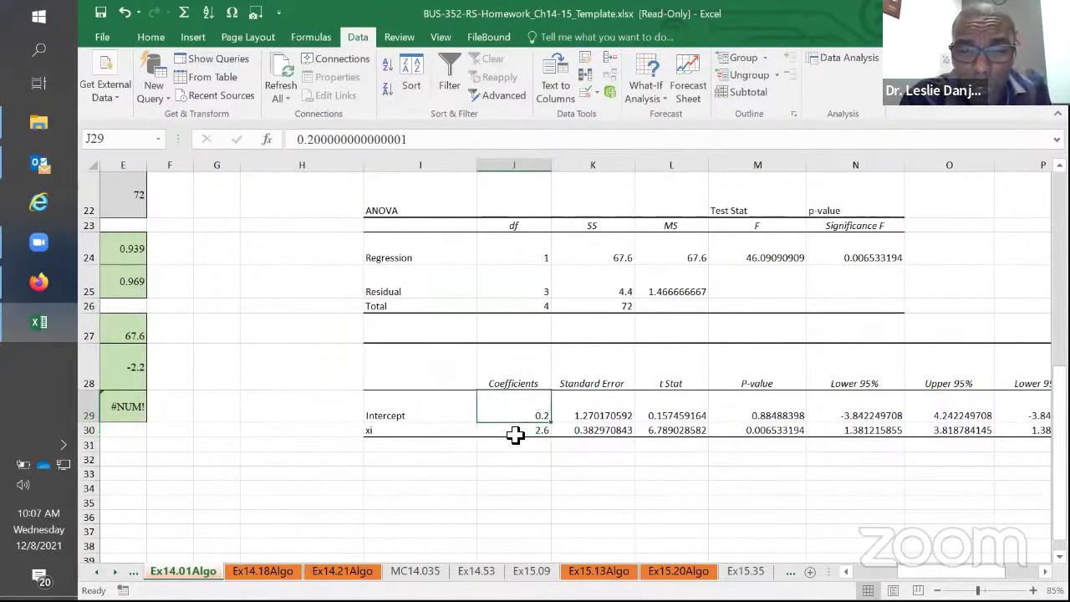
pyautogui.click(515, 433)
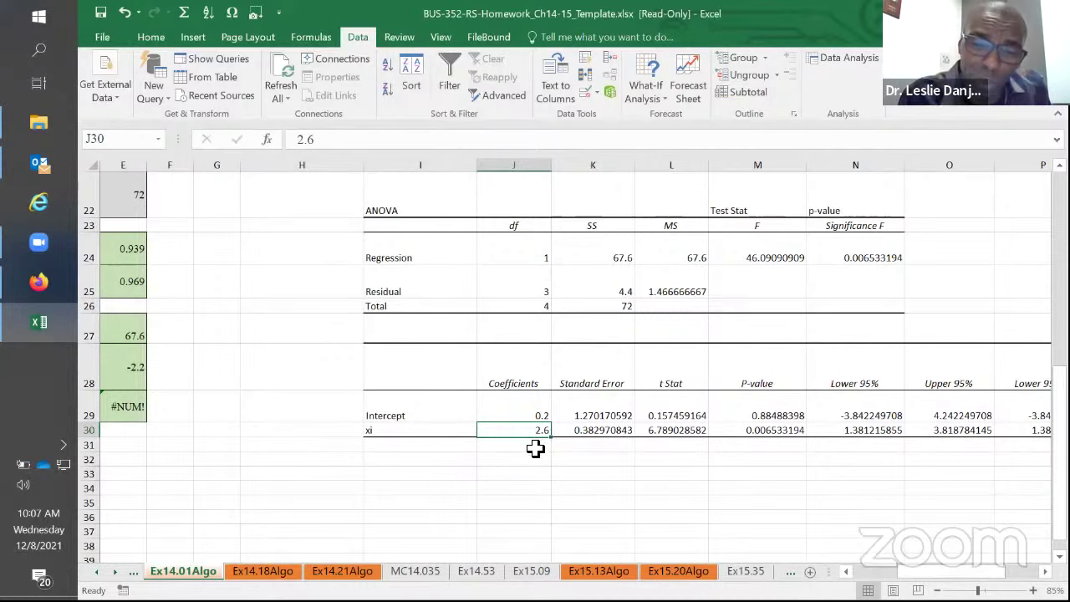
pyautogui.moveTo(535, 412); pyautogui.dragTo(547, 430)
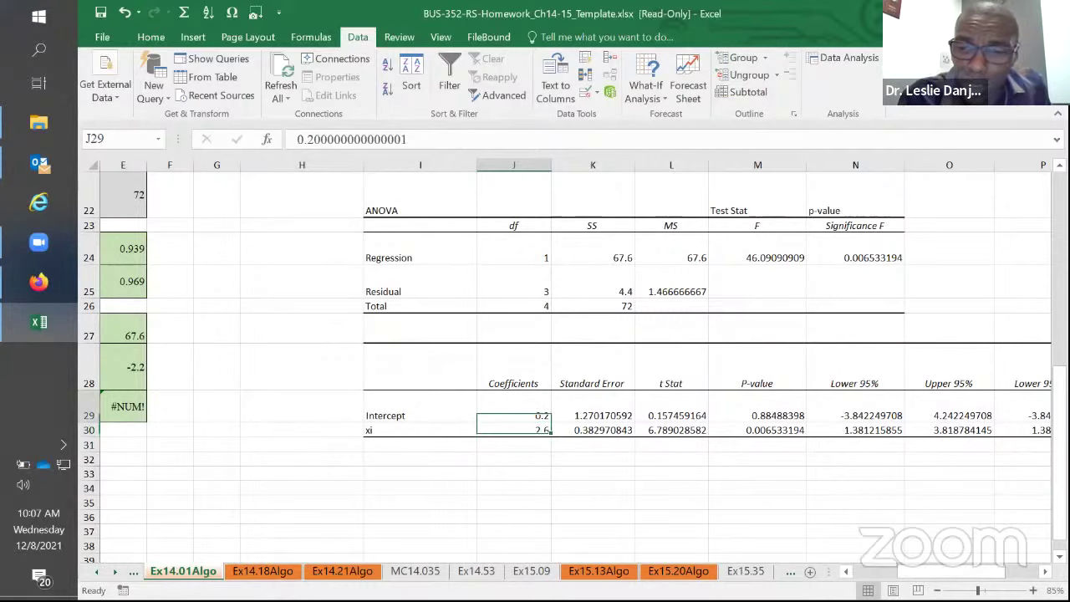
# - Check how the bo and b1 cells, E12 and E13, are linked to the regression output
pyautogui.hscroll(-3, 786, 387)
pyautogui.scroll(5, 640, 312)
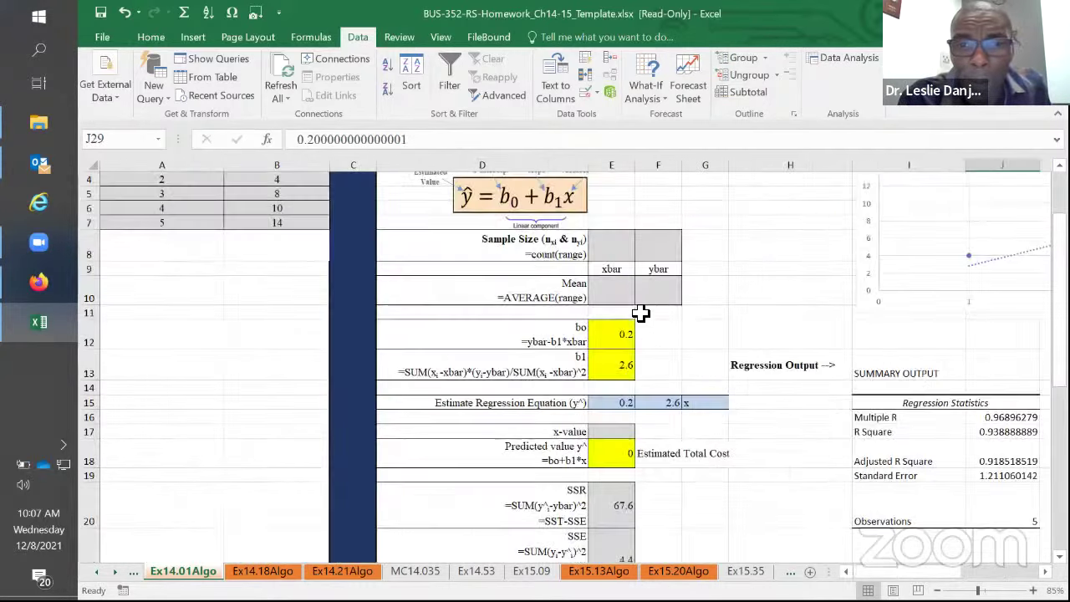
pyautogui.click(603, 338)
pyautogui.click(604, 368)
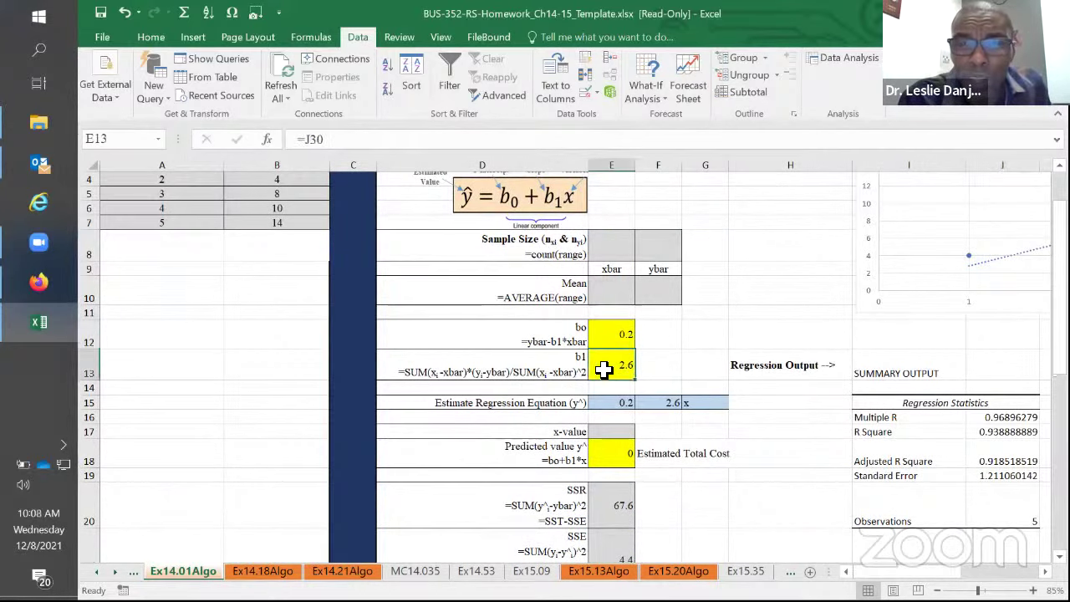
# - Return the workbook to half width beside the assignment, with the bo and b1 values in view
pyautogui.click(74, 306)
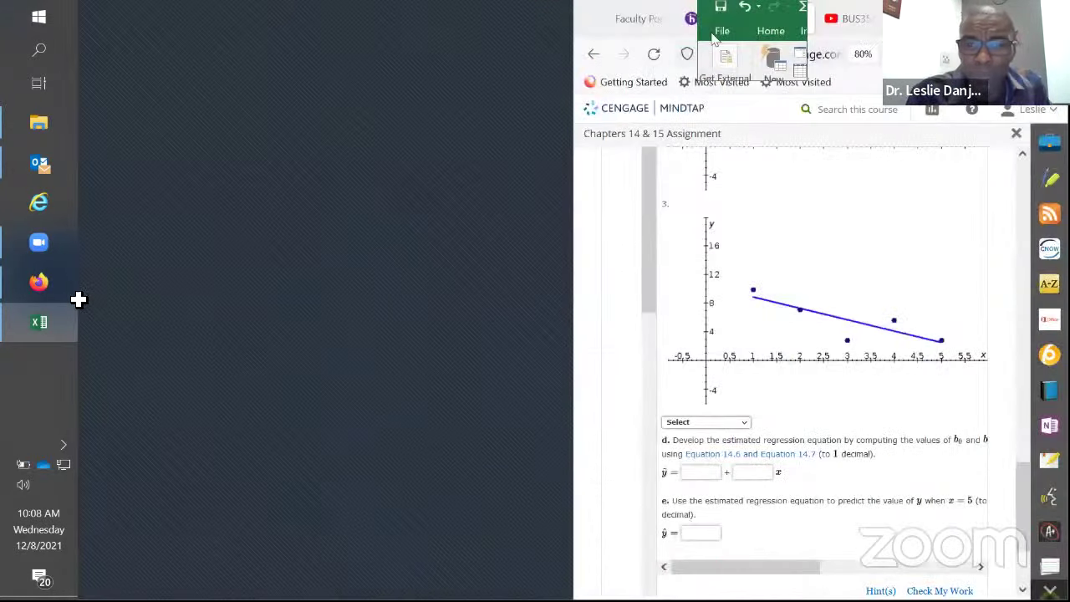
pyautogui.click(74, 309)
pyautogui.click(700, 472)
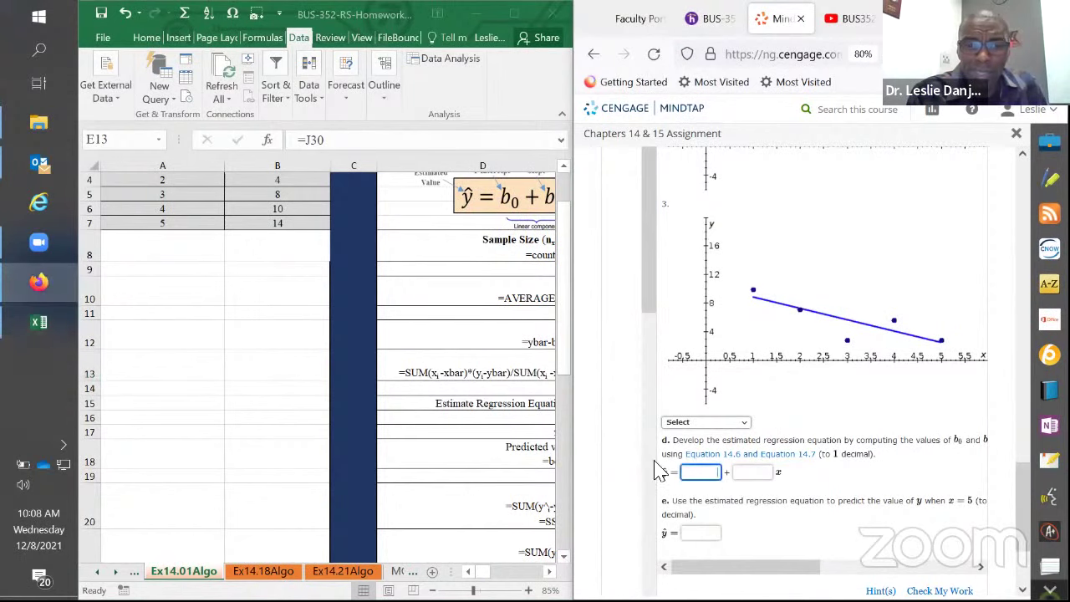
pyautogui.hotkey('alt', 'Tab')
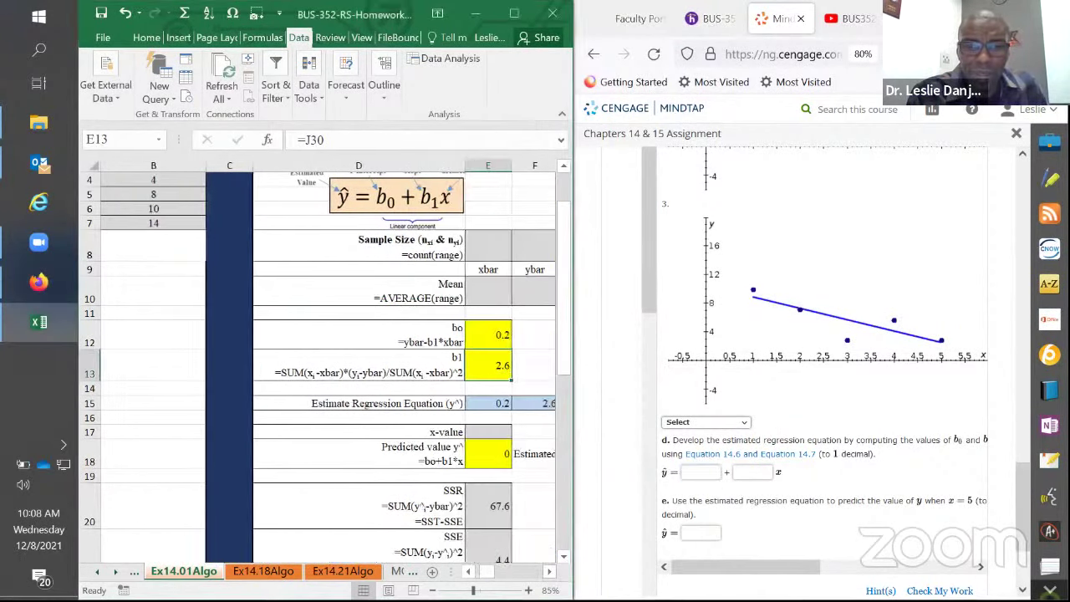
# - Enter 0.2 and 2.6 as the coefficients of part d's estimated regression equation in MindTap and check the work
pyautogui.click(718, 474)
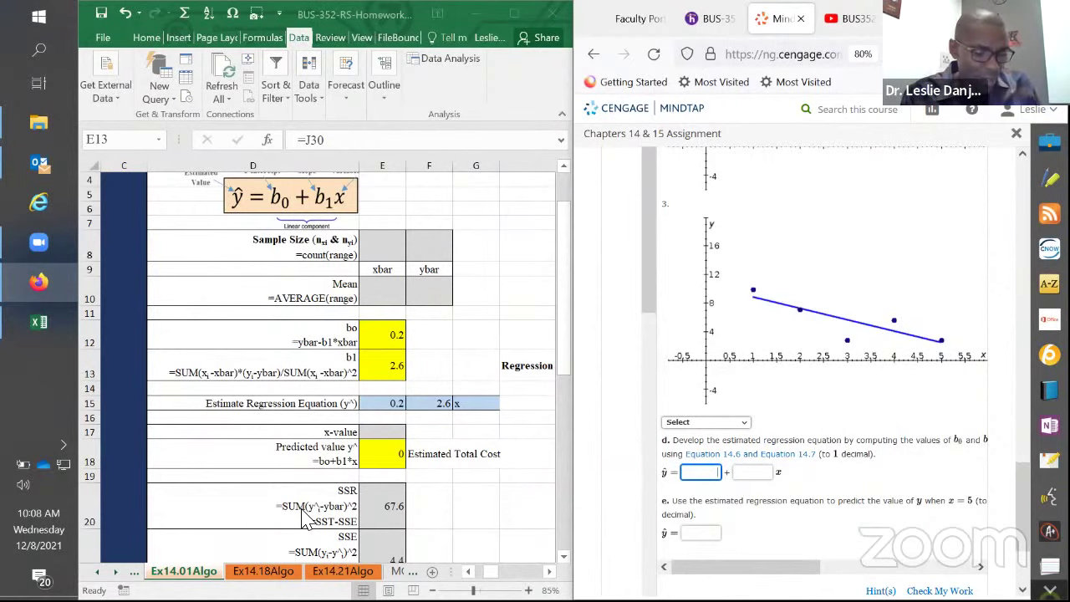
pyautogui.write('2')
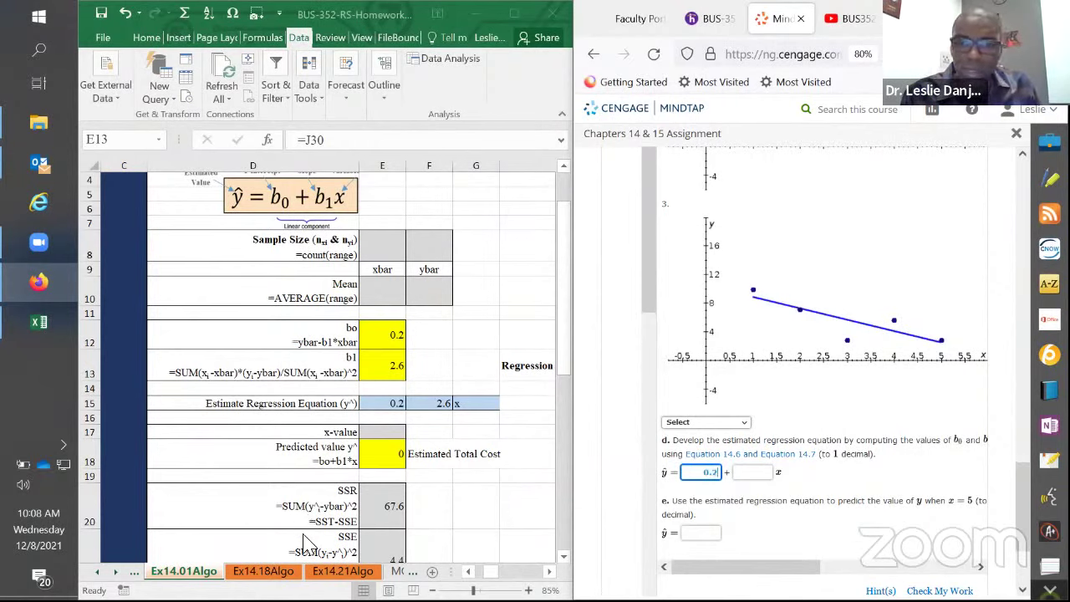
pyautogui.click(756, 474)
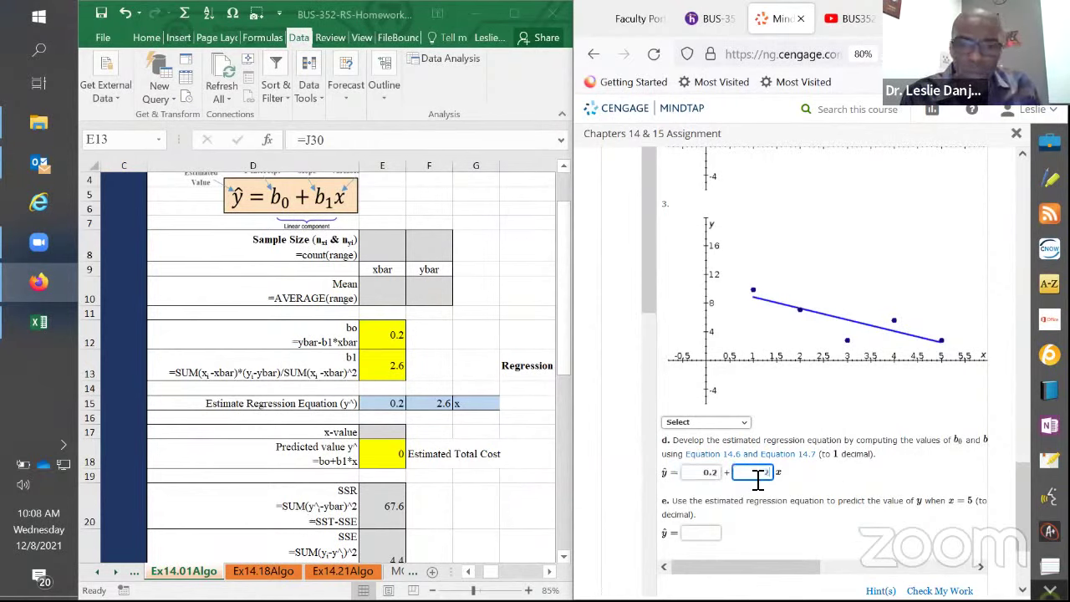
pyautogui.scroll(-3, 967, 471)
pyautogui.click(950, 456)
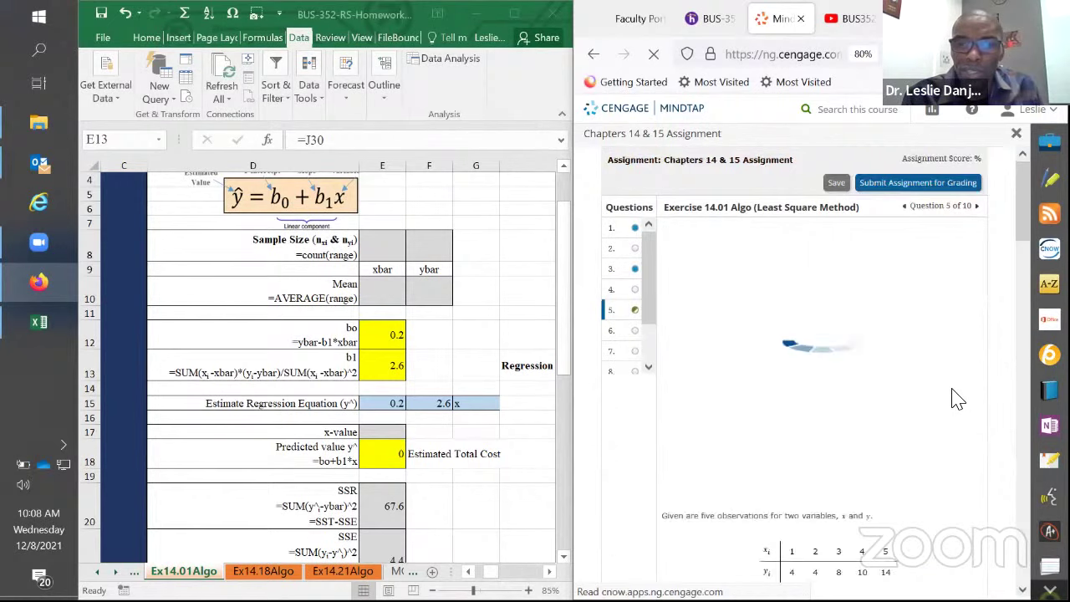
# - Change the answer to part a to Scatter diagram #3
pyautogui.scroll(-15, 957, 400)
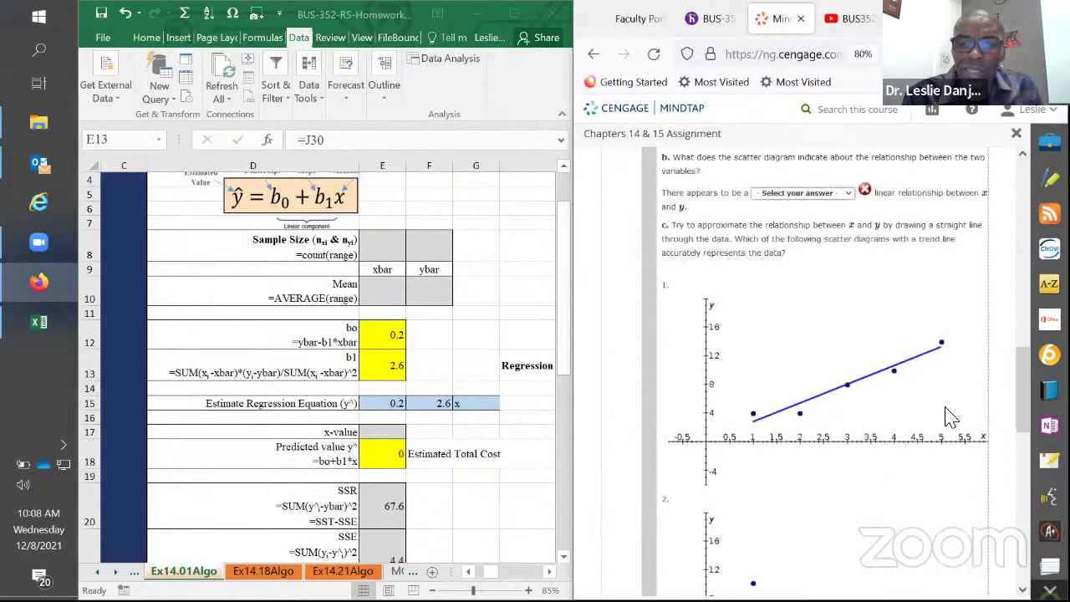
pyautogui.scroll(4, 949, 418)
pyautogui.scroll(5, 949, 418)
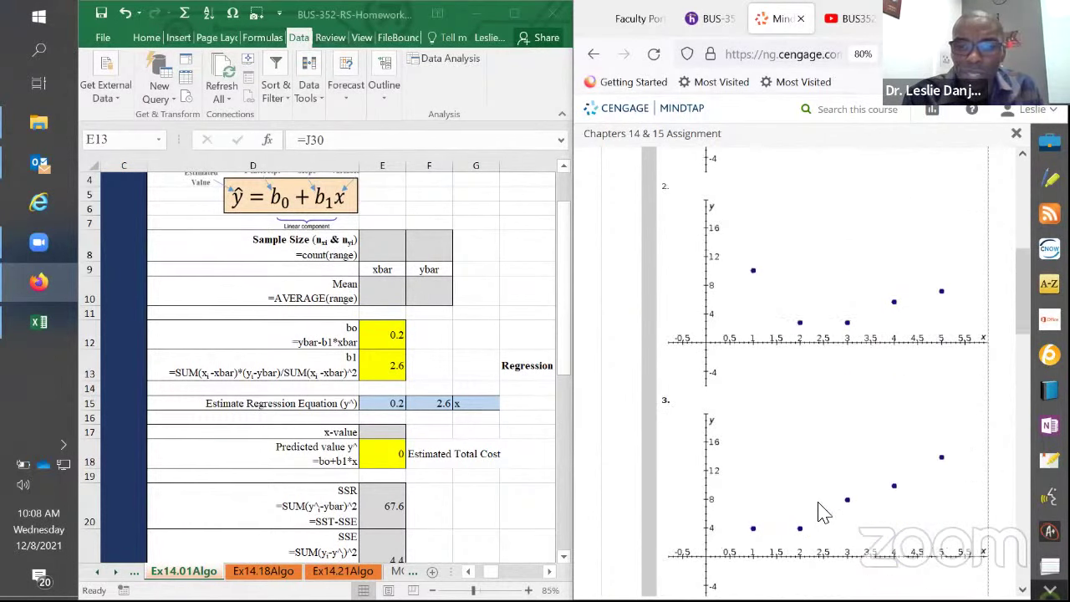
pyautogui.scroll(-1, 823, 510)
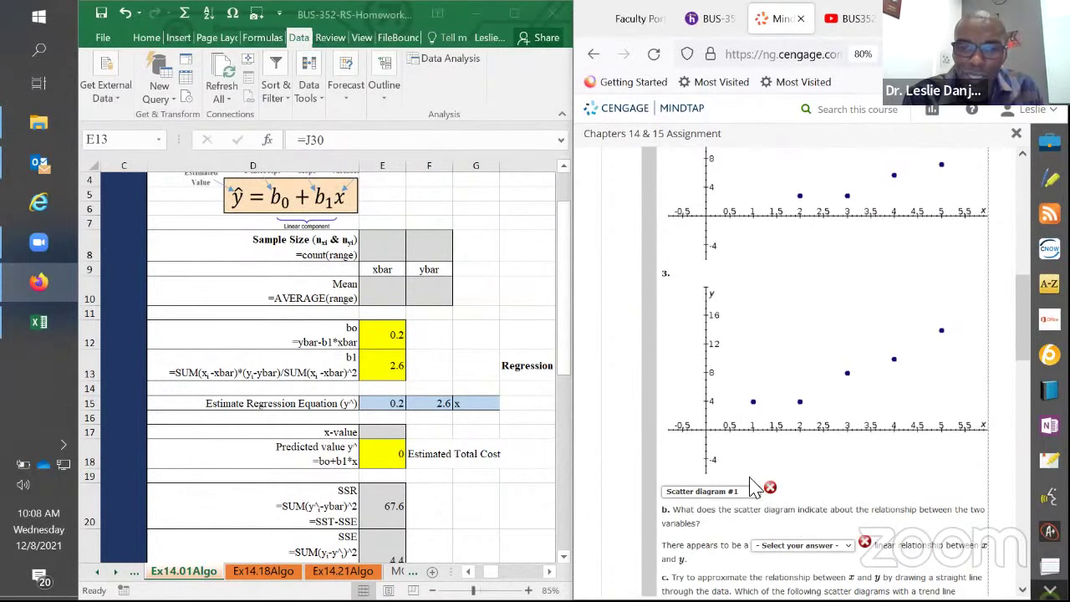
pyautogui.click(755, 492)
pyautogui.click(740, 533)
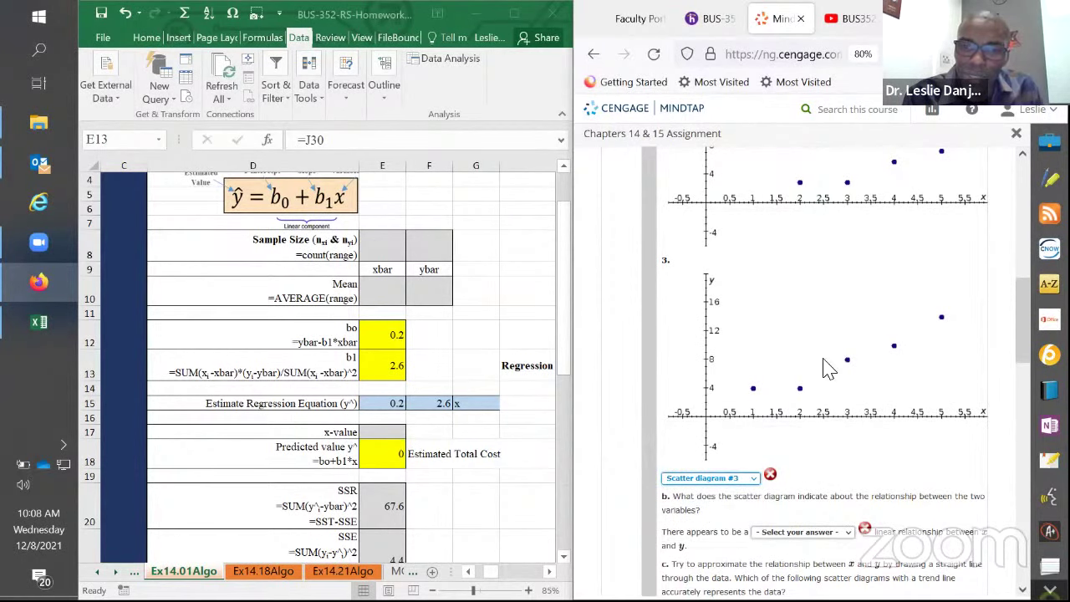
# - Enter 5 as the x-value in cell E17 of the Ex14.01Algo sheet to compute part e's predicted value
pyautogui.scroll(-6, 878, 409)
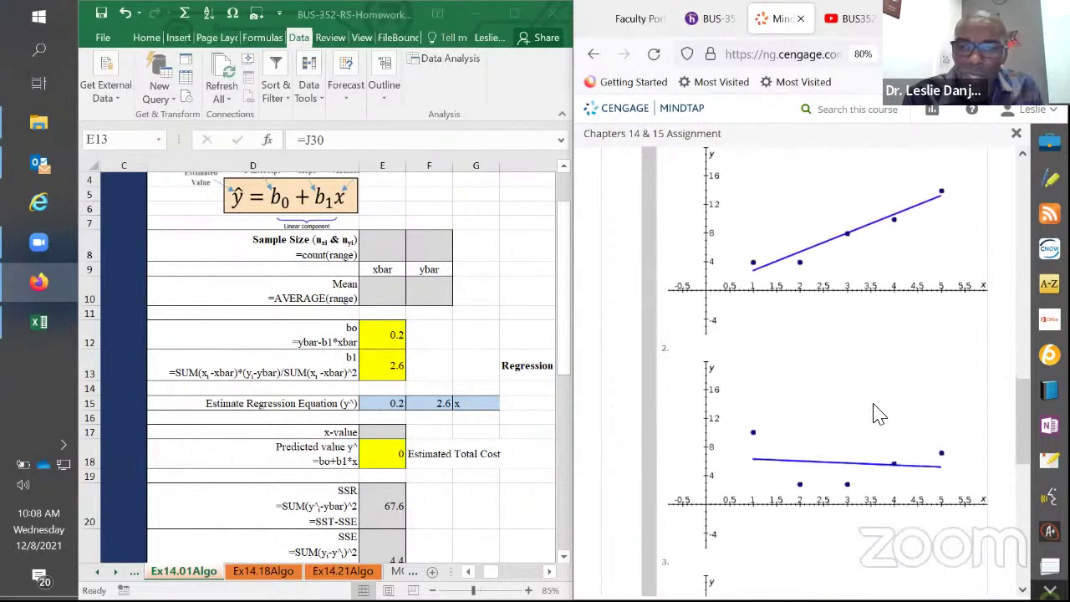
pyautogui.scroll(-8, 876, 410)
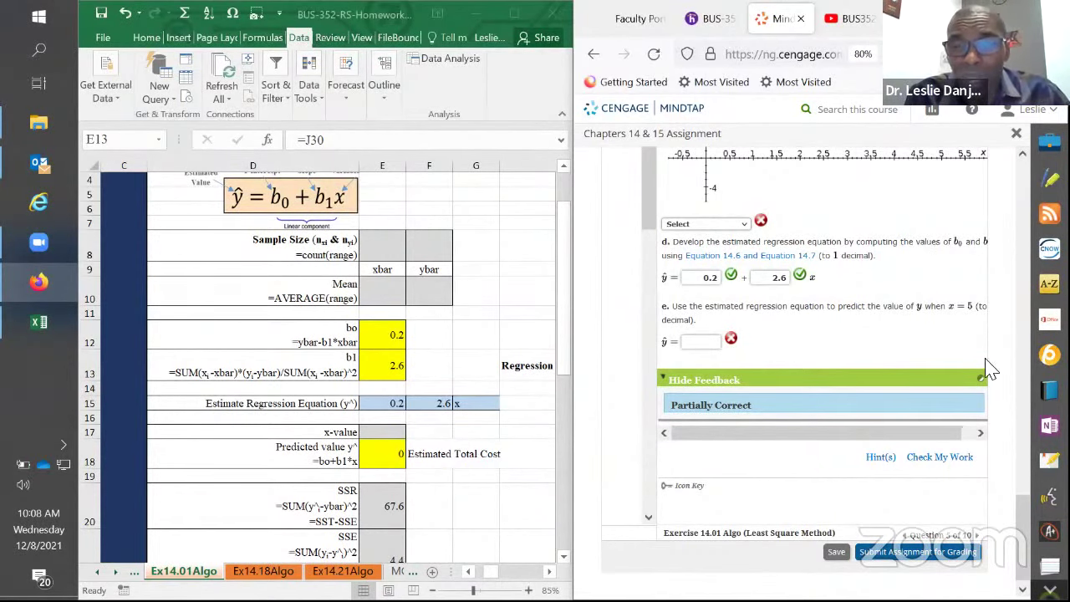
pyautogui.scroll(10, 918, 332)
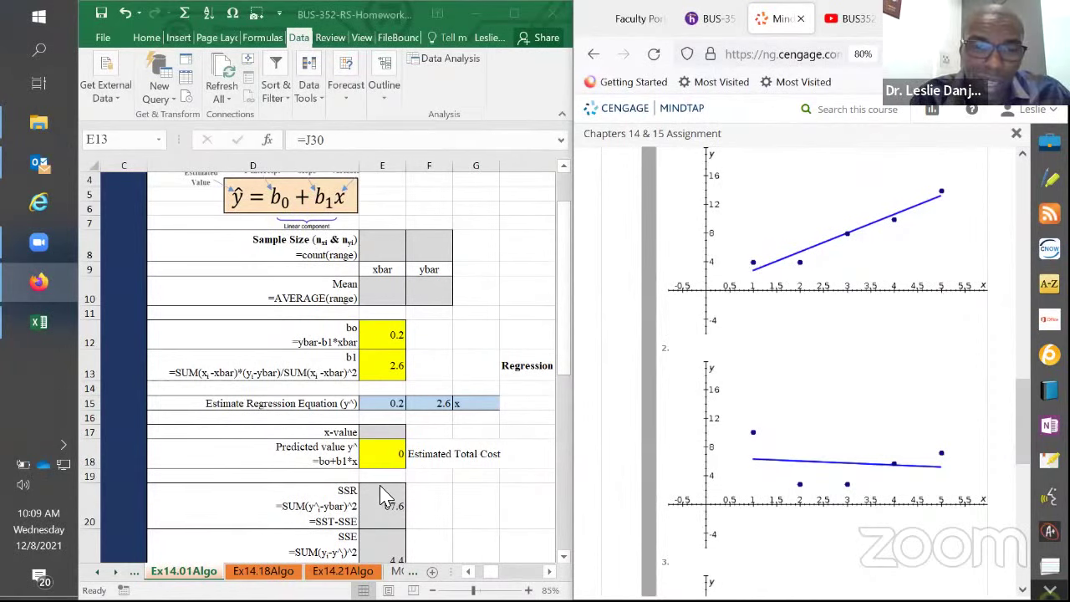
pyautogui.click(393, 433)
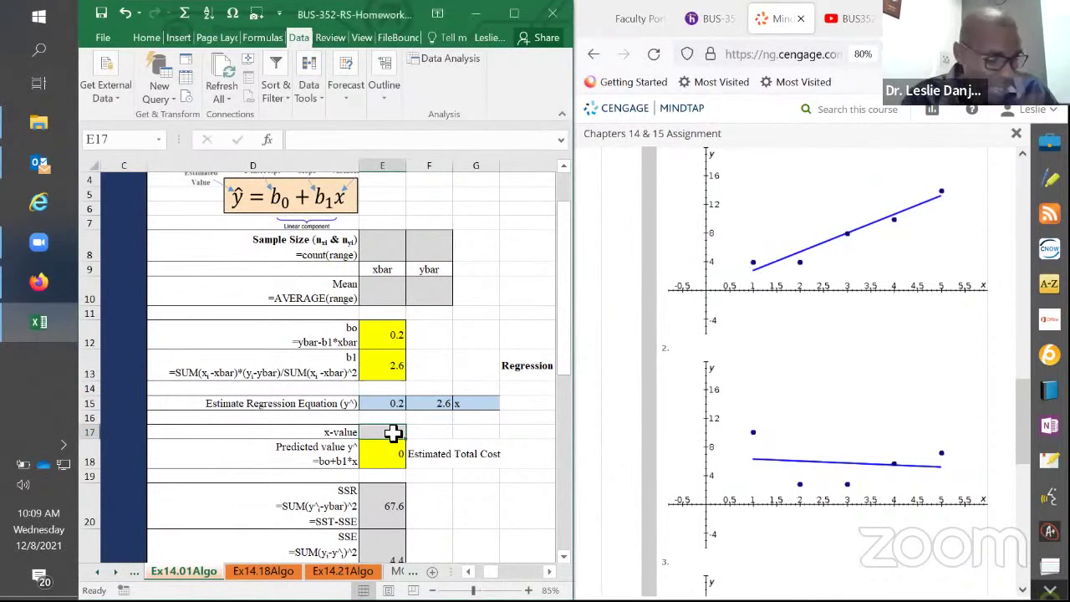
pyautogui.write('5')
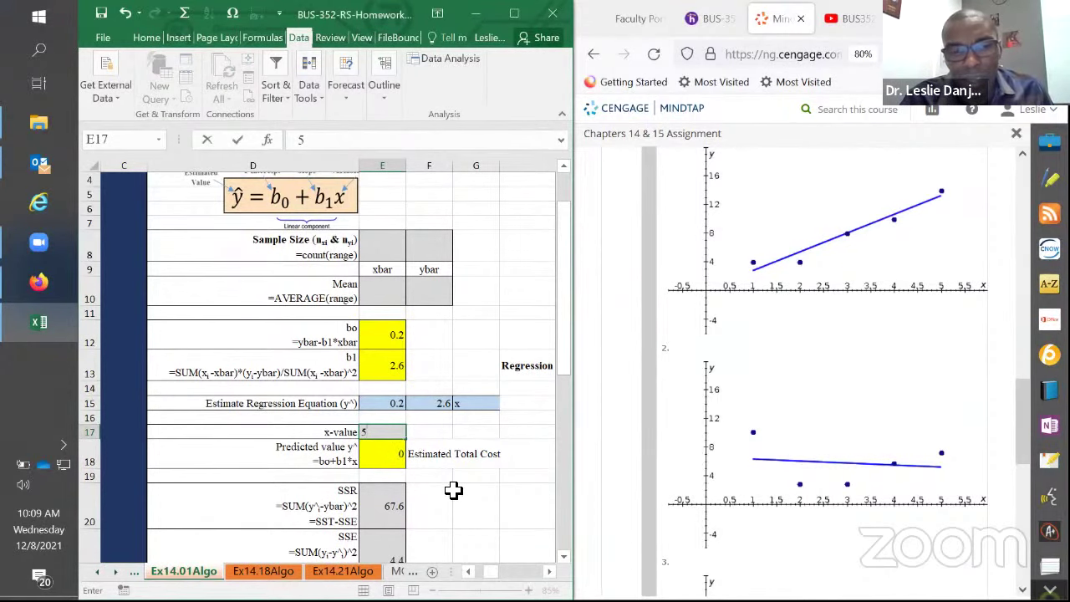
pyautogui.press('Return')
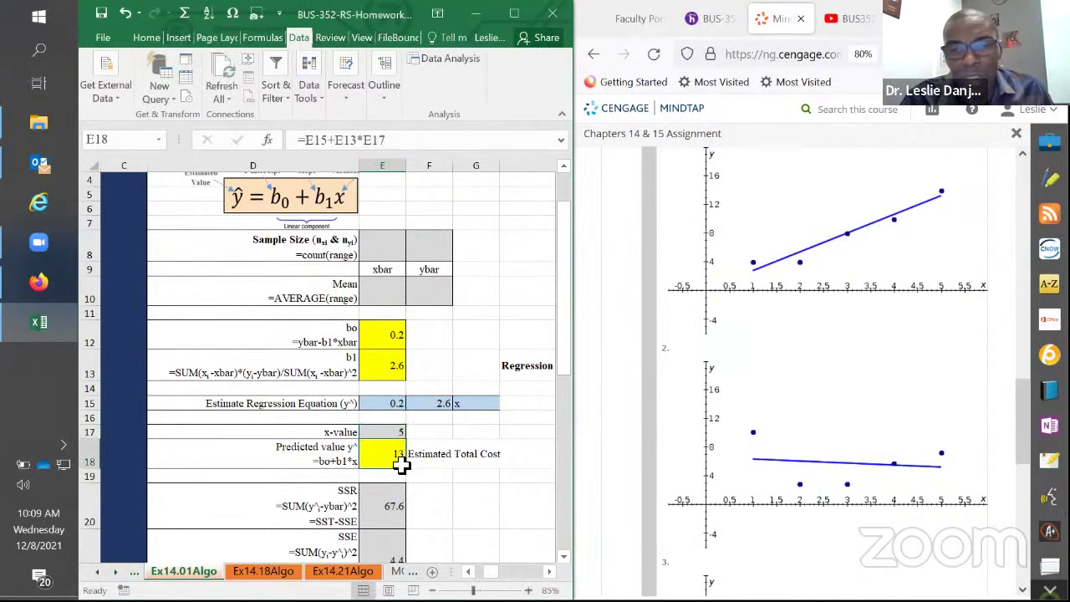
# - Bring part e's answer field in MindTap into view beside the predicted value, with the page zoom reduced to 70%
pyautogui.scroll(-5, 815, 420)
pyautogui.scroll(3, 815, 420)
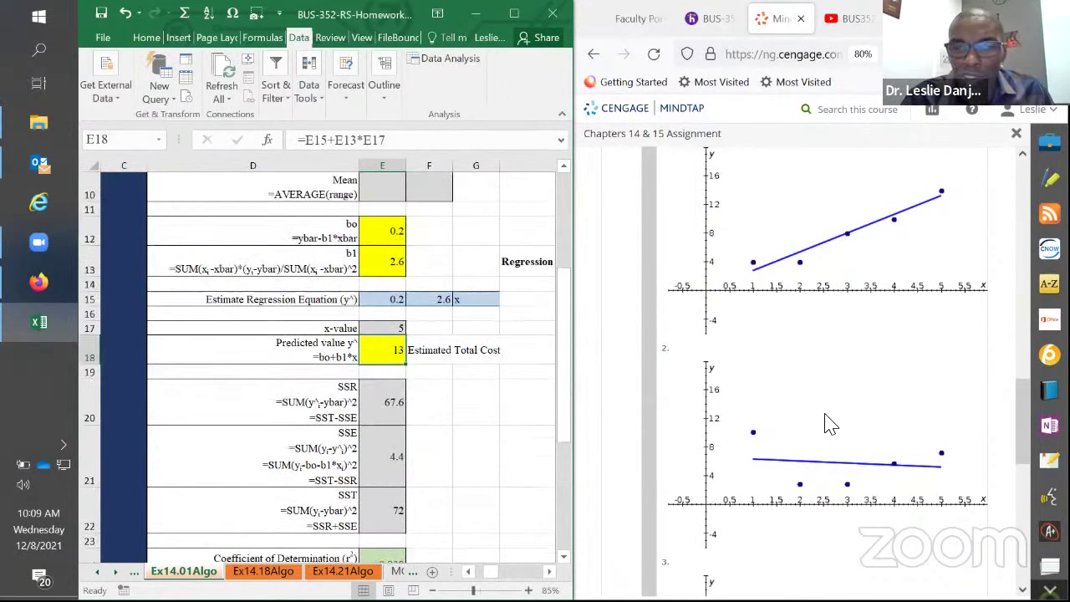
pyautogui.moveTo(1021, 400); pyautogui.dragTo(1028, 535)
pyautogui.click(717, 334)
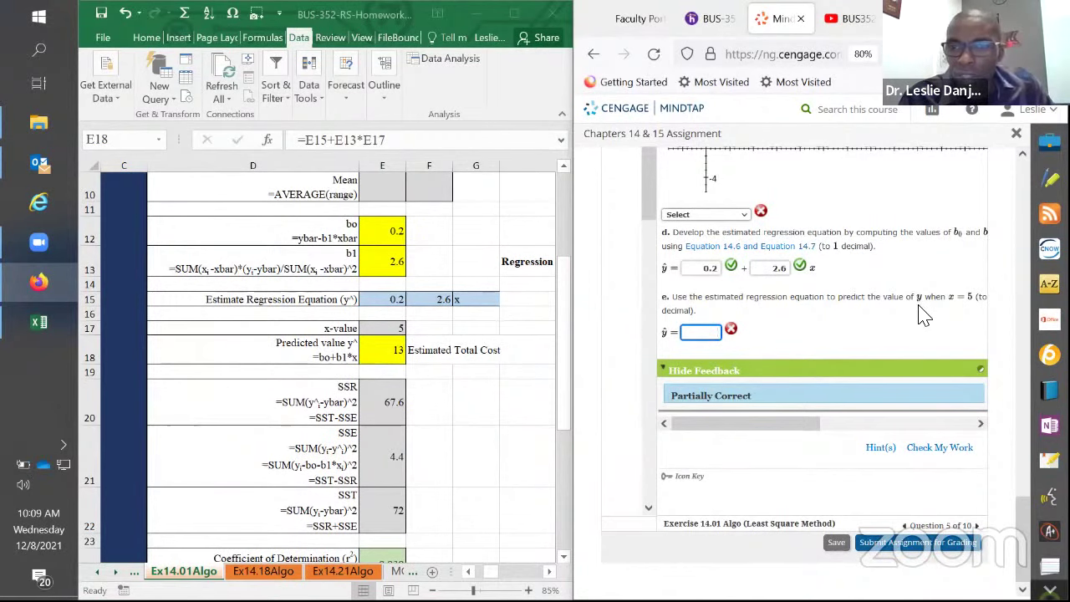
pyautogui.hotkey('ctrl', '-')
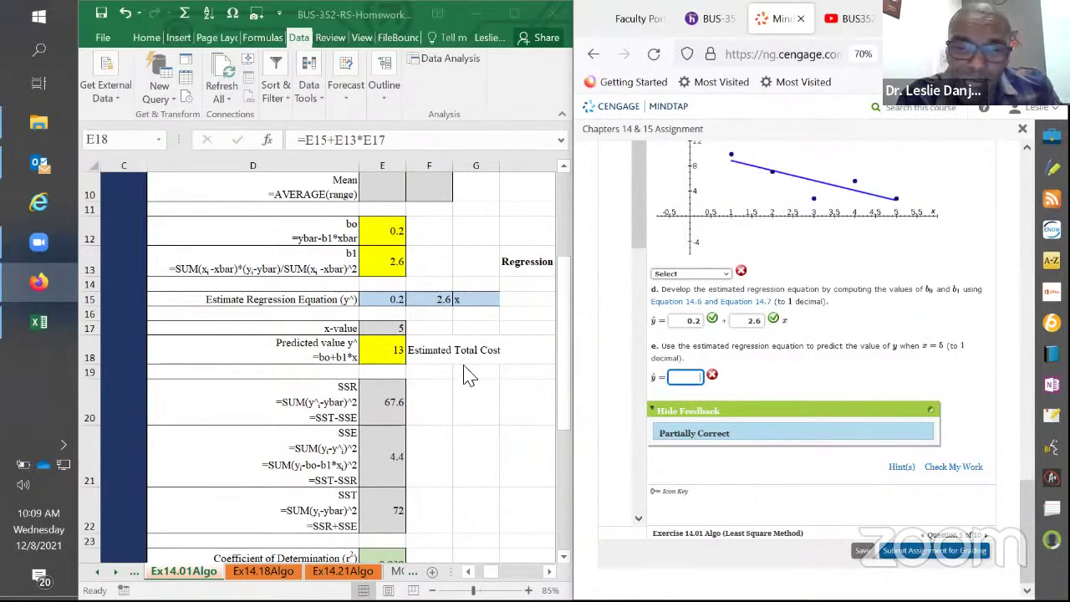
# - Format the predicted value in E18 to show one decimal, and return the workbook to half width beside the assignment
pyautogui.click(392, 349)
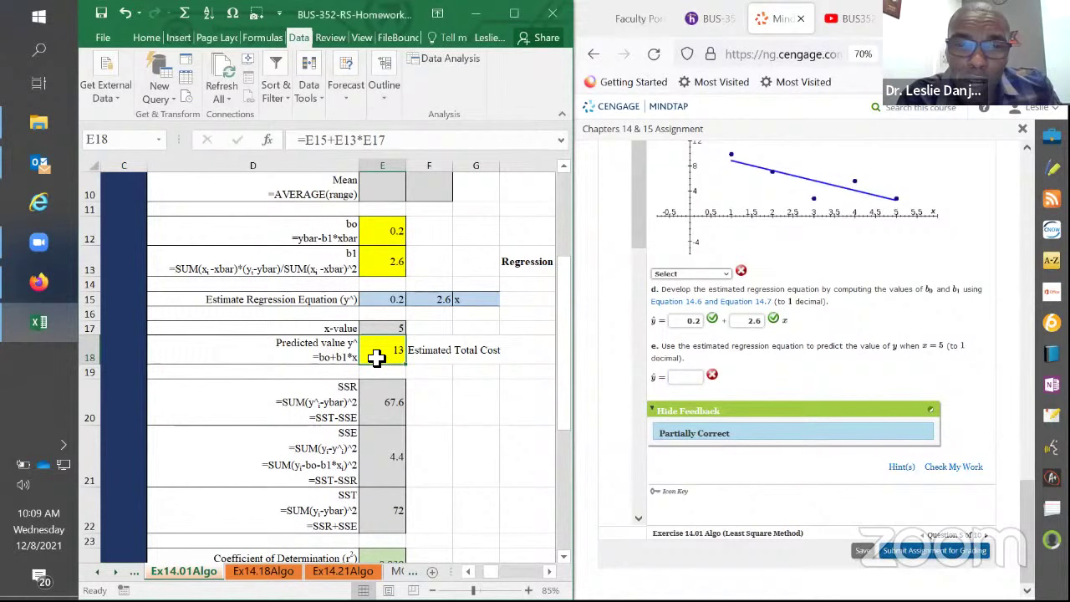
pyautogui.click(515, 13)
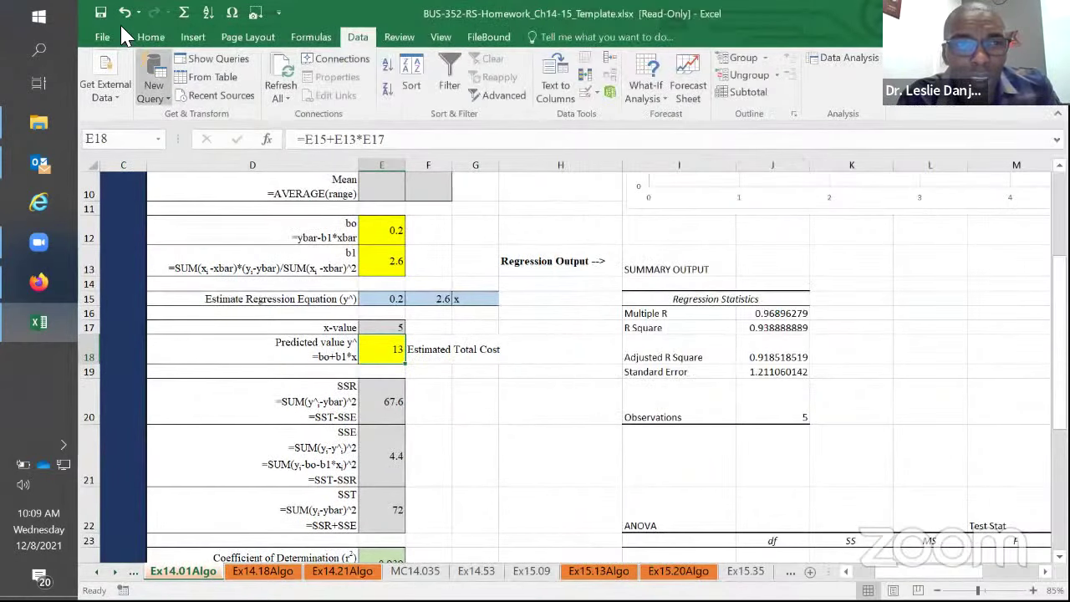
pyautogui.click(149, 38)
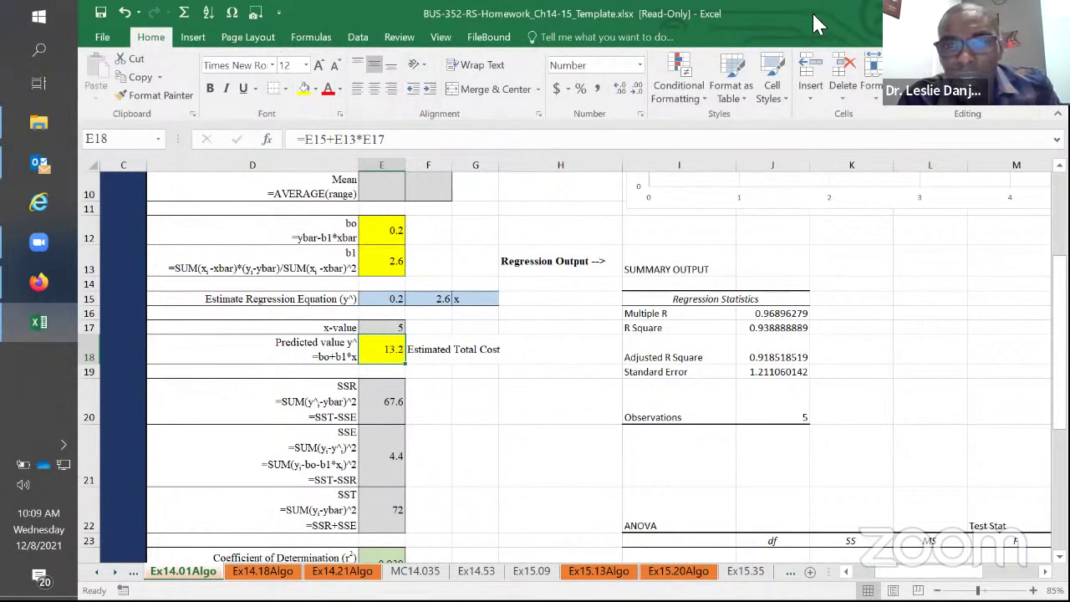
pyautogui.moveTo(799, 12); pyautogui.dragTo(76, 135)
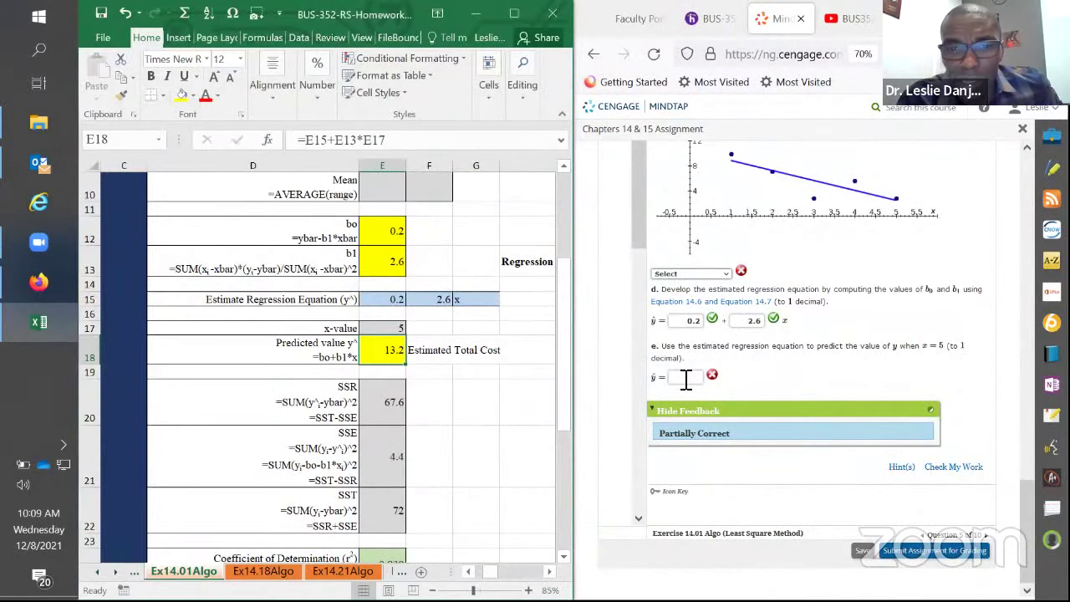
# - Enter 13.2 as the predicted value for part e in MindTap and check the work
pyautogui.click(685, 378)
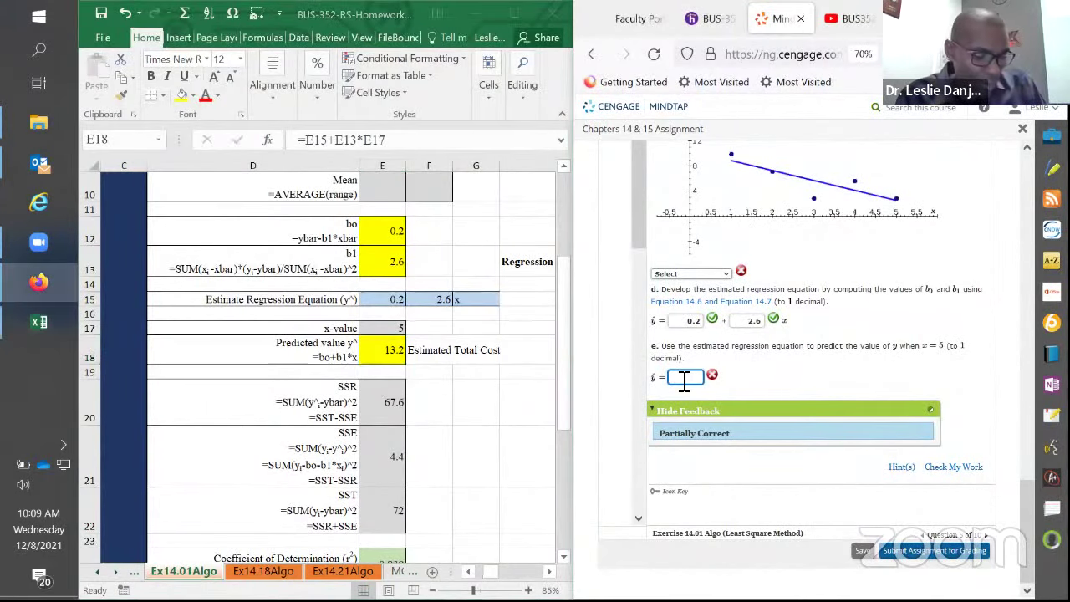
pyautogui.write('.2')
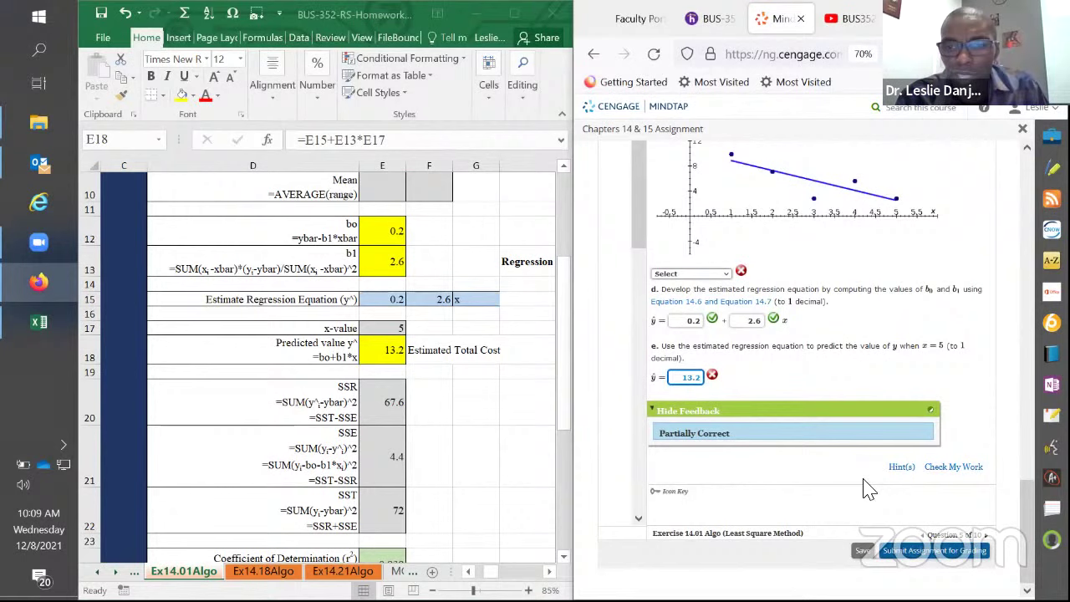
pyautogui.click(955, 468)
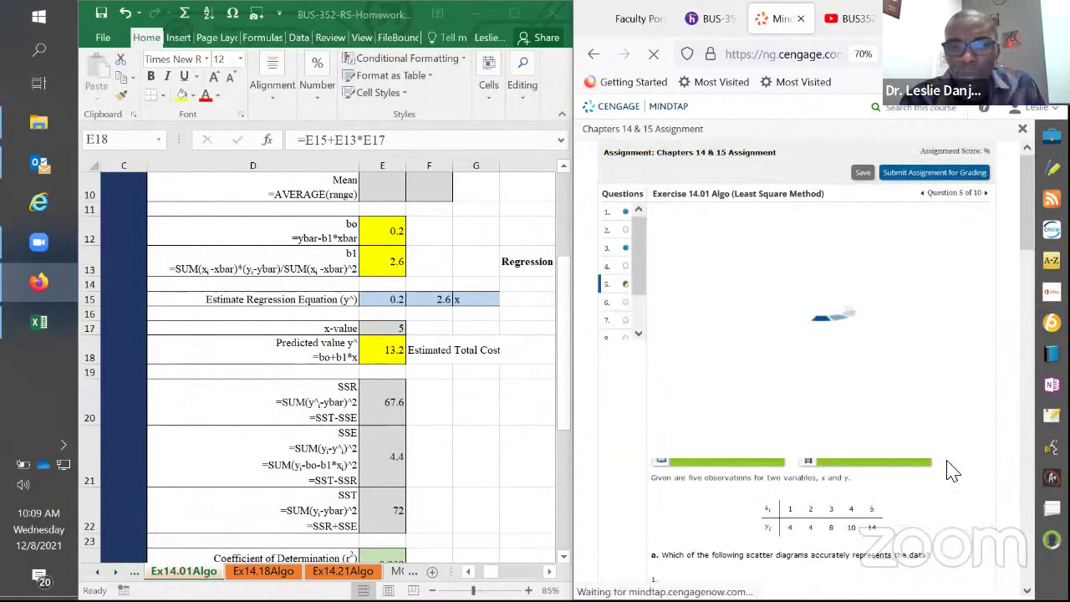
pyautogui.scroll(-5, 945, 464)
pyautogui.scroll(-15, 933, 458)
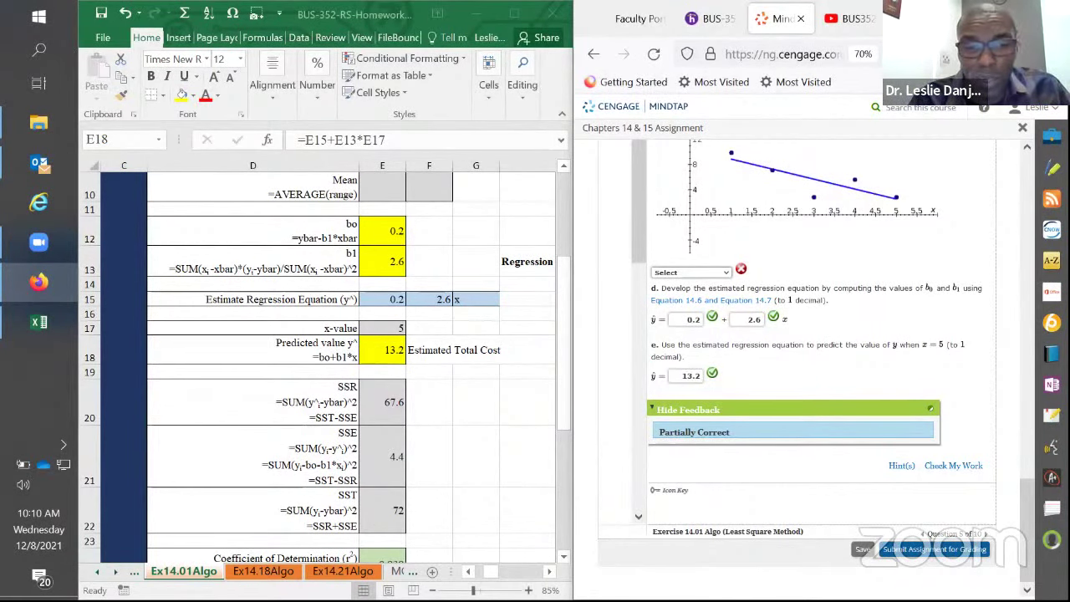
# - Open the Ex14.18Algo sheet in the workbook and question 3, Exercise 14.18 (Coefficient of Determination), in MindTap
pyautogui.click(263, 571)
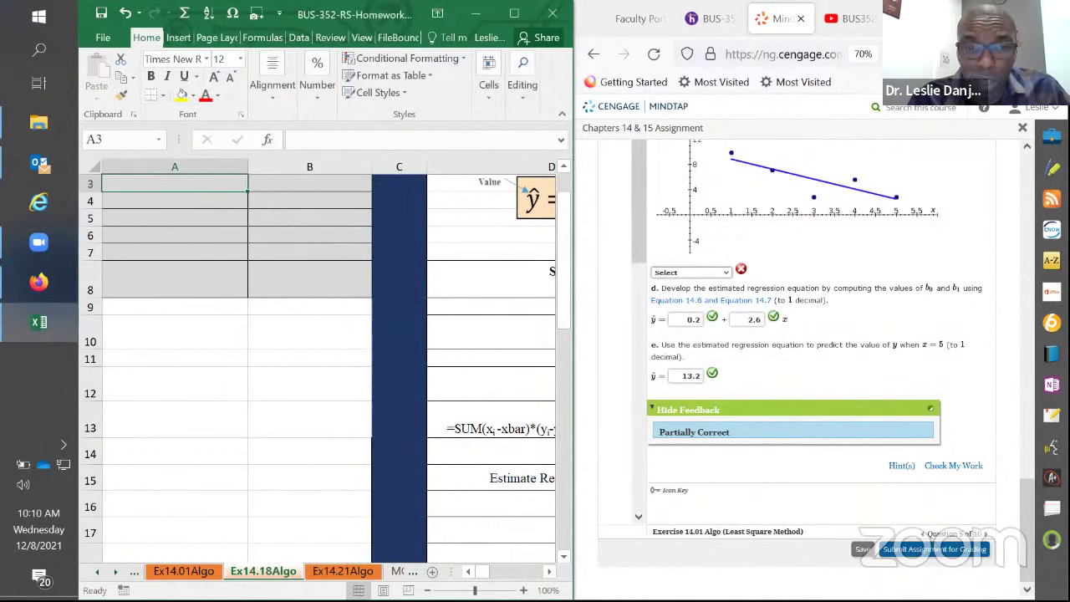
pyautogui.scroll(1, 321, 411)
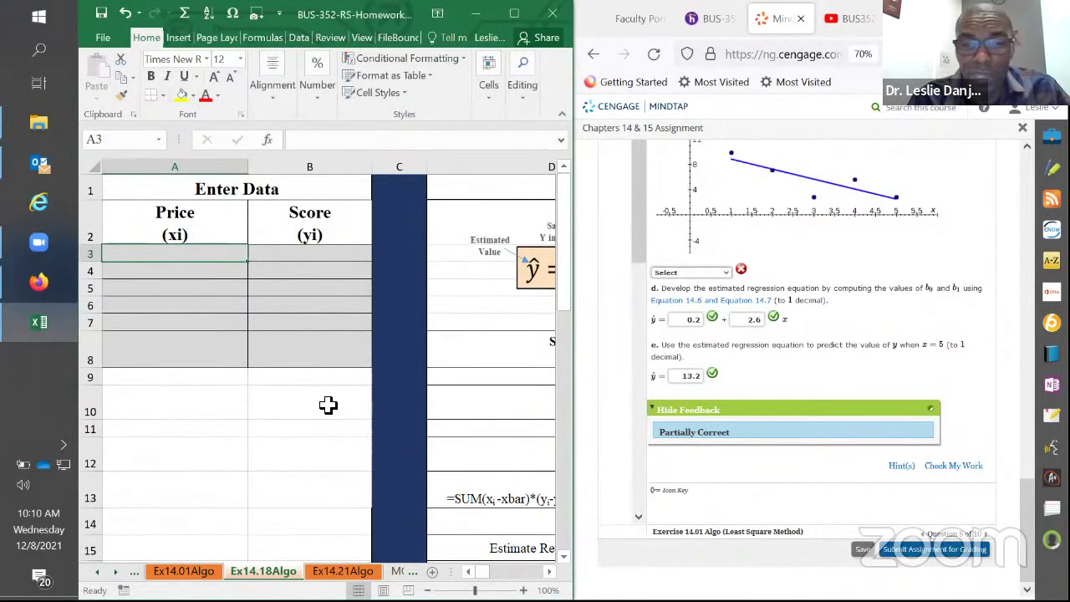
pyautogui.click(639, 238)
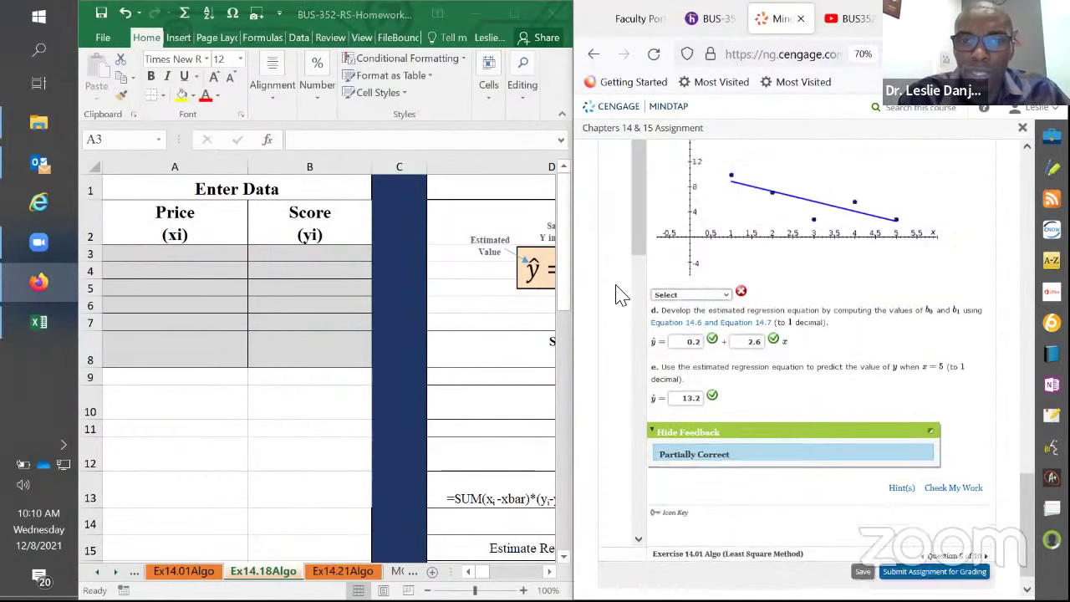
pyautogui.scroll(10, 616, 288)
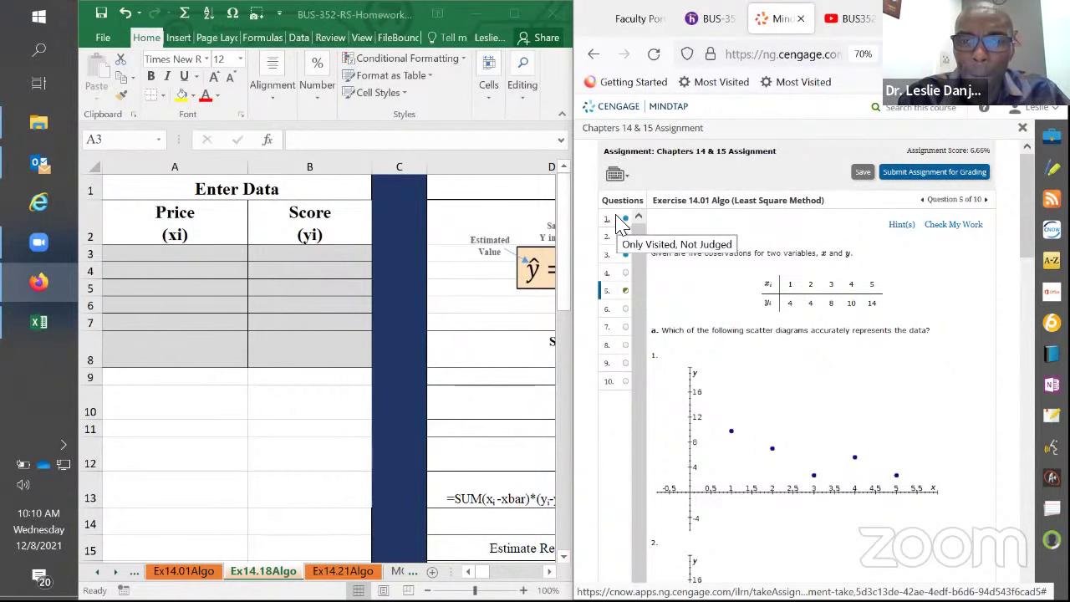
pyautogui.click(616, 216)
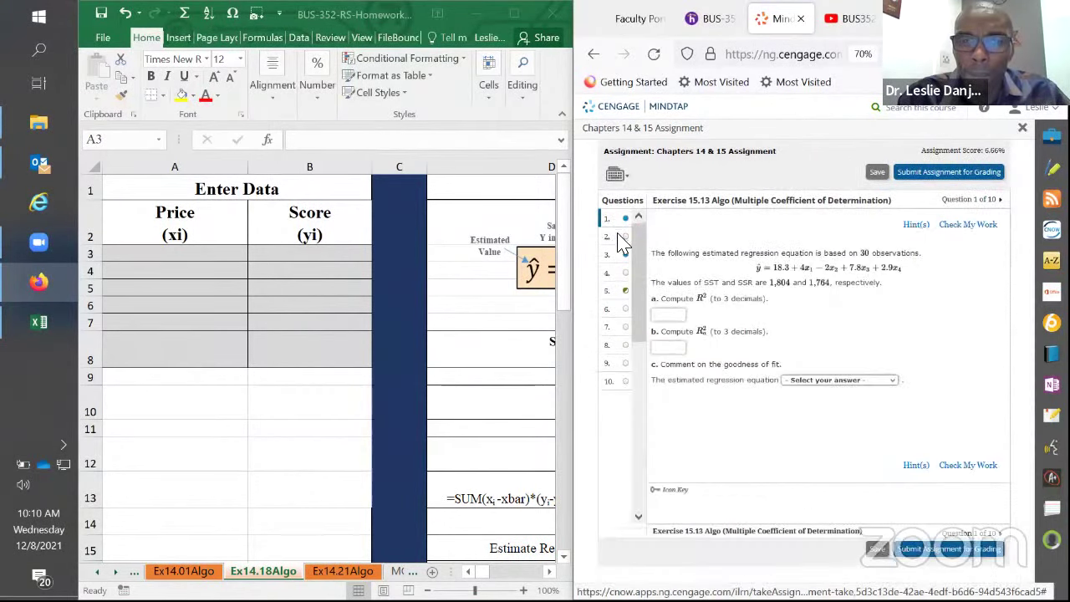
pyautogui.click(620, 239)
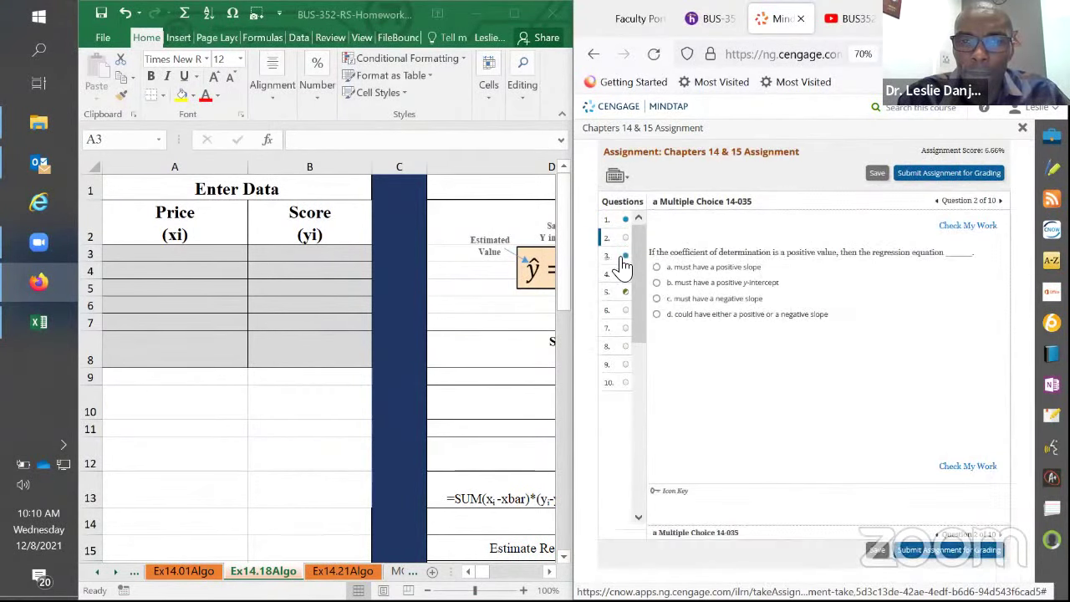
pyautogui.click(622, 261)
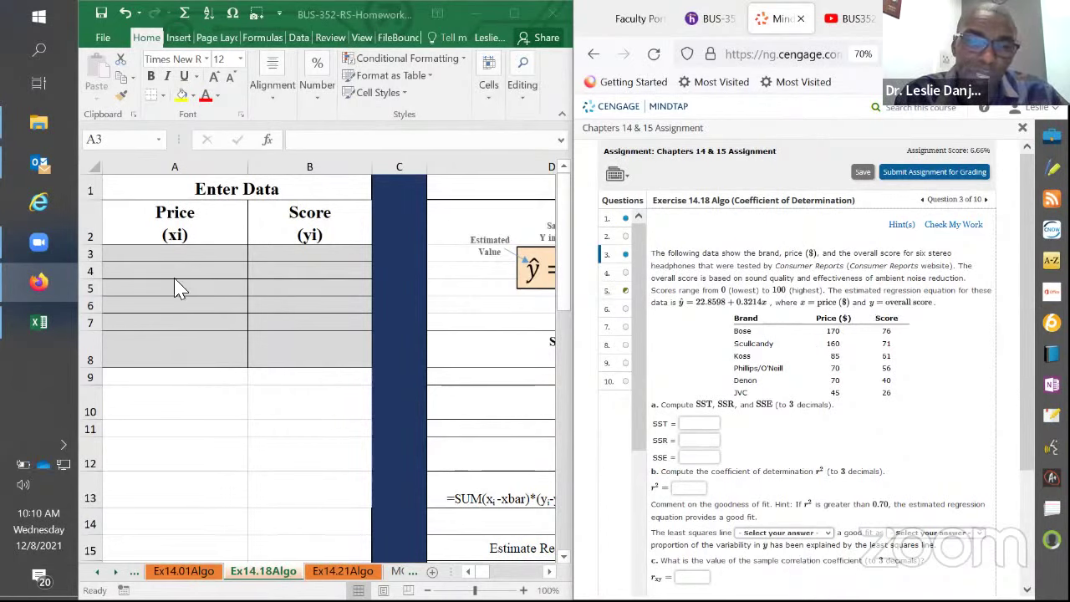
# - Enter the headphone prices 170, 160, 85, 70, 70 and 45 in A3:A8 of the Ex14.18Algo sheet
pyautogui.click(176, 254)
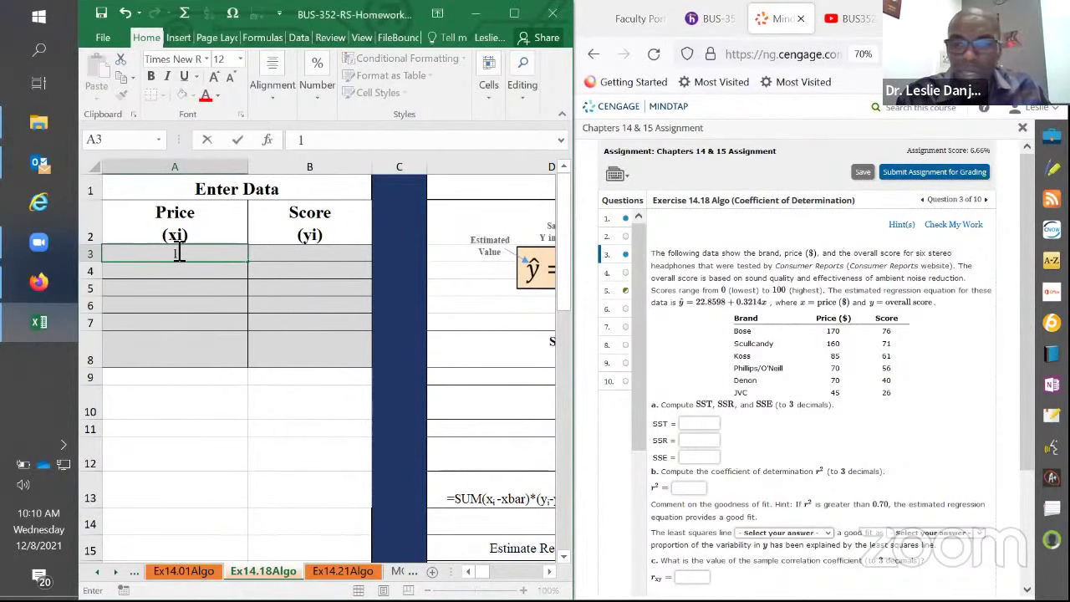
pyautogui.write('170')
pyautogui.press('Return')
pyautogui.write('160')
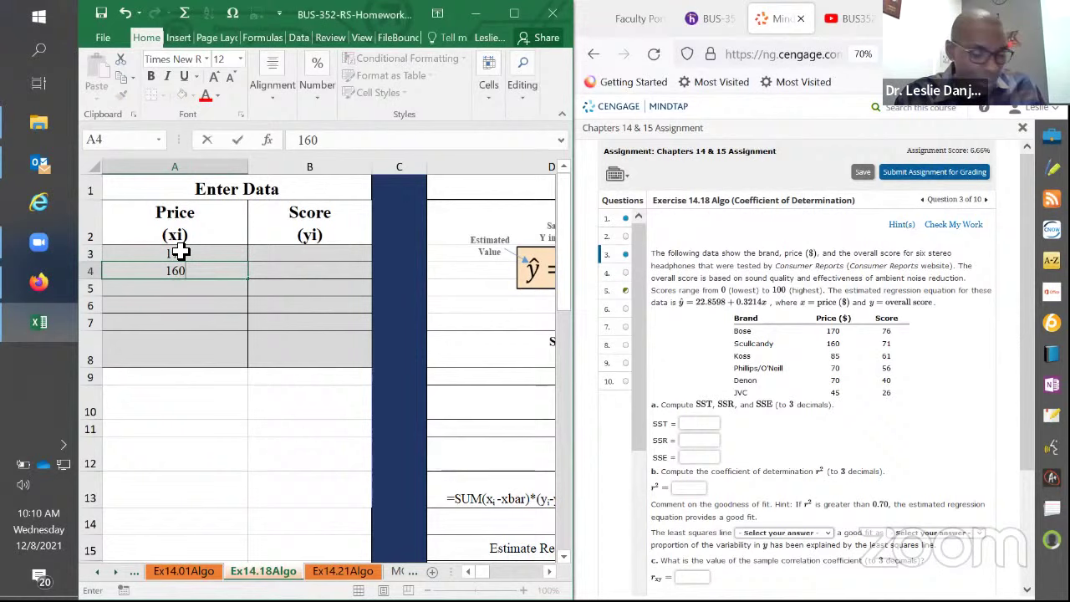
pyautogui.press('Return')
pyautogui.write('85')
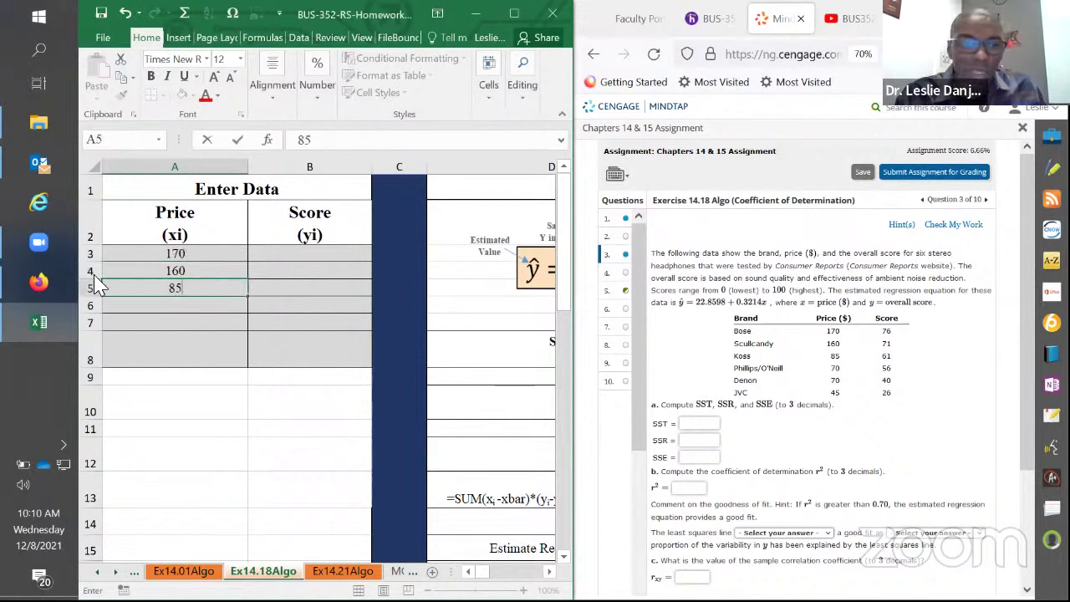
pyautogui.press('Return')
pyautogui.write('70')
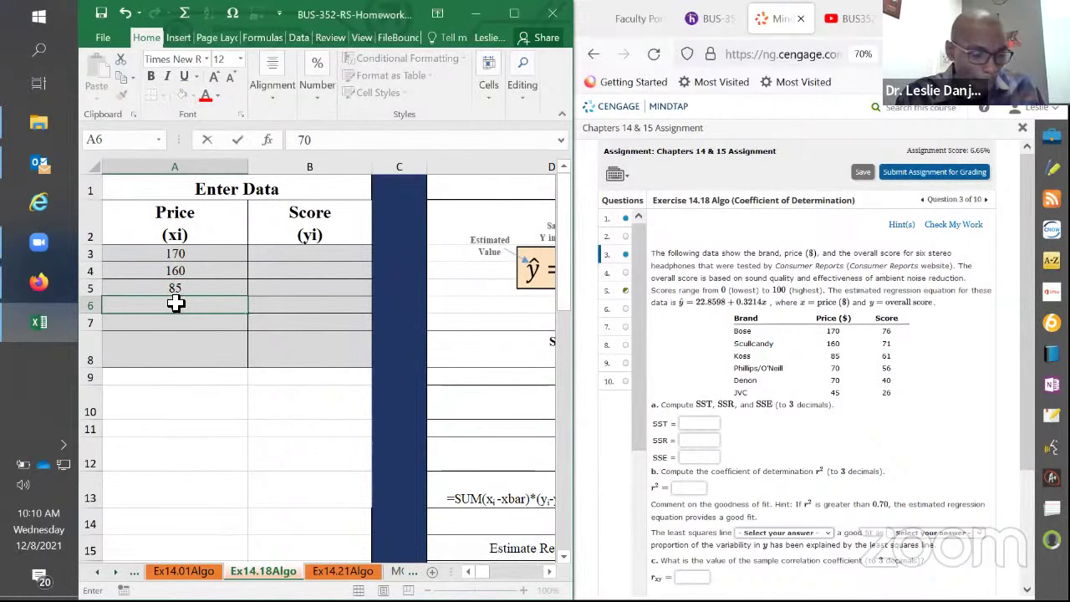
pyautogui.press('Return')
pyautogui.write('70')
pyautogui.press('Return')
pyautogui.write('45')
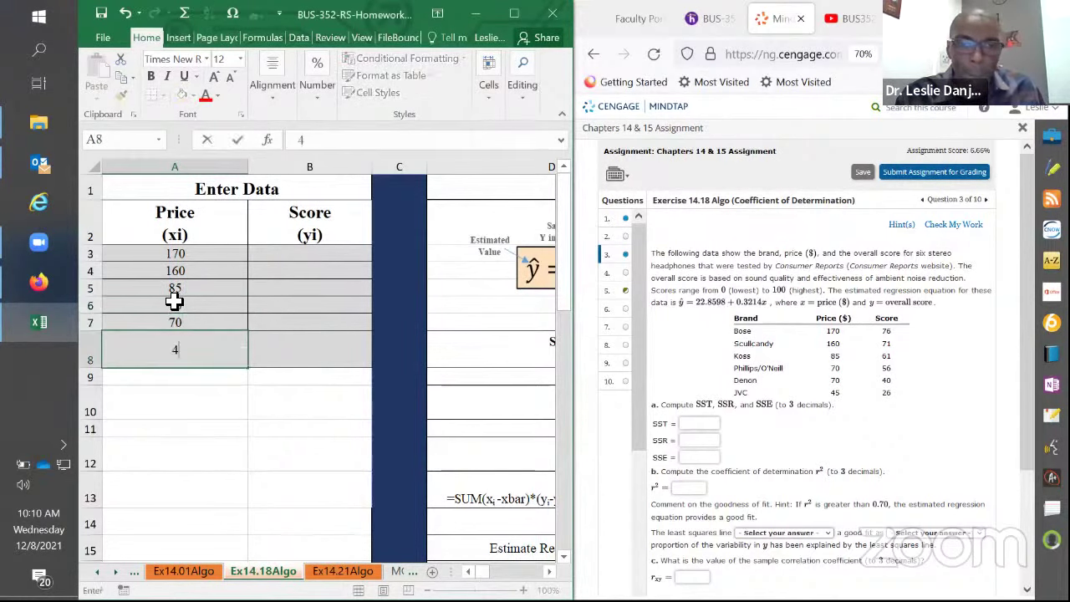
# - Enter the overall scores 76, 71, 61, 56, 40 and 26 in B3:B8 of the Ex14.18Algo sheet
pyautogui.click(323, 255)
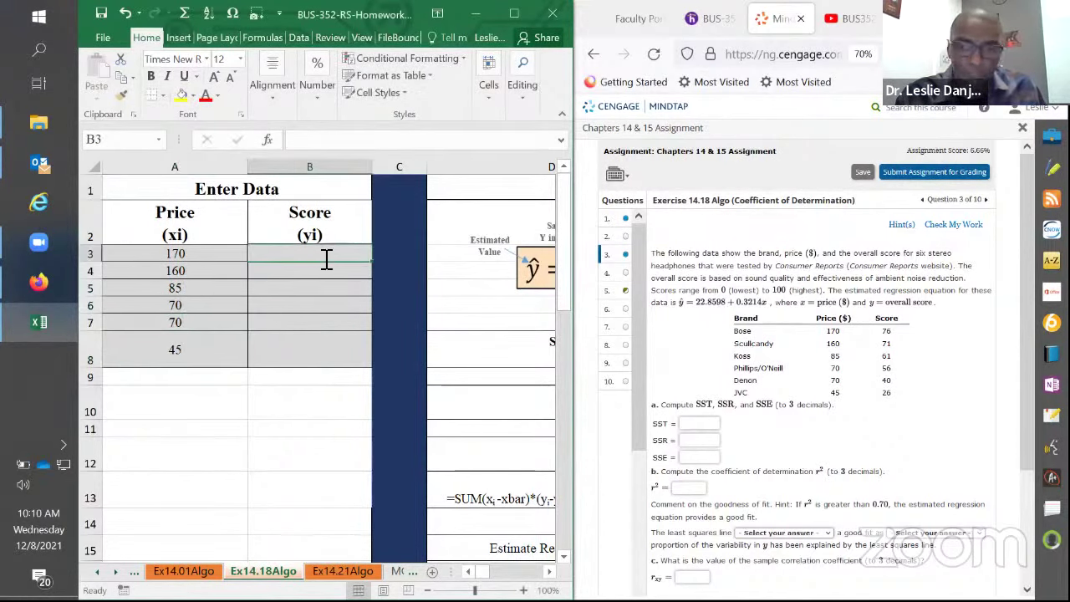
pyautogui.write('76')
pyautogui.press('Return')
pyautogui.write('71')
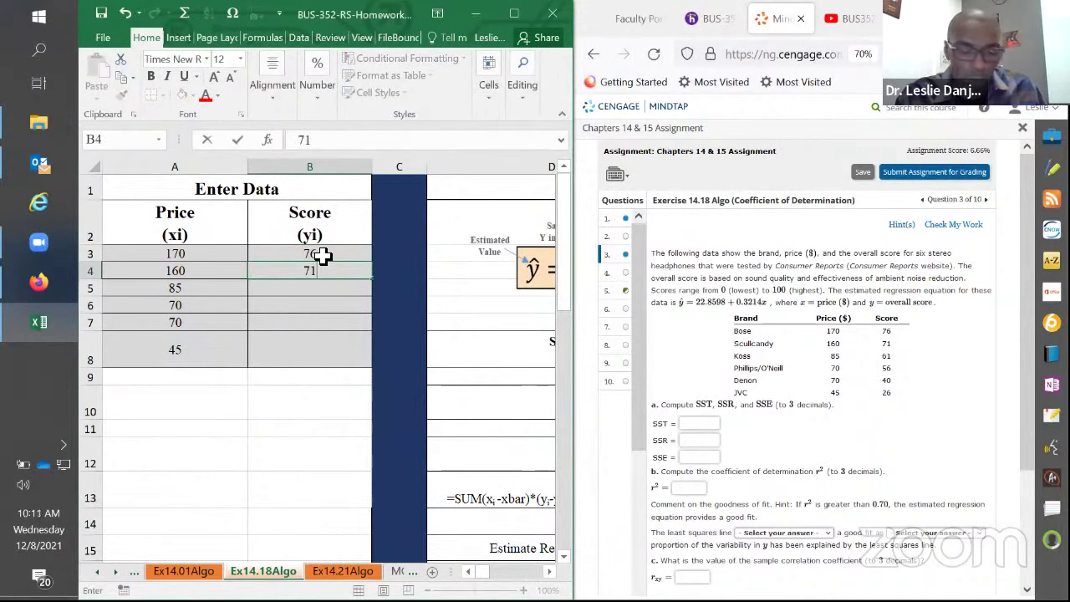
pyautogui.press('Return')
pyautogui.write('61')
pyautogui.press('Return')
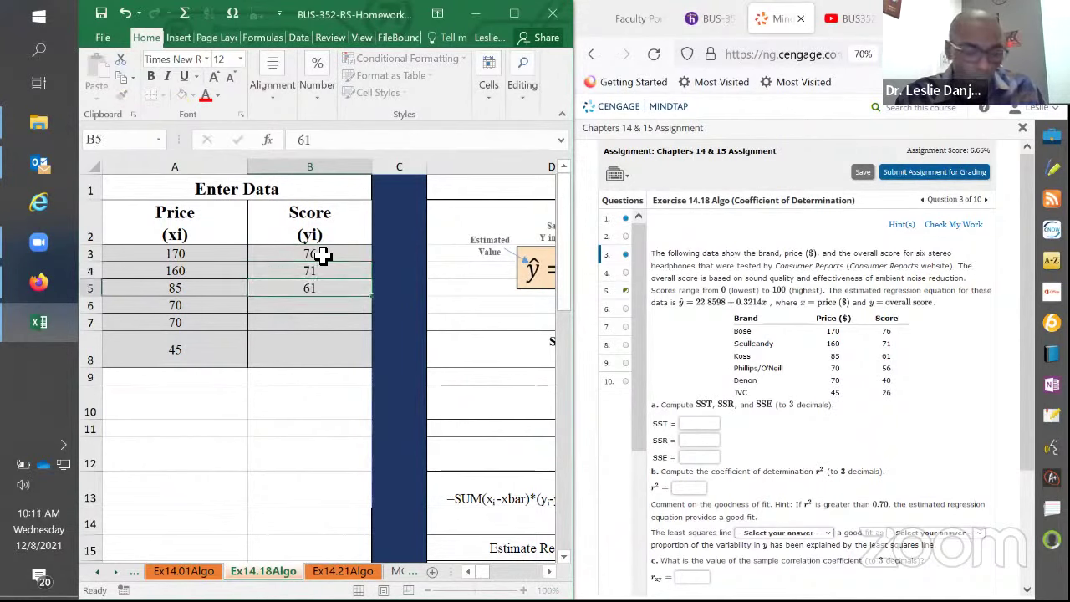
pyautogui.write('56')
pyautogui.press('Return')
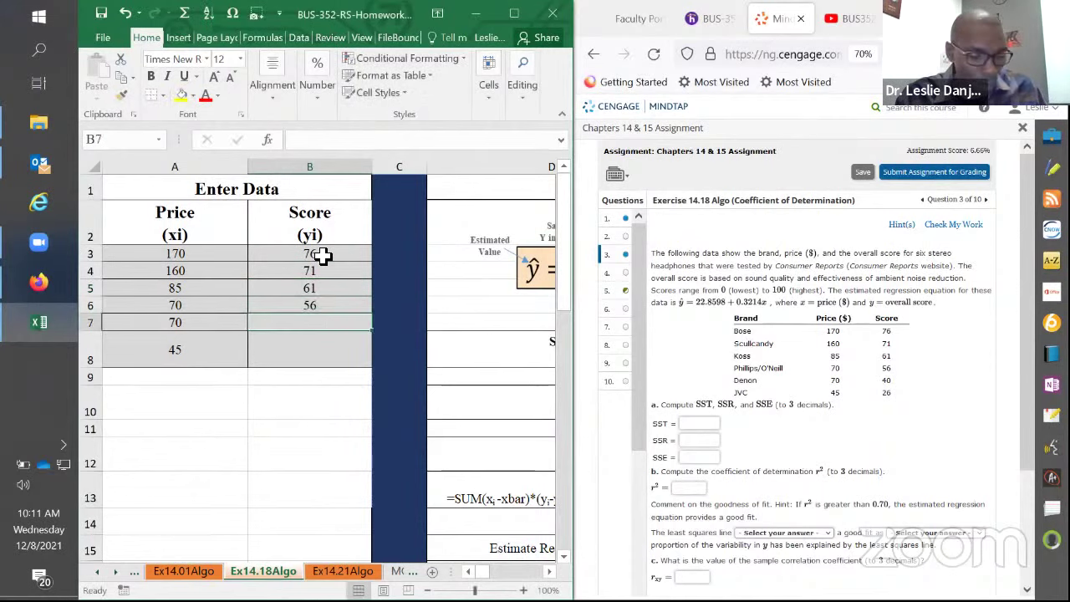
pyautogui.write('40')
pyautogui.press('Return')
pyautogui.write('26')
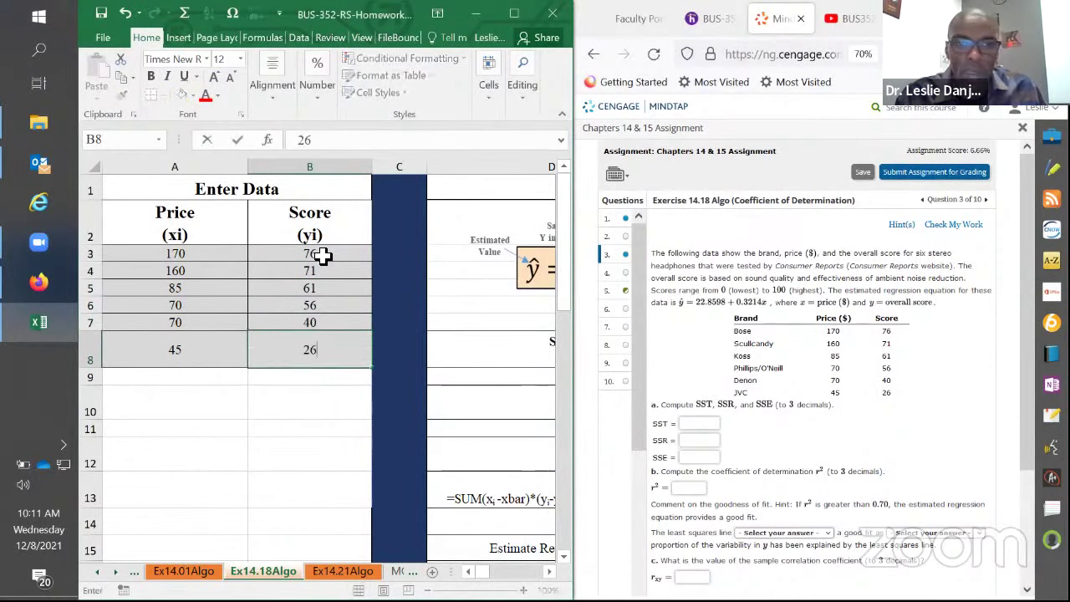
pyautogui.press('Return')
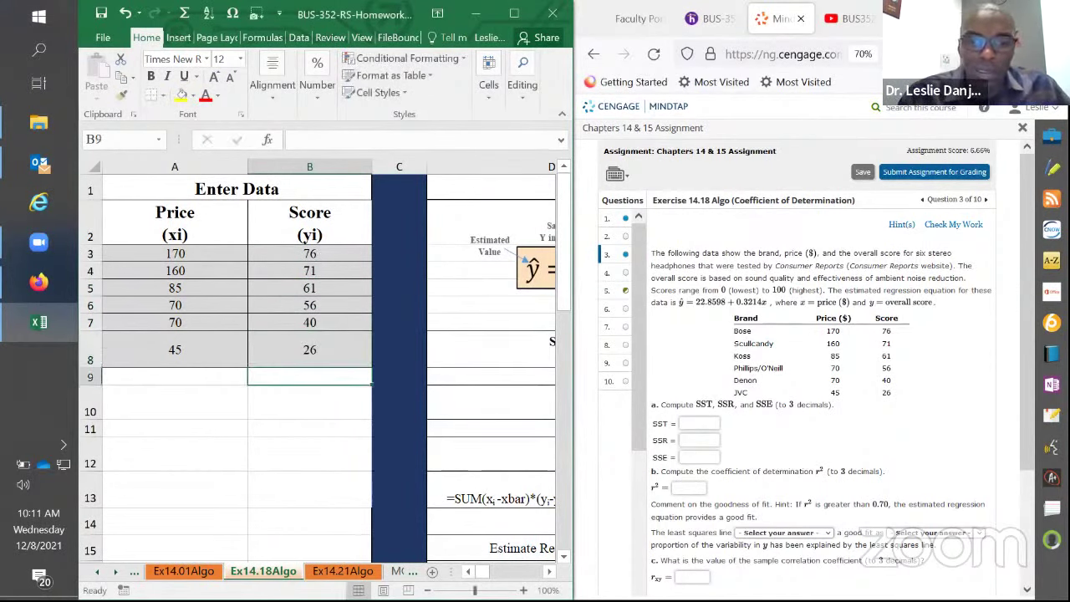
# - Maximize the workbook and start the Regression analysis tool for the headphone data on the Ex14.18Algo sheet
pyautogui.click(515, 16)
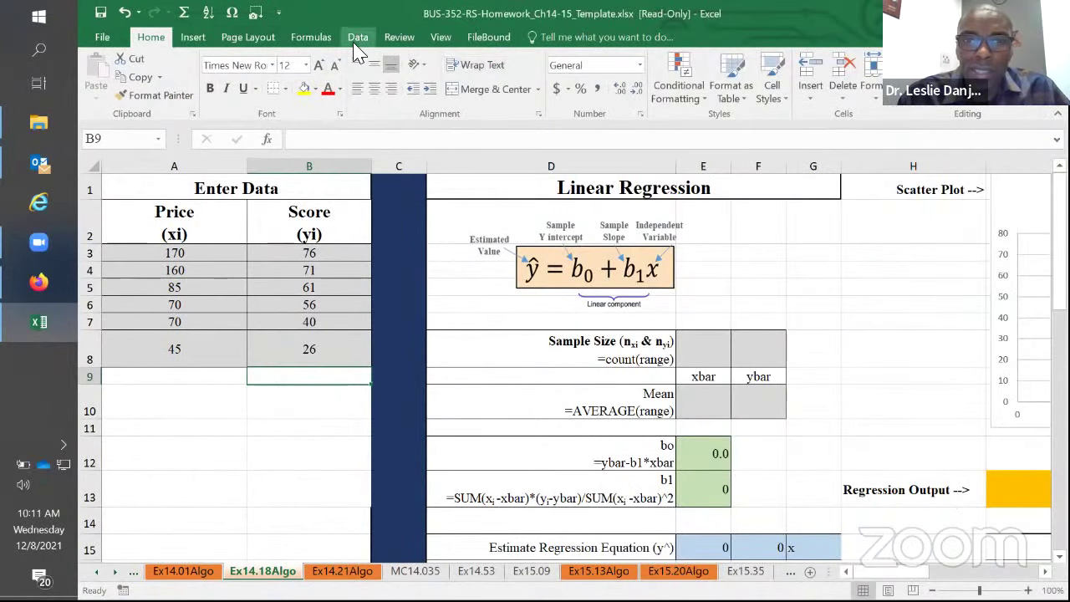
pyautogui.click(358, 38)
pyautogui.click(843, 57)
pyautogui.scroll(-2, 317, 309)
pyautogui.click(251, 358)
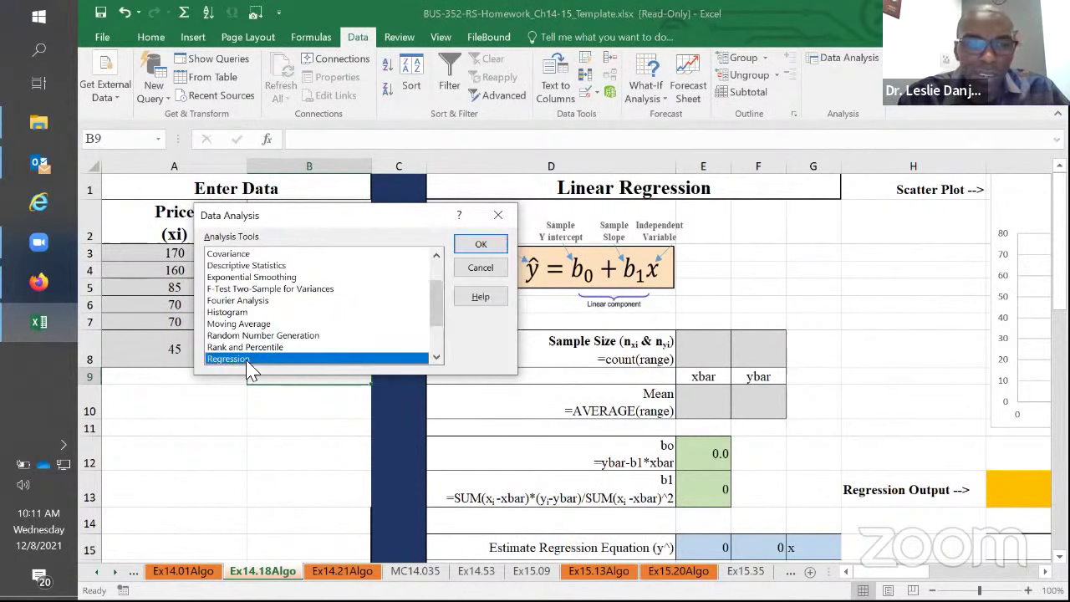
pyautogui.click(480, 244)
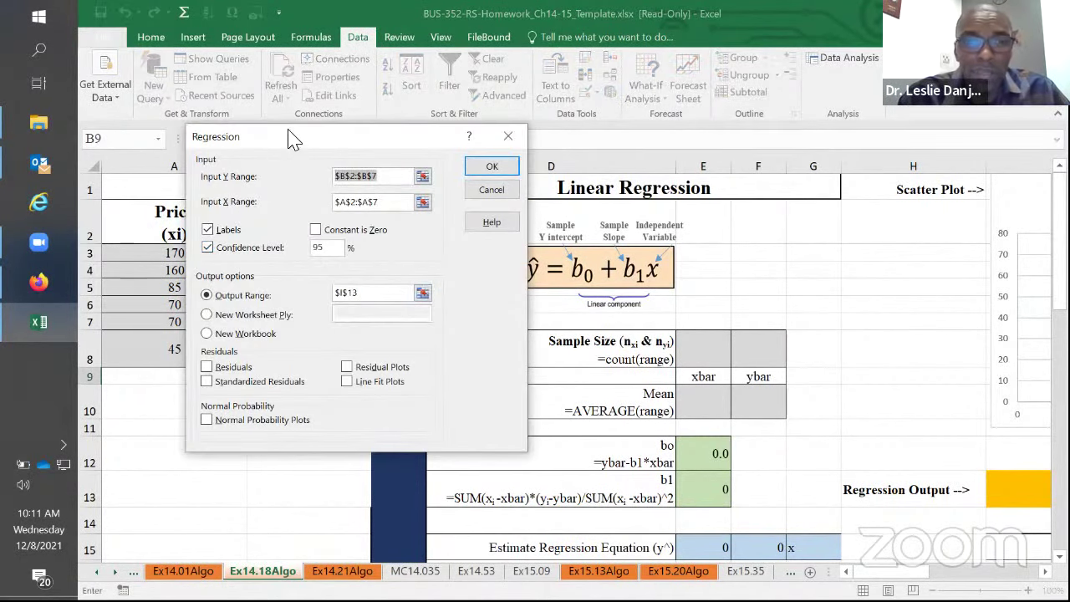
pyautogui.moveTo(346, 152); pyautogui.dragTo(585, 173)
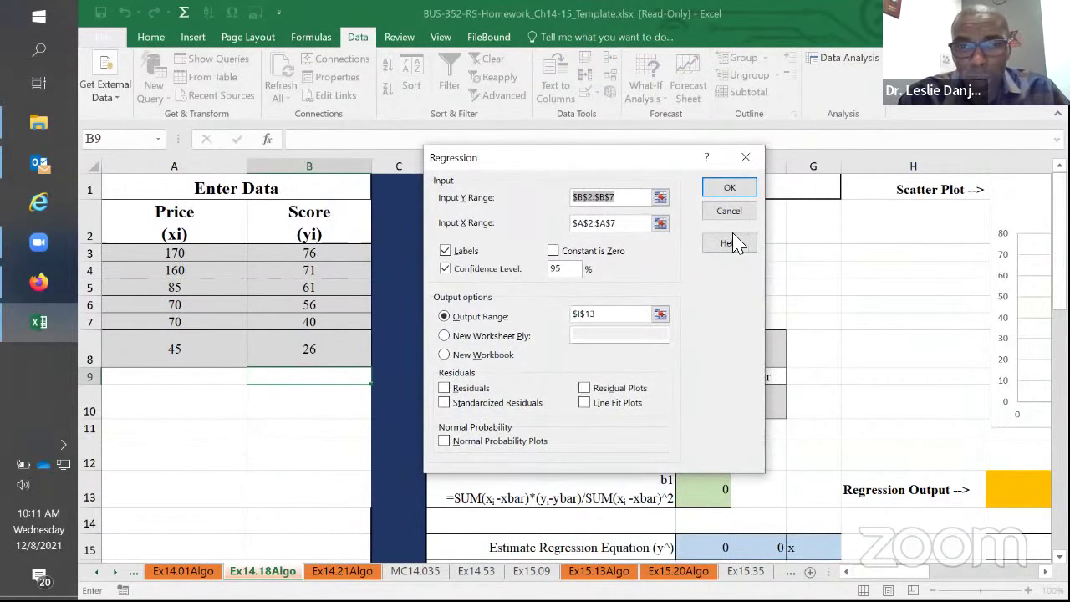
# - Set the regression's Y range to B2:B8 and its X range to A2:A8
pyautogui.moveTo(334, 223); pyautogui.dragTo(768, 194)
pyautogui.click(759, 183)
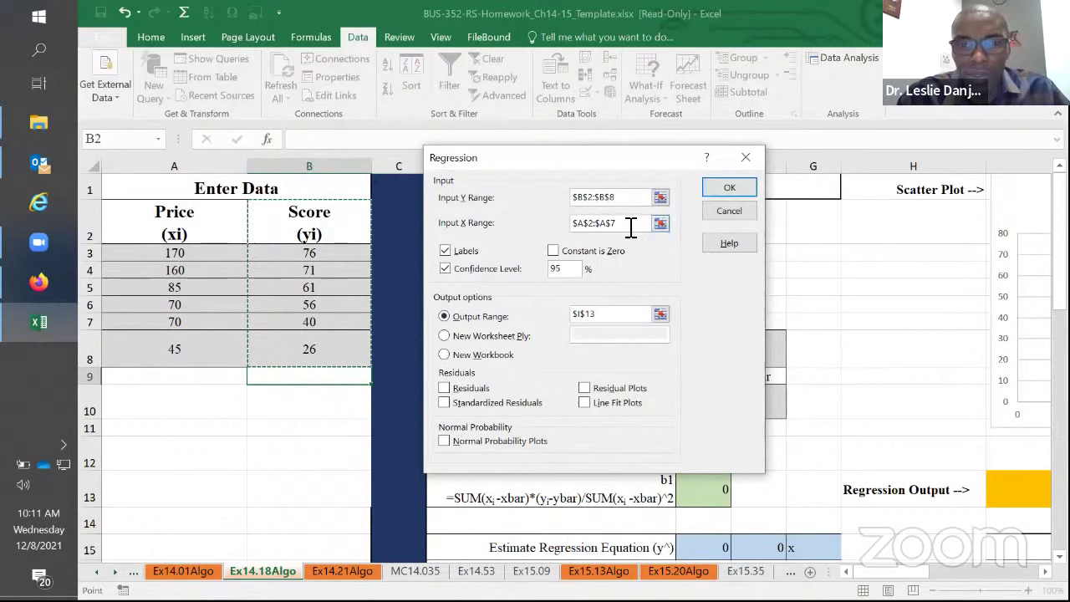
pyautogui.click(622, 223)
pyautogui.moveTo(191, 215); pyautogui.dragTo(193, 355)
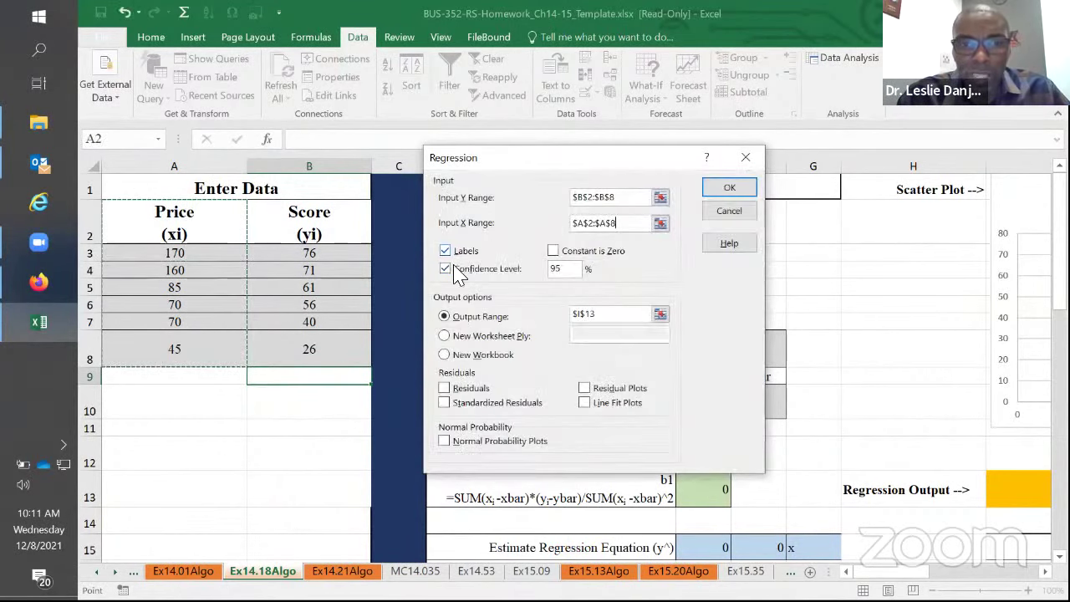
# - Set the regression's output range to cell I13 and run the analysis
pyautogui.click(594, 317)
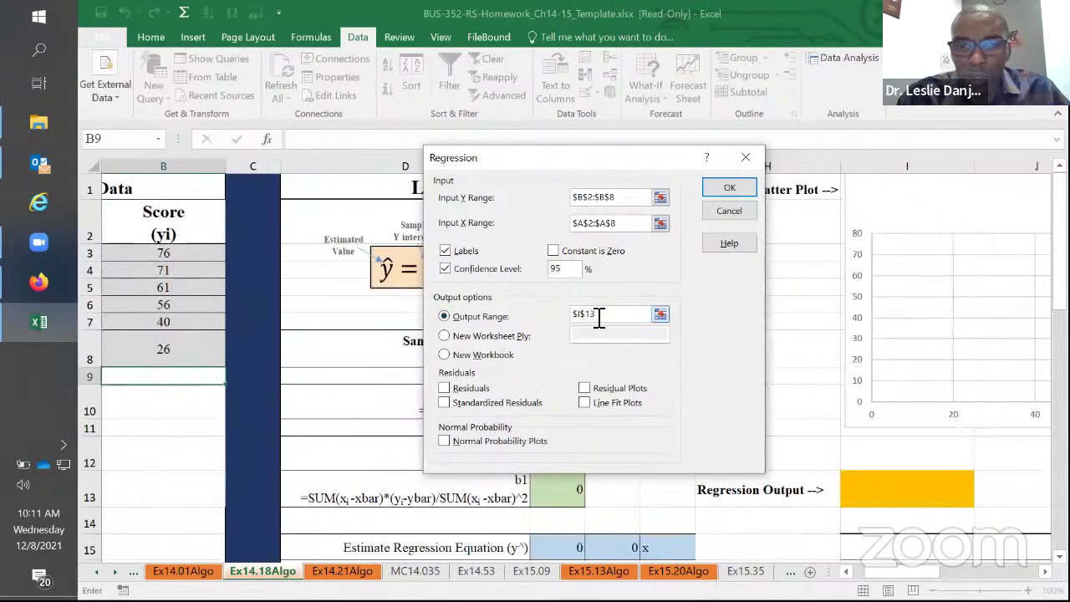
pyautogui.moveTo(560, 313); pyautogui.dragTo(597, 315)
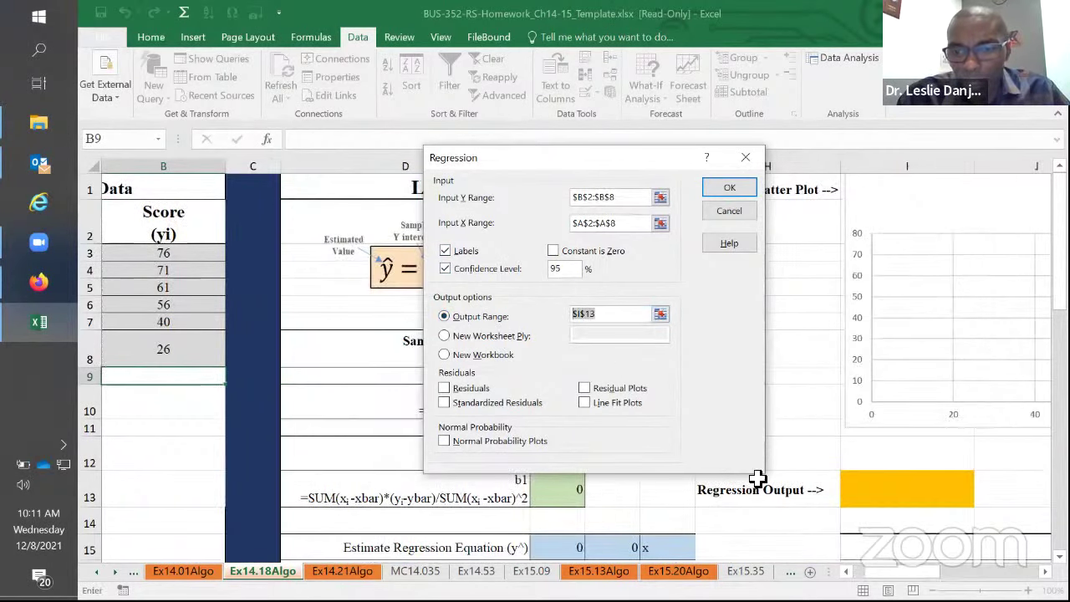
pyautogui.click(884, 499)
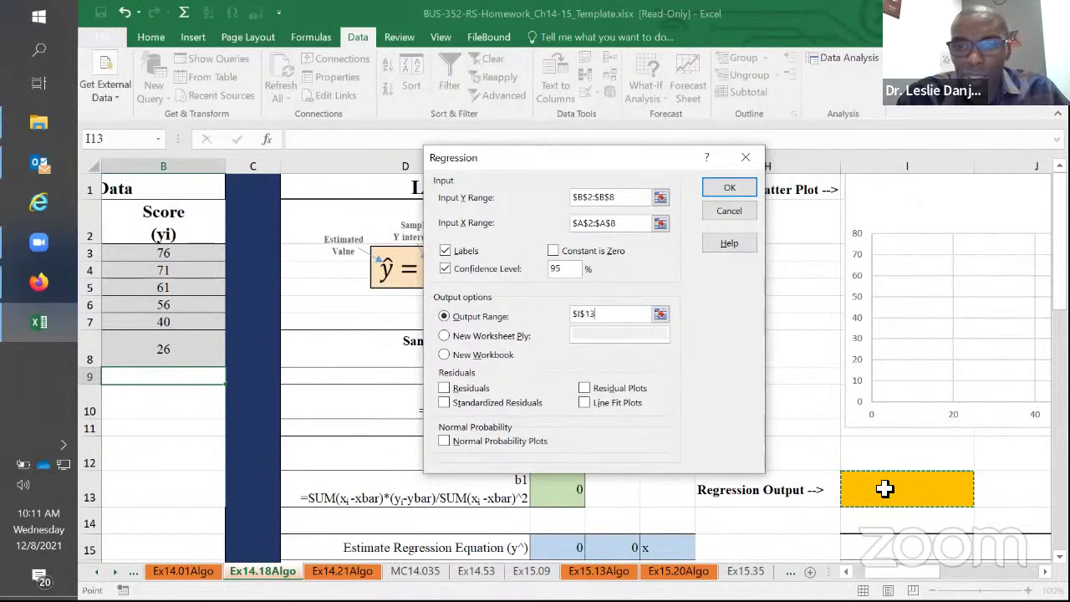
pyautogui.click(730, 189)
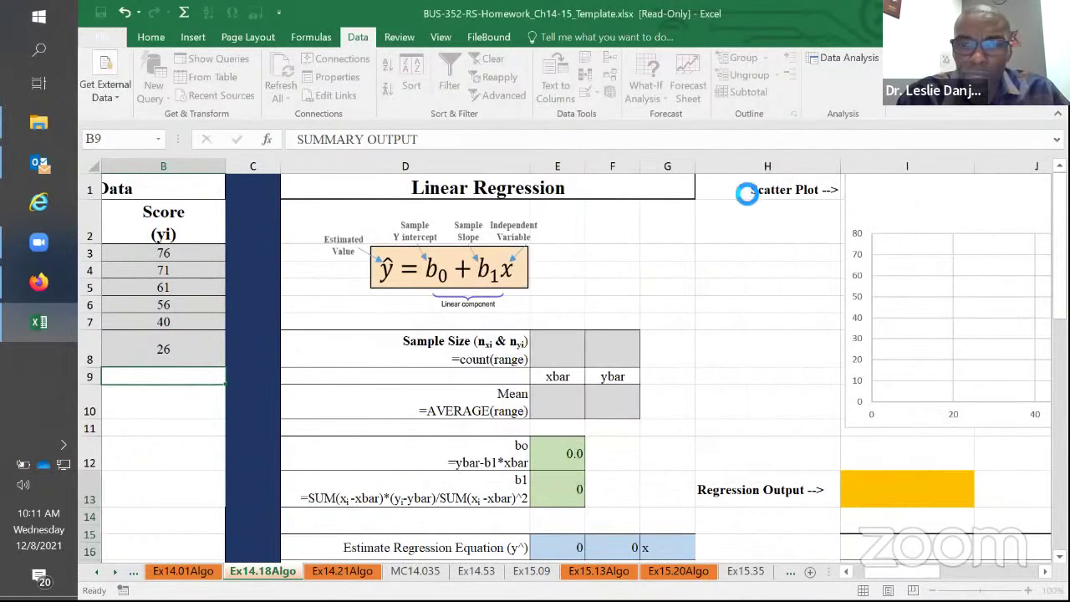
# - Examine the sheet's sums of squares and the regression output's ANOVA table, intercept, price coefficient and F statistic
pyautogui.scroll(-2, 920, 335)
pyautogui.scroll(-4, 920, 334)
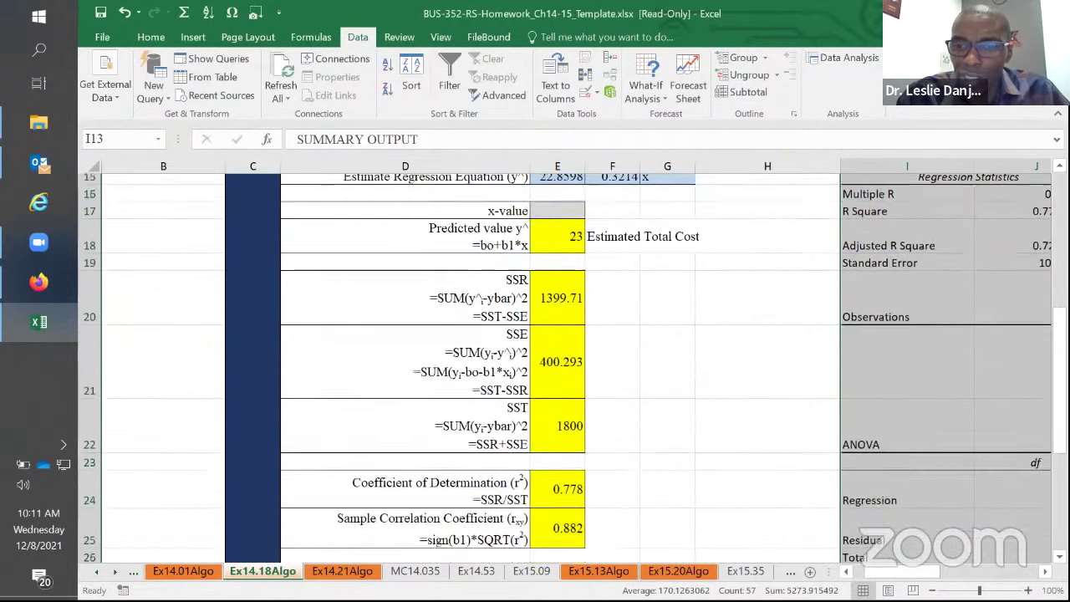
pyautogui.hscroll(2, 971, 568)
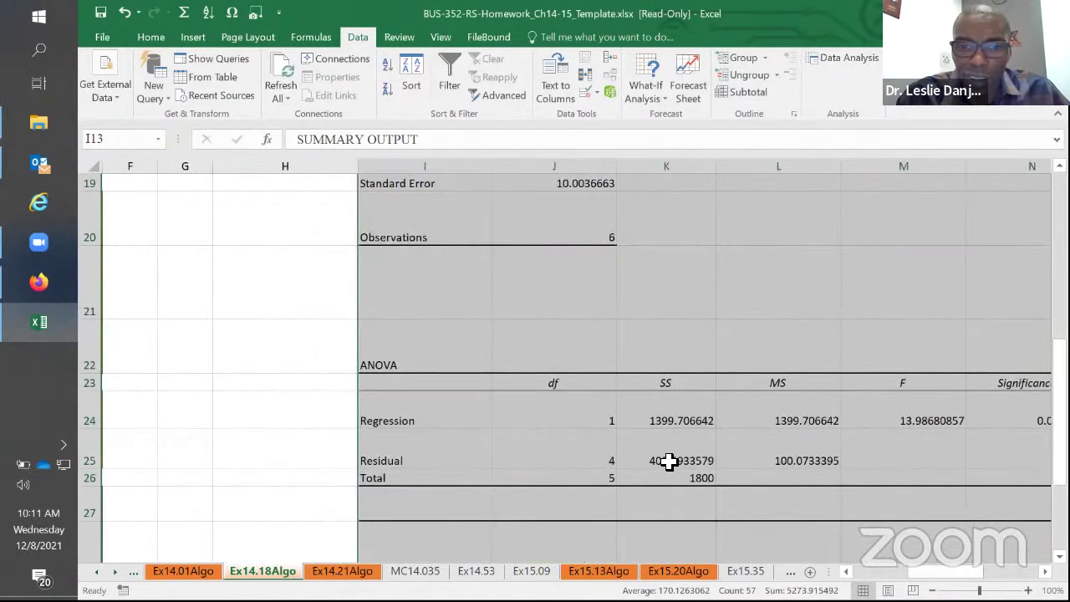
pyautogui.scroll(-2, 664, 465)
pyautogui.click(538, 345)
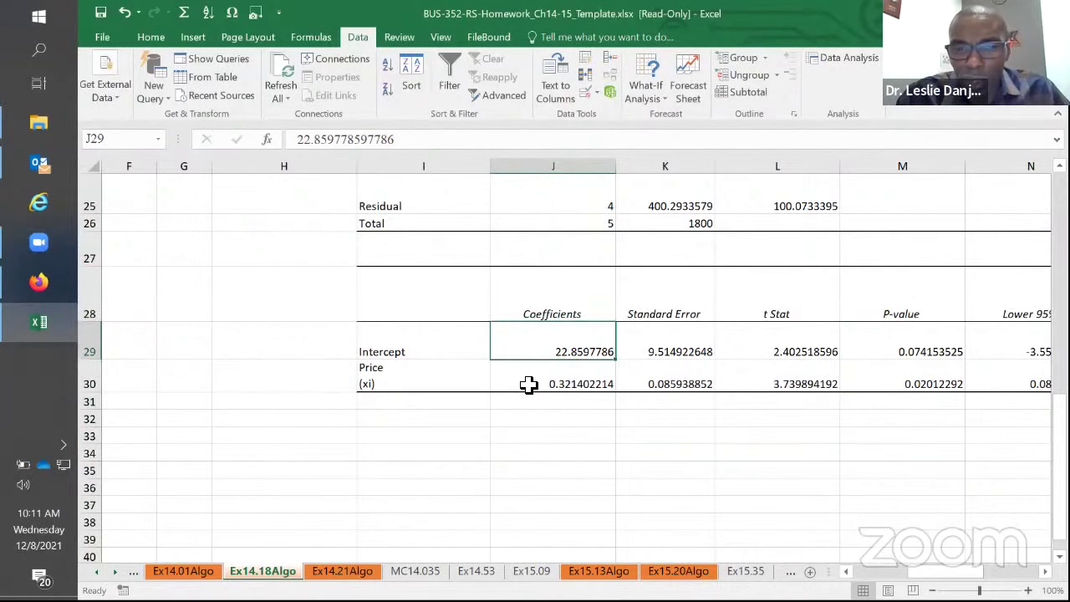
pyautogui.click(535, 385)
pyautogui.click(542, 341)
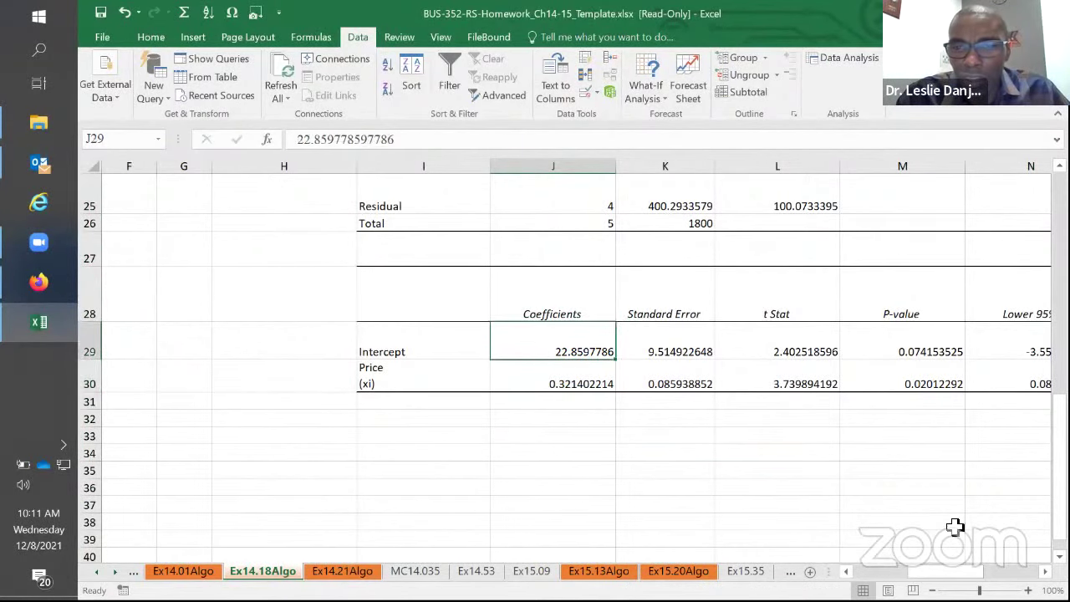
pyautogui.scroll(3, 943, 510)
pyautogui.click(926, 486)
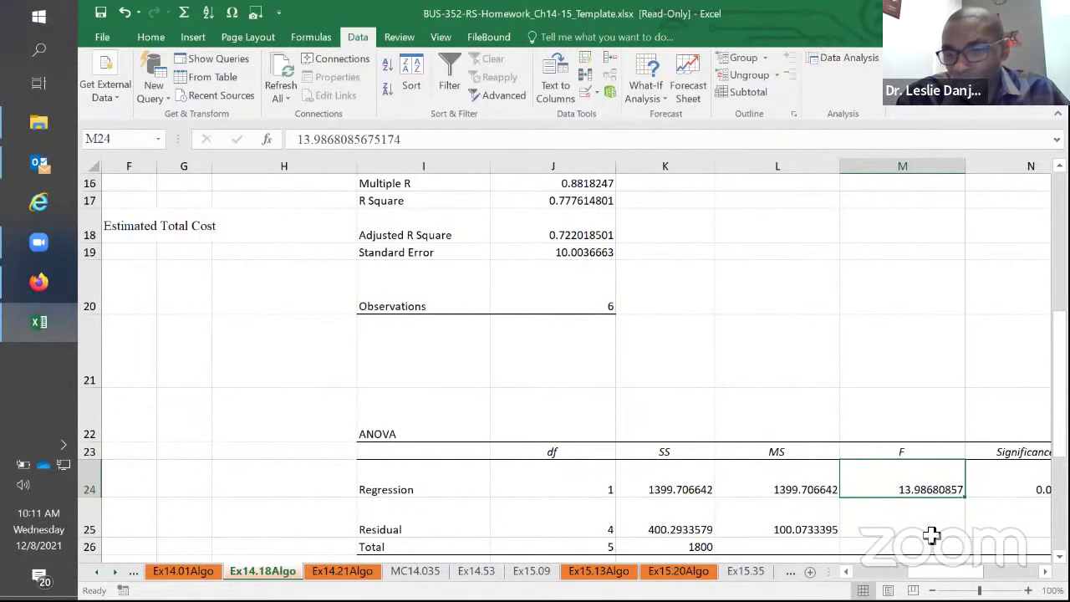
pyautogui.hscroll(2, 955, 512)
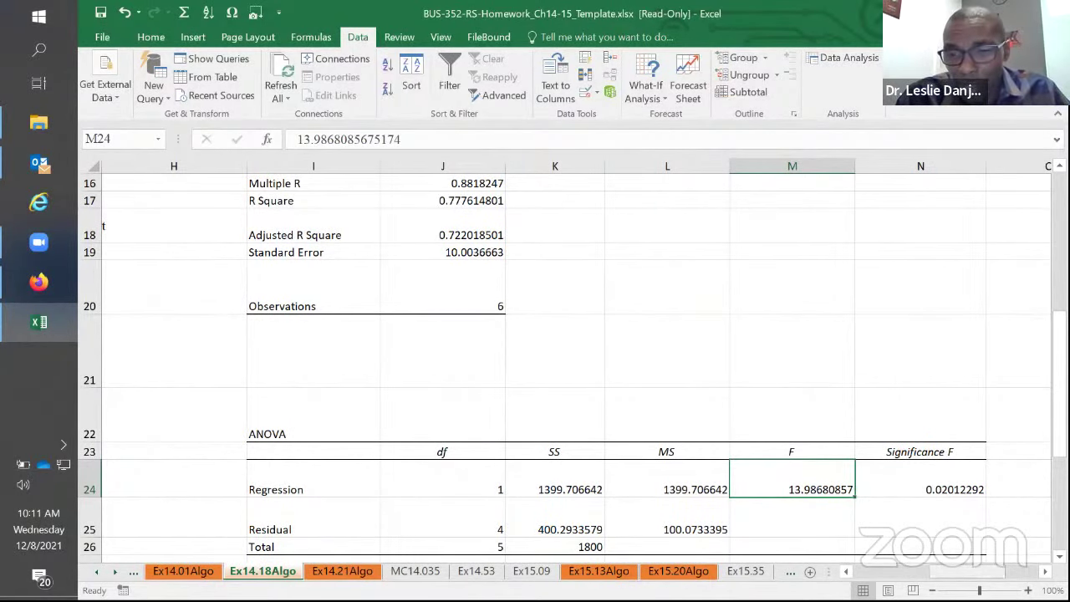
pyautogui.hscroll(-5, 928, 553)
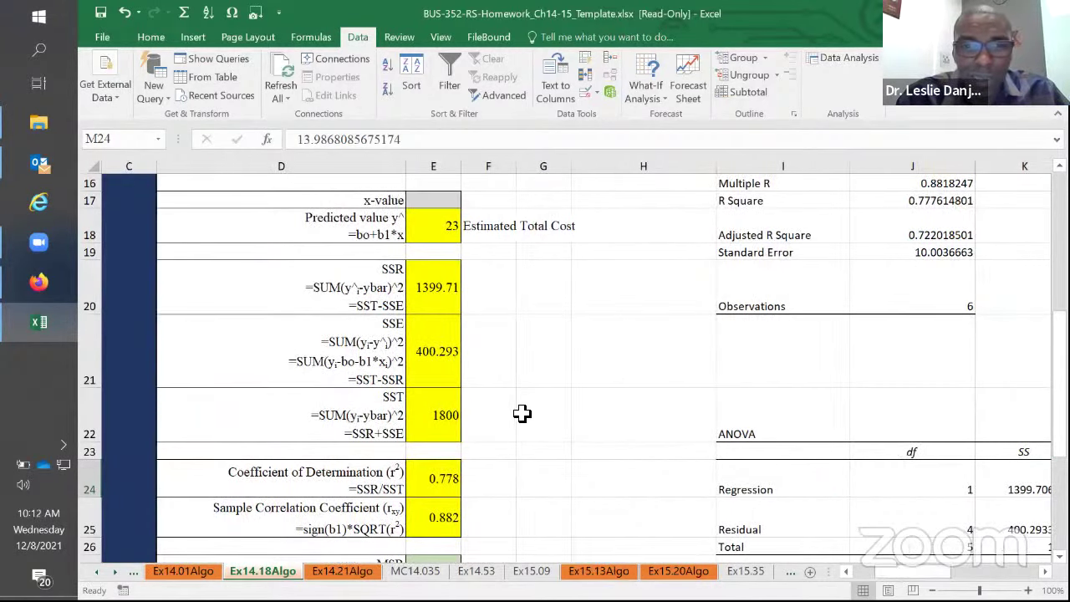
pyautogui.scroll(5, 521, 413)
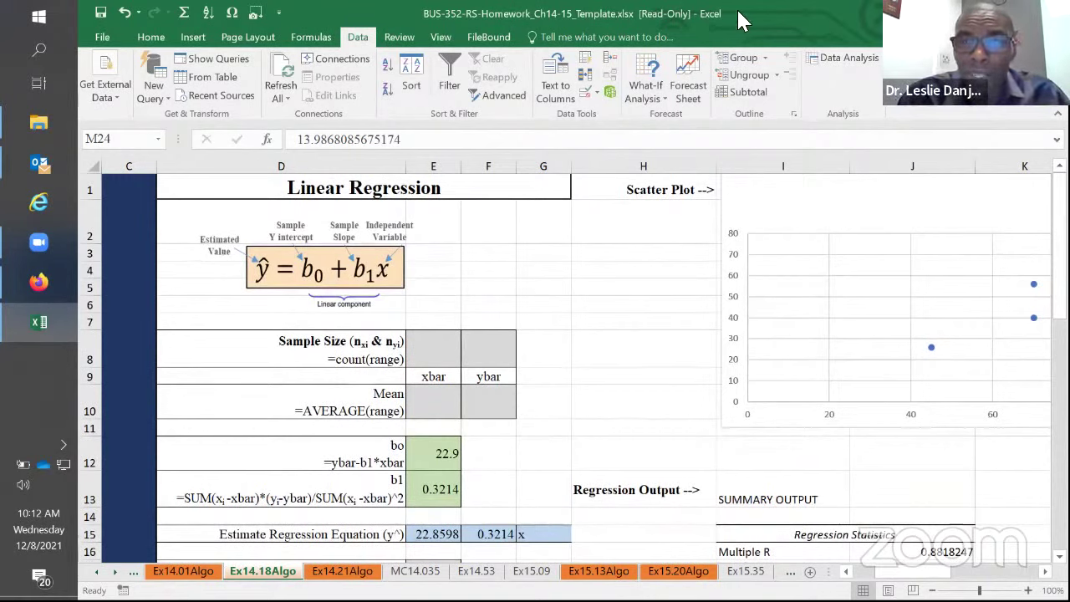
# - Place the workbook beside MindTap and compare the SSR, SSE and SST cells with part a's answer fields
pyautogui.moveTo(738, 12); pyautogui.dragTo(78, 183)
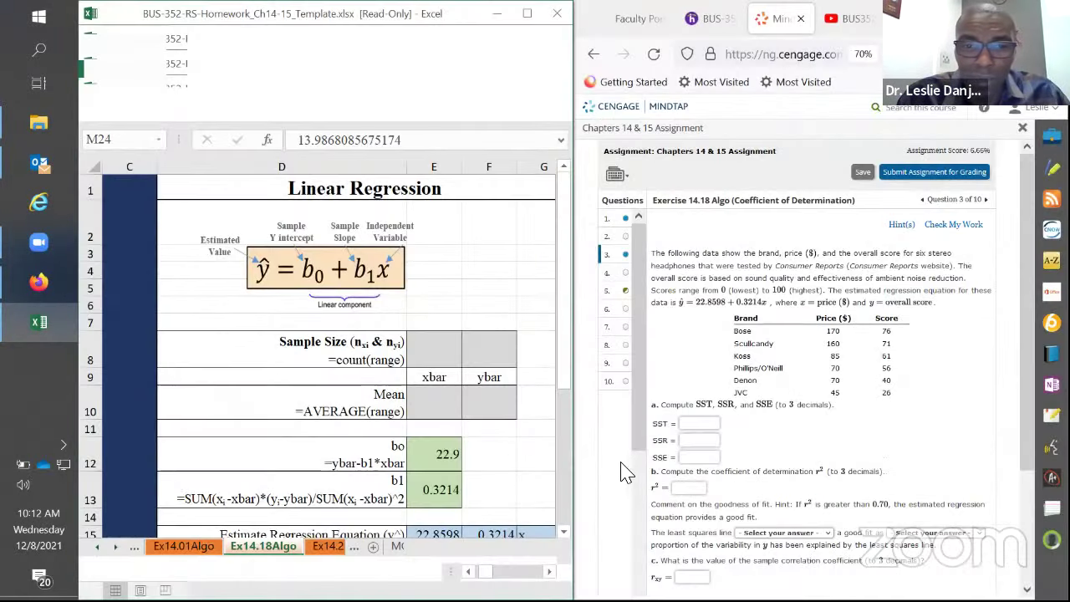
pyautogui.scroll(-4, 631, 483)
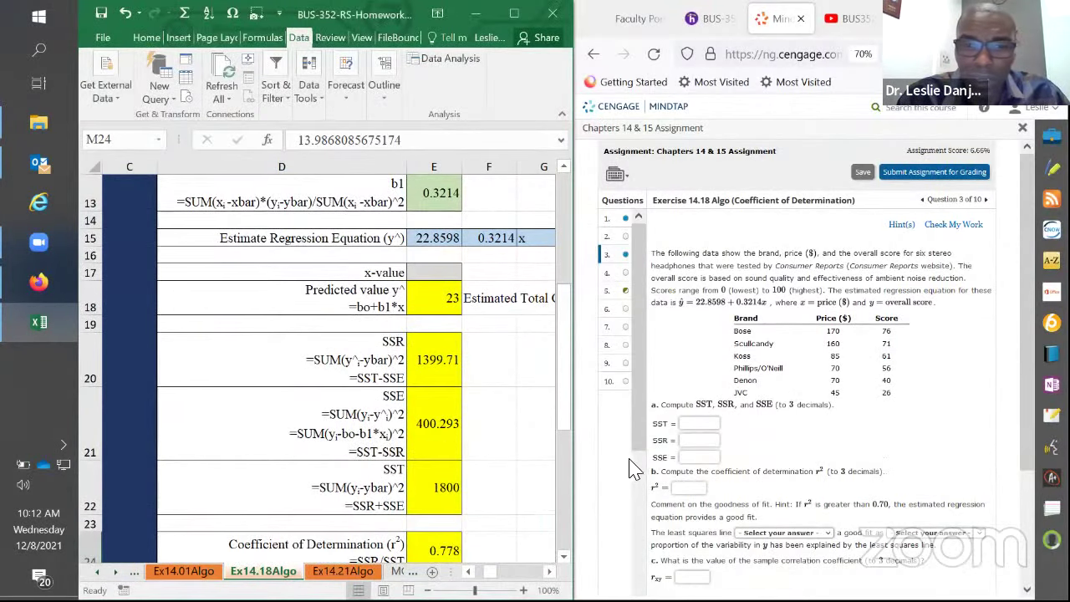
pyautogui.click(709, 424)
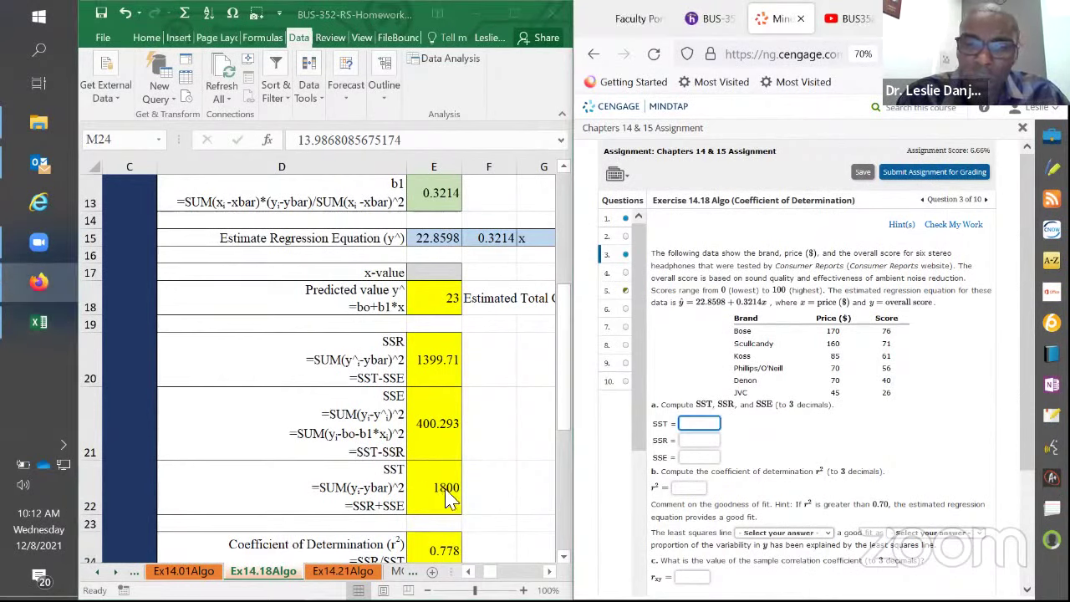
pyautogui.moveTo(793, 409); pyautogui.dragTo(839, 427)
pyautogui.click(723, 441)
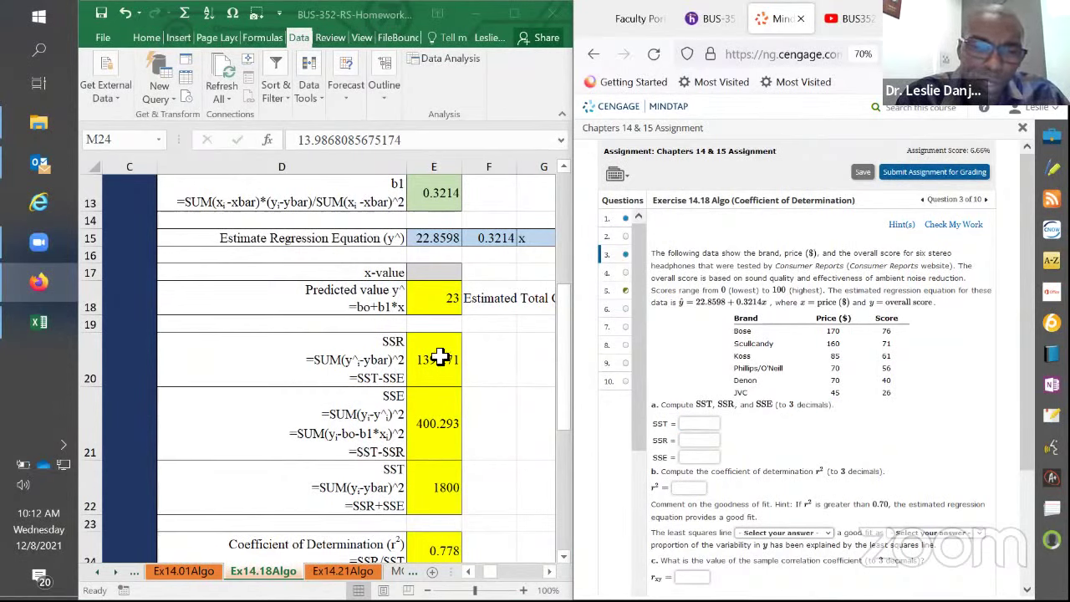
# - Format the SSR, SSE and SST cells E20:E22 to show three decimals
pyautogui.moveTo(440, 361); pyautogui.dragTo(437, 485)
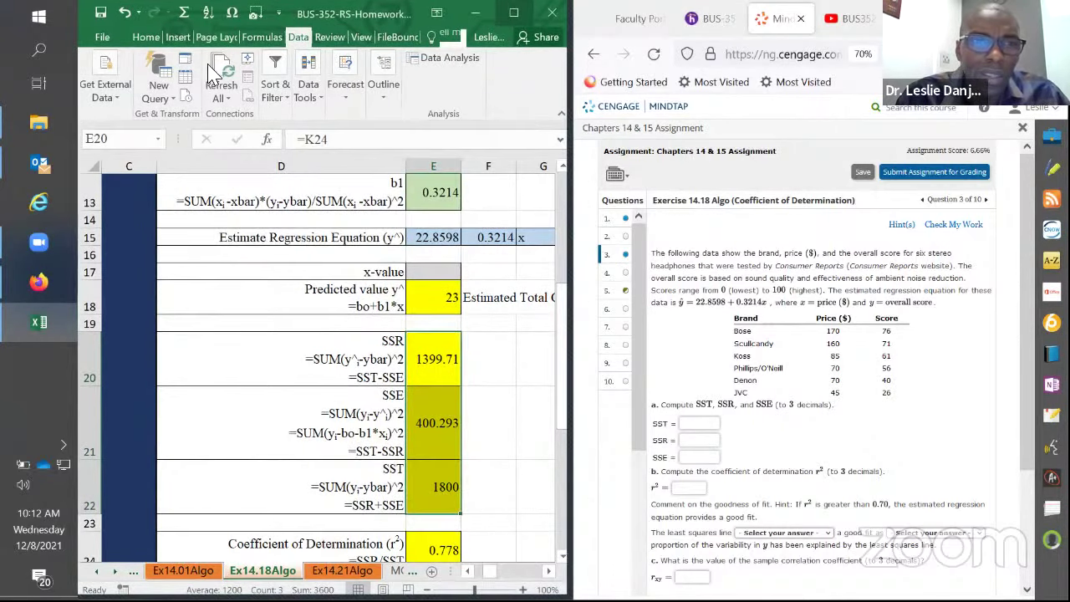
pyautogui.click(513, 13)
pyautogui.click(151, 37)
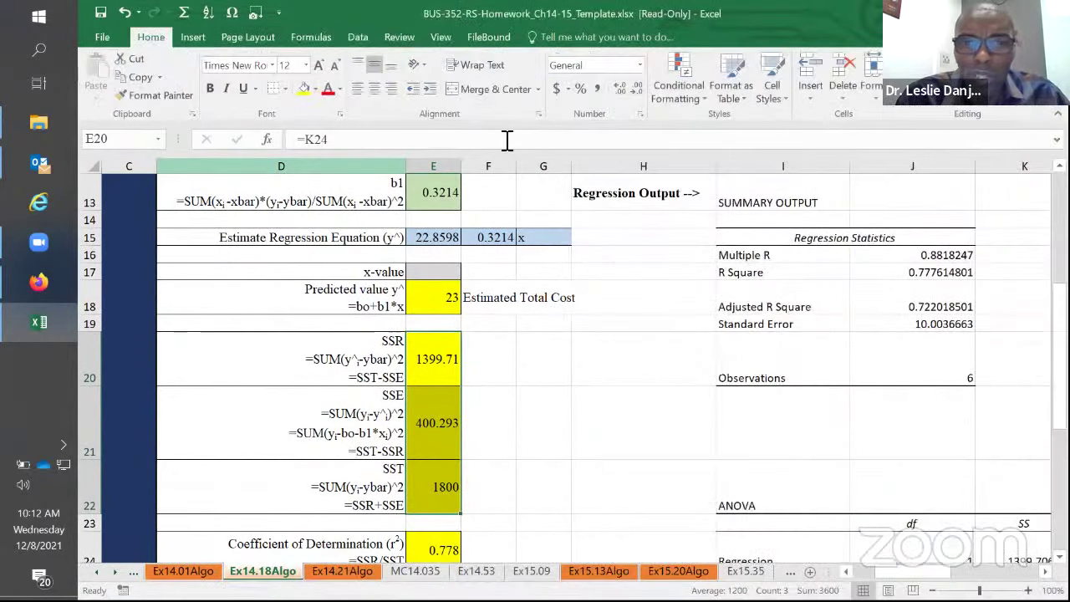
pyautogui.click(618, 89)
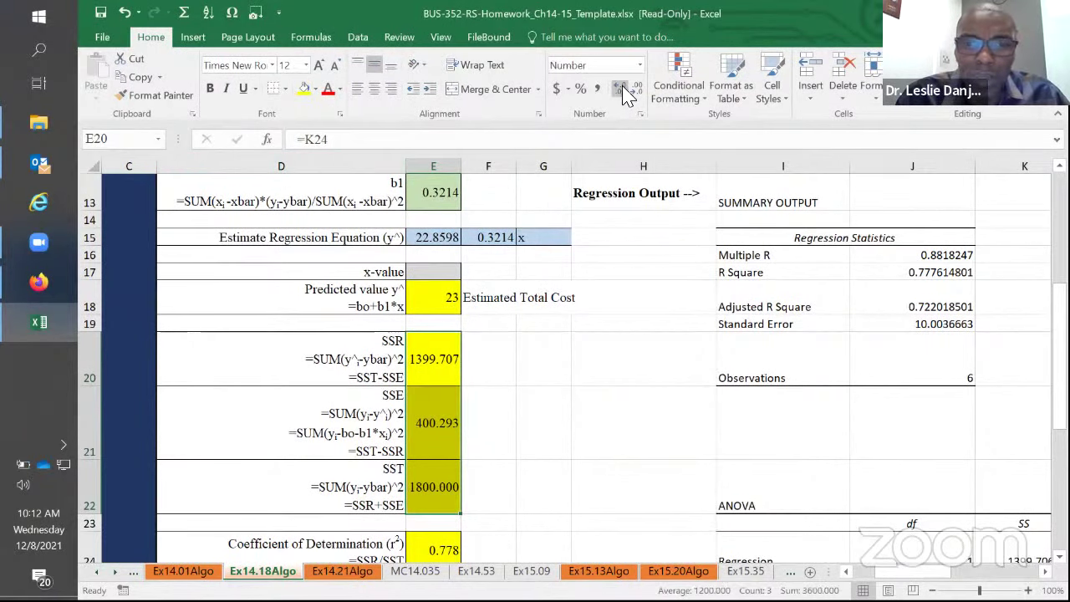
pyautogui.click(625, 92)
pyautogui.hotkey('ctrl', 'z')
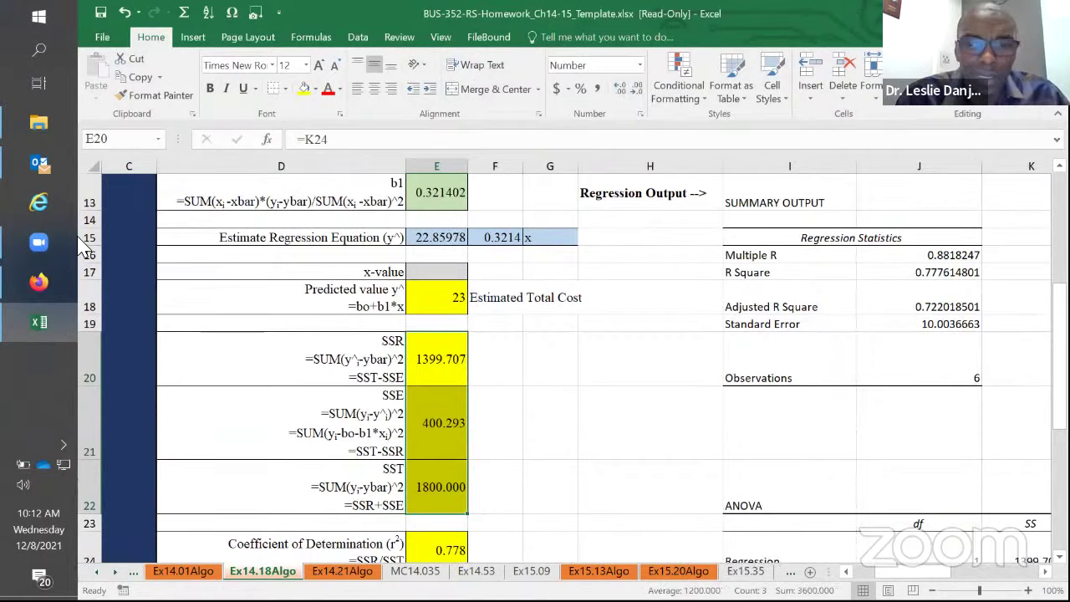
# - Place the workbook beside MindTap again and enter 1800 as SST in part a
pyautogui.hotkey('alt', 'Tab')
pyautogui.click(104, 250)
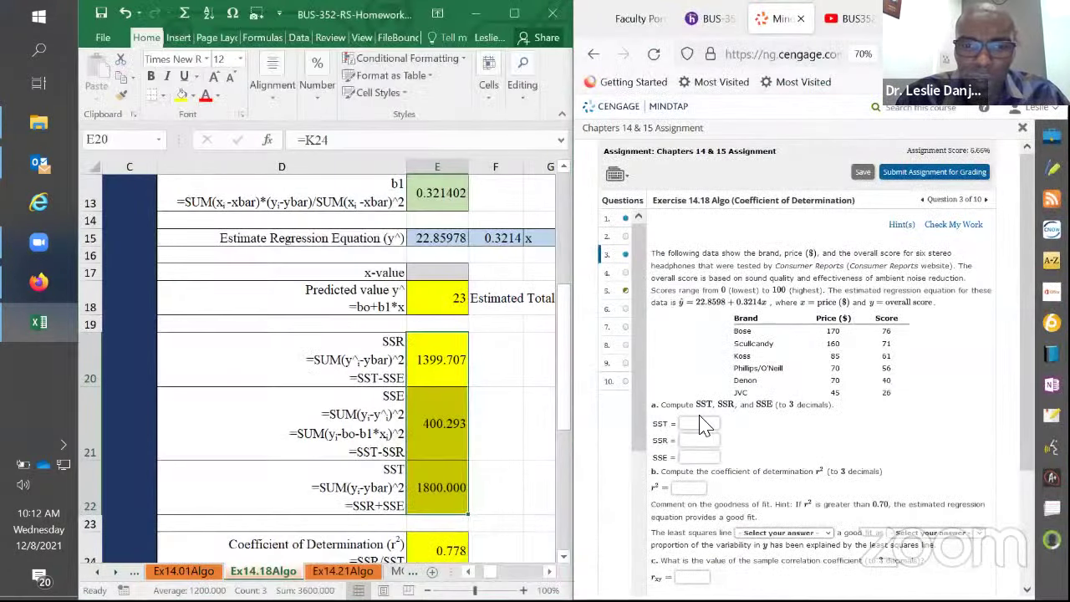
pyautogui.click(692, 428)
pyautogui.click(695, 425)
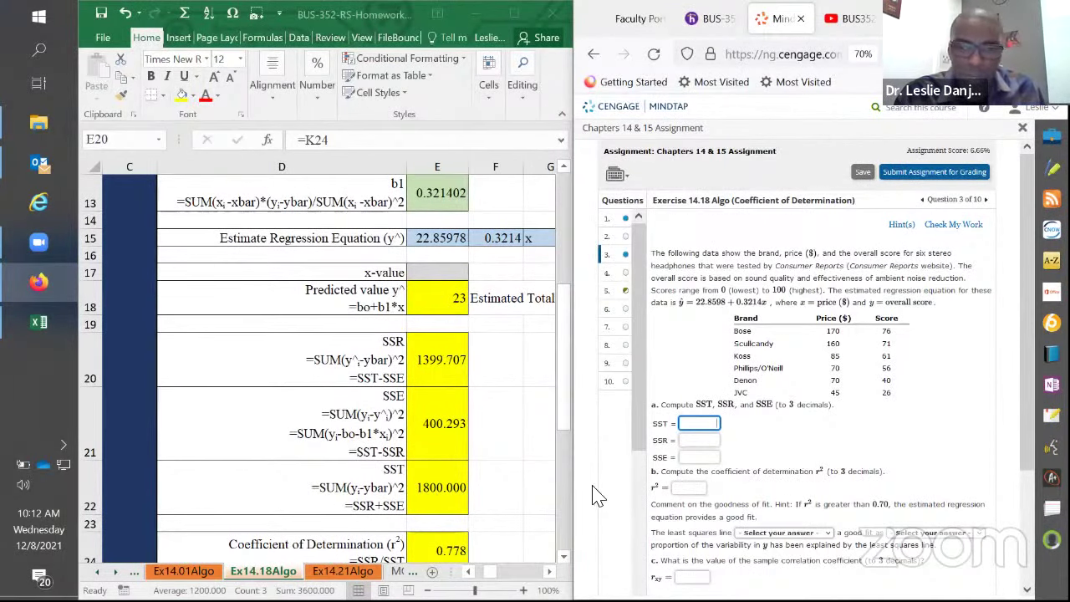
pyautogui.write('1800')
pyautogui.press('Tab')
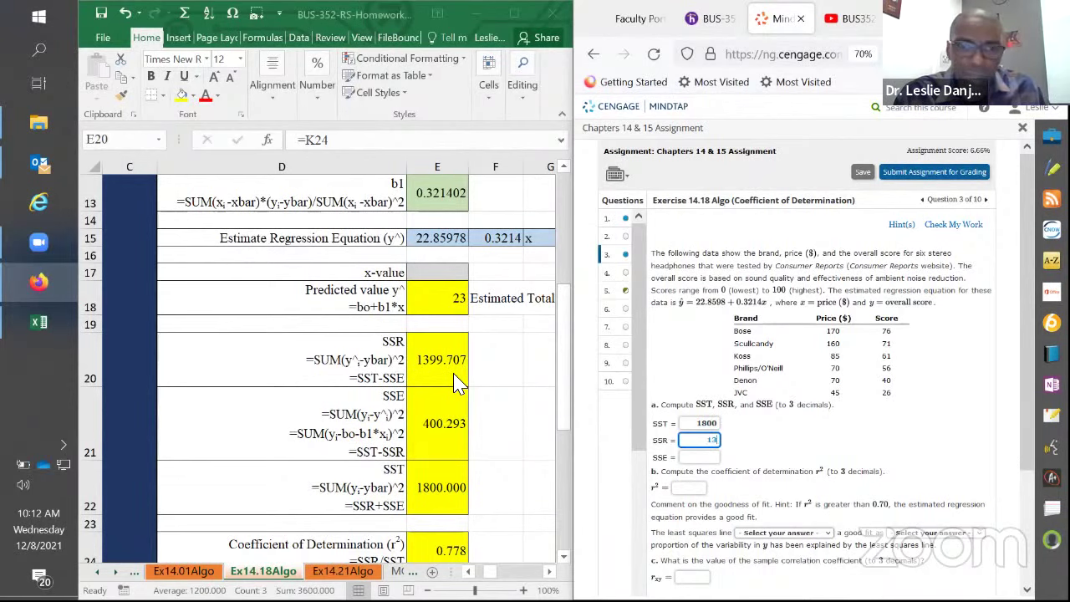
# - Enter 1399.707 as SSR and 400.293 as SSE in part a
pyautogui.write('1399.7')
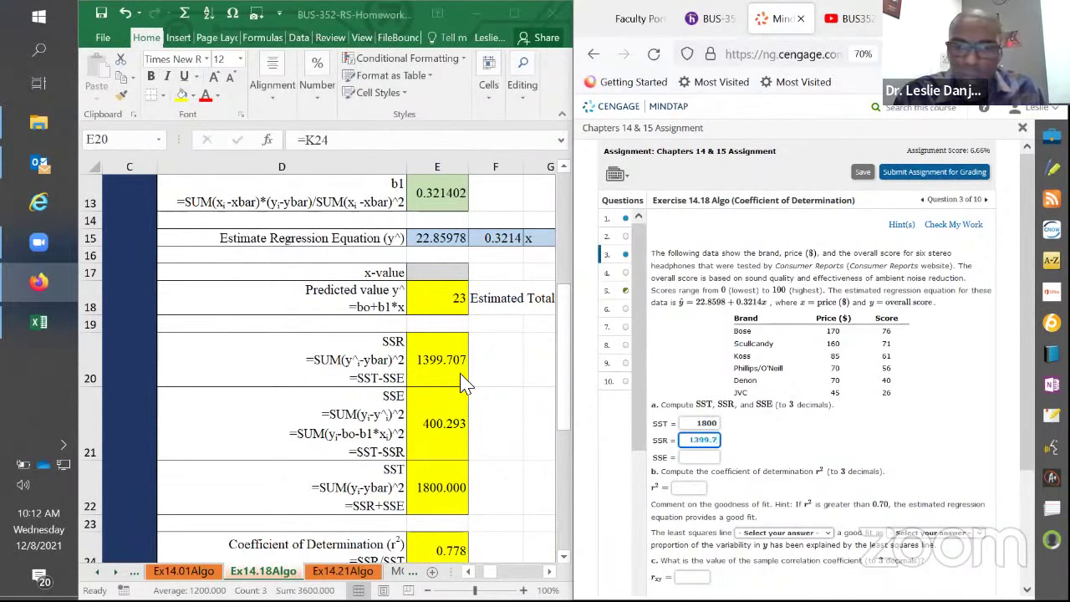
pyautogui.write('07')
pyautogui.click(696, 457)
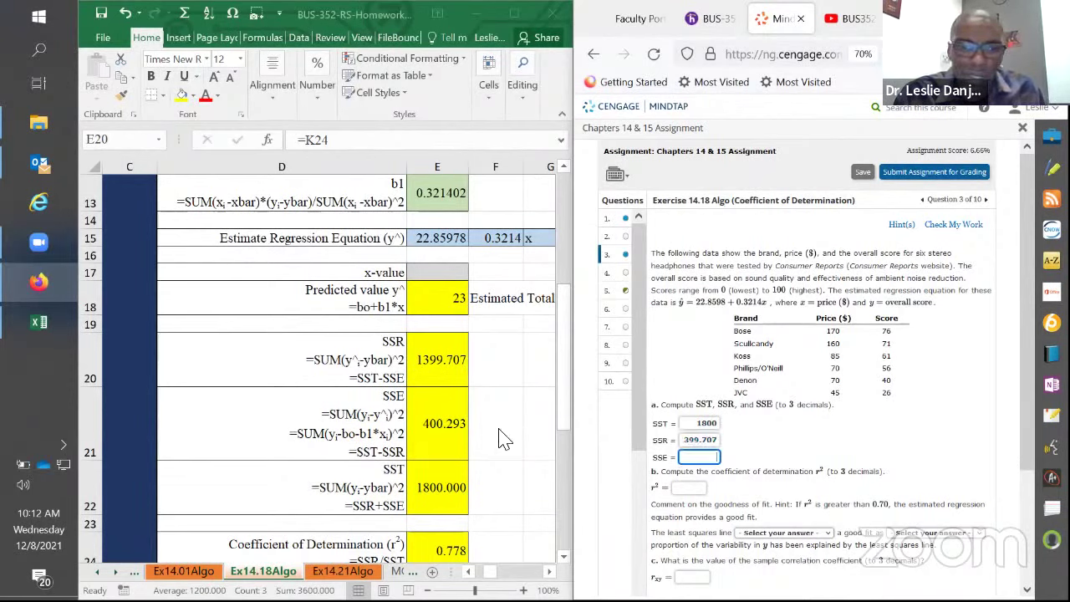
pyautogui.write('400')
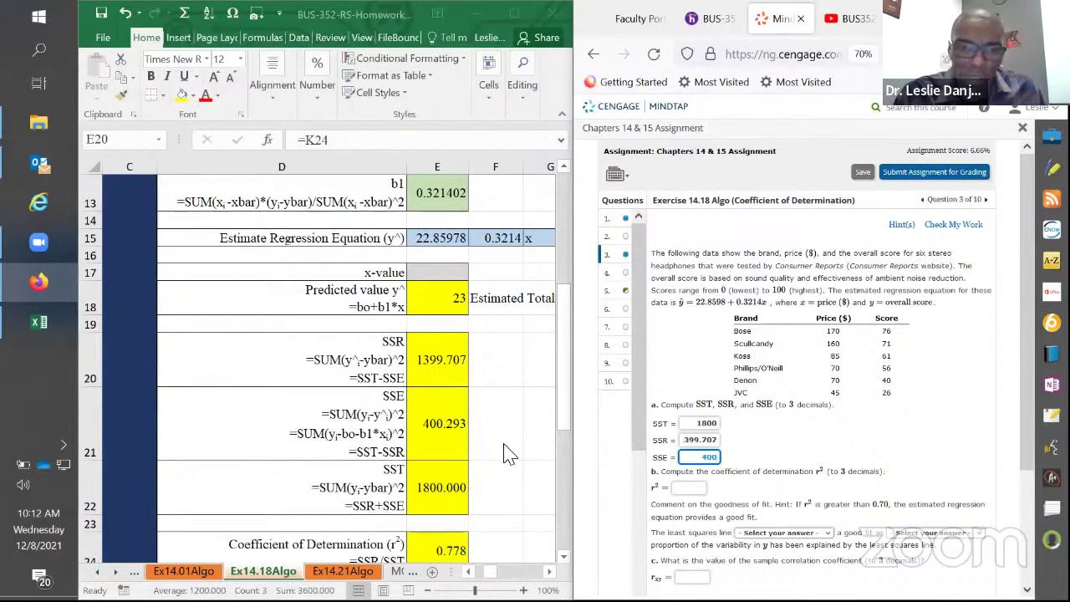
pyautogui.write('.293')
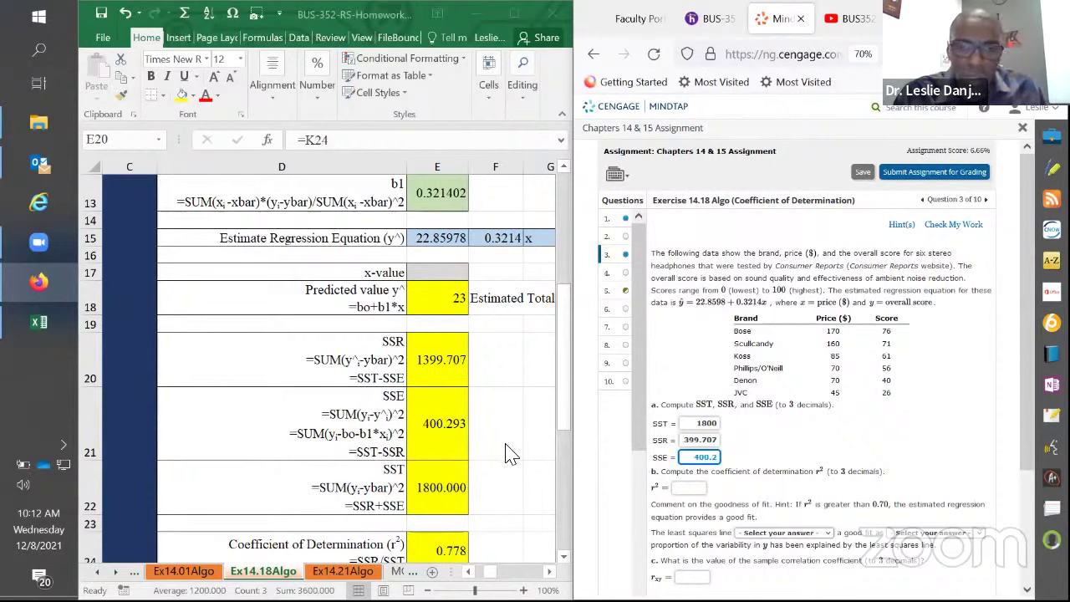
# - Enter .778 as r² in part b and .882 as rxy in part c, taken from the sheet's coefficient cells
pyautogui.click(694, 489)
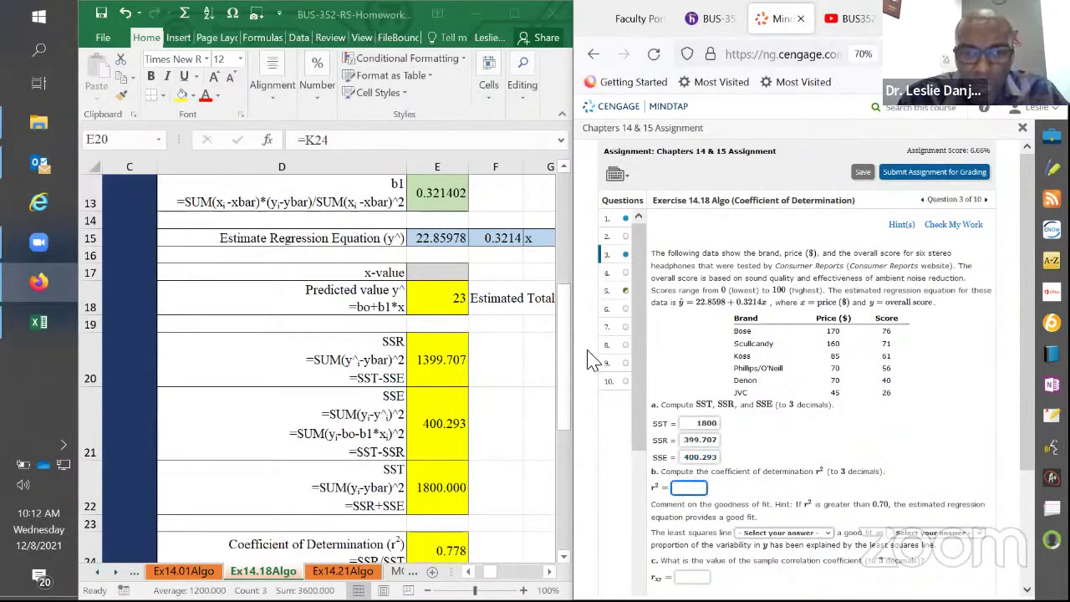
pyautogui.click(563, 431)
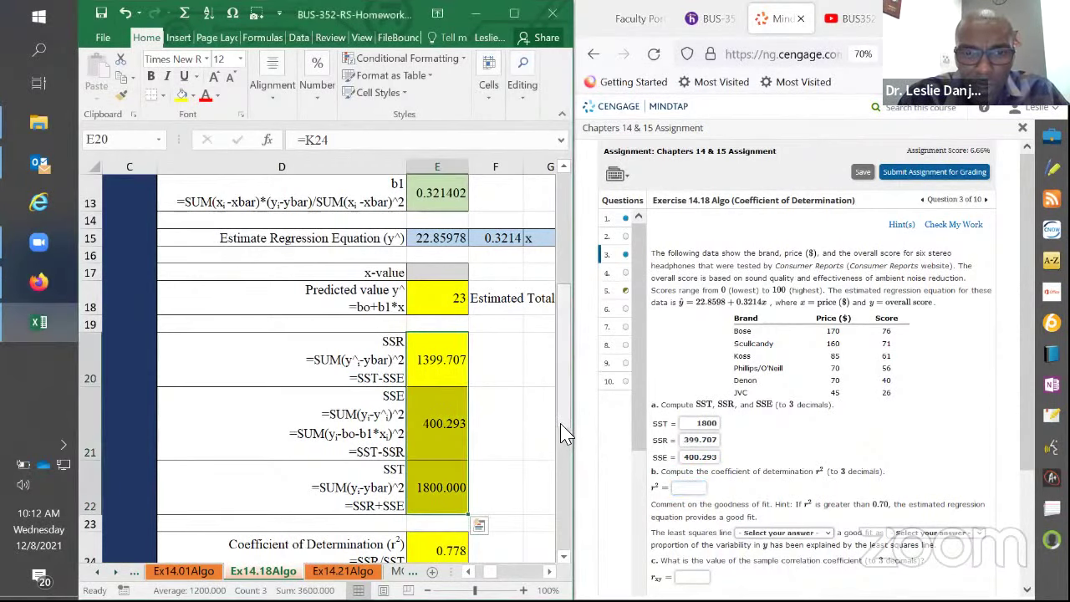
pyautogui.scroll(-3, 501, 323)
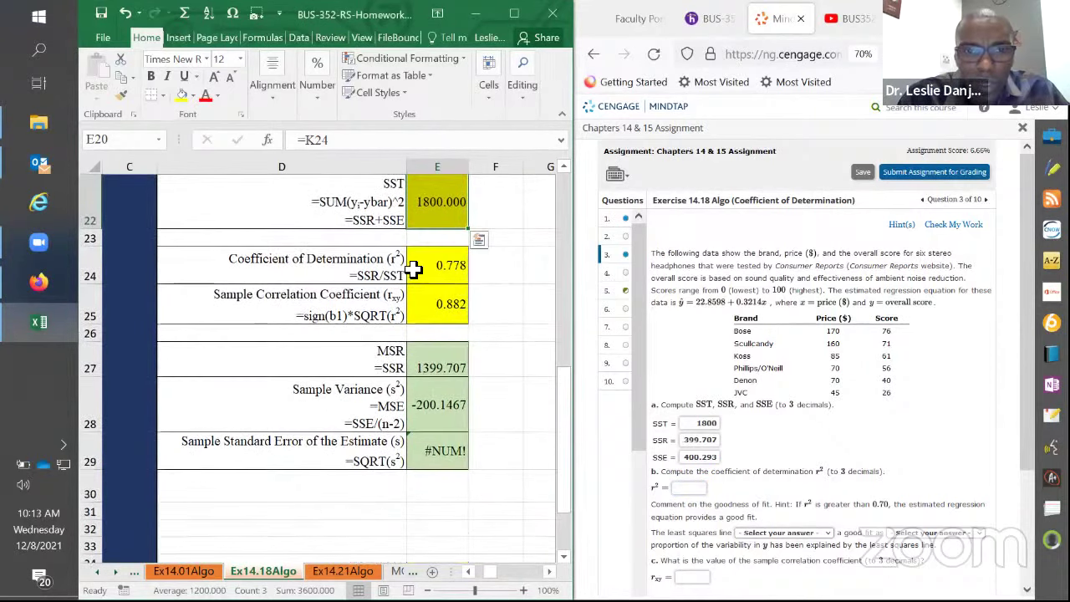
pyautogui.click(681, 489)
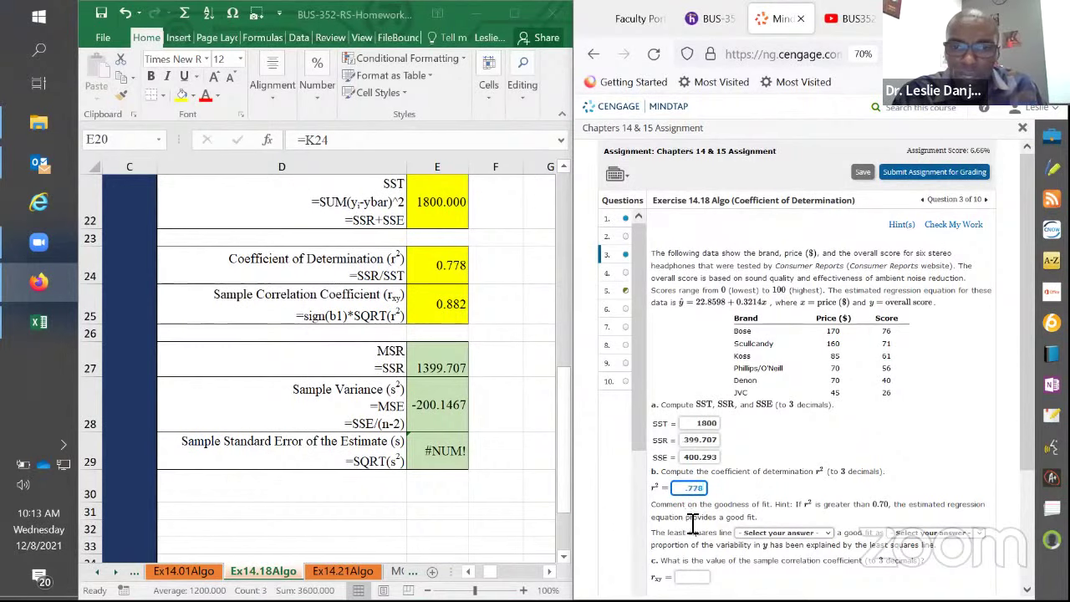
pyautogui.click(692, 577)
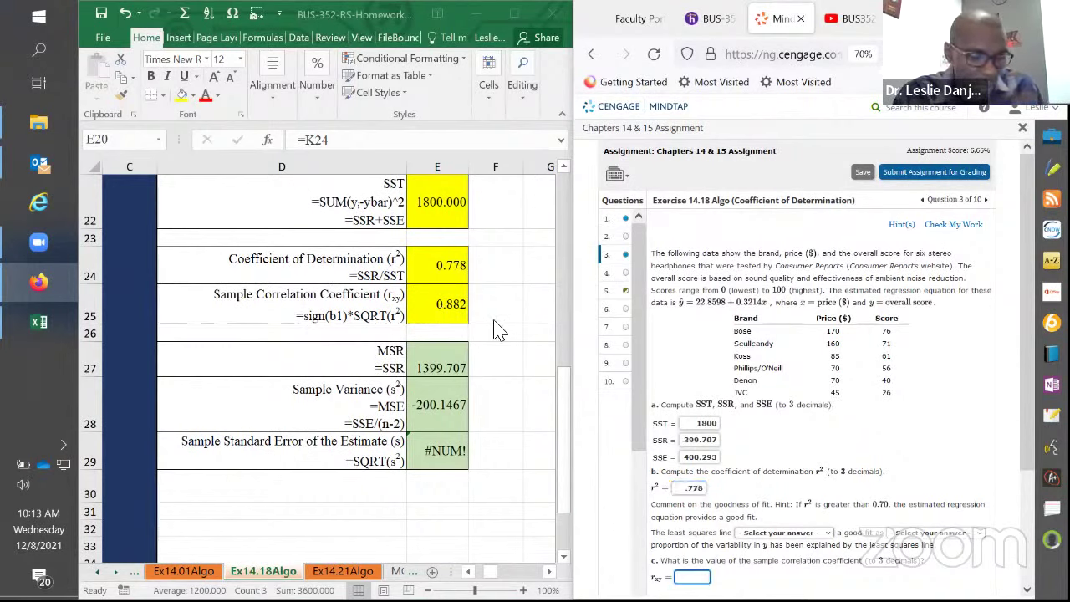
pyautogui.write('.882')
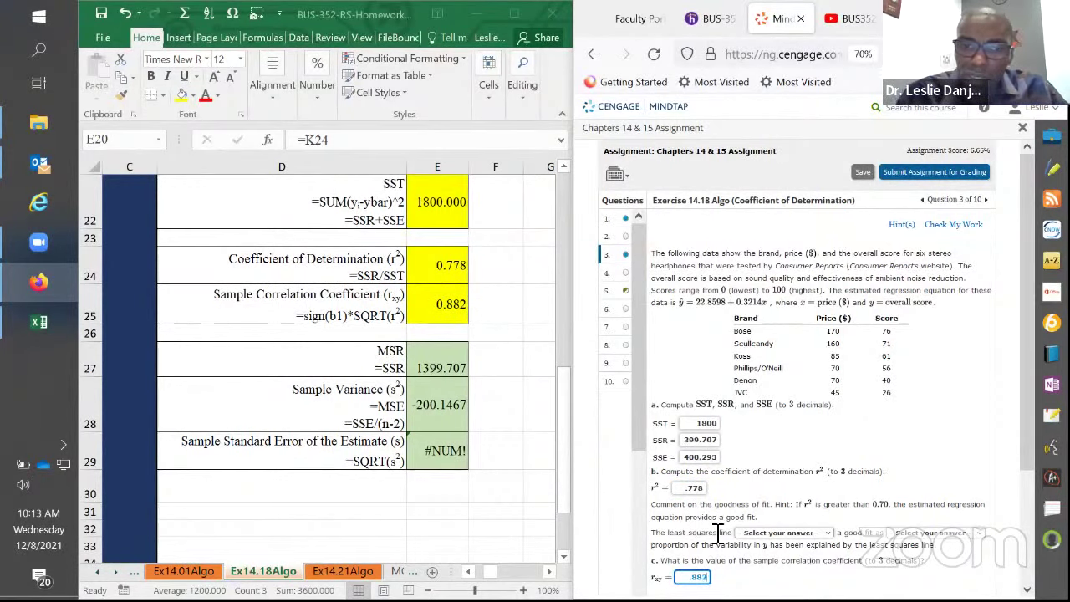
# - Check the work on Exercise 14.18 and review the marking of each answer
pyautogui.click(951, 225)
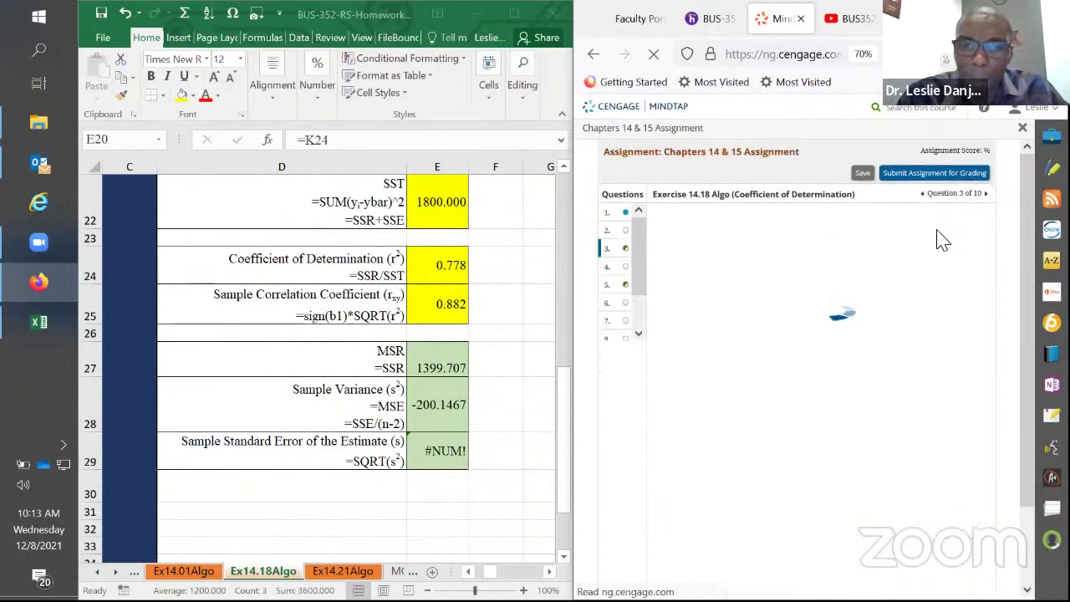
pyautogui.scroll(-1, 914, 367)
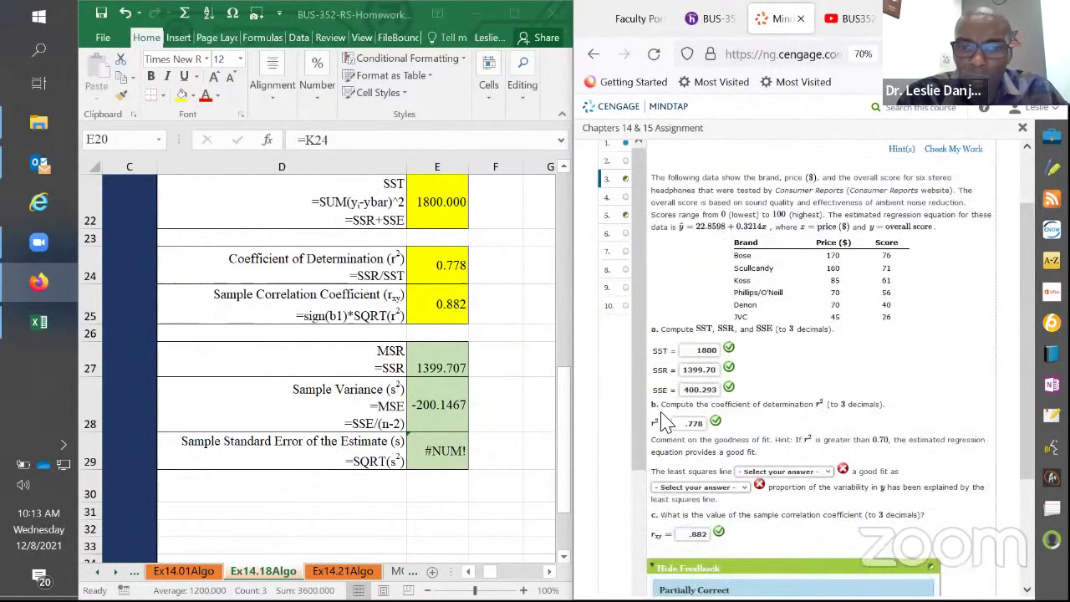
pyautogui.scroll(-1, 664, 422)
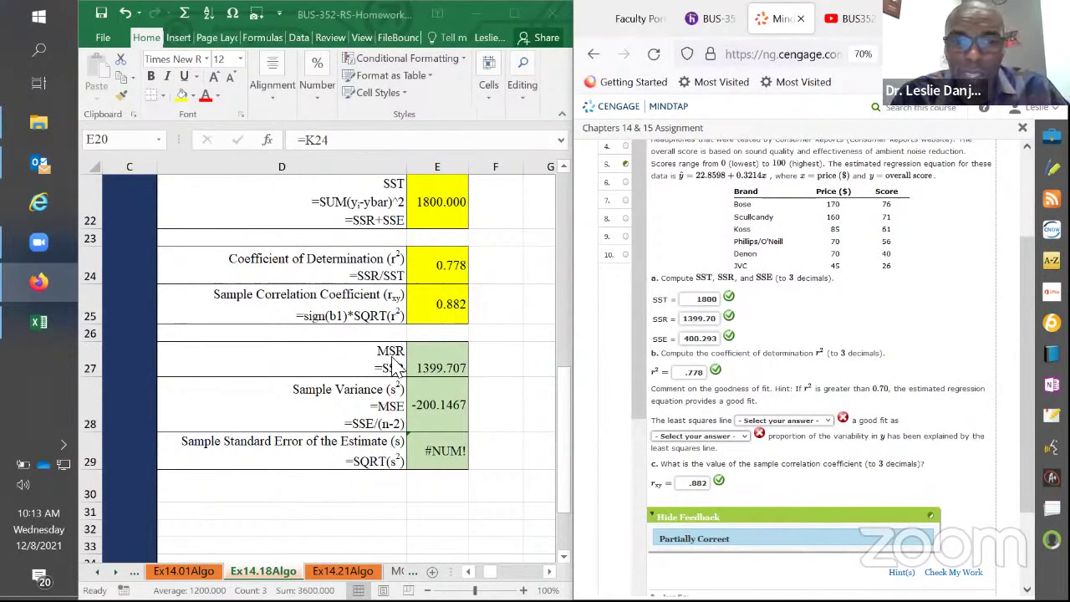
# - Maximize the workbook and make the rxy symbol in cell D25's label 16 pt, bold and red
pyautogui.doubleClick(394, 301)
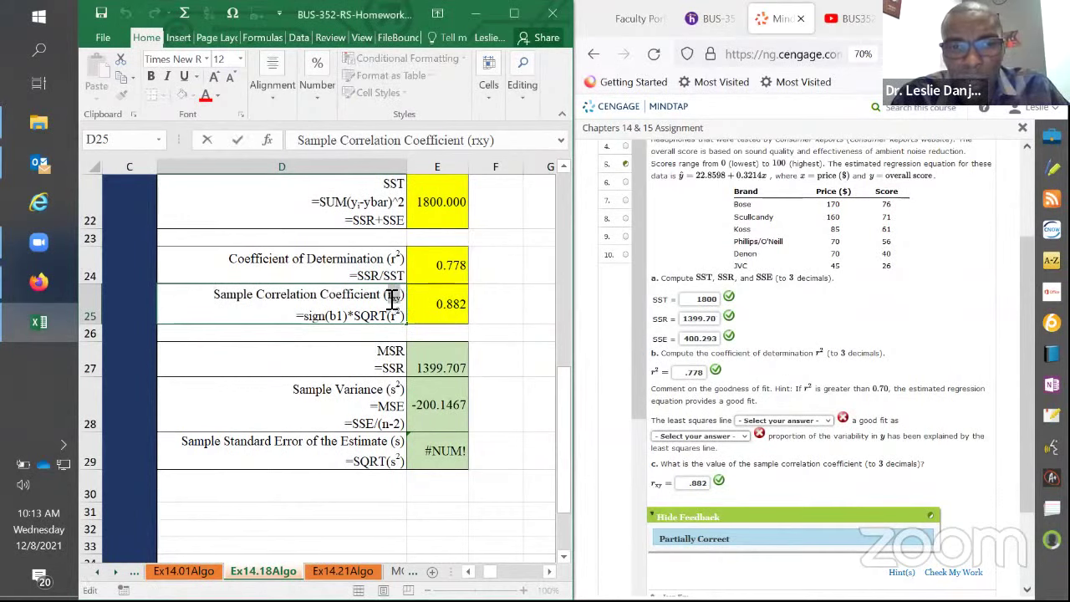
pyautogui.click(520, 14)
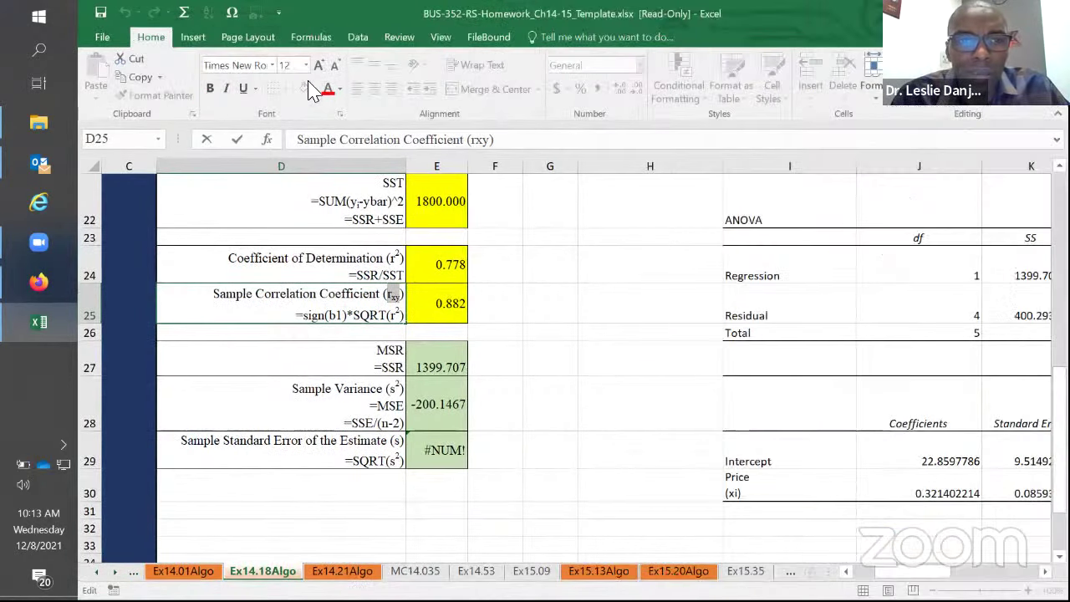
pyautogui.click(318, 65)
pyautogui.click(318, 66)
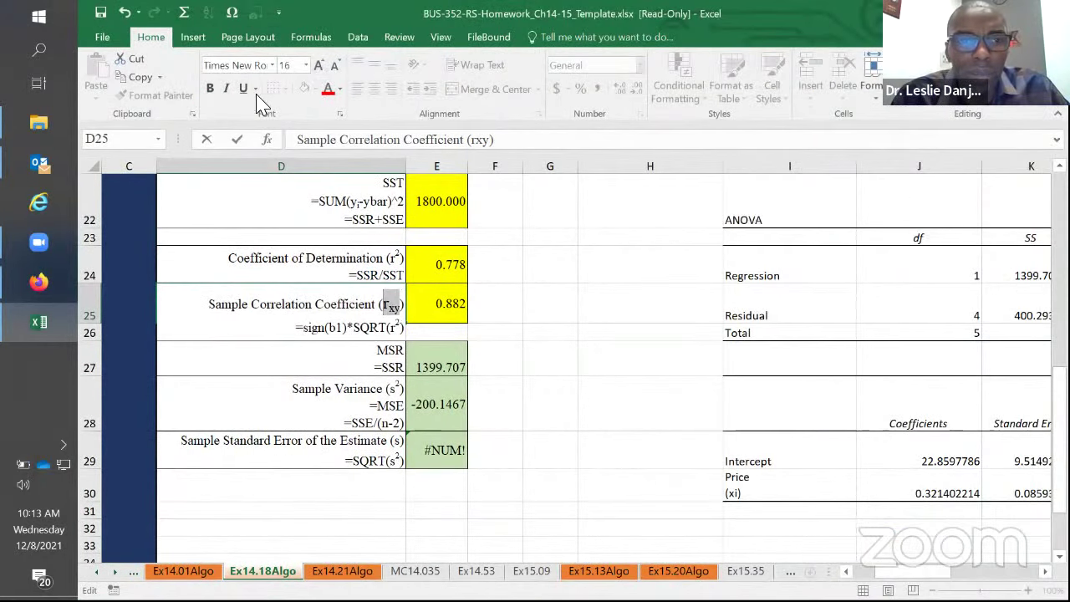
pyautogui.click(209, 88)
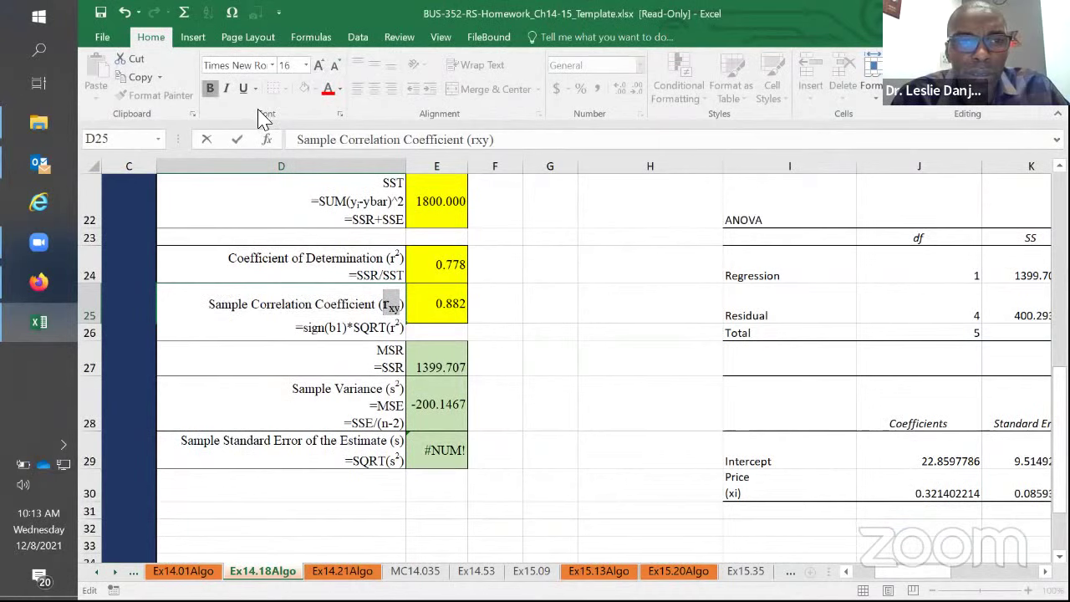
pyautogui.click(328, 89)
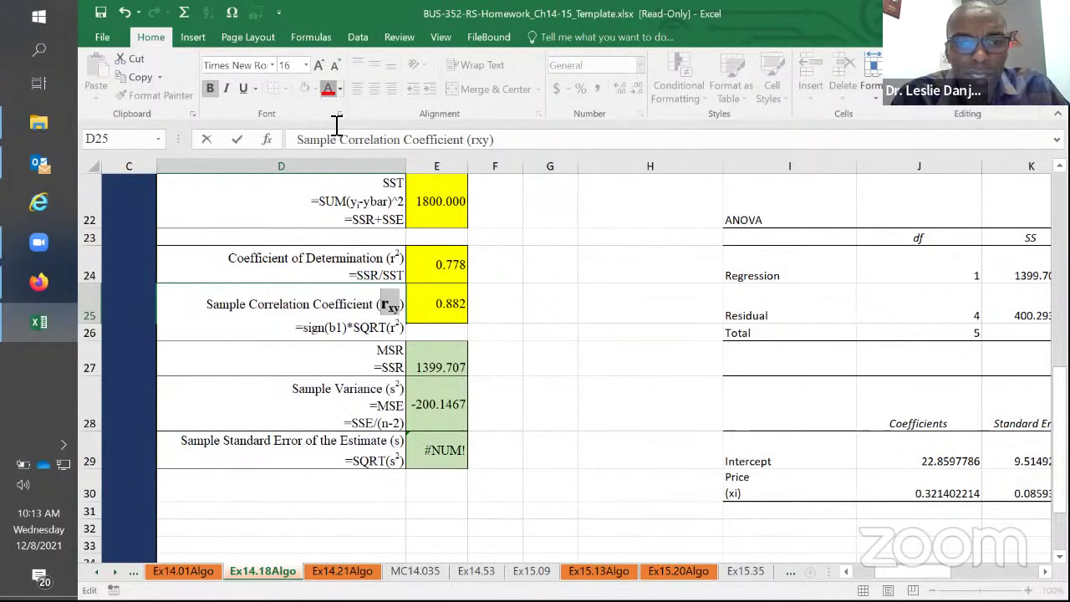
# - Make the r² symbol in cell D24's Coefficient of Determination label 18 pt, bold and red
pyautogui.click(390, 260)
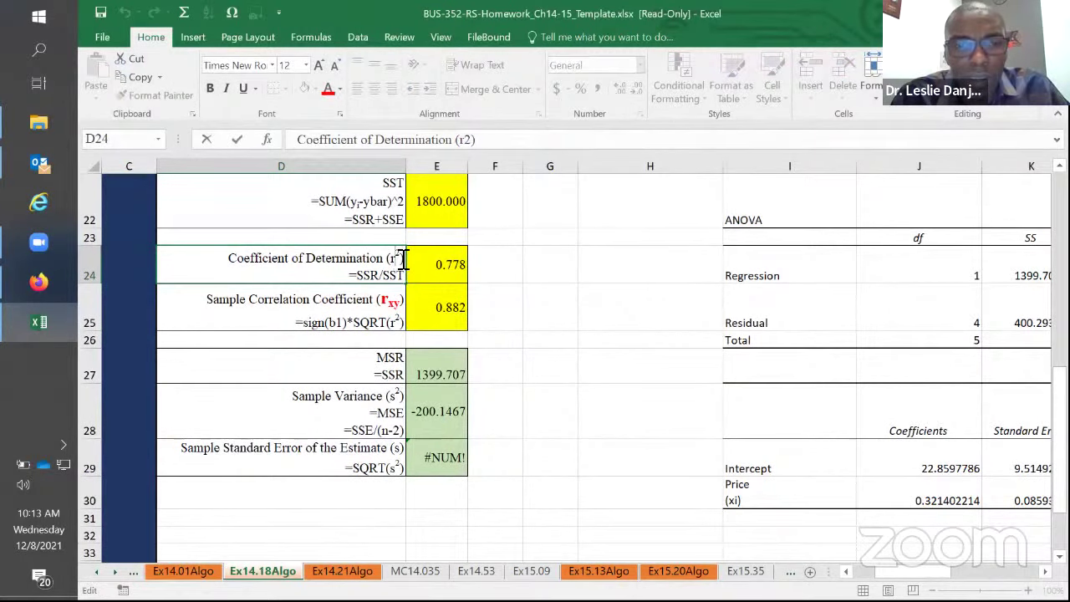
pyautogui.doubleClick(392, 258)
pyautogui.click(319, 65)
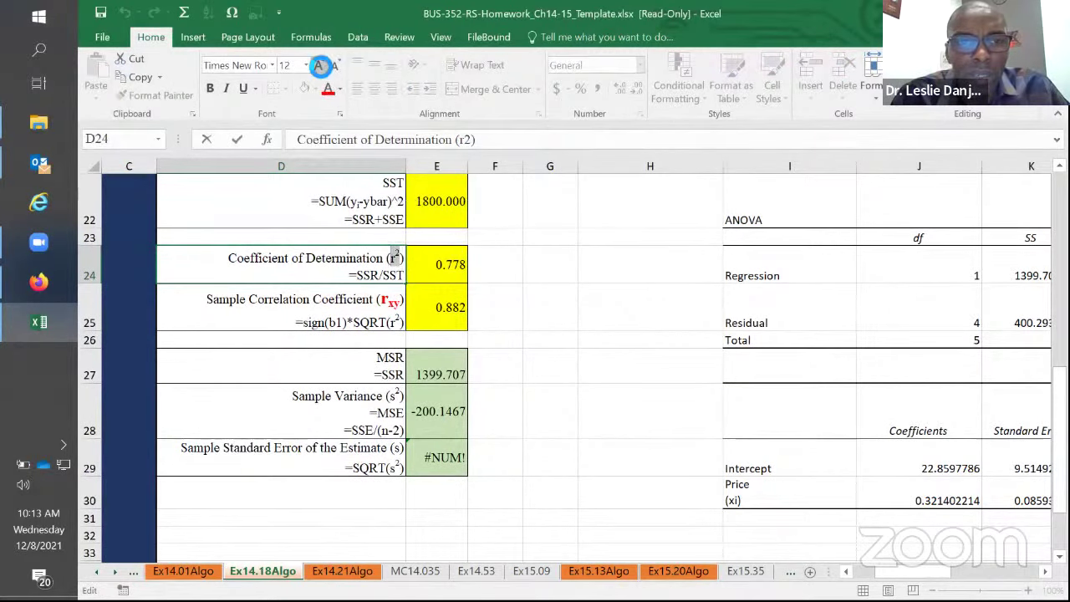
pyautogui.click(319, 64)
pyautogui.click(318, 64)
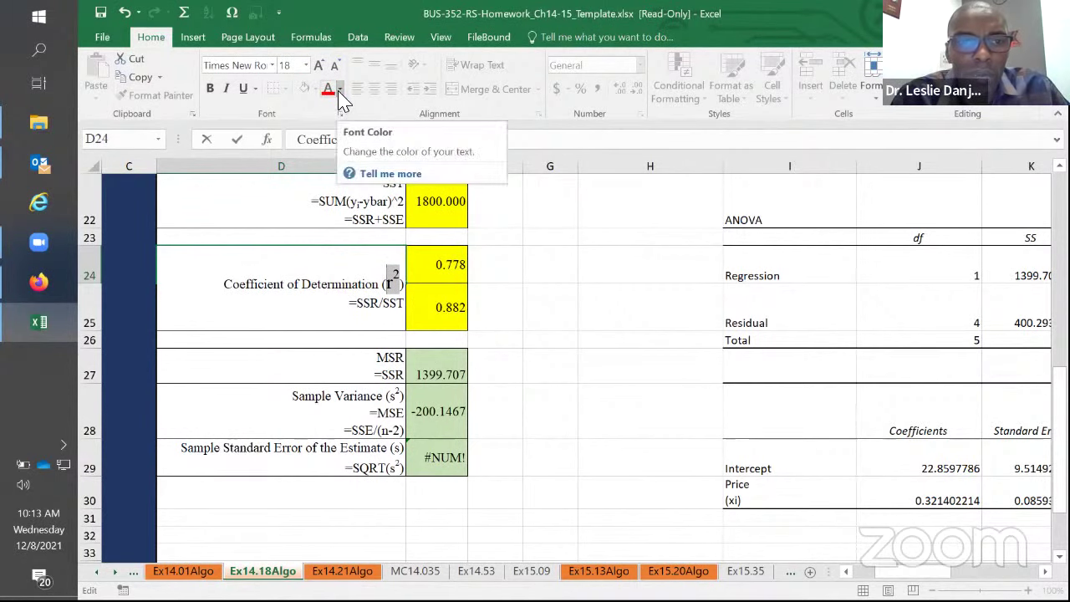
pyautogui.click(211, 92)
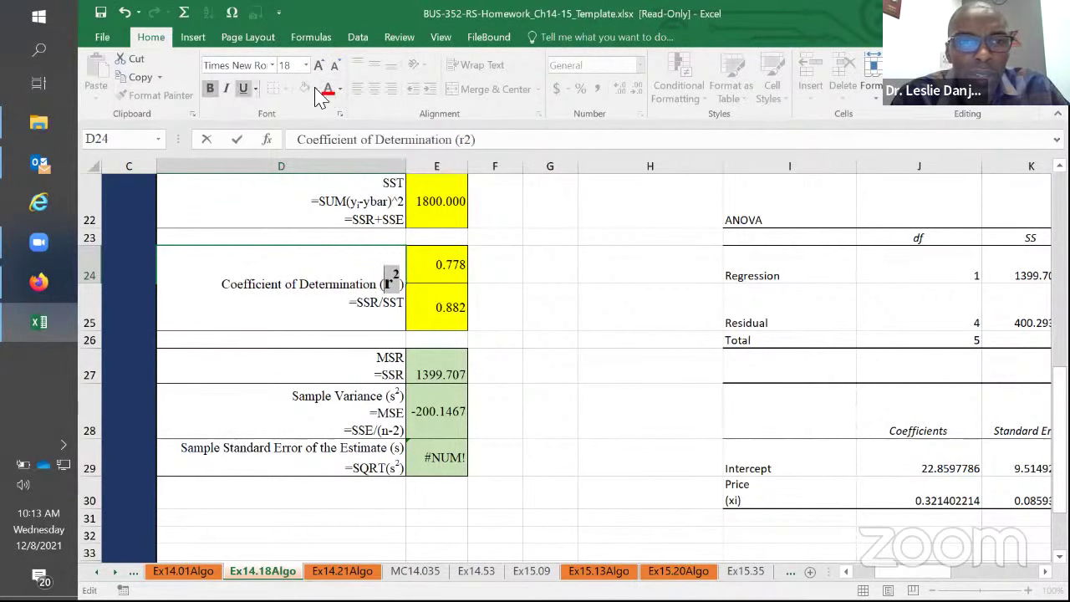
pyautogui.click(325, 88)
pyautogui.click(590, 351)
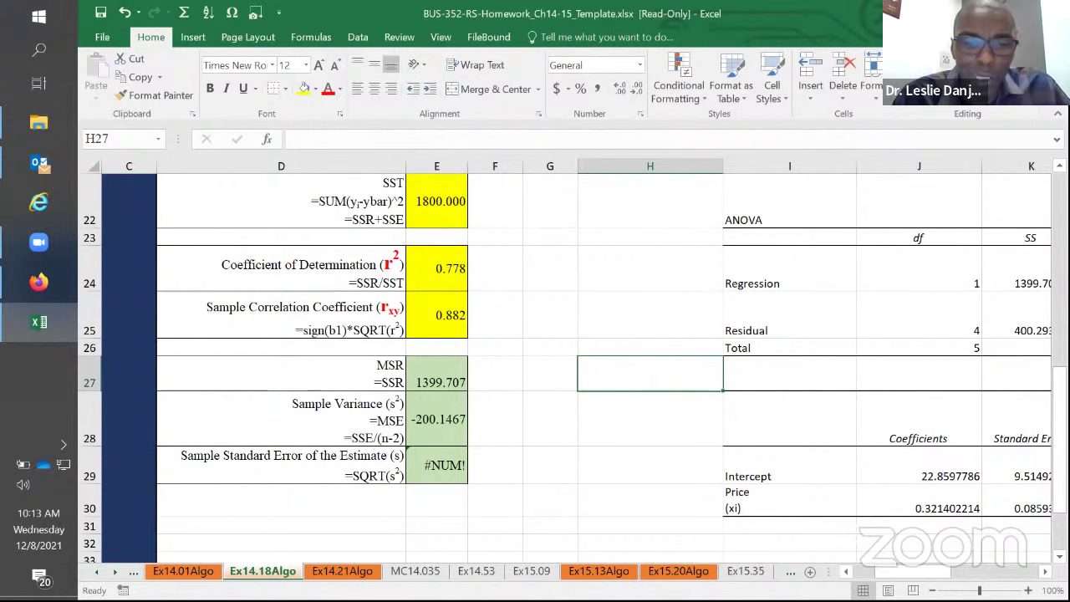
# - Show the Ex14.21Algo sheet beside MindTap and open question 4, Exercise 14.21 Algo, in the assignment
pyautogui.click(342, 571)
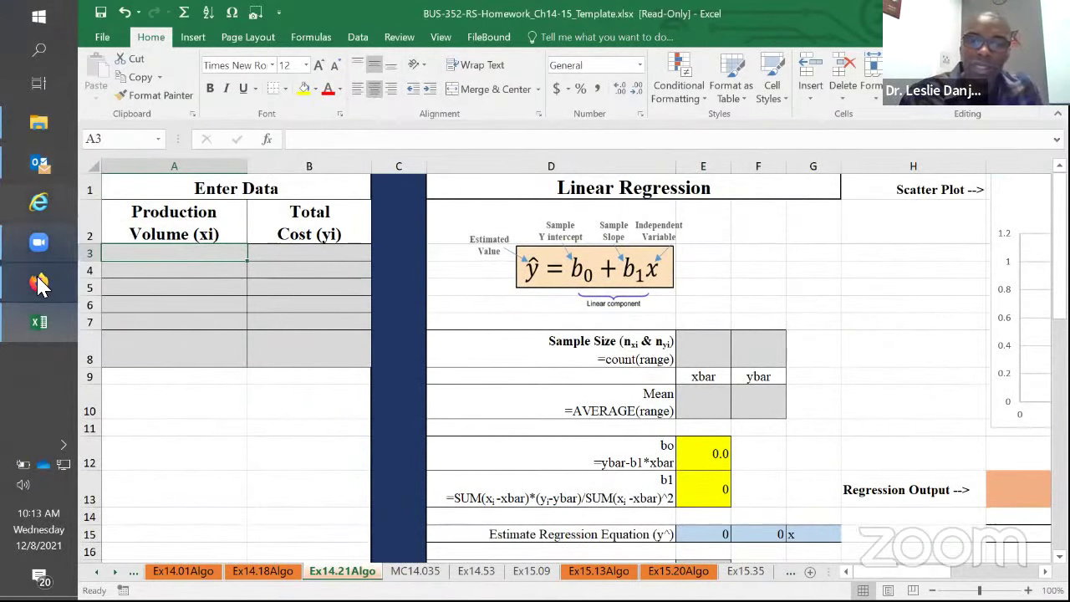
pyautogui.doubleClick(384, 11)
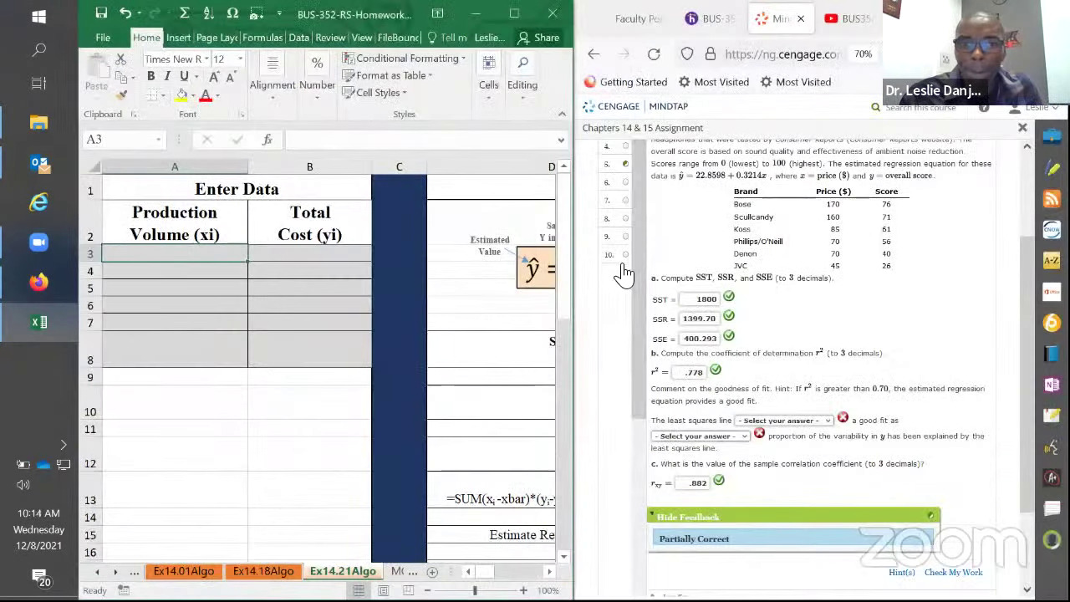
pyautogui.click(624, 256)
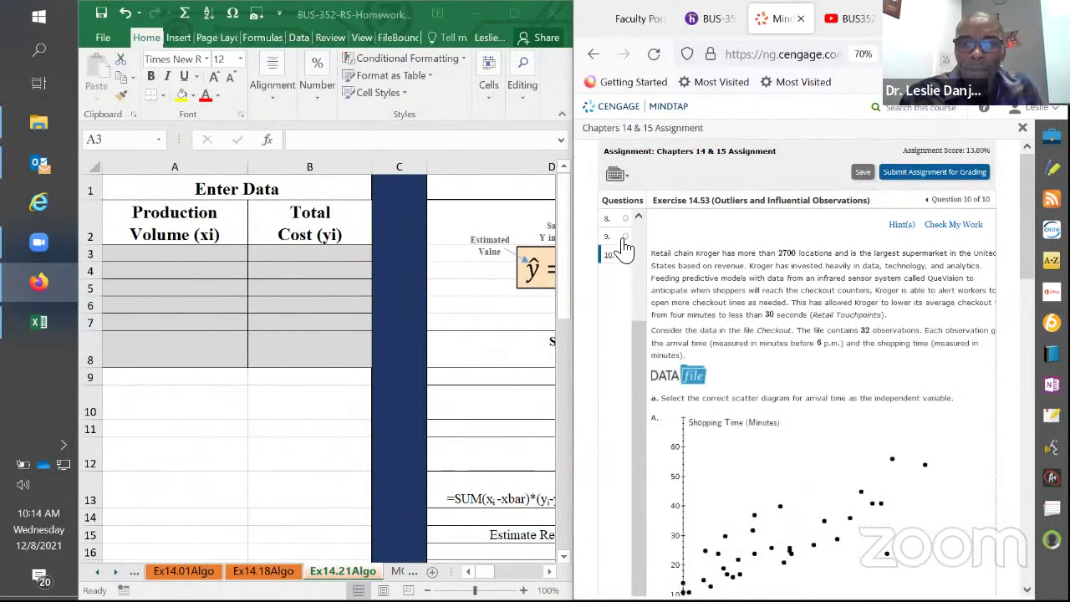
pyautogui.click(625, 239)
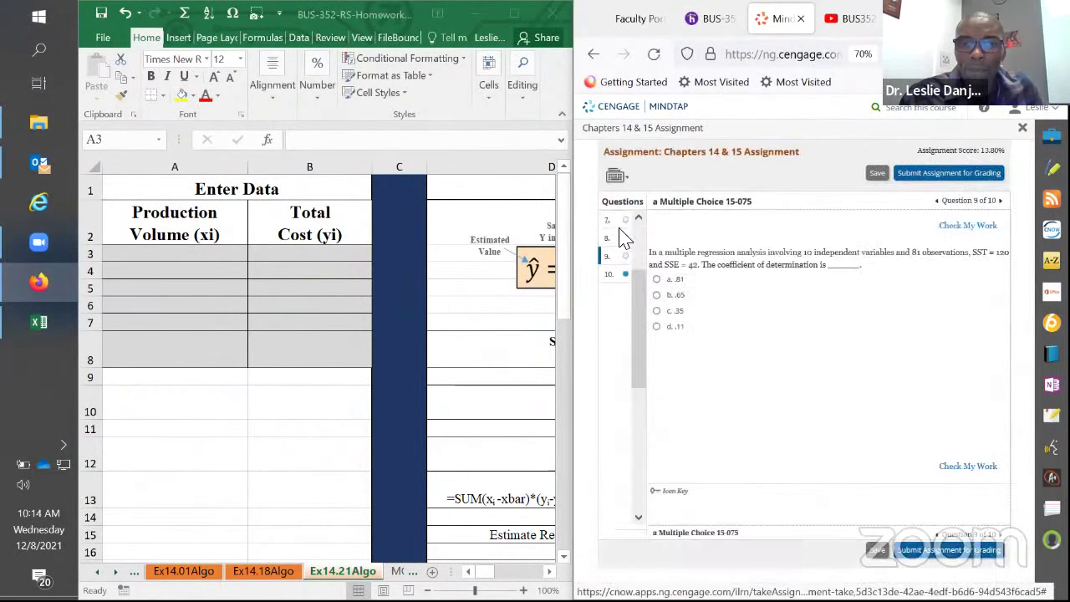
pyautogui.click(620, 239)
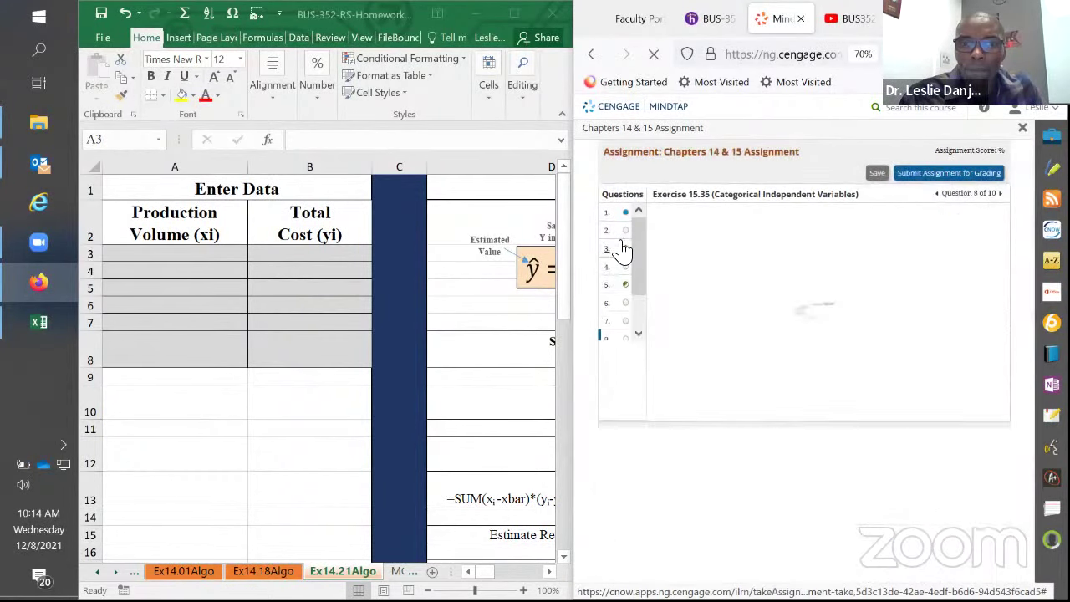
pyautogui.click(625, 238)
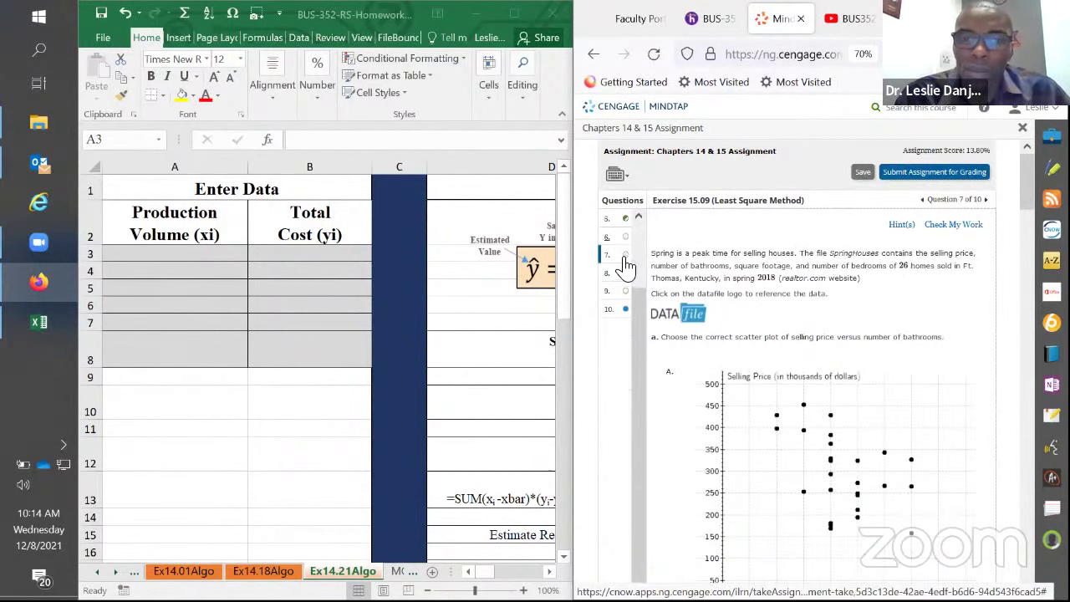
pyautogui.click(626, 240)
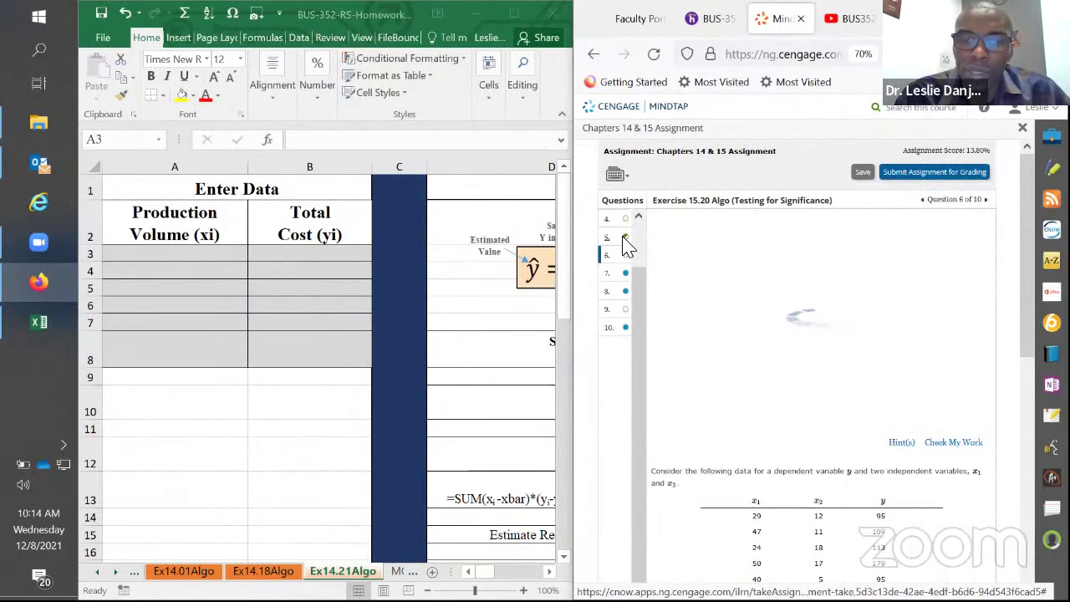
pyautogui.click(624, 238)
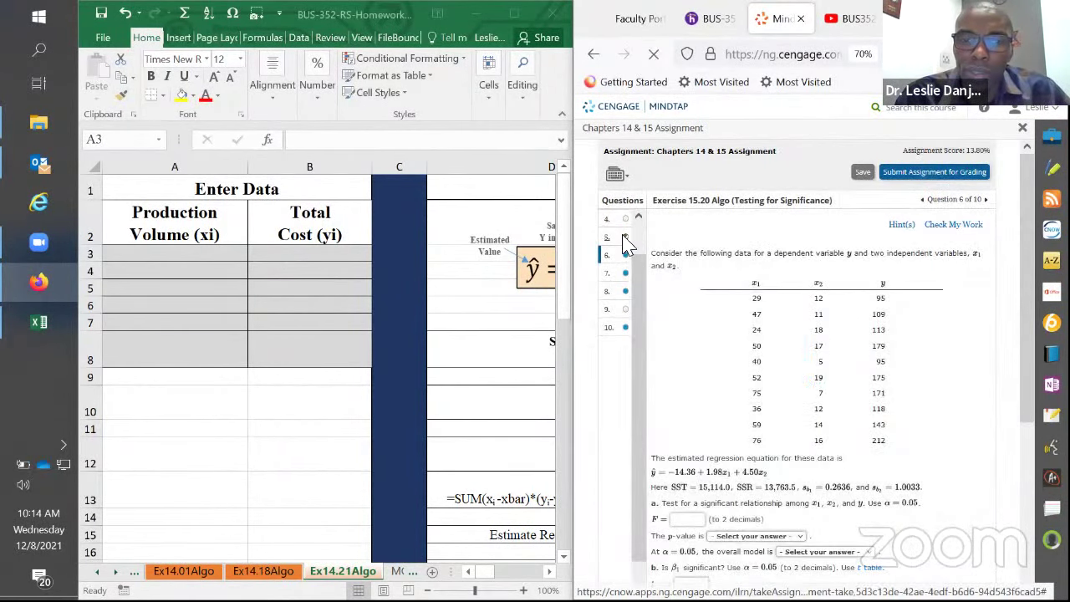
pyautogui.click(626, 243)
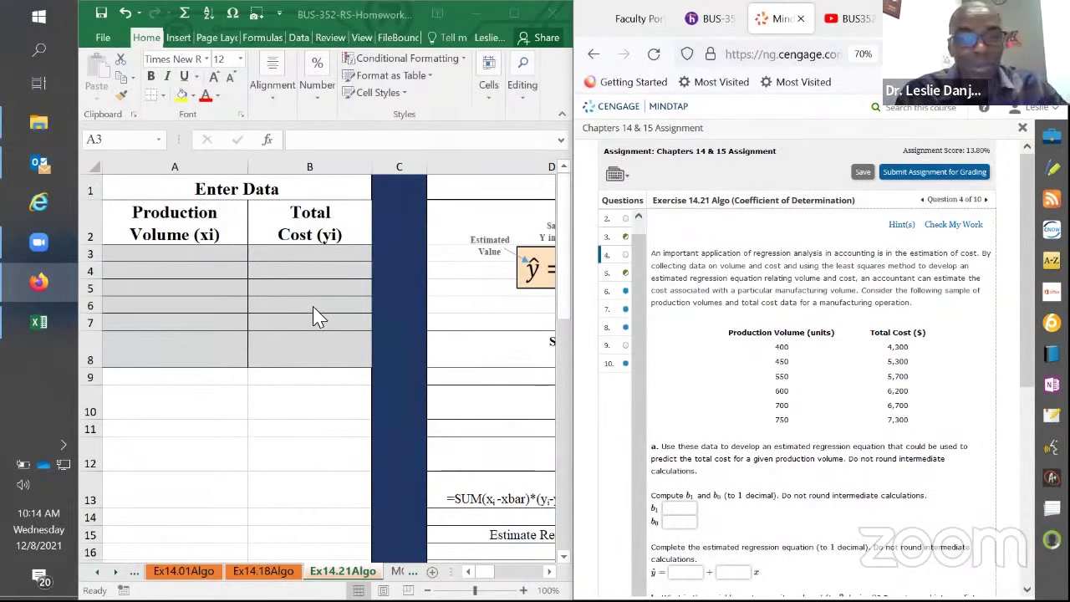
# - Copy the six rows of production volume and total cost data from question 4 into the sheet starting at A3
pyautogui.click(172, 263)
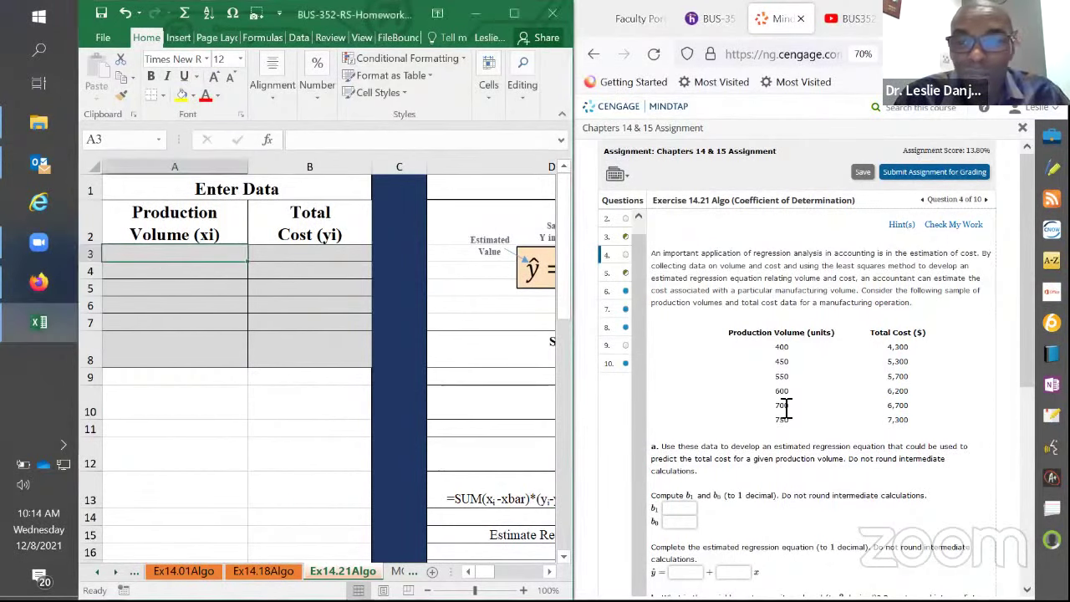
pyautogui.click(781, 349)
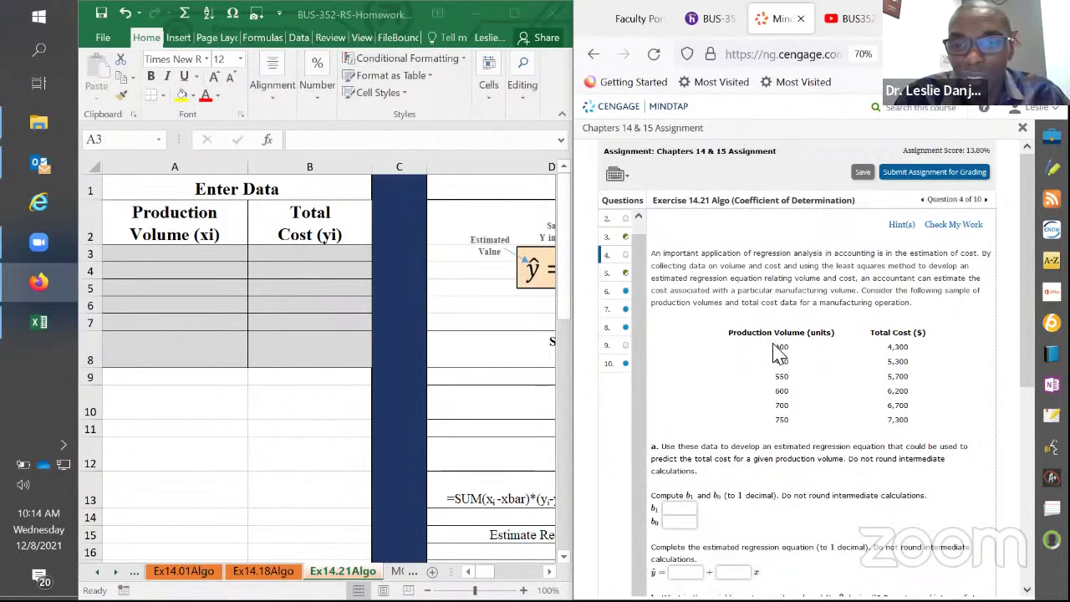
pyautogui.tripleClick(779, 349)
pyautogui.moveTo(781, 353); pyautogui.dragTo(914, 428)
pyautogui.hotkey('ctrl', 'c')
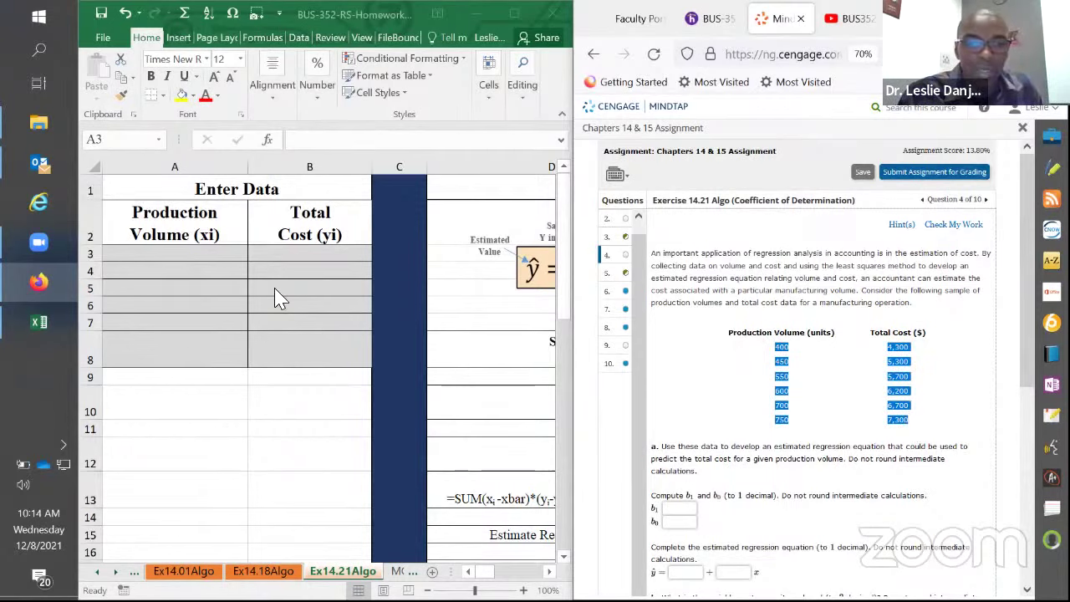
pyautogui.click(218, 249)
pyautogui.hotkey('ctrl', 'v')
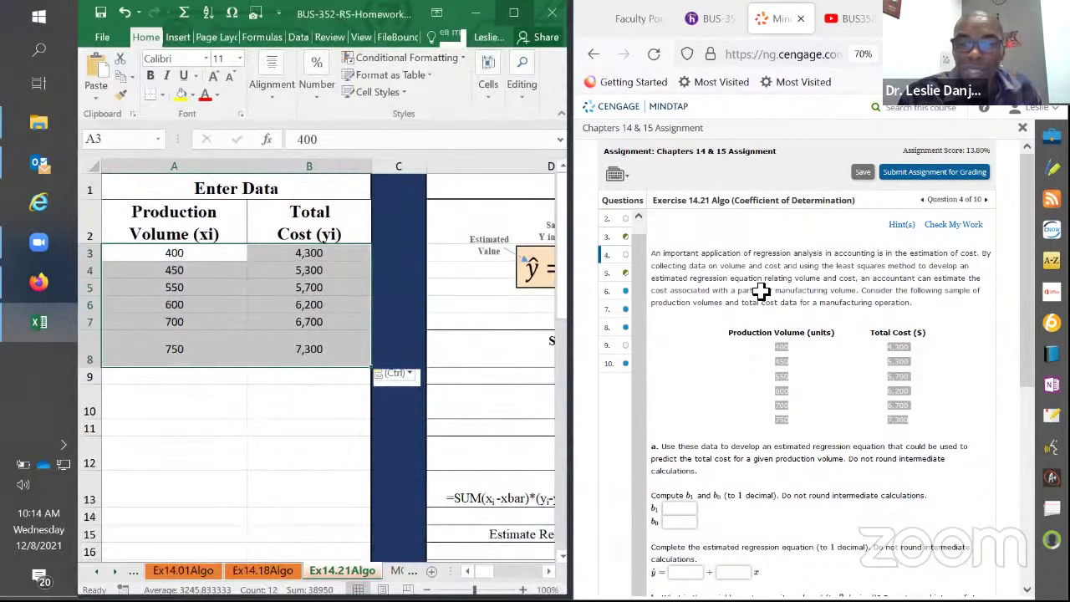
# - Run a Regression on the maximized sheet with Y range B2:B8, X range A2:A8, labels, 95% confidence and output at I13
pyautogui.click(514, 18)
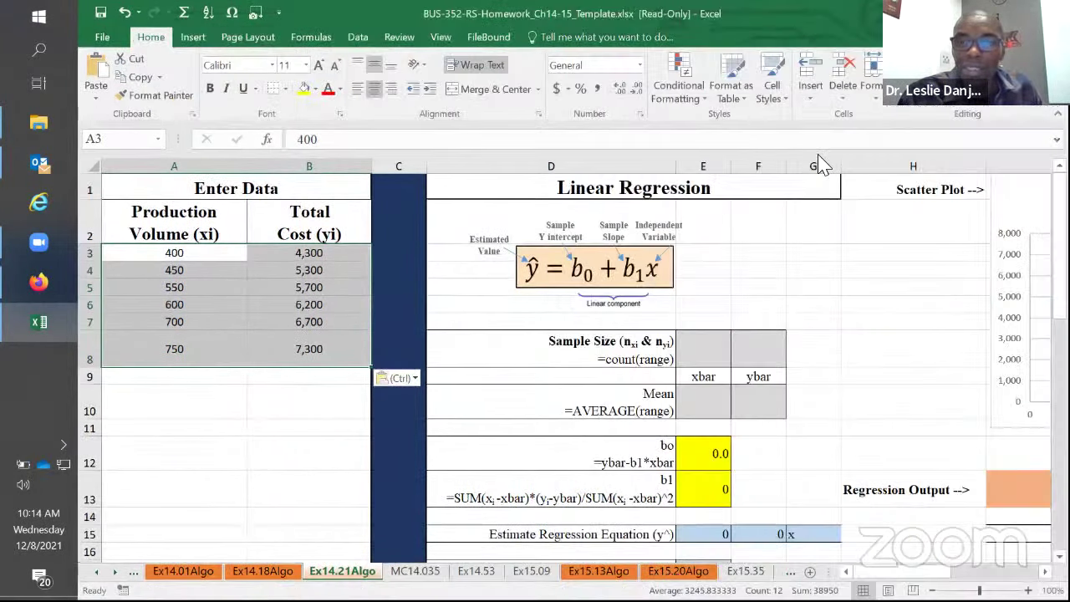
pyautogui.click(358, 37)
pyautogui.click(857, 67)
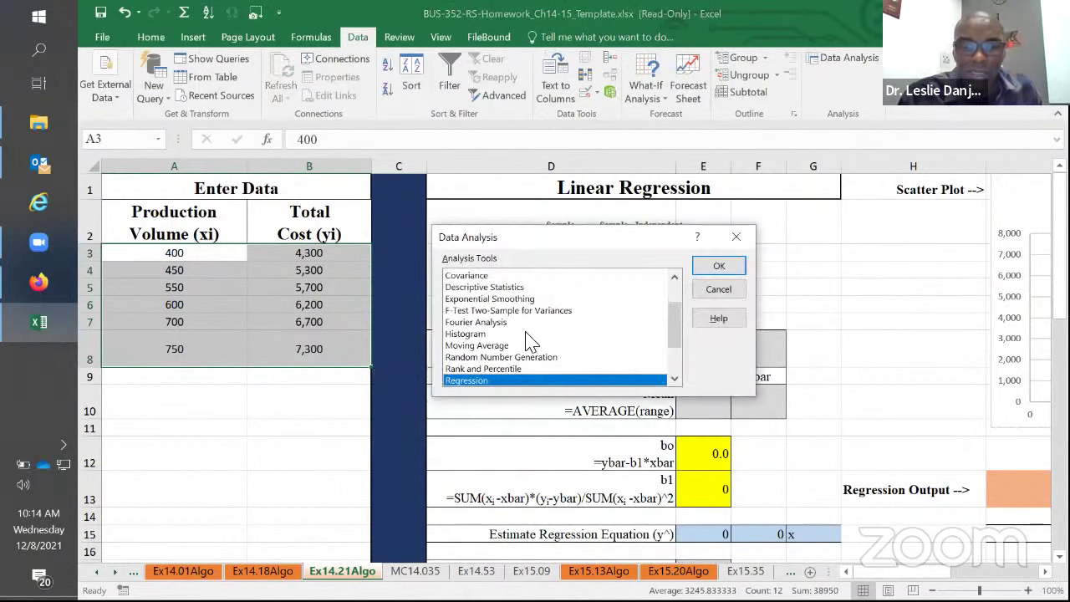
pyautogui.click(719, 267)
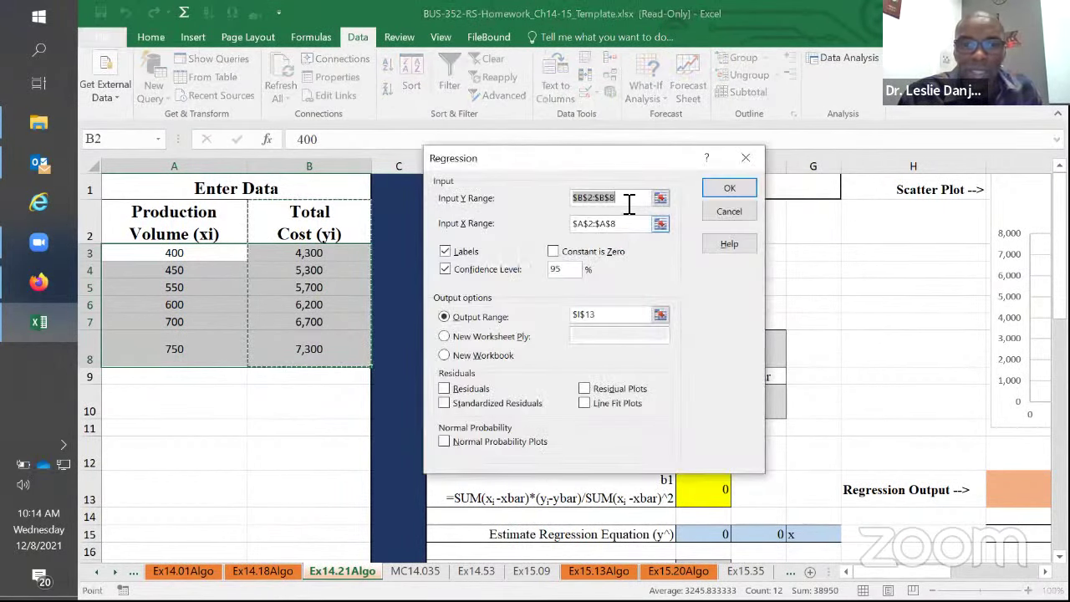
pyautogui.moveTo(322, 232); pyautogui.dragTo(310, 354)
pyautogui.moveTo(623, 223); pyautogui.dragTo(553, 224)
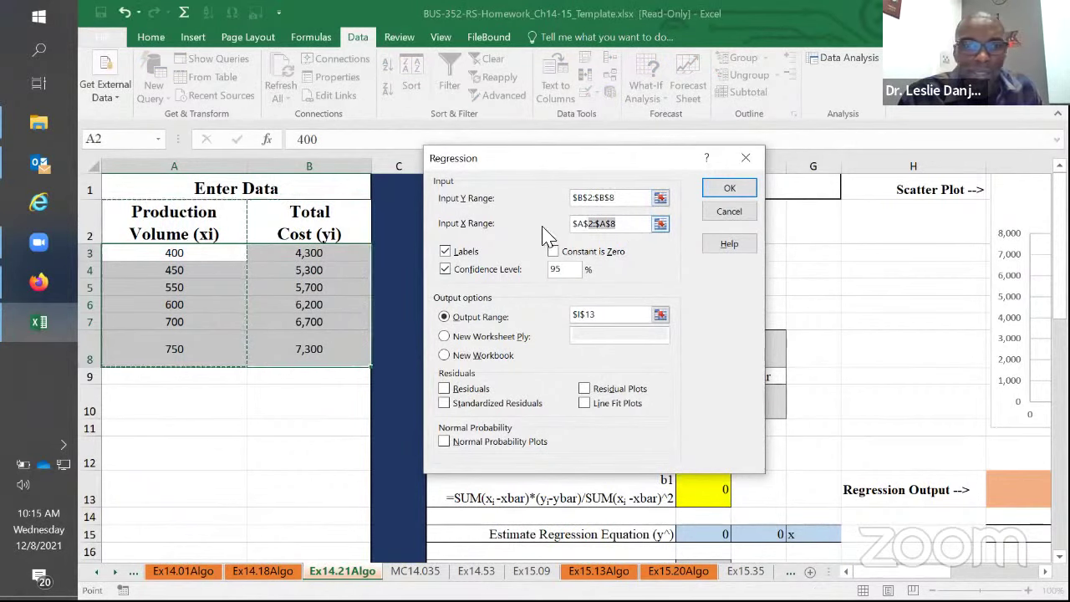
pyautogui.moveTo(207, 234); pyautogui.dragTo(200, 345)
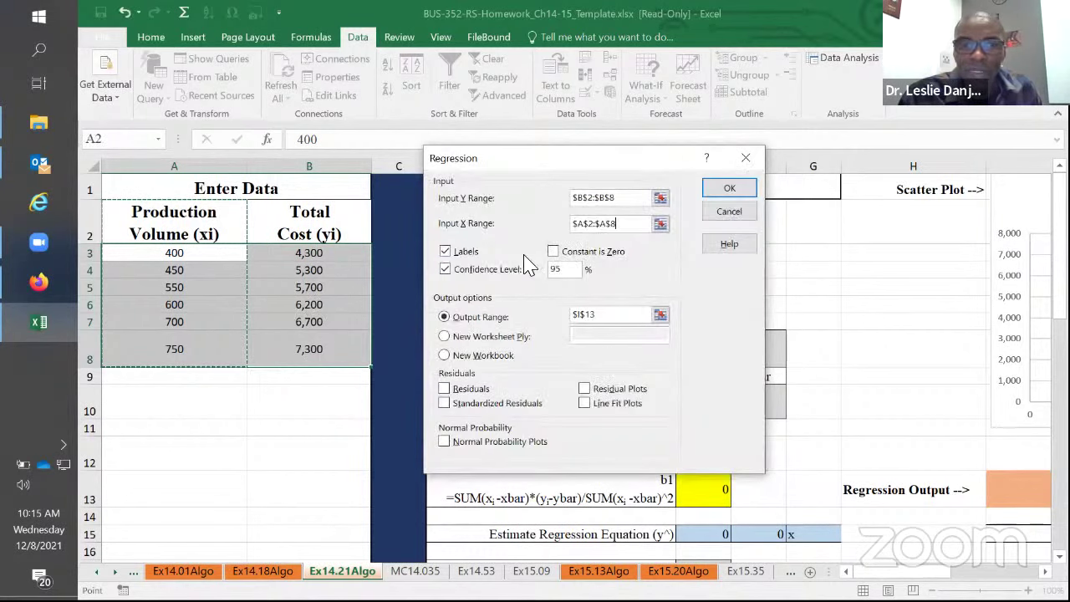
pyautogui.moveTo(607, 316); pyautogui.dragTo(573, 316)
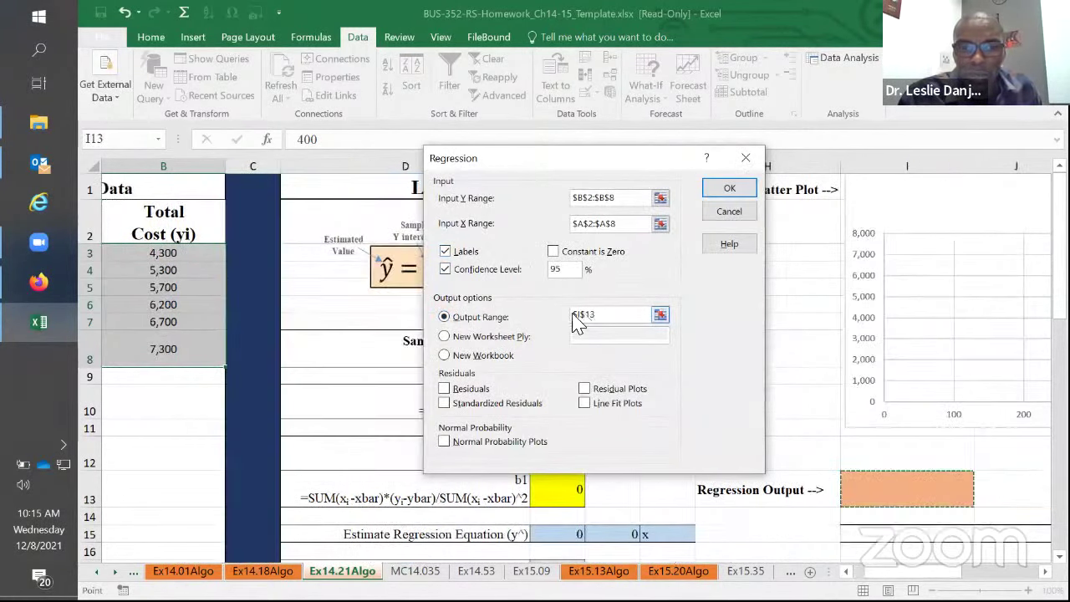
pyautogui.click(898, 505)
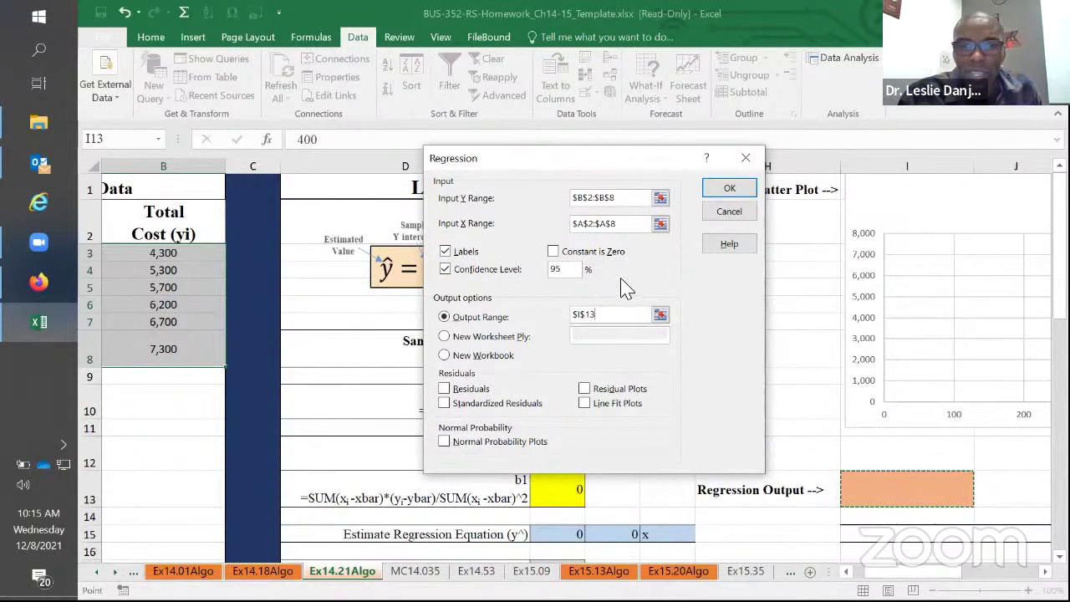
pyautogui.click(717, 191)
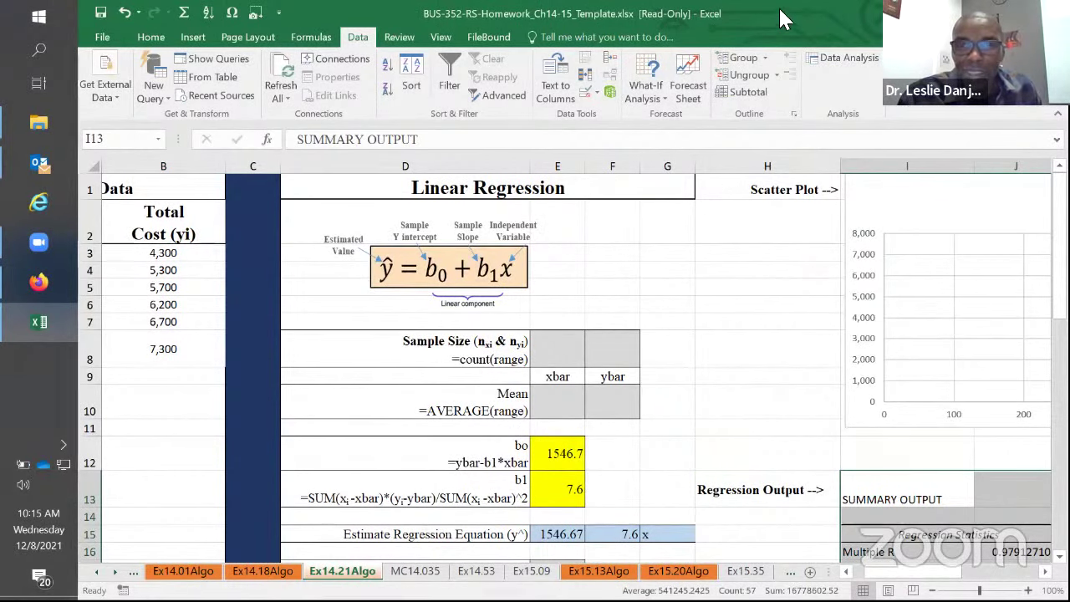
# - Place the workbook beside MindTap and enter 7.6 for b1 and 1546.7 for b0 in part a of question 4
pyautogui.moveTo(778, 8); pyautogui.dragTo(76, 158)
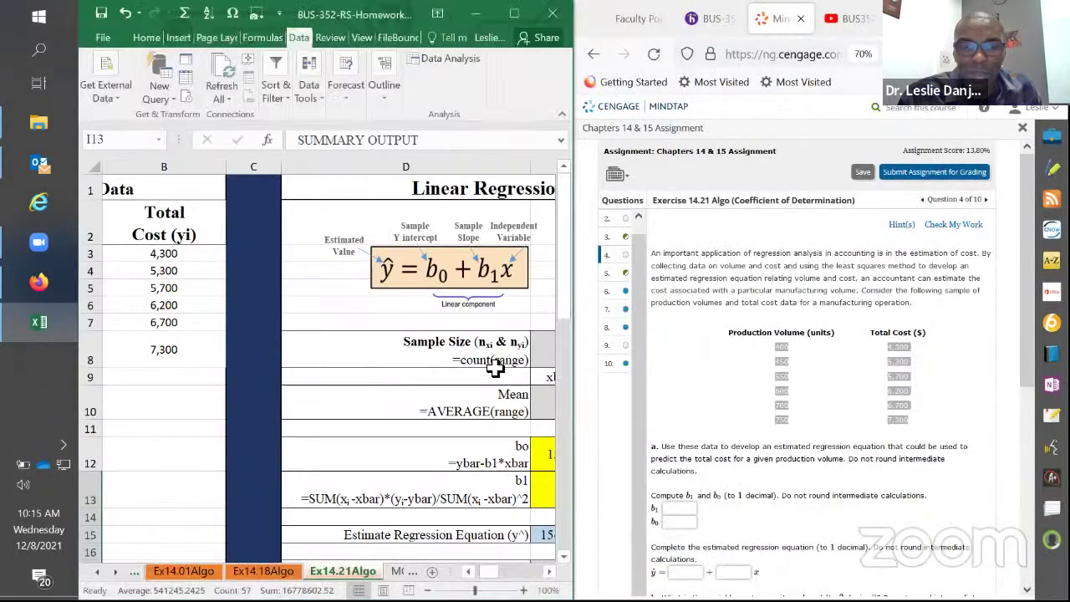
pyautogui.scroll(-1, 498, 370)
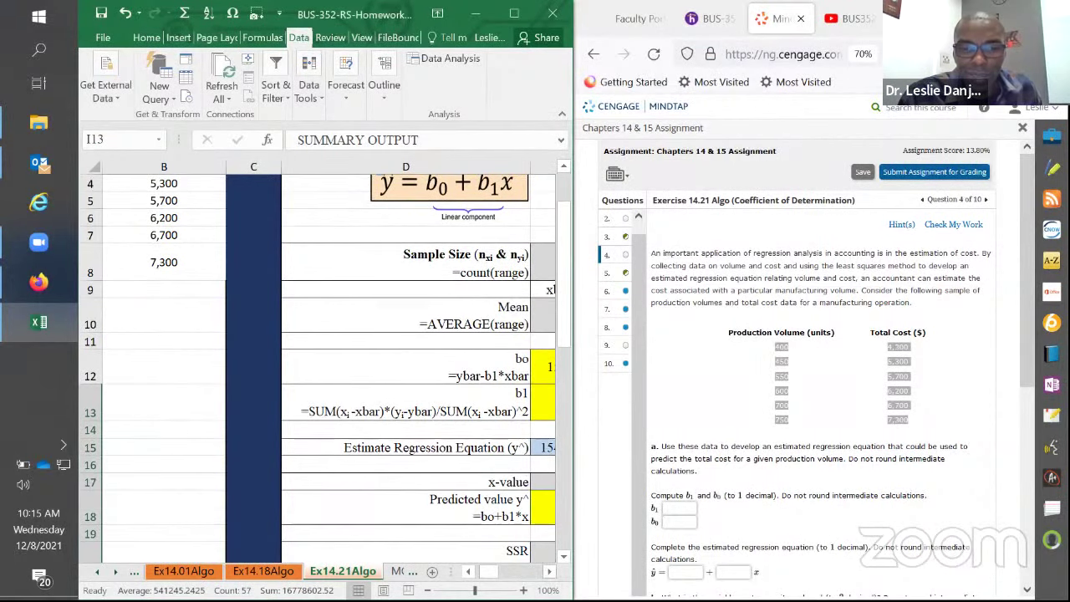
pyautogui.hscroll(5, 526, 552)
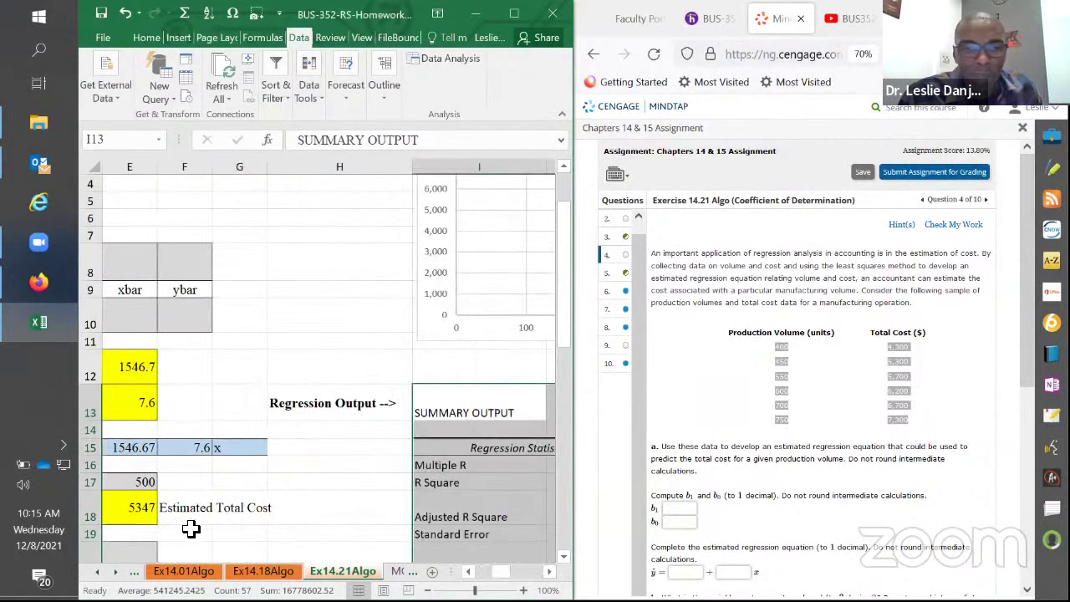
pyautogui.click(107, 570)
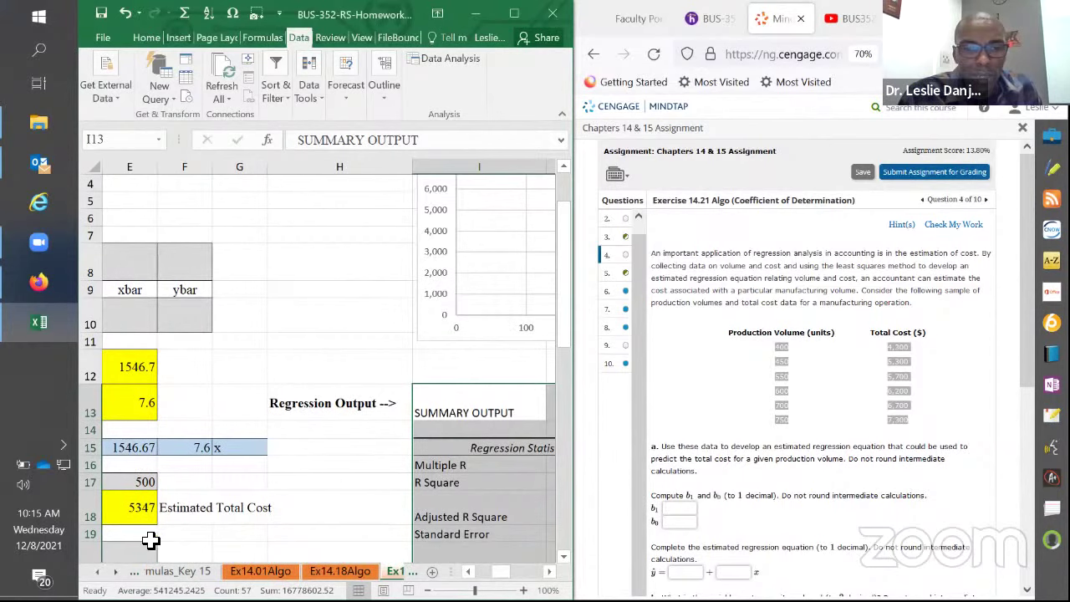
pyautogui.hscroll(-1, 461, 420)
pyautogui.scroll(-3, 461, 421)
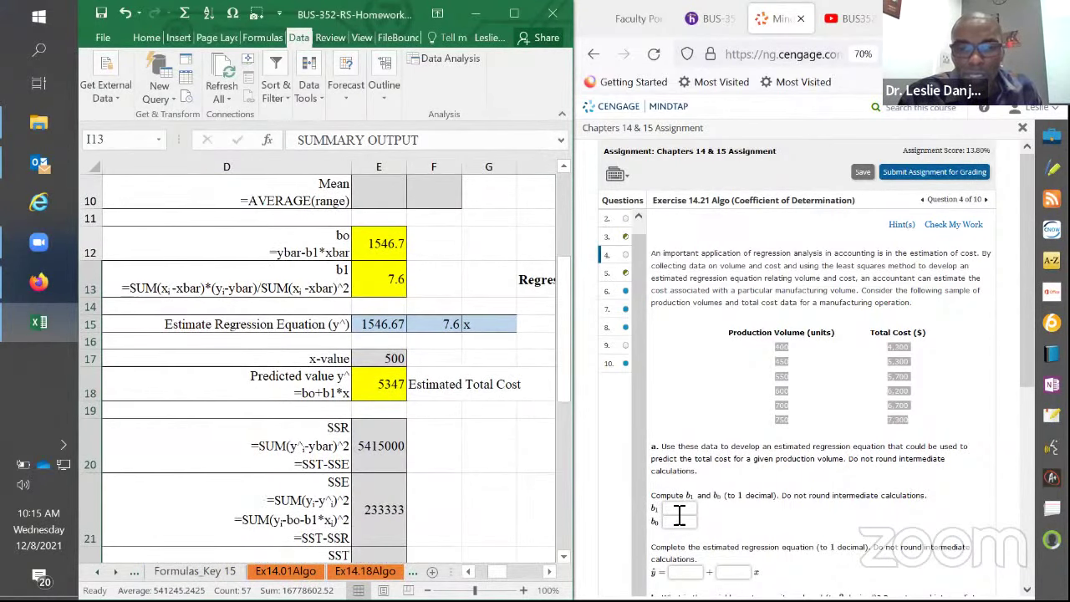
pyautogui.click(680, 508)
pyautogui.scroll(-4, 680, 468)
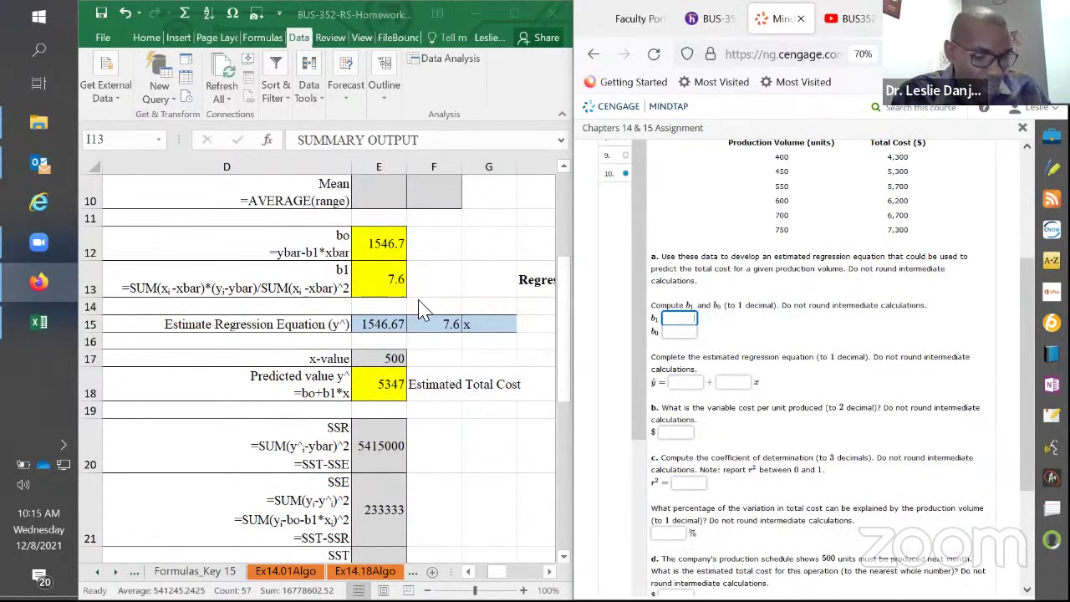
pyautogui.write('7.6')
pyautogui.click(693, 333)
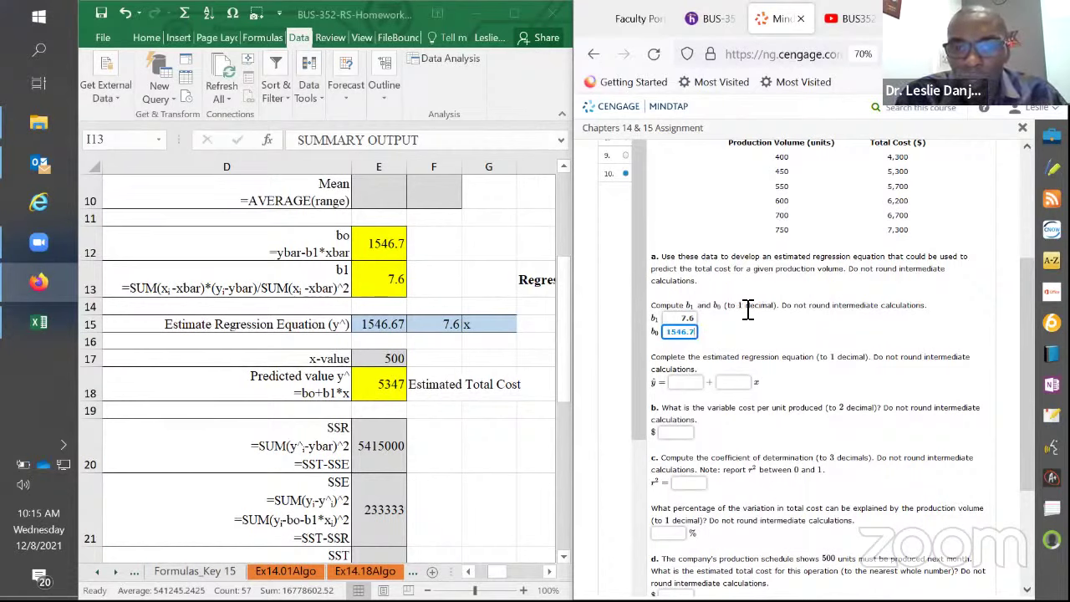
pyautogui.click(780, 322)
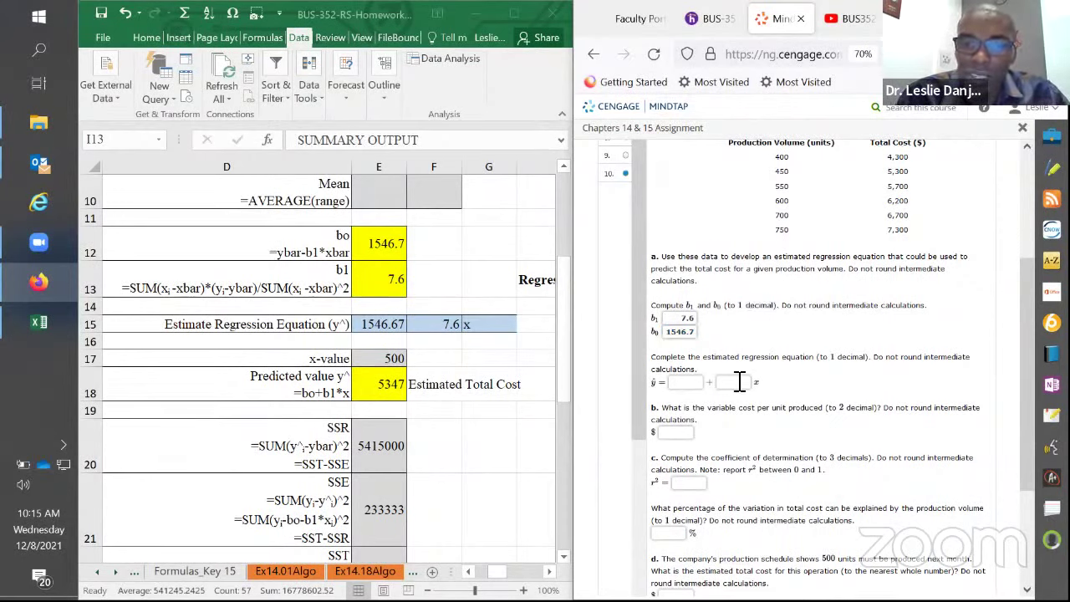
# - Complete the estimated regression equation as 1546.7 + 7.6x and check the work on question 4
pyautogui.click(695, 386)
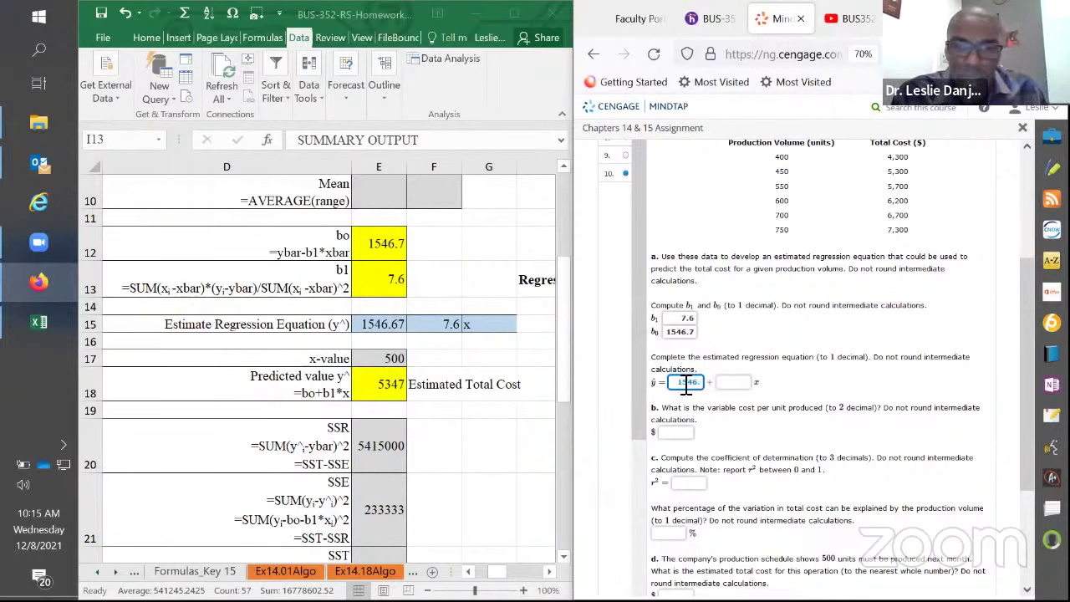
pyautogui.write('1546.7')
pyautogui.click(753, 382)
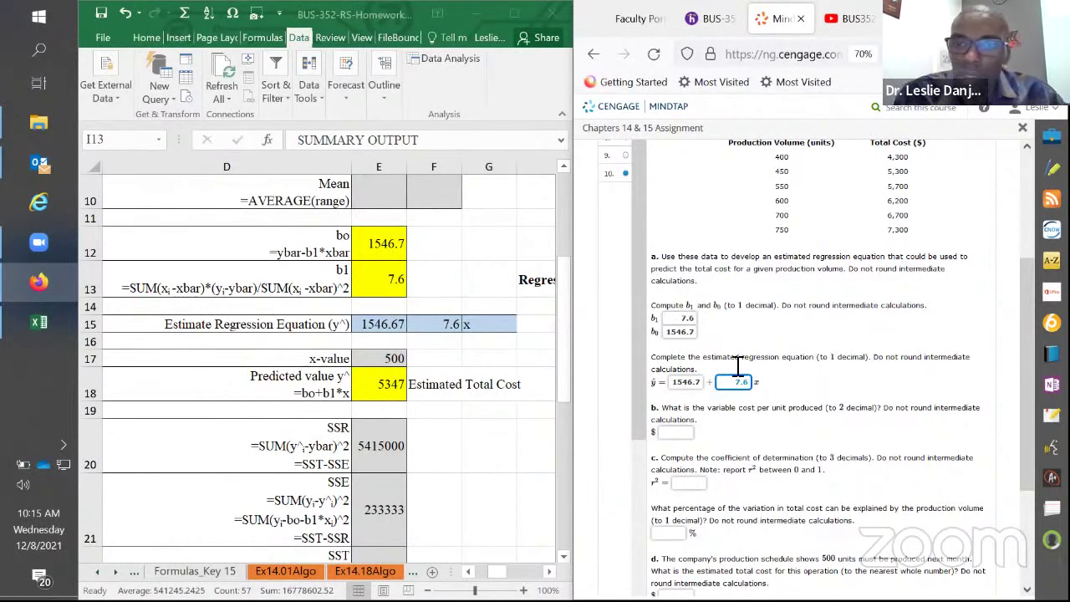
pyautogui.press('Return')
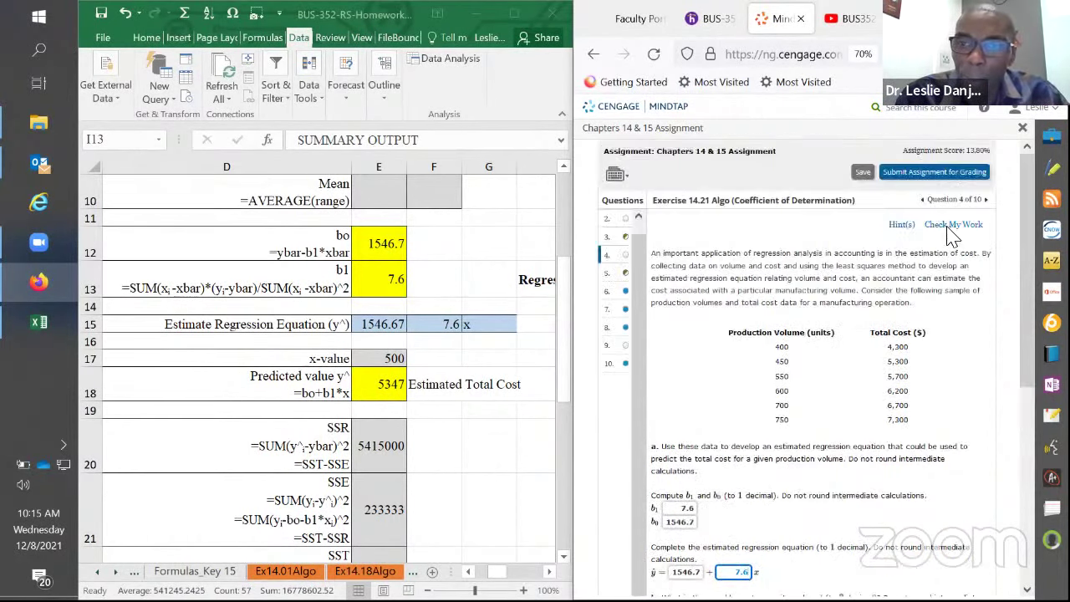
pyautogui.scroll(-3, 786, 371)
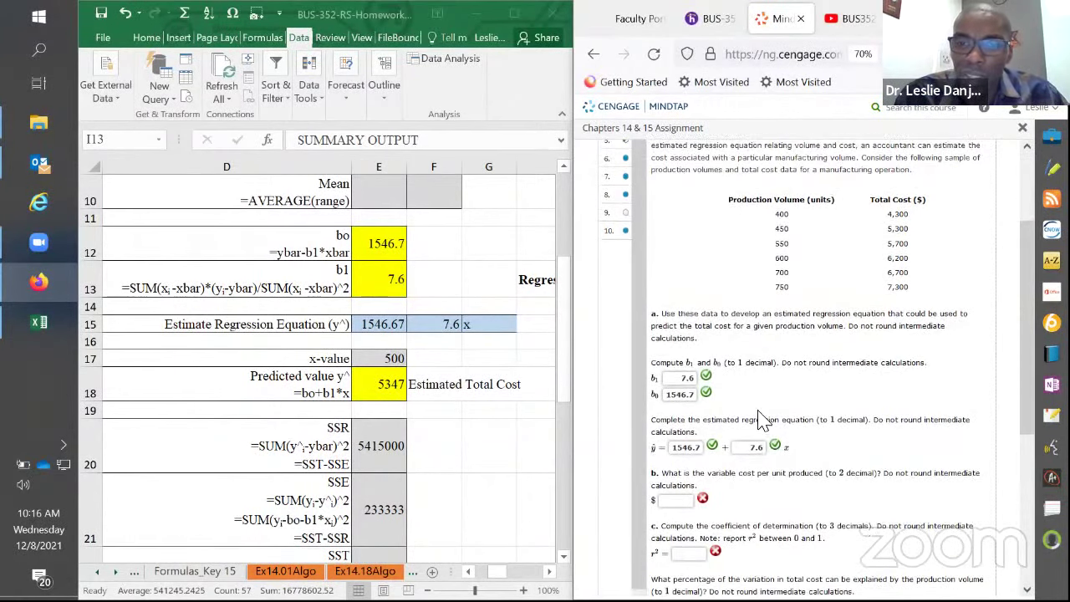
# - Enter 7.6 as the variable cost per unit produced in part b
pyautogui.scroll(-3, 709, 403)
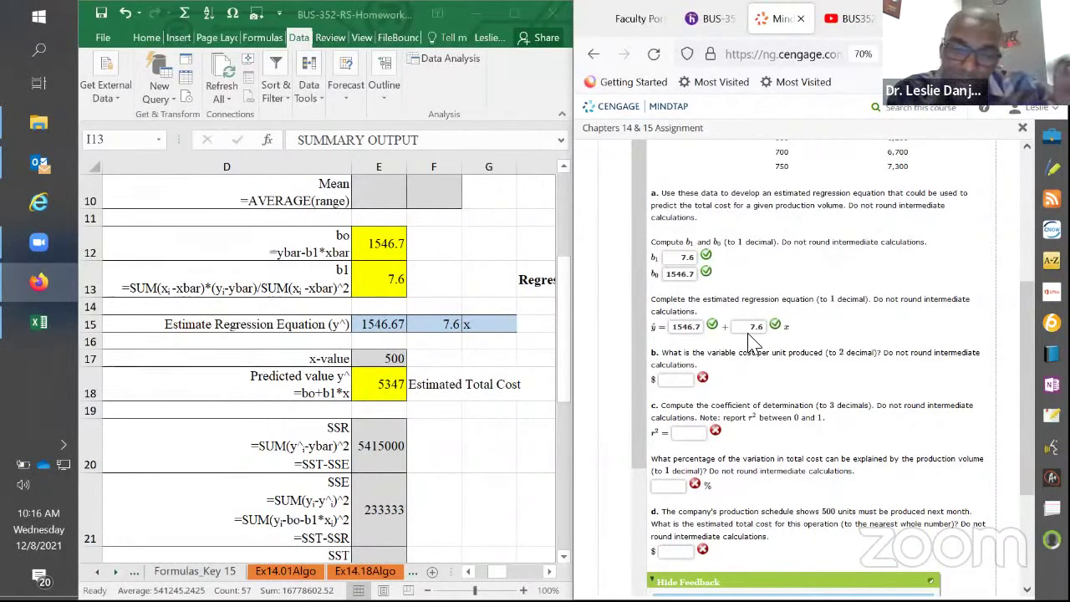
pyautogui.click(693, 382)
pyautogui.write('7.6')
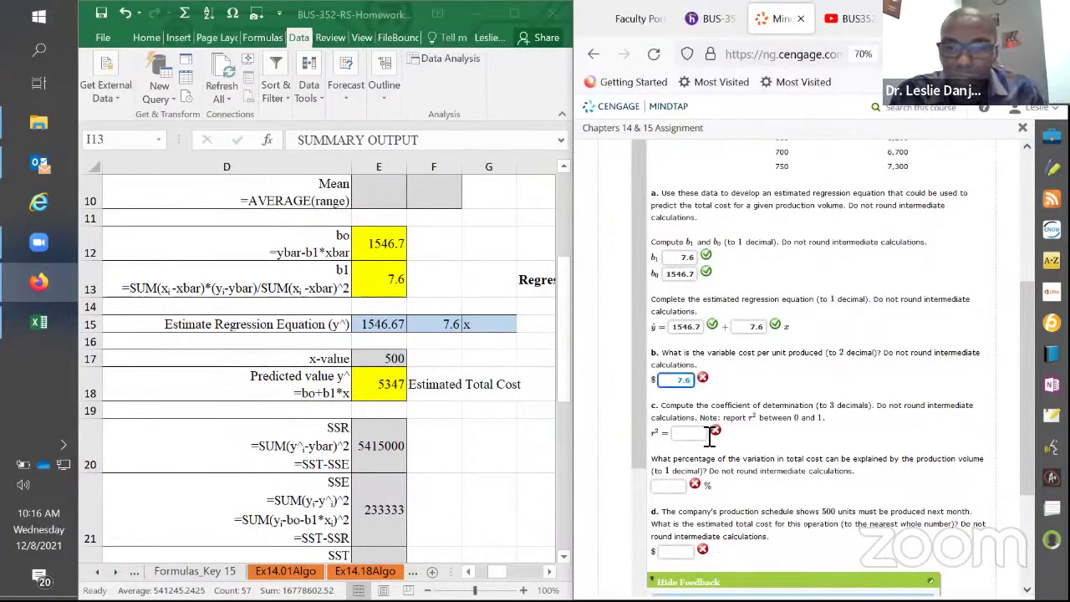
# - In part c, enter .959 as the coefficient of determination and 95.9 as the percentage of variation explained
pyautogui.click(707, 435)
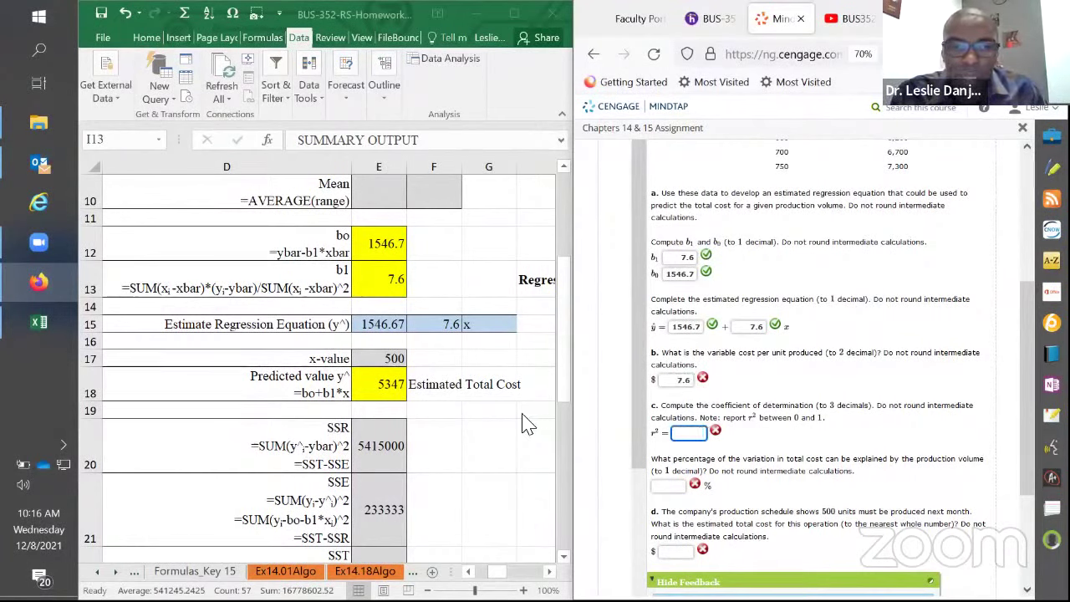
pyautogui.scroll(-2, 525, 415)
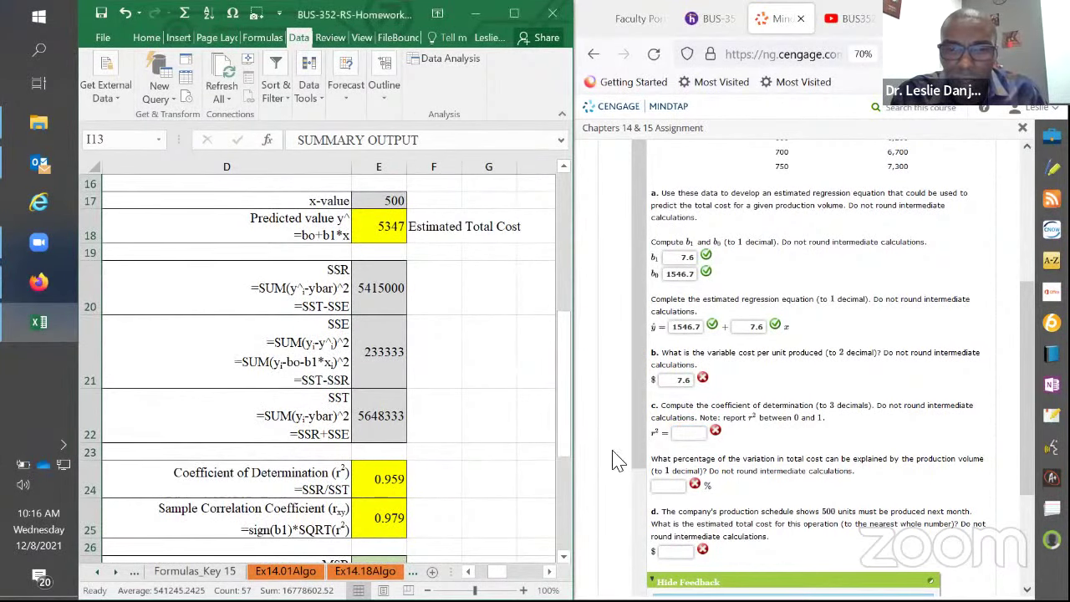
pyautogui.click(702, 433)
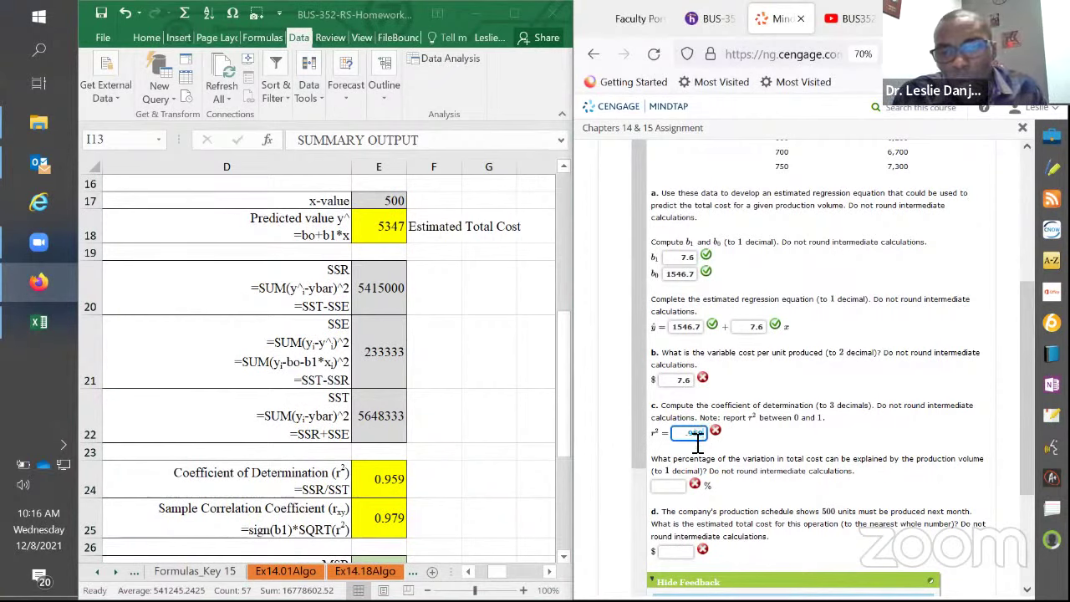
pyautogui.click(699, 440)
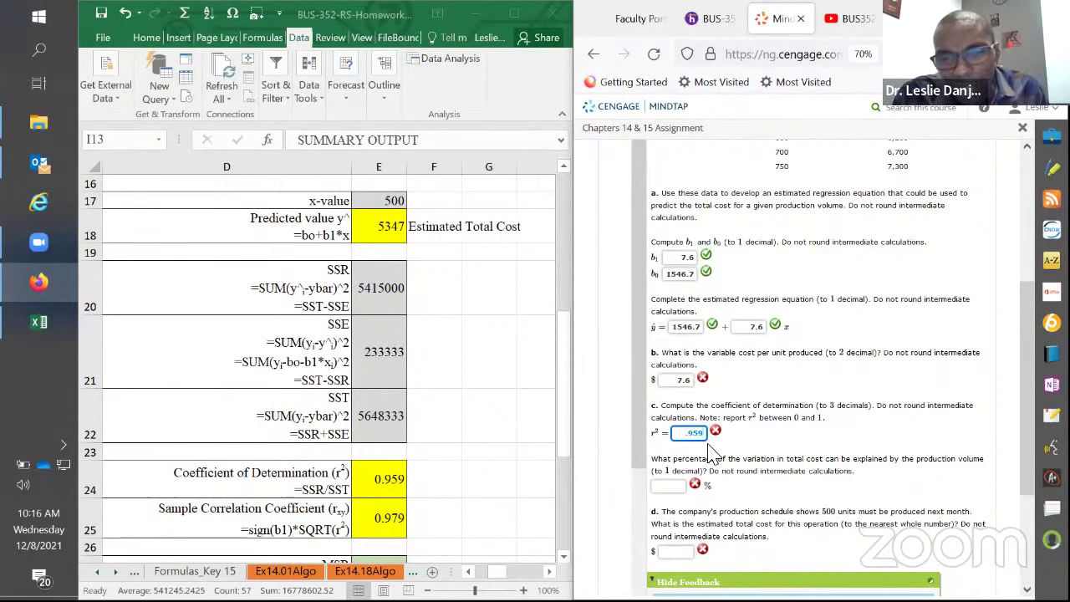
pyautogui.click(675, 487)
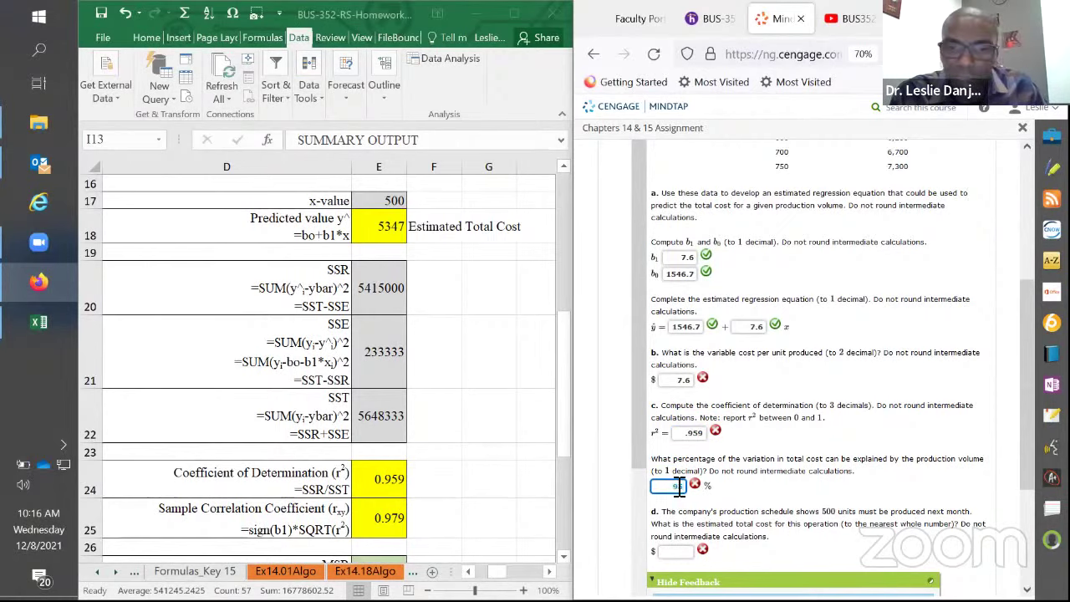
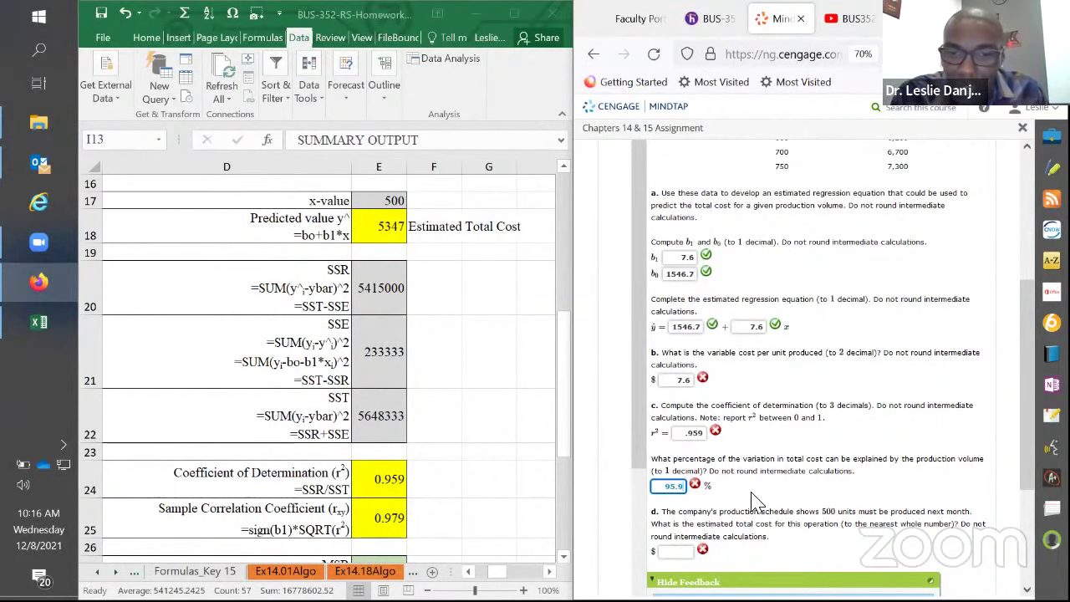
# - Check the work on question 4 again and review the marks for parts b and c
pyautogui.scroll(-3, 948, 535)
pyautogui.click(947, 585)
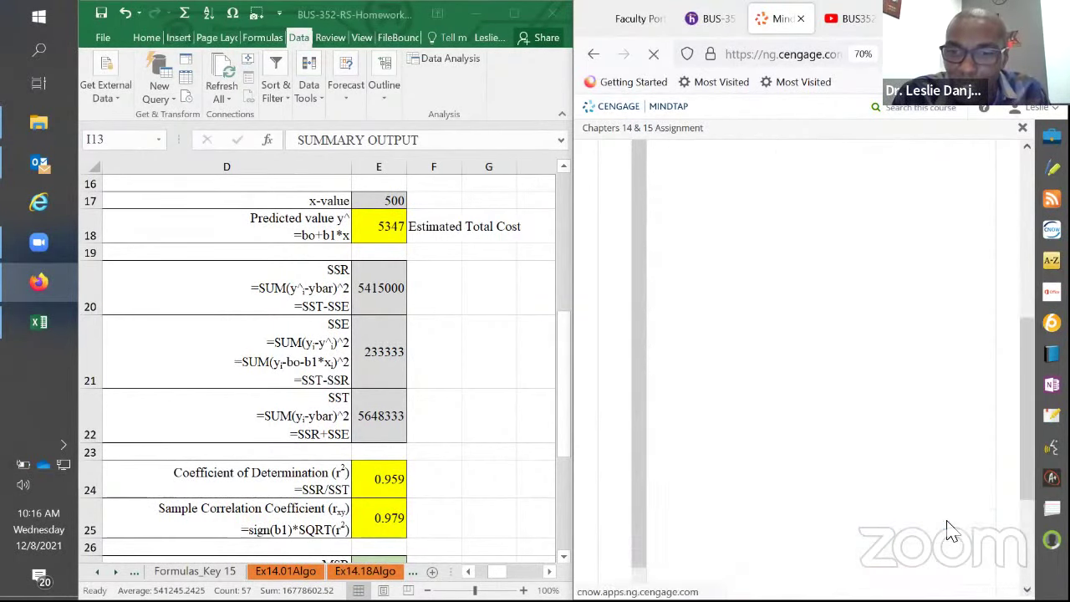
pyautogui.scroll(-5, 949, 535)
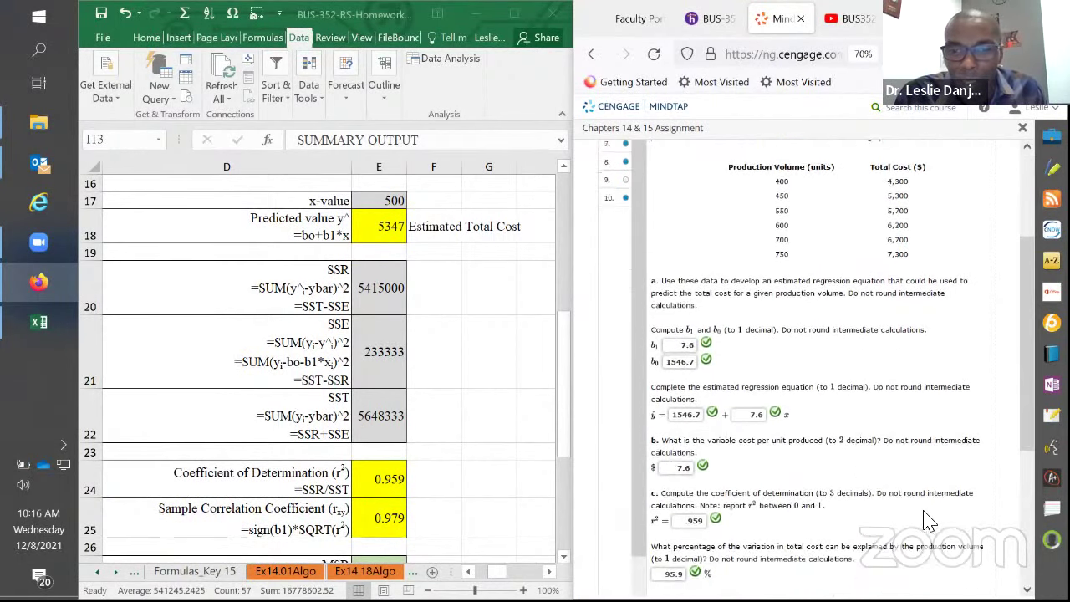
pyautogui.scroll(-2, 689, 458)
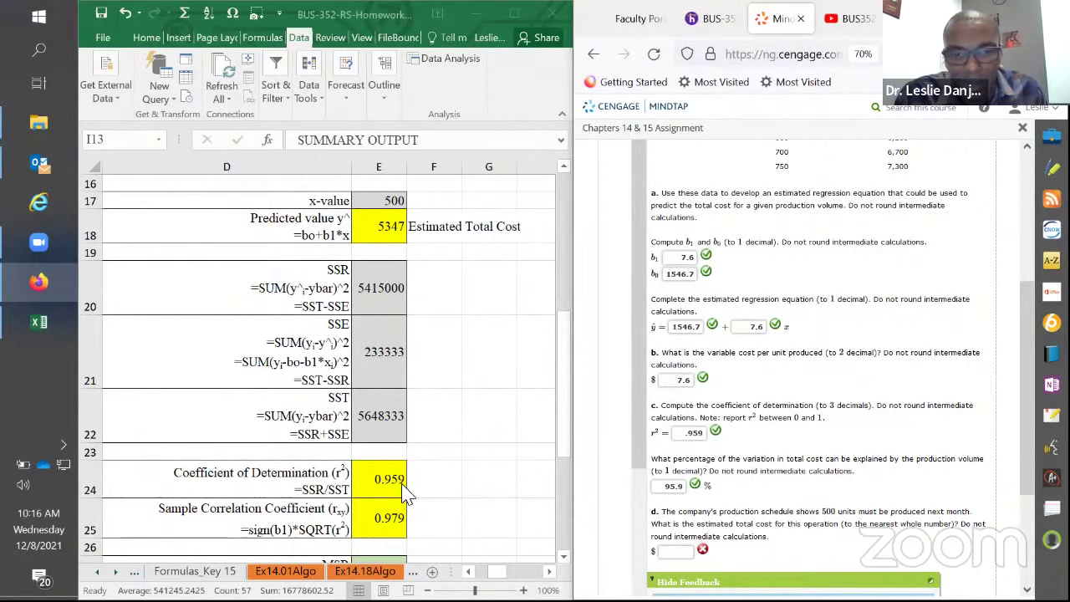
# - In part d, enter 5347, the template's predicted value for 500 units, as the estimated total cost and check the work on question 4
pyautogui.click(681, 556)
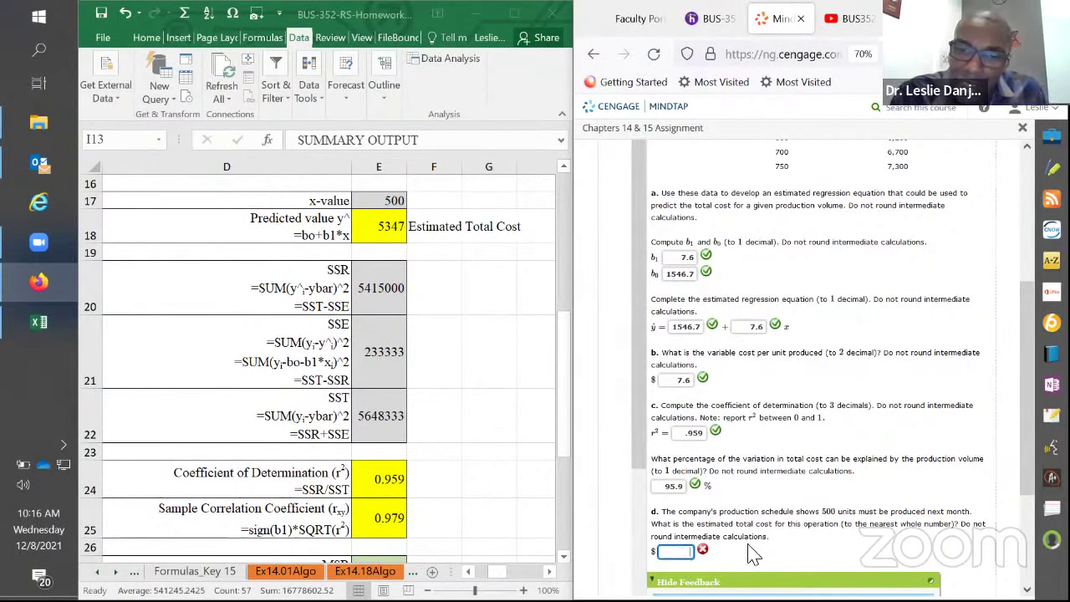
pyautogui.click(829, 522)
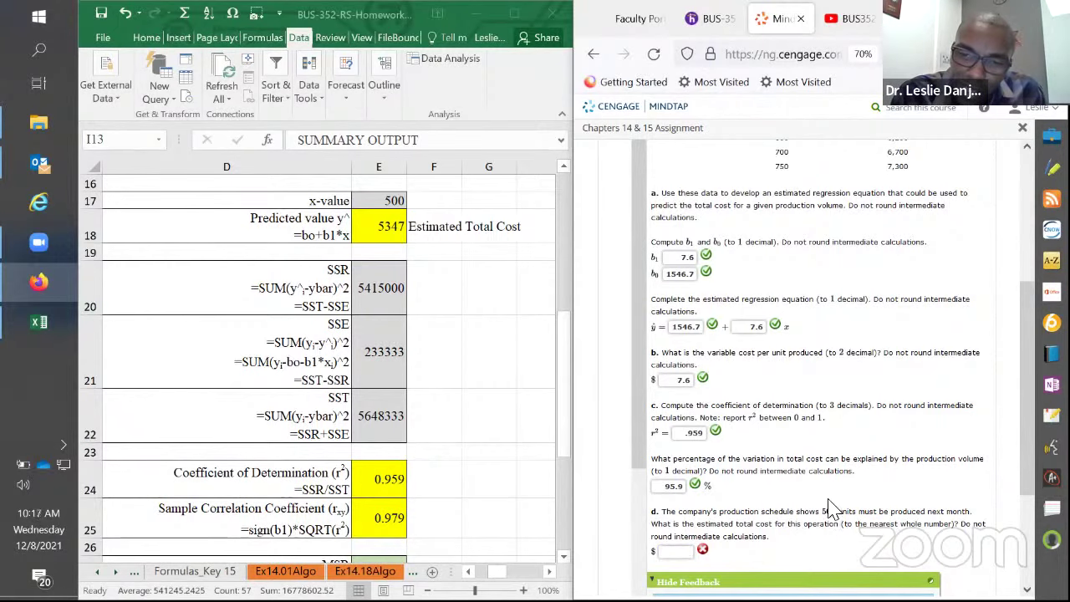
pyautogui.click(387, 201)
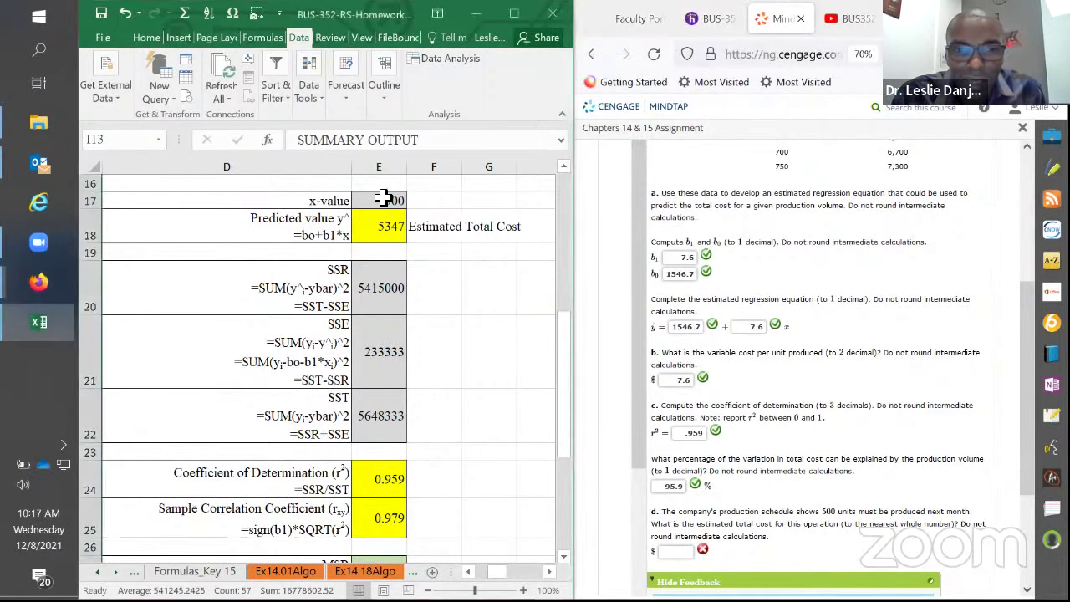
pyautogui.press('F2')
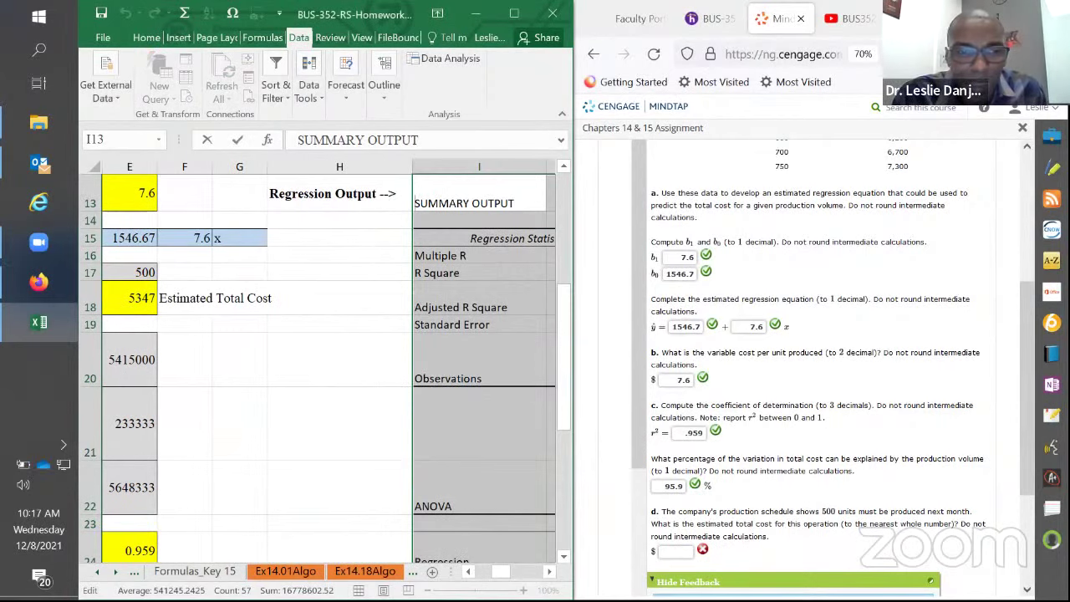
pyautogui.hscroll(-3, 471, 535)
pyautogui.click(393, 276)
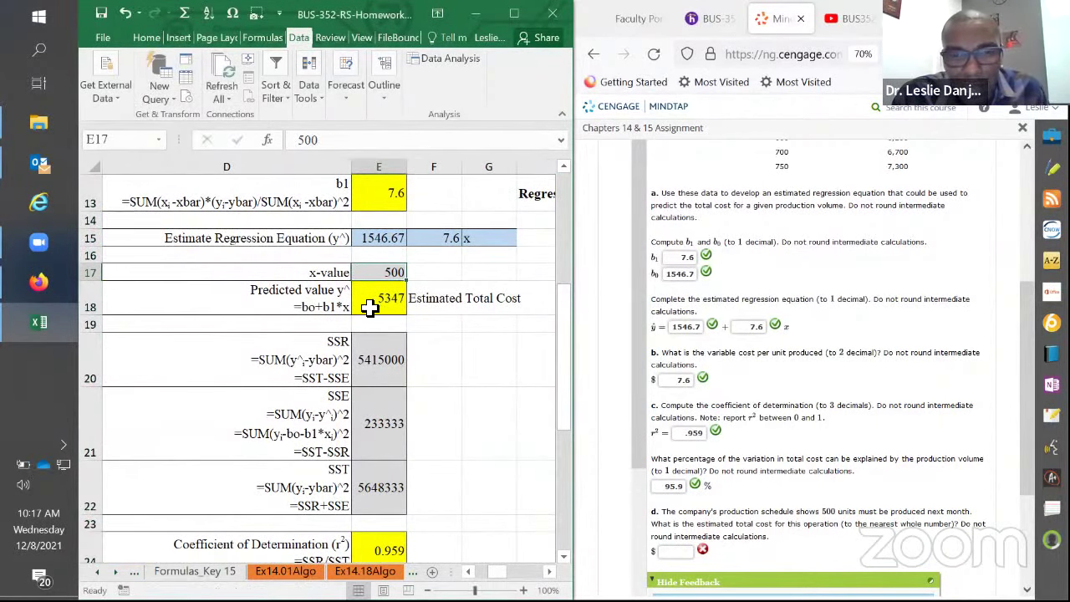
pyautogui.click(677, 553)
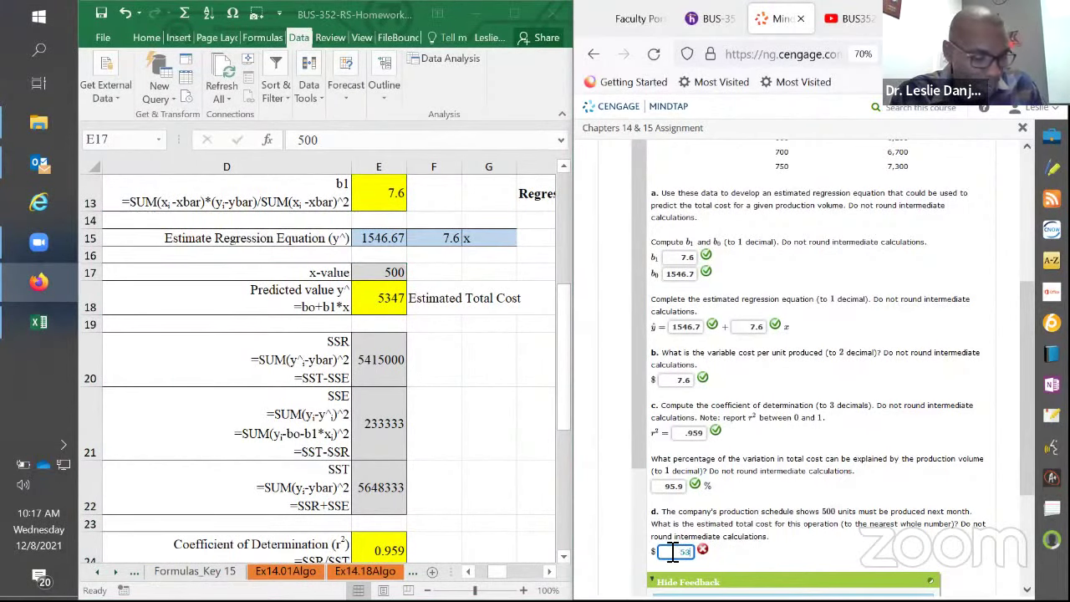
pyautogui.write('5347')
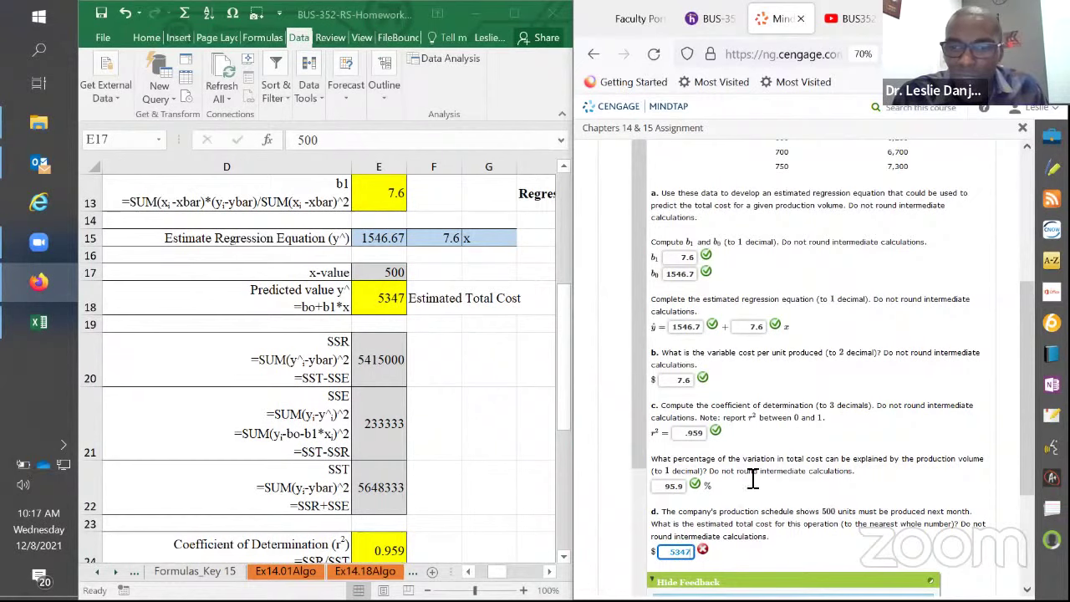
pyautogui.scroll(-3, 752, 478)
pyautogui.click(953, 513)
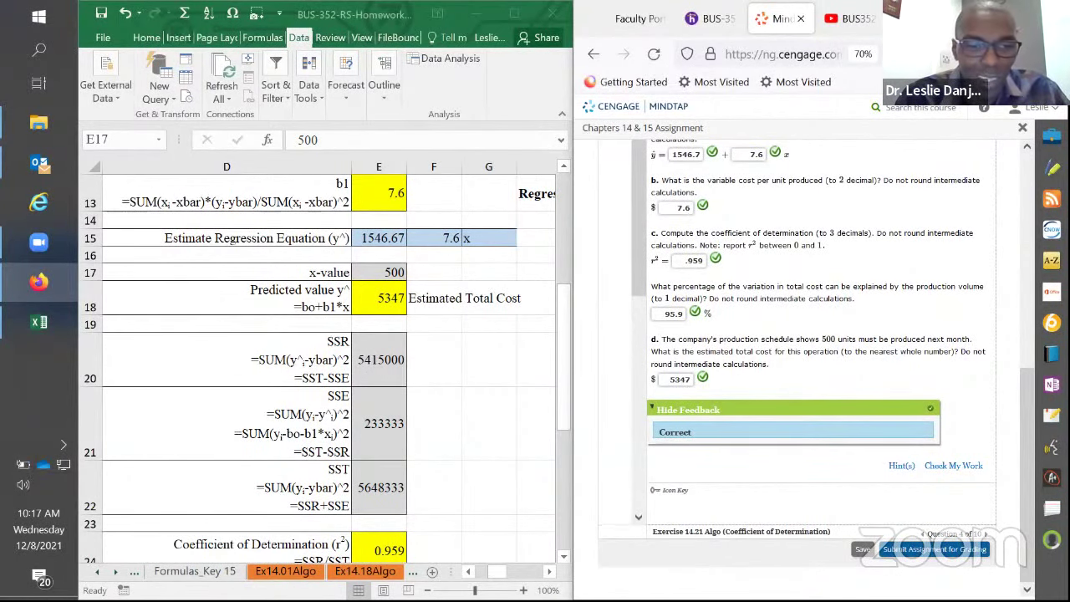
# - Switch to the homework template workbook and open the MC14.035 sheet
pyautogui.hotkey('alt', 'Tab')
pyautogui.scroll(-2, 271, 571)
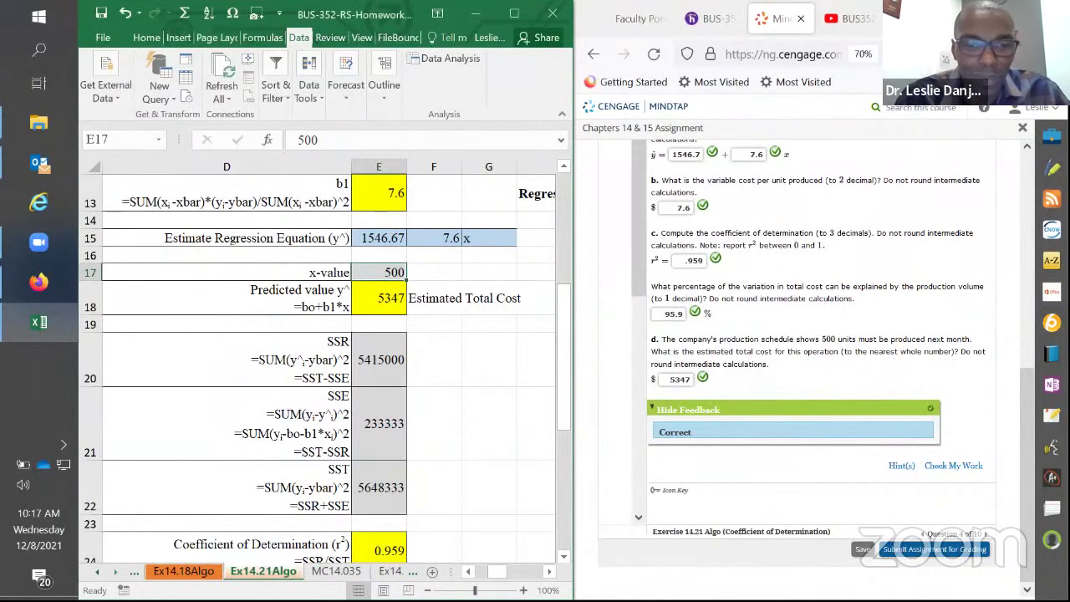
pyautogui.click(257, 571)
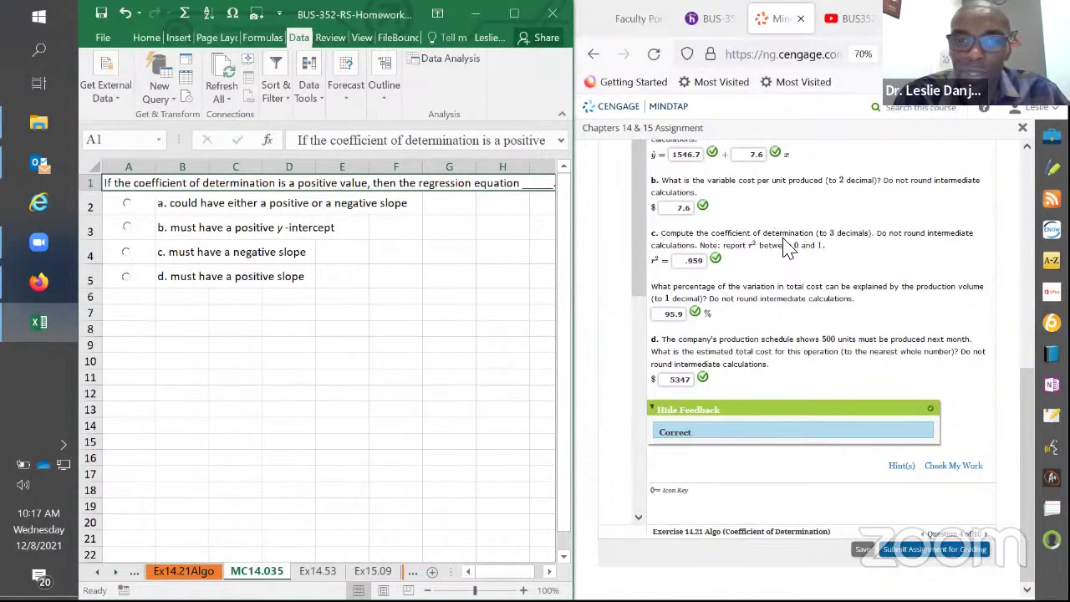
# - Open question 2 of the assignment, answer "could have either a positive or a negative slope" and check the work
pyautogui.scroll(10, 786, 242)
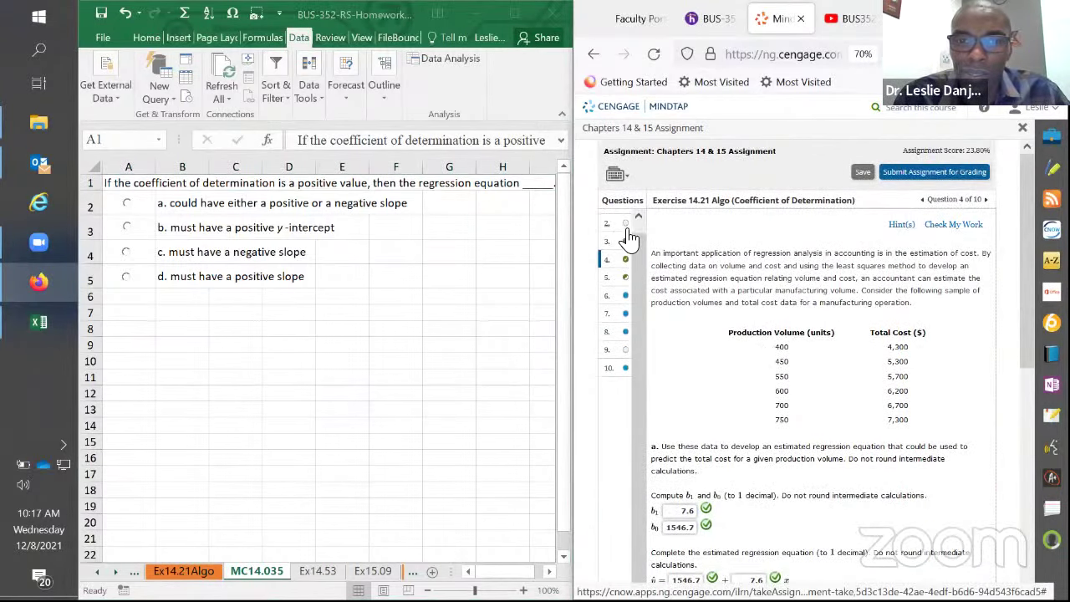
pyautogui.click(621, 236)
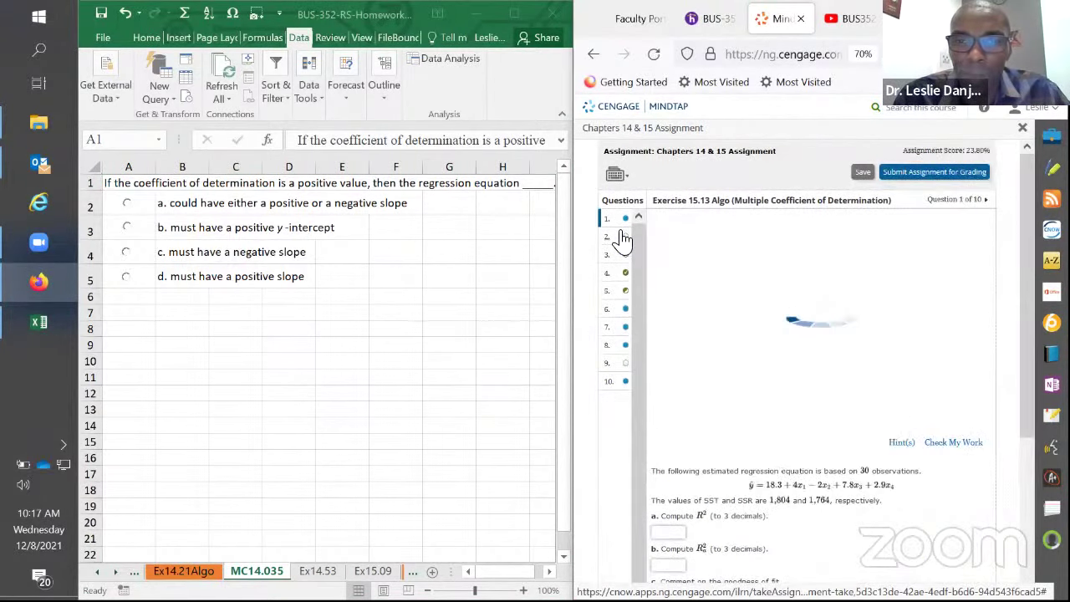
pyautogui.click(622, 238)
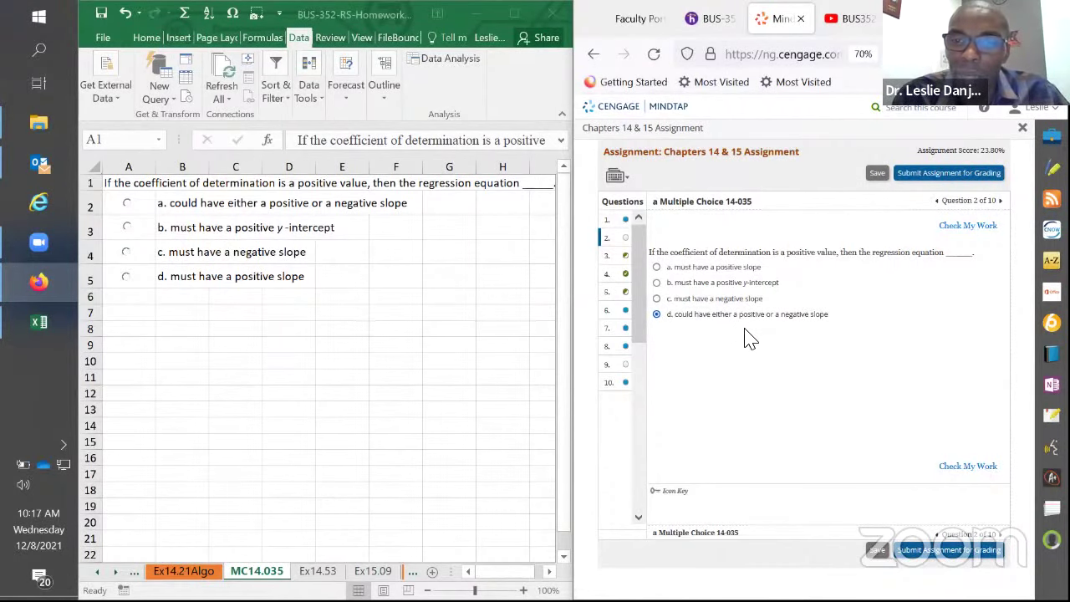
pyautogui.click(953, 473)
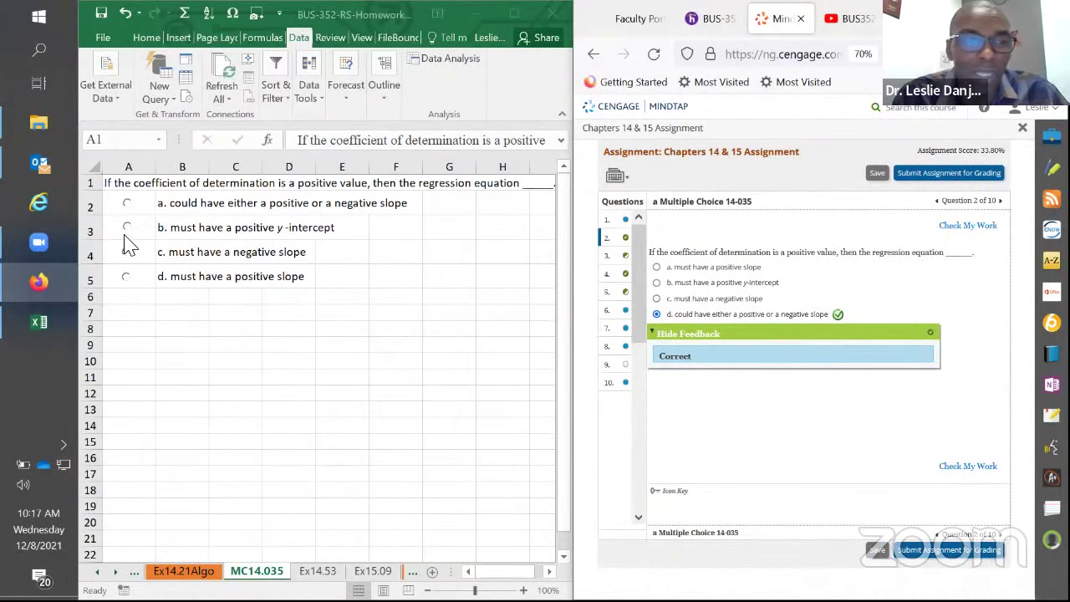
# - On the MC14.035 sheet, mark option a, "could have either a positive or a negative slope", and colour its text red
pyautogui.click(127, 207)
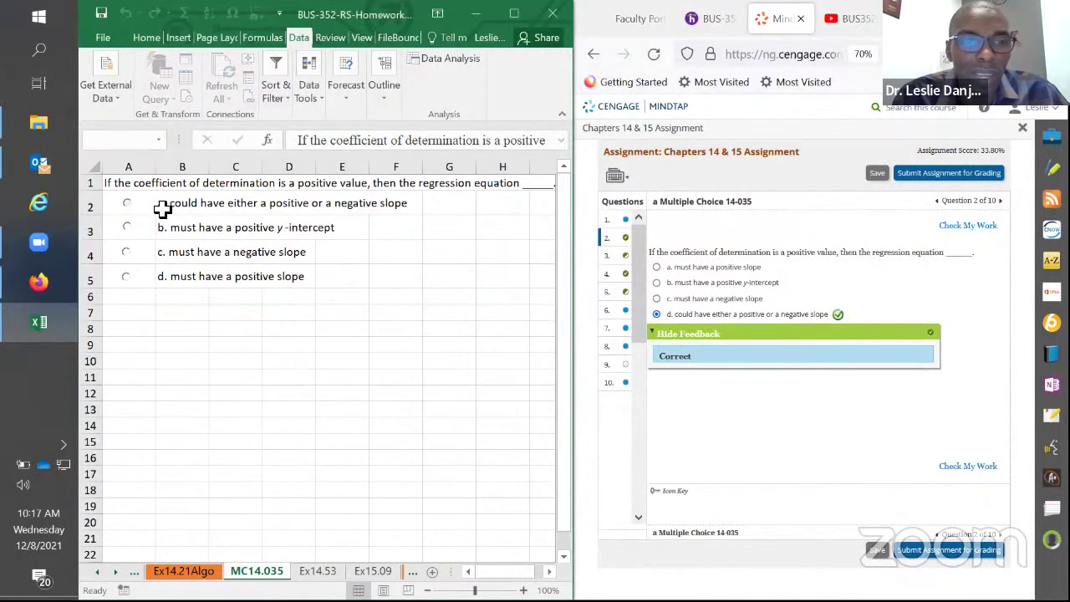
pyautogui.click(162, 209)
pyautogui.click(147, 38)
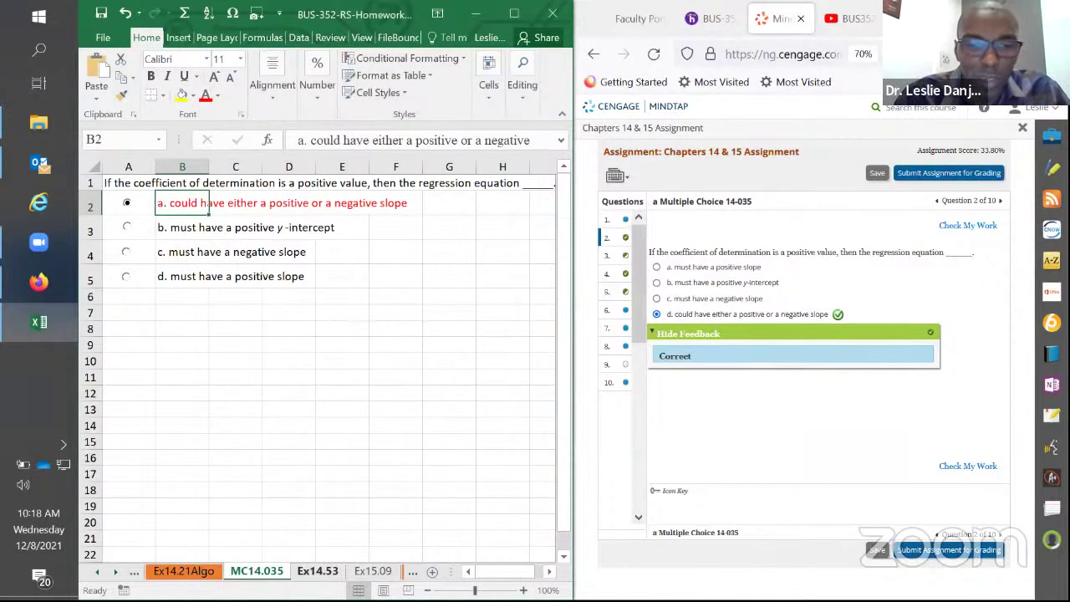
# - Open the Ex14.53 sheet in the template and bring up the matching Exercise 14.53 in the assignment, question 10
pyautogui.click(318, 571)
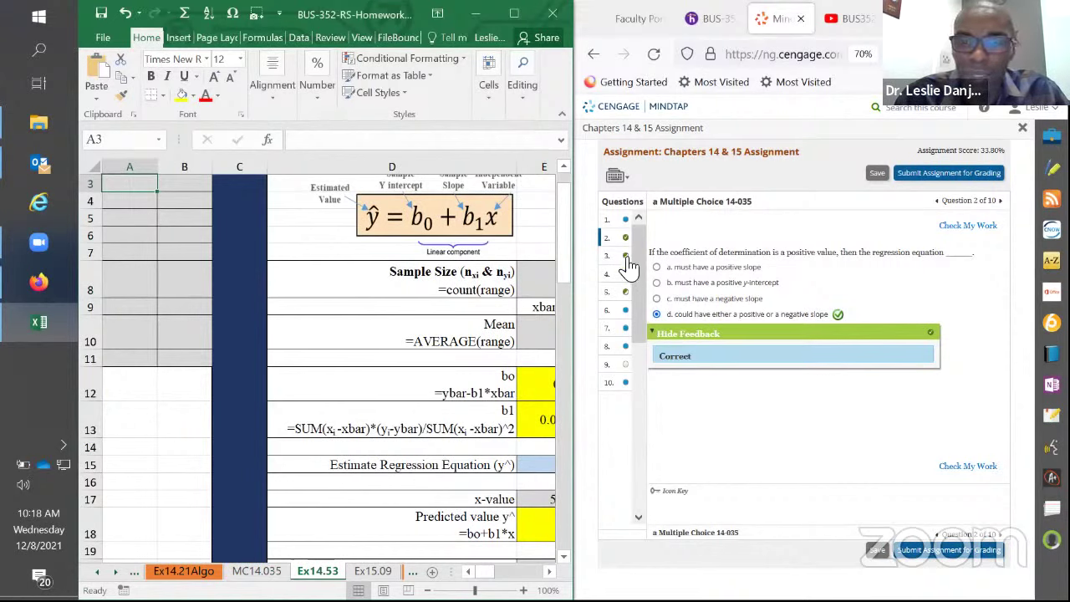
pyautogui.click(621, 221)
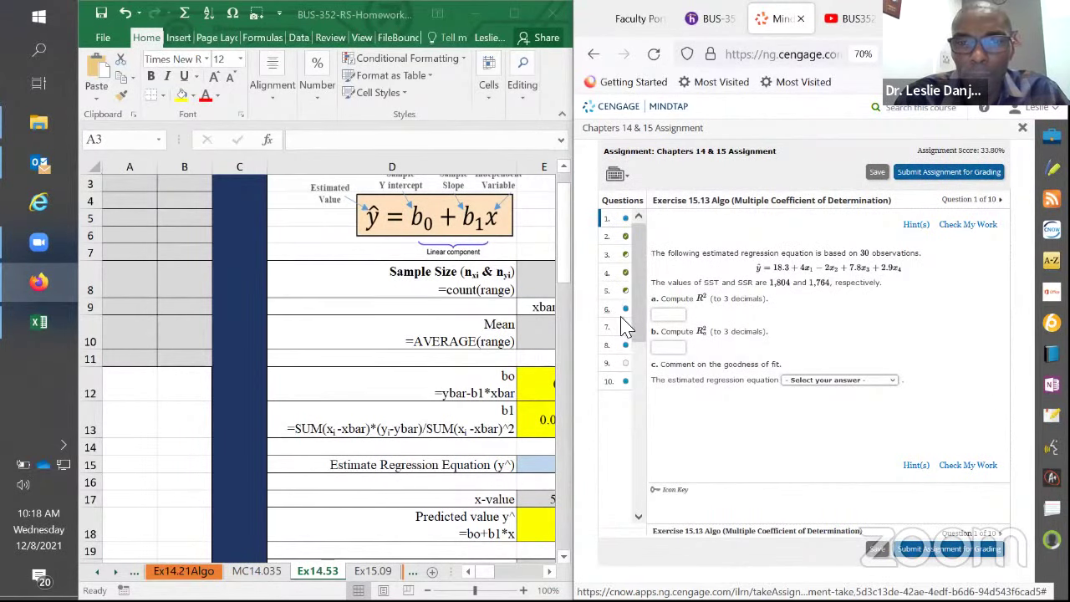
pyautogui.click(624, 311)
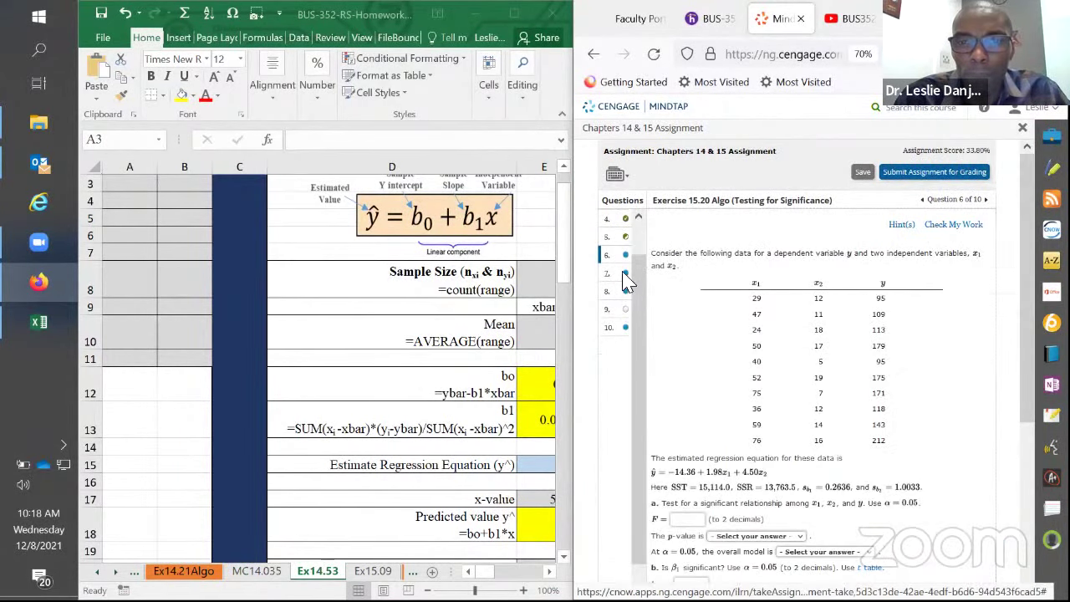
pyautogui.click(624, 275)
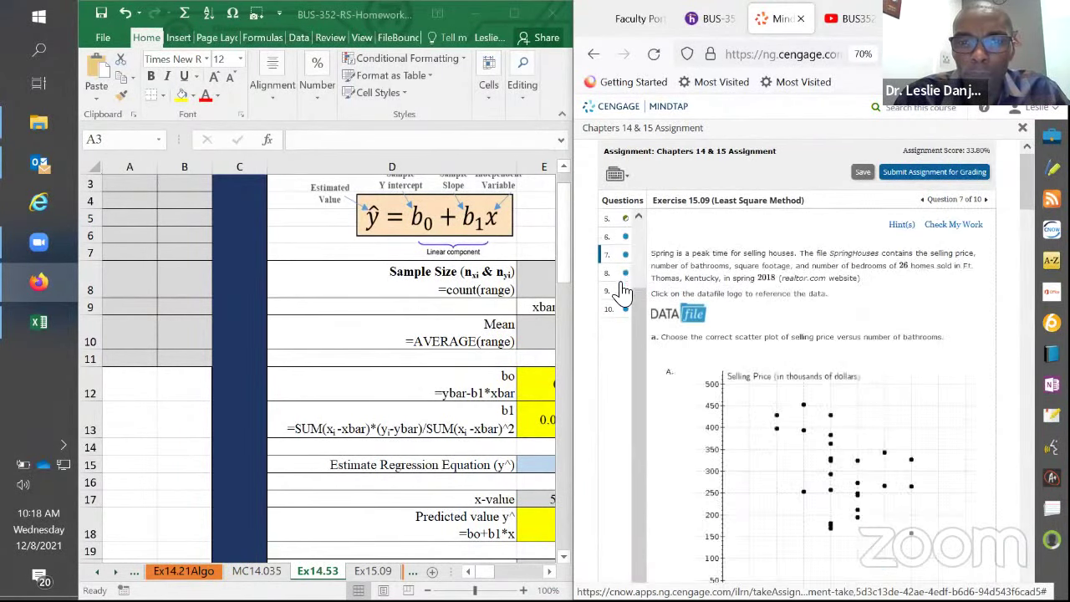
pyautogui.click(624, 275)
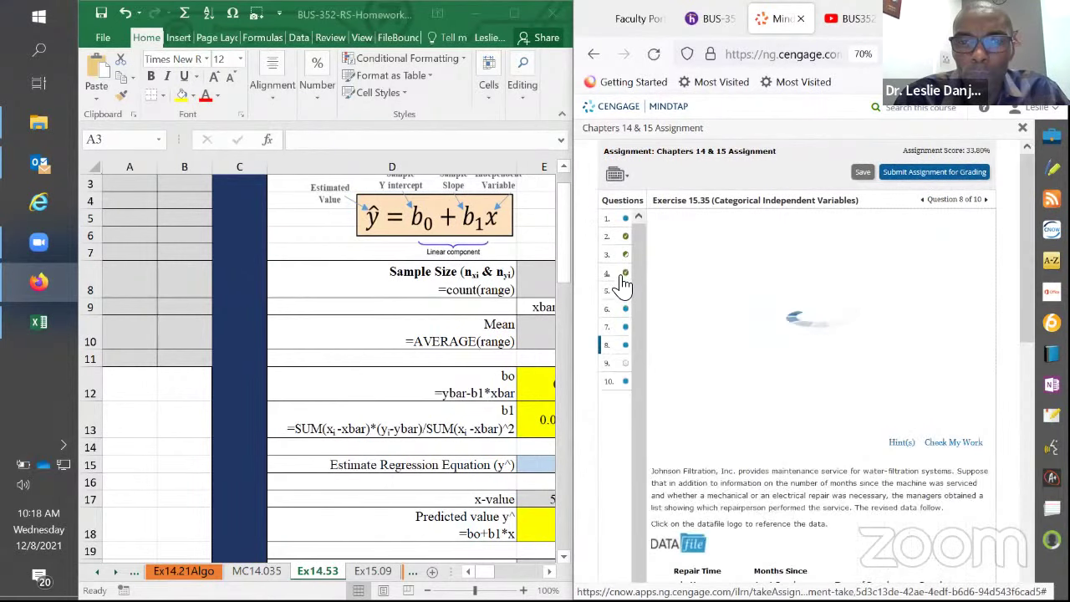
pyautogui.click(624, 276)
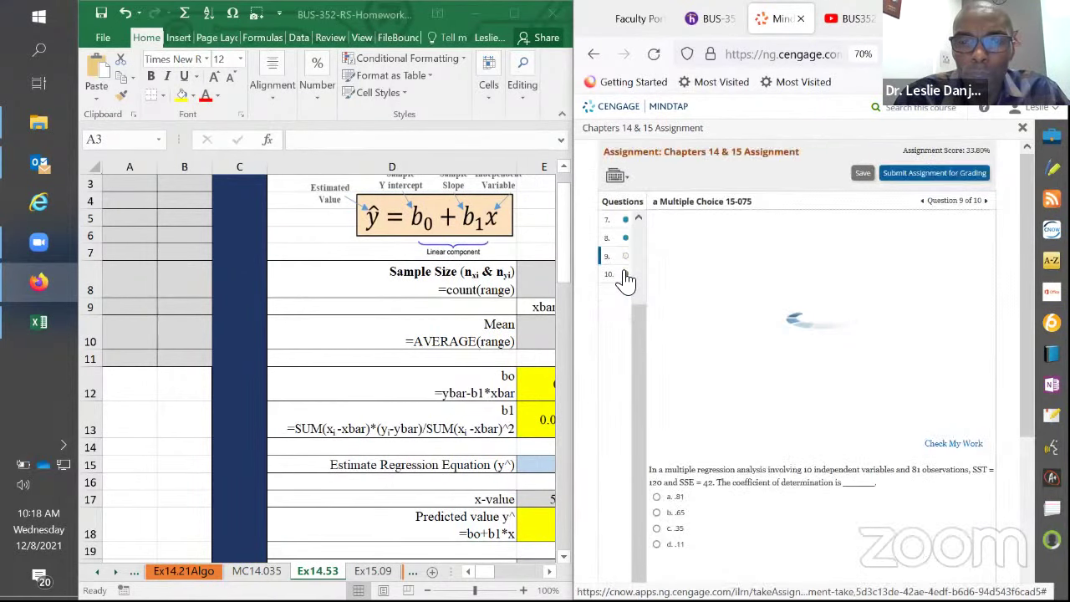
pyautogui.click(624, 275)
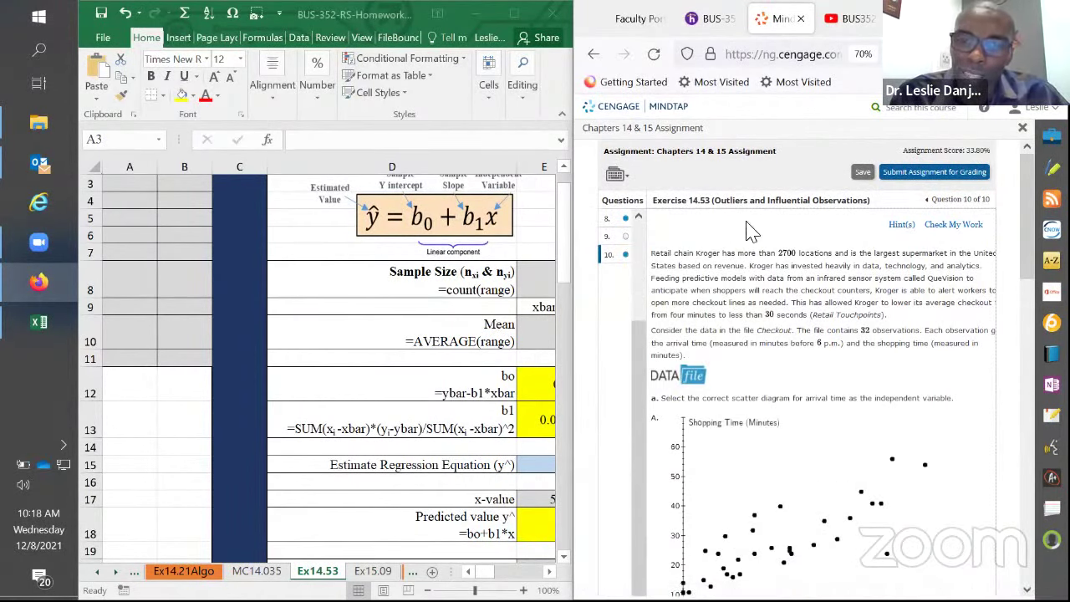
# - Open question 10's Checkout data file and copy the arrival time and shopping time columns with headers, A1:B33
pyautogui.click(690, 380)
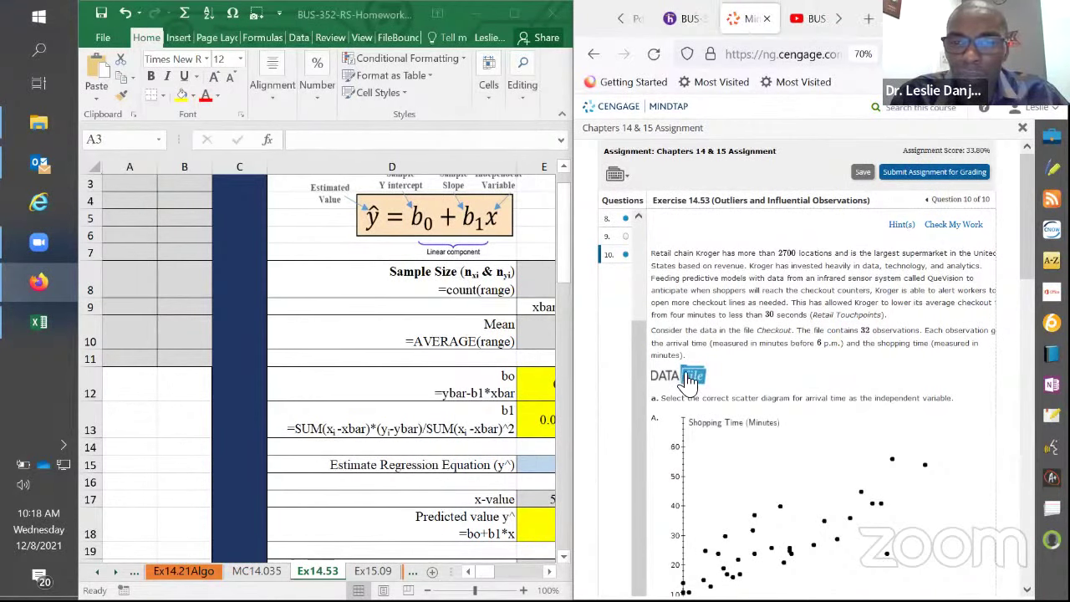
pyautogui.click(949, 452)
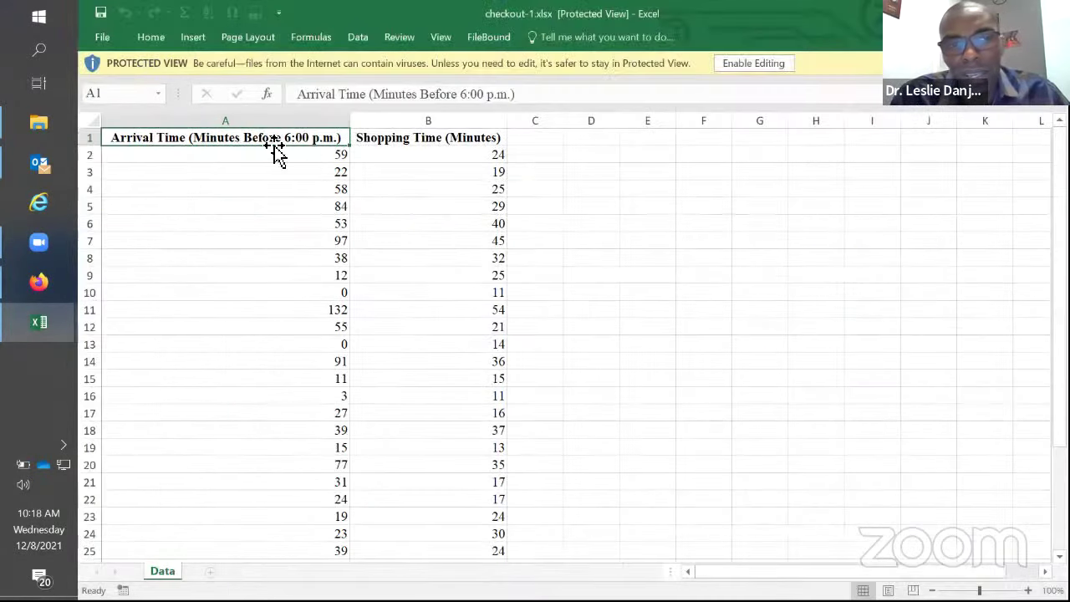
pyautogui.moveTo(268, 138); pyautogui.dragTo(444, 538)
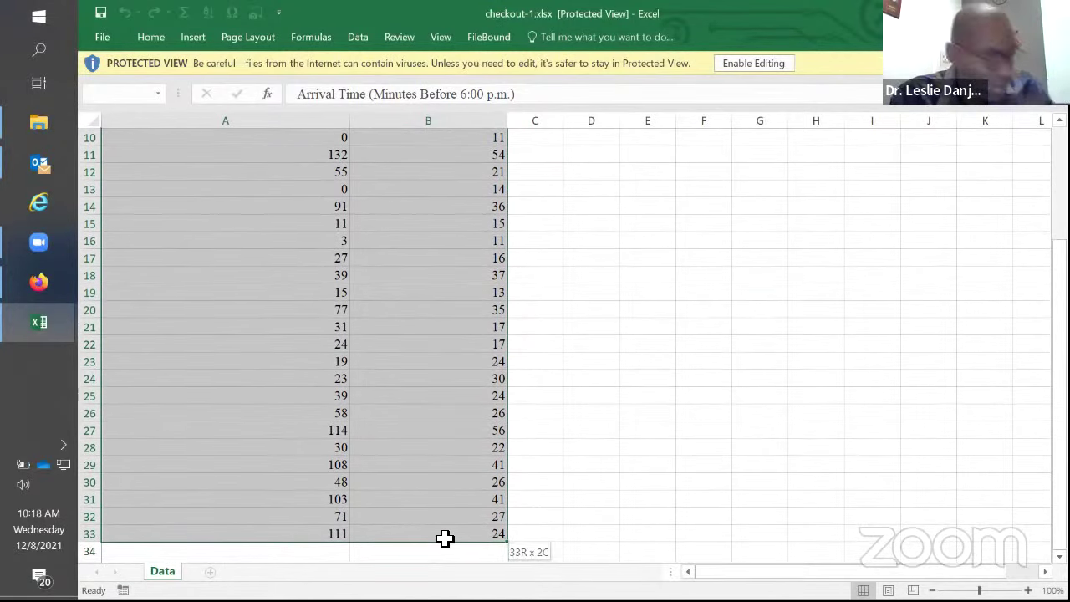
pyautogui.hotkey('ctrl', 'c')
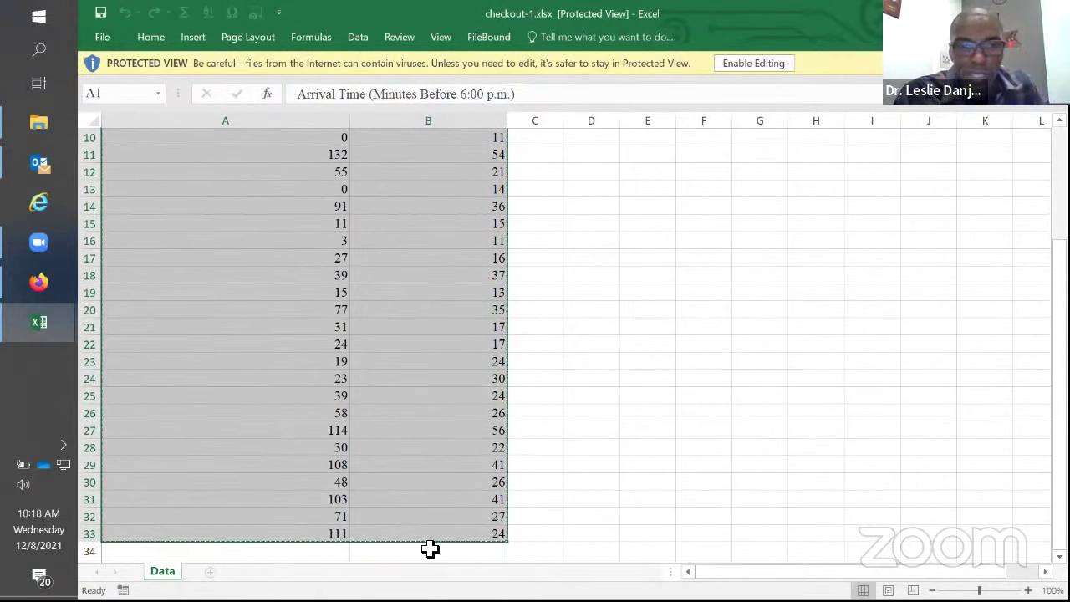
# - Paste the copied checkout data into the Ex14.53 sheet starting at cell A2 and move the data file window out of the way
pyautogui.moveTo(425, 22); pyautogui.dragTo(877, 173)
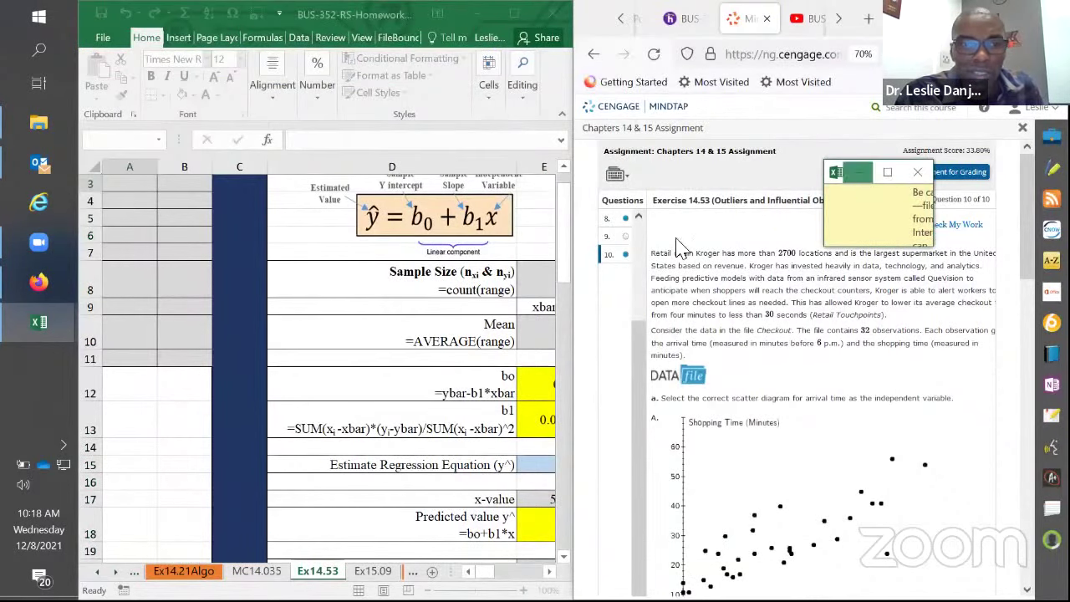
pyautogui.click(292, 343)
pyautogui.scroll(1, 289, 342)
pyautogui.click(136, 218)
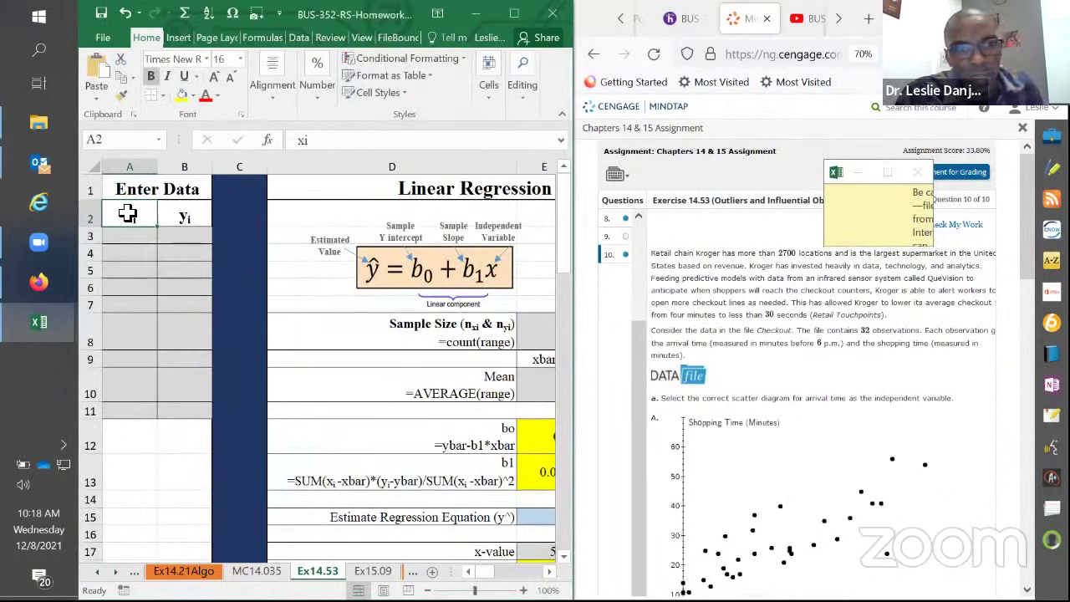
pyautogui.hotkey('ctrl', 'v')
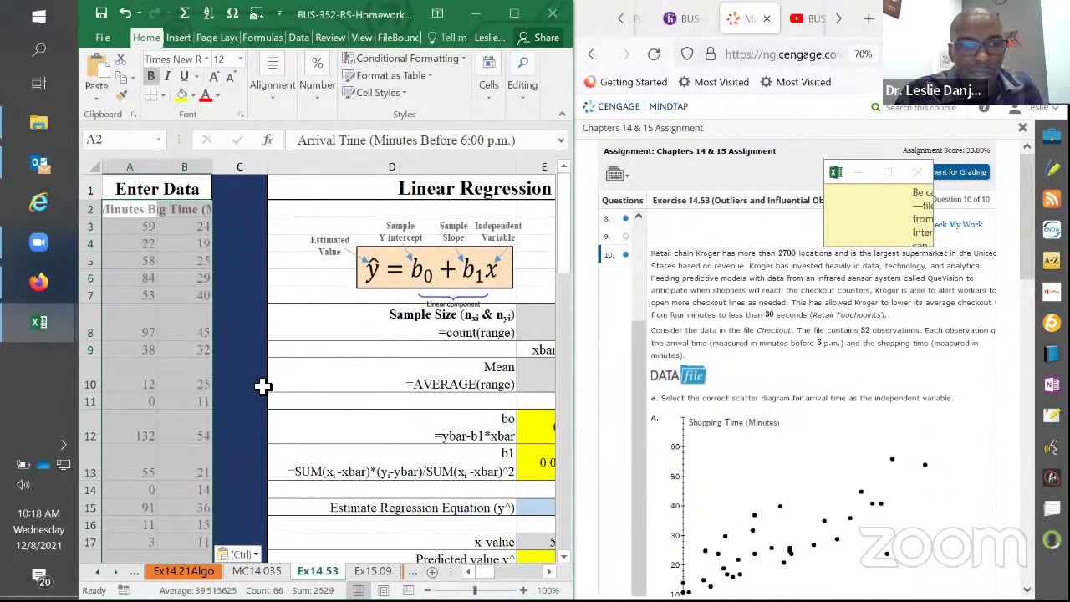
pyautogui.scroll(-7, 224, 364)
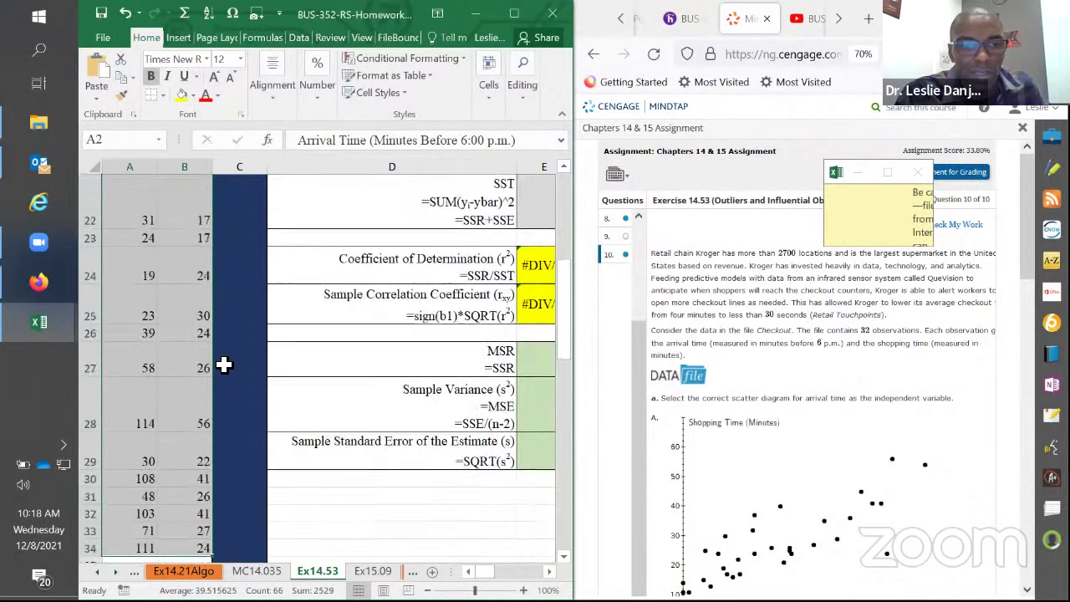
pyautogui.scroll(-1, 223, 363)
pyautogui.scroll(7, 213, 355)
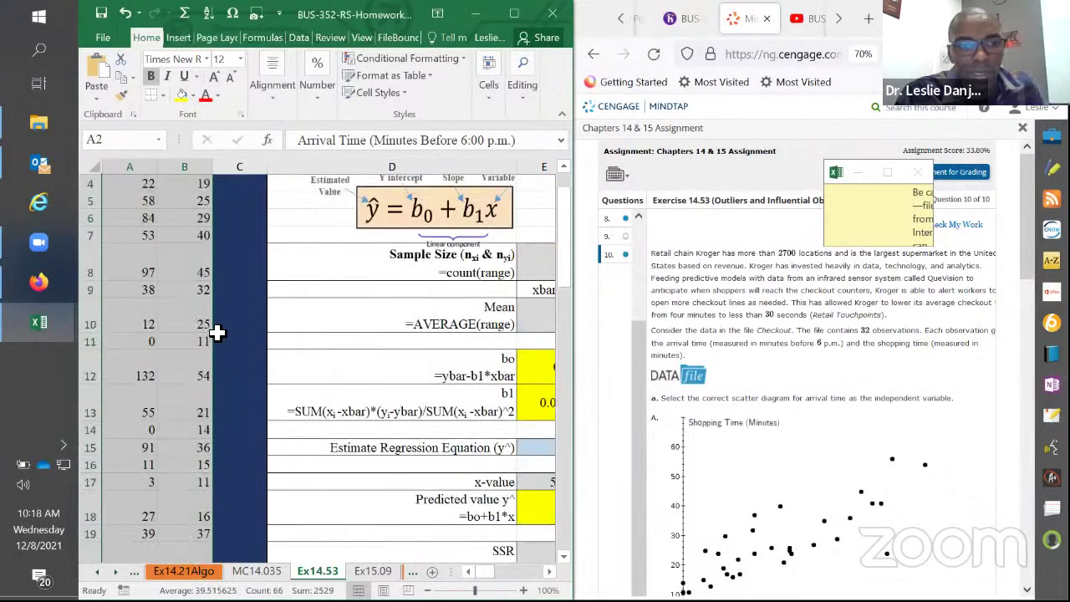
pyautogui.scroll(1, 218, 331)
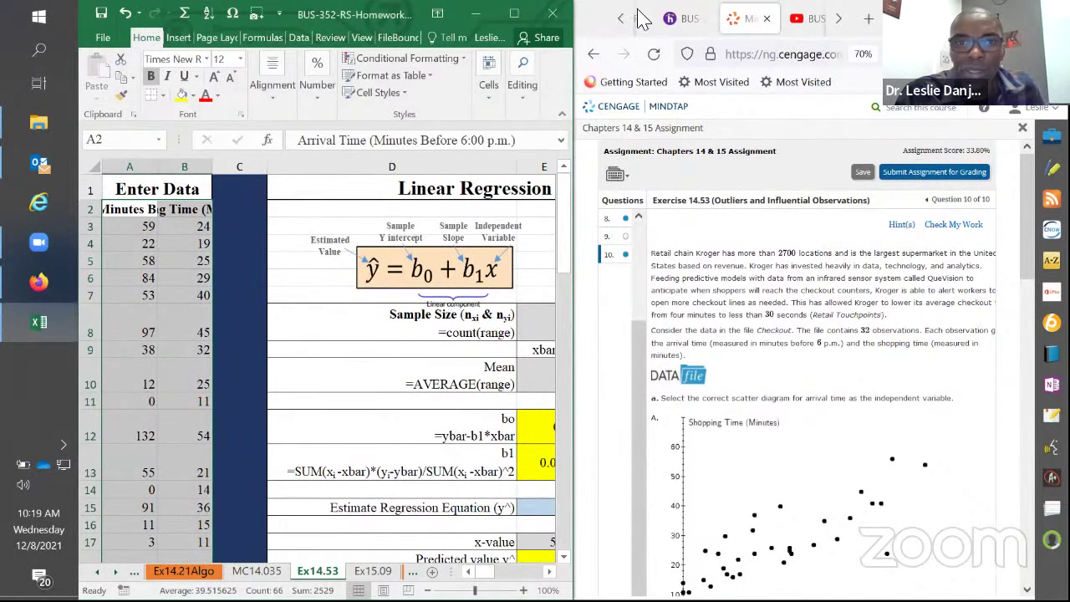
# - Widen columns A and B to fit the arrival time and shopping time headers, and check the pasted data down to its last row
pyautogui.click(514, 13)
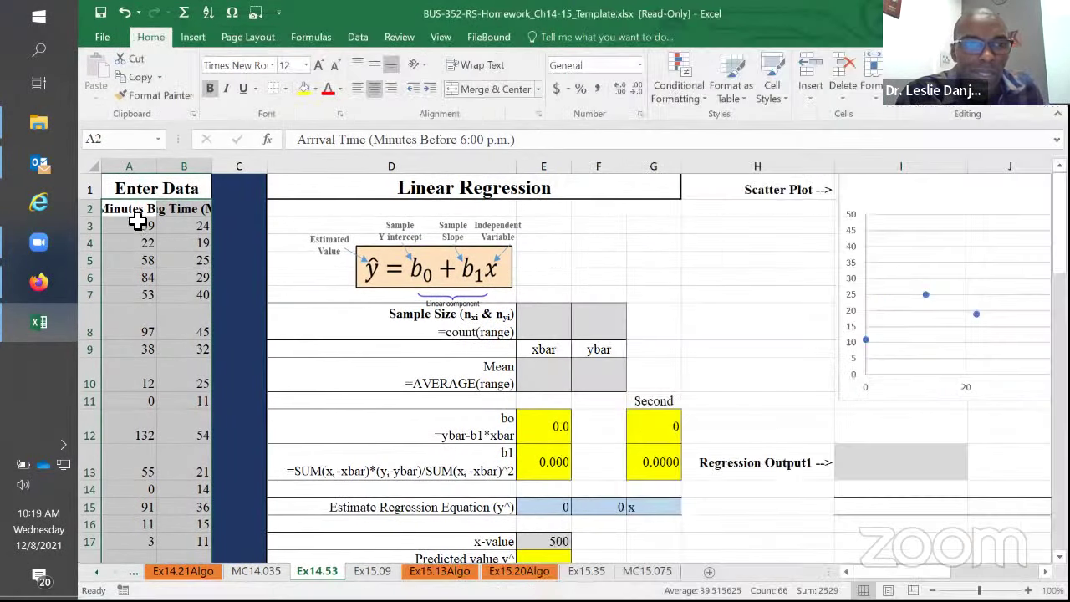
pyautogui.doubleClick(159, 166)
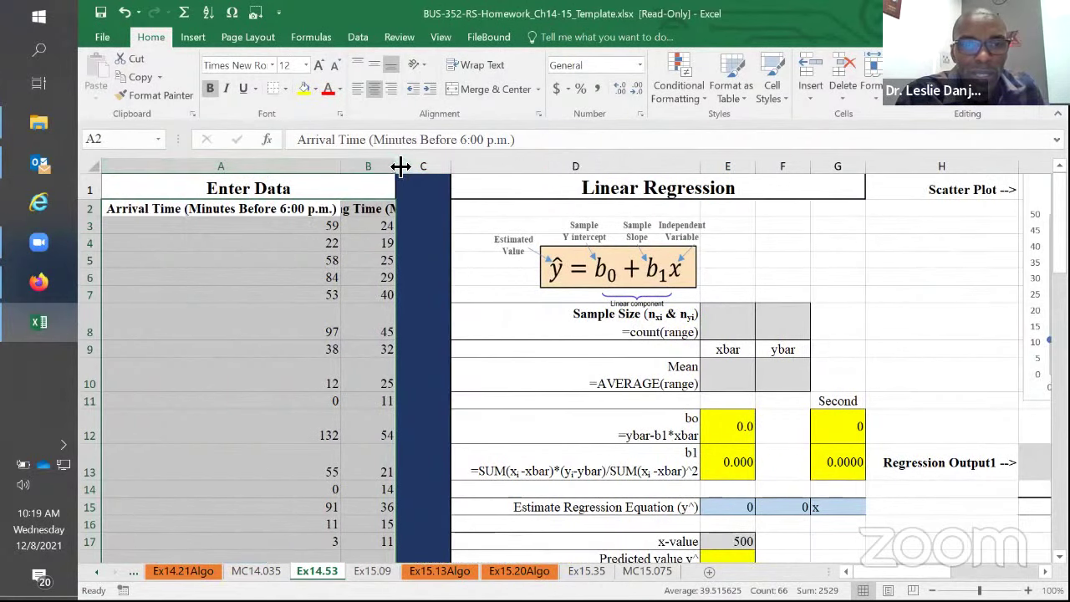
pyautogui.doubleClick(400, 166)
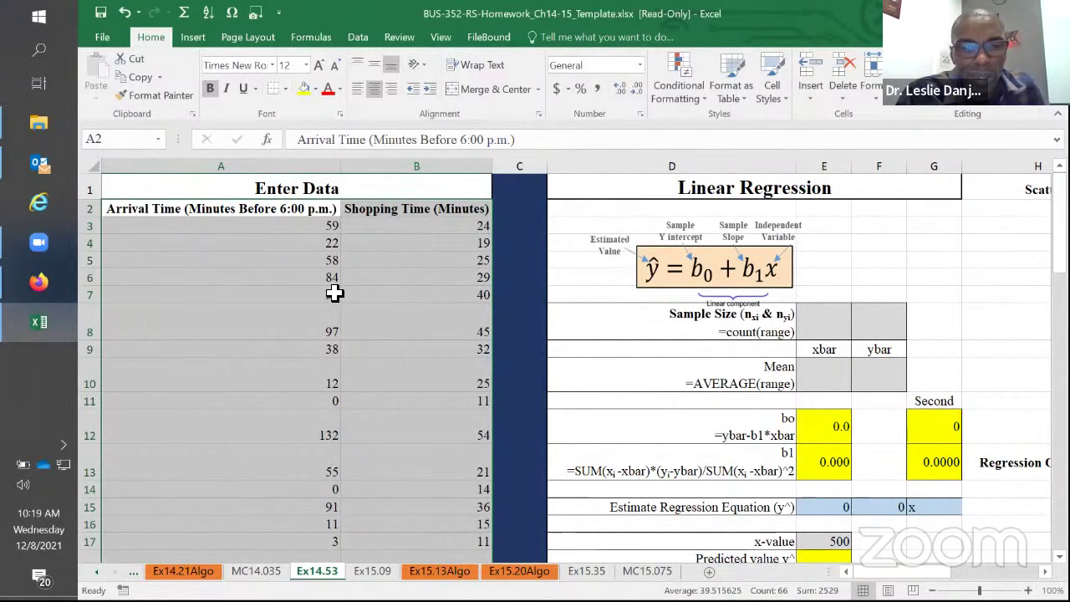
pyautogui.scroll(-3, 333, 296)
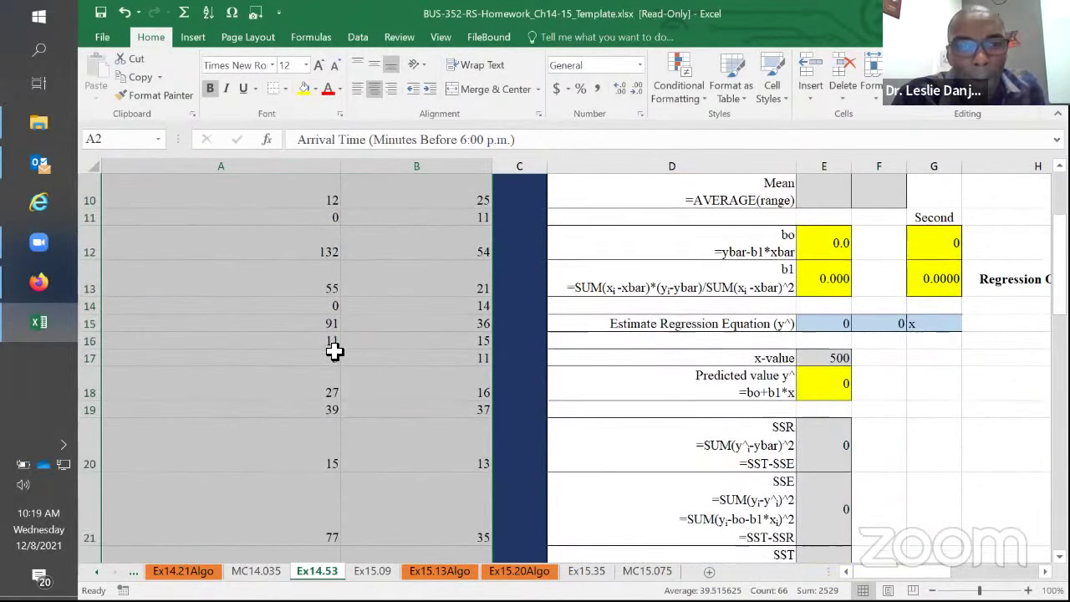
pyautogui.scroll(-5, 333, 348)
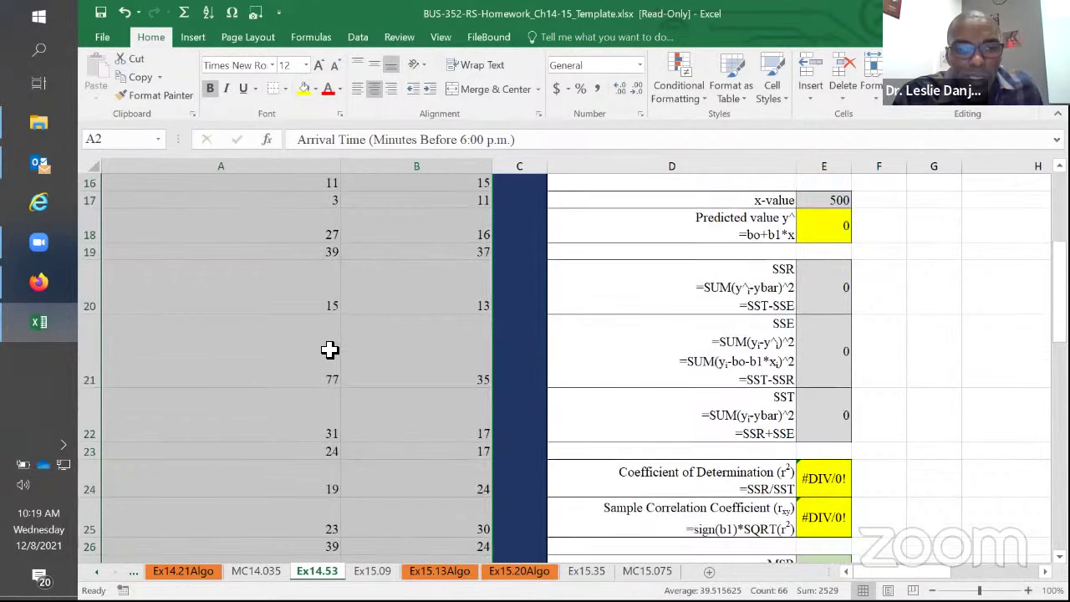
pyautogui.scroll(-1, 329, 350)
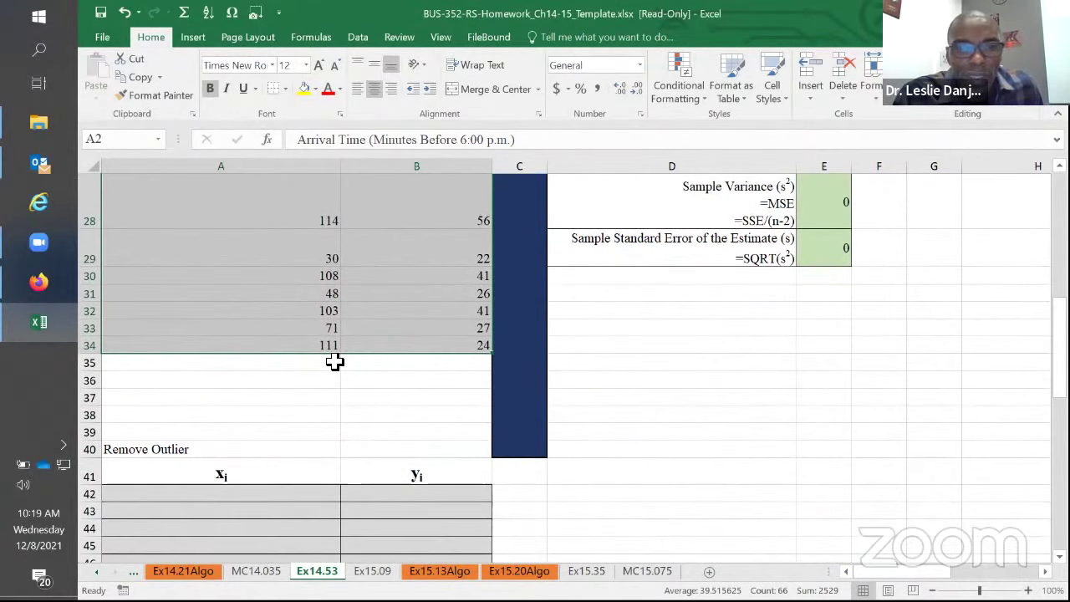
pyautogui.scroll(9, 334, 361)
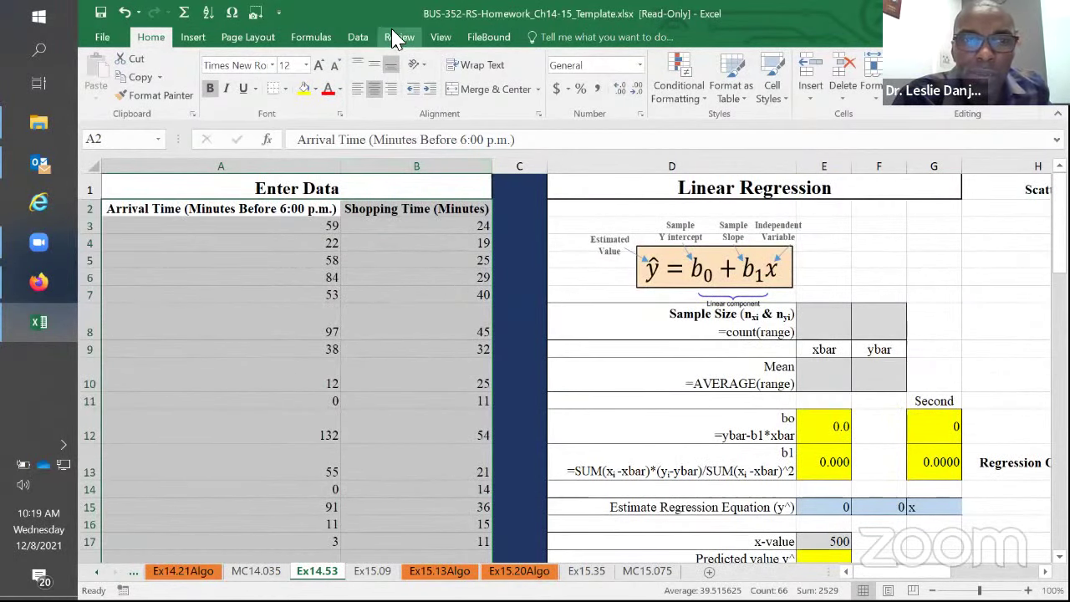
# - Start a Regression analysis with labels, using B2:B34 as the Y range and A2:A34 as the X range
pyautogui.click(358, 36)
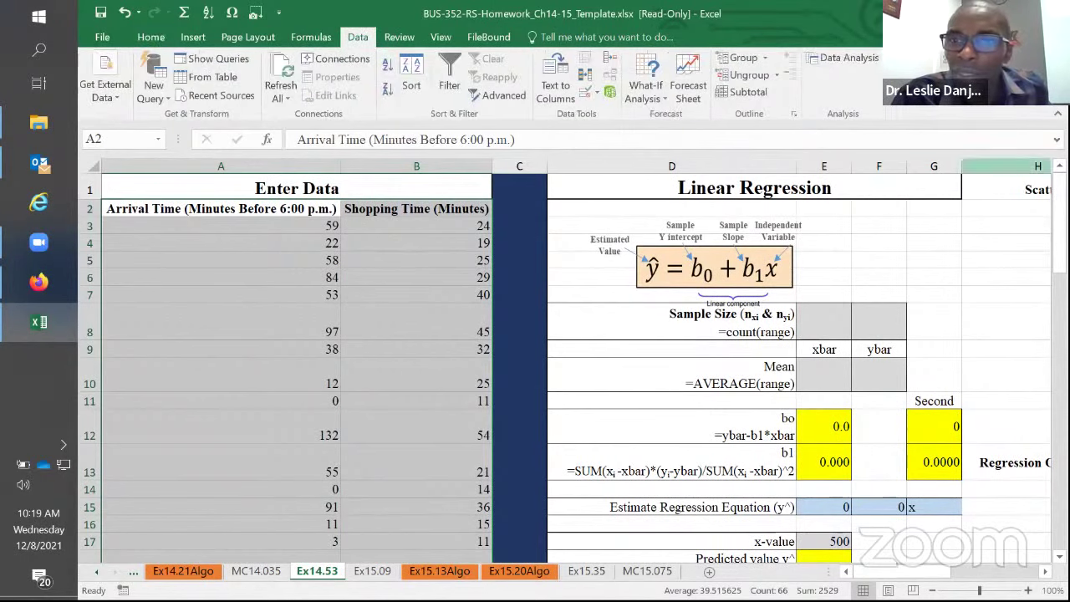
pyautogui.click(849, 58)
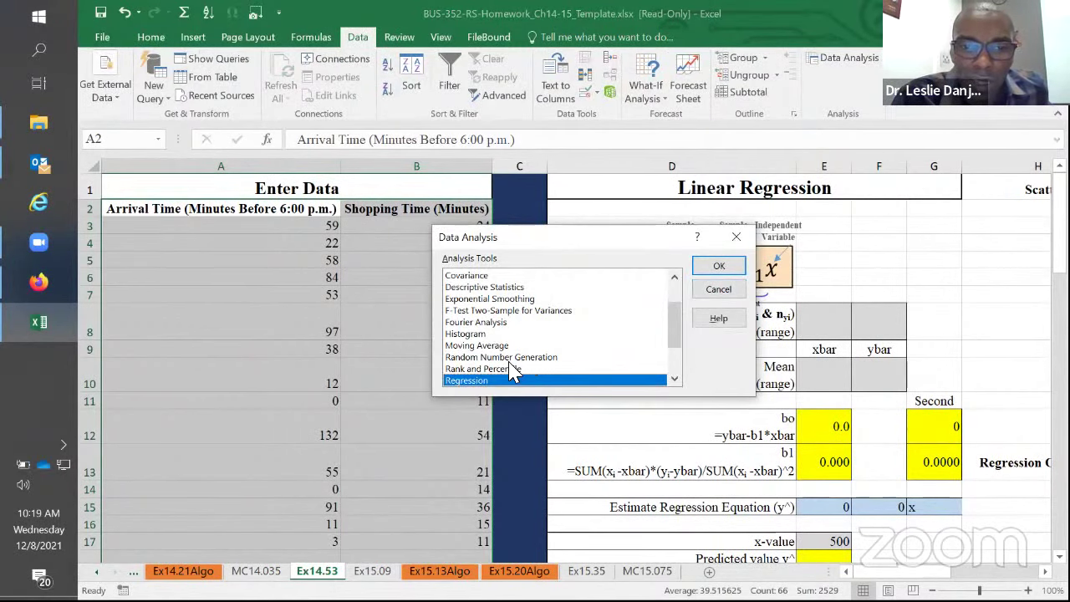
pyautogui.click(720, 267)
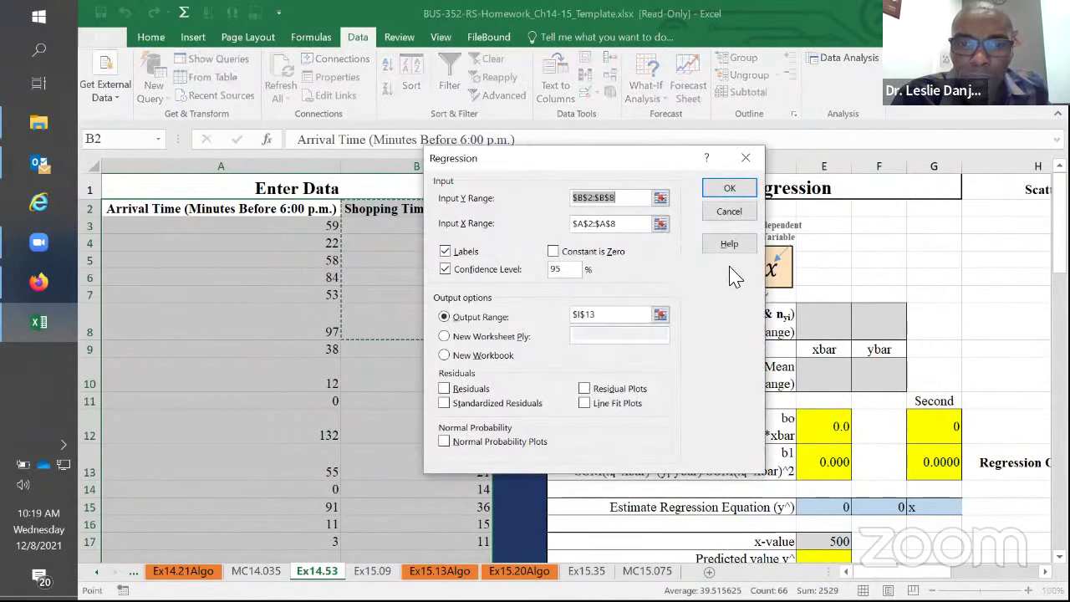
pyautogui.moveTo(625, 203); pyautogui.dragTo(557, 198)
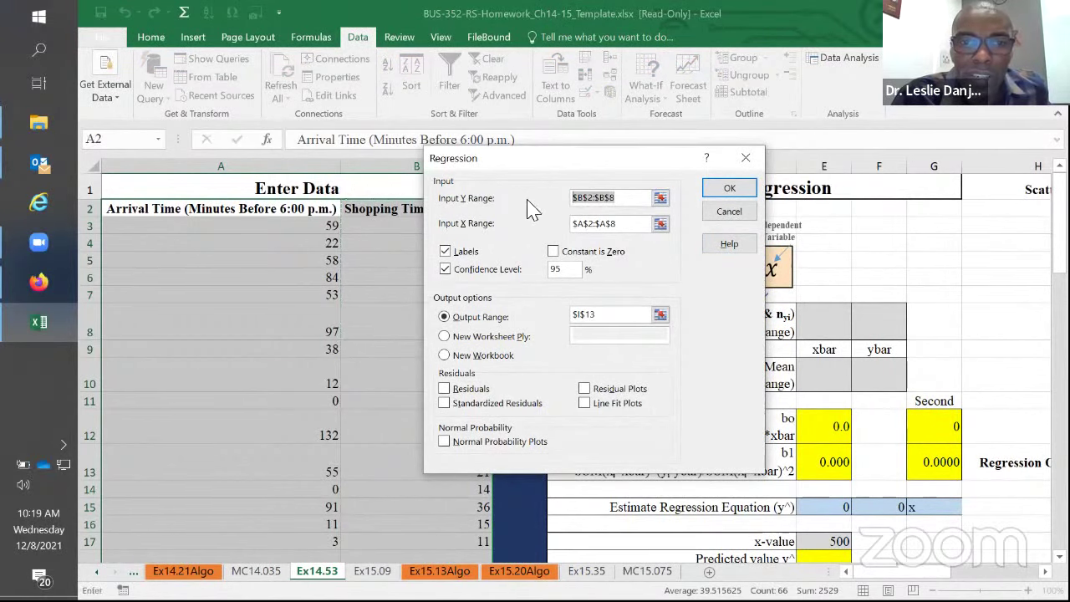
pyautogui.moveTo(388, 212); pyautogui.dragTo(489, 522)
pyautogui.moveTo(415, 522); pyautogui.dragTo(418, 499)
pyautogui.click(633, 224)
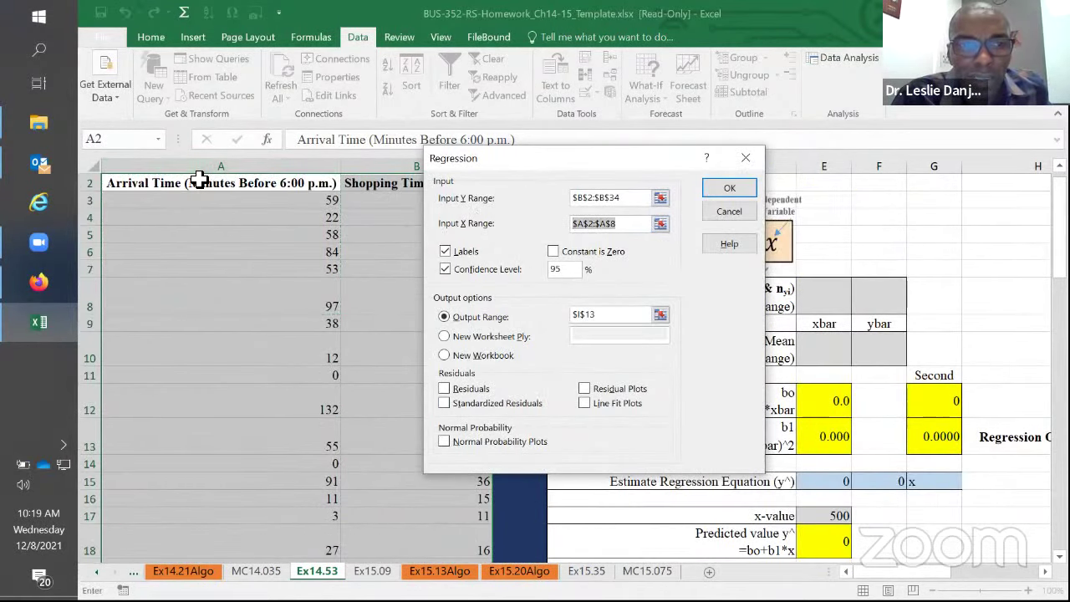
pyautogui.moveTo(199, 183); pyautogui.dragTo(208, 494)
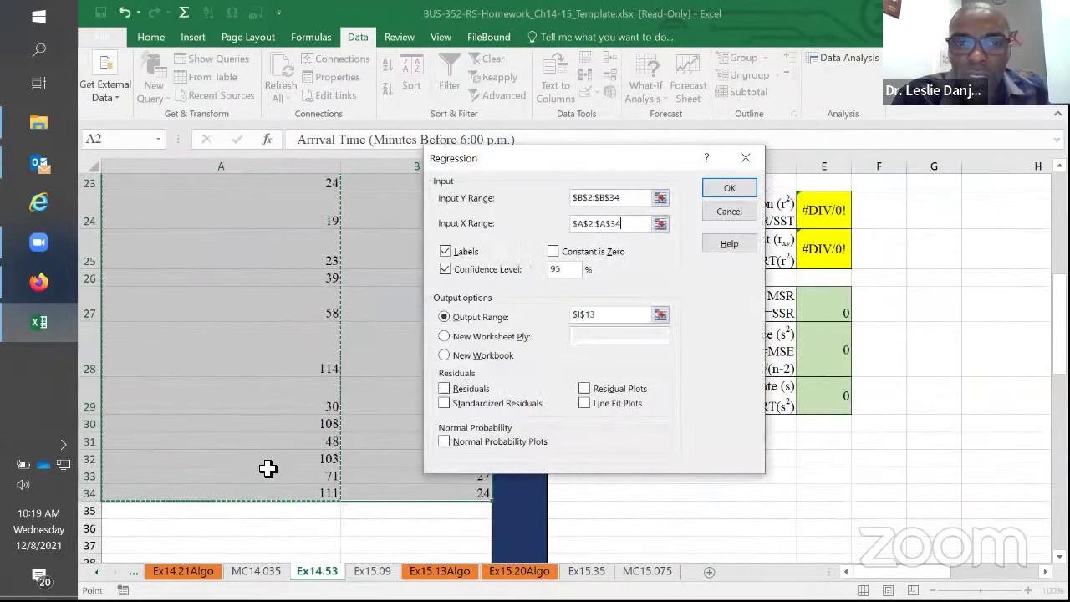
# - Set the regression output range to cell I13 beside Regression Output1 and run the analysis
pyautogui.click(616, 315)
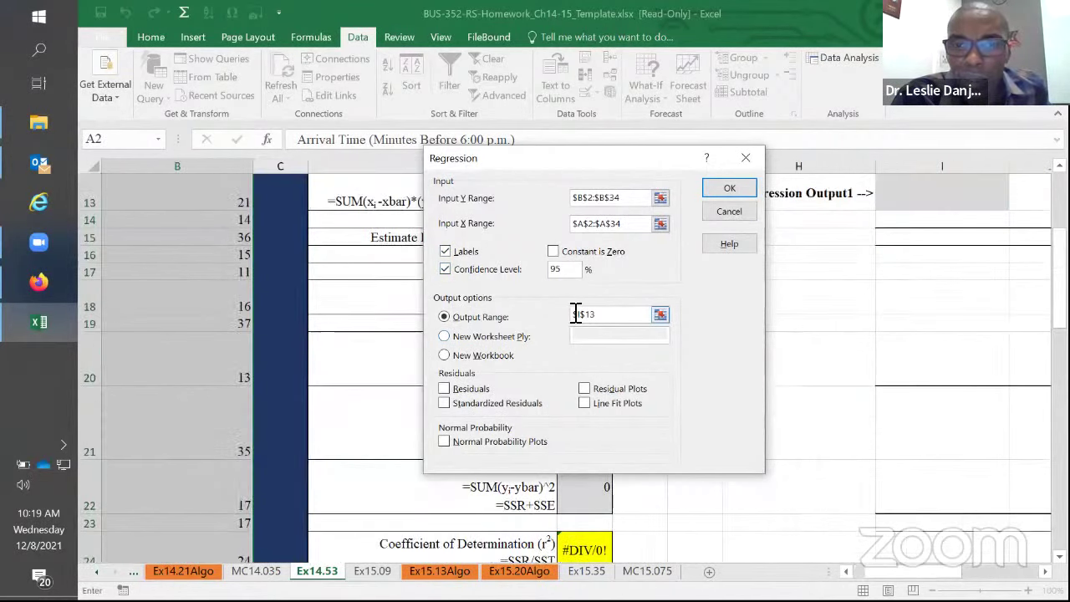
pyautogui.click(950, 192)
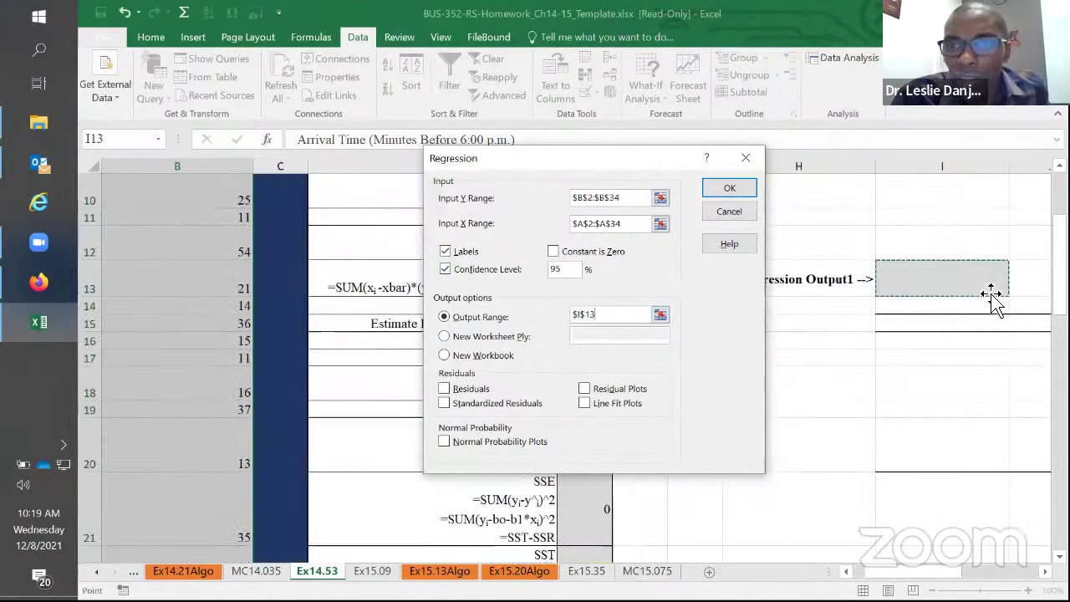
pyautogui.scroll(3, 993, 363)
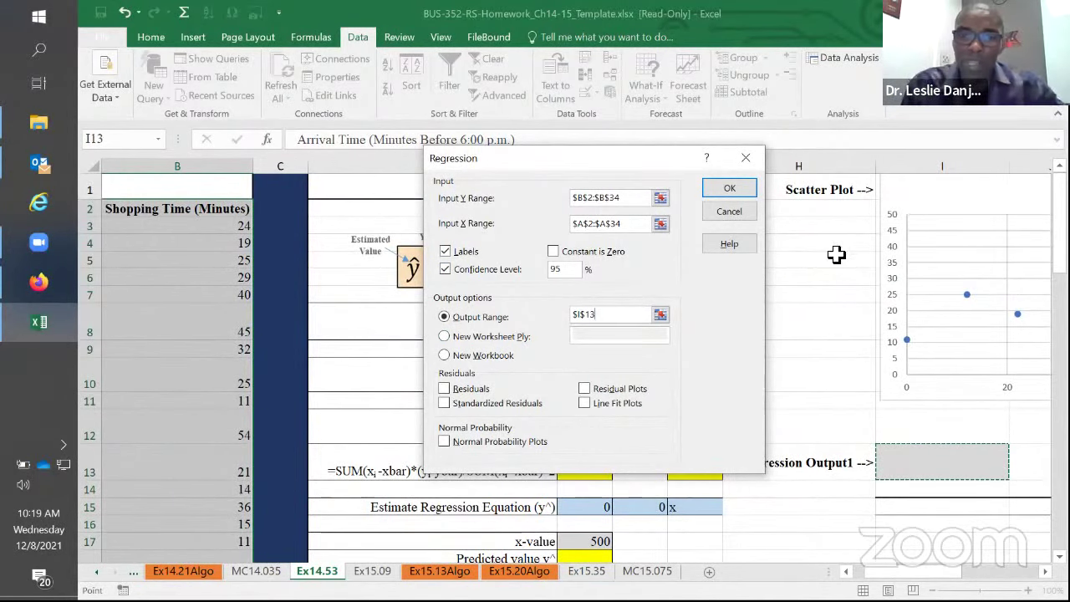
pyautogui.click(742, 189)
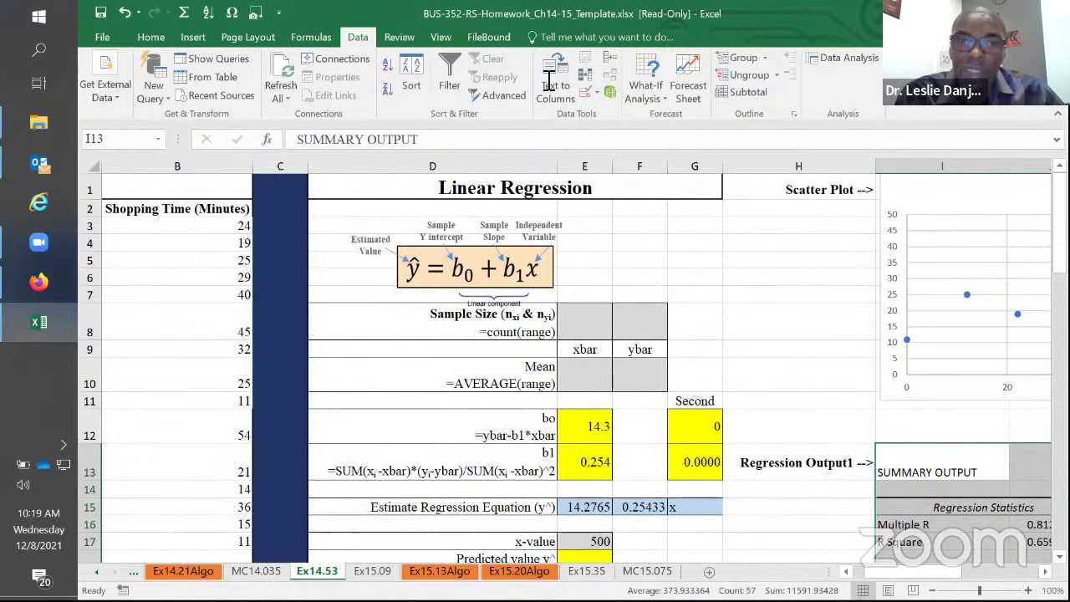
# - Examine the sheet's Shopping Time scatter plot and the scatter diagram options in part a of question 10, down to the remaining parts
pyautogui.moveTo(404, 20); pyautogui.dragTo(490, 88)
pyautogui.press('super+Left')
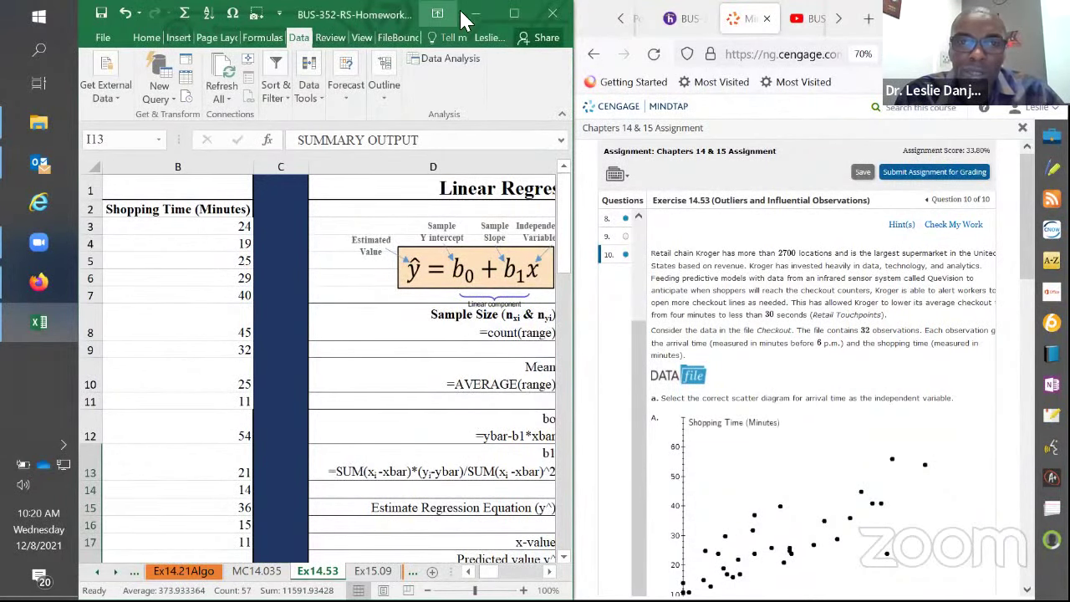
pyautogui.click(512, 21)
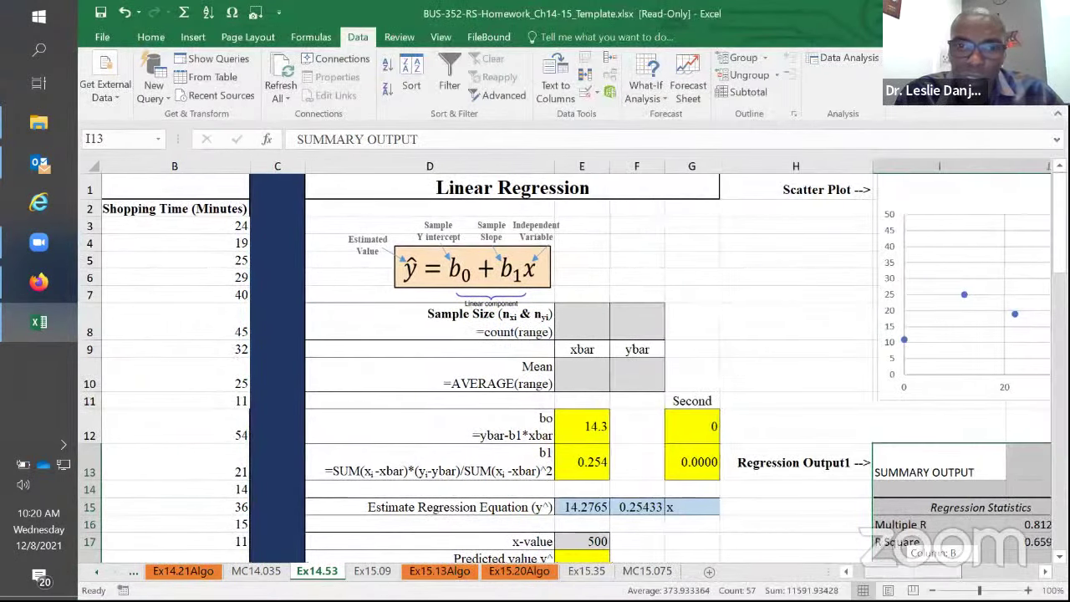
pyautogui.hscroll(5, 392, 297)
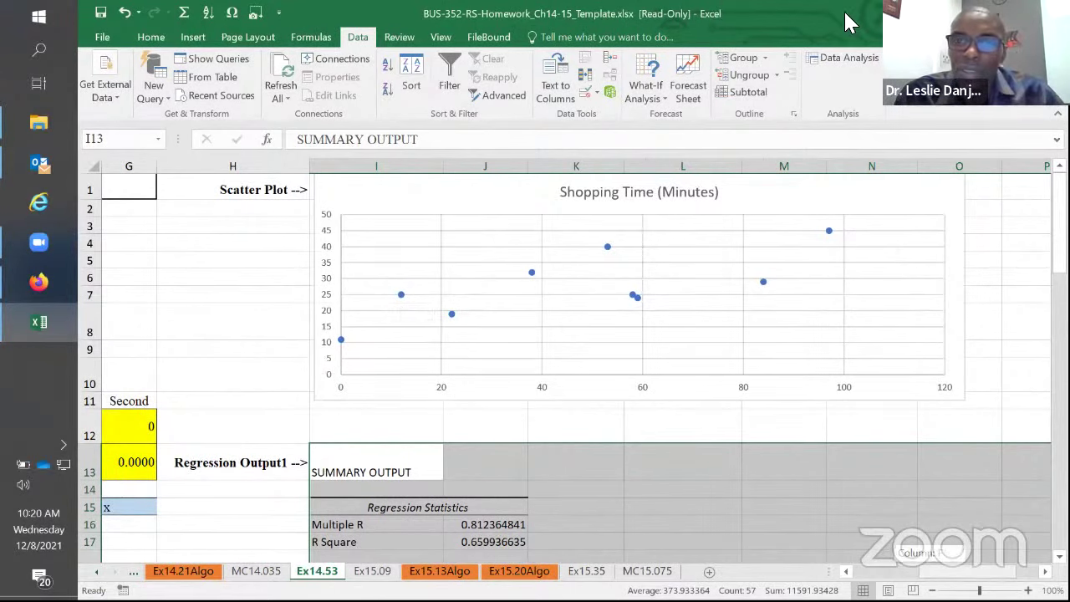
pyautogui.hscroll(-5, 848, 21)
pyautogui.moveTo(848, 21); pyautogui.dragTo(124, 237)
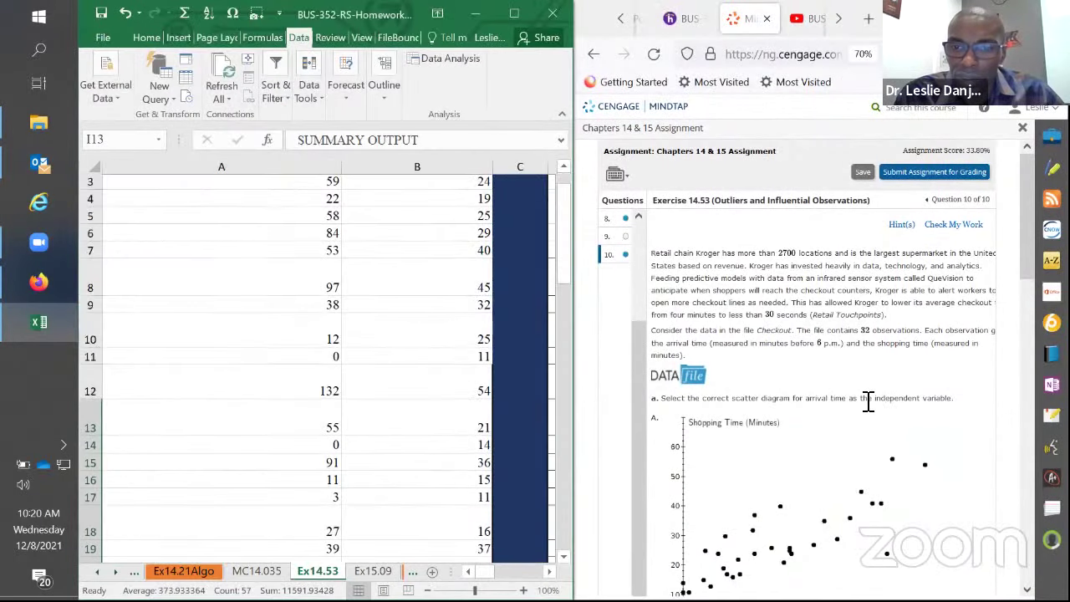
pyautogui.click(869, 402)
pyautogui.scroll(-4, 873, 402)
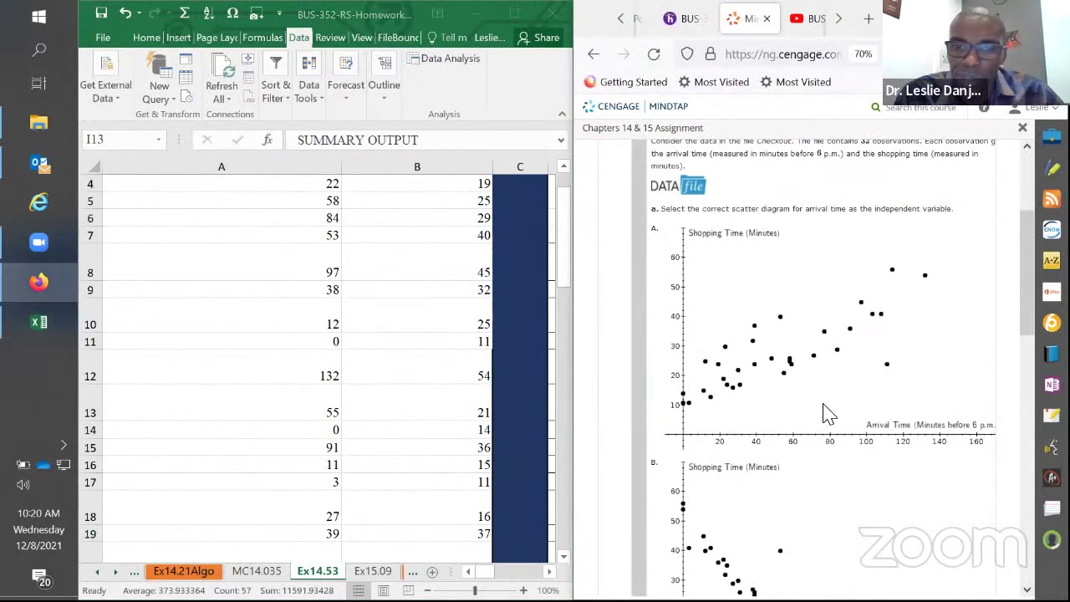
pyautogui.scroll(-5, 806, 397)
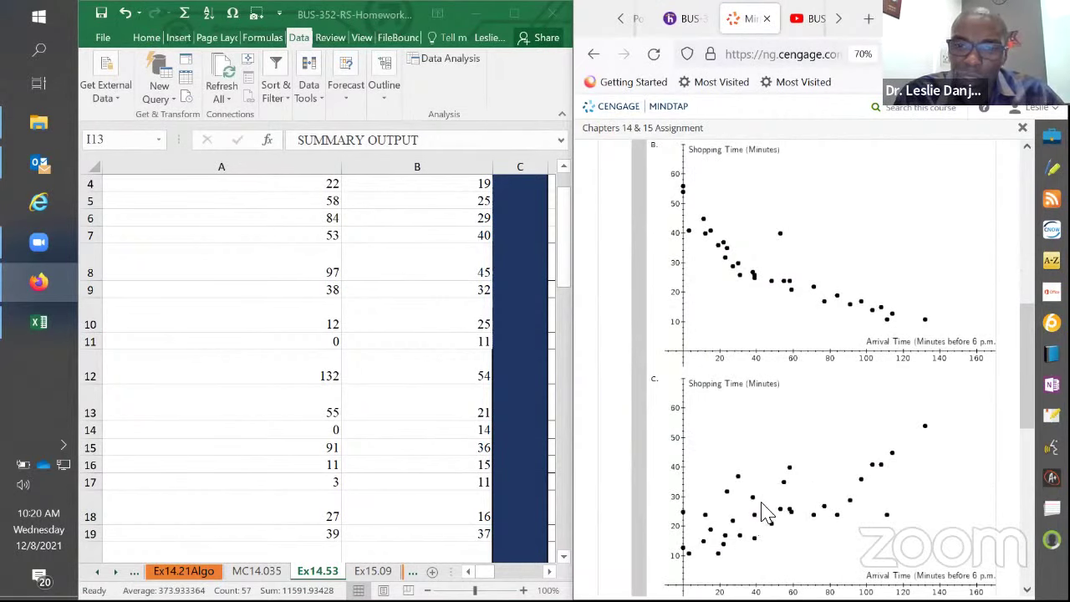
pyautogui.scroll(4, 830, 275)
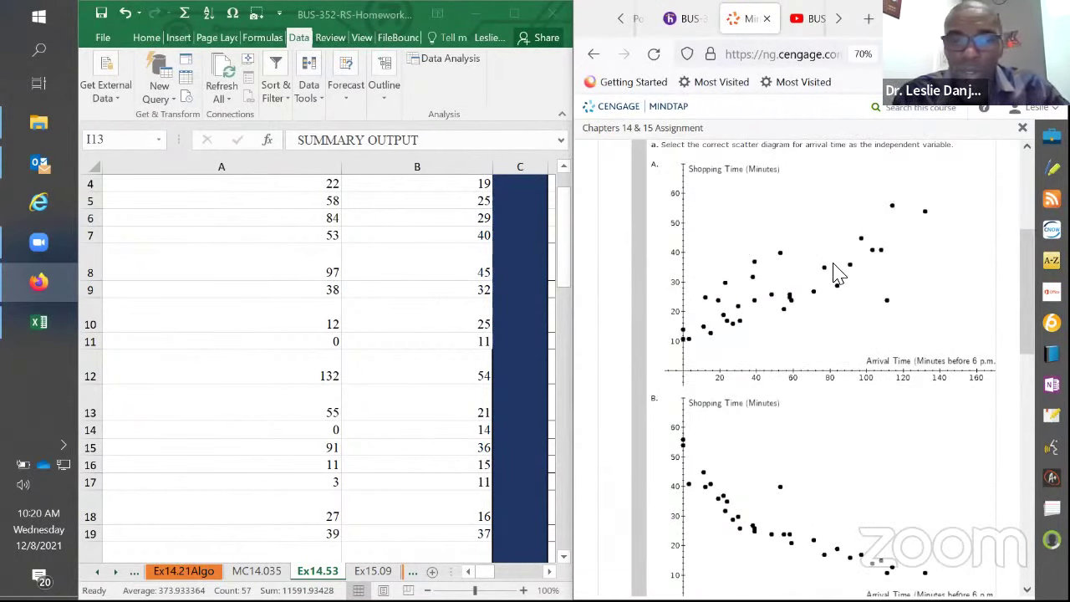
pyautogui.scroll(-1, 836, 281)
pyautogui.scroll(-14, 836, 282)
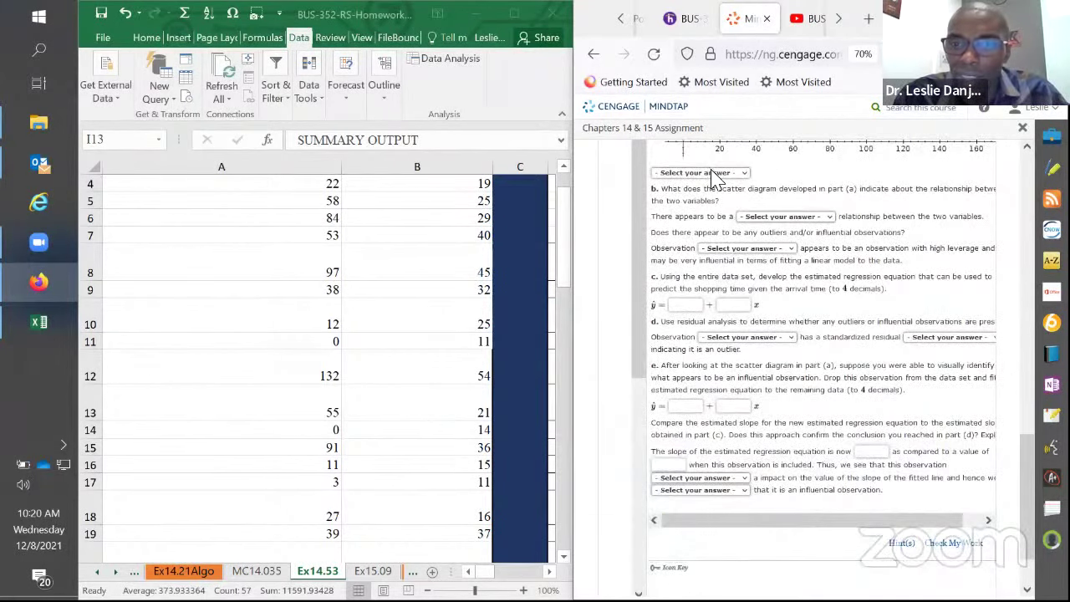
# - Format the b0 and b1 results in E12:E13 to four decimals, matching the precision asked for in part c
pyautogui.click(697, 306)
pyautogui.click(730, 305)
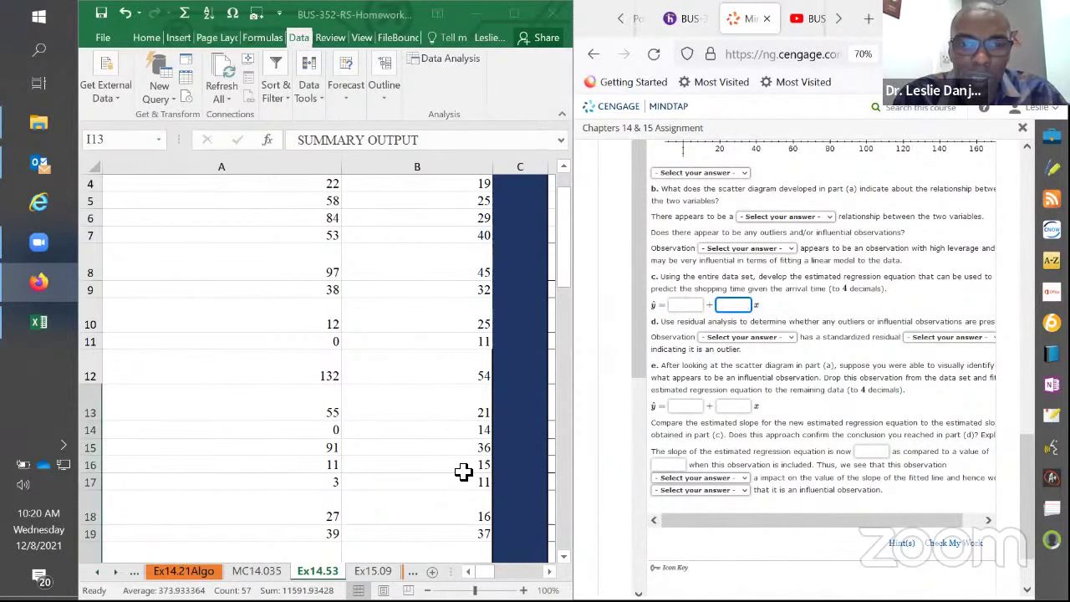
pyautogui.scroll(1, 465, 480)
pyautogui.hscroll(3, 374, 418)
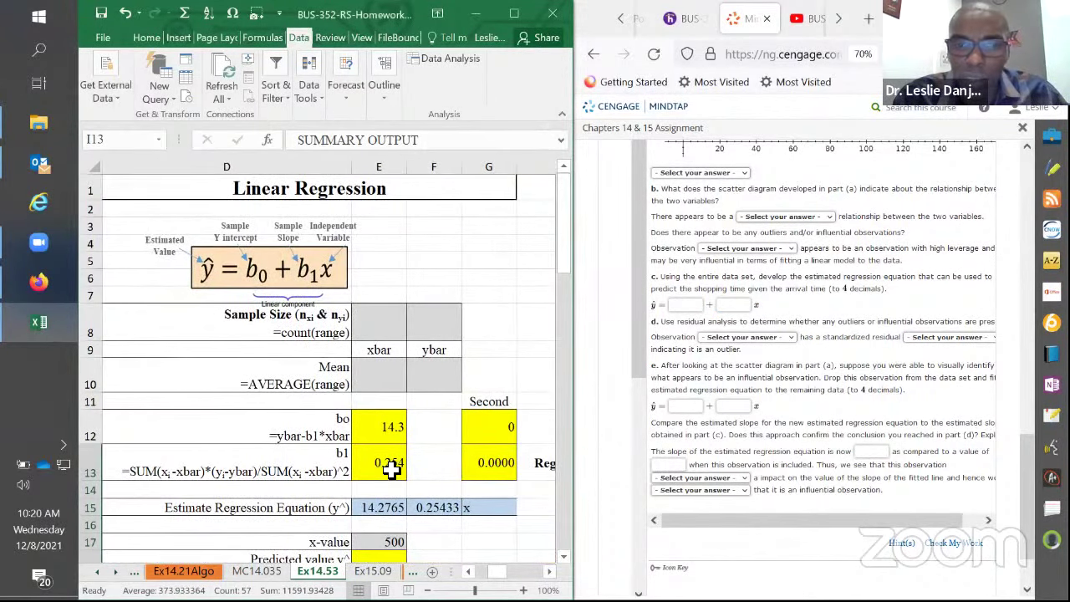
pyautogui.doubleClick(869, 288)
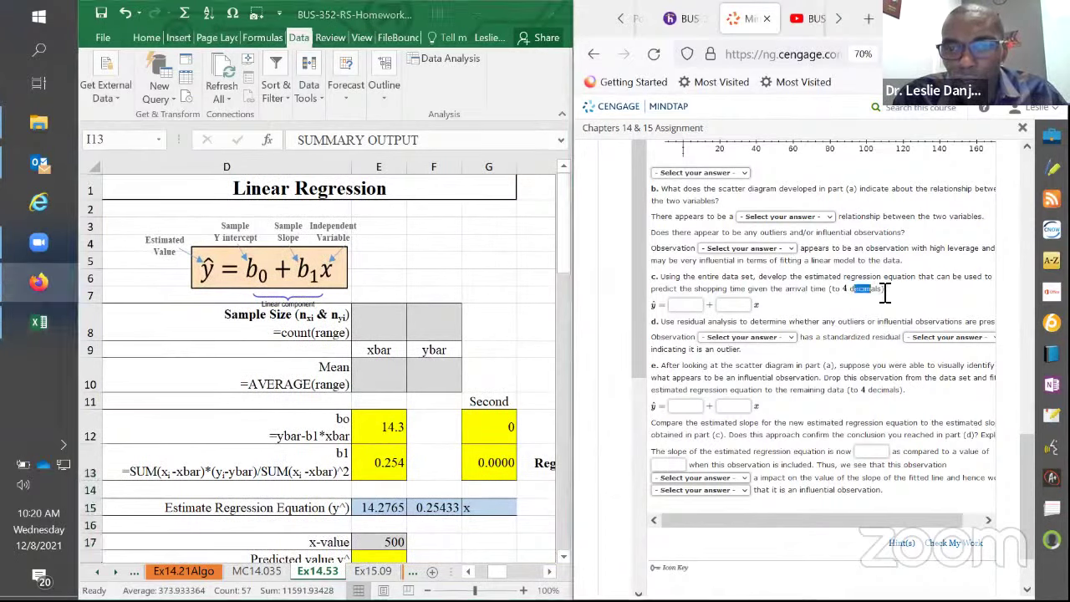
pyautogui.click(845, 309)
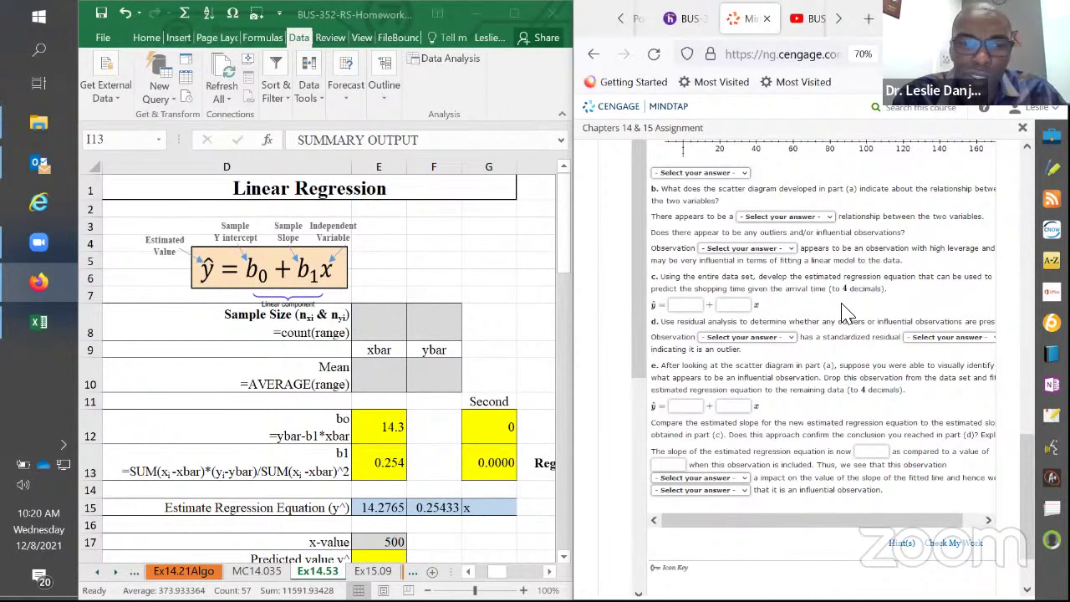
pyautogui.click(374, 440)
pyautogui.moveTo(377, 426); pyautogui.dragTo(371, 455)
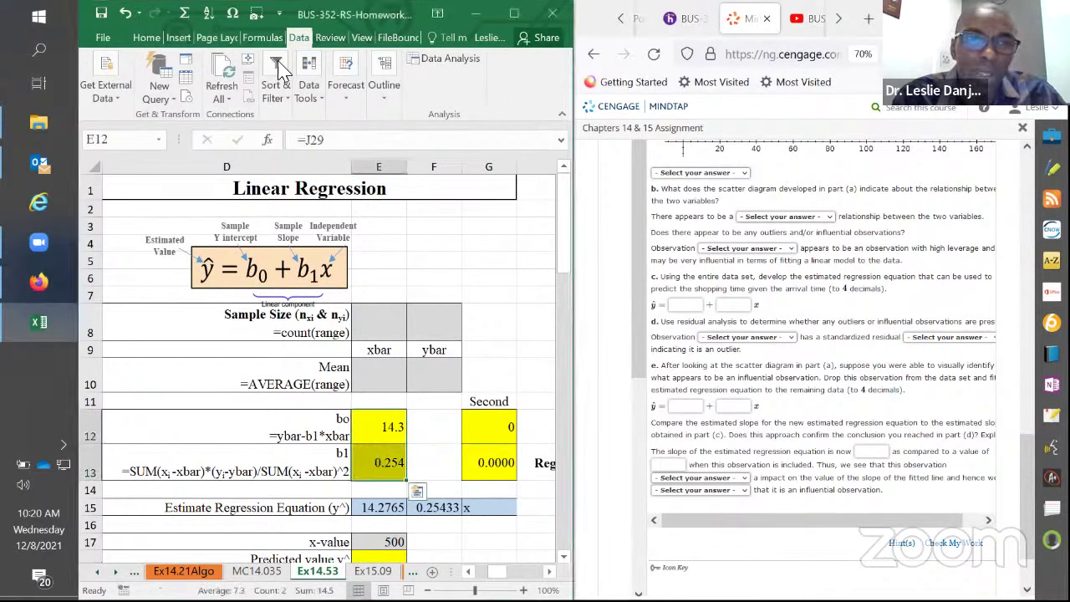
pyautogui.click(148, 37)
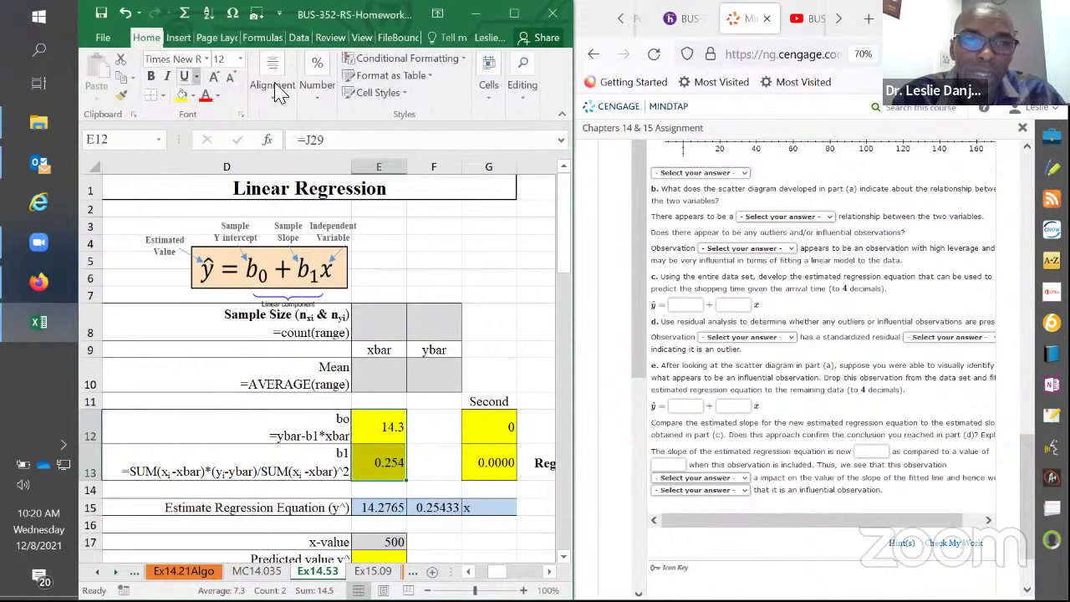
pyautogui.click(371, 160)
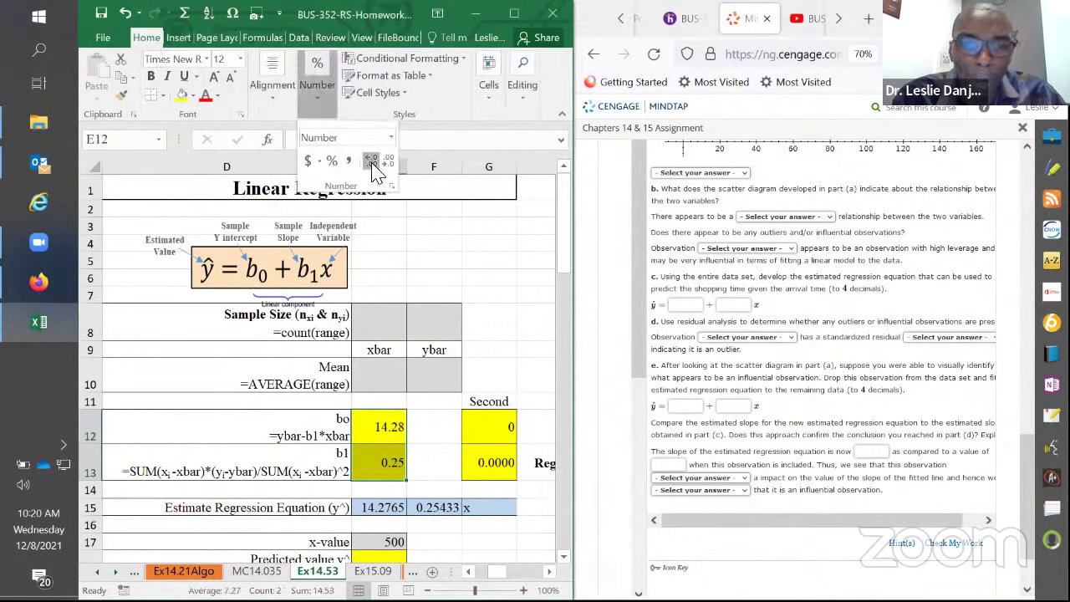
pyautogui.click(370, 161)
pyautogui.click(370, 161)
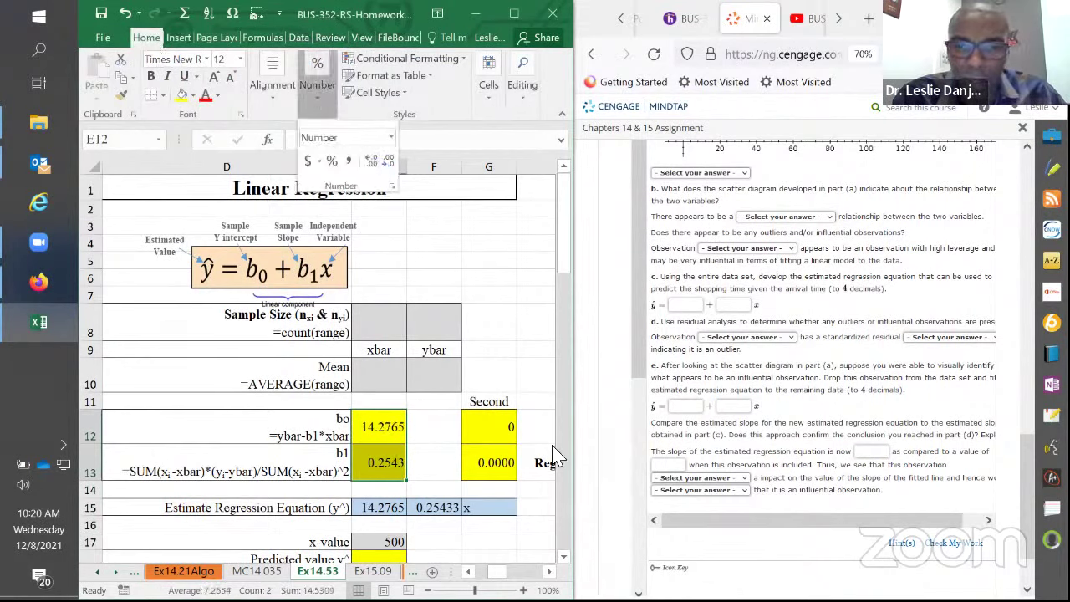
# - In MindTap part c, enter 14.2765 as the intercept and .2543 as the slope, and check the work
pyautogui.click(694, 305)
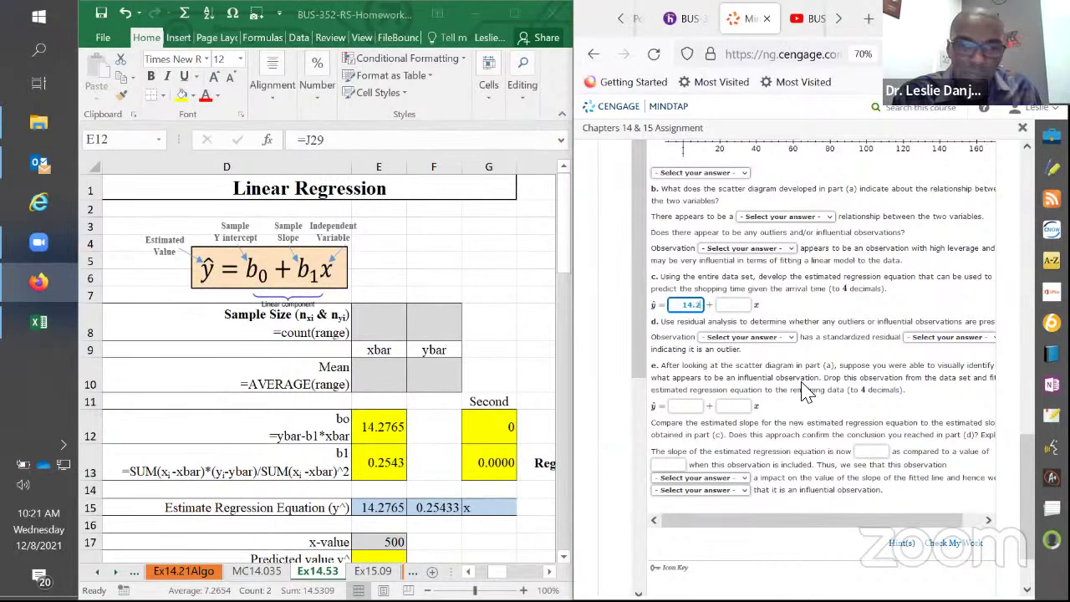
pyautogui.write('14.2765')
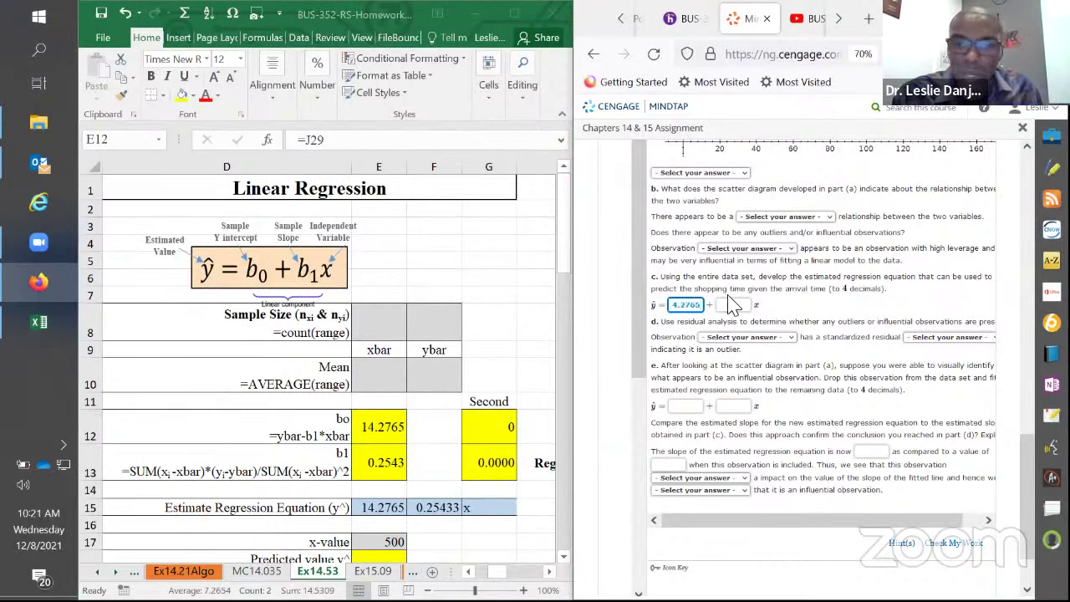
pyautogui.click(734, 305)
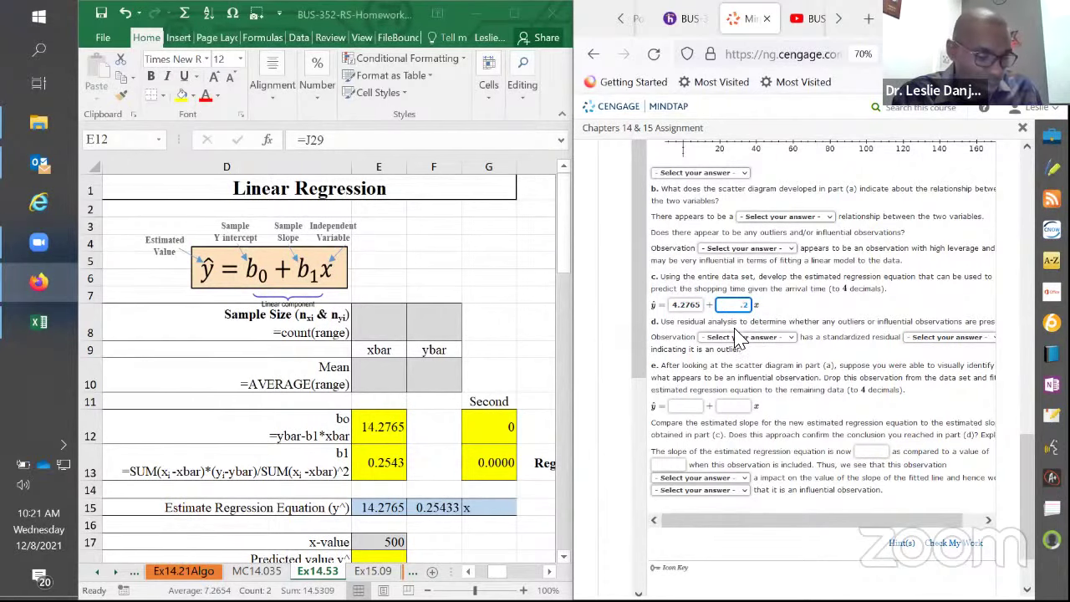
pyautogui.write('.2543')
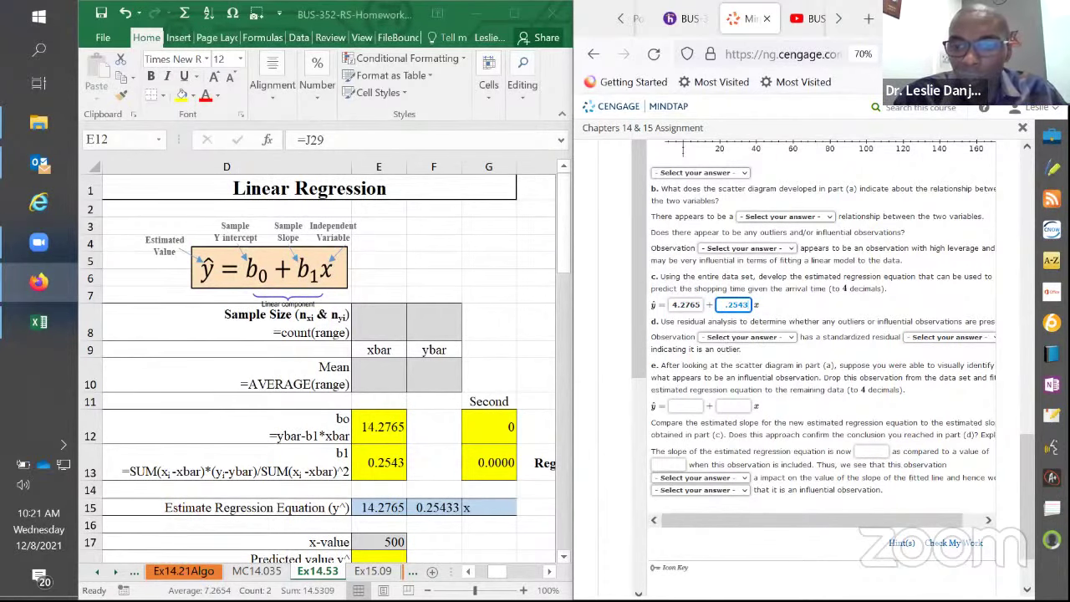
pyautogui.click(957, 545)
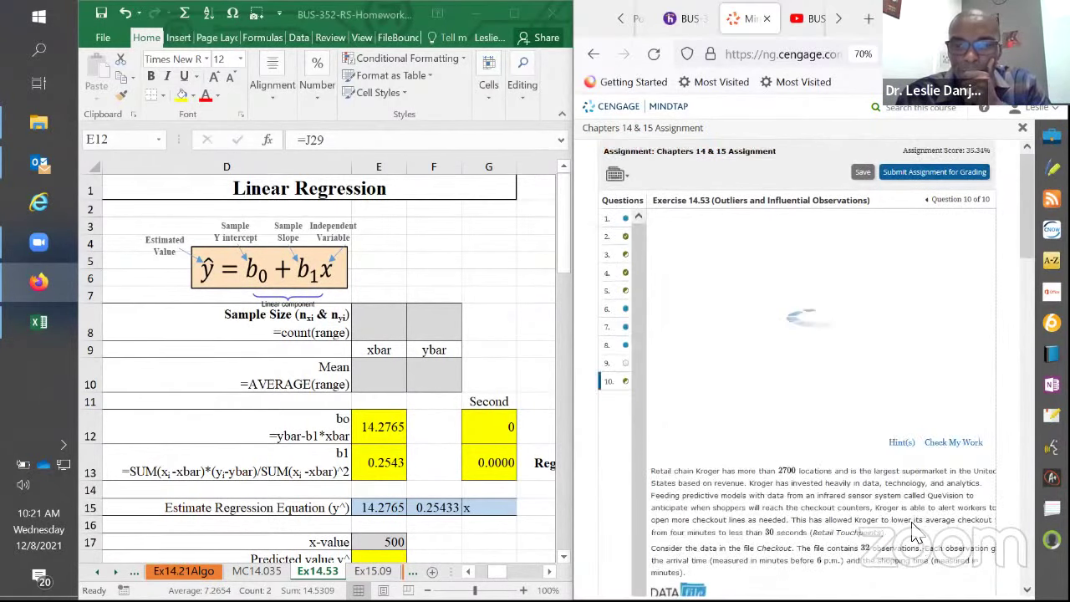
pyautogui.scroll(-3, 914, 532)
pyautogui.scroll(-10, 913, 533)
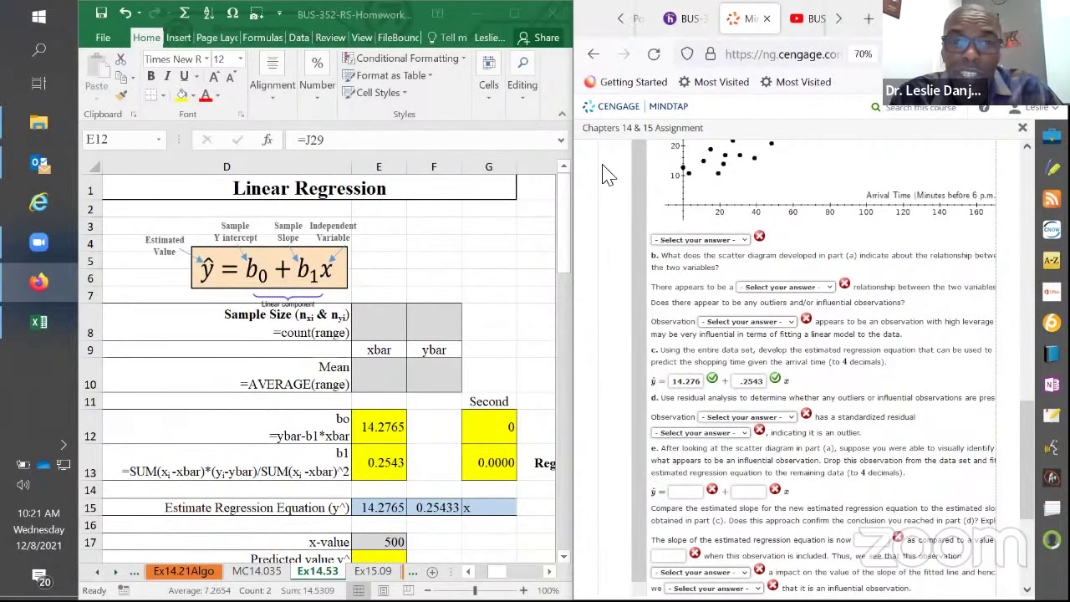
# - In Excel, copy the arrival and shopping time data in A2:B34 into the Remove Outlier table starting at A41
pyautogui.click(515, 15)
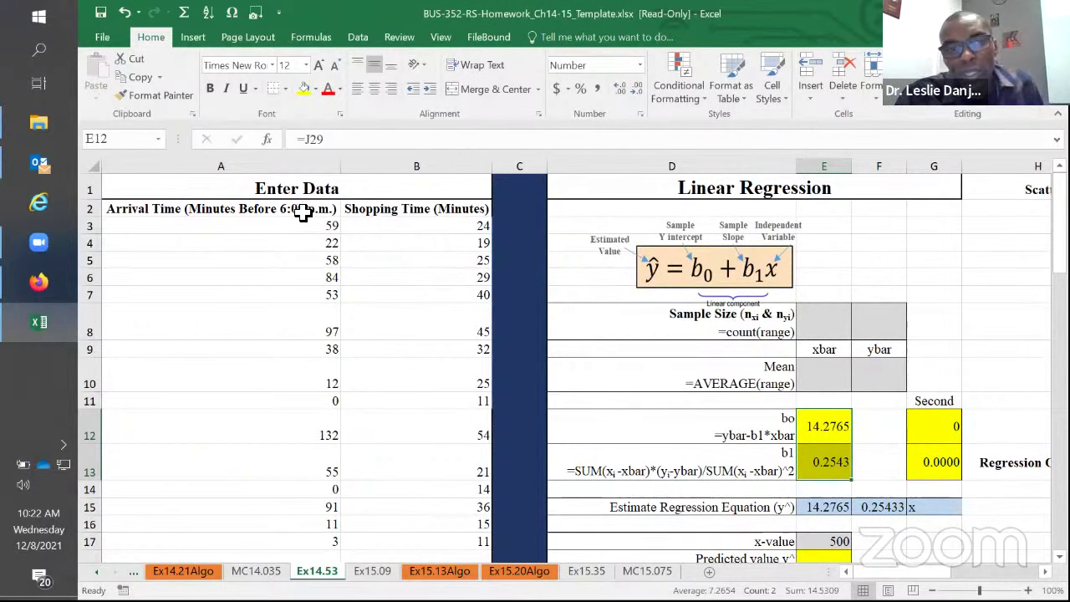
pyautogui.moveTo(302, 212); pyautogui.dragTo(408, 489)
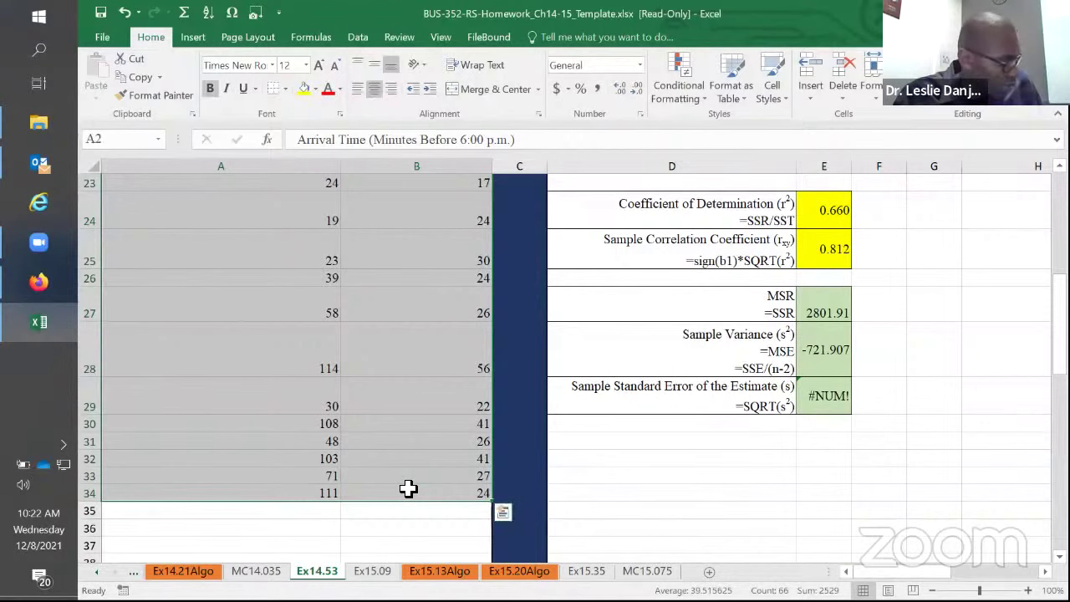
pyautogui.hotkey('ctrl', 'c')
pyautogui.scroll(-3, 401, 476)
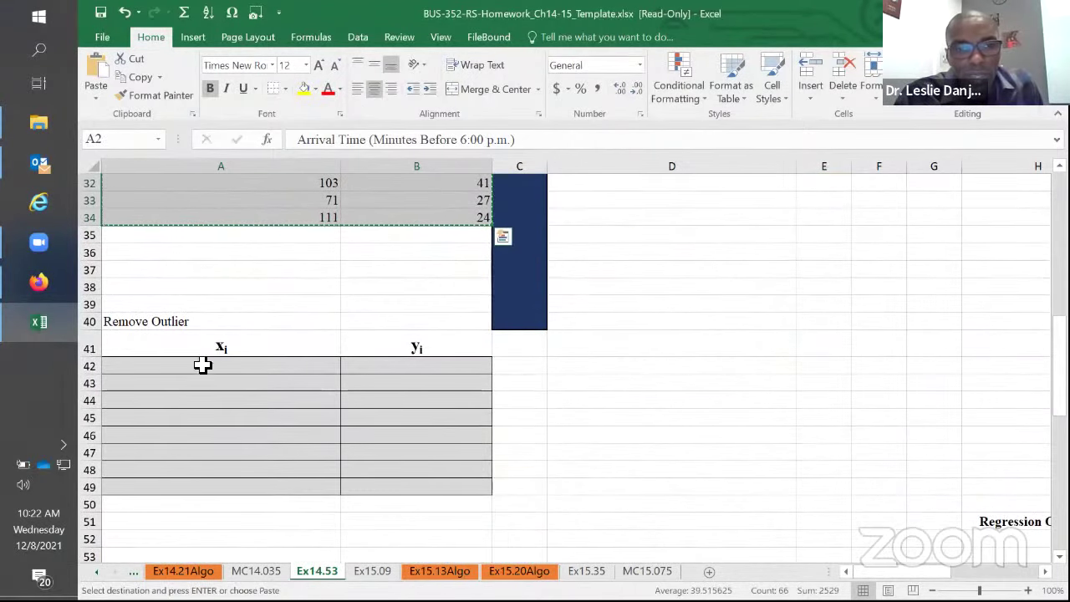
pyautogui.click(212, 348)
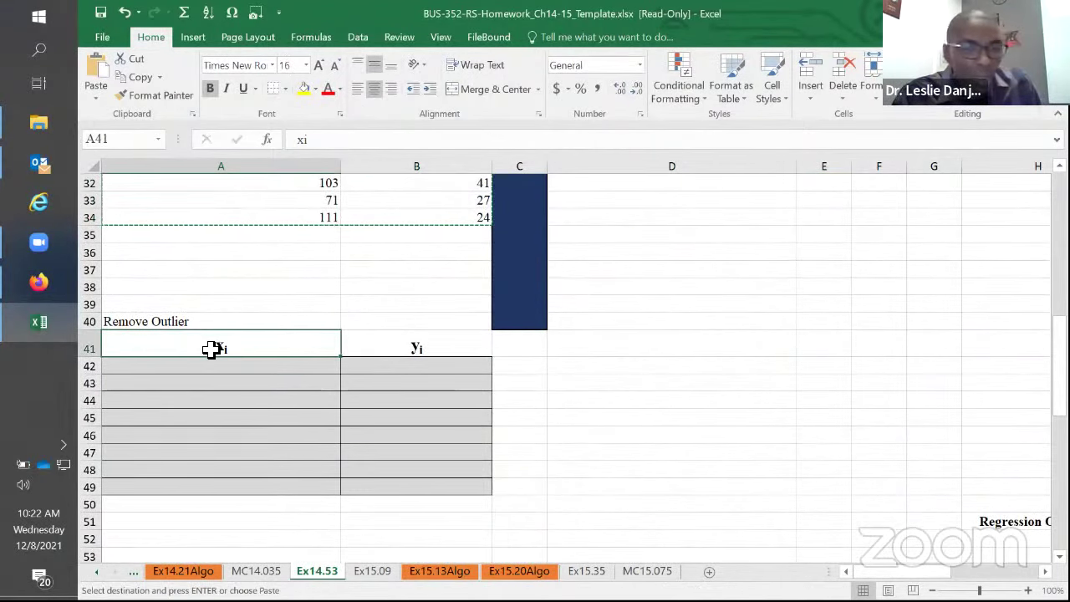
pyautogui.hotkey('ctrl', 'v')
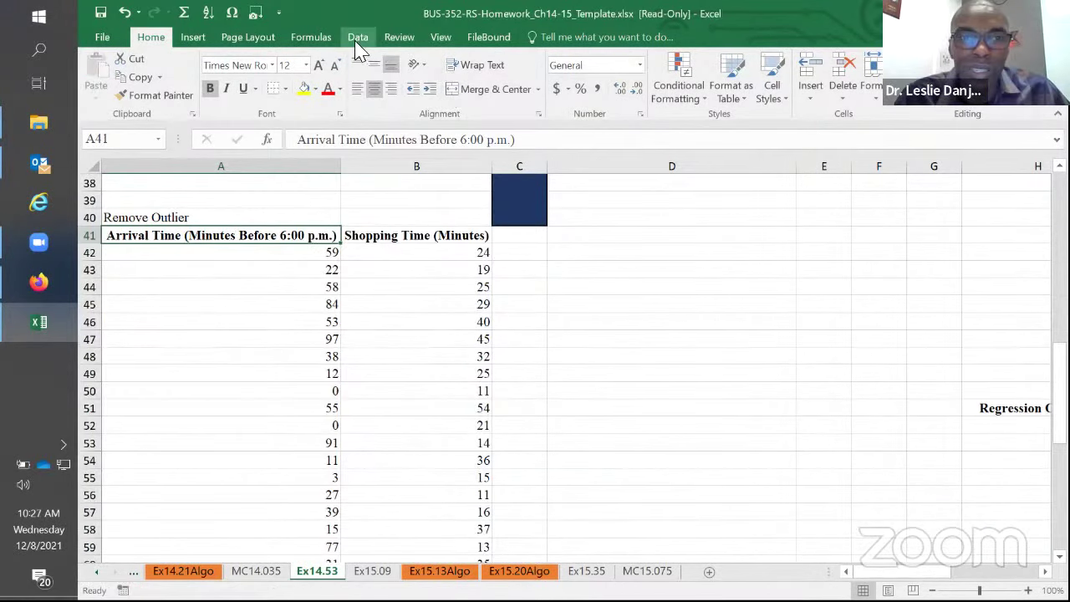
# - Run a Regression with labels, using B41:B72 as the Y range, A41:A72 as the X range and I51 as the output range
pyautogui.click(357, 37)
pyautogui.click(842, 58)
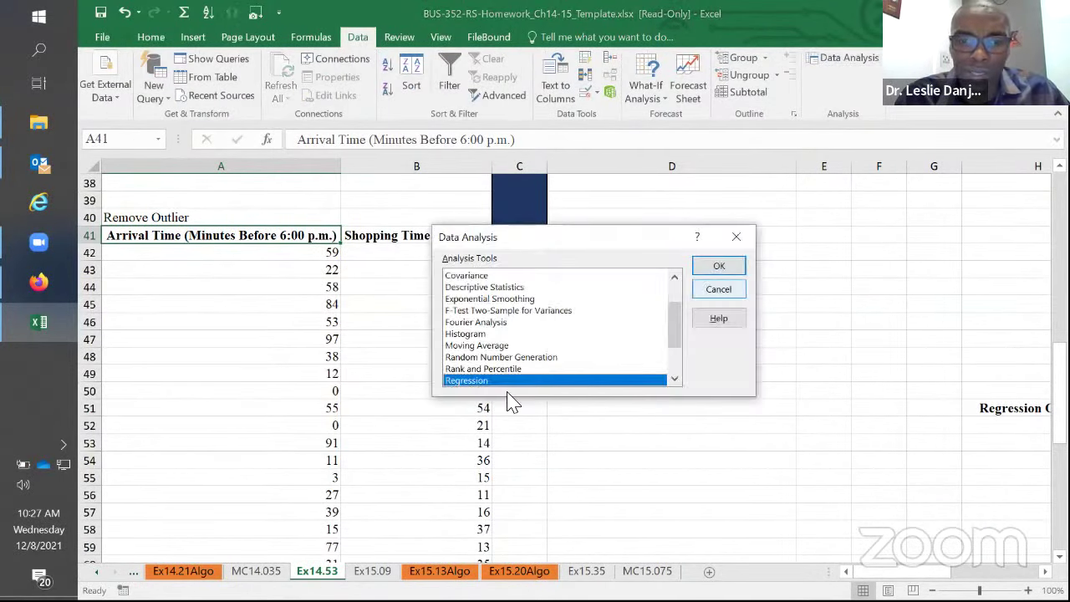
pyautogui.click(715, 264)
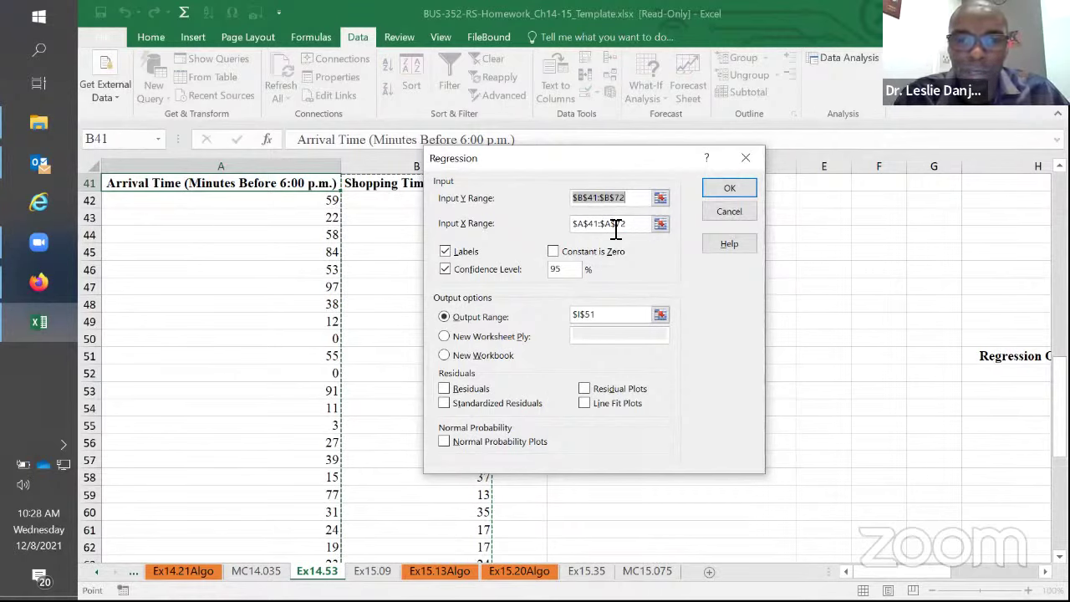
pyautogui.click(603, 316)
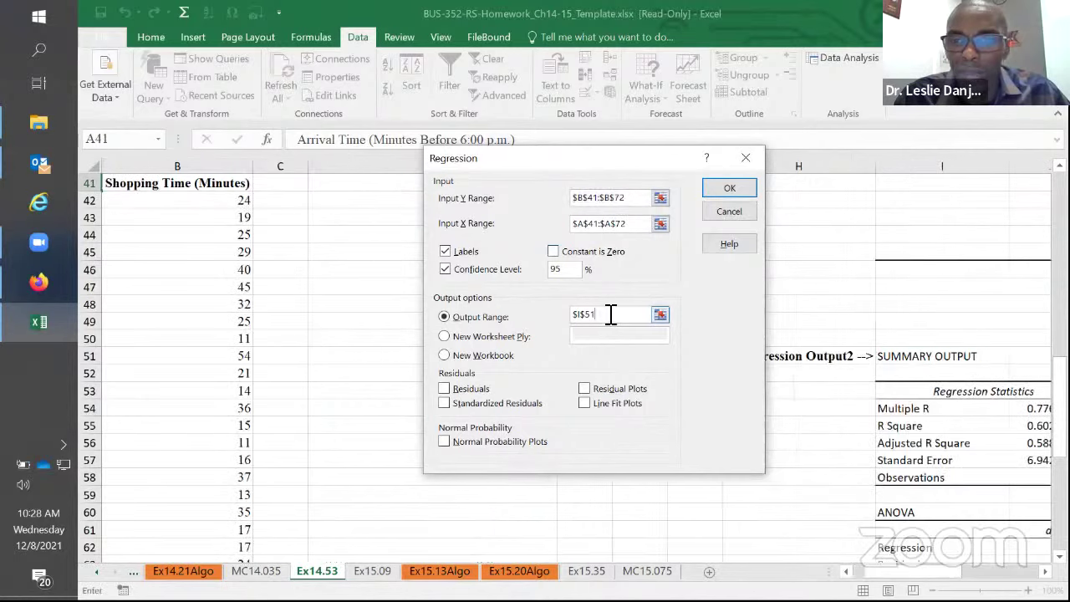
pyautogui.click(721, 194)
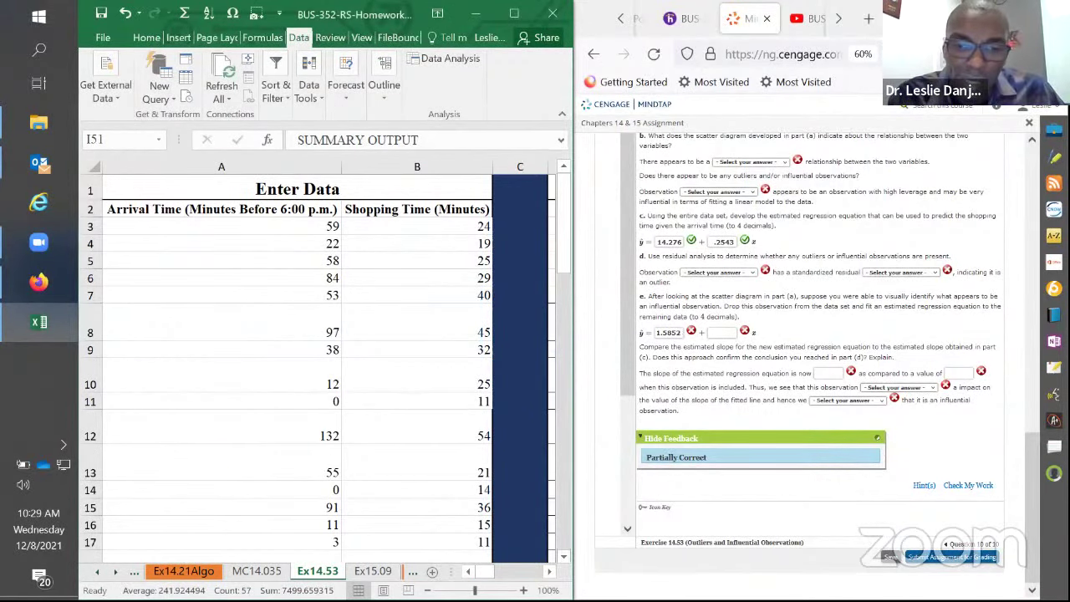
# - In MindTap part e, enter .2543 as the slope with the influential observation included and check the work
pyautogui.hscroll(10, 418, 405)
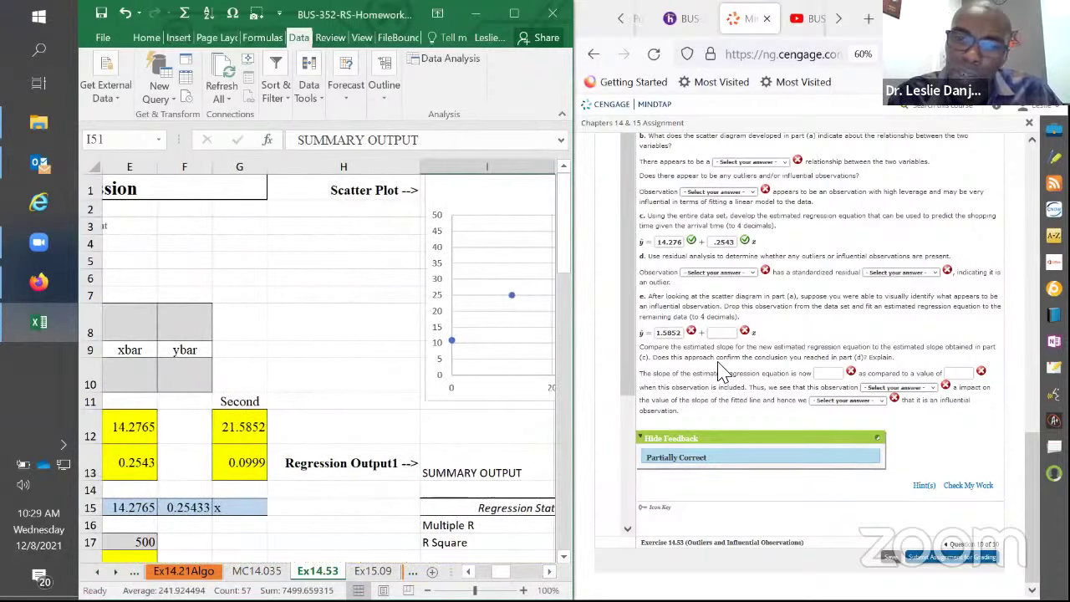
pyautogui.click(829, 373)
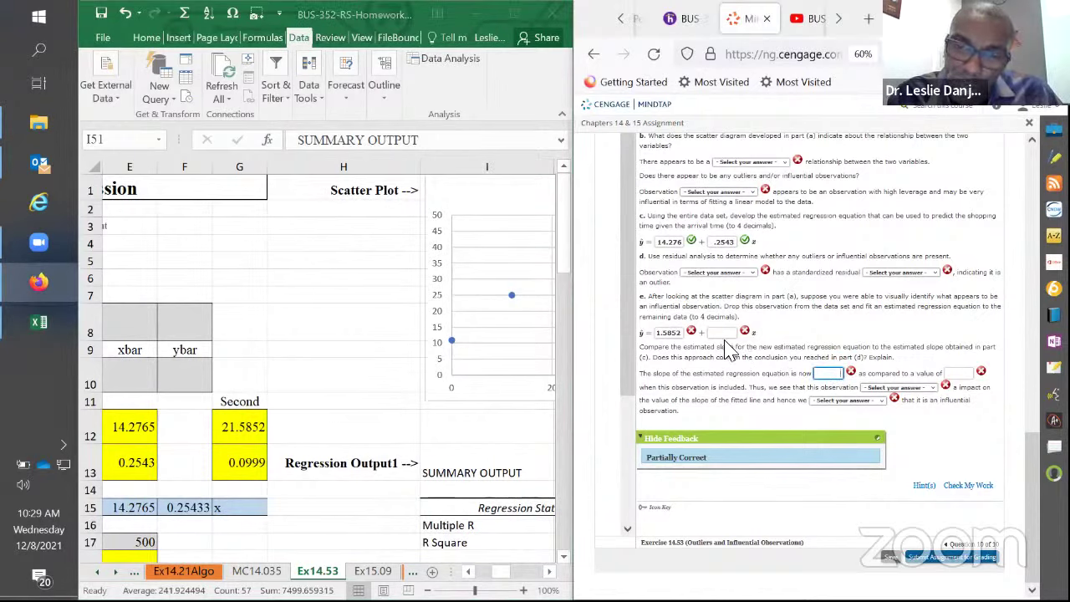
pyautogui.click(962, 374)
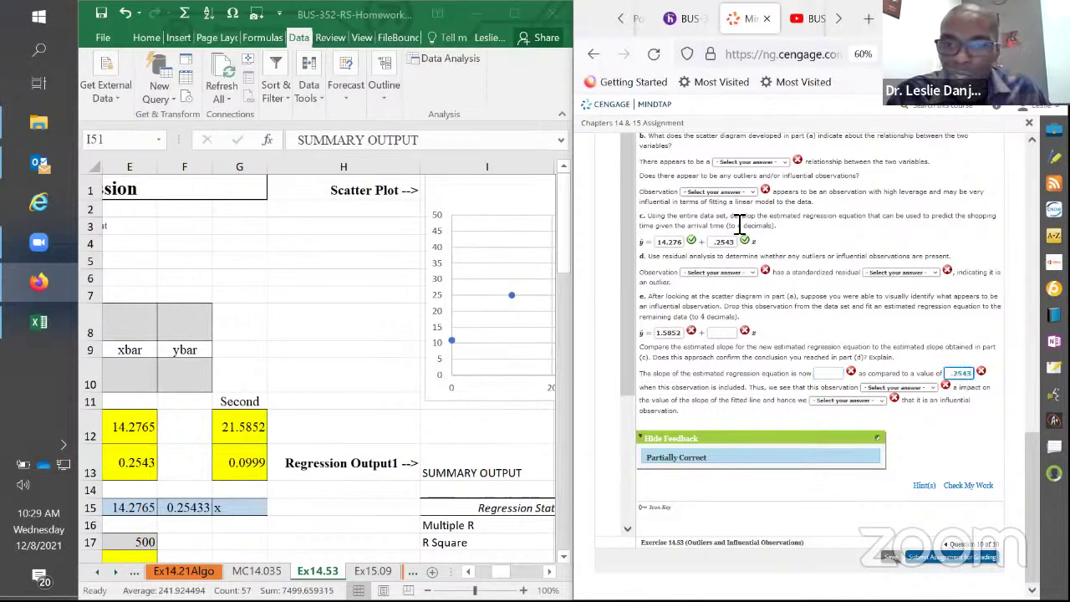
pyautogui.click(972, 485)
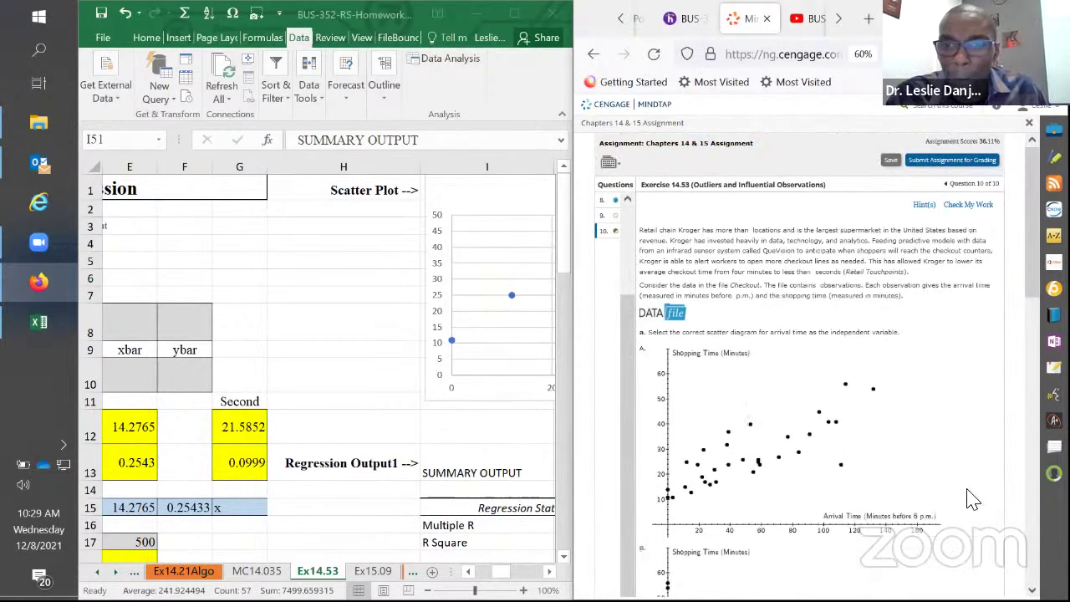
pyautogui.scroll(-10, 991, 501)
pyautogui.scroll(-5, 992, 502)
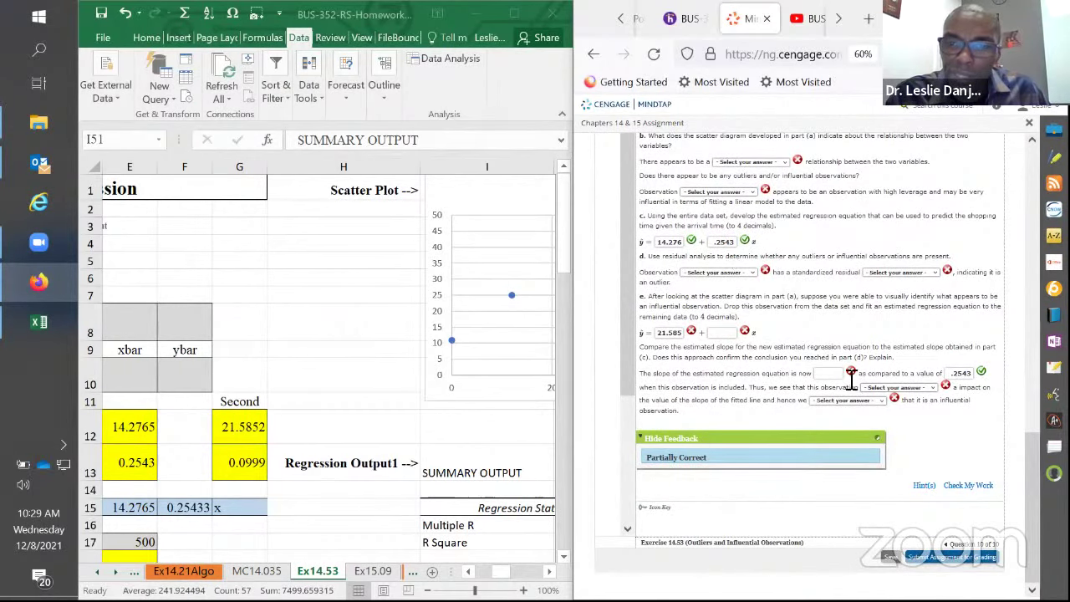
pyautogui.click(734, 333)
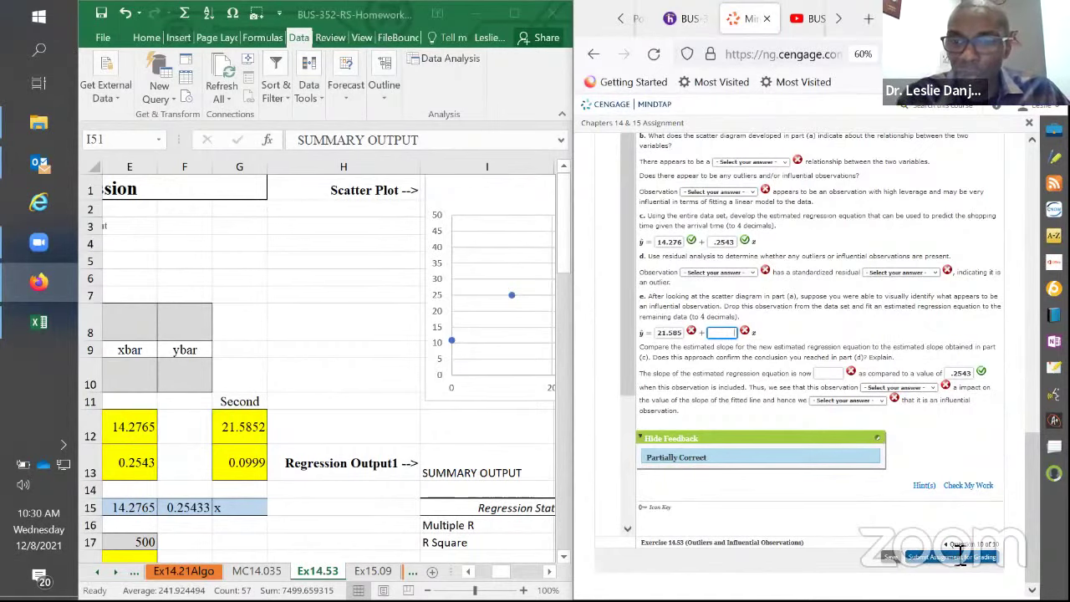
pyautogui.scroll(15, 753, 297)
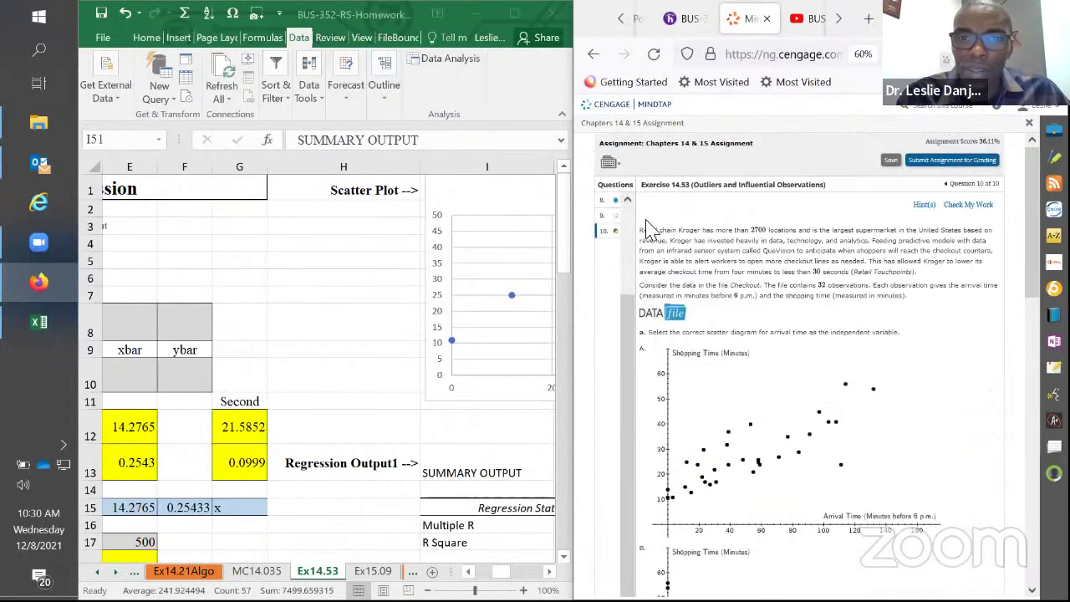
pyautogui.scroll(5, 631, 222)
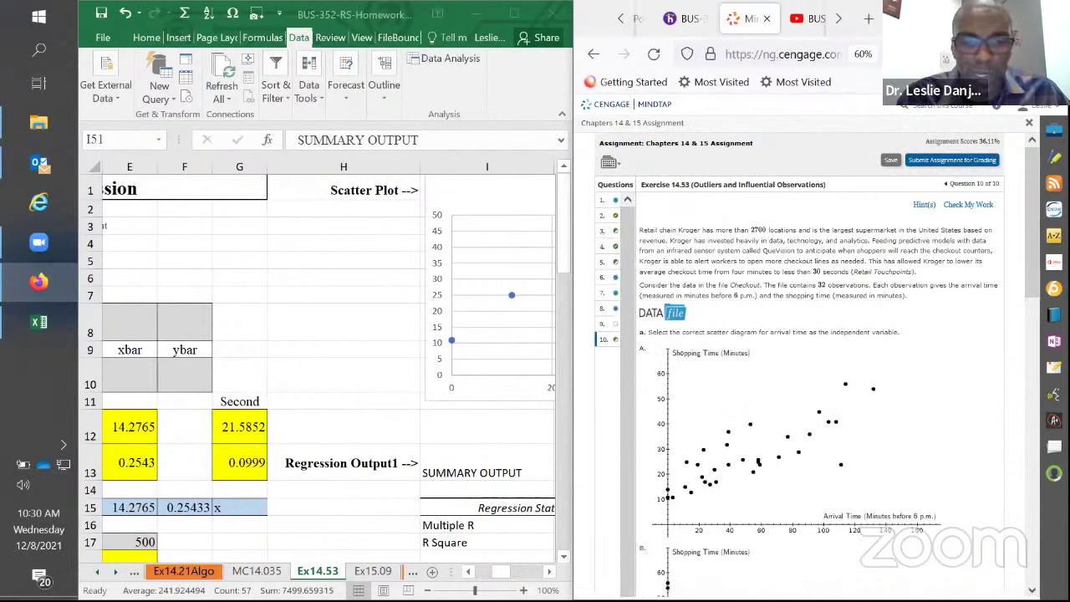
# - In Excel, rename the Ex15.09 worksheet to "Ex15.09 Old" and dismiss the class reminder
pyautogui.click(373, 571)
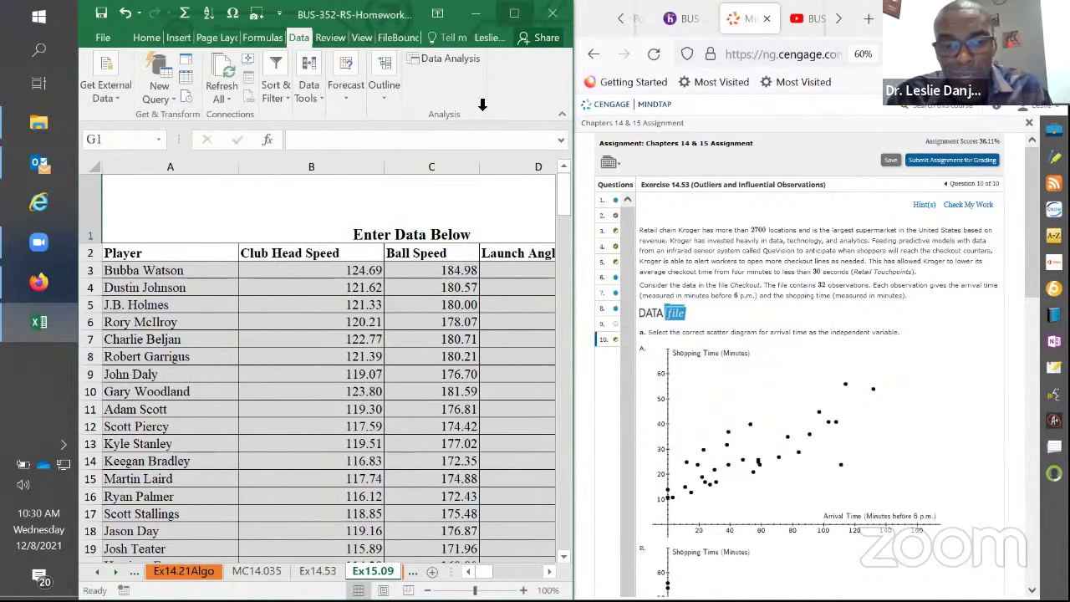
pyautogui.press('super+Up')
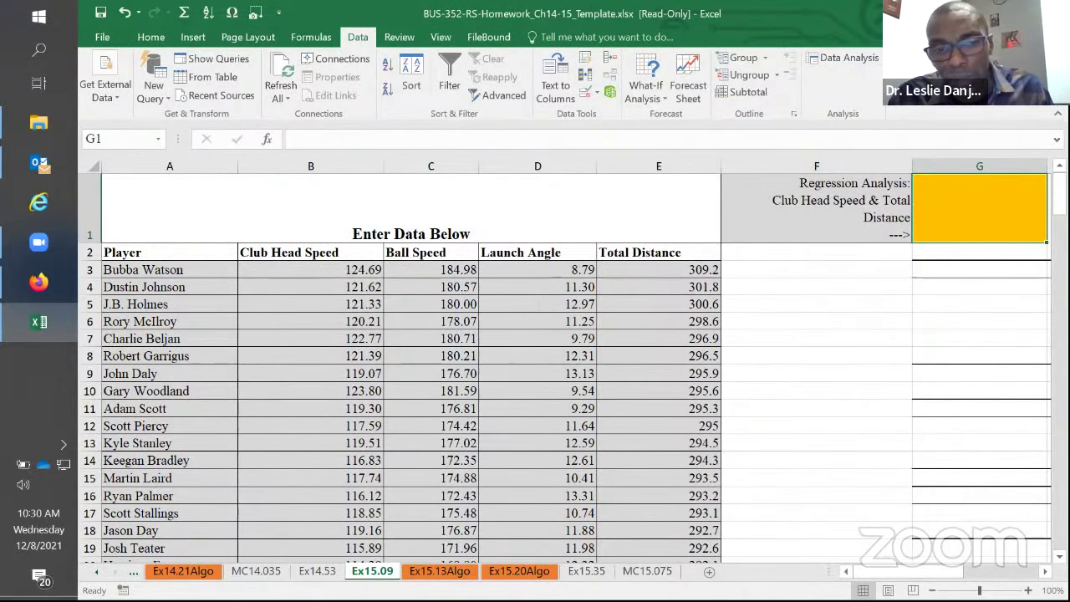
pyautogui.doubleClick(393, 572)
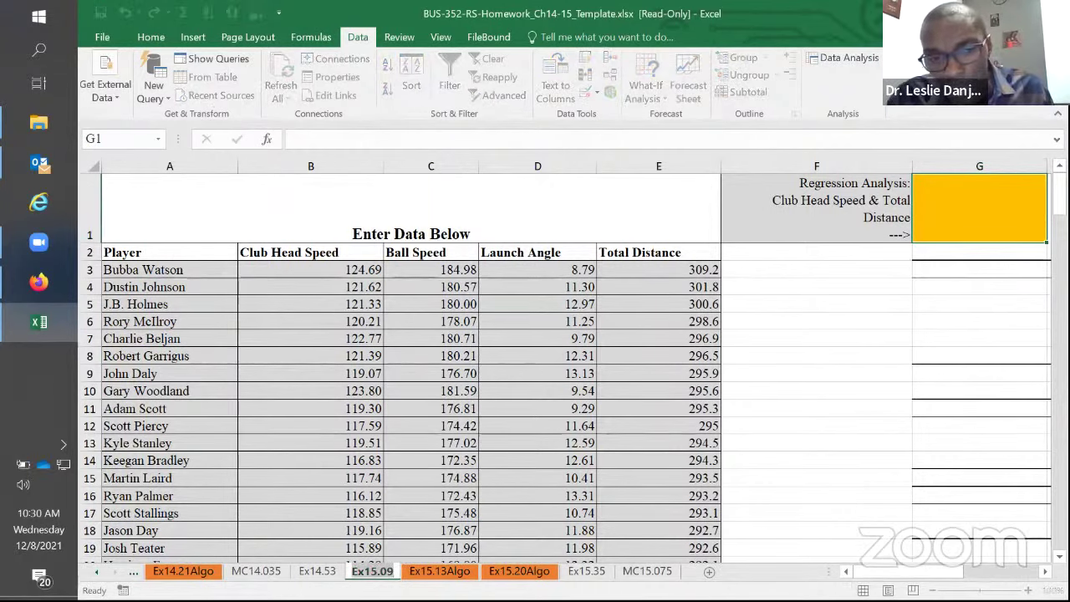
pyautogui.click(393, 574)
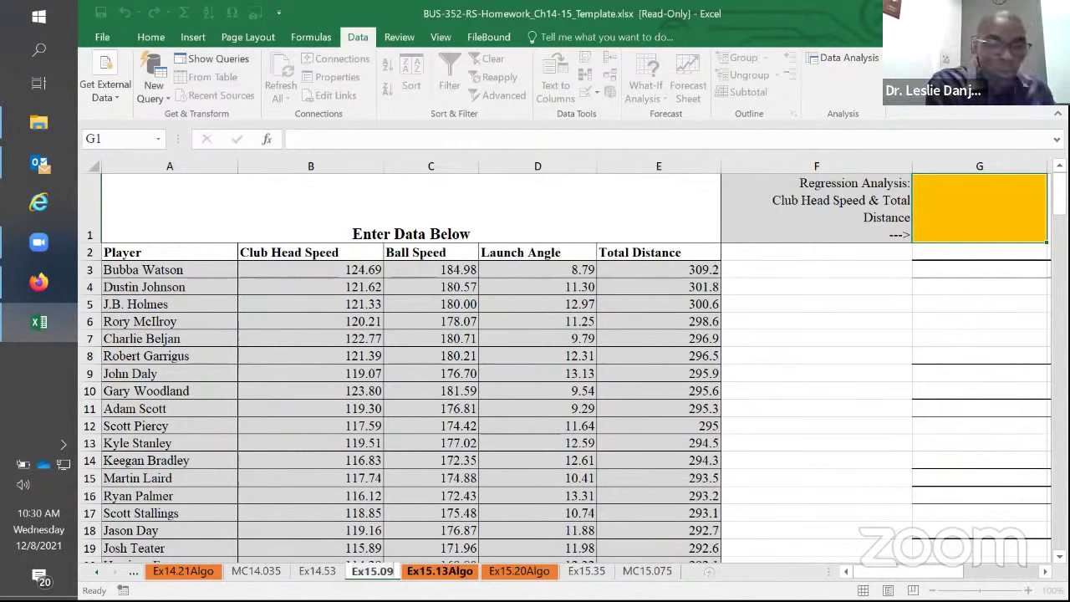
pyautogui.write('09Old')
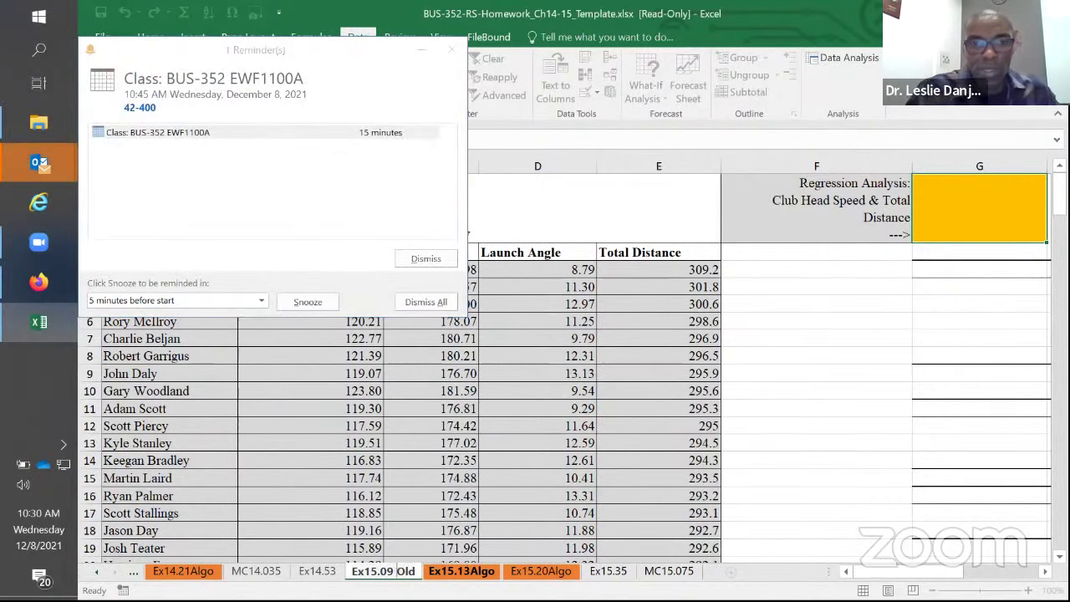
pyautogui.click(446, 264)
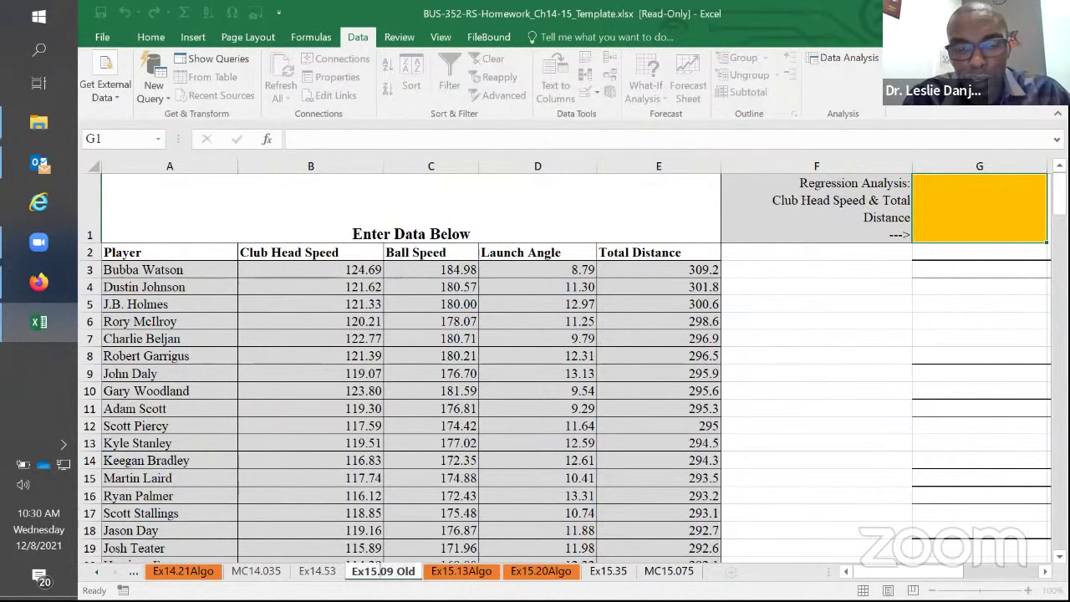
pyautogui.click(451, 535)
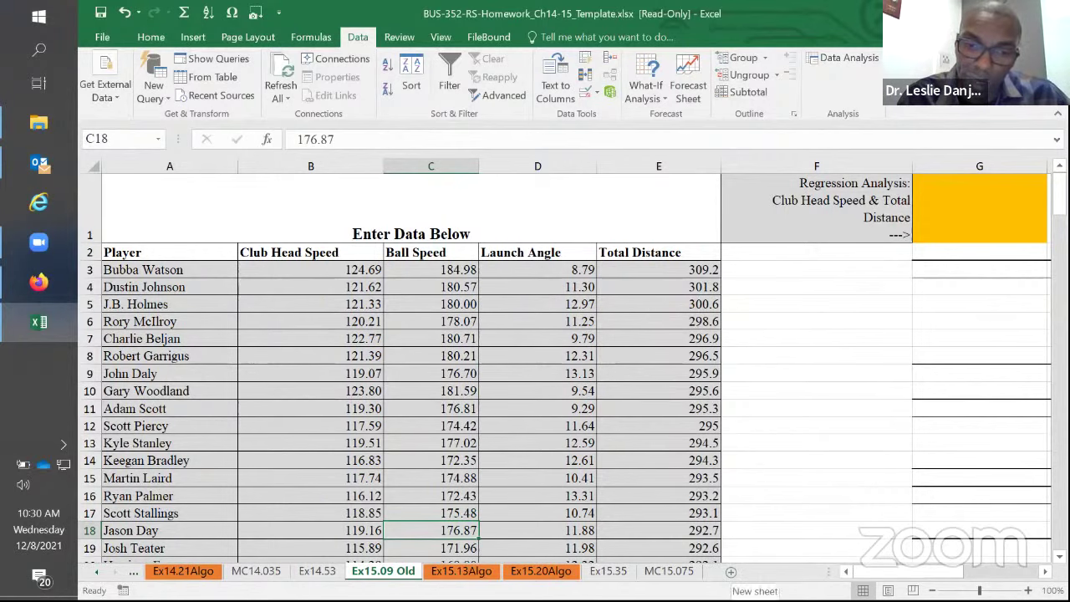
# - Add a new worksheet after Ex15.09 Old and name it "Ex15.09 New"
pyautogui.click(734, 574)
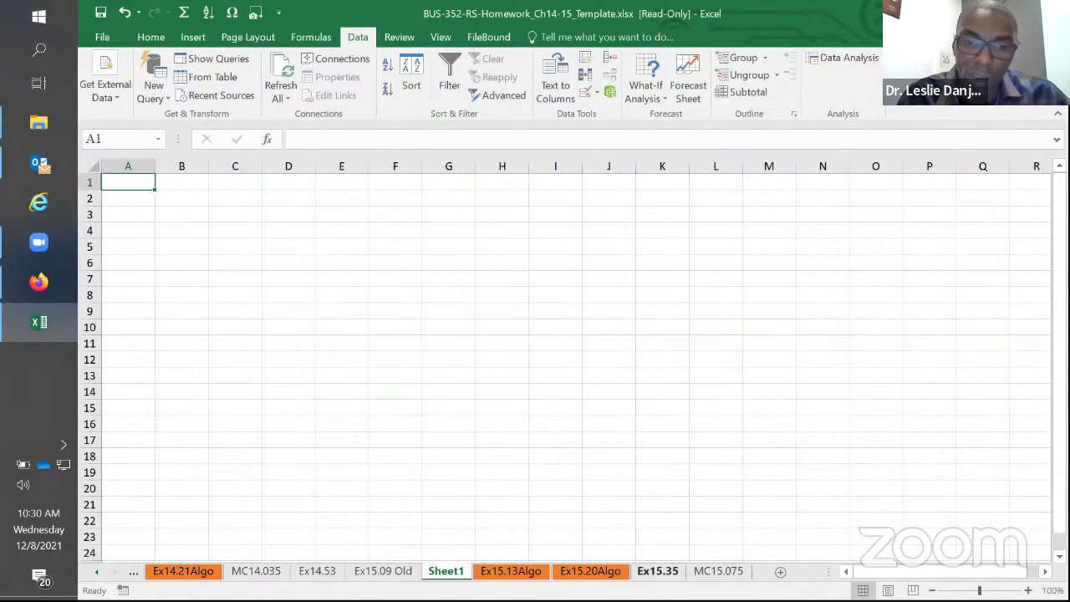
pyautogui.doubleClick(445, 571)
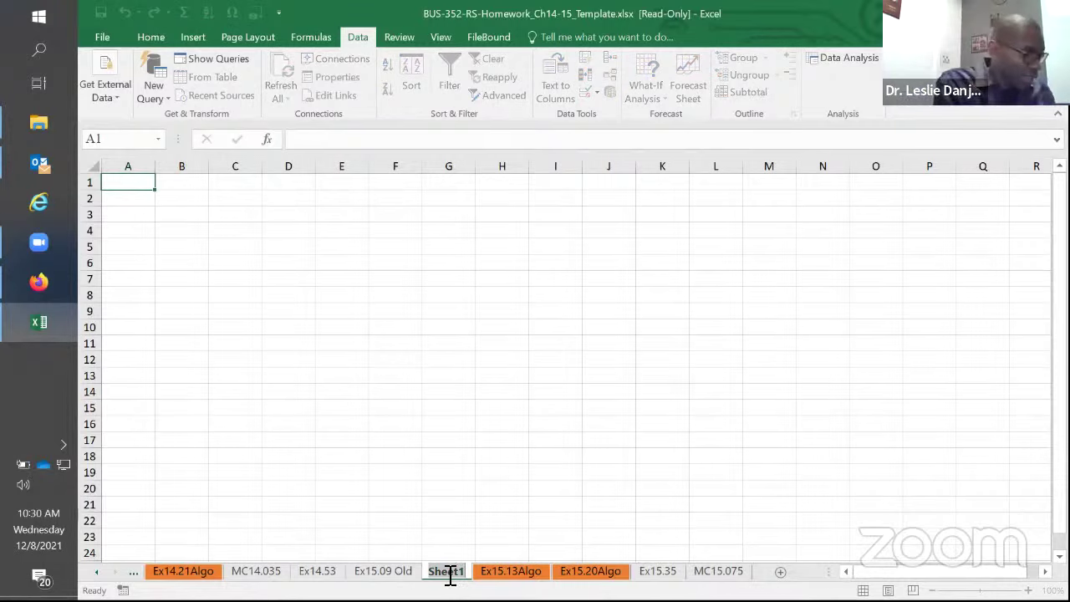
pyautogui.write('Ex')
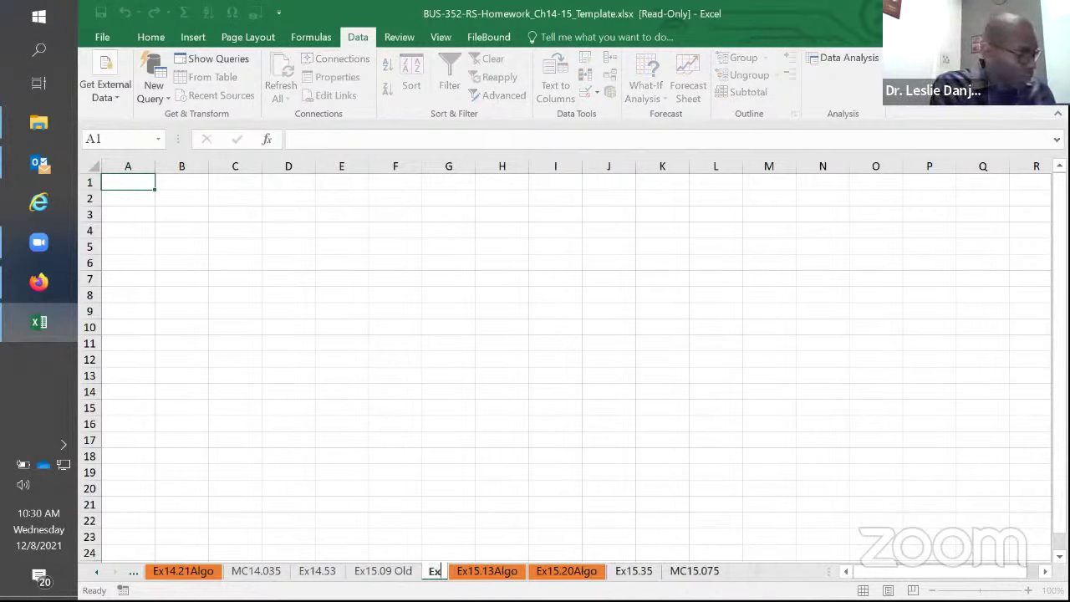
pyautogui.write('15.0')
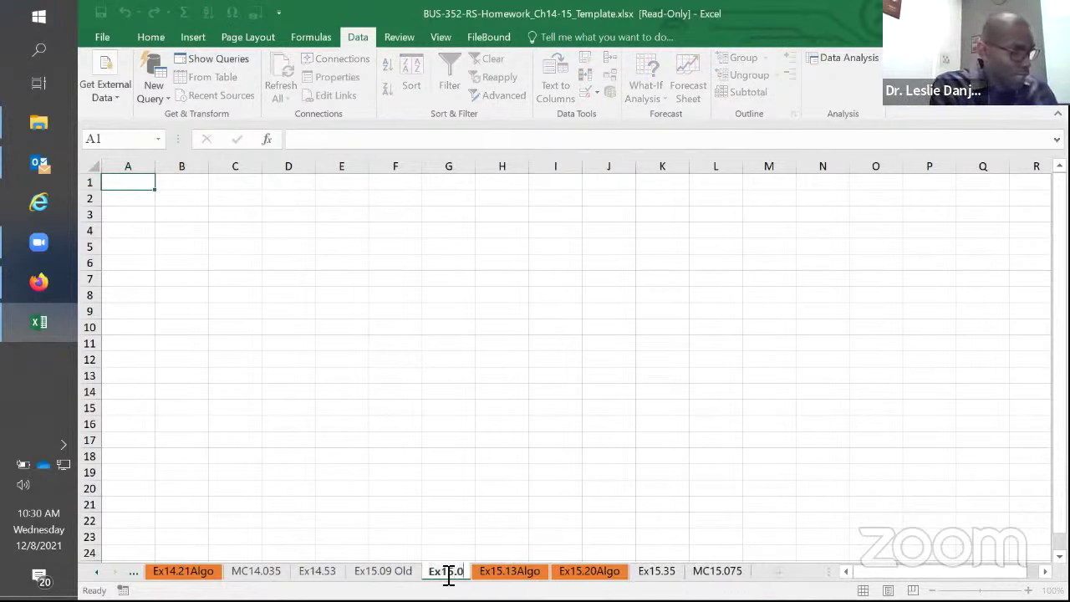
pyautogui.write('9 New')
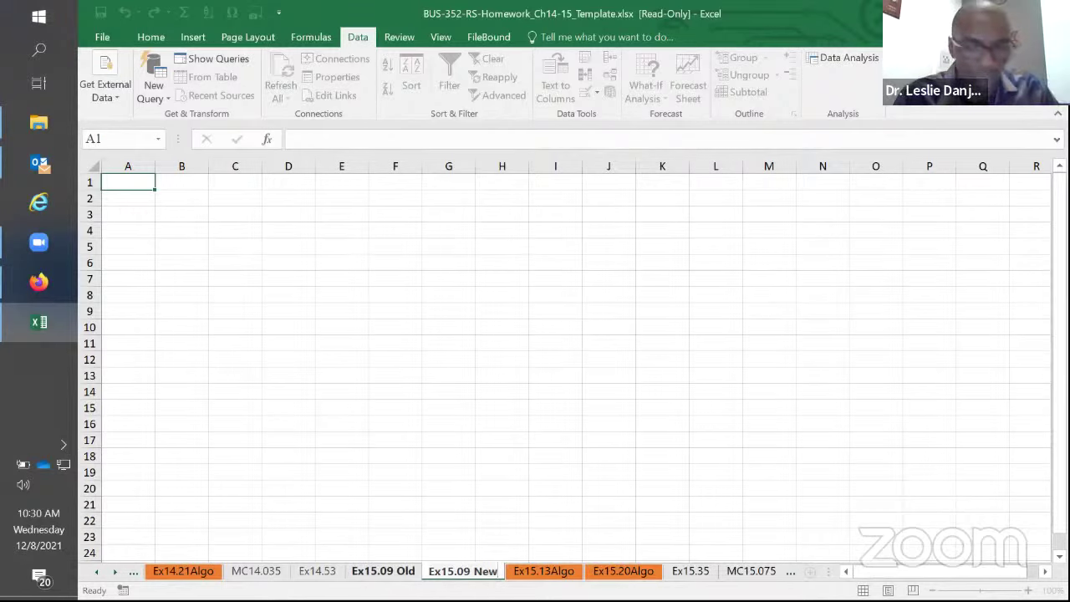
# - Confirm the Ex15.09 New sheet name and dock the workbook window side by side with the MindTap browser window
pyautogui.press('Return')
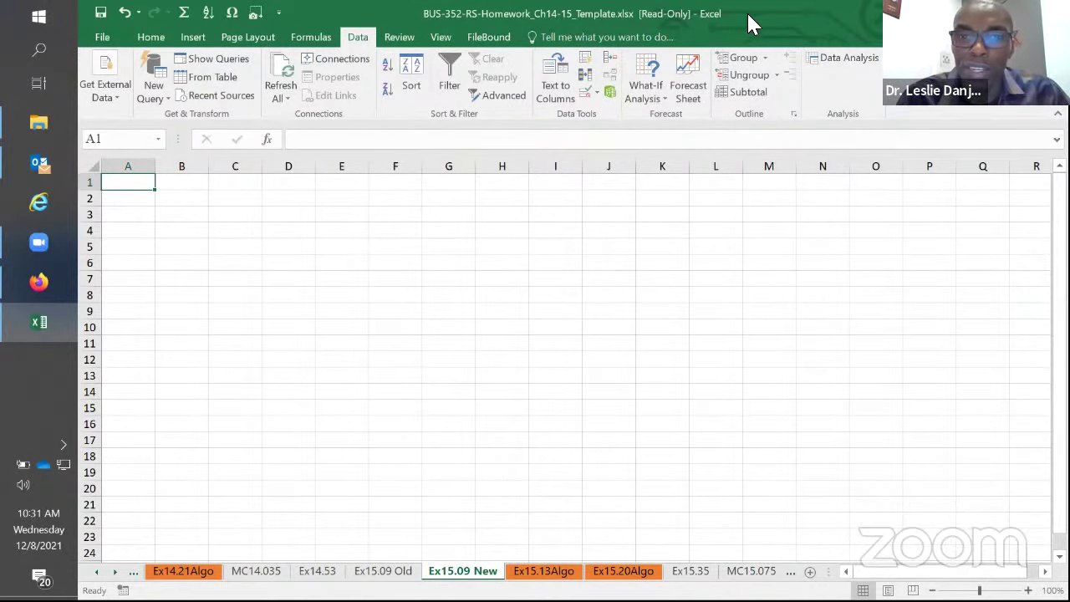
pyautogui.moveTo(747, 10); pyautogui.dragTo(82, 269)
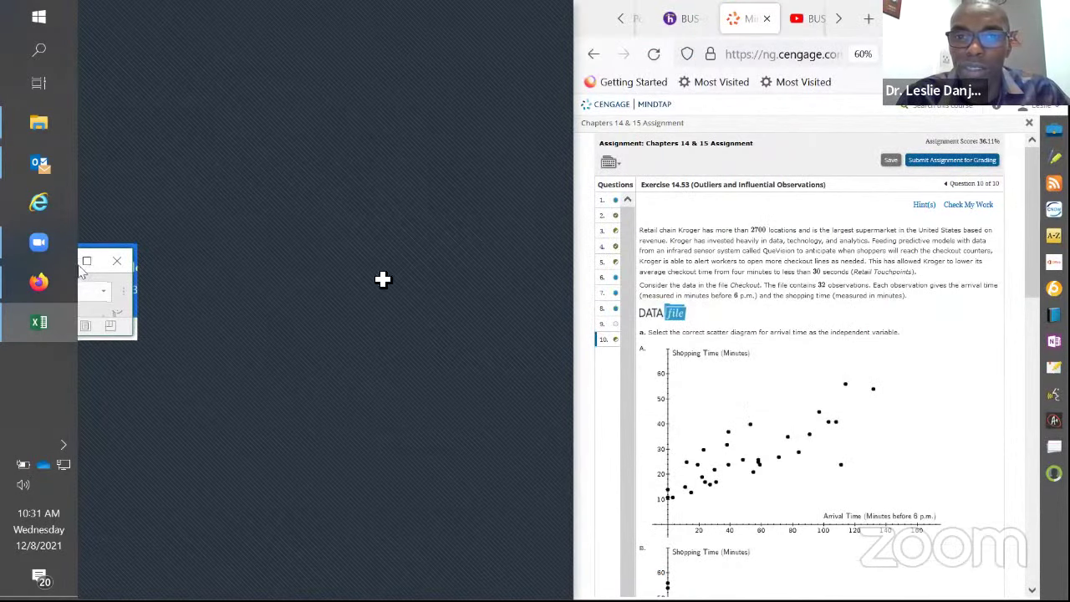
# - In MindTap, go to Exercise 15.09 (Least Square Method) and request its springhouses.xlsx data file
pyautogui.click(608, 201)
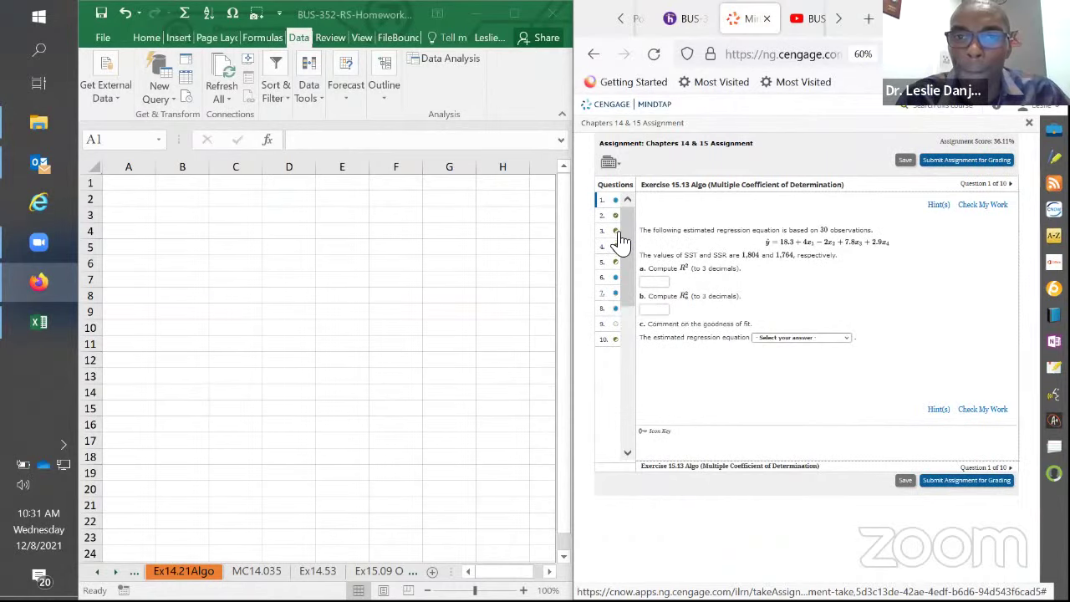
pyautogui.click(616, 279)
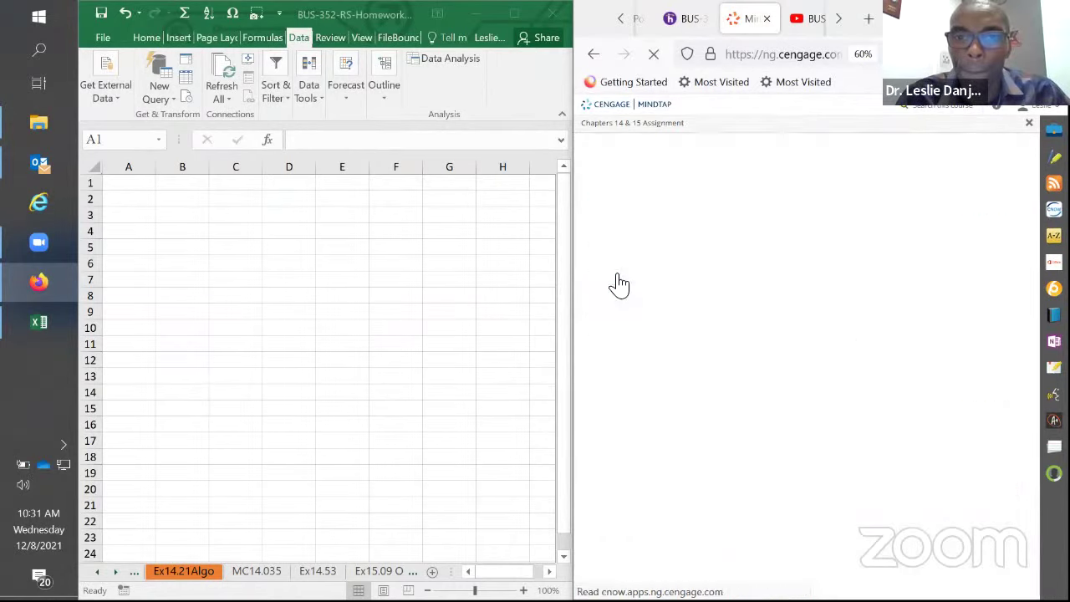
pyautogui.click(611, 249)
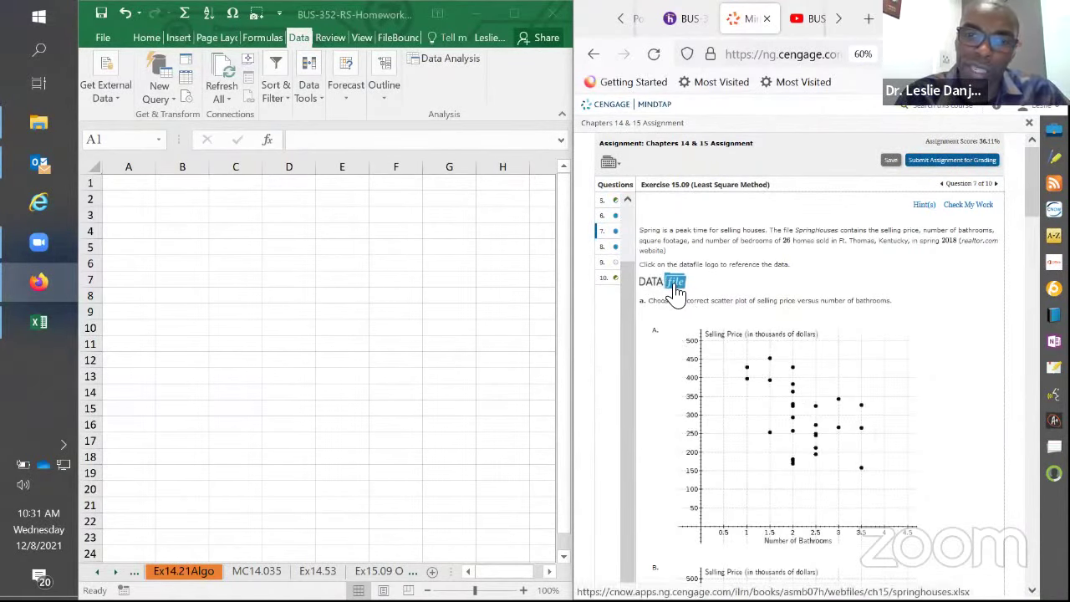
pyautogui.click(675, 286)
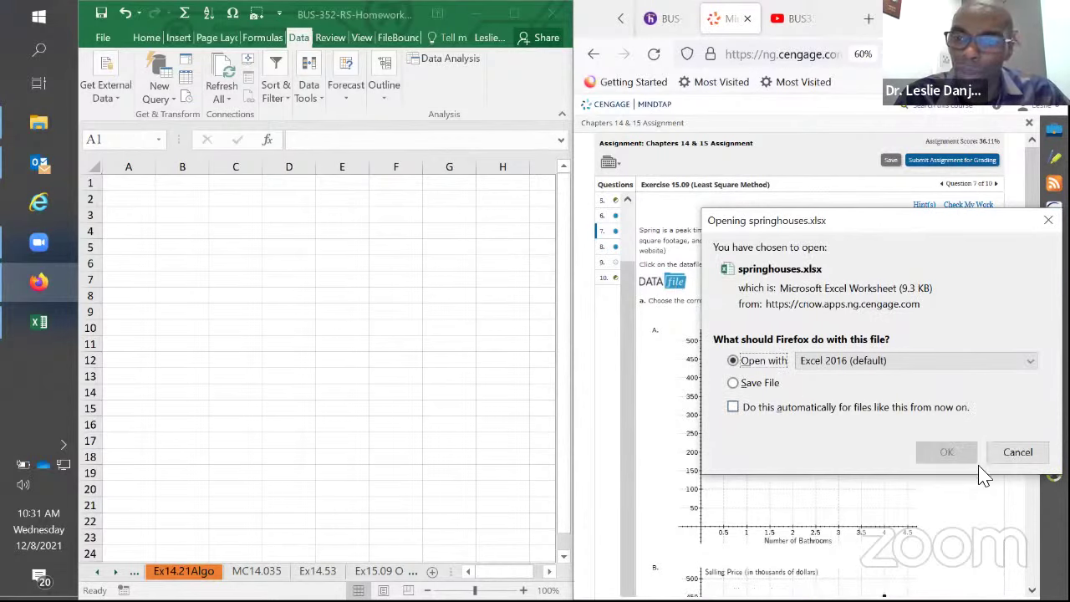
# - Open the springhouses.xlsx data file in Excel 2016 and copy its whole data table, A1:D27
pyautogui.click(947, 452)
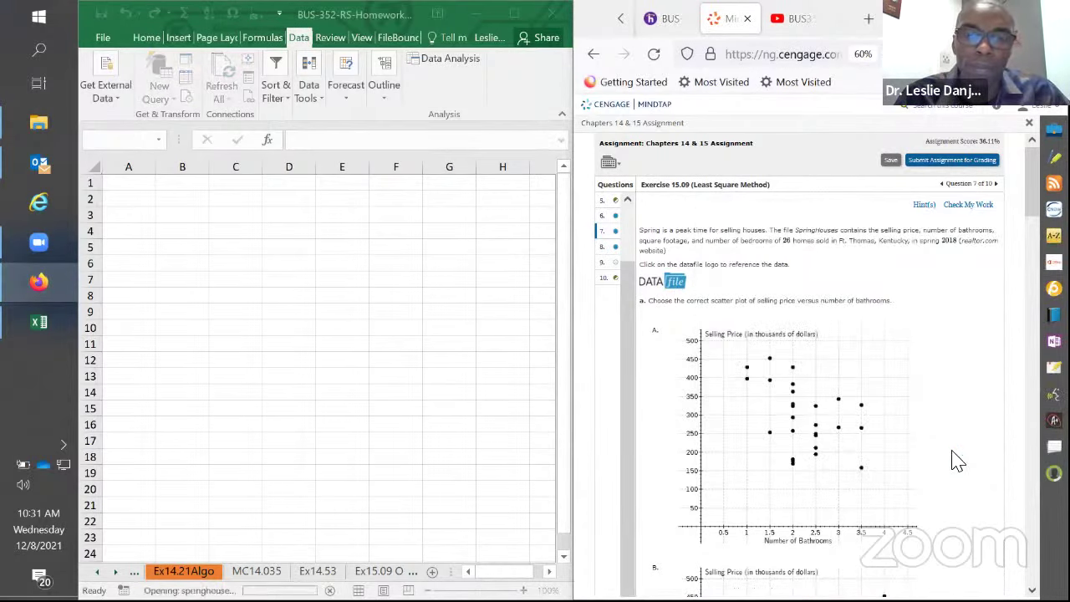
pyautogui.click(163, 35)
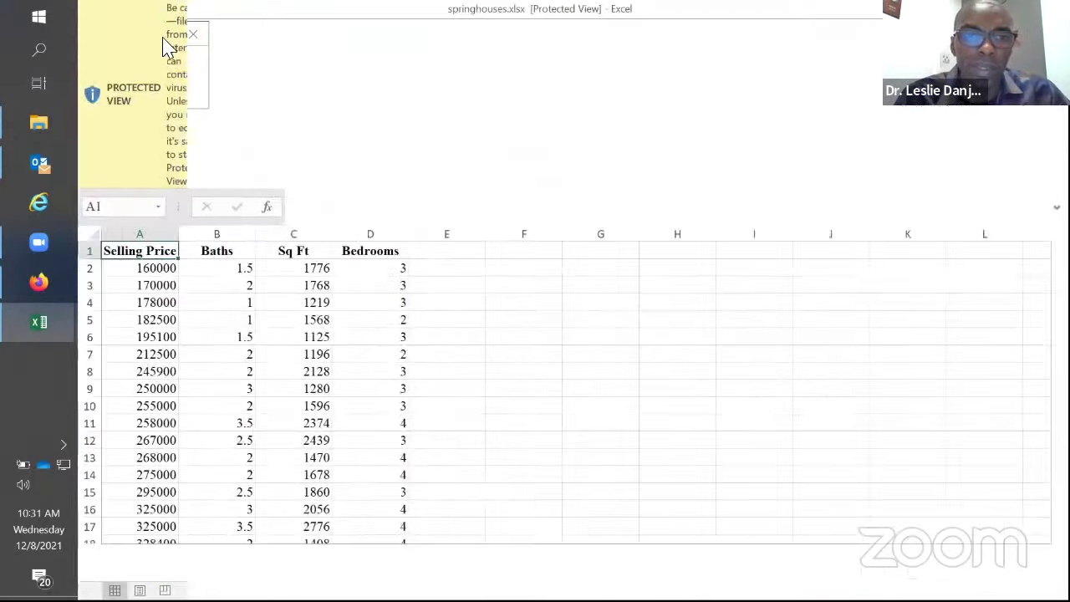
pyautogui.moveTo(139, 137); pyautogui.dragTo(403, 519)
pyautogui.click(475, 465)
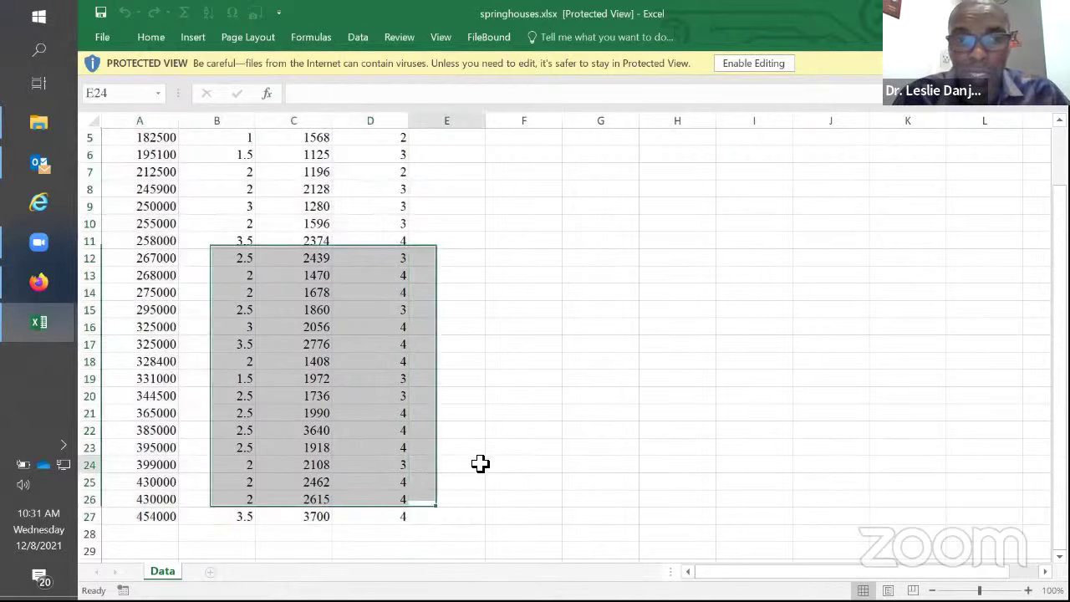
pyautogui.scroll(2, 482, 451)
pyautogui.click(123, 143)
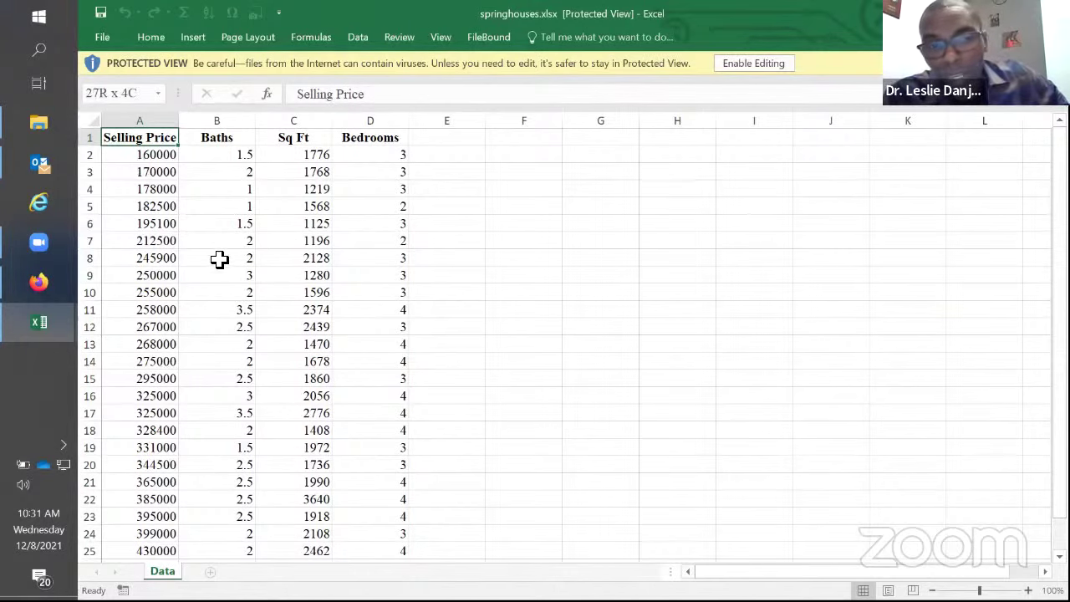
pyautogui.hotkey('ctrl', 'shift', 'End')
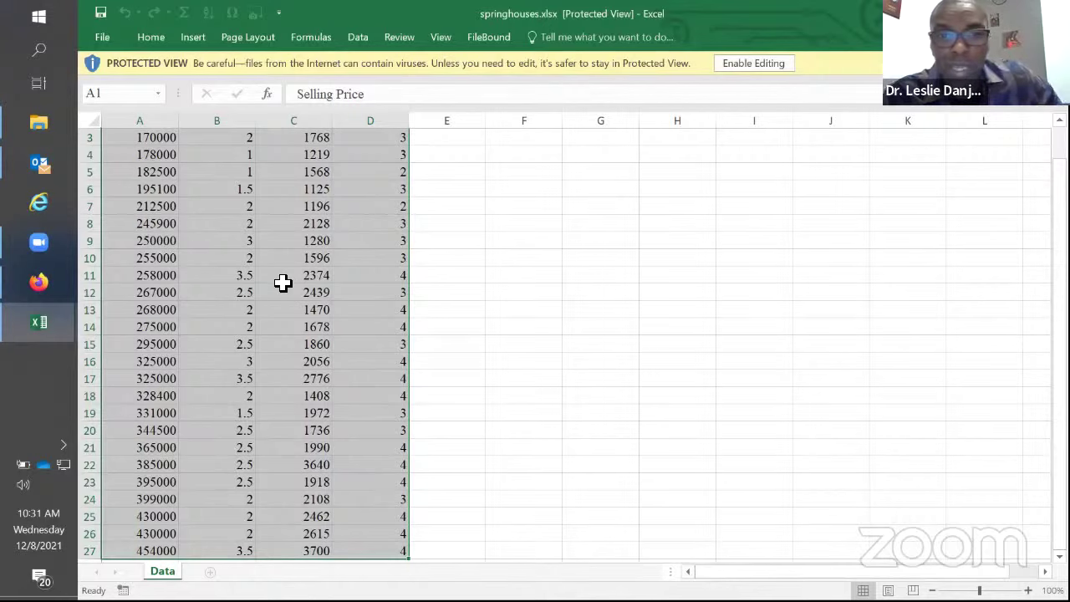
pyautogui.hotkey('ctrl', 'c')
# - Paste the copied housing data at cell A1 of the homework workbook's empty Ex15.09 New sheet and close the source file
pyautogui.doubleClick(393, 13)
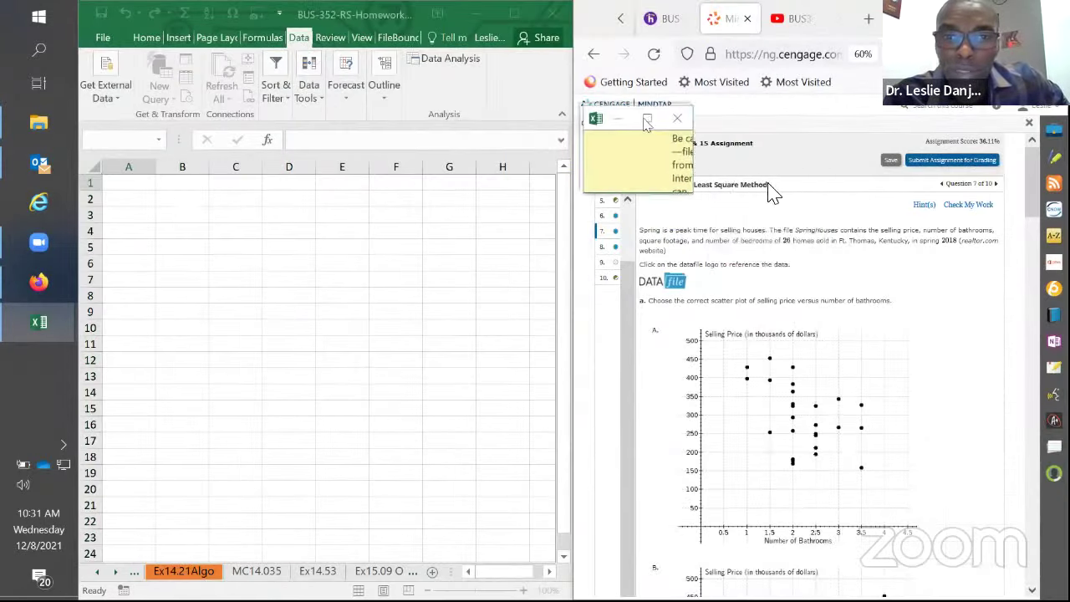
pyautogui.click(128, 183)
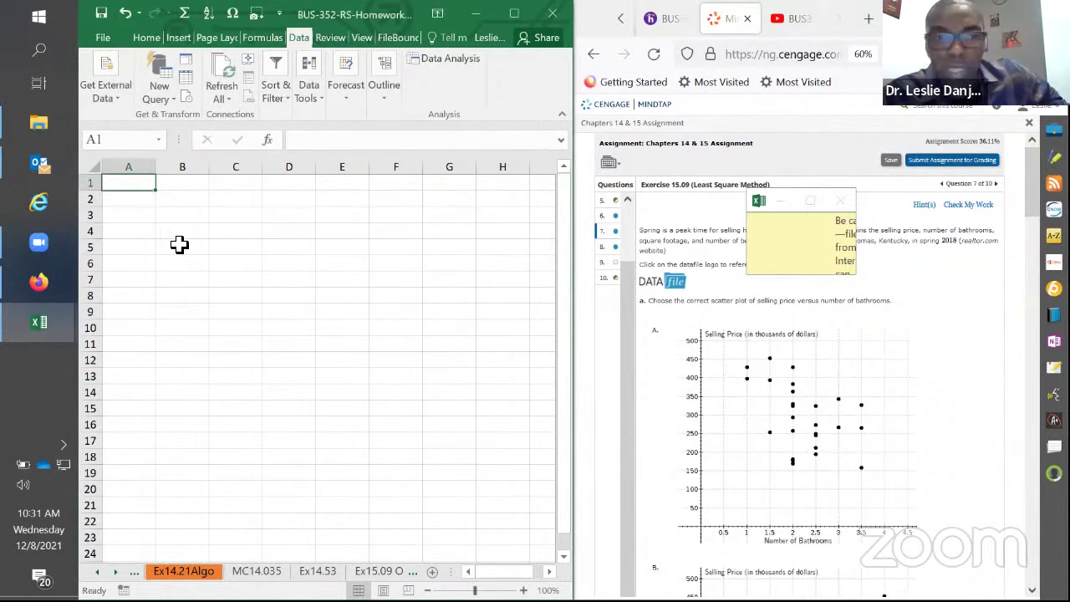
pyautogui.hotkey('ctrl', 'v')
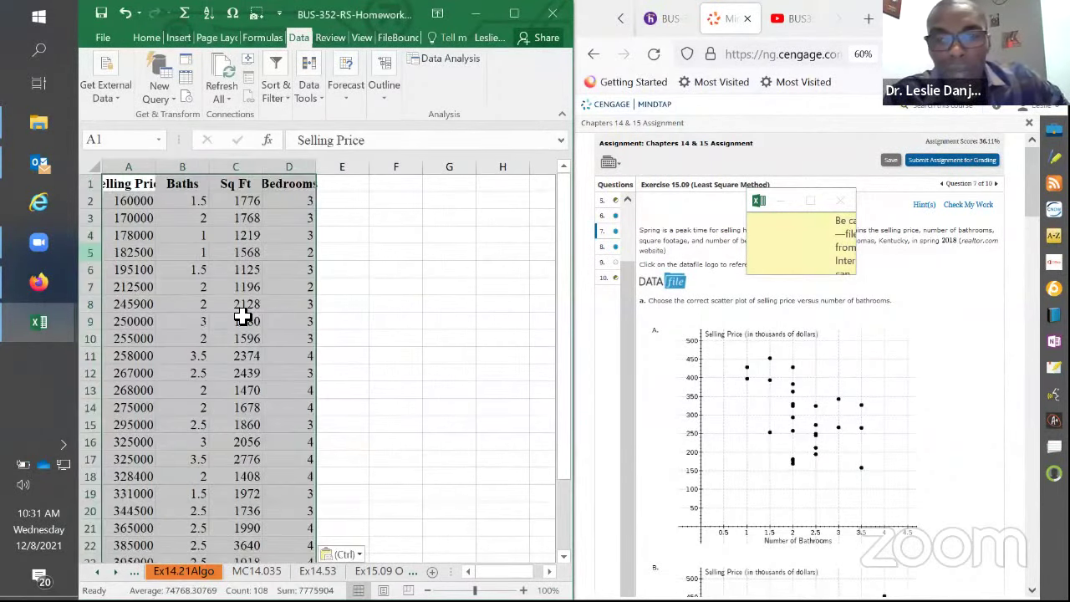
pyautogui.click(842, 202)
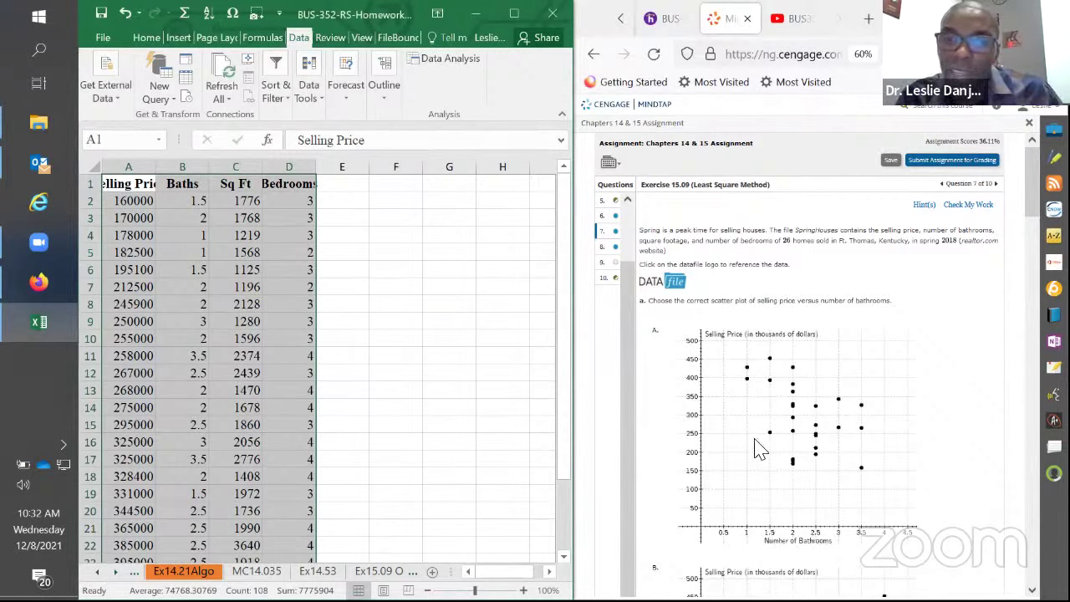
# - Rename the header in A1 to "Selling Price (y)" and fit columns A and D to their contents
pyautogui.doubleClick(157, 167)
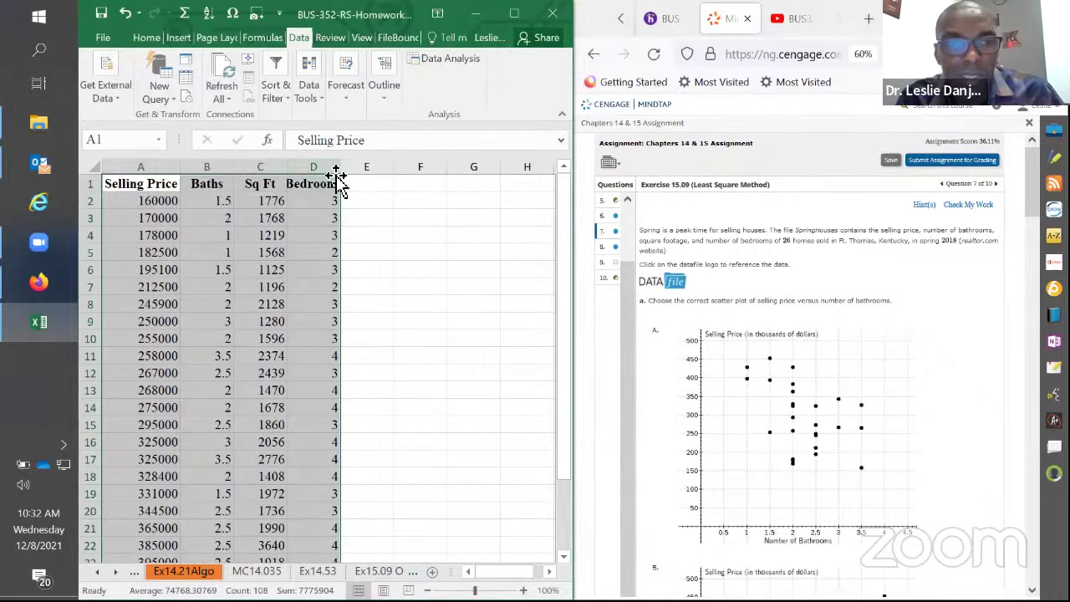
pyautogui.doubleClick(342, 169)
pyautogui.click(151, 188)
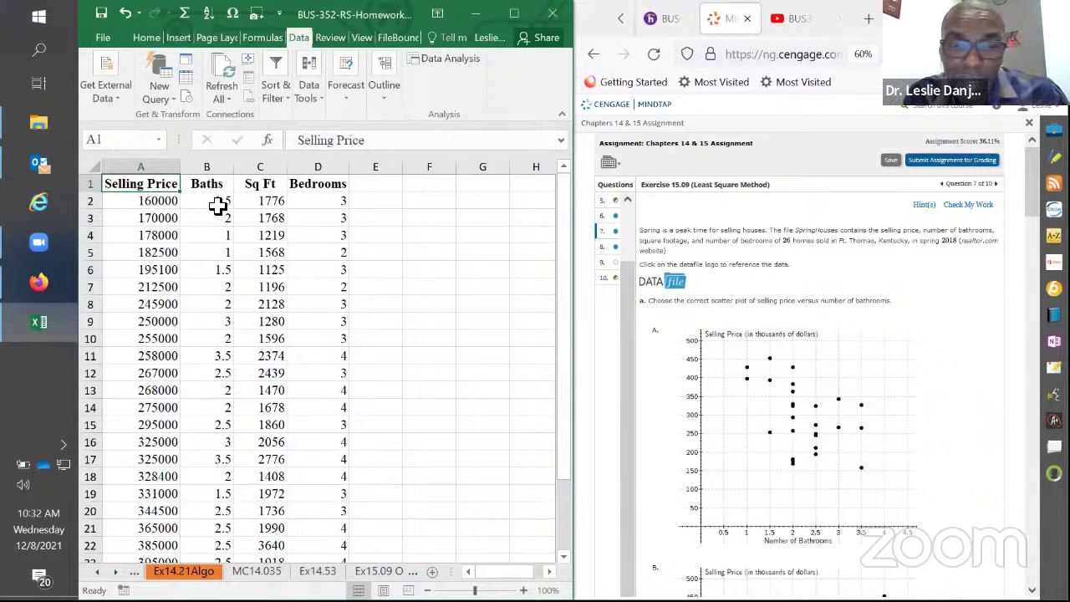
pyautogui.doubleClick(179, 191)
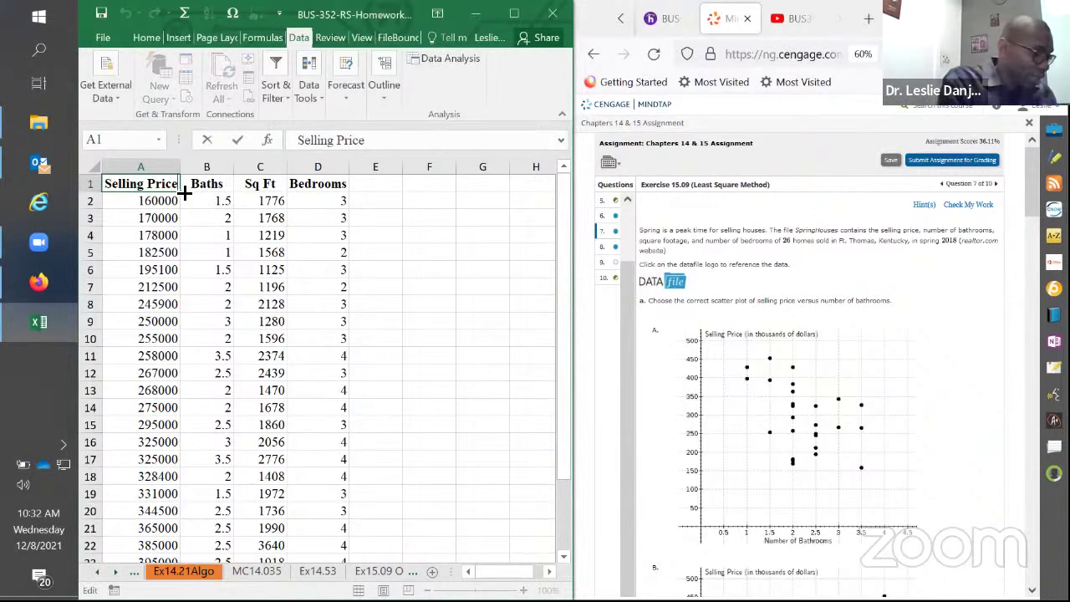
pyautogui.write('(y')
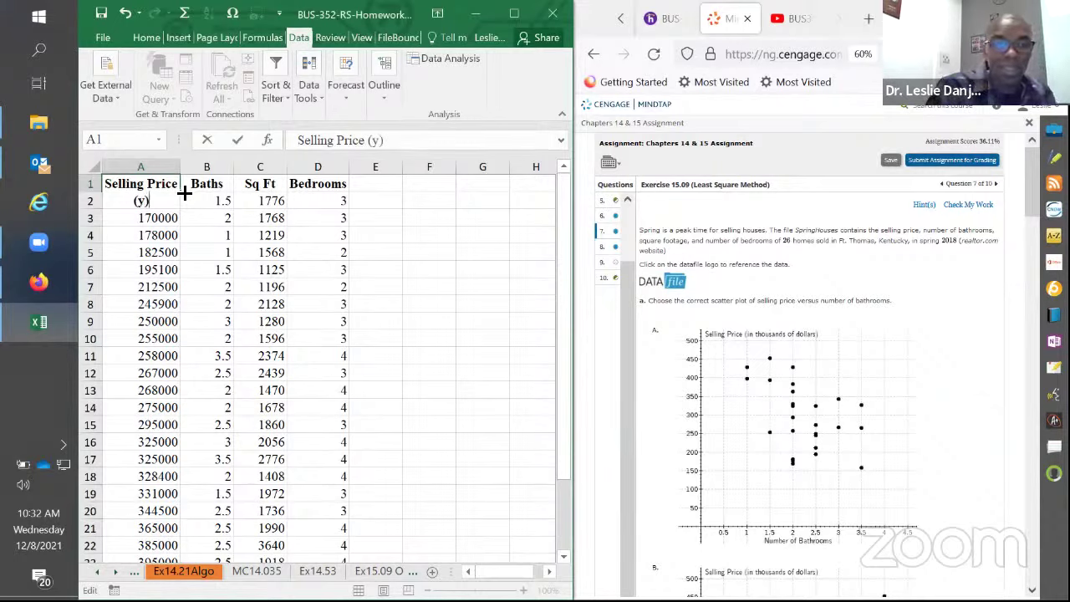
pyautogui.write(')')
pyautogui.press('Return')
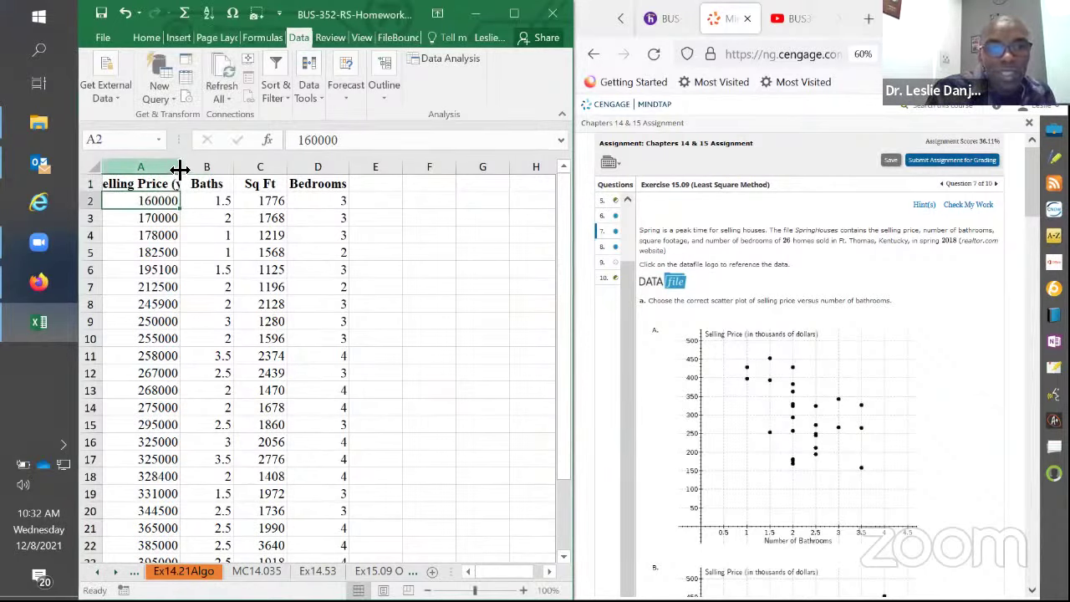
pyautogui.doubleClick(186, 173)
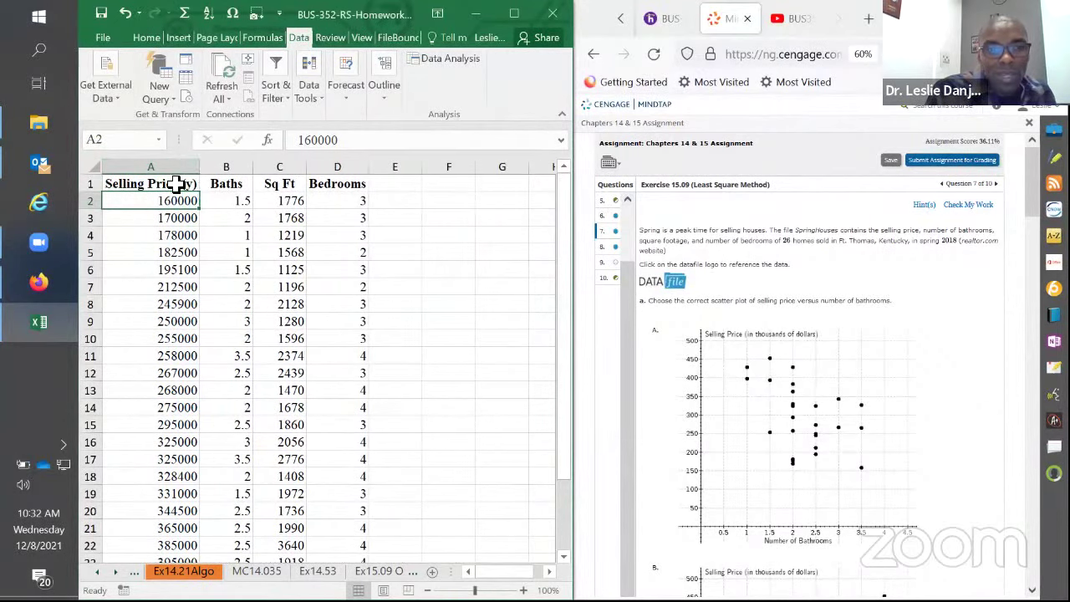
# - Rename the header in B1 to "Baths (x1)" and widen column B to show it fully
pyautogui.click(242, 185)
pyautogui.doubleClick(242, 183)
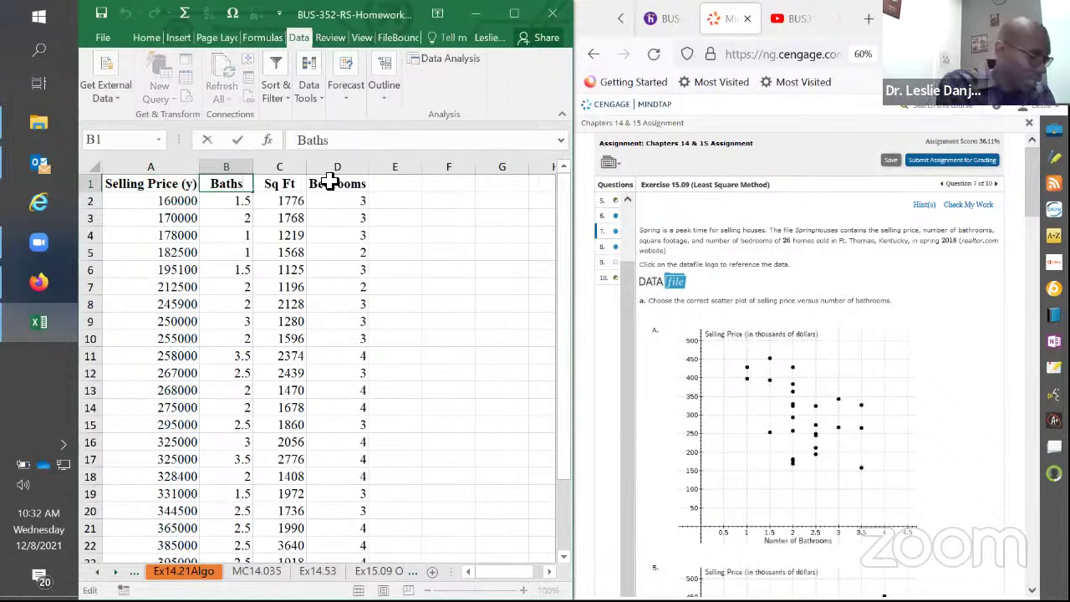
pyautogui.write('(x1)')
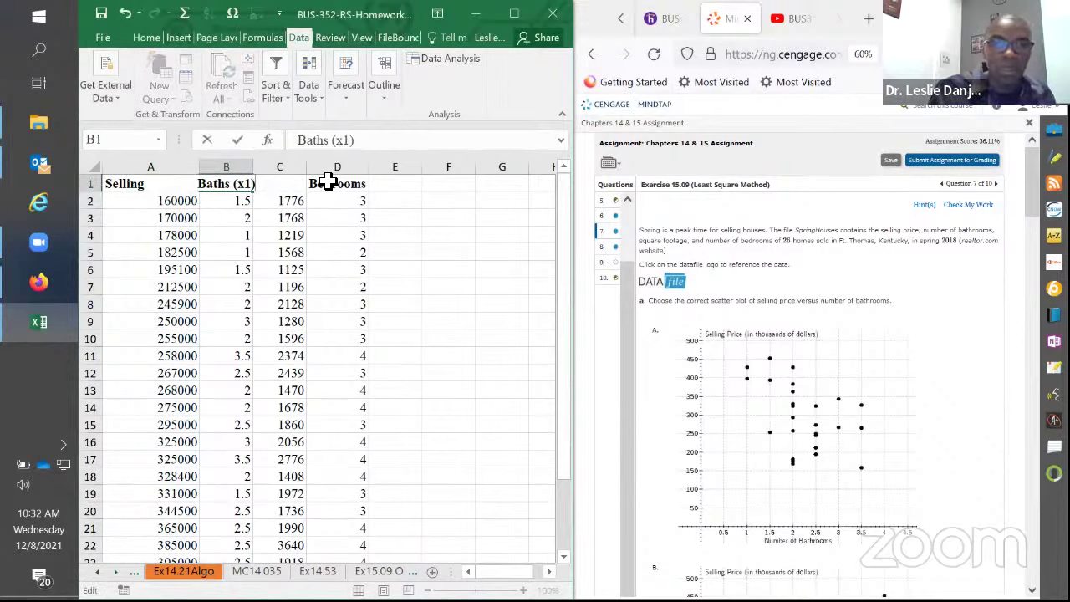
pyautogui.press('Return')
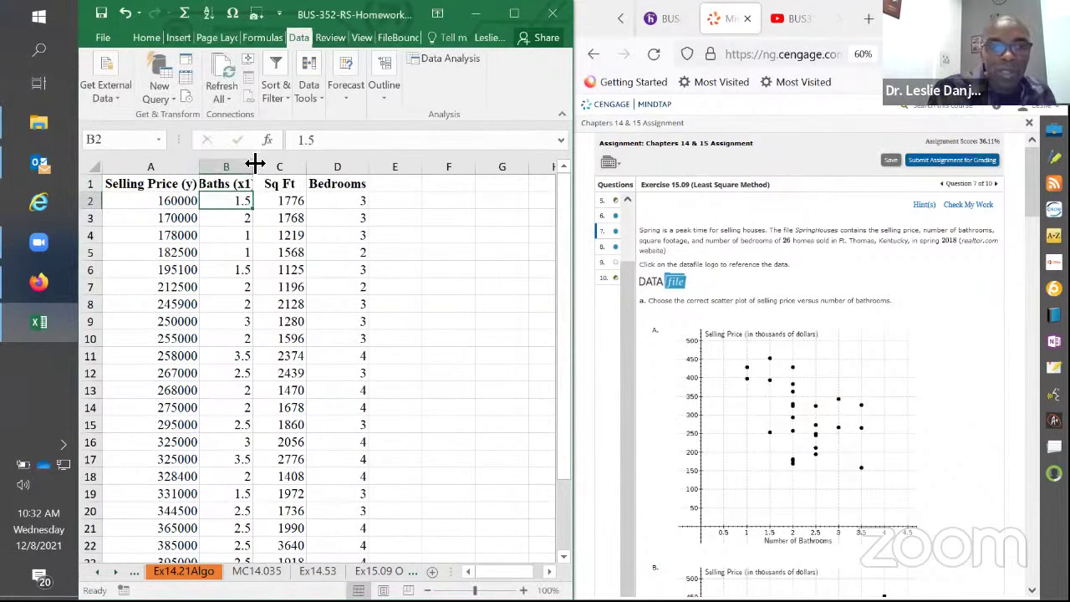
pyautogui.moveTo(255, 163); pyautogui.dragTo(263, 165)
# - Rename the header in C1 to "Sq Ft (x2)" and widen column C slightly
pyautogui.doubleClick(288, 183)
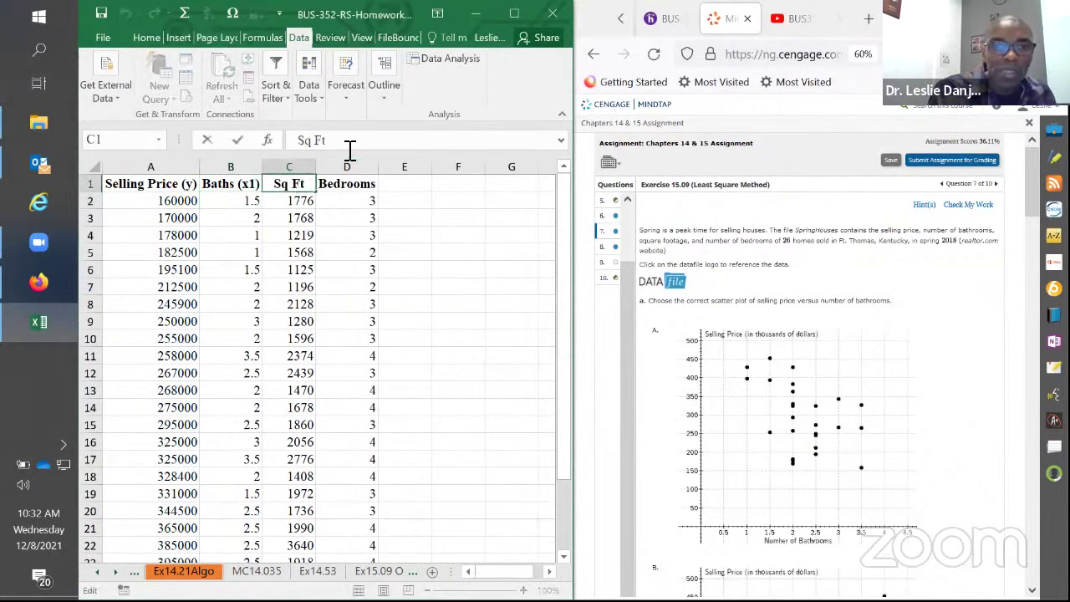
pyautogui.write('(')
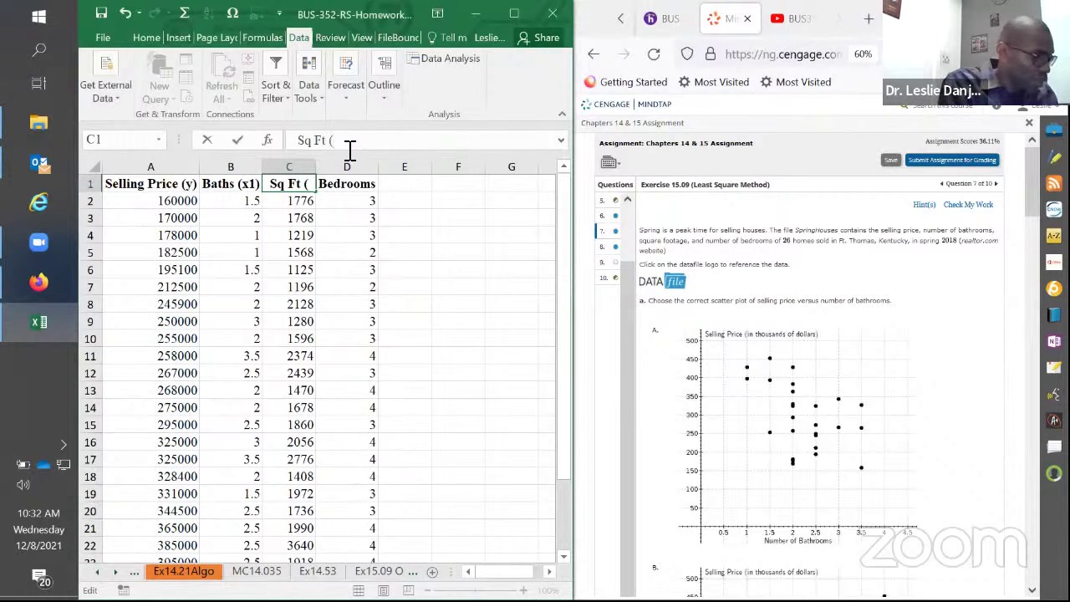
pyautogui.write('x2)')
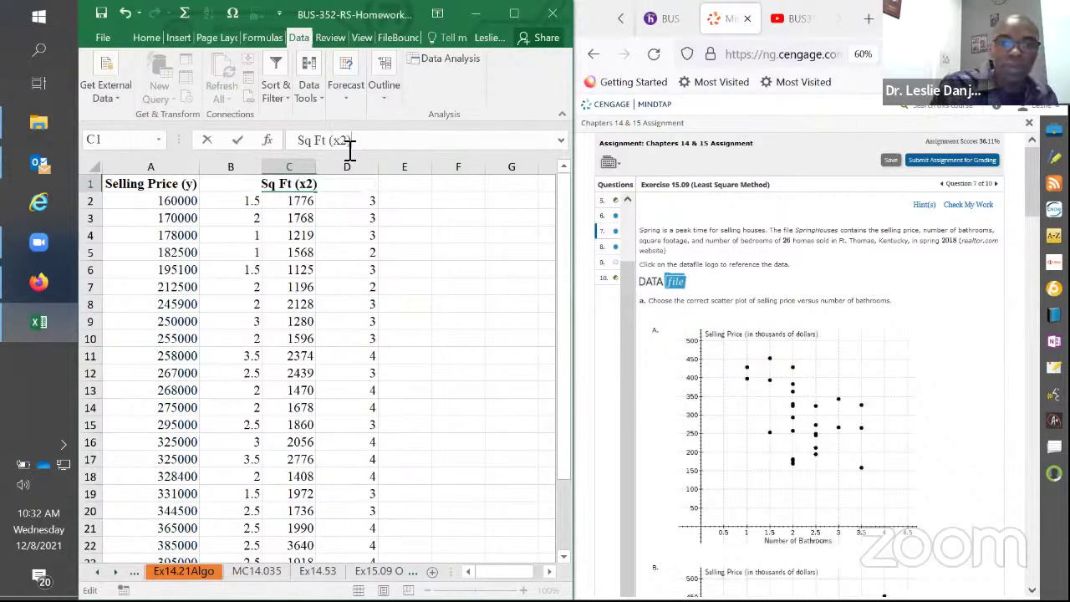
pyautogui.press('Return')
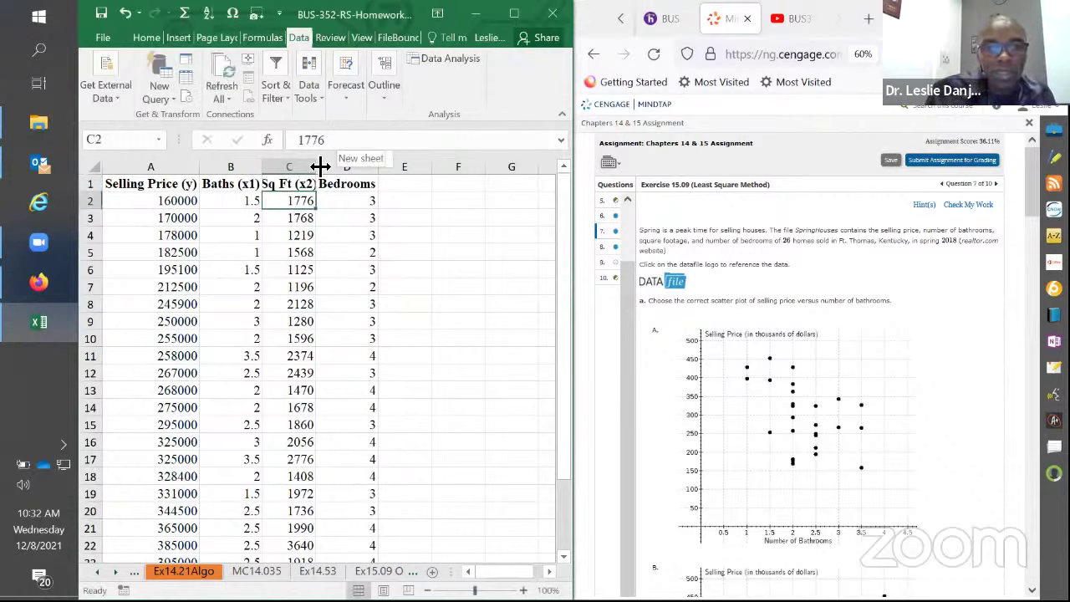
pyautogui.moveTo(320, 166)
pyautogui.mouseDown()
pyautogui.moveTo(365, 180)
pyautogui.moveTo(324, 181)
pyautogui.mouseUp()
# - Rename the header in D1 to "Bedrooms (x3)" and fit column D to its contents
pyautogui.click(365, 181)
pyautogui.click(365, 142)
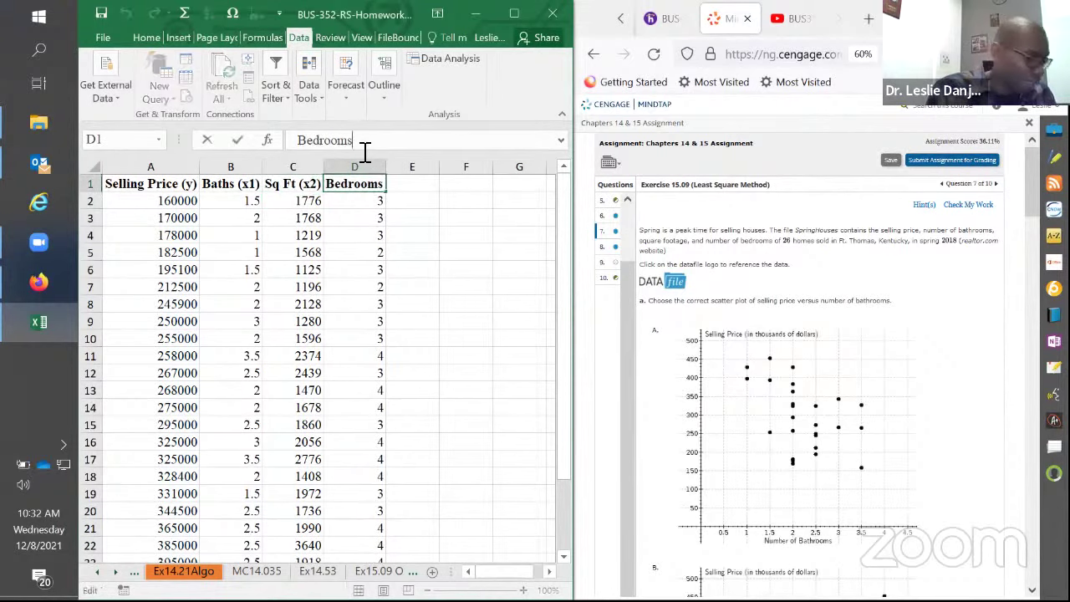
pyautogui.write('(x')
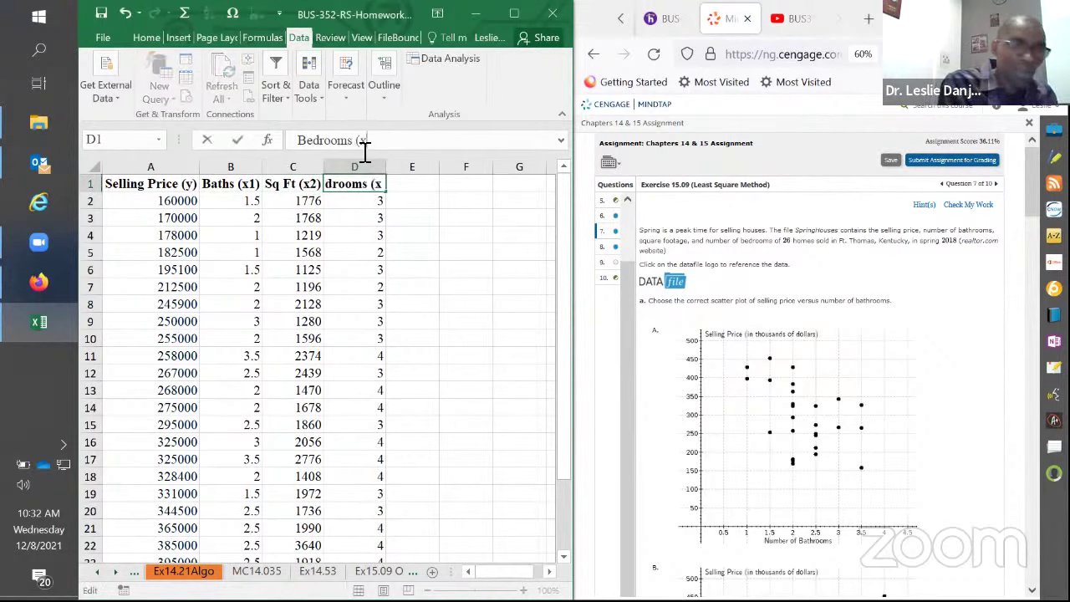
pyautogui.write('3)')
pyautogui.press('Return')
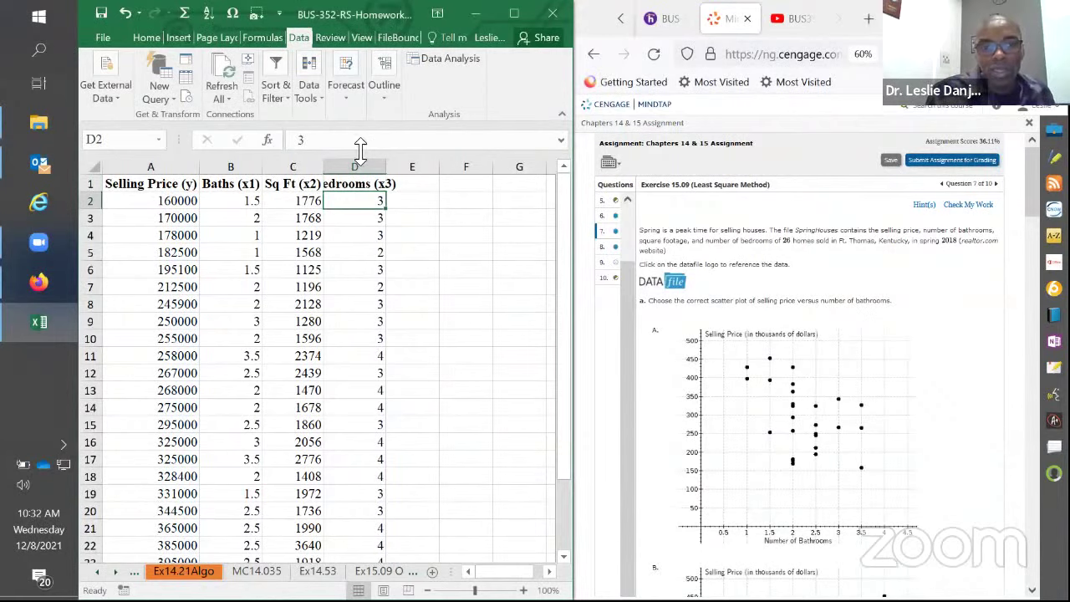
pyautogui.doubleClick(392, 166)
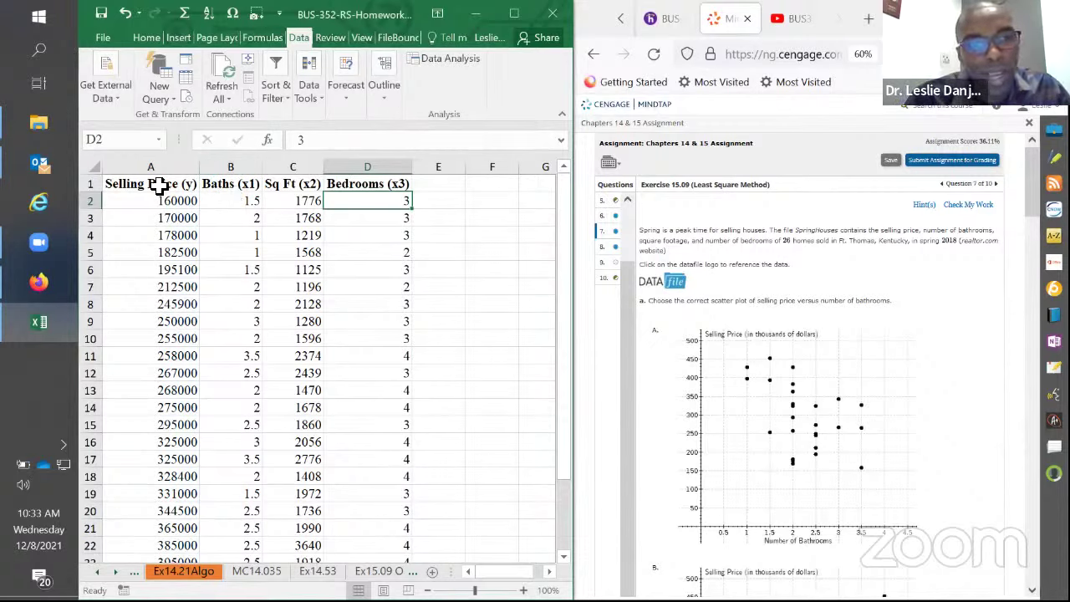
# - Maximize the workbook window and insert a scatter chart of the selling price and baths data in A1:B27
pyautogui.moveTo(151, 183); pyautogui.dragTo(231, 535)
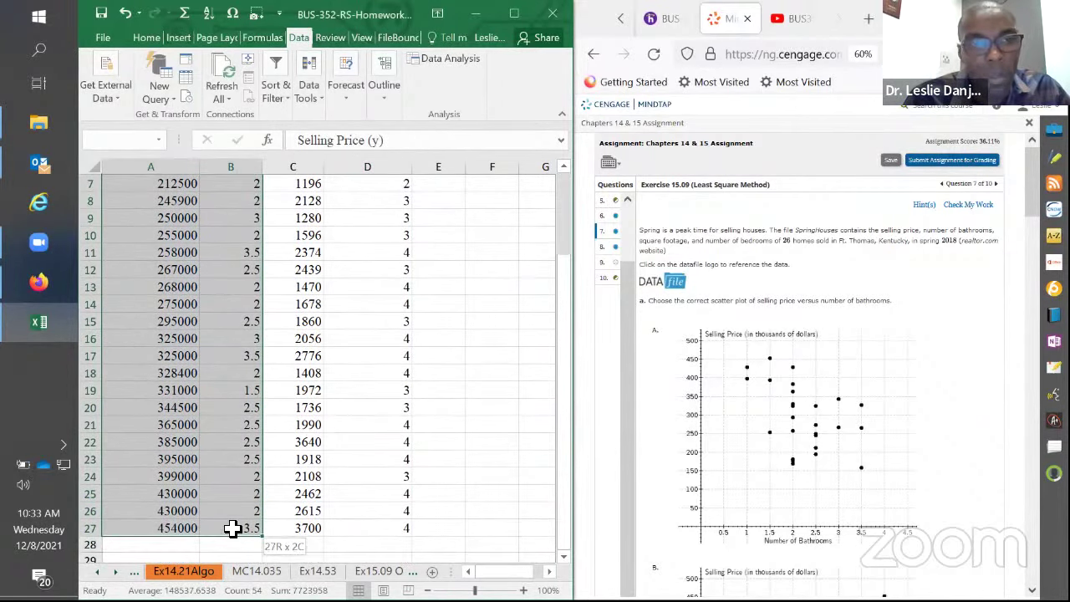
pyautogui.click(513, 14)
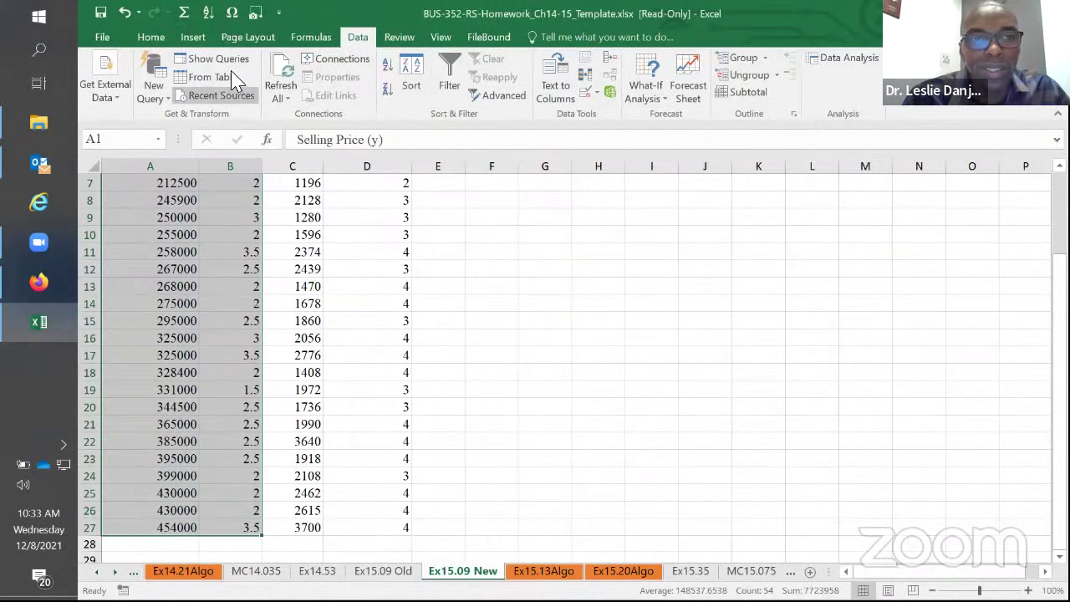
pyautogui.click(192, 37)
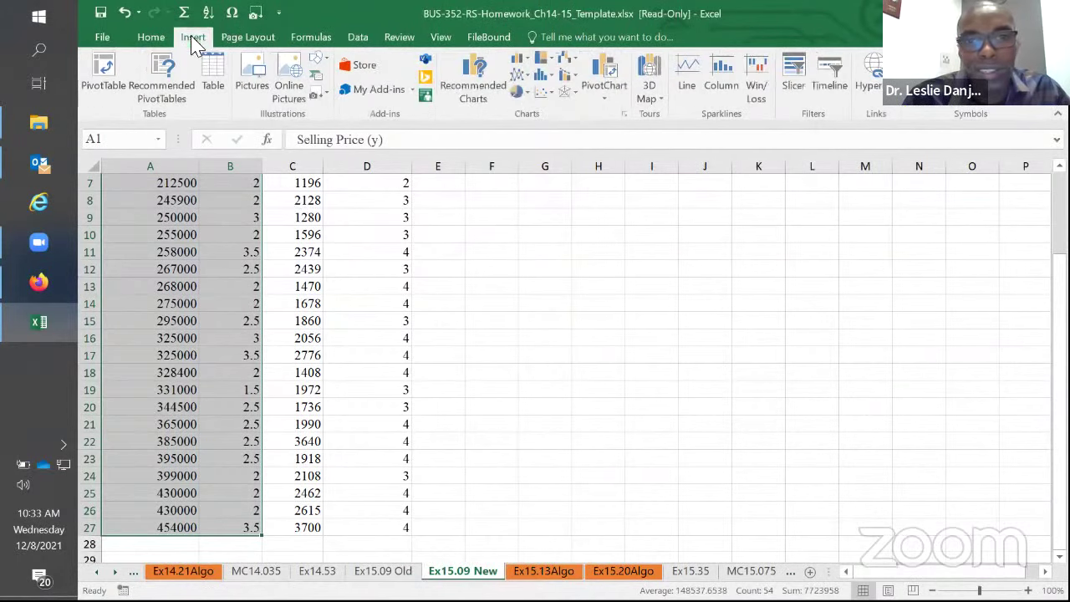
pyautogui.click(543, 93)
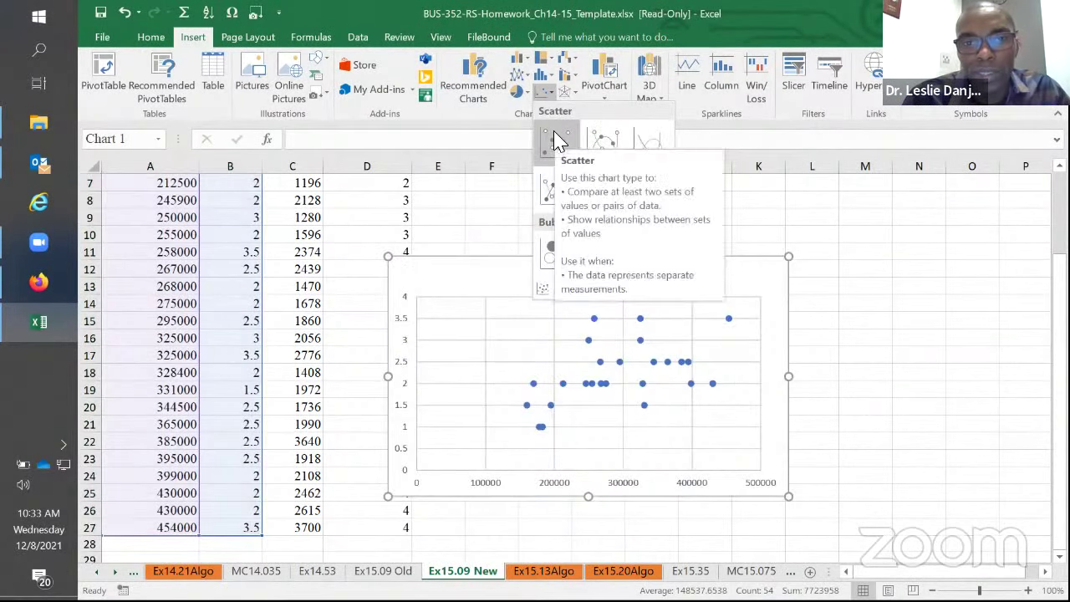
pyautogui.click(556, 142)
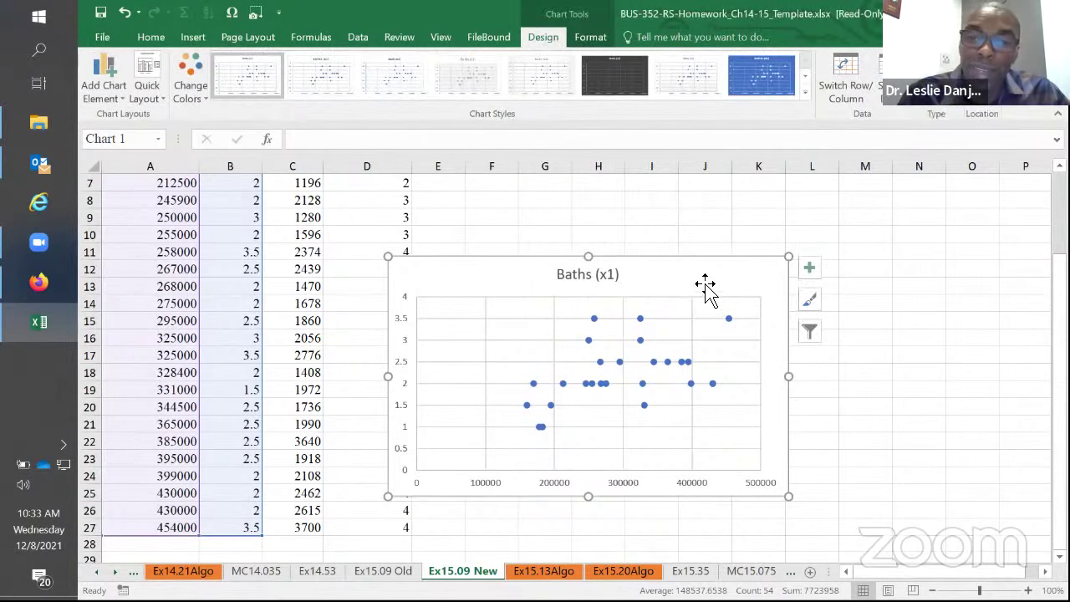
# - Move the scatter chart below the data table so it starts at about row 29
pyautogui.moveTo(682, 267); pyautogui.dragTo(402, 425)
pyautogui.scroll(-4, 551, 313)
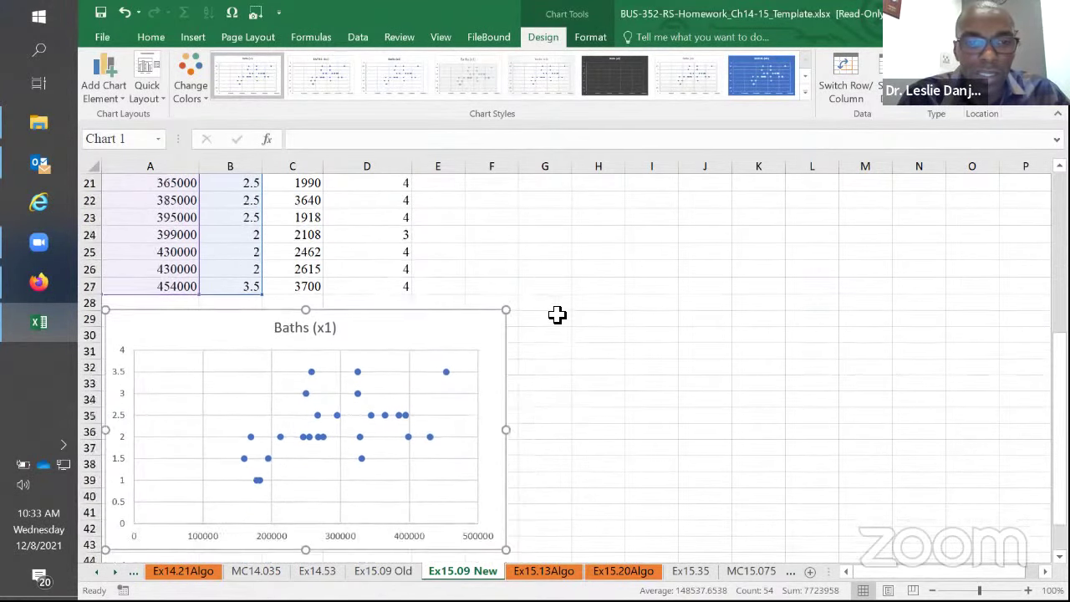
pyautogui.scroll(8, 551, 322)
pyautogui.scroll(1, 551, 330)
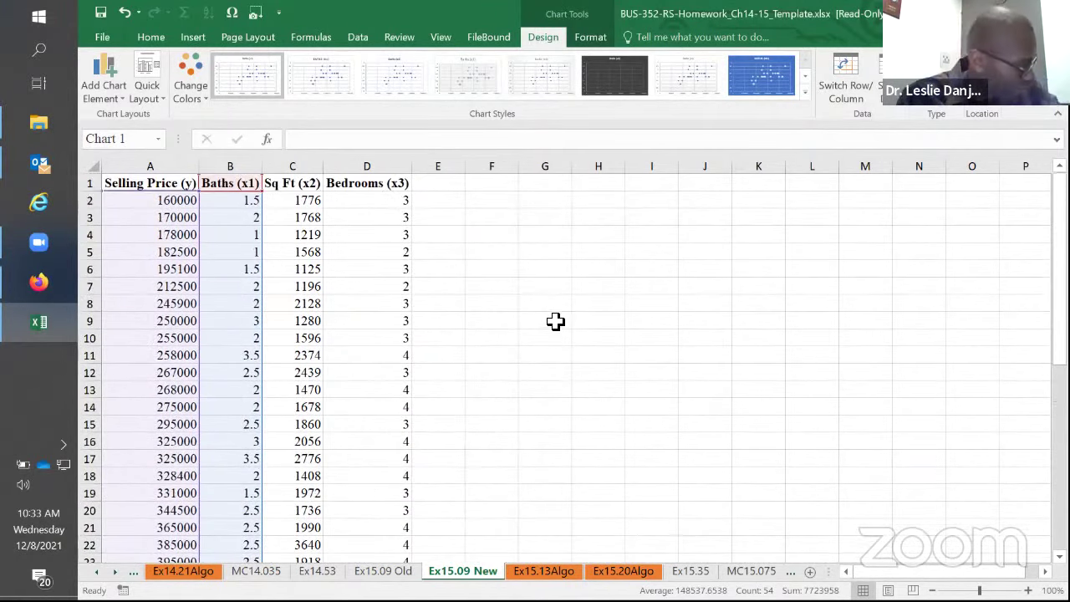
# - Switch to the MindTap assignment in Firefox and review the scatter plot choices for bathrooms and square footage in Exercise 15.09
pyautogui.hotkey('alt', 'Tab')
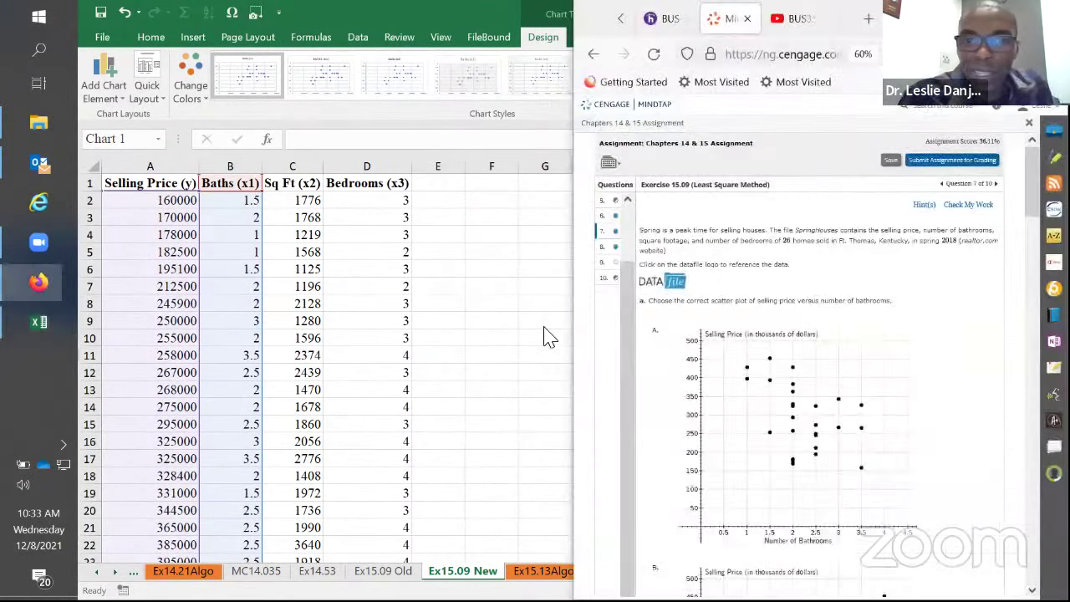
pyautogui.scroll(-5, 740, 359)
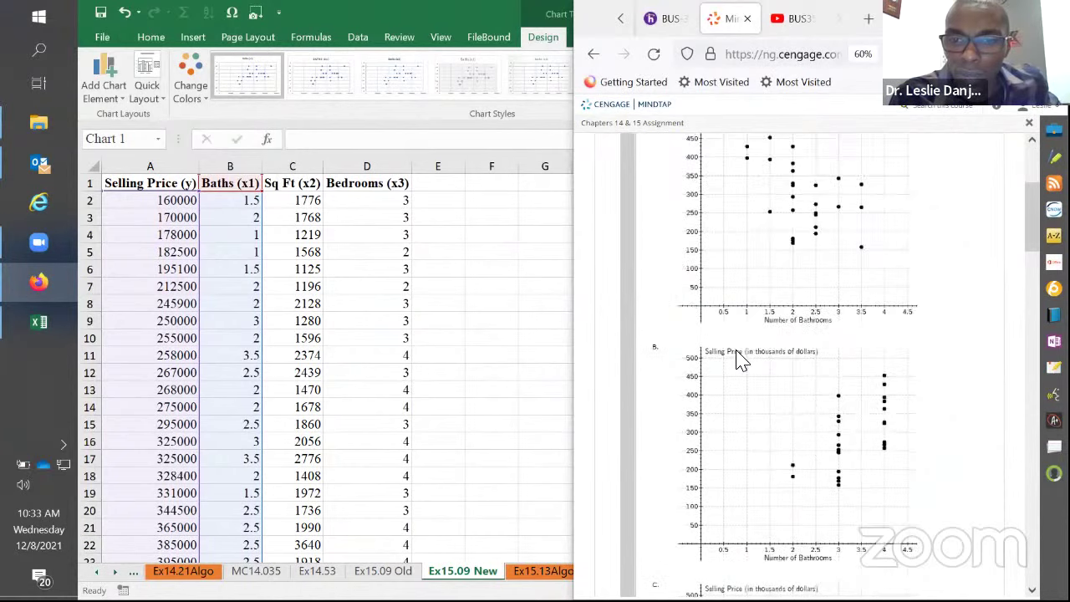
pyautogui.scroll(-10, 741, 360)
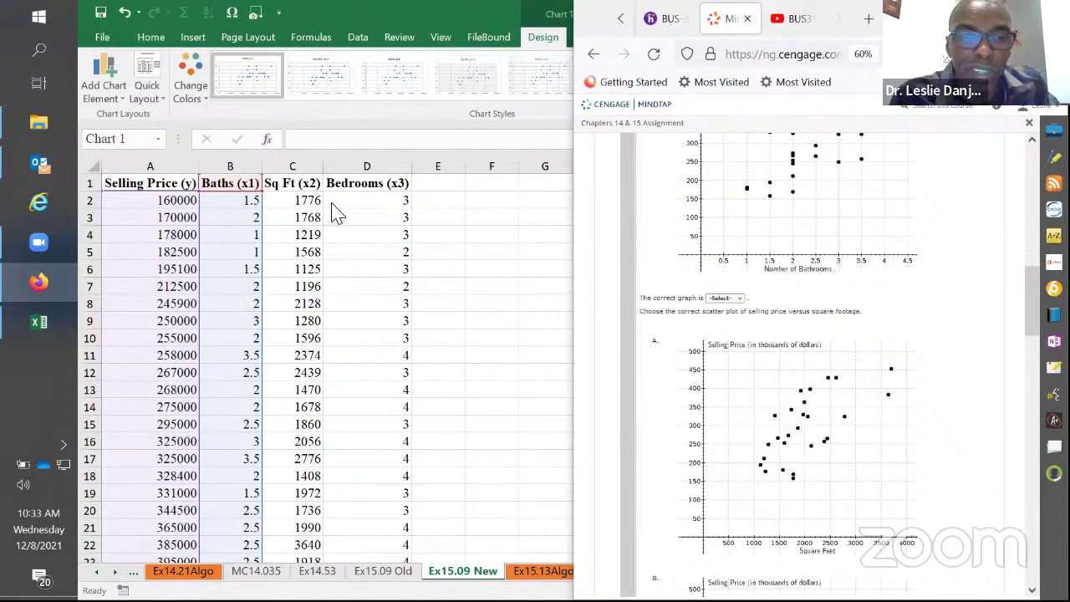
# - Return to Excel, insert a scatter chart of selling price and square feet from A1:A27 and C1:C27, and place it at about row 44
pyautogui.hotkey('alt', 'Tab')
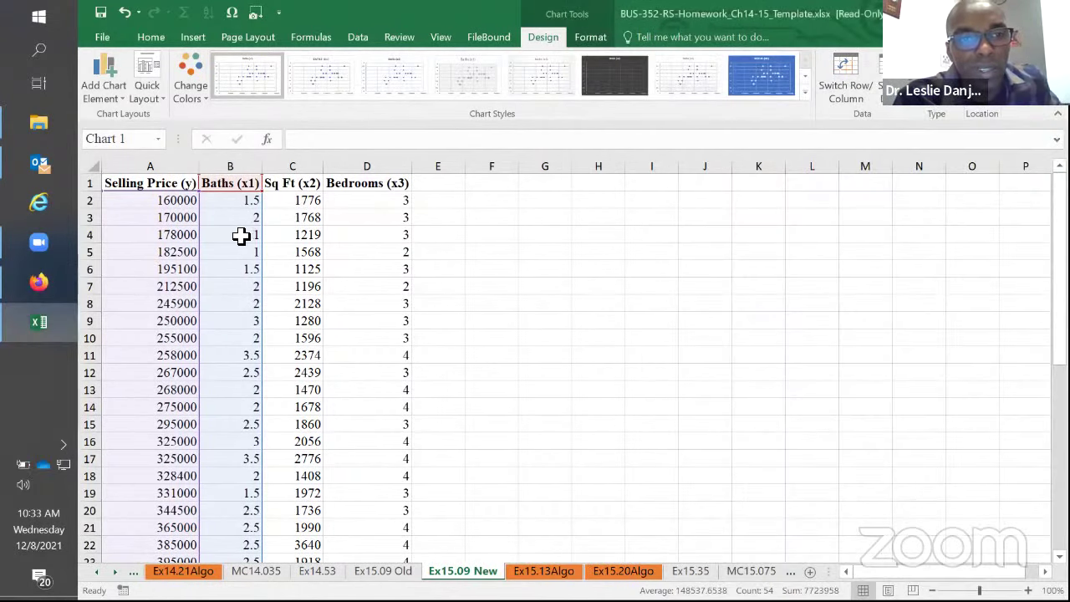
pyautogui.click(155, 186)
pyautogui.moveTo(153, 184); pyautogui.dragTo(171, 528)
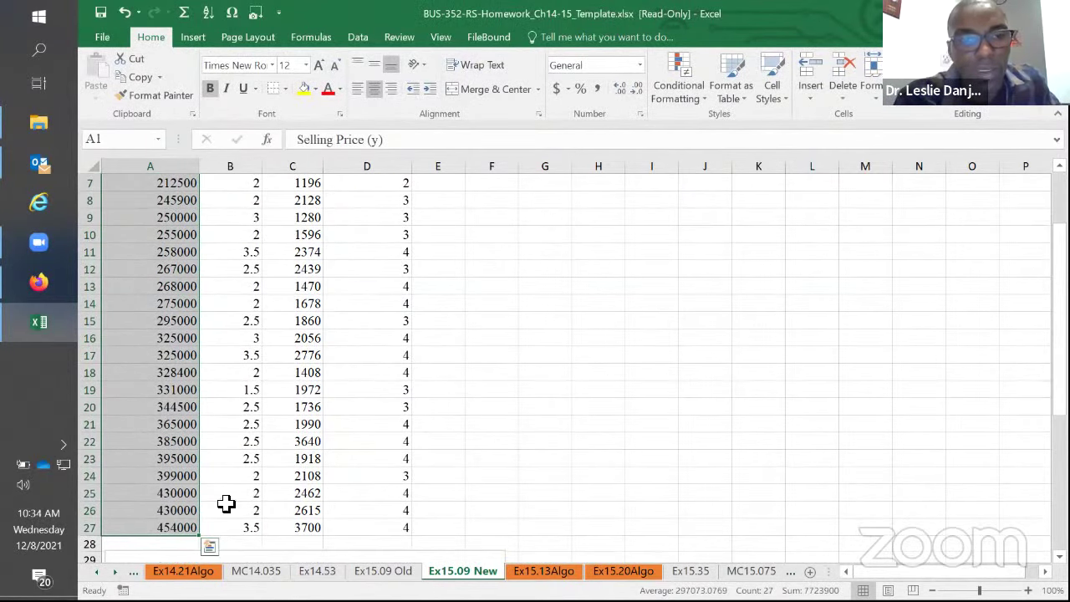
pyautogui.scroll(2, 313, 418)
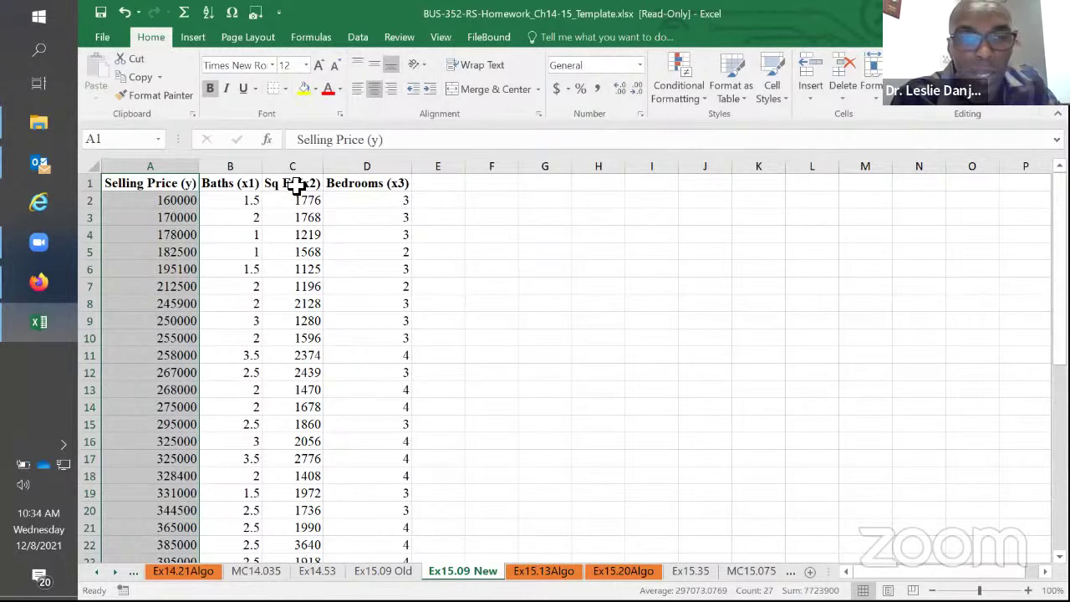
pyautogui.moveTo(296, 186); pyautogui.dragTo(297, 524)
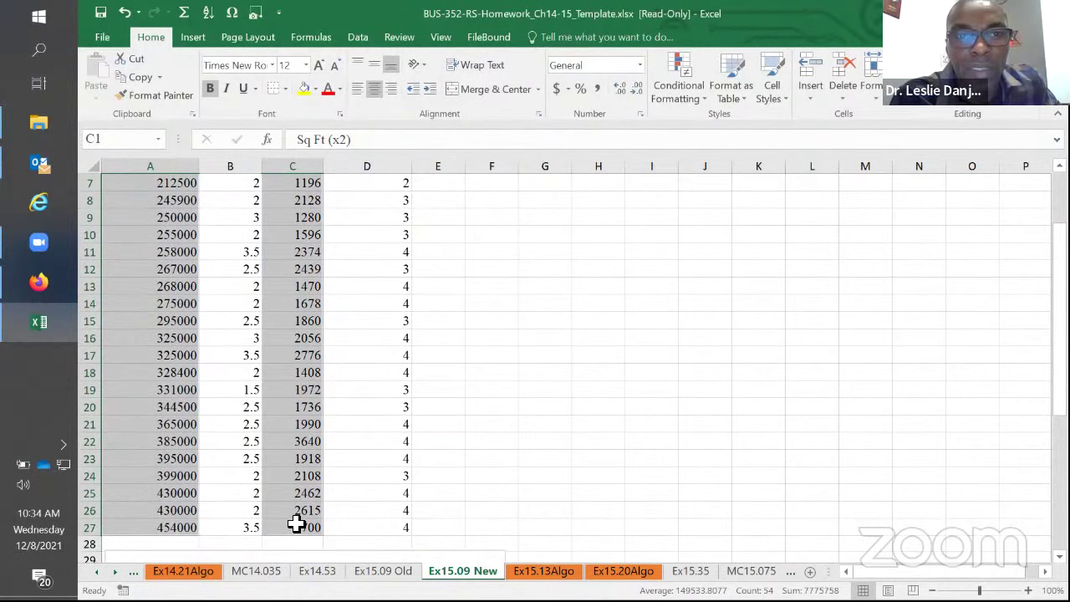
pyautogui.click(193, 38)
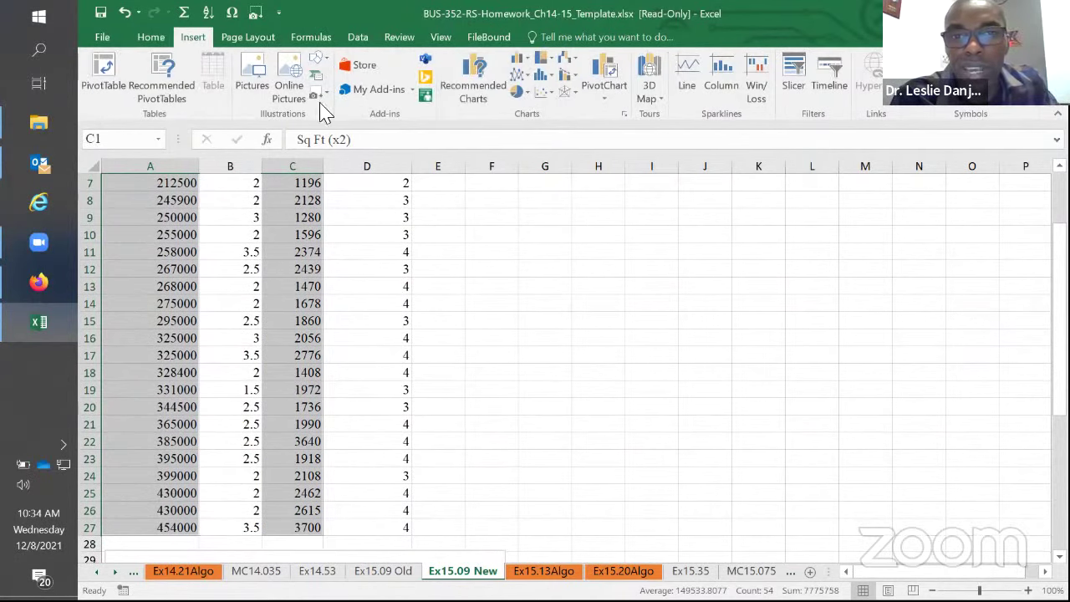
pyautogui.click(543, 94)
pyautogui.click(554, 144)
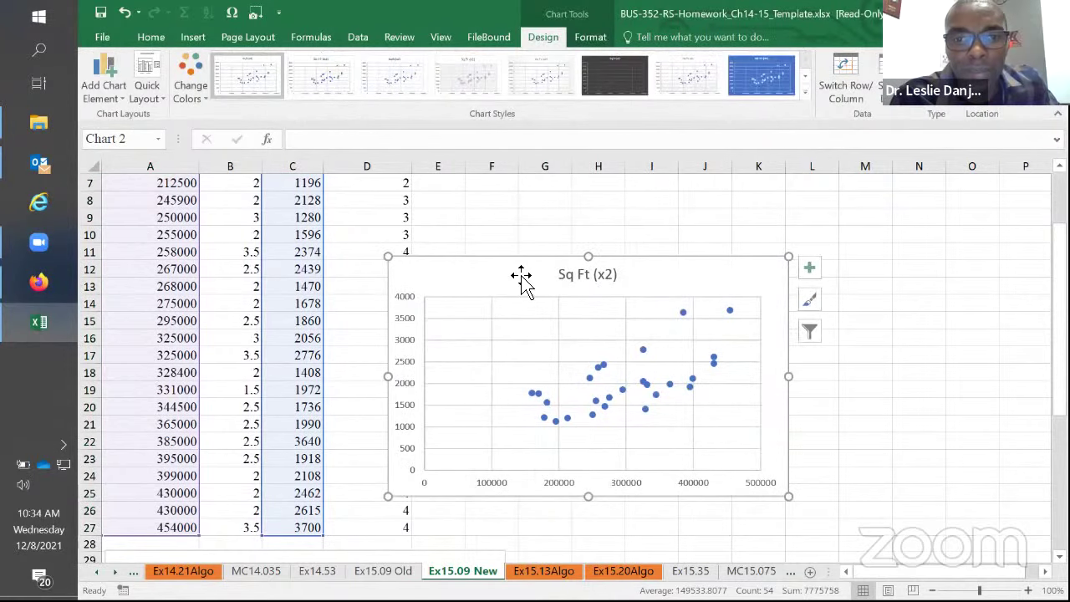
pyautogui.moveTo(504, 319); pyautogui.dragTo(238, 386)
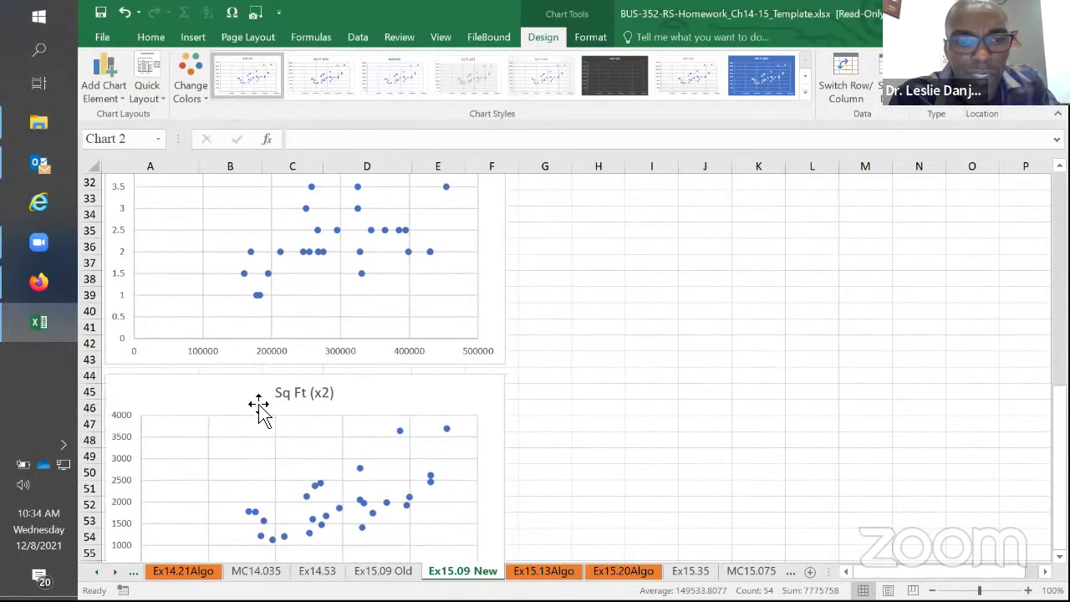
pyautogui.moveTo(400, 493); pyautogui.dragTo(402, 495)
# - Insert a scatter chart of selling price and bedrooms from A1:A27 and D1:D27, and place it below the square feet chart at about row 60
pyautogui.scroll(10, 551, 381)
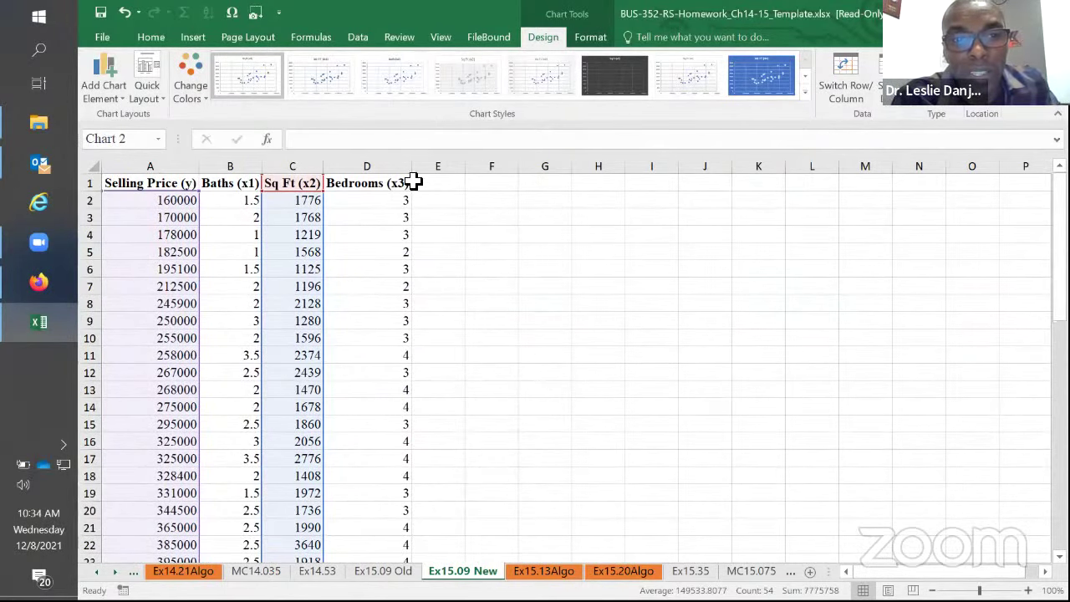
pyautogui.click(150, 182)
pyautogui.moveTo(150, 182); pyautogui.dragTo(179, 513)
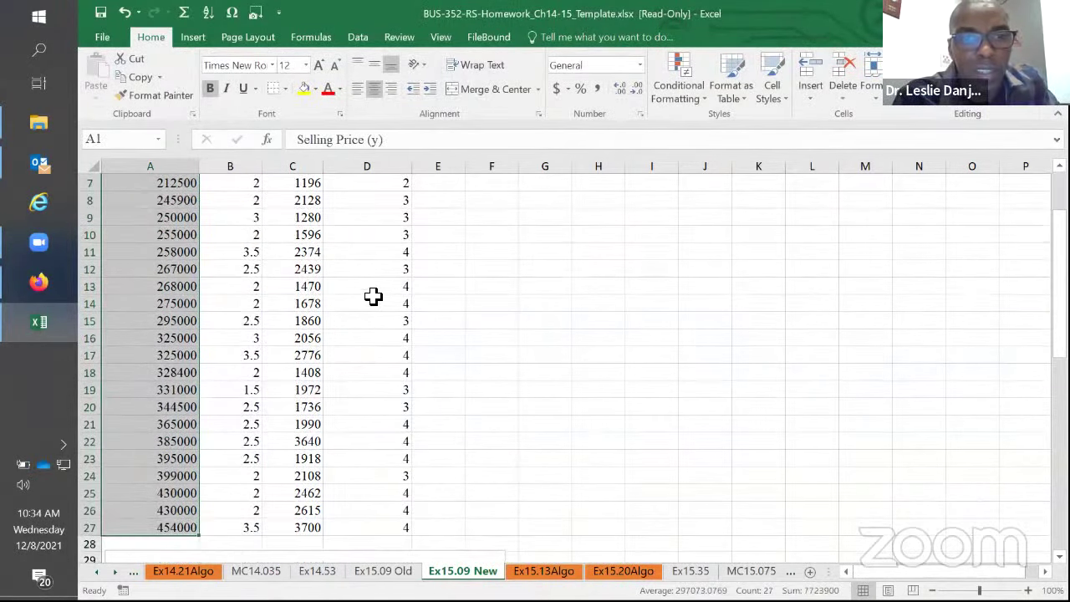
pyautogui.scroll(2, 373, 296)
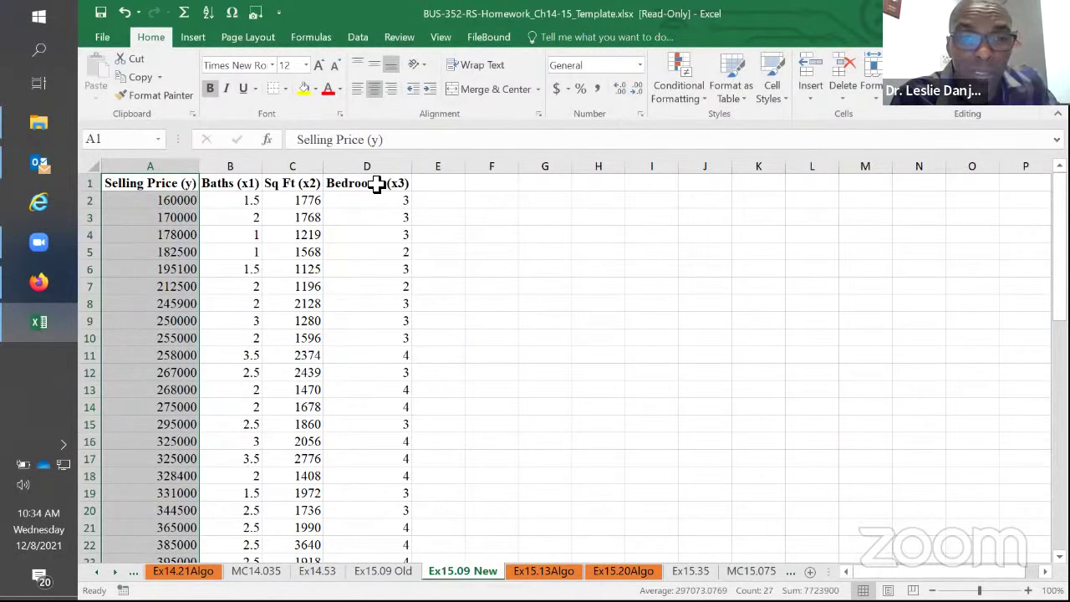
pyautogui.moveTo(372, 184); pyautogui.dragTo(373, 521)
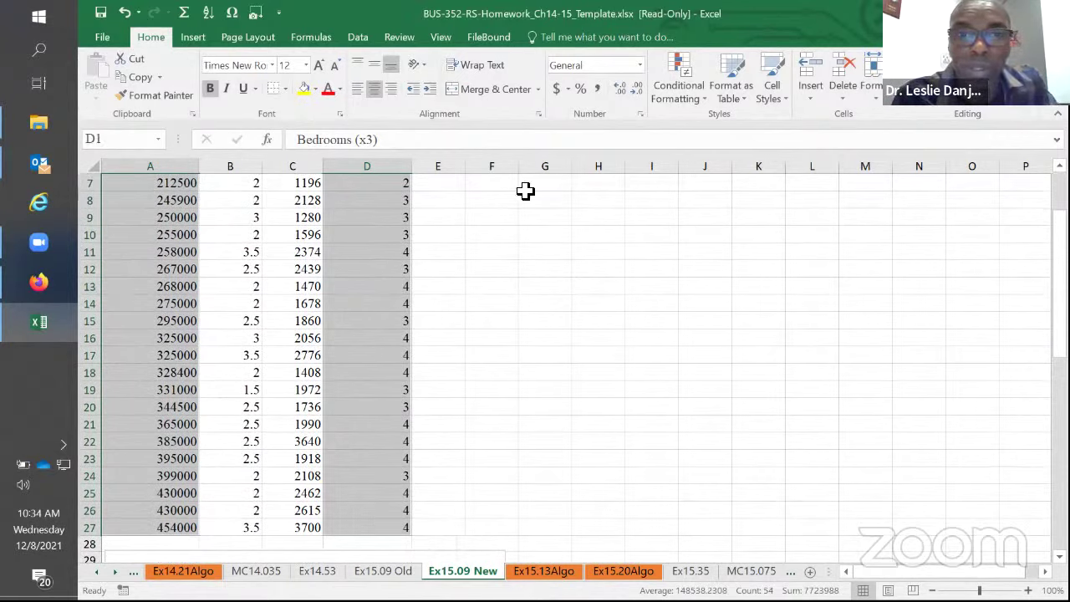
pyautogui.click(192, 40)
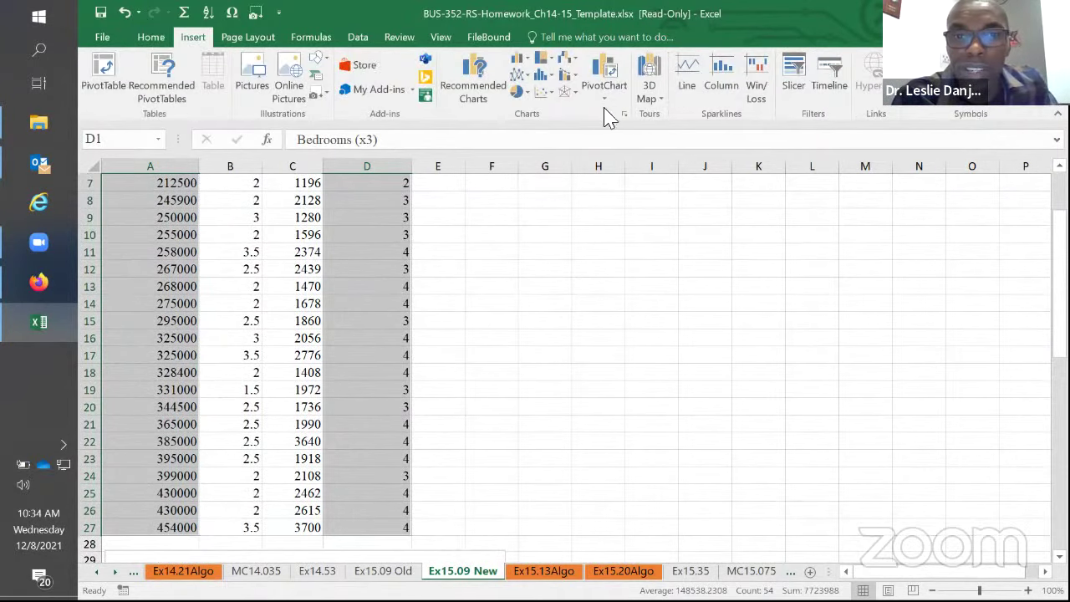
pyautogui.click(544, 92)
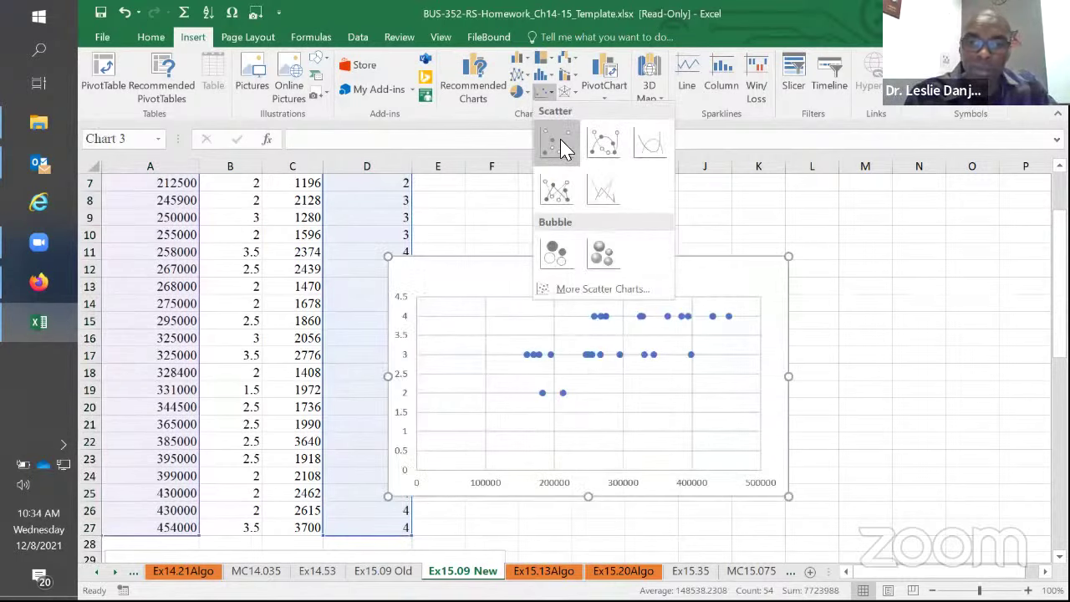
pyautogui.click(562, 147)
pyautogui.moveTo(515, 276); pyautogui.dragTo(230, 519)
pyautogui.scroll(13, 596, 308)
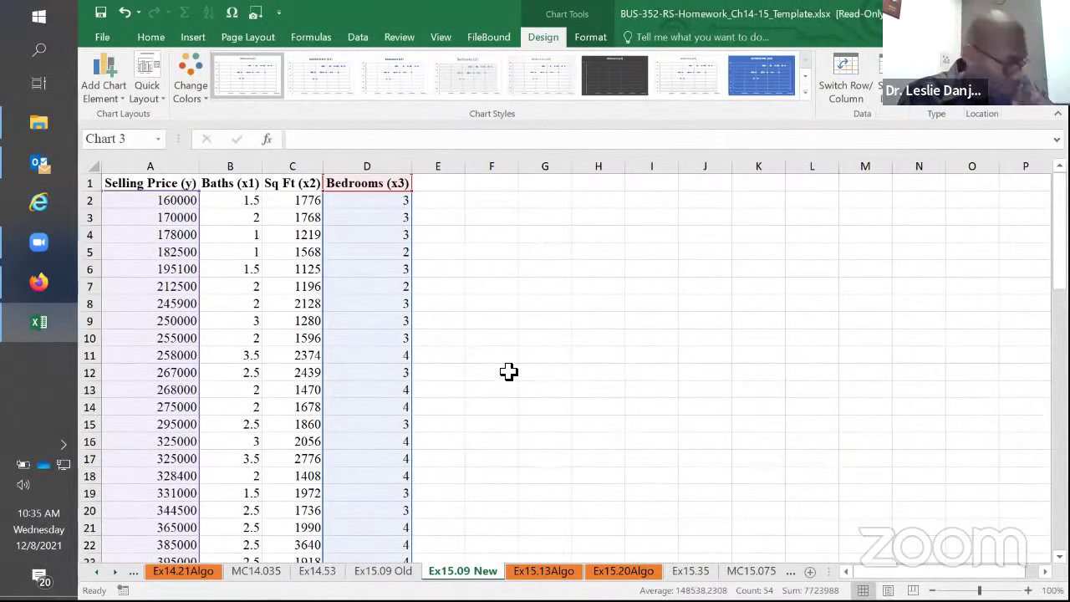
# - Switch to MindTap and review the scatter plot choices and the regression questions in parts b to d of Exercise 15.09
pyautogui.hotkey('alt', 'Tab')
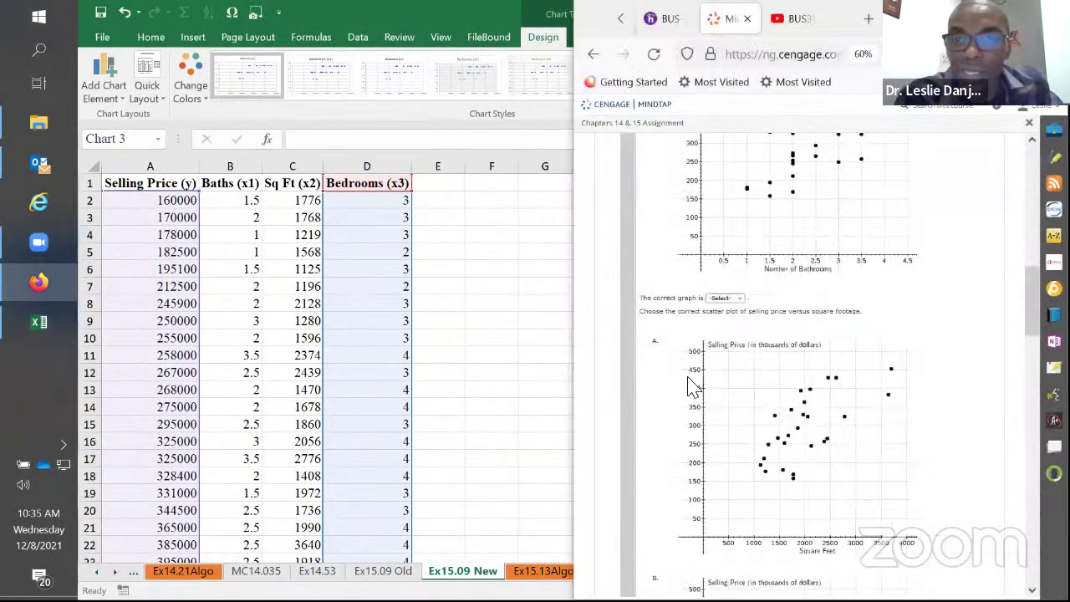
pyautogui.scroll(-3, 884, 372)
pyautogui.scroll(5, 785, 281)
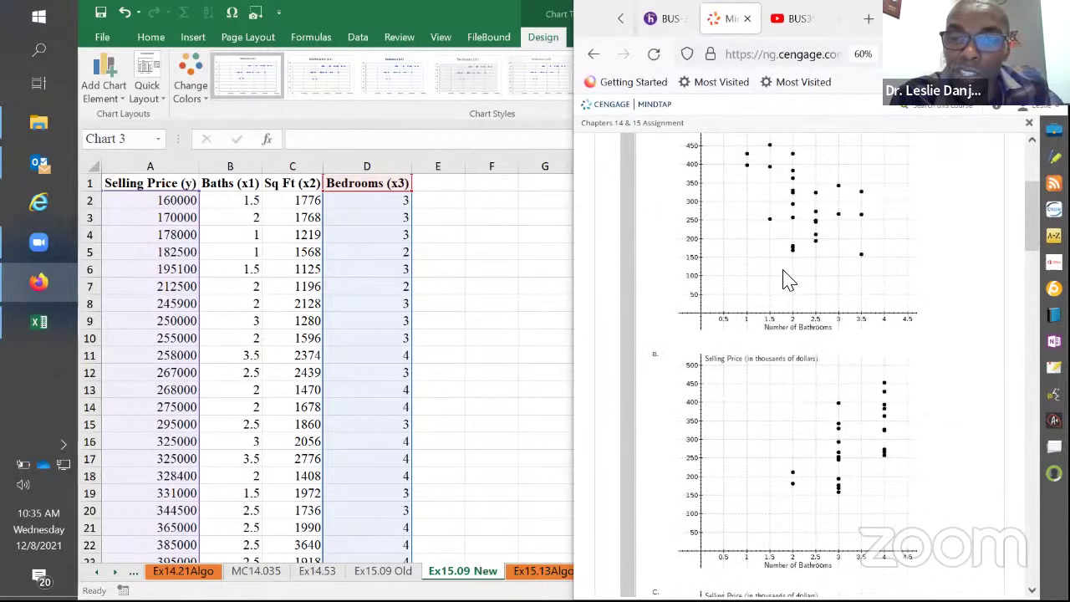
pyautogui.scroll(-10, 773, 344)
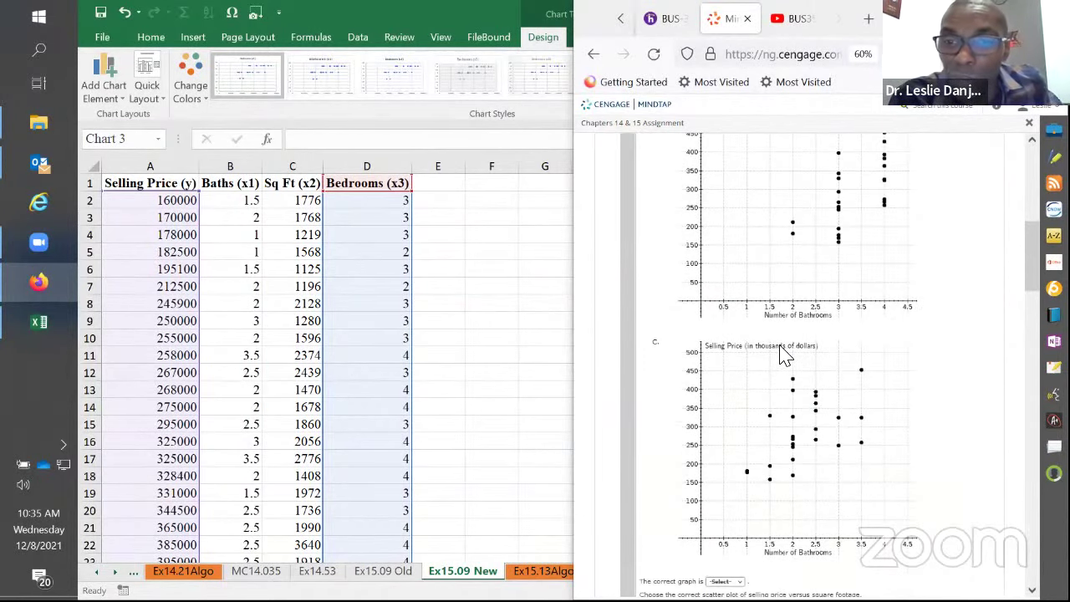
pyautogui.scroll(-10, 786, 351)
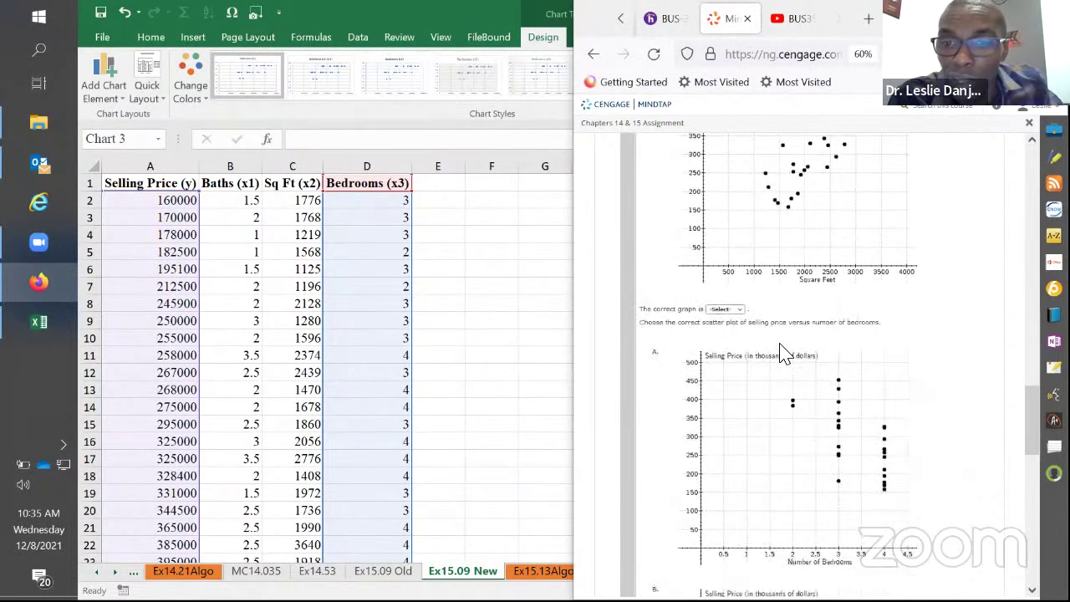
pyautogui.scroll(-6, 784, 351)
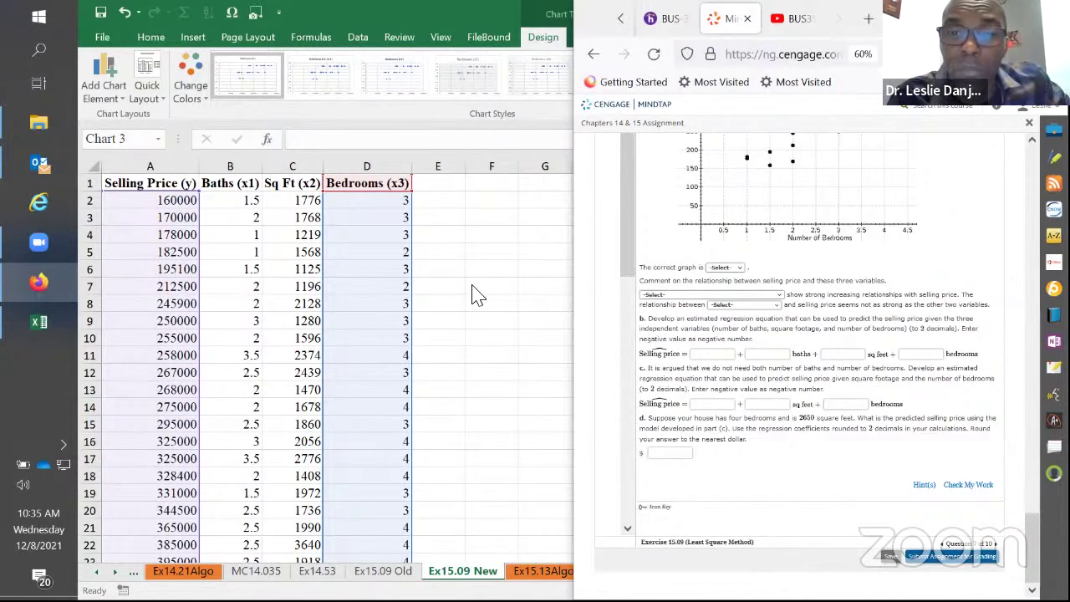
# - Return to Excel, deselect the chart and open the Regression tool of the Data Analysis add-in
pyautogui.hotkey('alt', 'Tab')
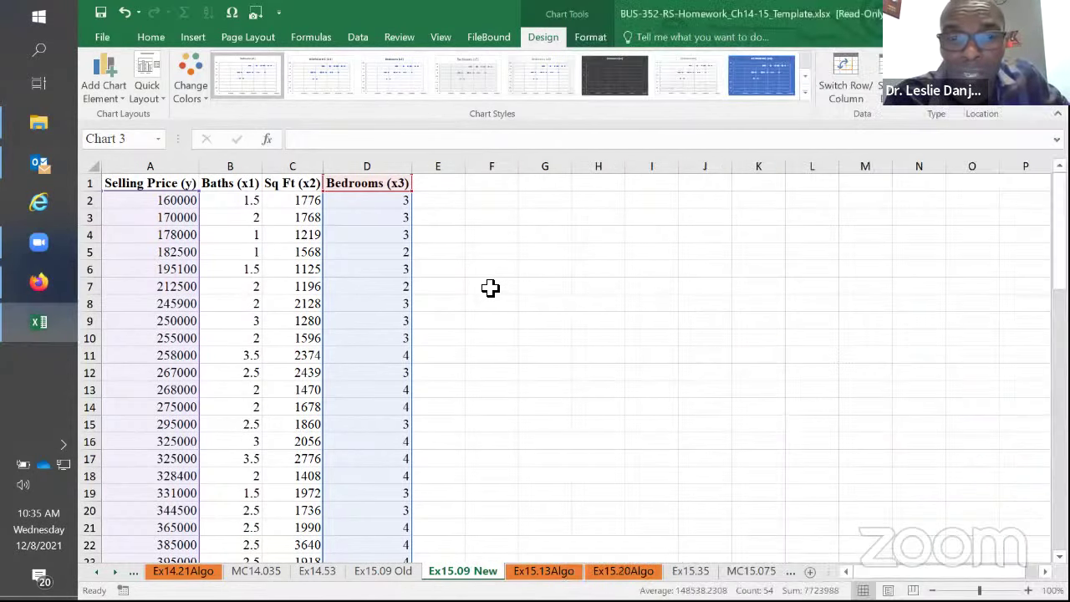
pyautogui.press('Escape')
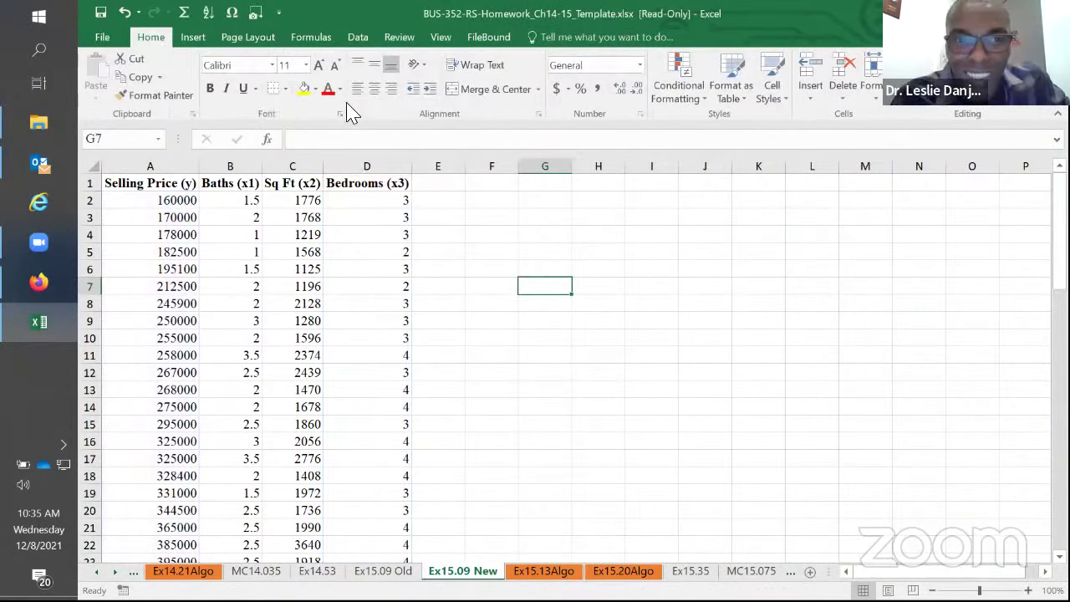
pyautogui.click(358, 38)
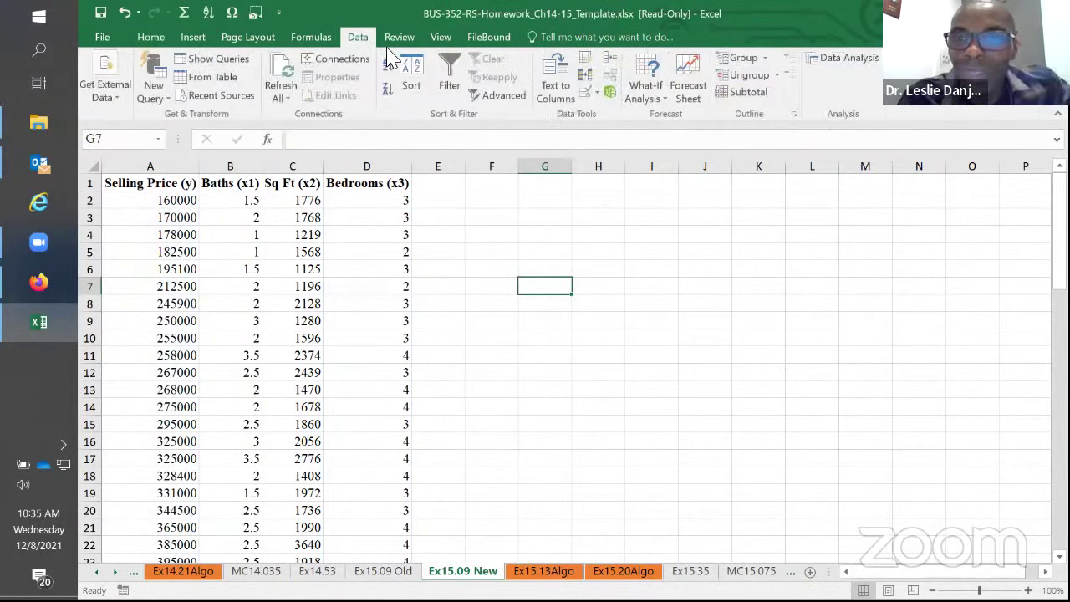
pyautogui.click(848, 61)
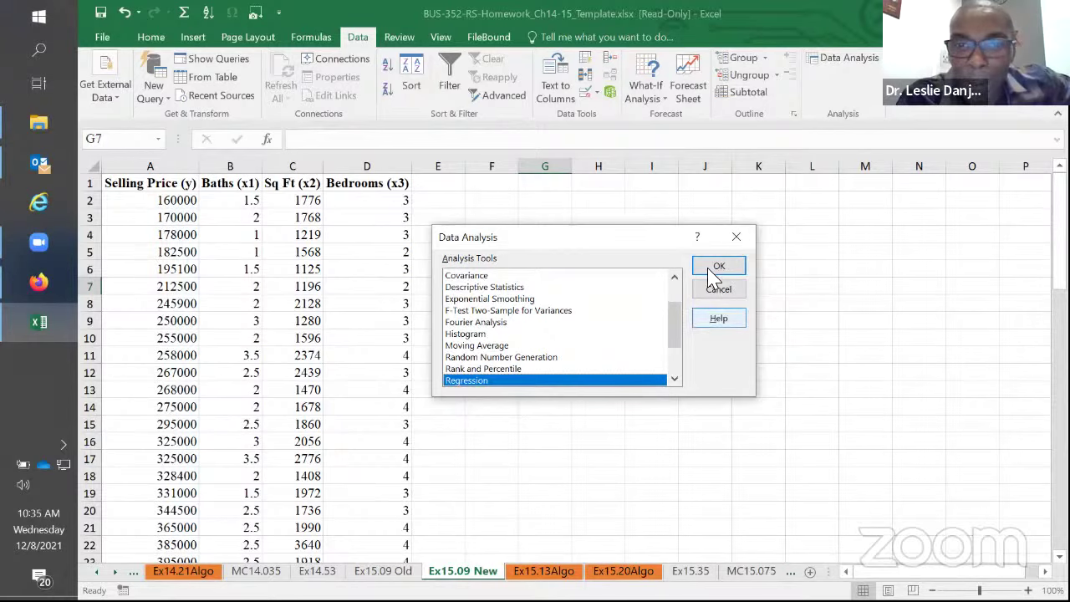
pyautogui.click(716, 267)
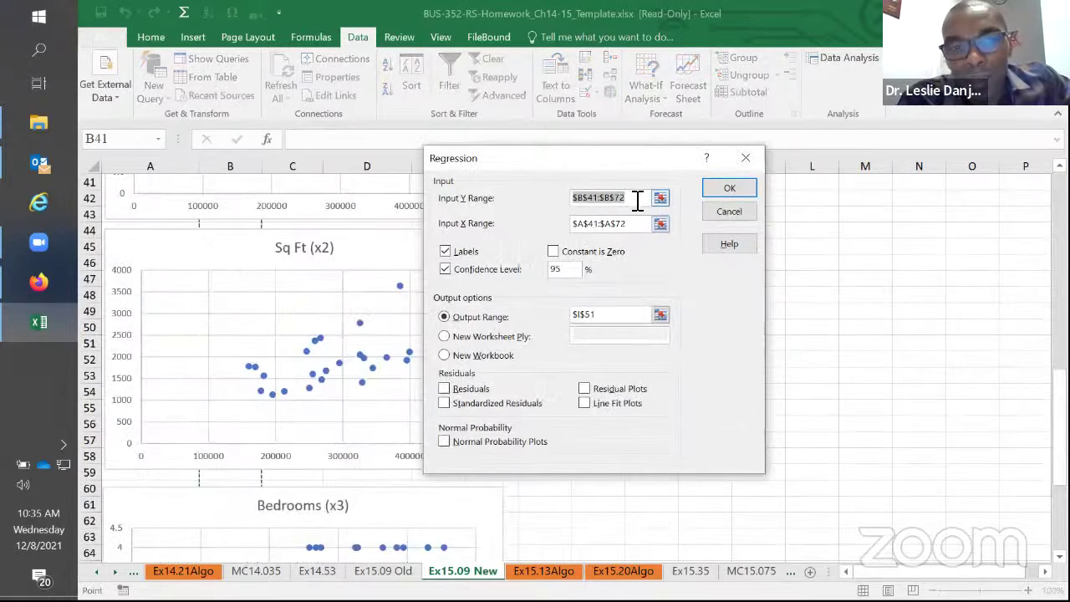
# - Set the regression's Input Y Range to $A$1:$A$27 and its Input X Range to $B$1:$D$27
pyautogui.moveTo(637, 200); pyautogui.dragTo(575, 200)
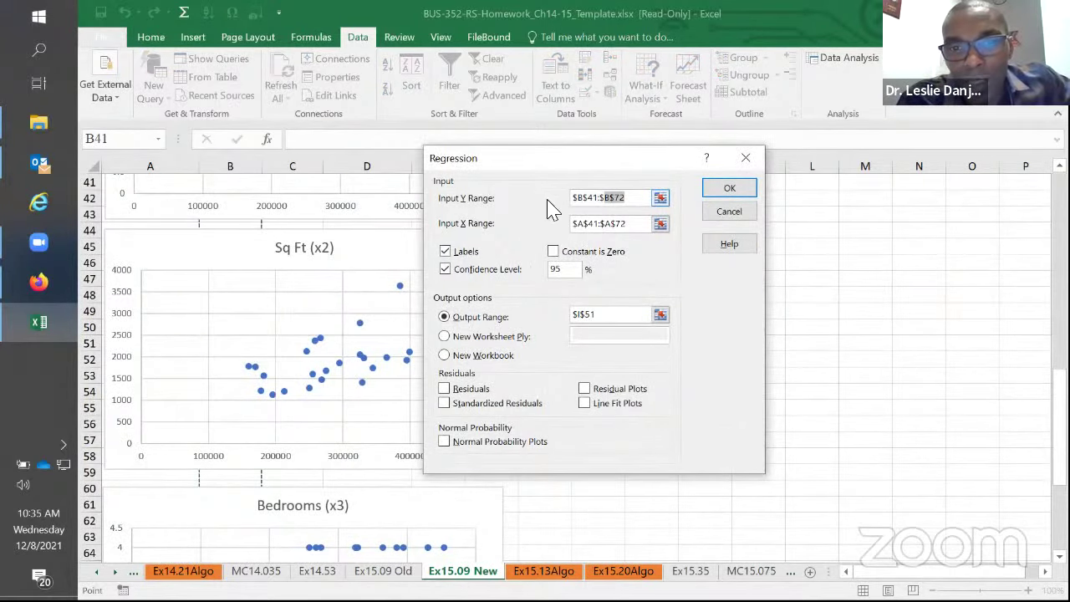
pyautogui.scroll(13, 235, 384)
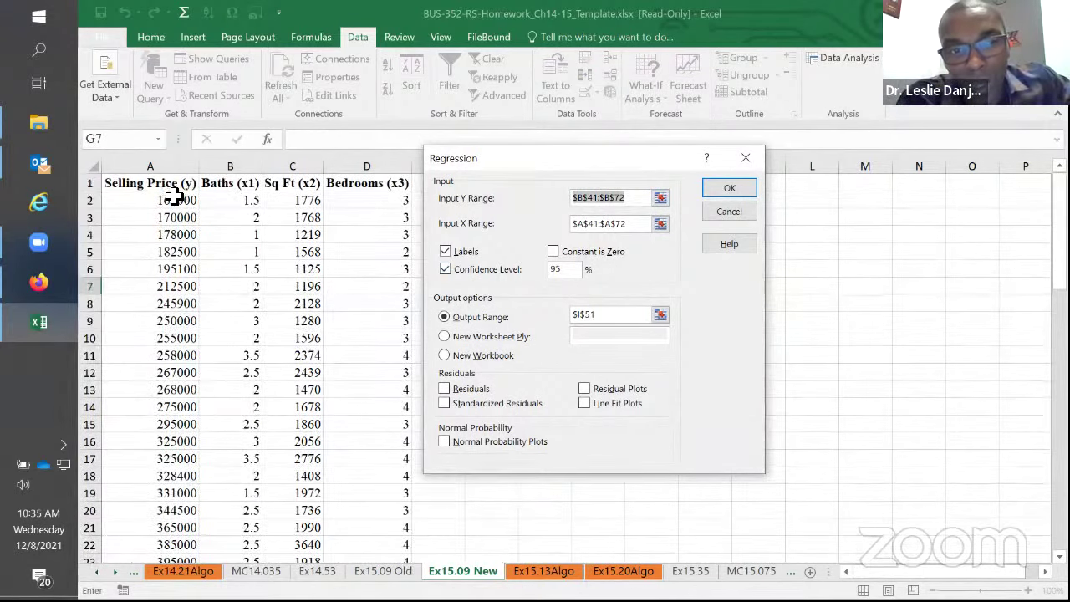
pyautogui.moveTo(156, 185); pyautogui.dragTo(170, 527)
pyautogui.click(589, 223)
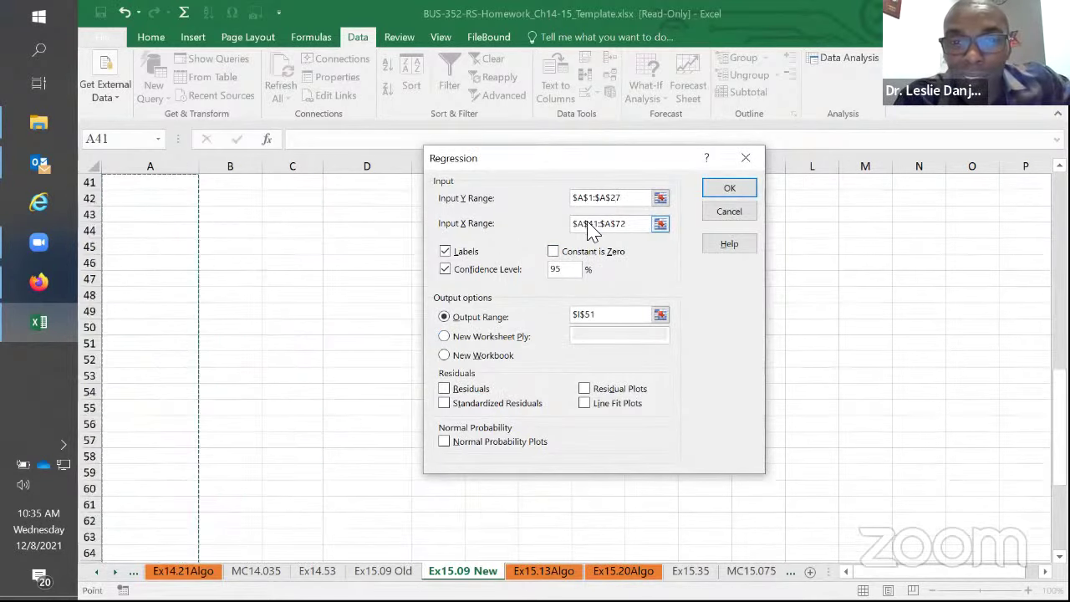
pyautogui.scroll(12, 468, 446)
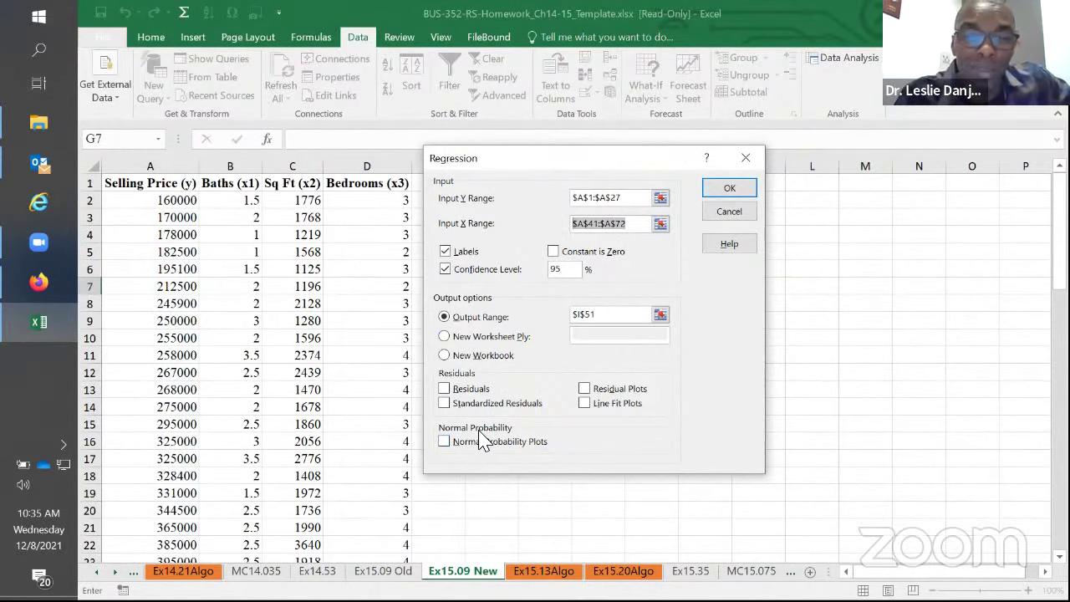
pyautogui.moveTo(224, 185); pyautogui.dragTo(376, 533)
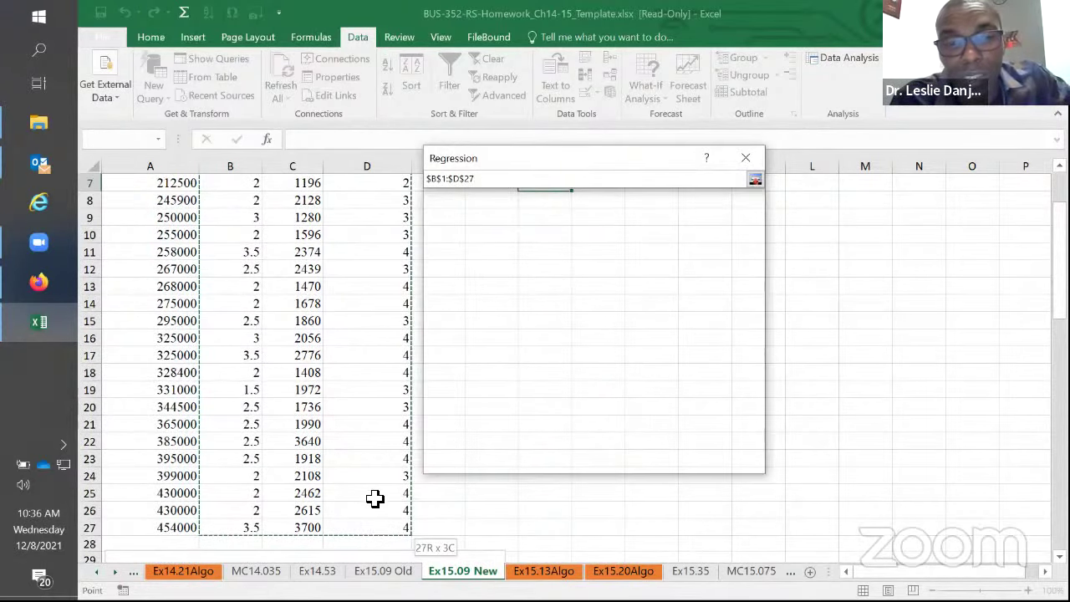
pyautogui.scroll(2, 368, 443)
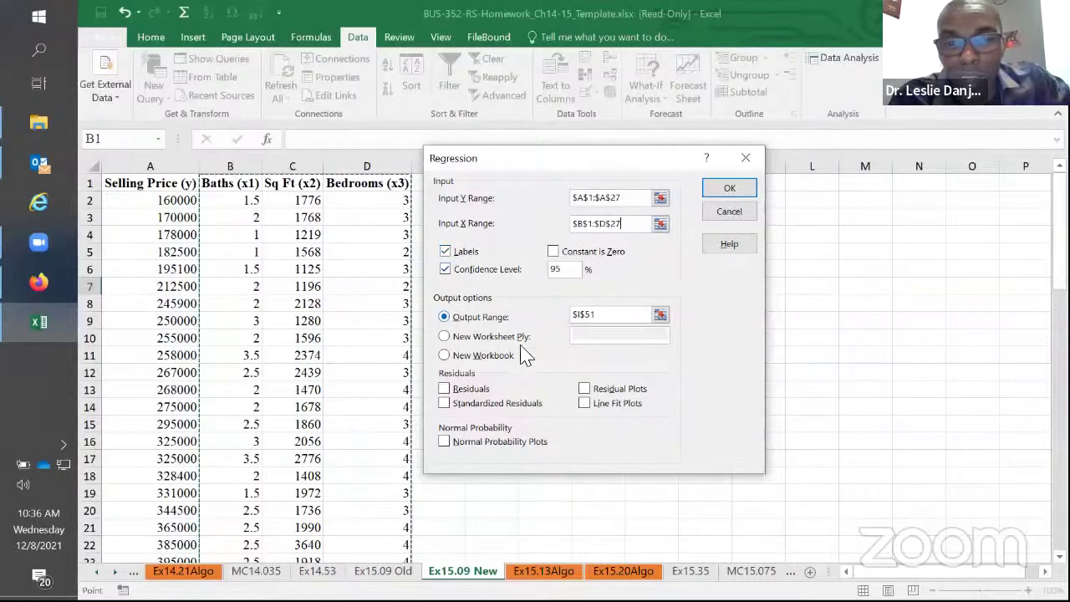
# - Set the regression's output range to $G$1 on the current sheet and run the regression
pyautogui.moveTo(608, 315); pyautogui.dragTo(565, 316)
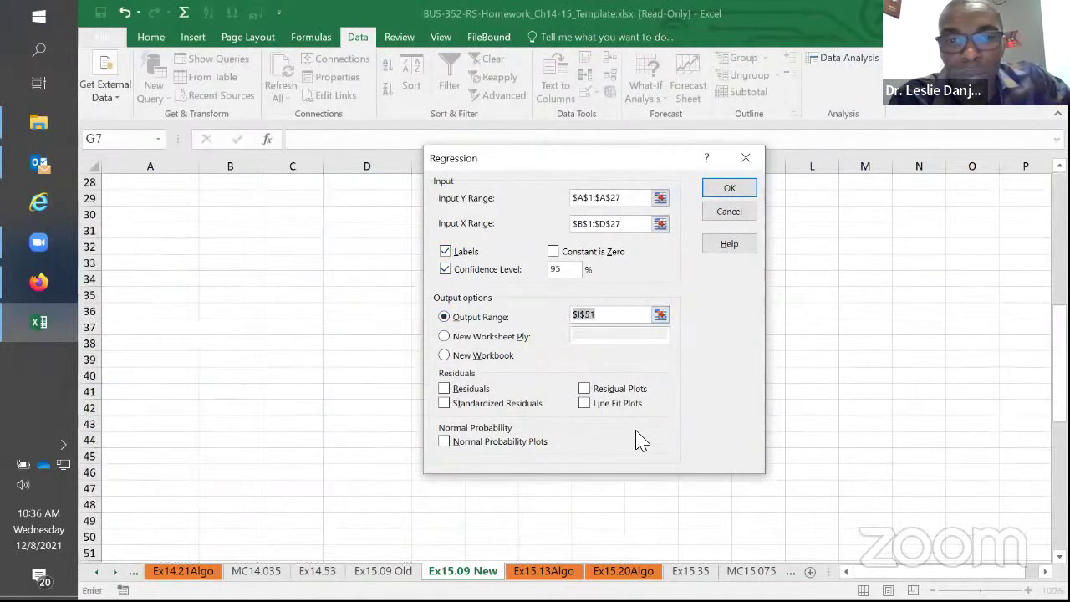
pyautogui.moveTo(645, 161); pyautogui.dragTo(393, 229)
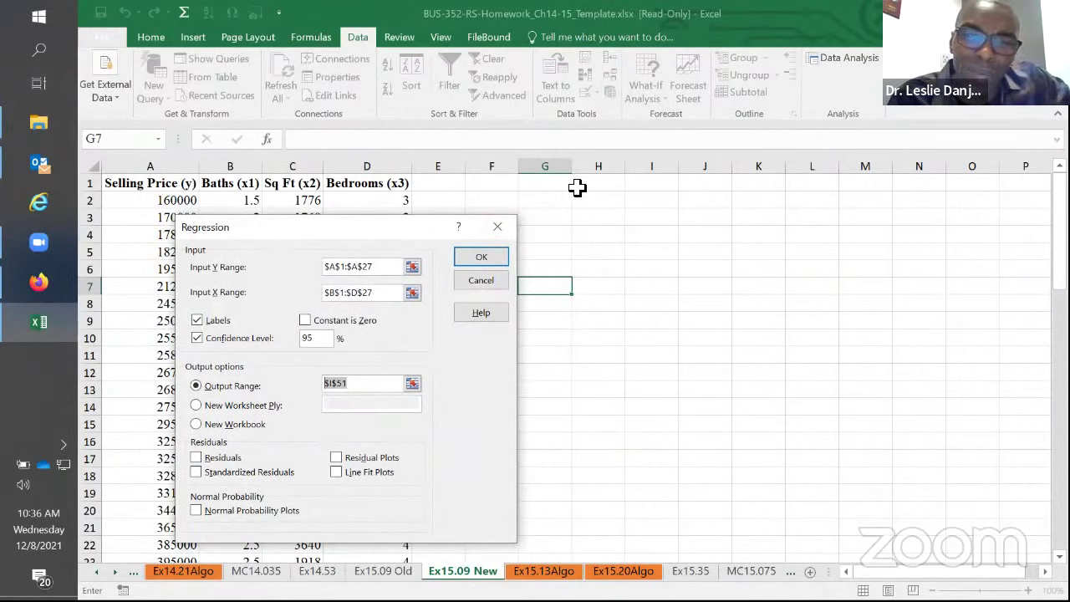
pyautogui.click(562, 185)
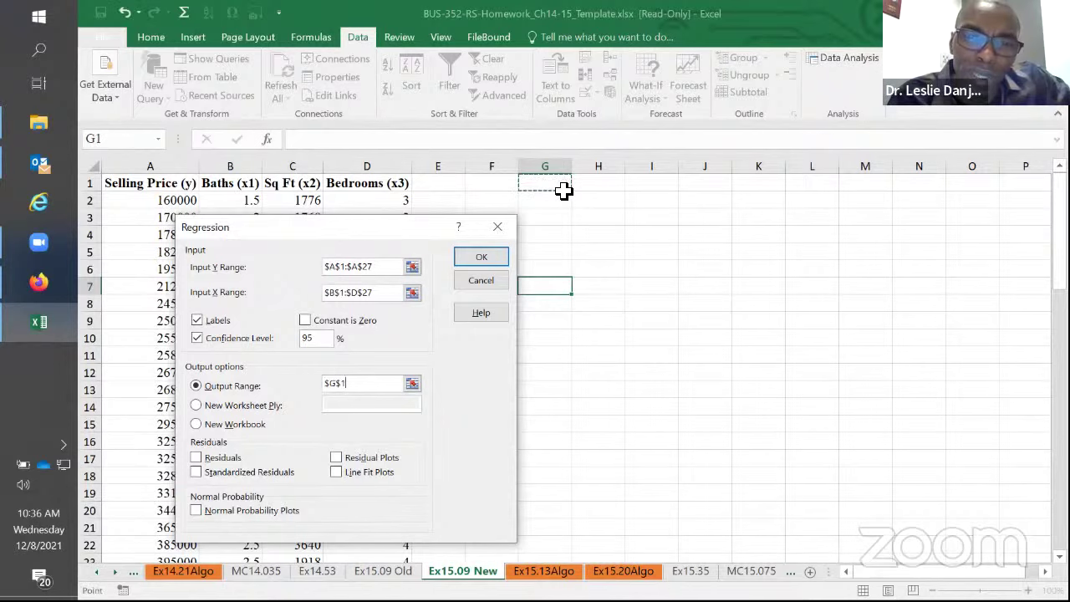
pyautogui.click(483, 259)
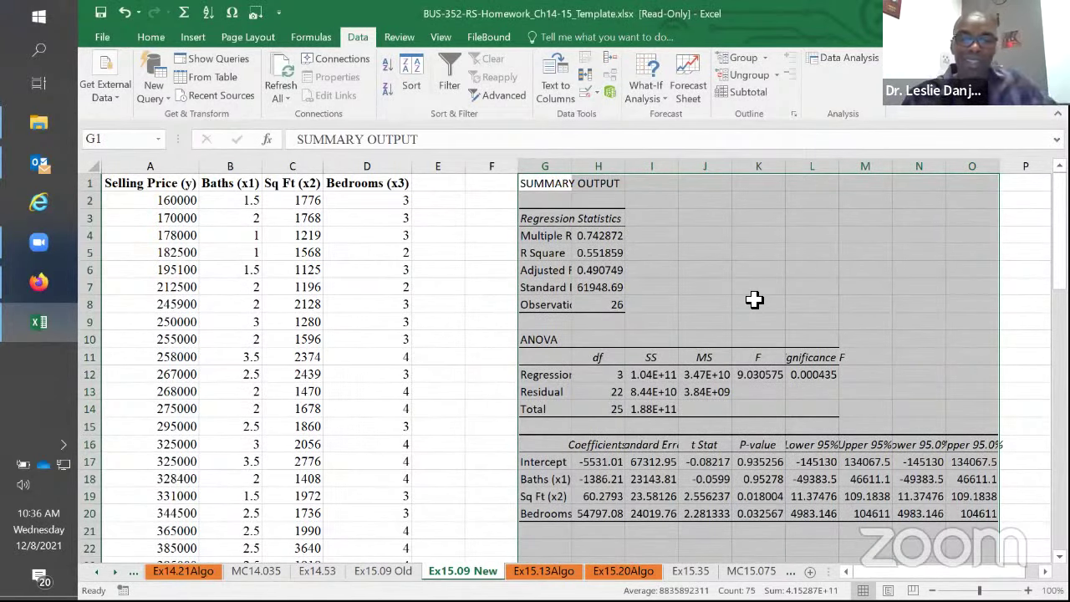
# - Examine the intercept, baths, square feet and bedrooms coefficients in H17:H20 and fit column G's width to its labels
pyautogui.moveTo(598, 461); pyautogui.dragTo(602, 487)
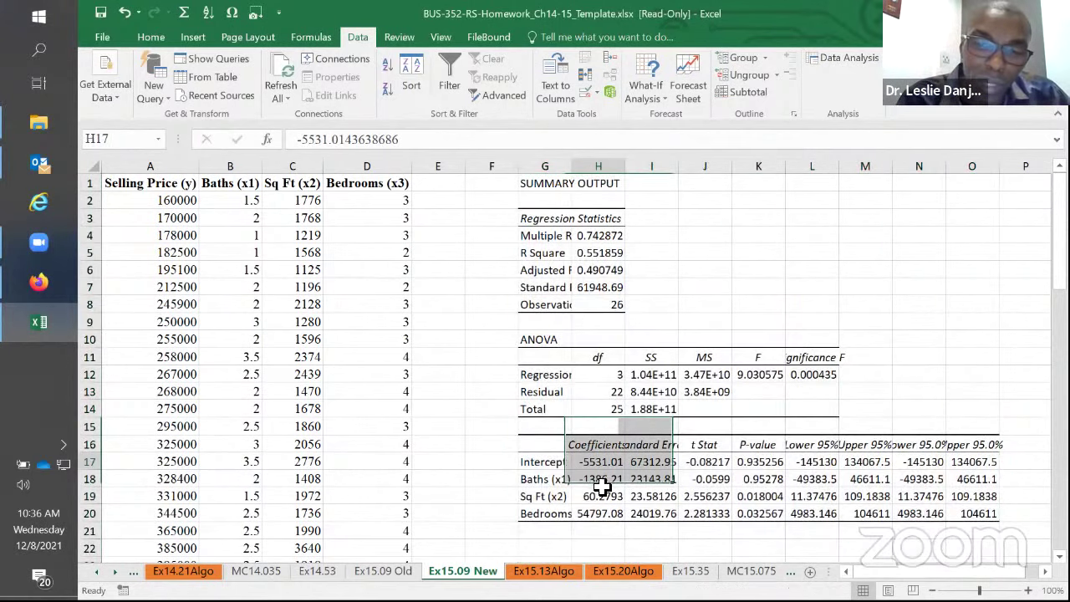
pyautogui.click(600, 483)
pyautogui.click(598, 496)
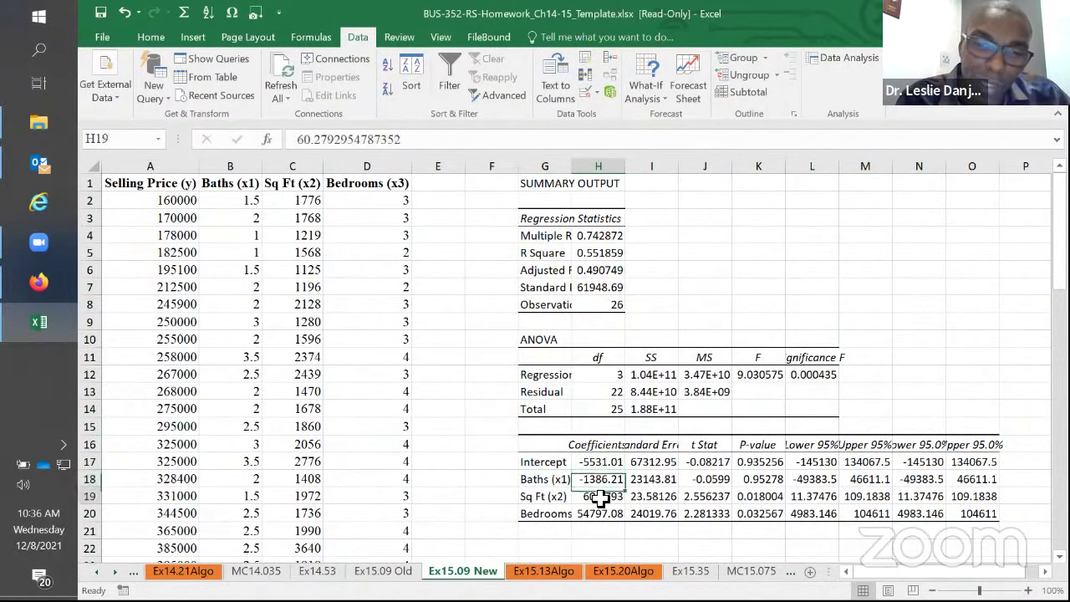
pyautogui.click(600, 514)
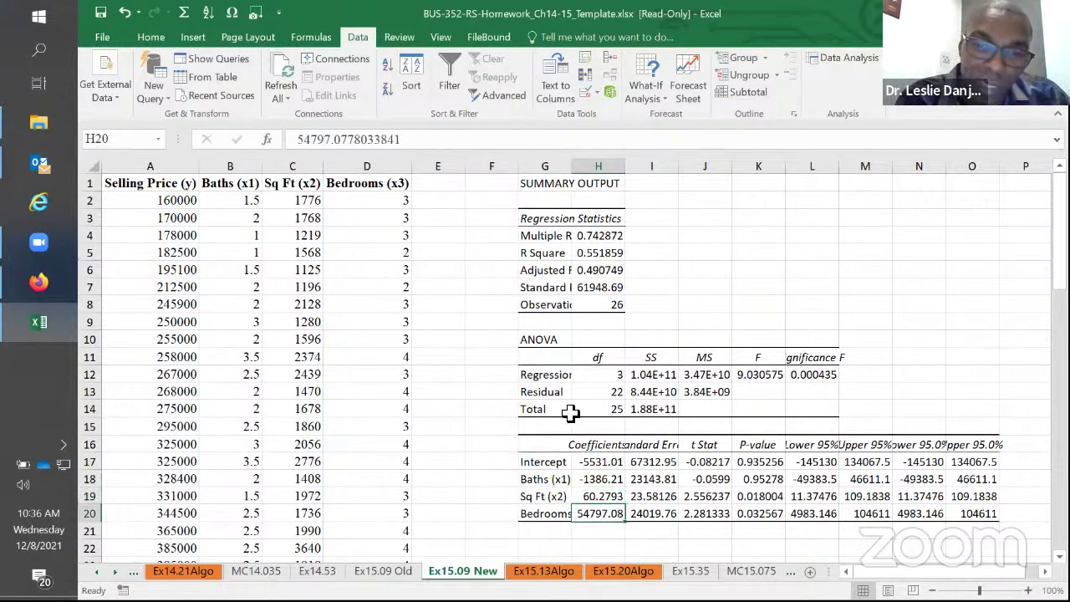
pyautogui.doubleClick(575, 169)
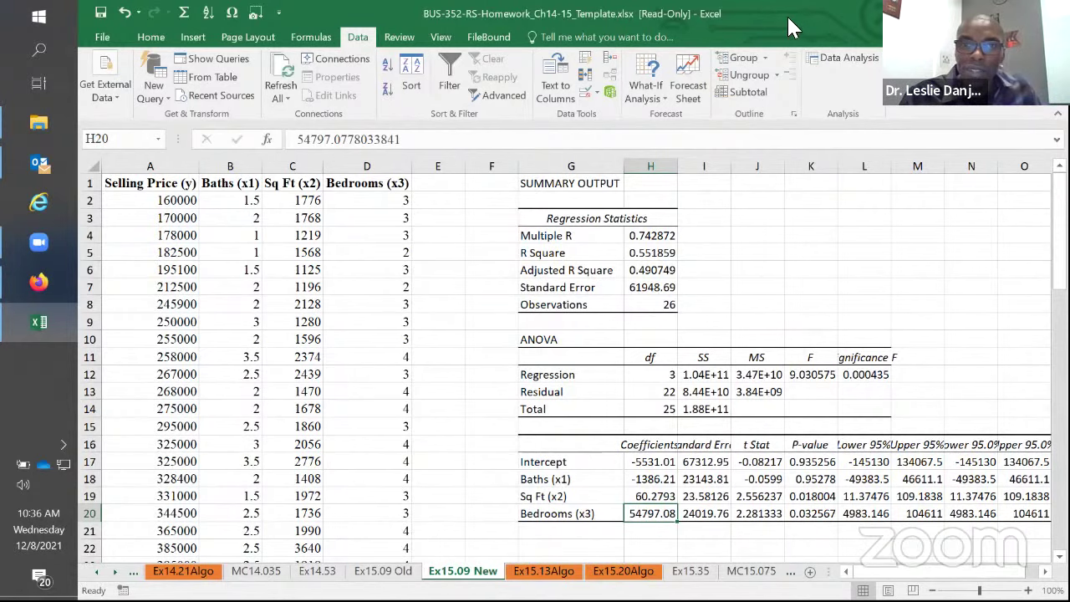
# - Place the workbook side by side with the MindTap page and format the coefficients in H17:H20 to two decimals
pyautogui.moveTo(783, 9); pyautogui.dragTo(80, 219)
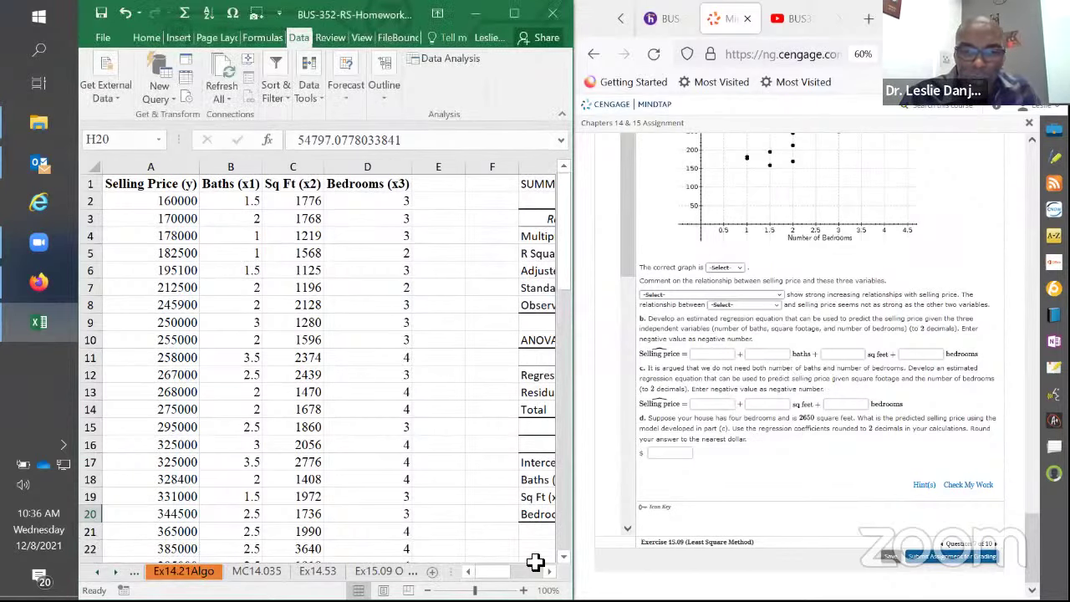
pyautogui.hscroll(5, 342, 368)
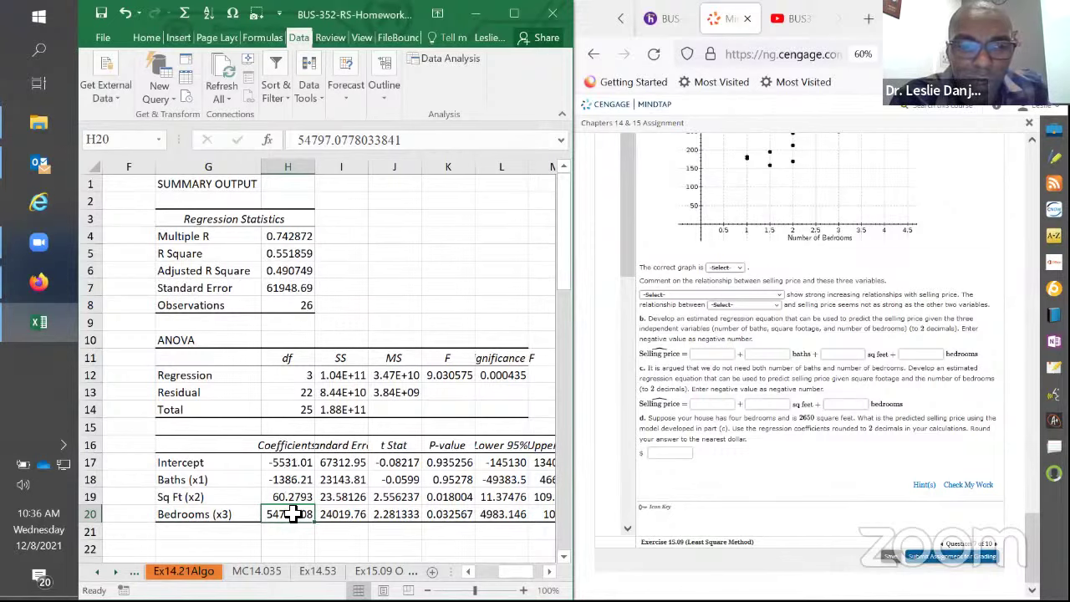
pyautogui.moveTo(288, 462); pyautogui.dragTo(288, 513)
pyautogui.click(145, 37)
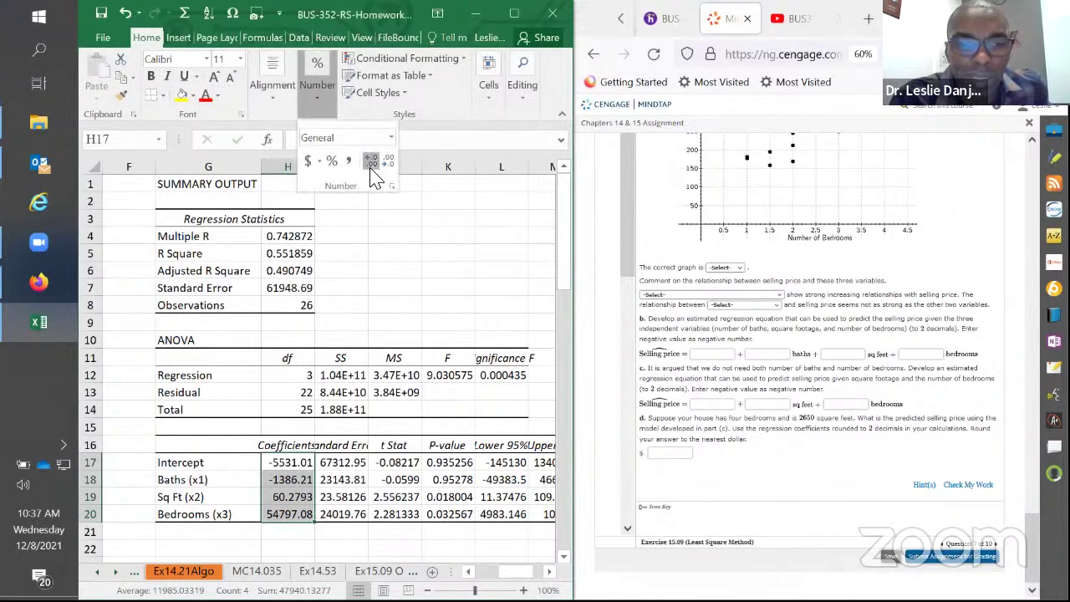
pyautogui.click(378, 162)
pyautogui.click(389, 161)
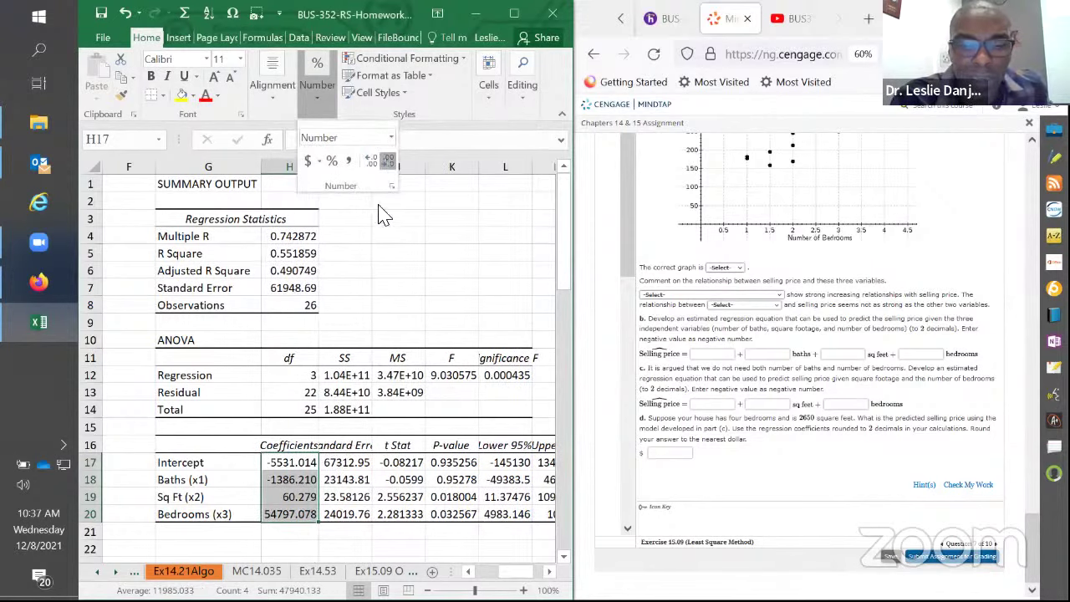
# - Copy the intercept -5531.01 and the baths coefficient -1386.21 from the regression output into part b's selling price equation in MindTap
pyautogui.click(712, 354)
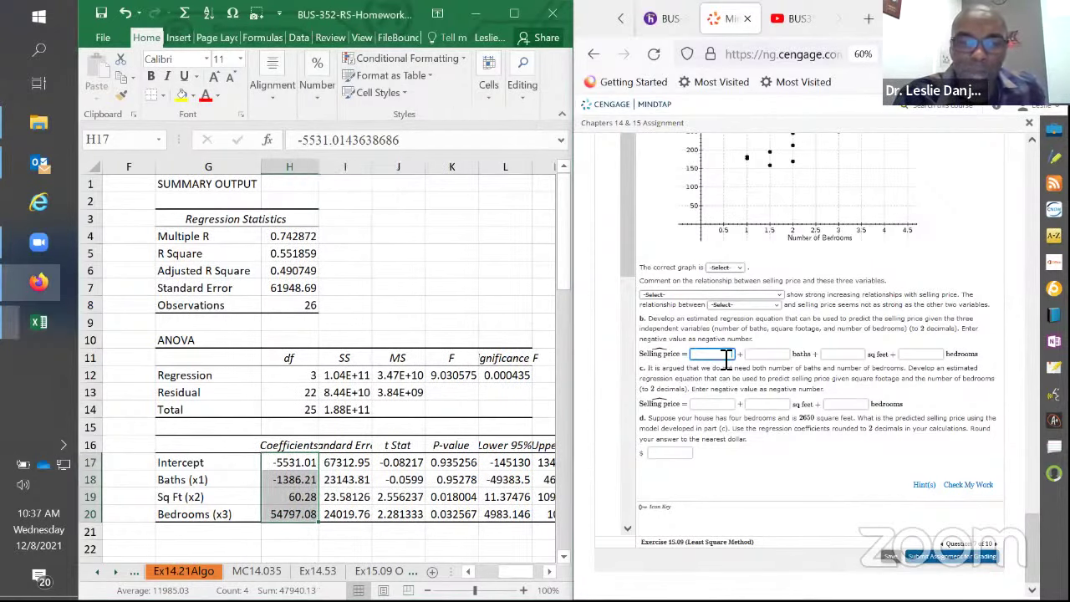
pyautogui.click(291, 467)
pyautogui.hotkey('ctrl', 'c')
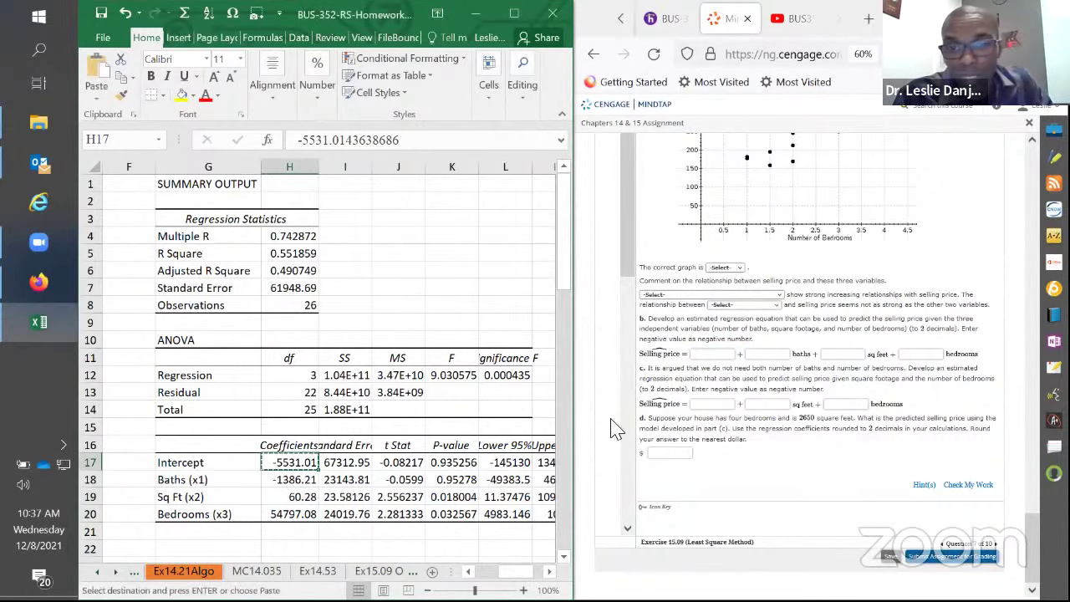
pyautogui.click(707, 355)
pyautogui.hotkey('ctrl', 'v')
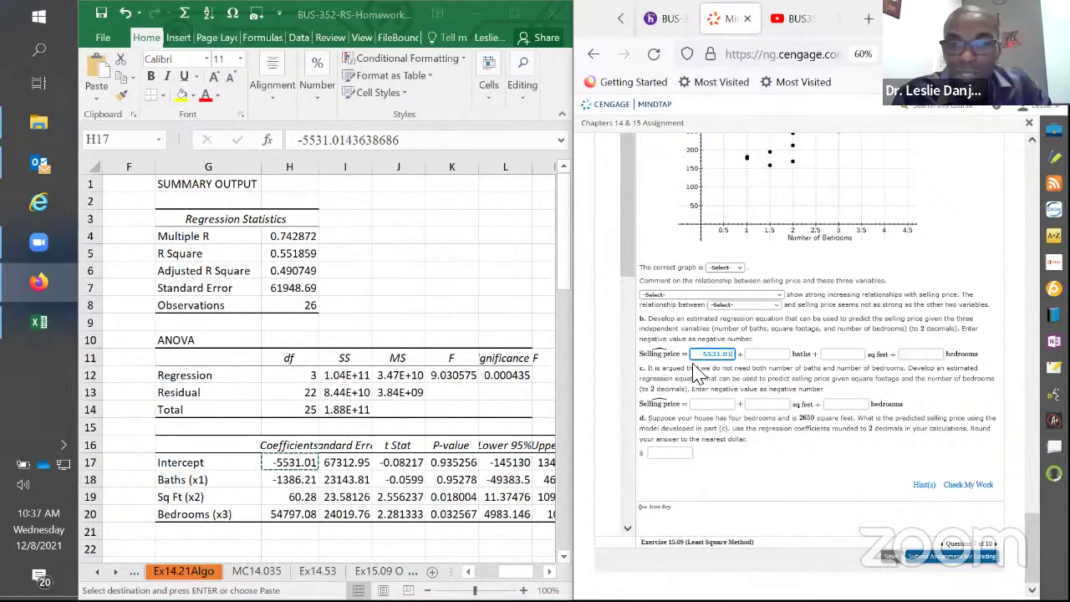
pyautogui.click(298, 479)
pyautogui.hotkey('ctrl', 'c')
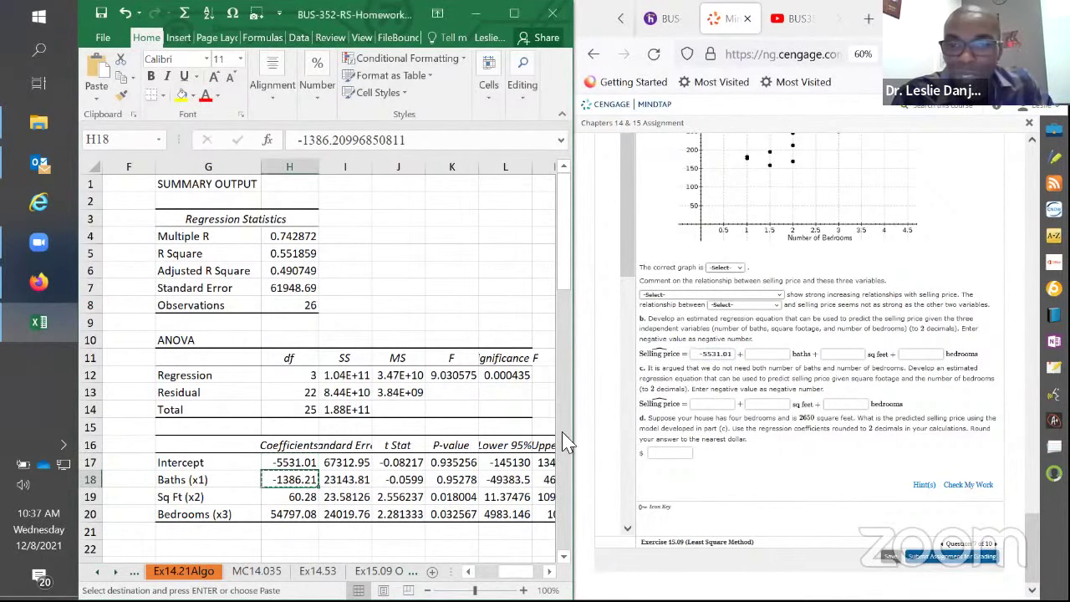
pyautogui.click(767, 354)
pyautogui.hotkey('ctrl', 'v')
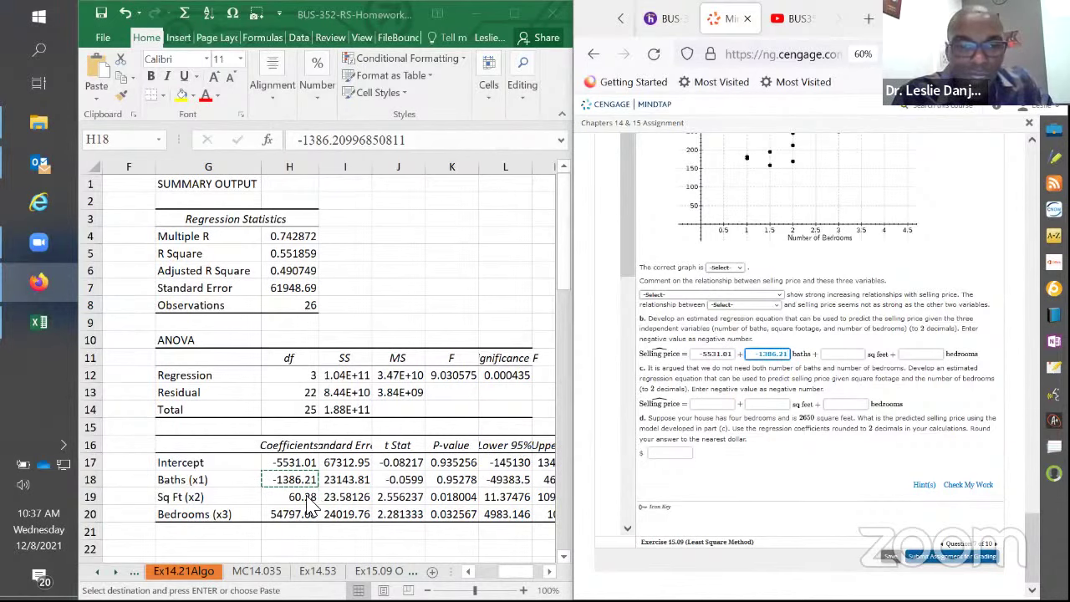
# - Copy the coefficients 60.28 for sq feet and 54797.08 for bedrooms into part b's equation and check the work
pyautogui.click(302, 496)
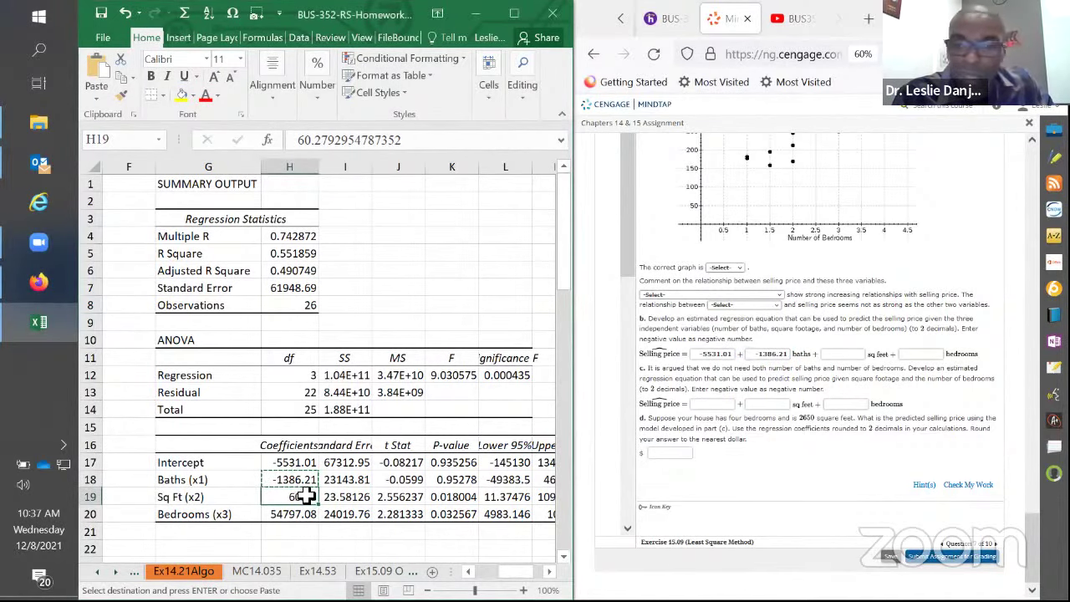
pyautogui.click(843, 355)
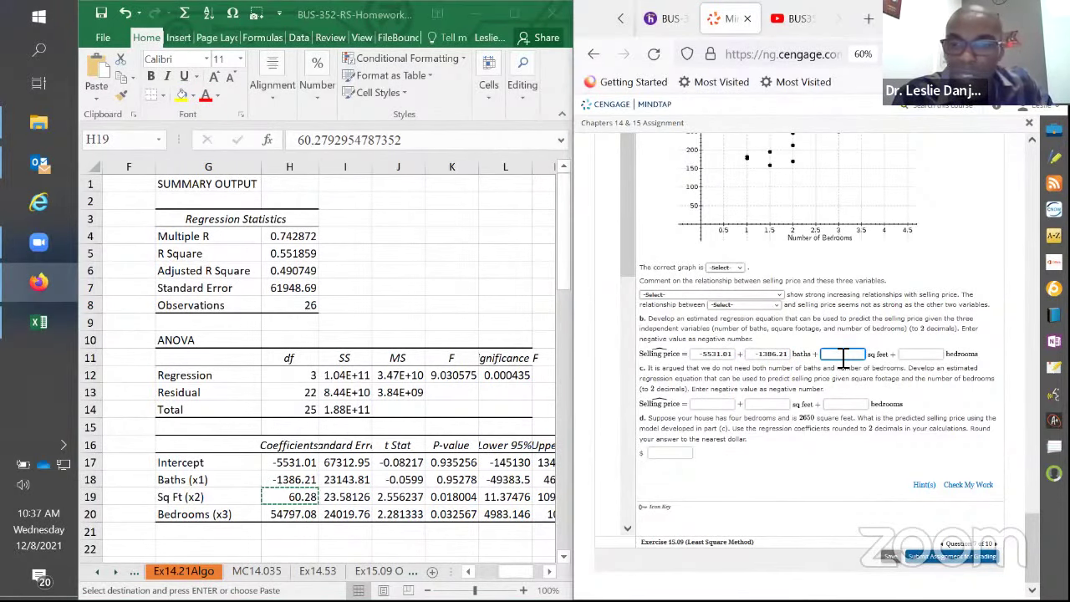
pyautogui.hotkey('ctrl', 'v')
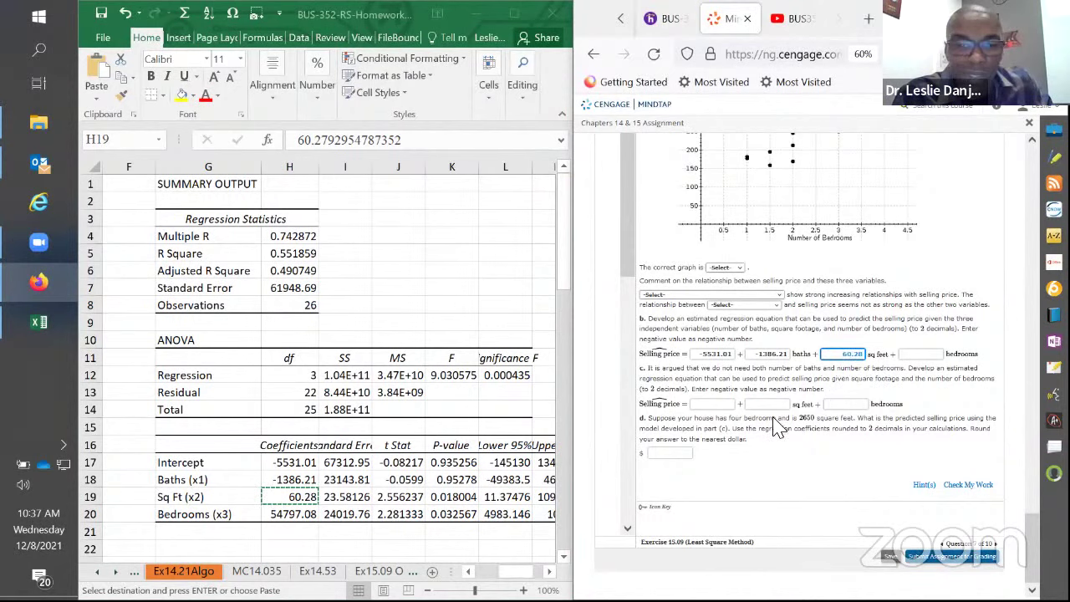
pyautogui.click(290, 512)
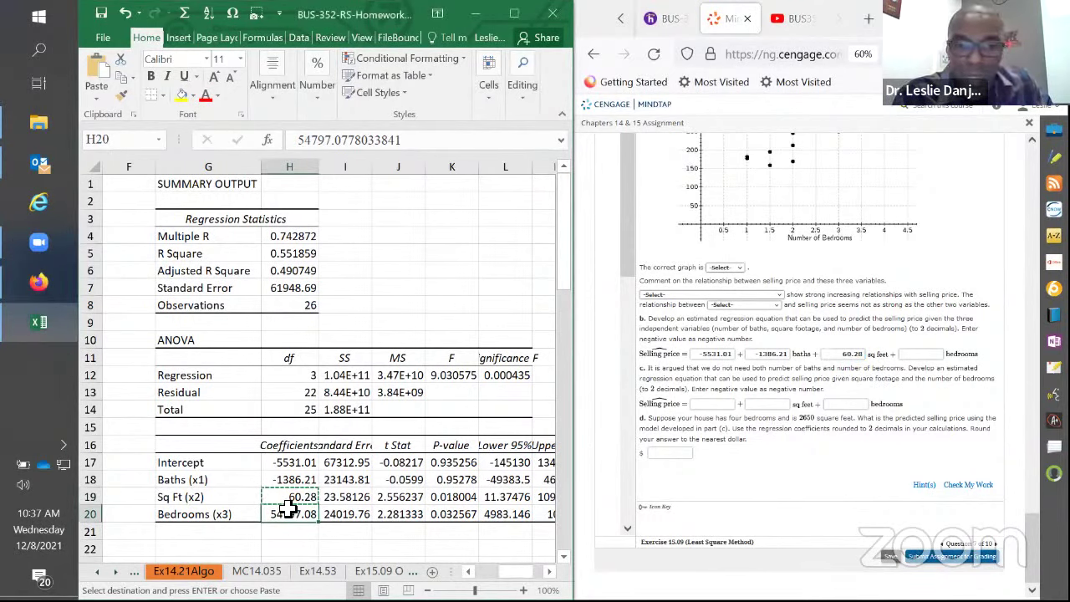
pyautogui.click(906, 355)
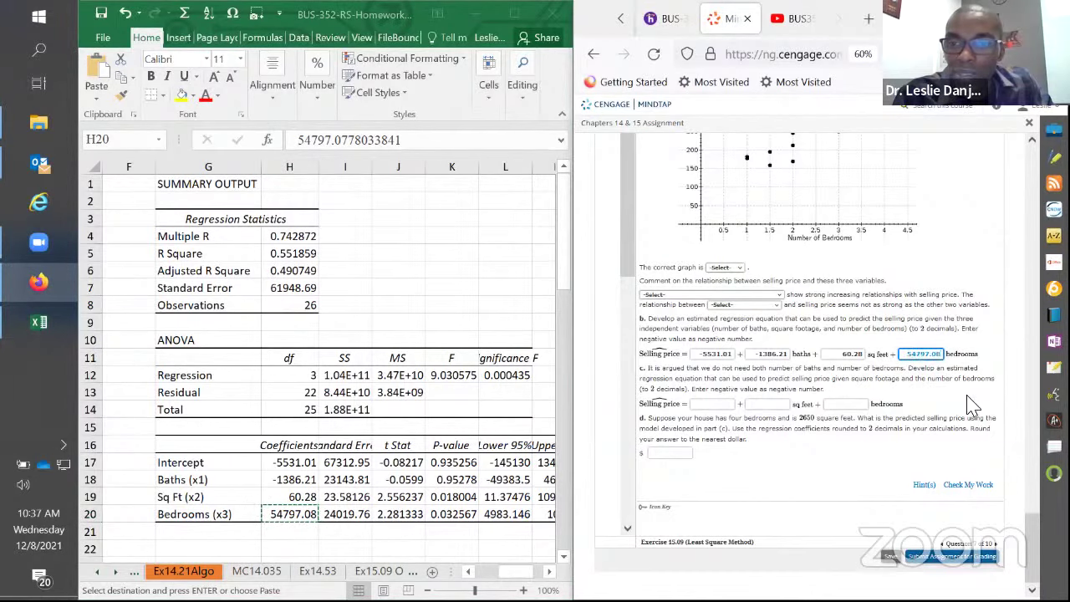
pyautogui.click(966, 488)
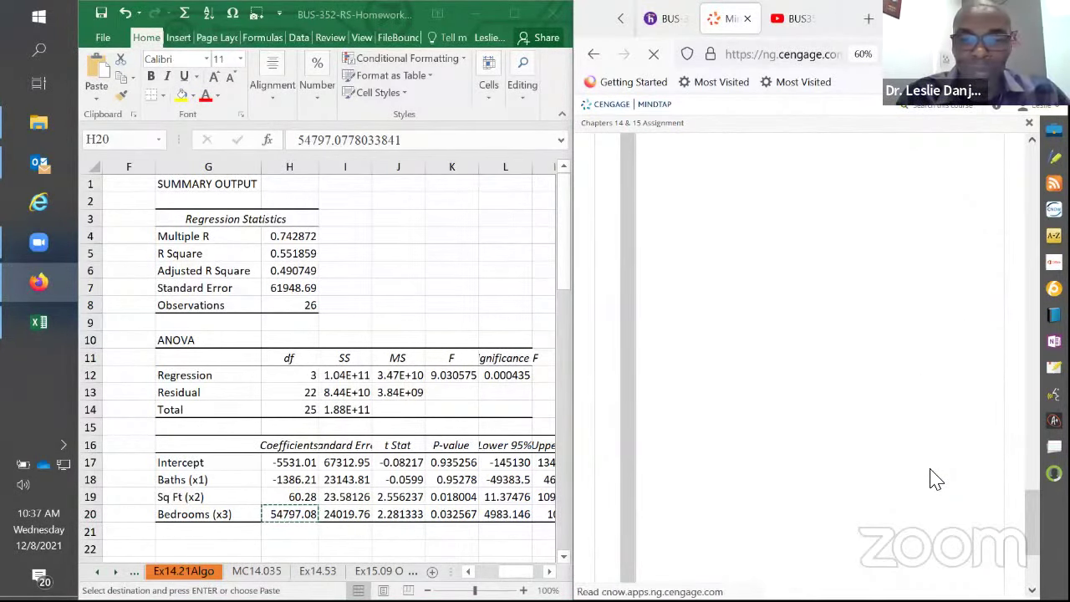
pyautogui.scroll(-10, 924, 475)
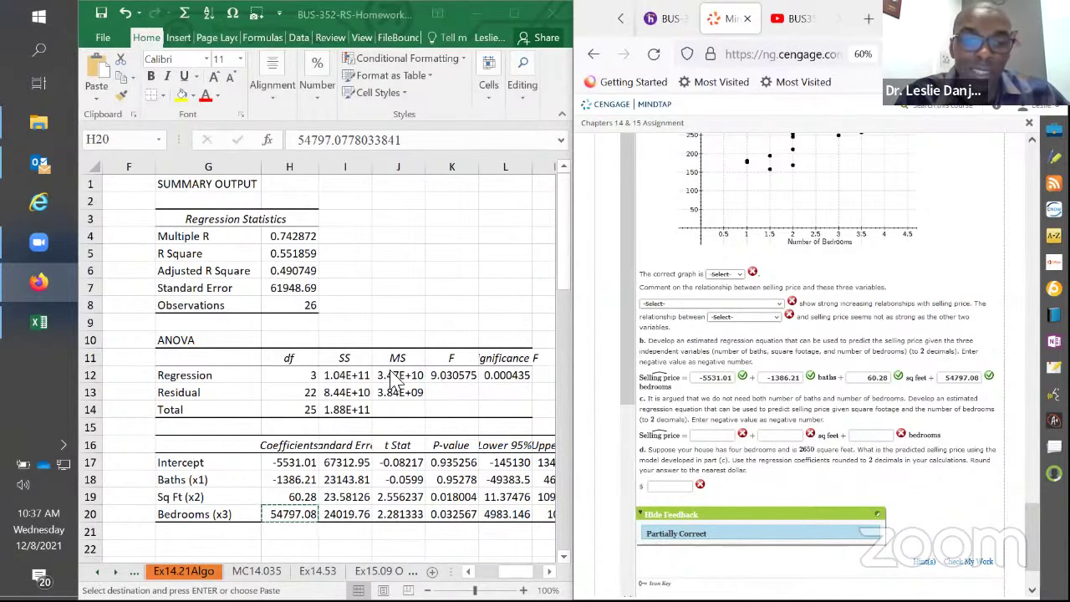
# - Maximize the Excel window and reread part c of Exercise 15.09 in MindTap before returning to the worksheet data
pyautogui.click(513, 14)
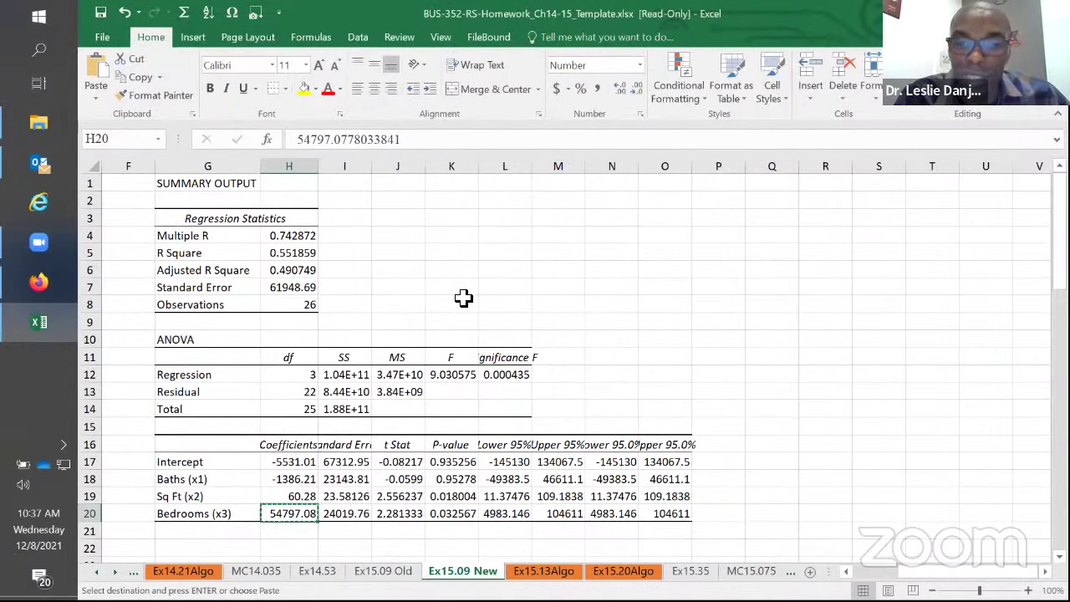
pyautogui.hscroll(-5, 834, 546)
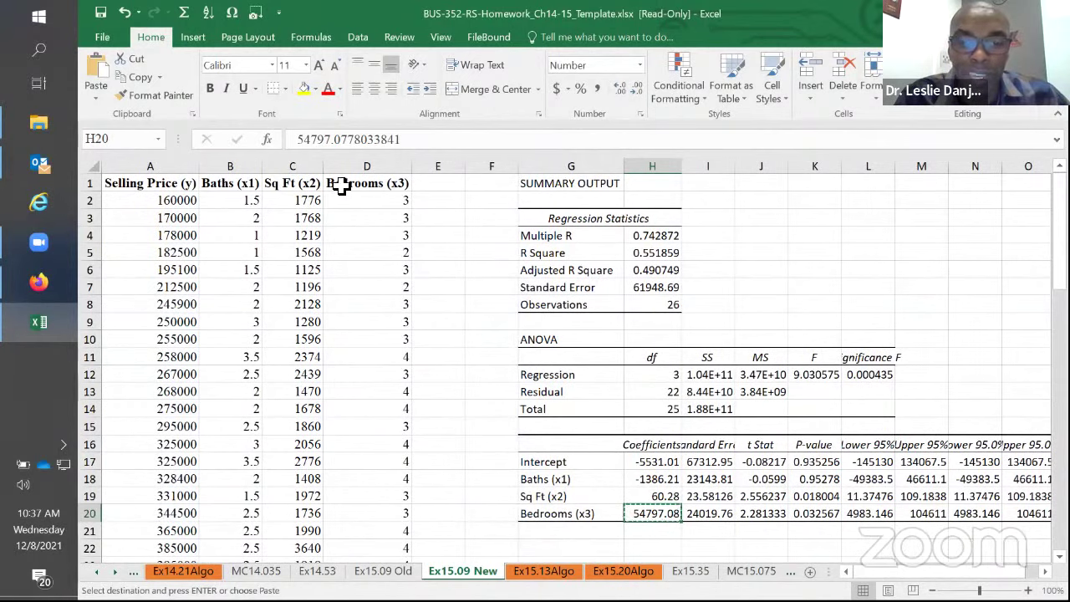
pyautogui.hotkey('alt', 'Tab')
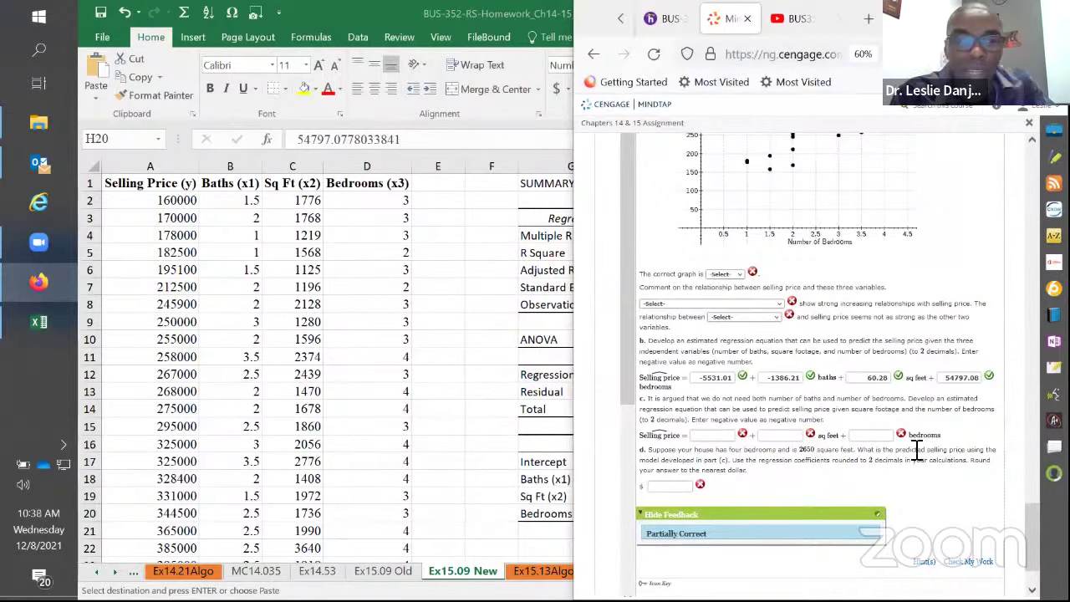
pyautogui.hotkey('alt', 'Tab')
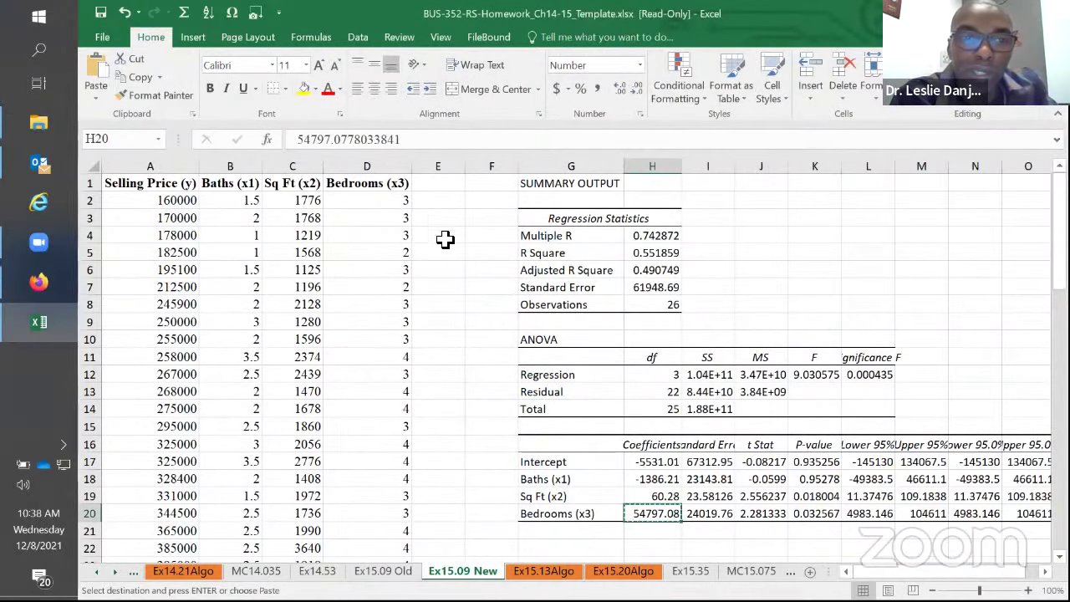
# - Reopen the Regression tool of the Data Analysis add-in and set its Input X Range to $C$1:$D$27
pyautogui.click(358, 37)
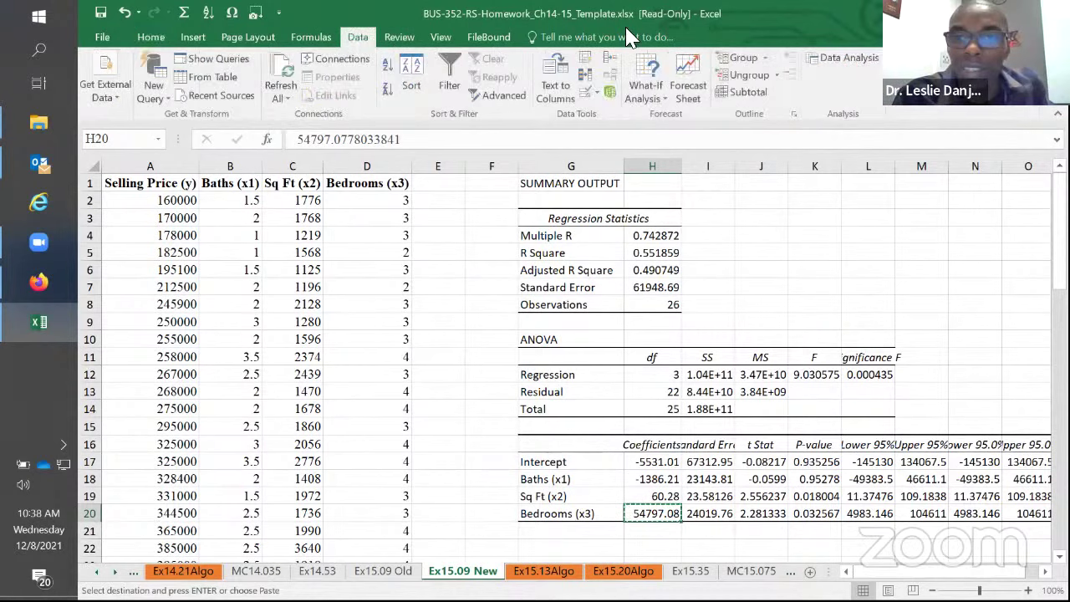
pyautogui.click(846, 57)
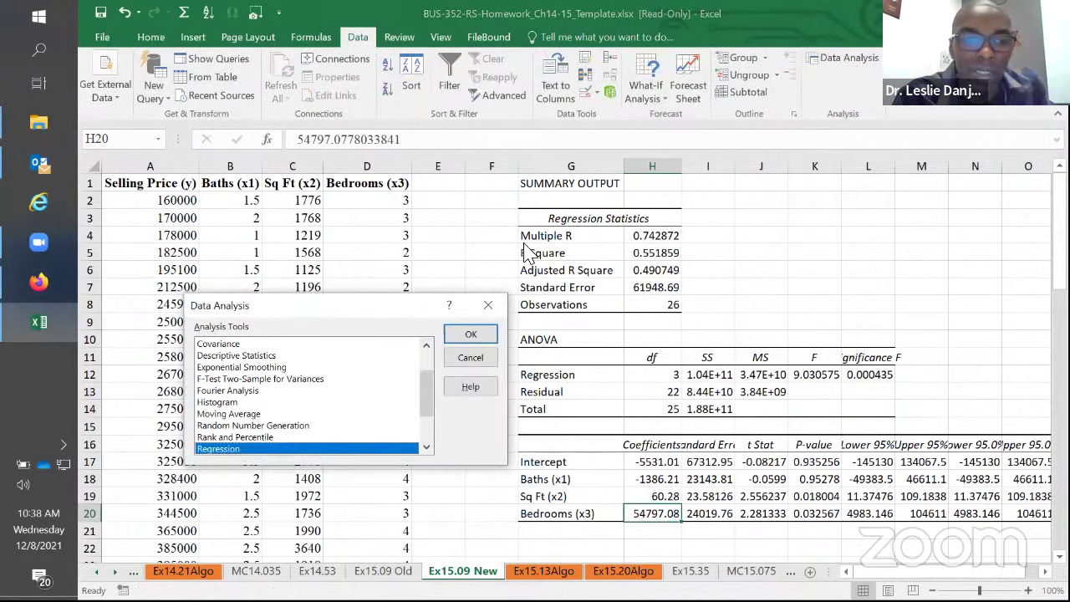
pyautogui.click(472, 335)
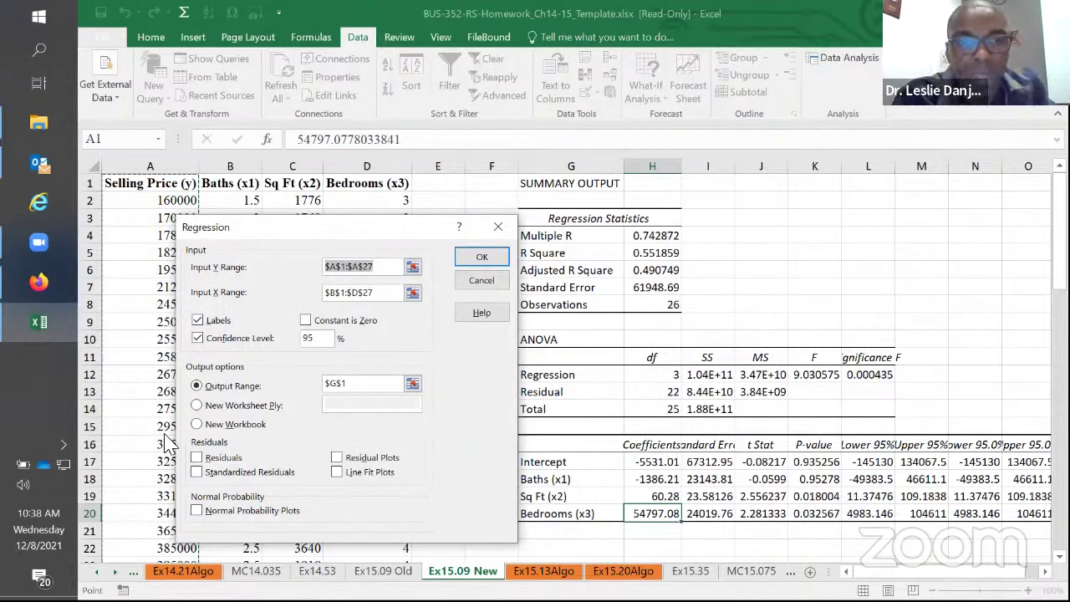
pyautogui.click(338, 300)
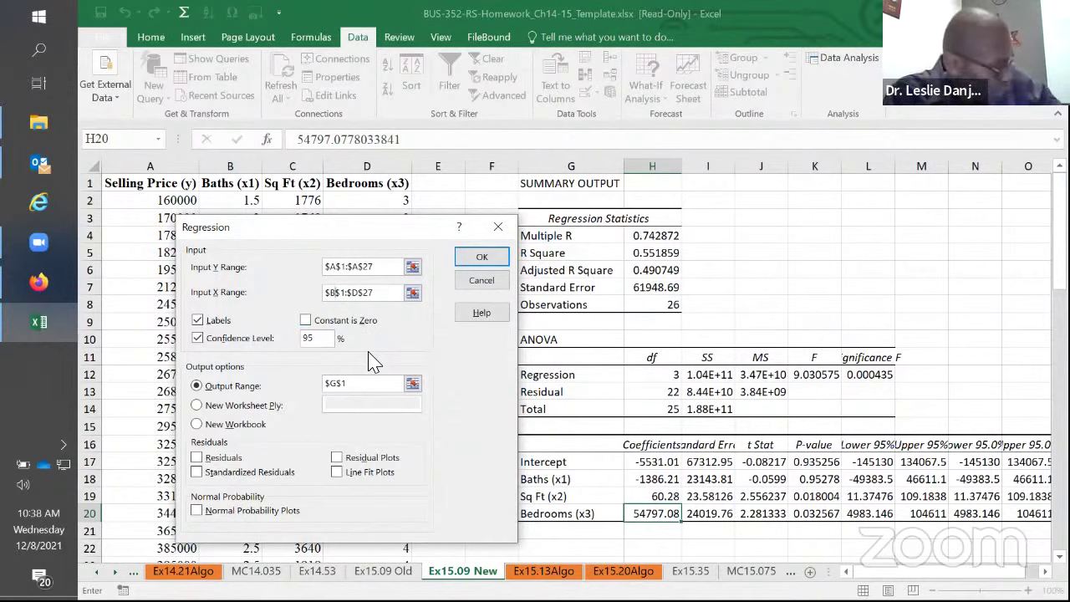
pyautogui.press('BackSpace')
pyautogui.write('C')
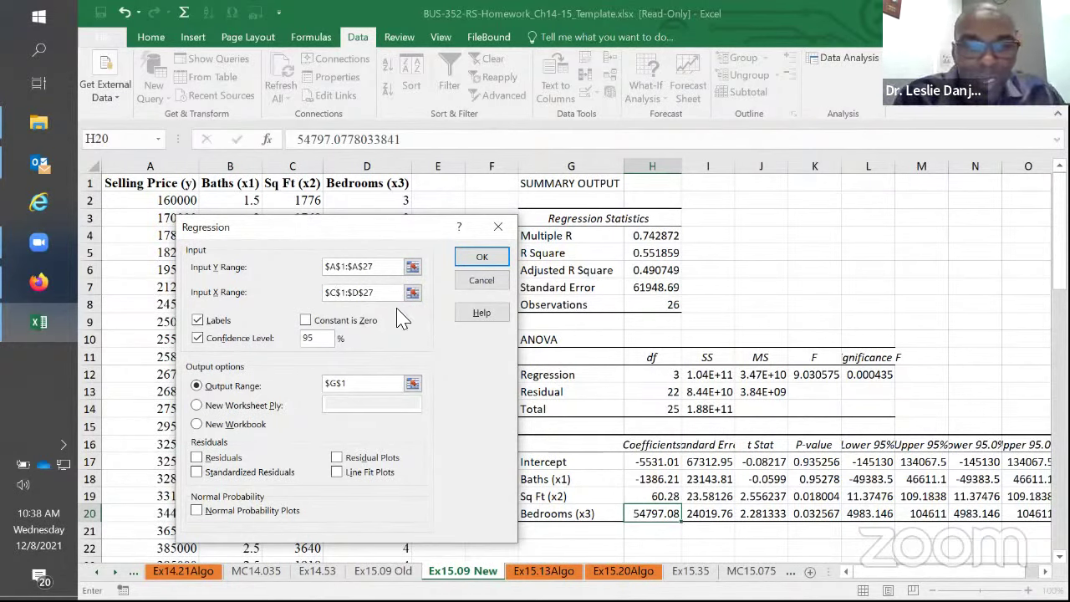
# - Set the Regression tool's output range to $G$23 and run the regression on square feet and bedrooms
pyautogui.moveTo(355, 392); pyautogui.dragTo(324, 390)
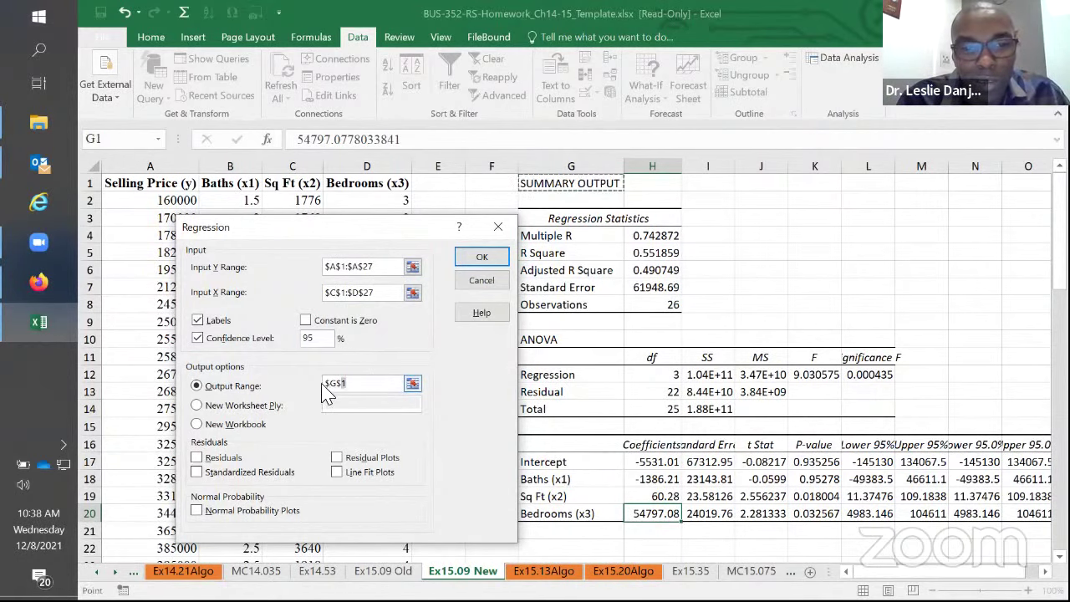
pyautogui.scroll(-2, 585, 493)
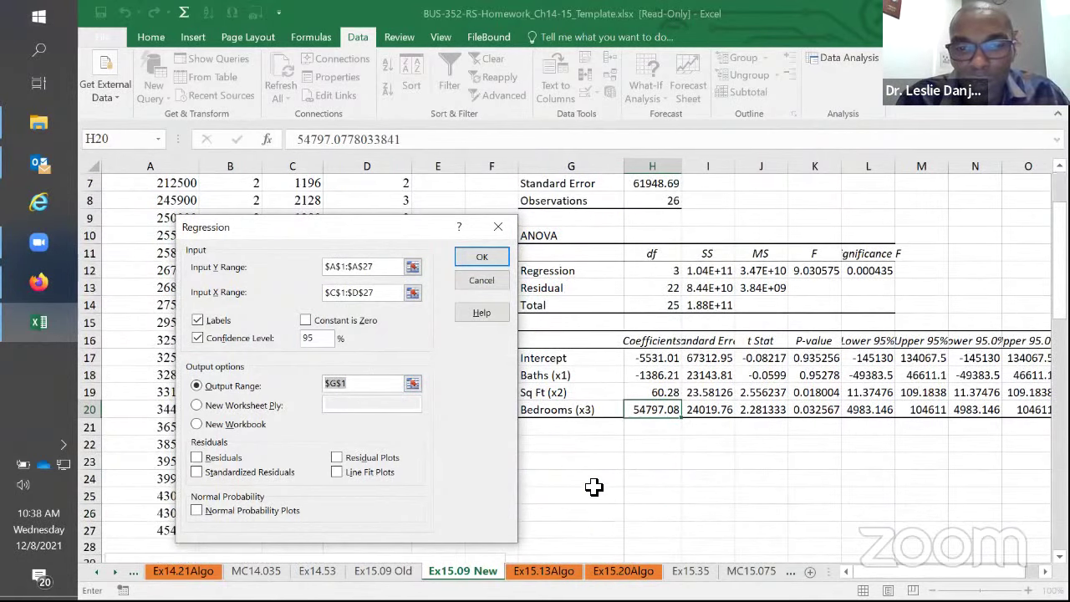
pyautogui.click(552, 465)
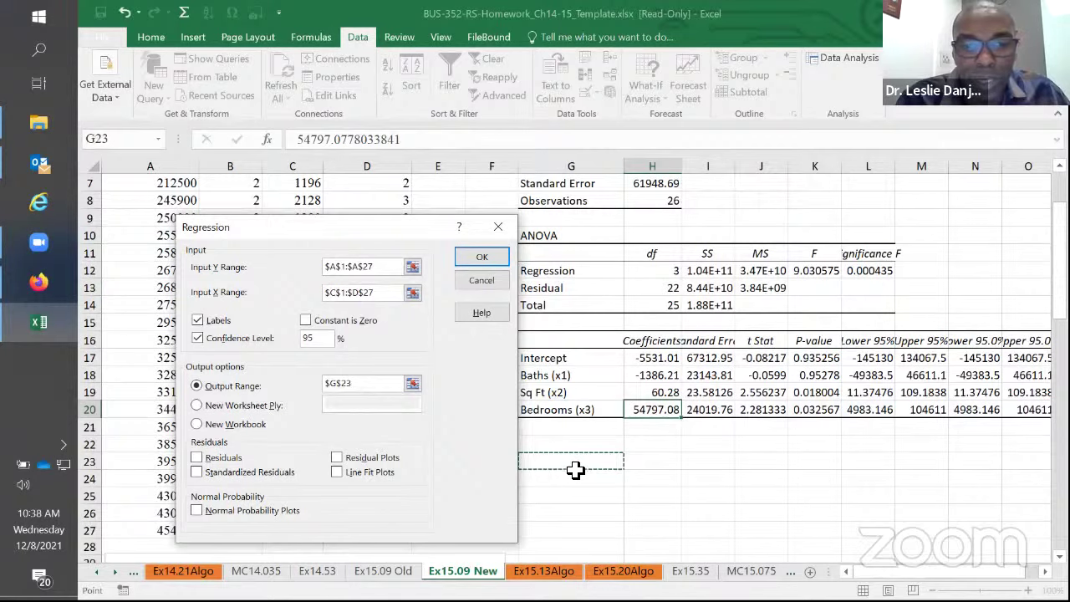
pyautogui.click(481, 256)
# - Format the intercept, sq ft and bedrooms coefficients in H39:H41 of the new regression output as numbers with two decimals
pyautogui.scroll(-8, 640, 420)
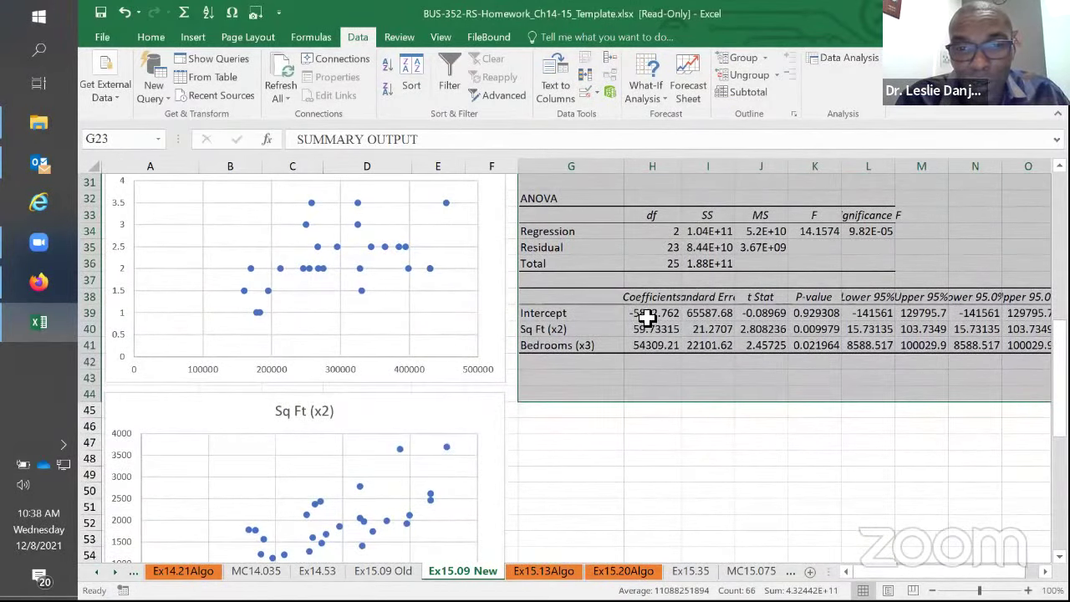
pyautogui.moveTo(648, 315); pyautogui.dragTo(650, 344)
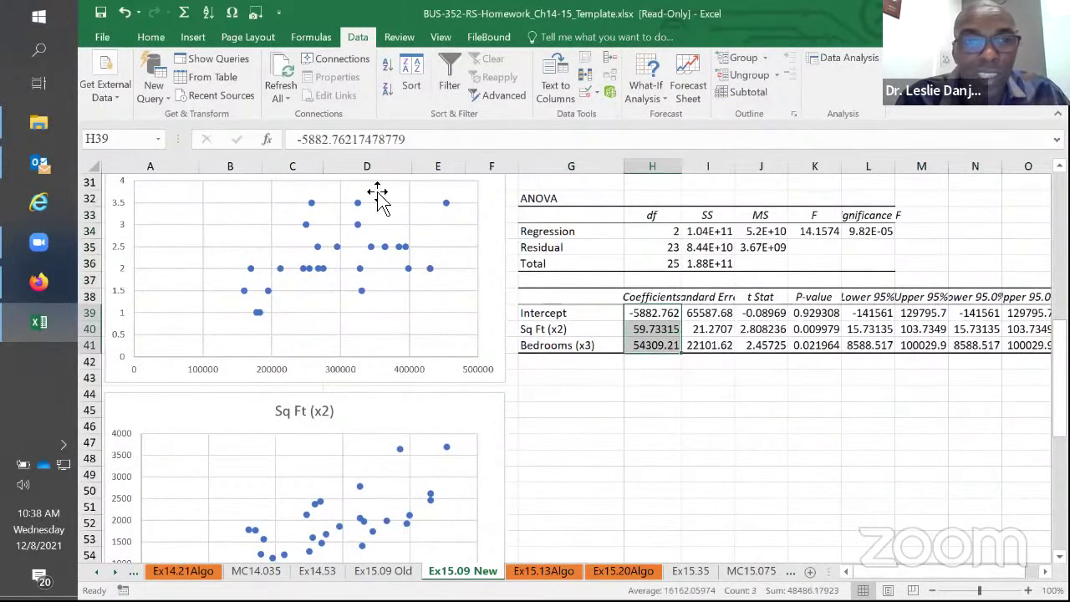
pyautogui.click(153, 39)
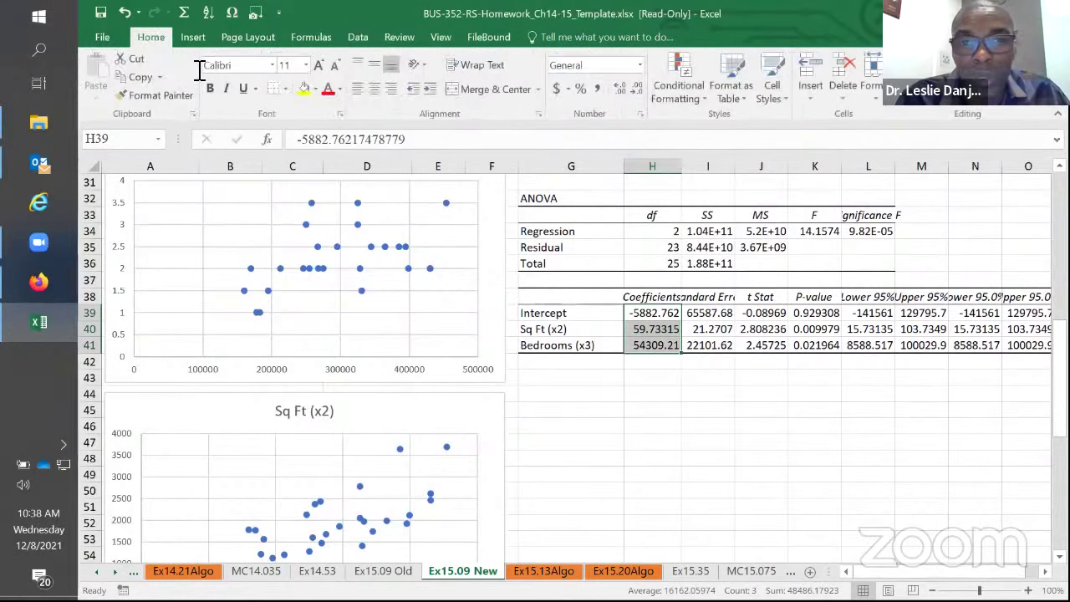
pyautogui.click(618, 89)
pyautogui.click(636, 89)
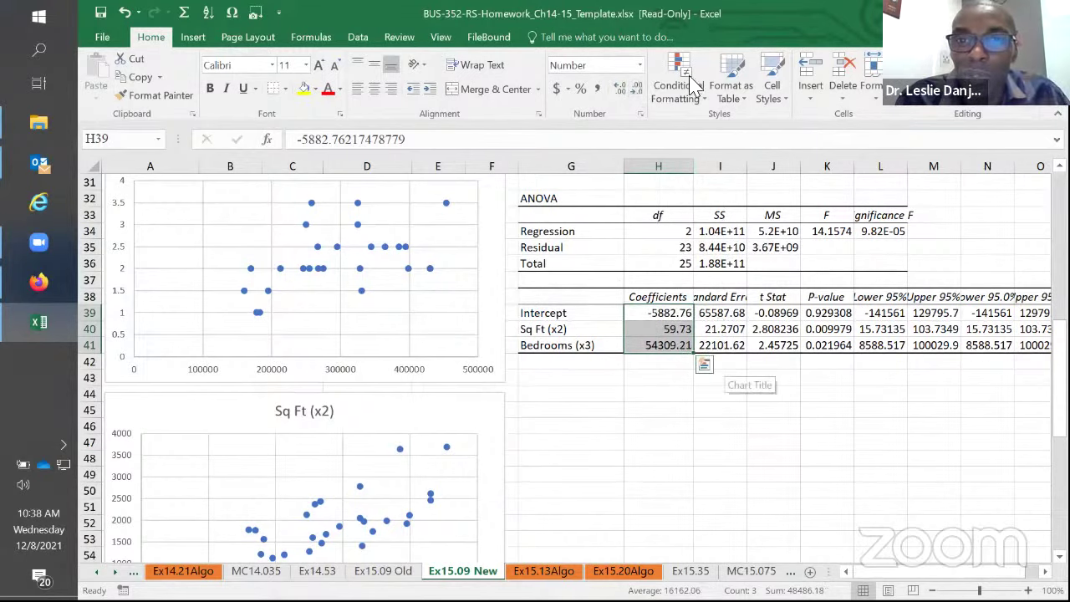
# - Copy the intercept -5882.76 from H39 into the first field of part c's selling price equation in MindTap and check the work
pyautogui.press('super+Left')
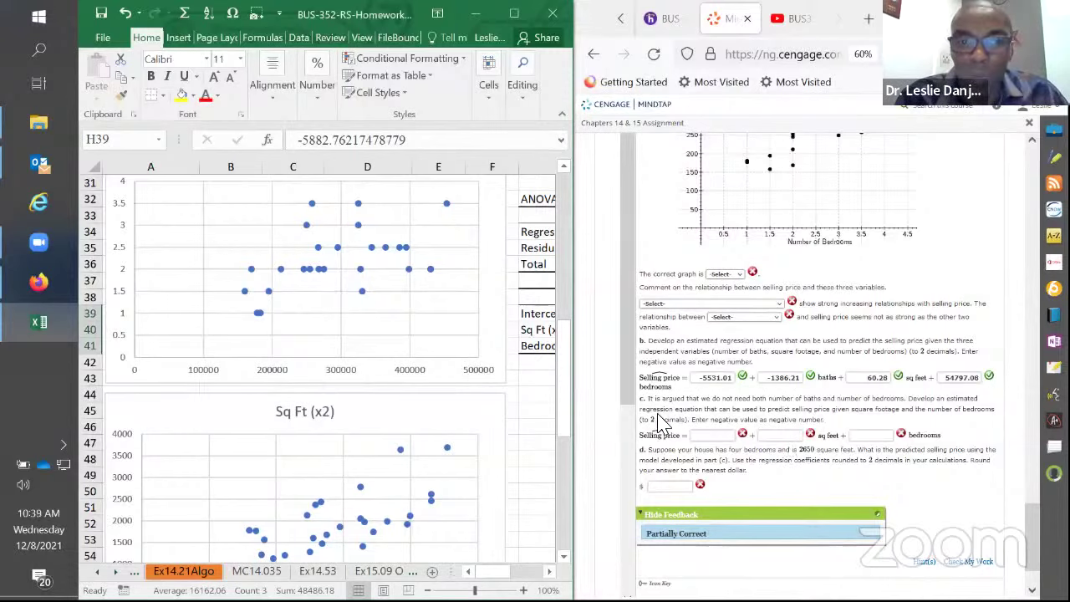
pyautogui.hscroll(6, 370, 314)
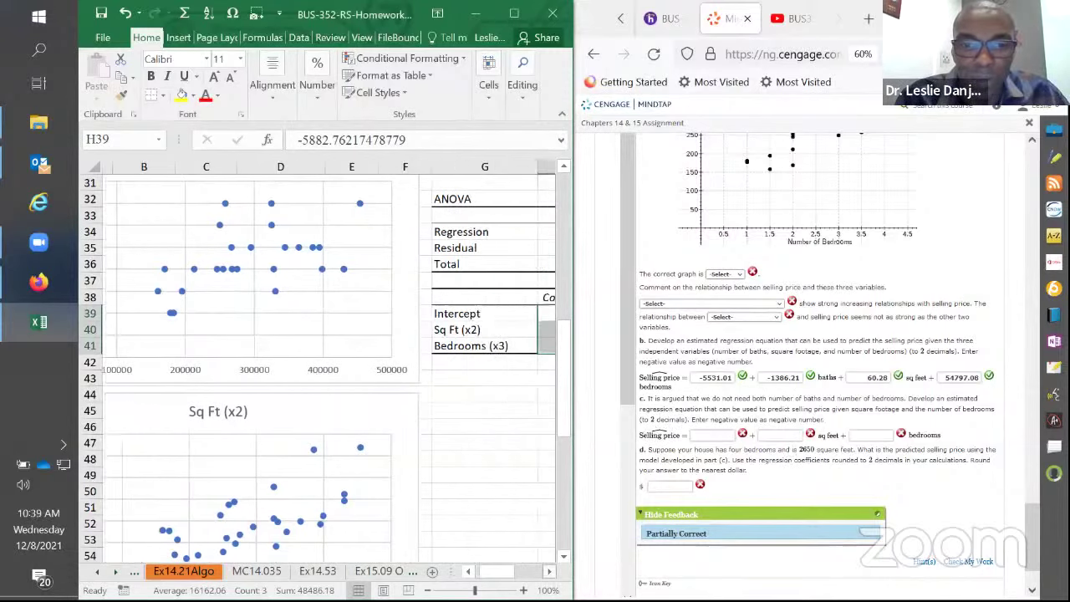
pyautogui.click(368, 313)
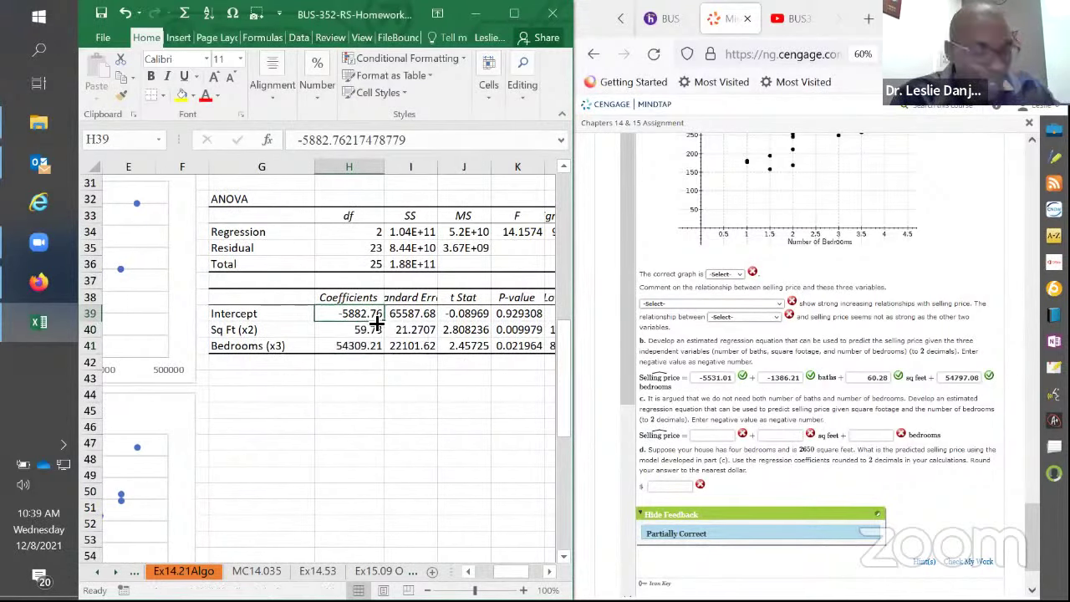
pyautogui.hotkey('ctrl', 'c')
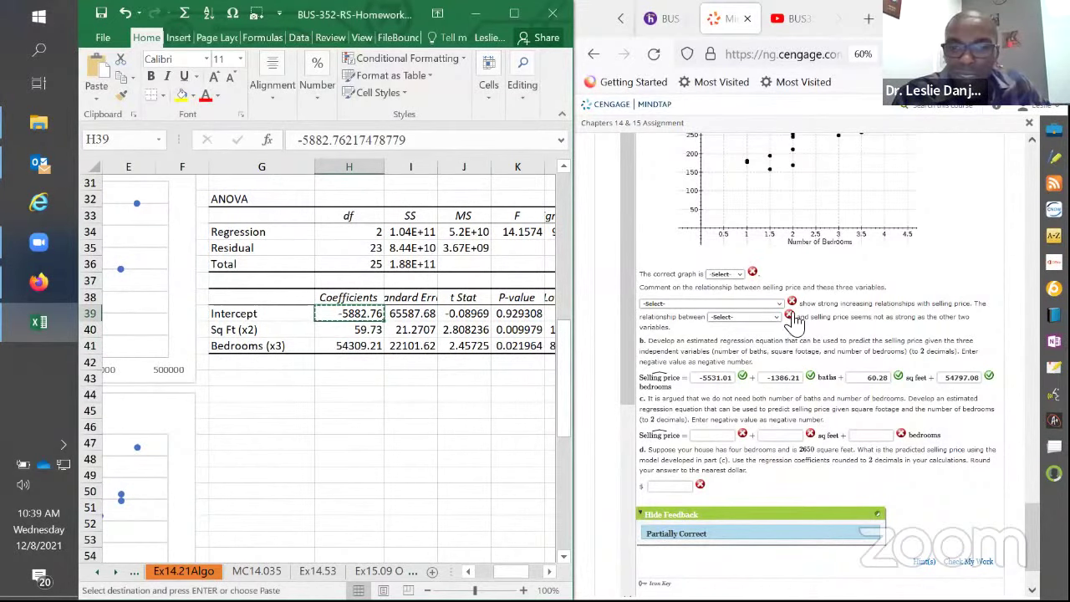
pyautogui.click(718, 437)
pyautogui.hotkey('ctrl', 'v')
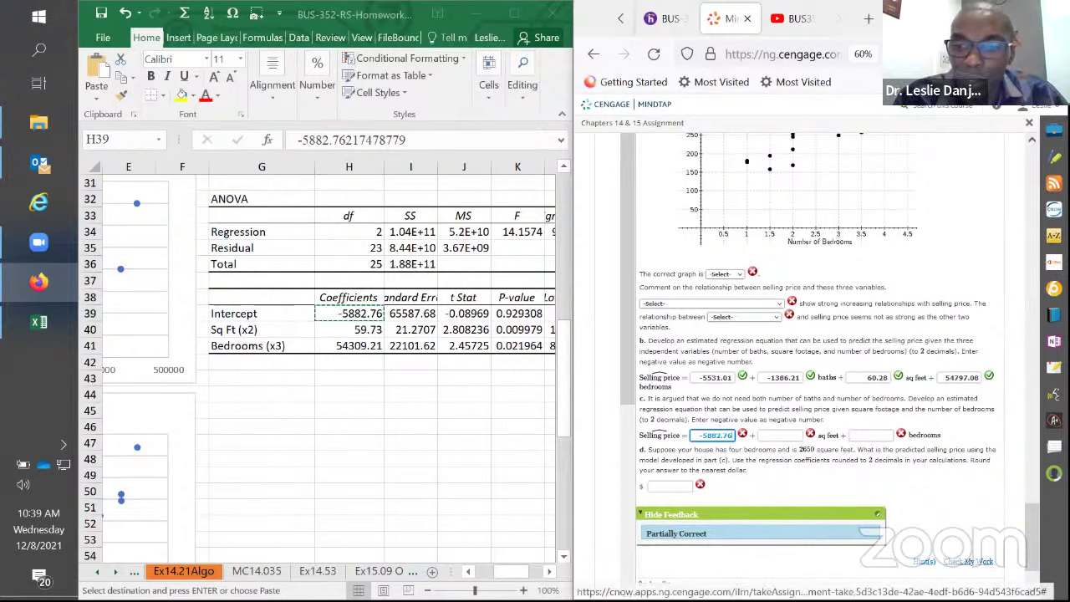
pyautogui.click(961, 561)
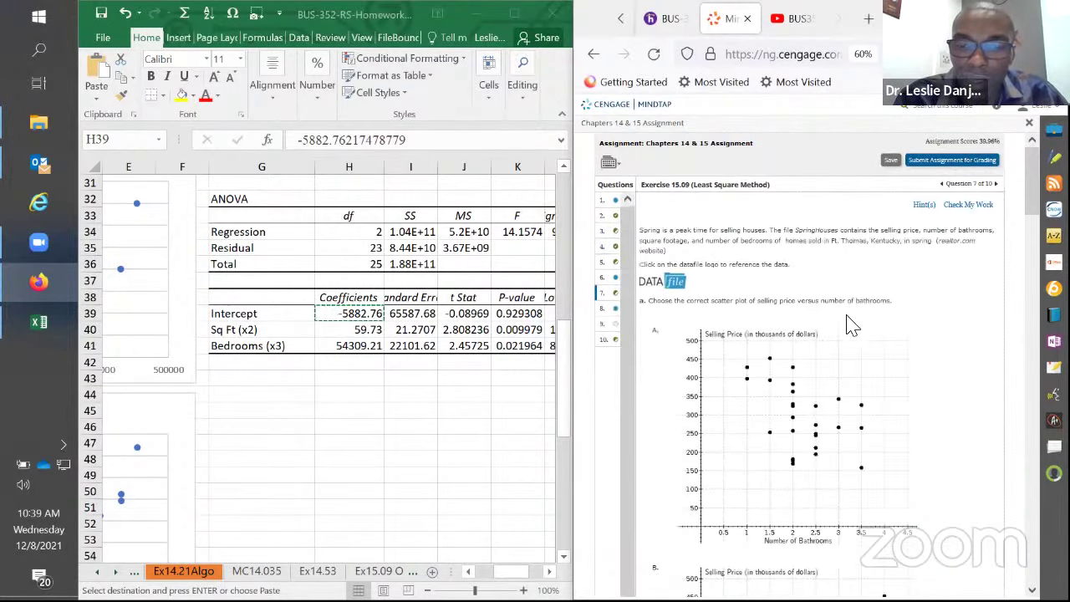
pyautogui.scroll(-5, 869, 326)
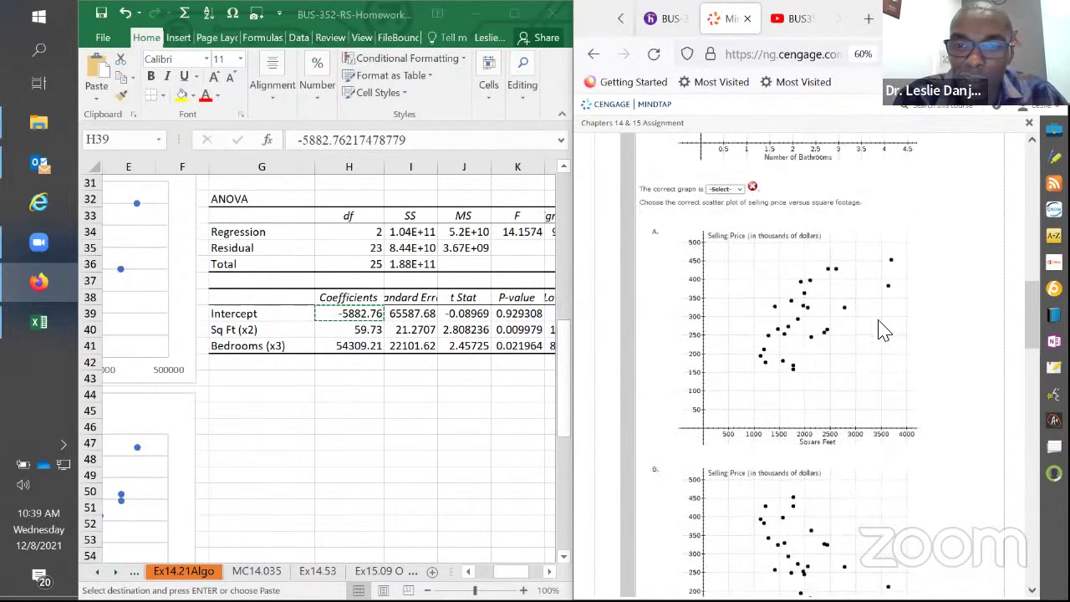
pyautogui.scroll(-15, 869, 335)
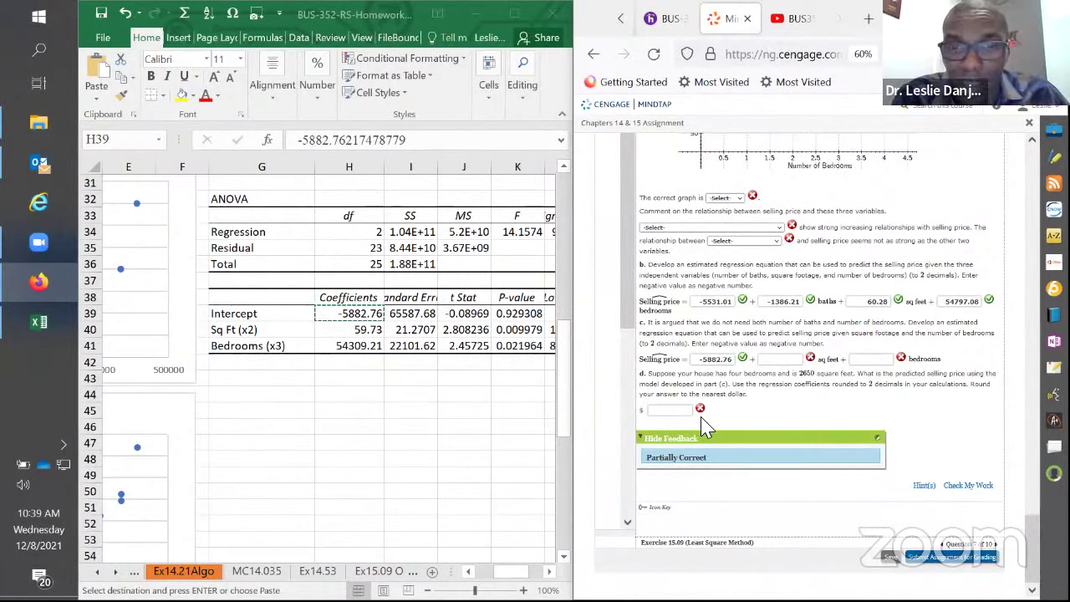
# - Copy the prediction equation template G65:N68 from the Ex15.09 Old sheet to cell G44 on the Ex15.09 New sheet
pyautogui.click(514, 14)
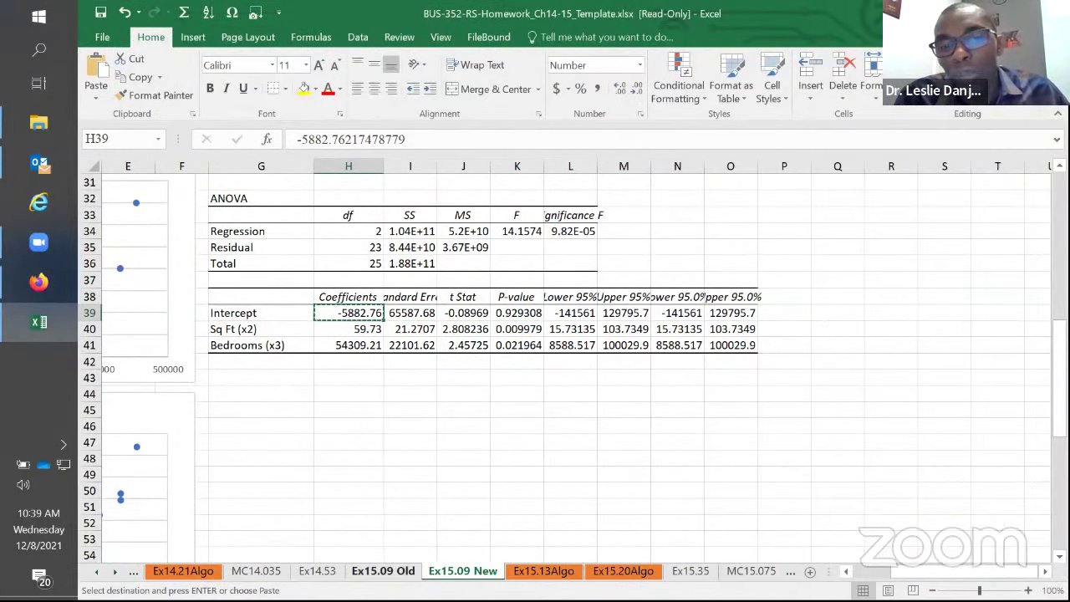
pyautogui.click(382, 571)
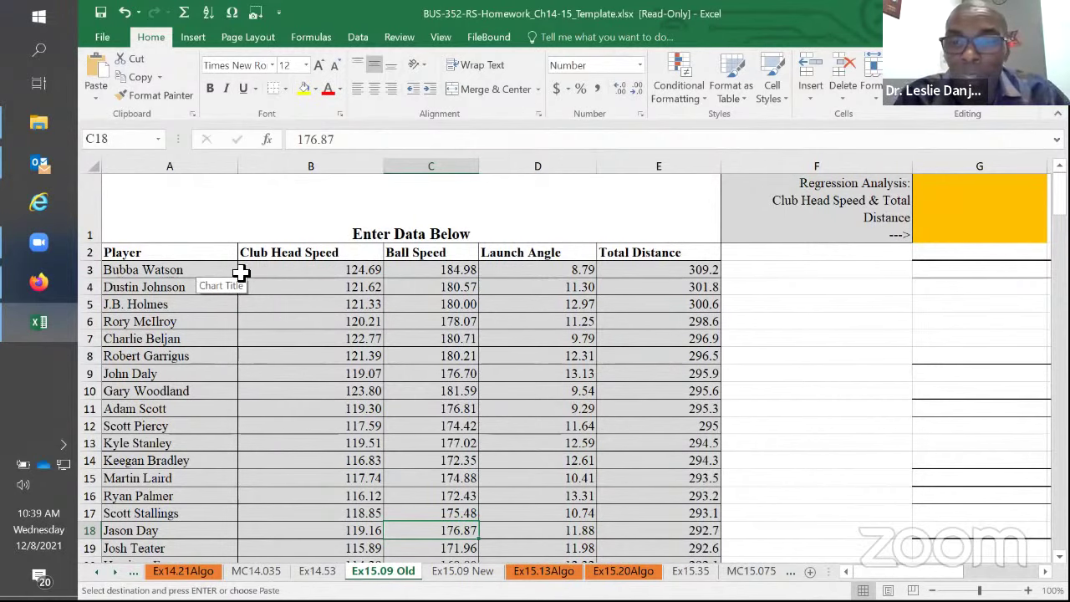
pyautogui.scroll(-20, 913, 453)
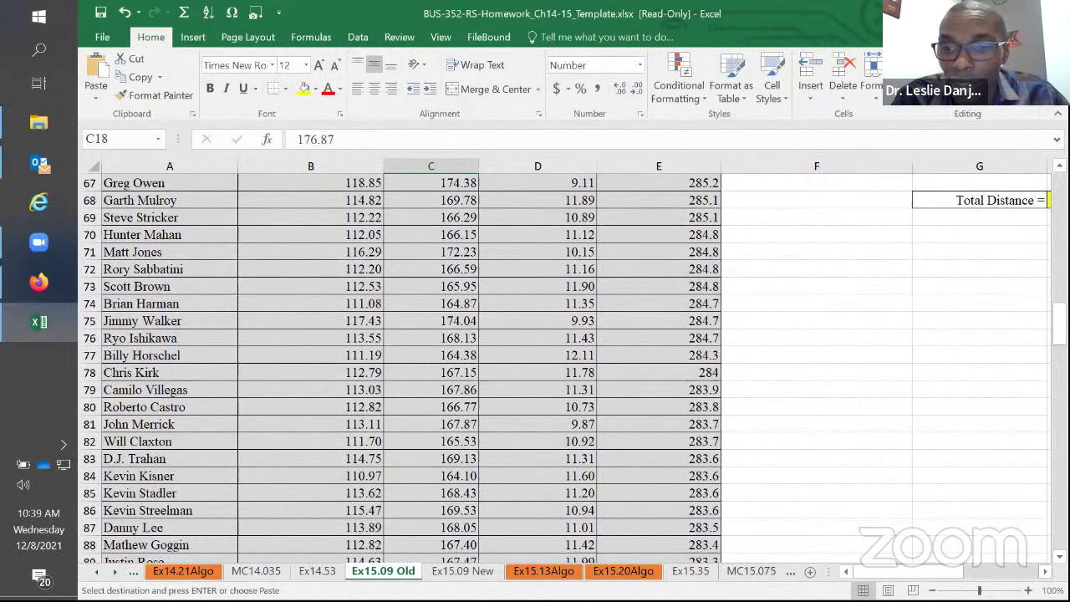
pyautogui.hscroll(4, 953, 500)
pyautogui.scroll(6, 952, 500)
pyautogui.scroll(-1, 953, 500)
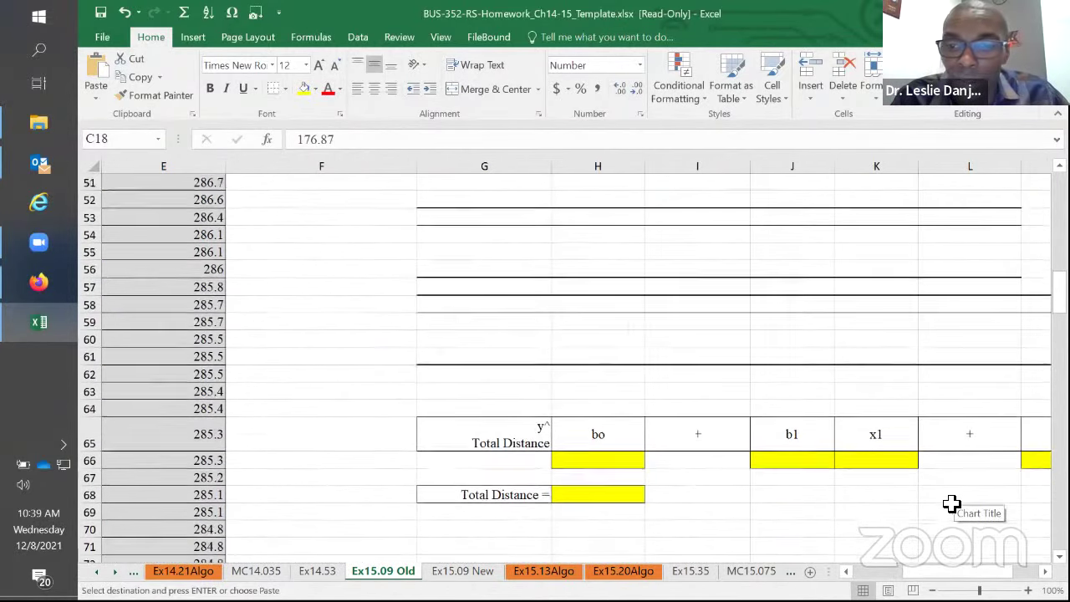
pyautogui.hscroll(1, 1036, 566)
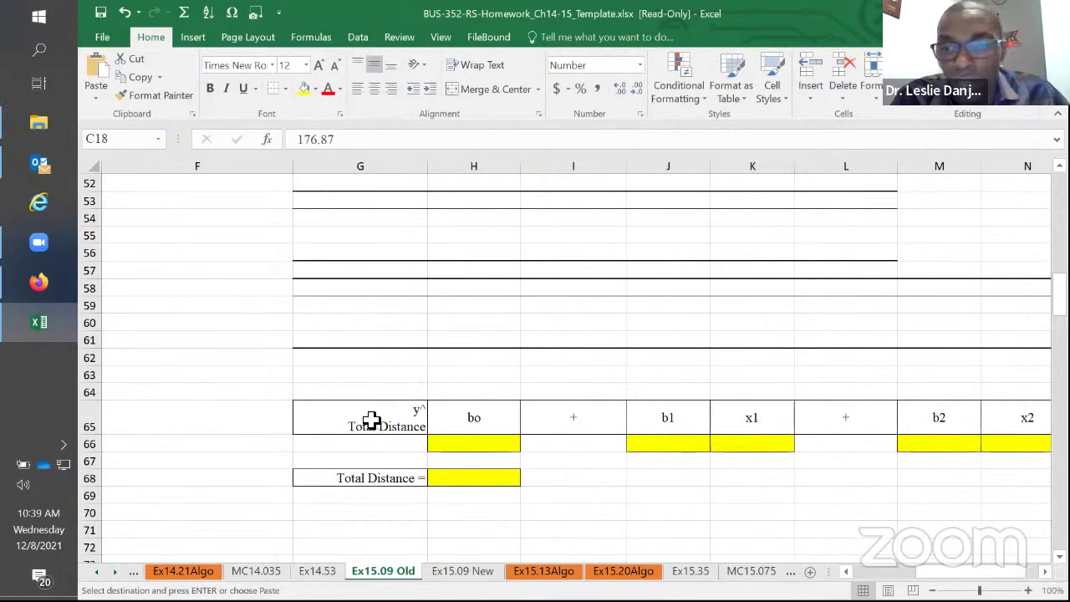
pyautogui.moveTo(390, 413); pyautogui.dragTo(505, 417)
pyautogui.moveTo(886, 460); pyautogui.dragTo(818, 482)
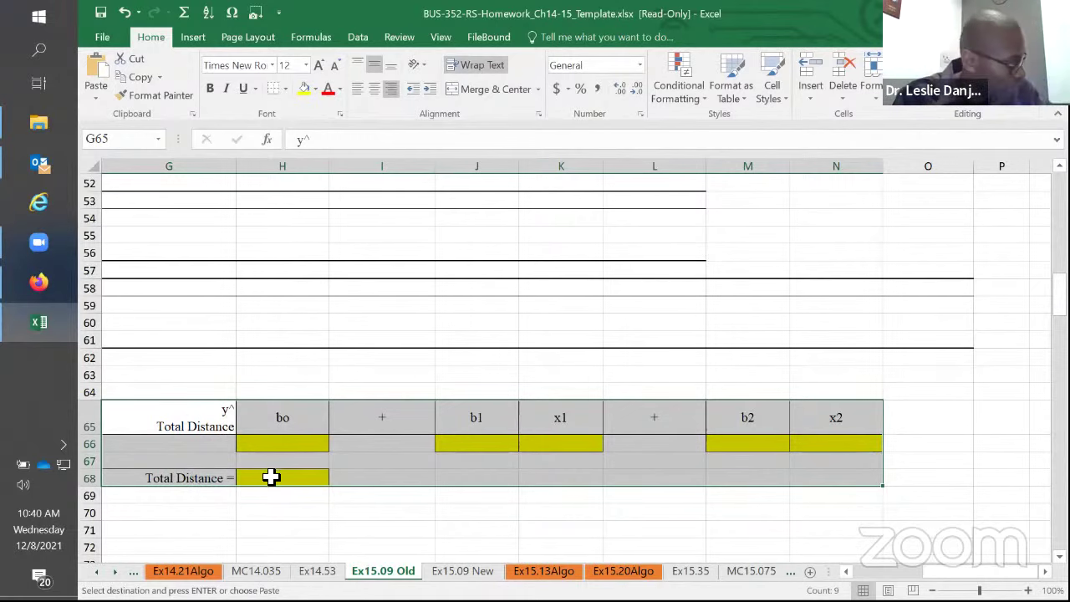
pyautogui.click(462, 571)
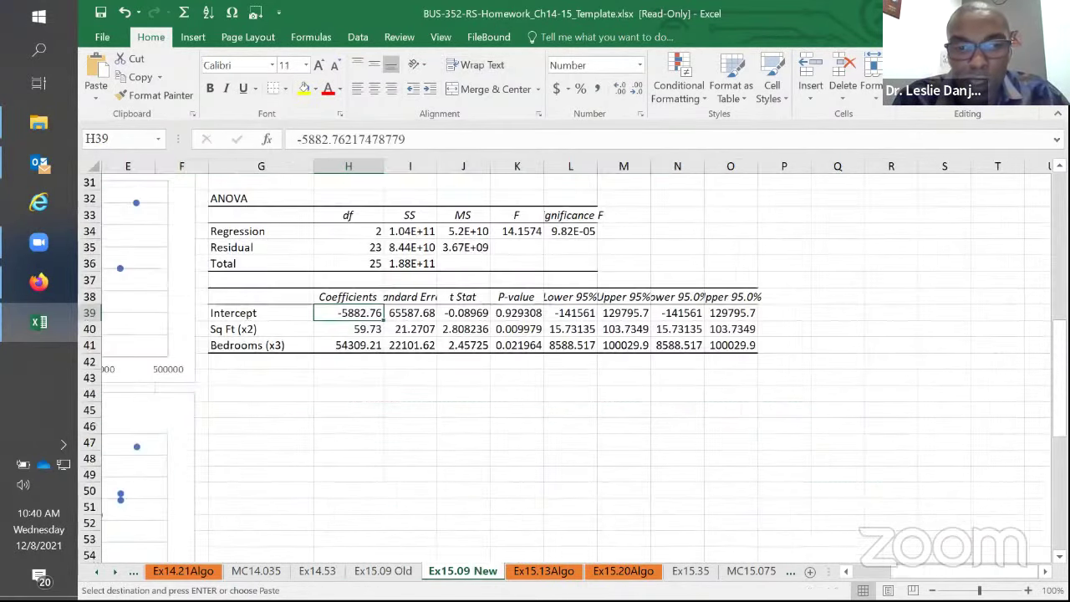
pyautogui.click(277, 398)
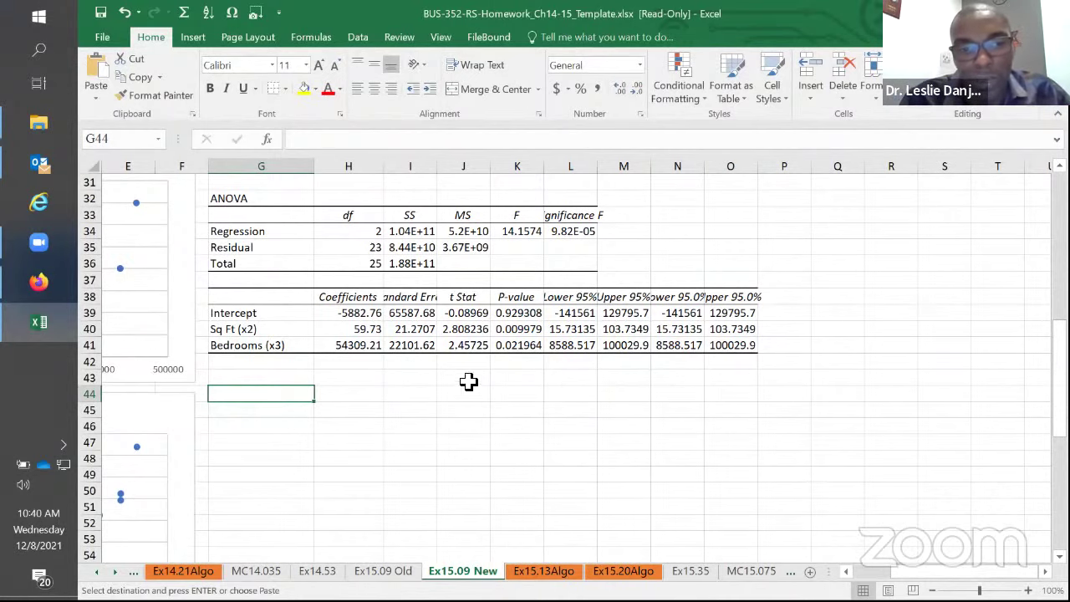
pyautogui.hotkey('ctrl', 'v')
# - Link bo in H45 to the intercept in H39 and b1 in J45 to the Sq Ft coefficient in H40
pyautogui.click(351, 429)
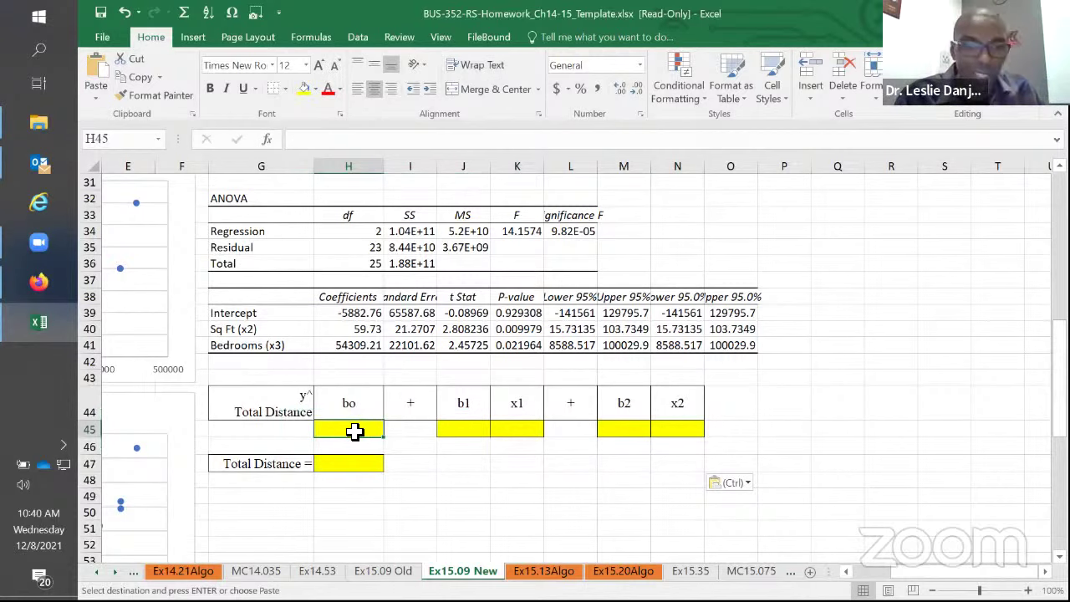
pyautogui.write('=')
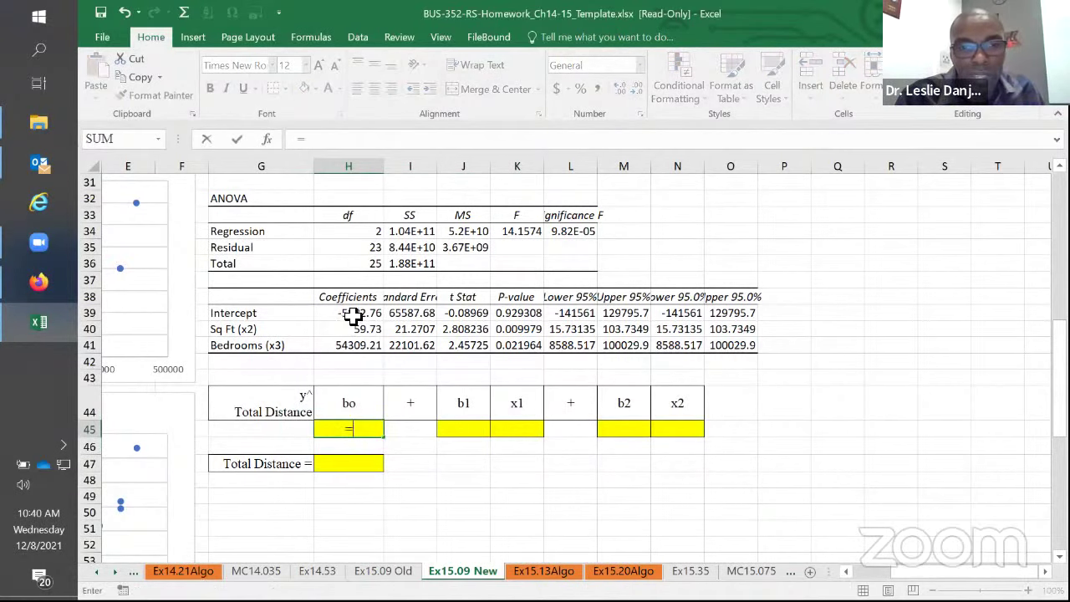
pyautogui.click(354, 316)
pyautogui.press('Return')
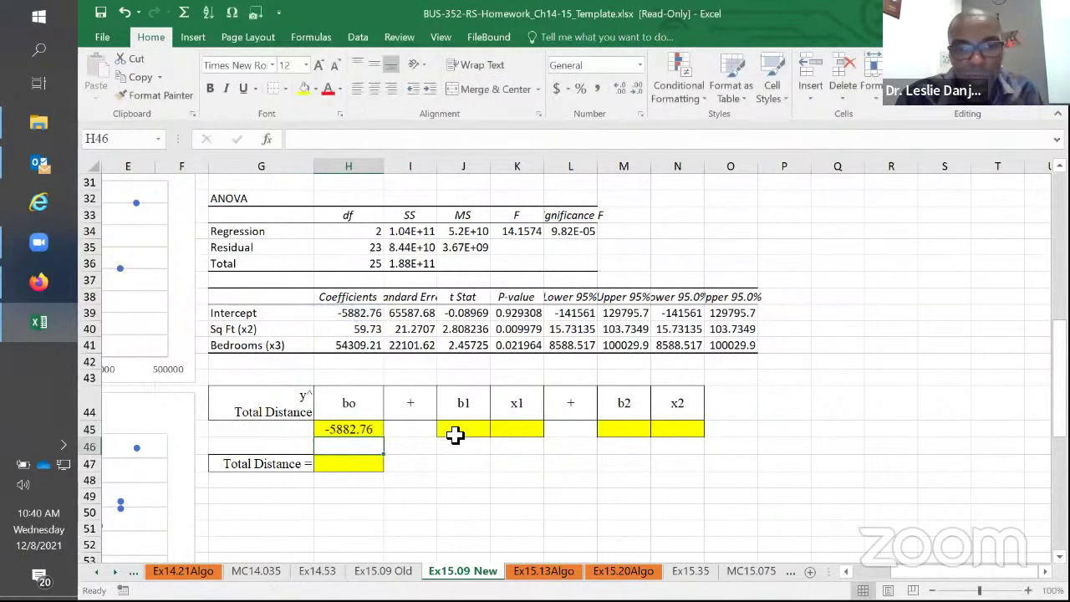
pyautogui.click(453, 432)
pyautogui.write('=')
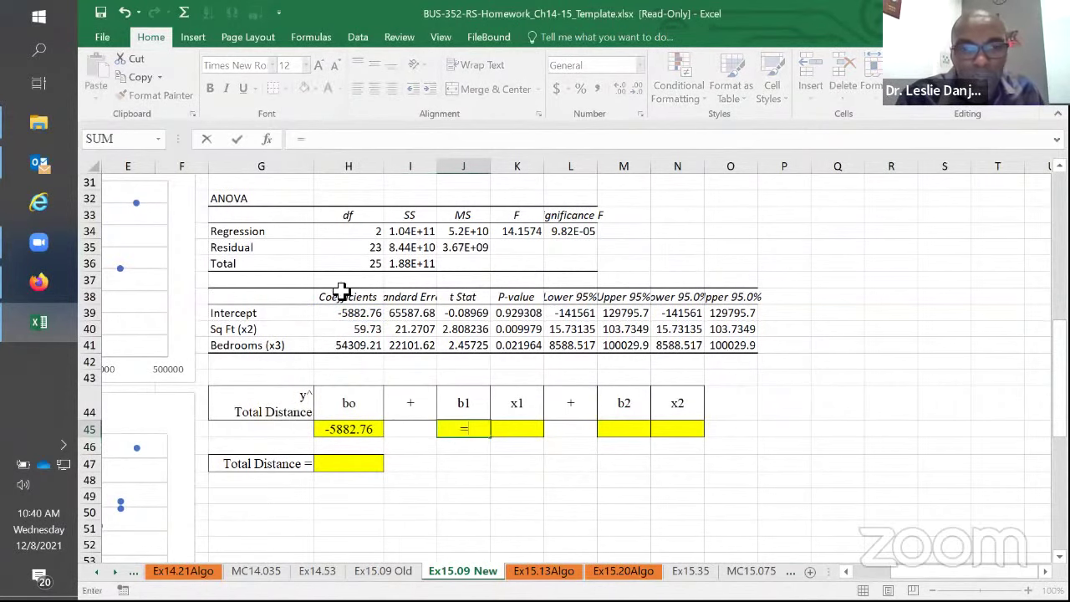
pyautogui.click(374, 333)
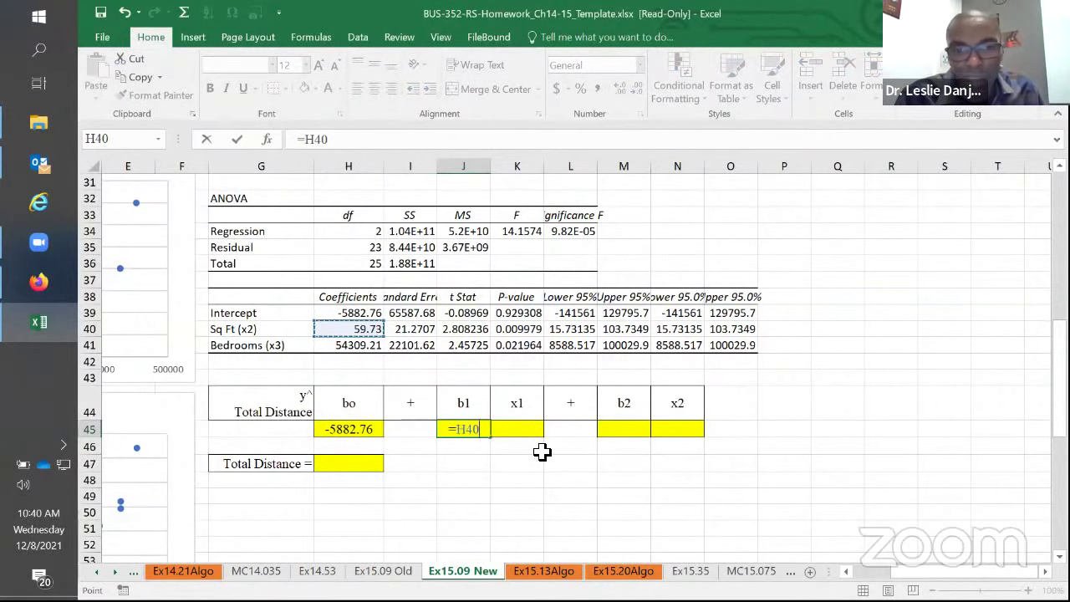
pyautogui.press('Return')
# - Look up the house's square footage in part d of the MindTap exercise and enter 2650 for x1 in K45
pyautogui.click(515, 426)
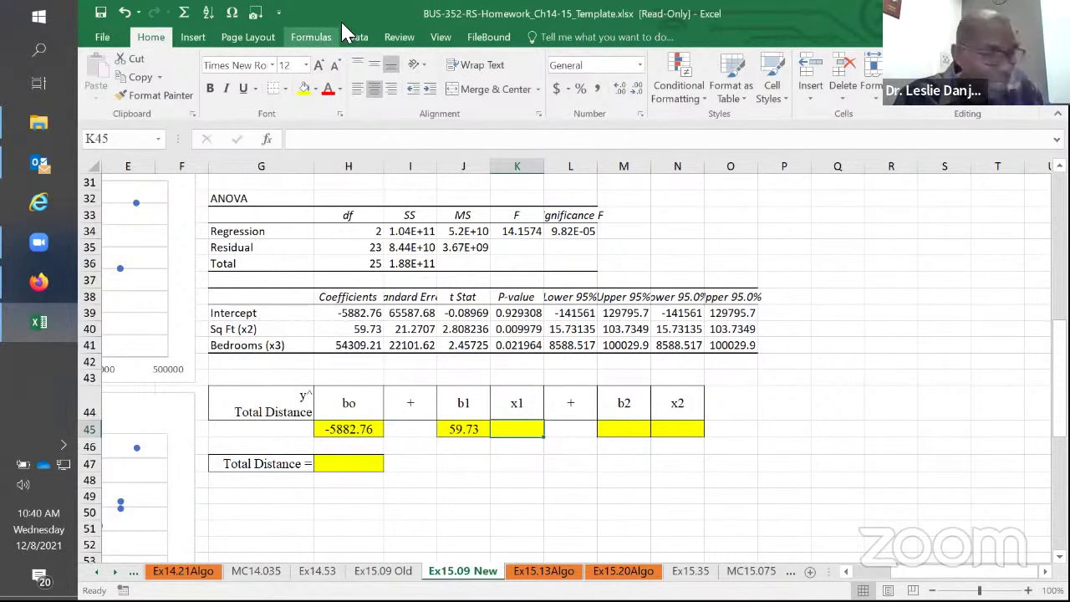
pyautogui.hotkey('alt', 'Tab')
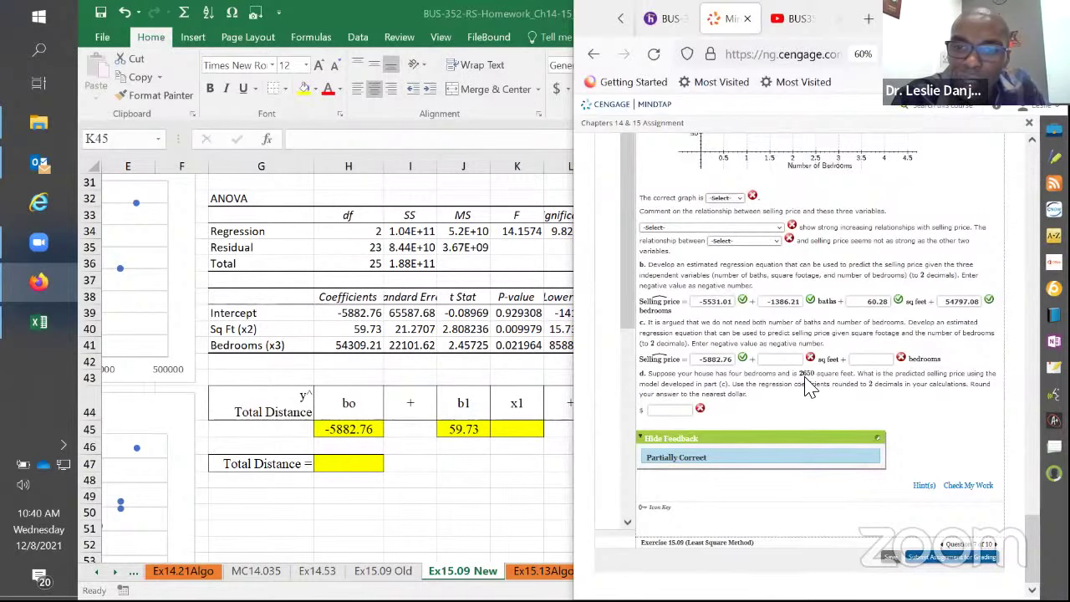
pyautogui.click(508, 429)
pyautogui.write('2')
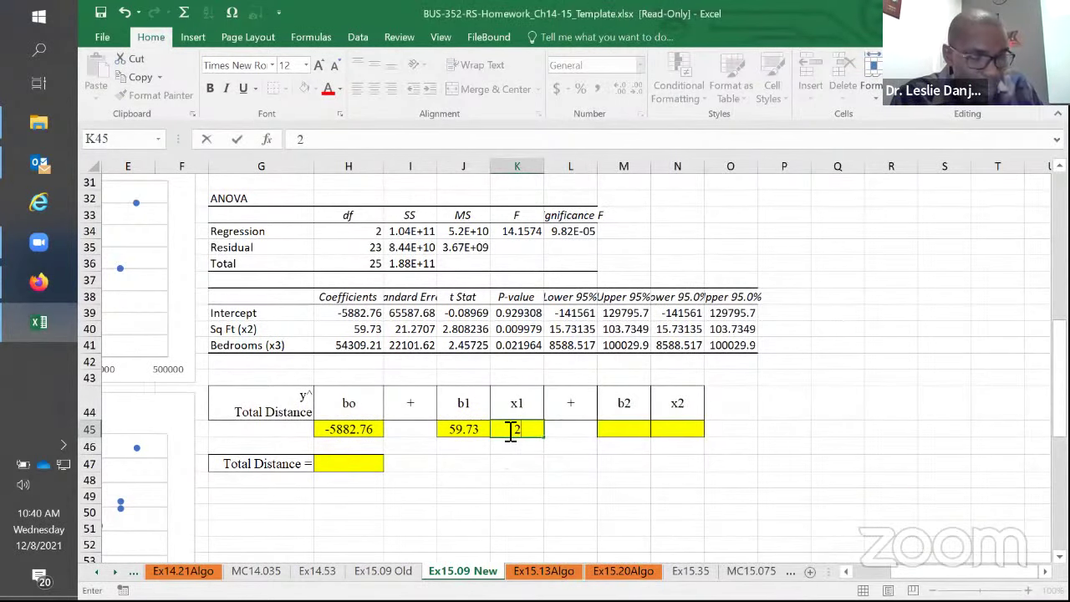
pyautogui.write('650')
# - Link b2 in M45 to the Bedrooms coefficient in H41
pyautogui.click(619, 427)
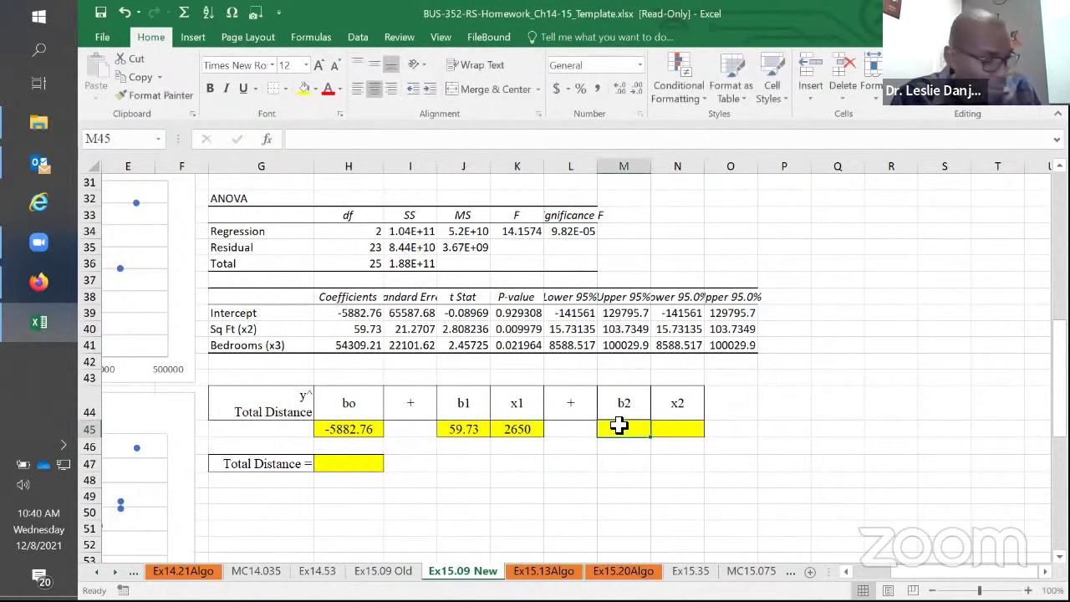
pyautogui.write('=')
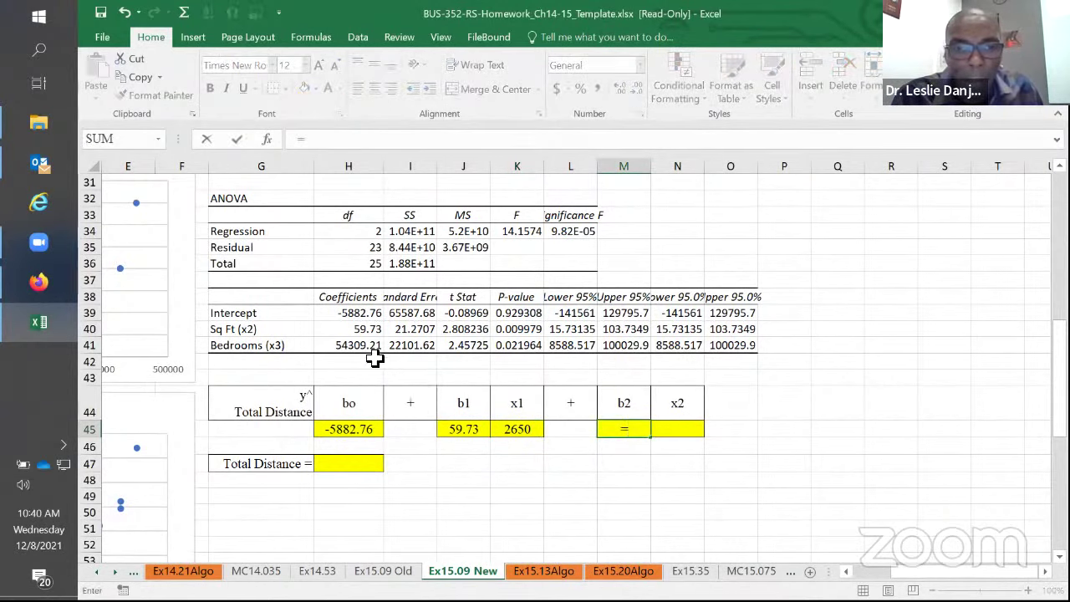
pyautogui.click(349, 343)
pyautogui.press('Return')
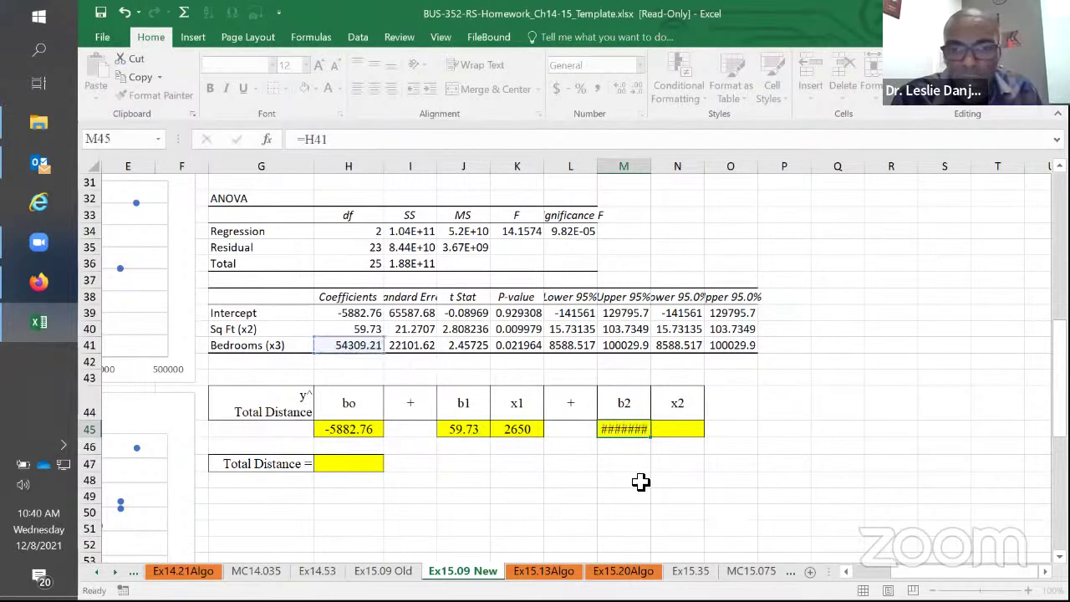
# - Look up the number of bedrooms in part d of the MindTap exercise and enter 4 for x2 in N45
pyautogui.click(693, 430)
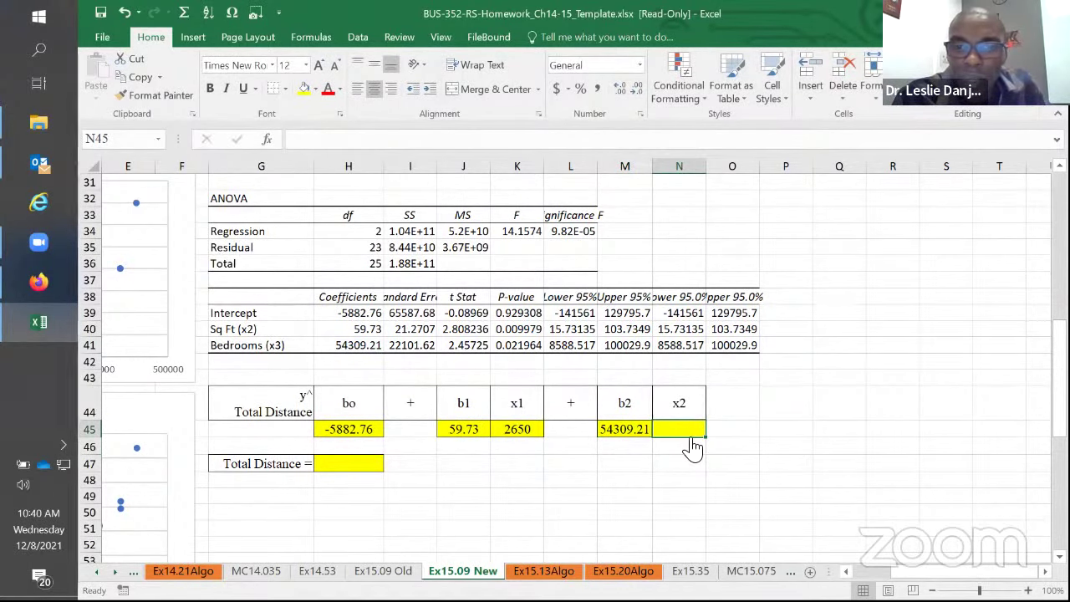
pyautogui.hotkey('alt', 'Tab')
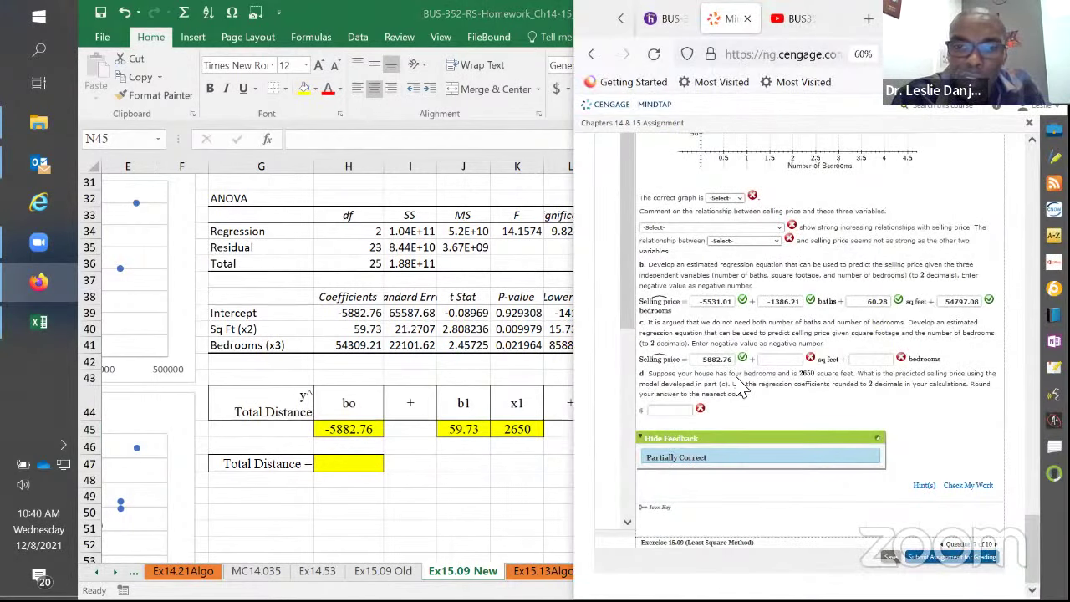
pyautogui.hotkey('alt', 'Tab')
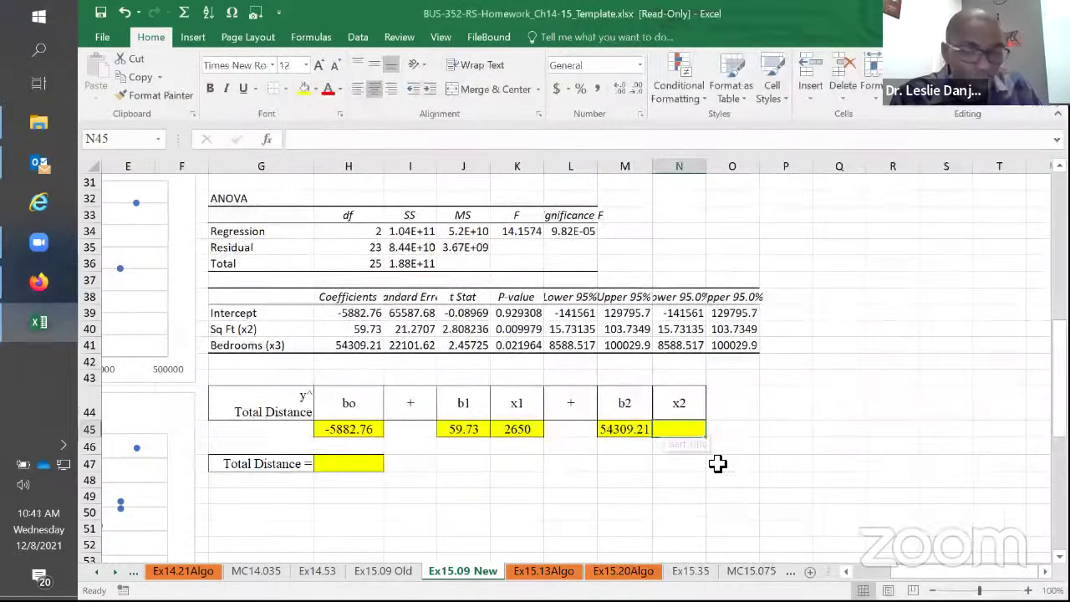
pyautogui.write('4')
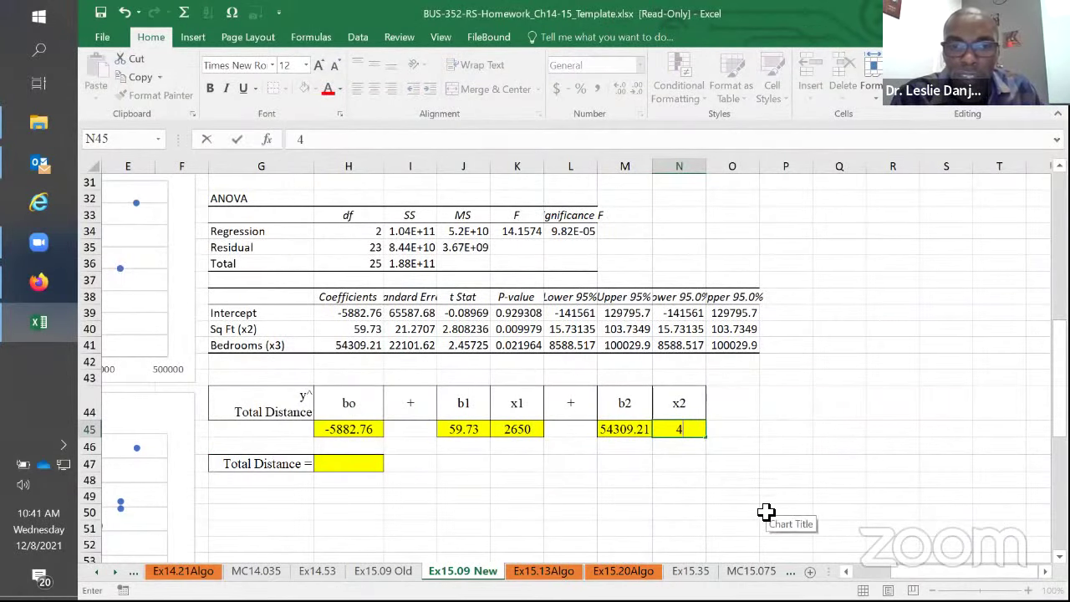
pyautogui.press('Return')
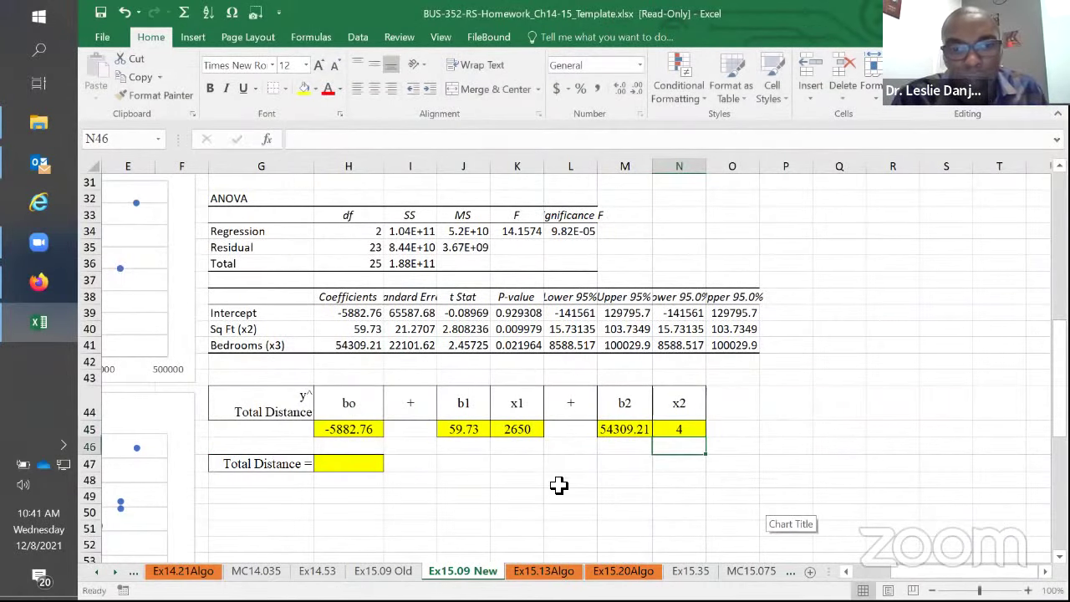
# - Calculate the predicted selling price in H47 with =H45+J45*K45+M45*N45 and apply the comma number format to it
pyautogui.click(332, 462)
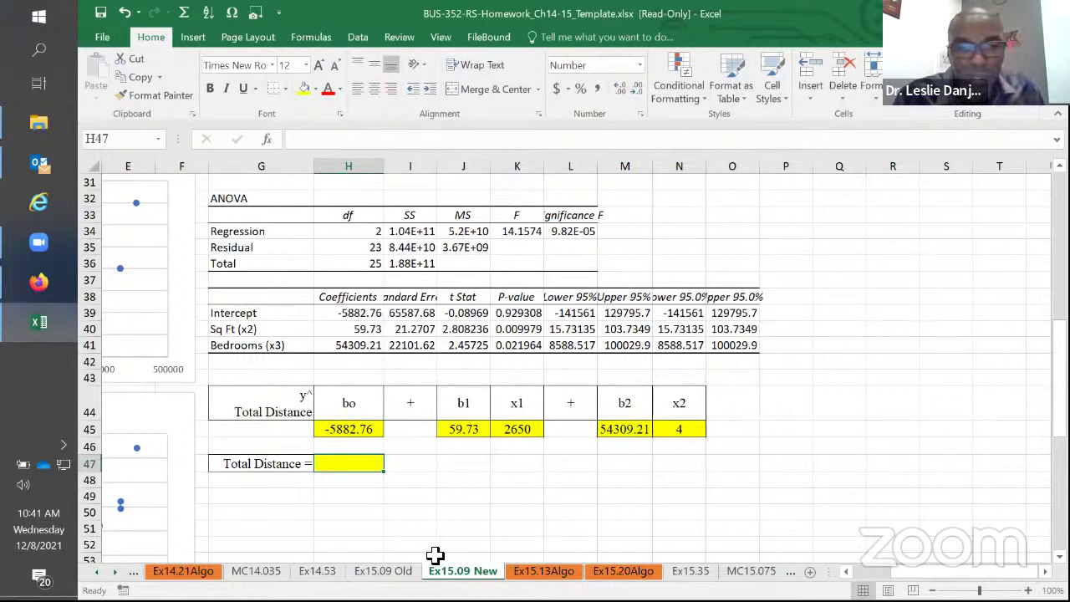
pyautogui.write('=')
pyautogui.click(351, 429)
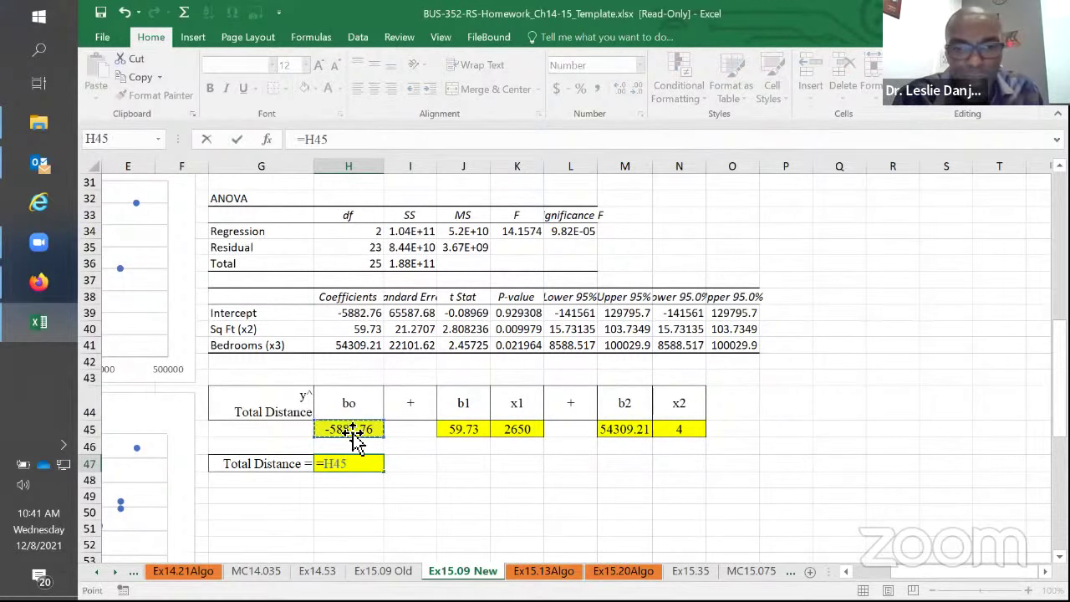
pyautogui.write('+')
pyautogui.click(471, 430)
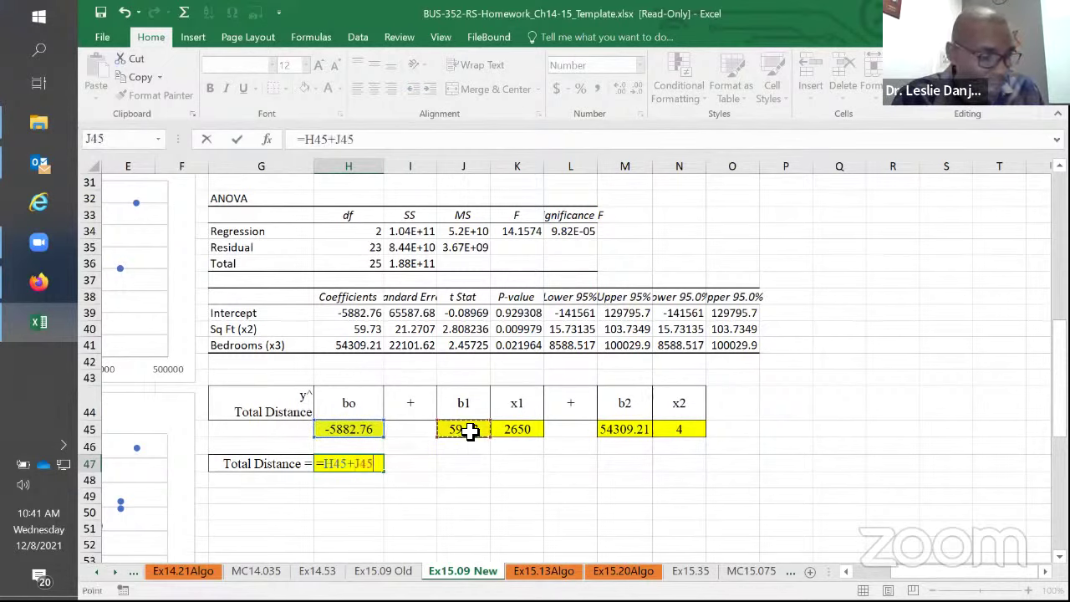
pyautogui.write('*')
pyautogui.click(528, 430)
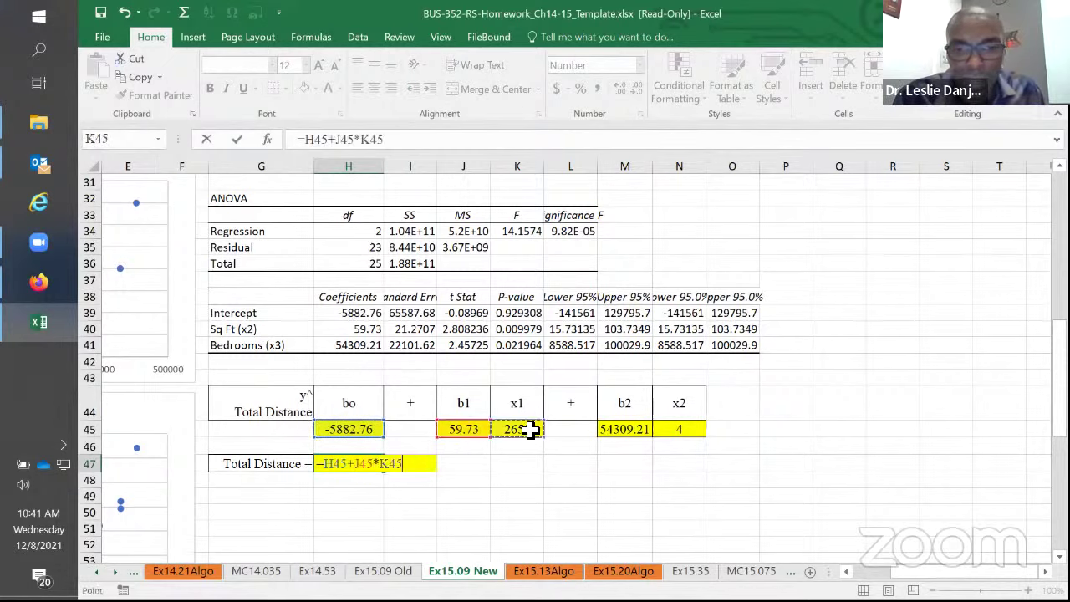
pyautogui.write('+')
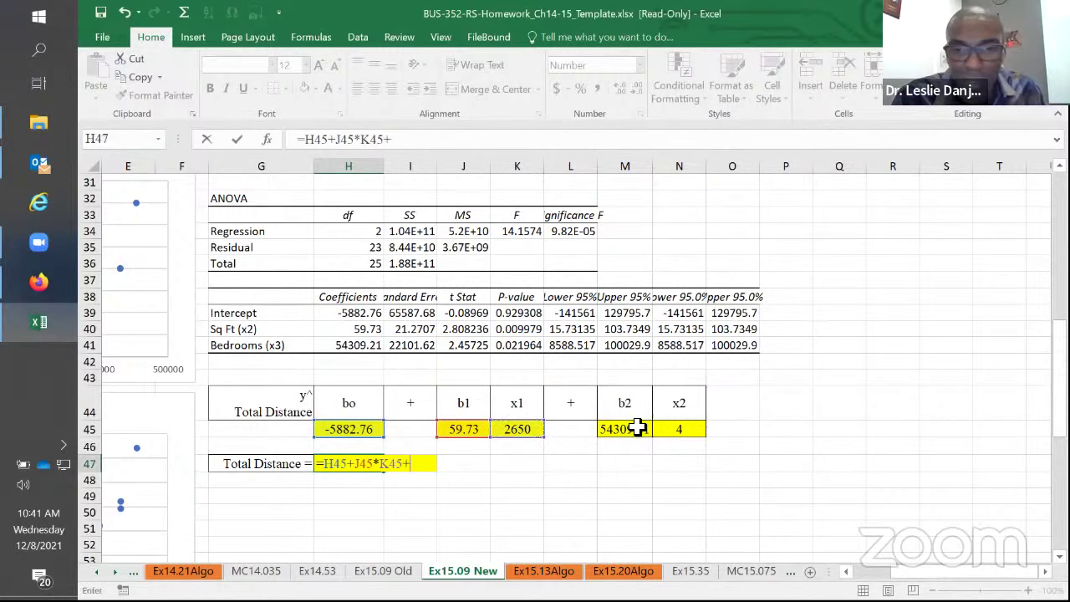
pyautogui.click(630, 430)
pyautogui.write('*')
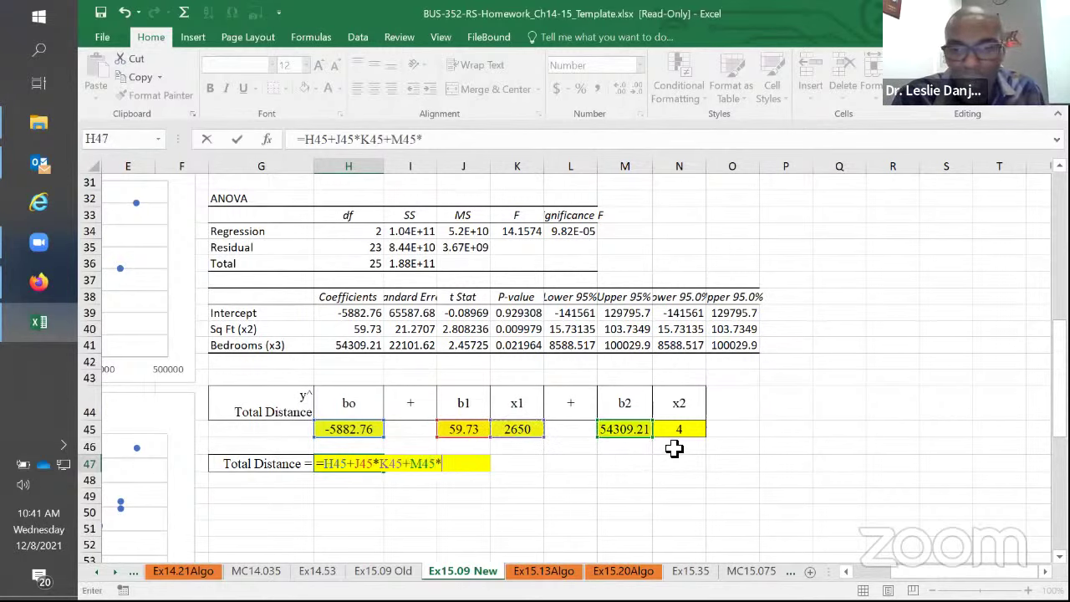
pyautogui.click(679, 429)
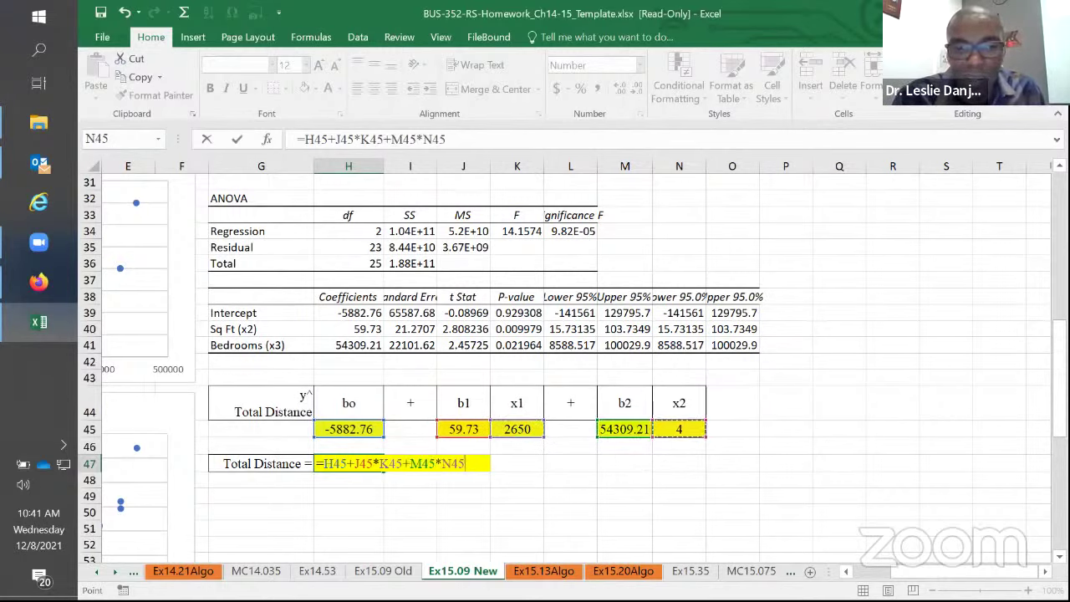
pyautogui.press('Return')
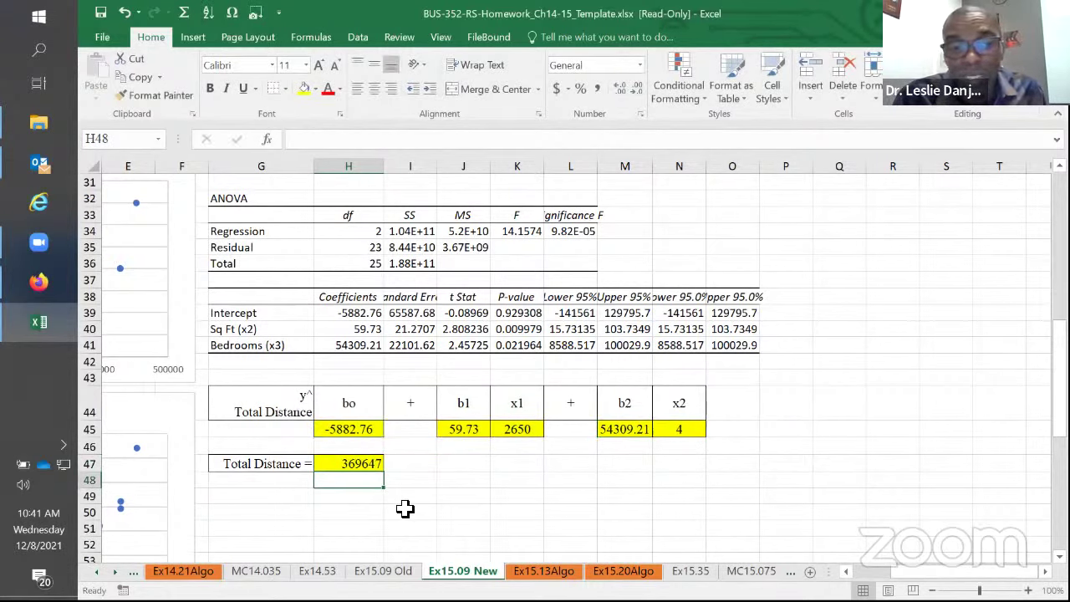
pyautogui.press('Up')
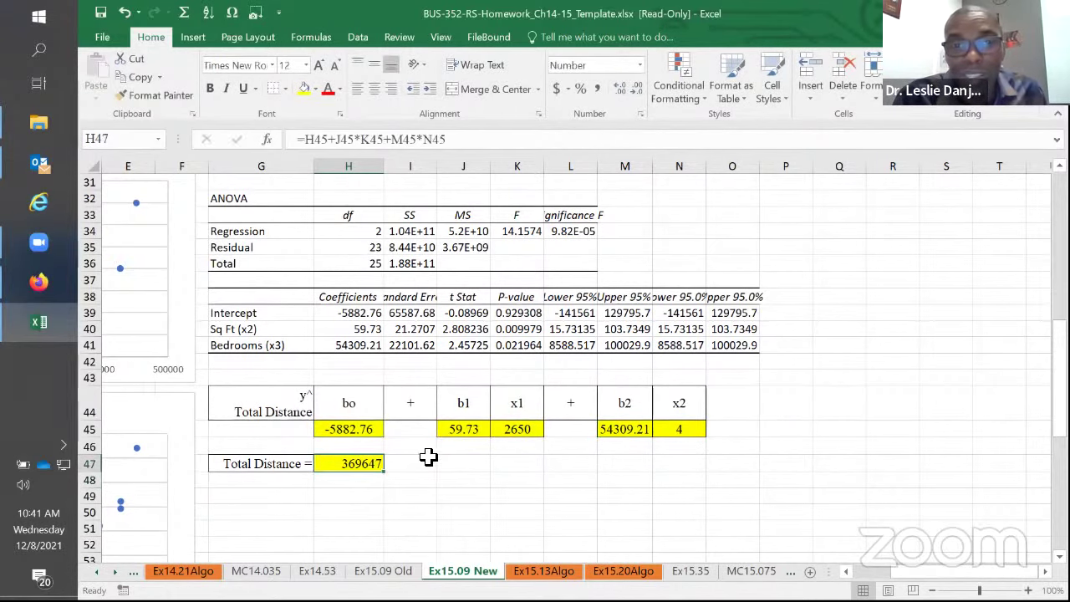
pyautogui.click(596, 92)
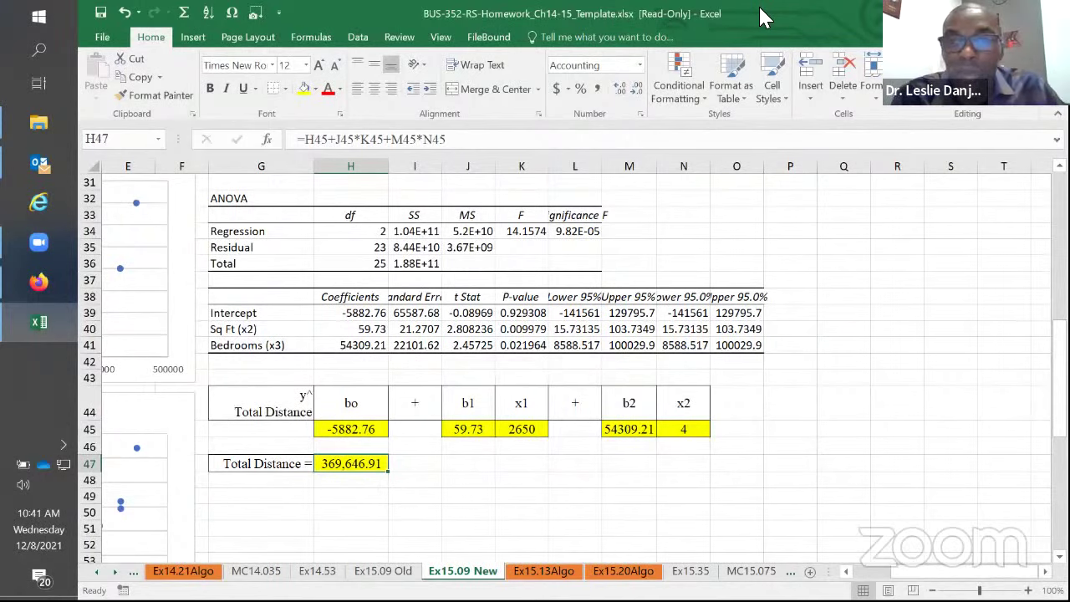
# - Shrink the Excel workbook window to half the screen so it sits beside the MindTap assignment
pyautogui.click(38, 321)
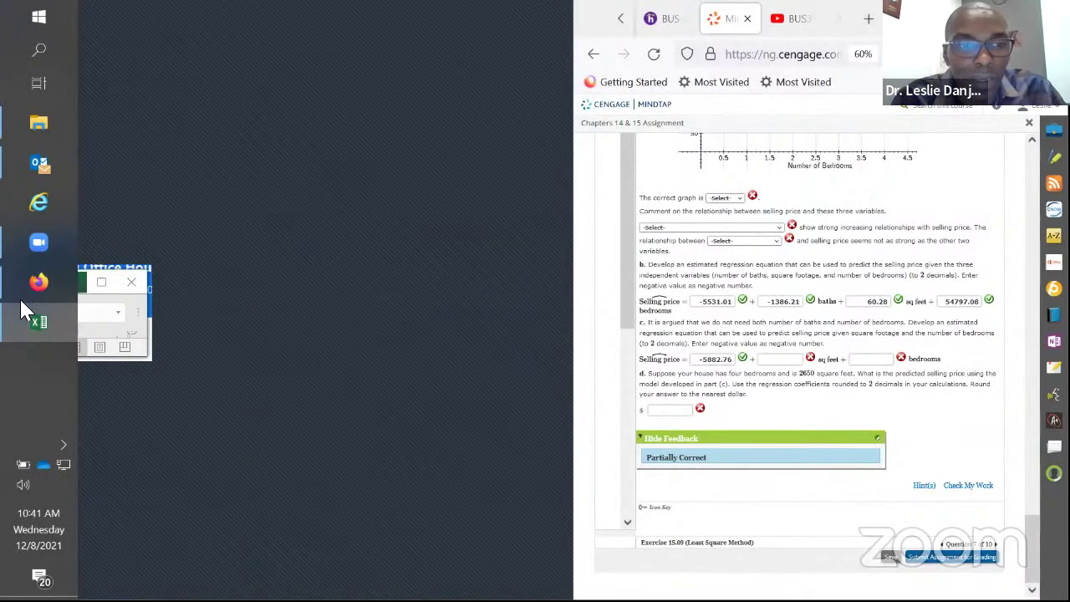
pyautogui.click(104, 307)
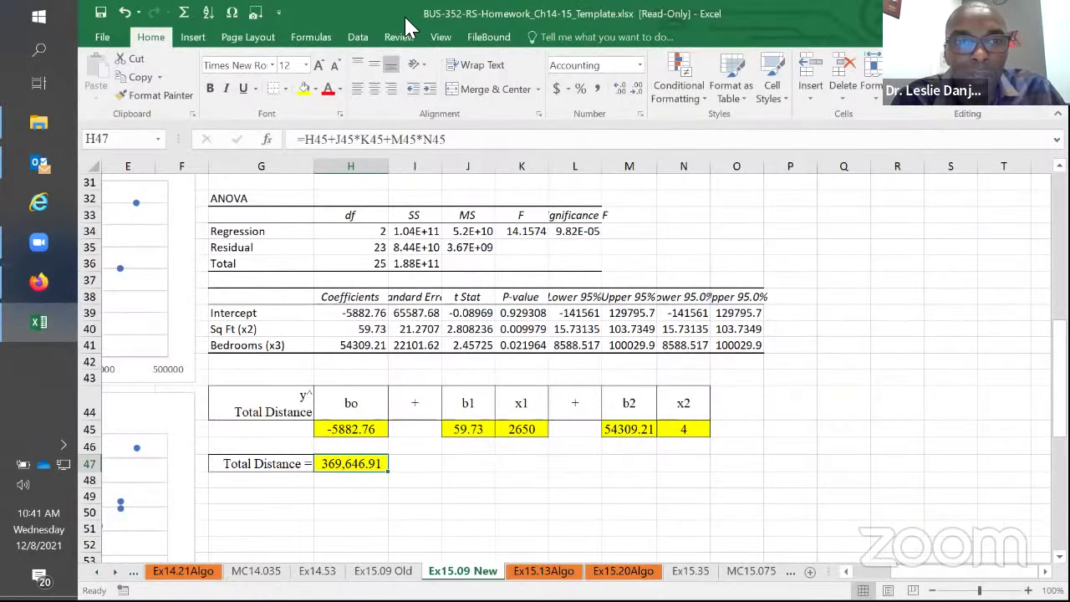
pyautogui.moveTo(399, 25); pyautogui.dragTo(77, 251)
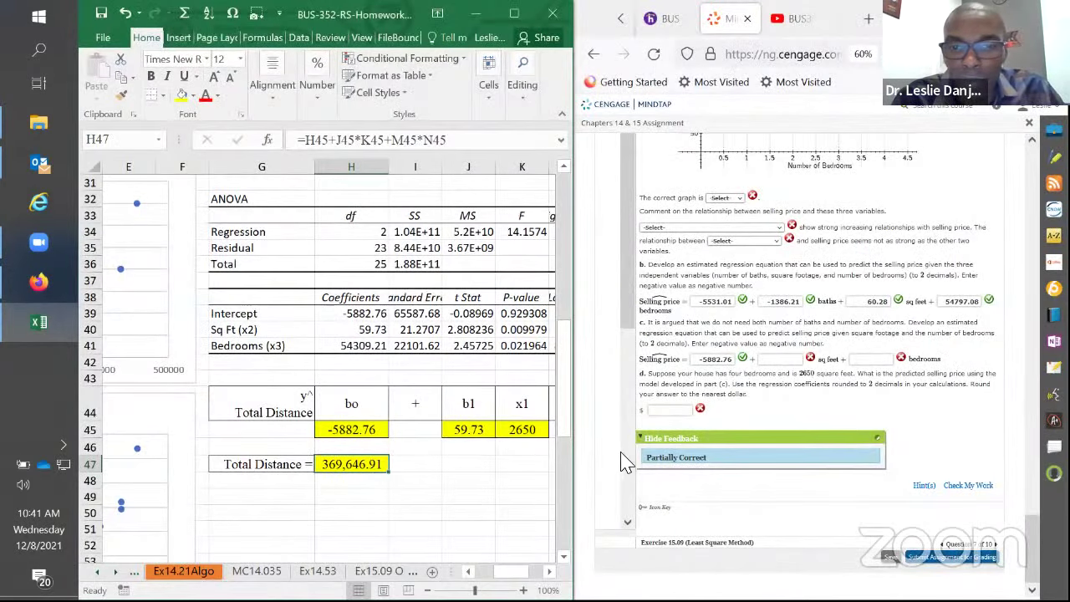
# - Reduce the predicted price in H47 to zero decimal places to suit part d's rounding to the nearest dollar
pyautogui.click(672, 411)
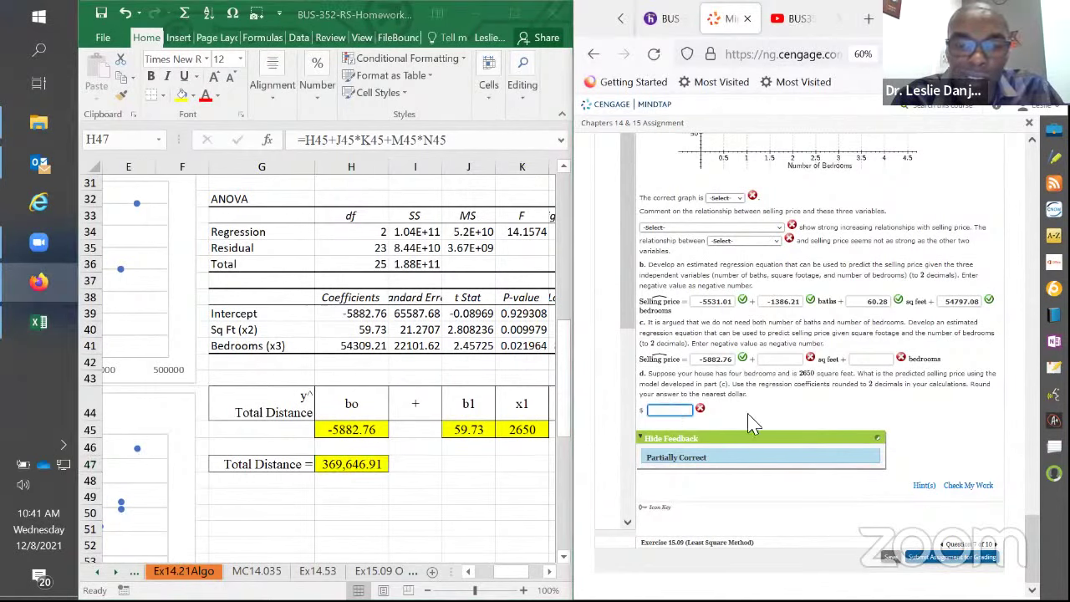
pyautogui.click(368, 473)
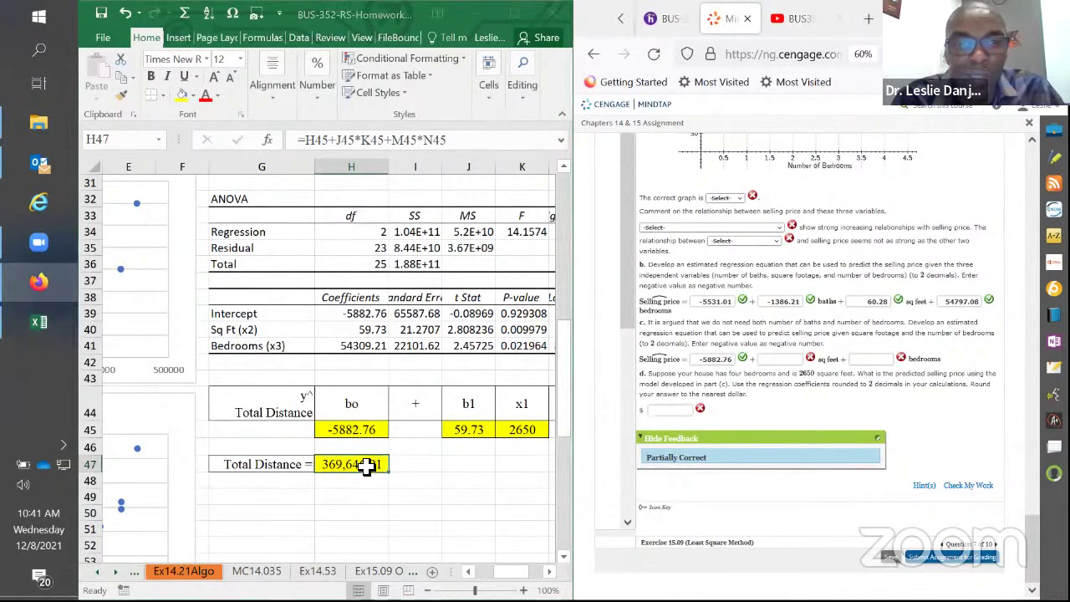
pyautogui.click(324, 92)
pyautogui.click(390, 163)
pyautogui.click(390, 163)
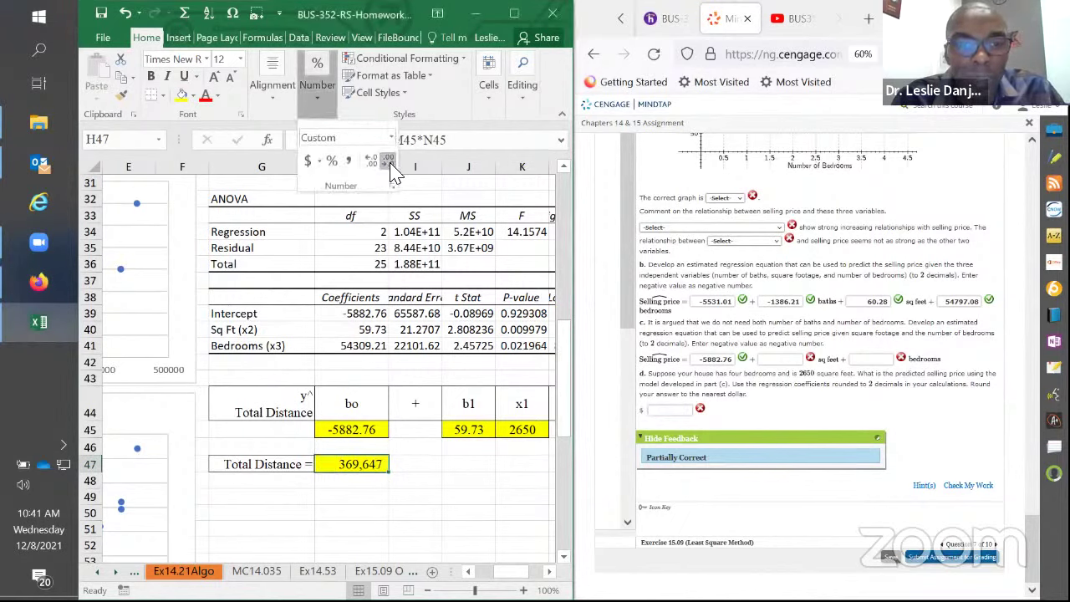
# - Copy the predicted price 369,647 from H47 into part d's answer field in MindTap and check the work
pyautogui.click(673, 409)
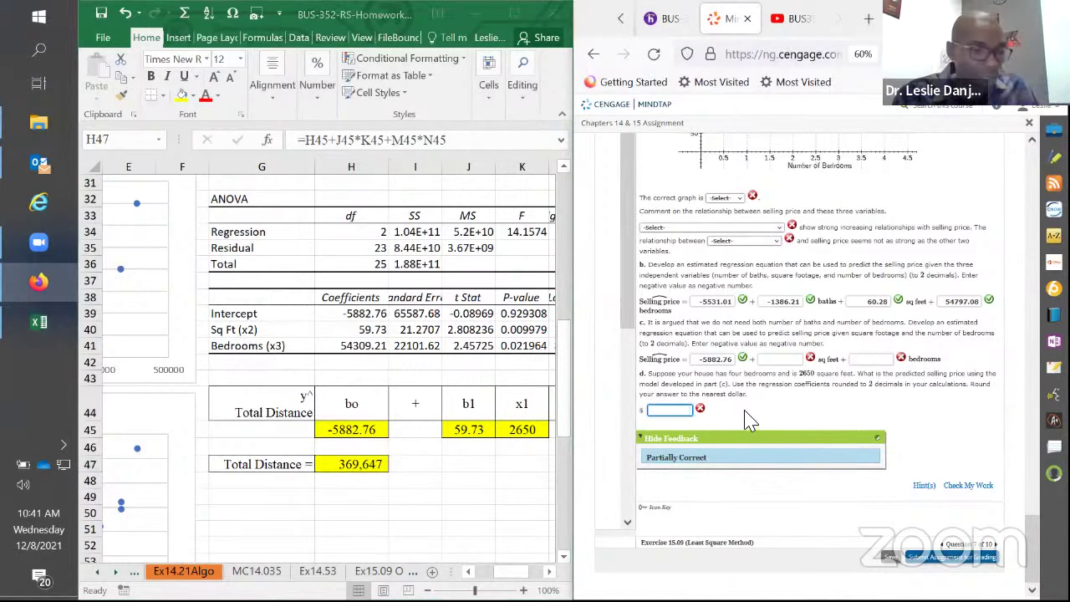
pyautogui.click(362, 466)
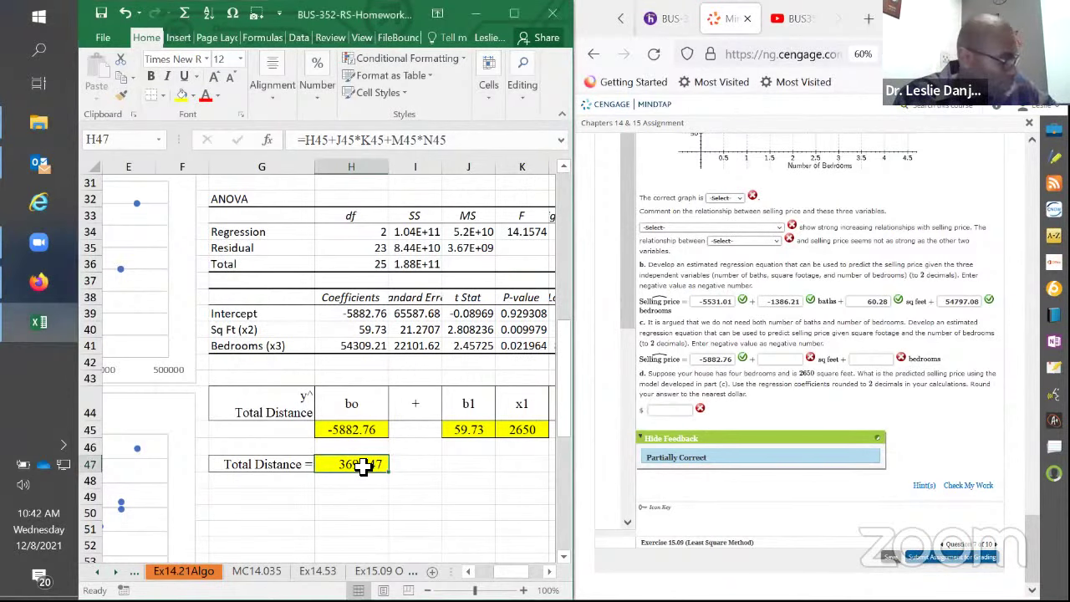
pyautogui.hotkey('ctrl', 'c')
pyautogui.click(676, 410)
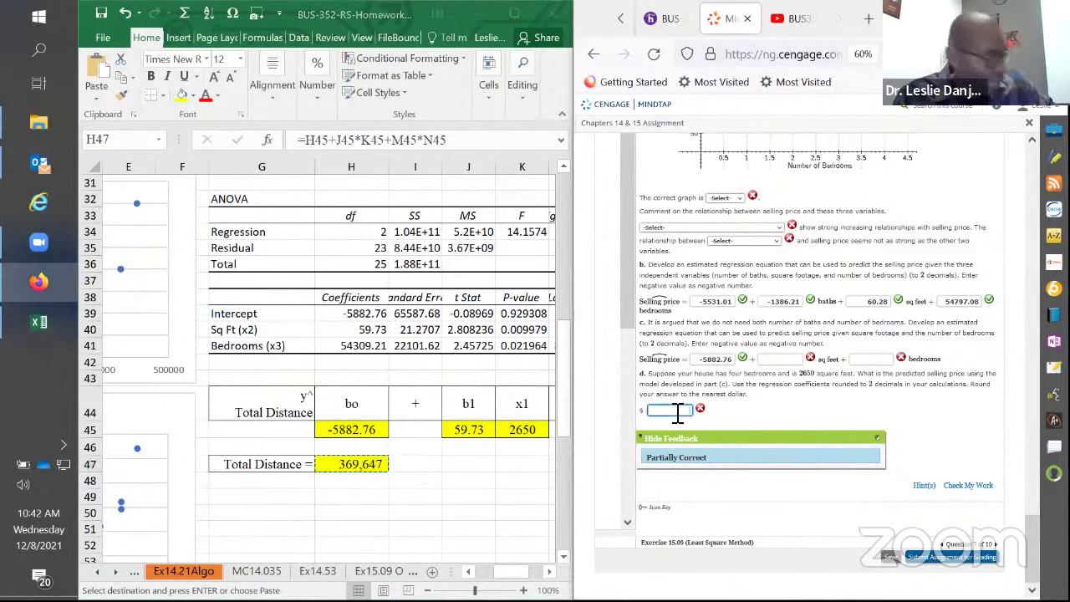
pyautogui.click(965, 486)
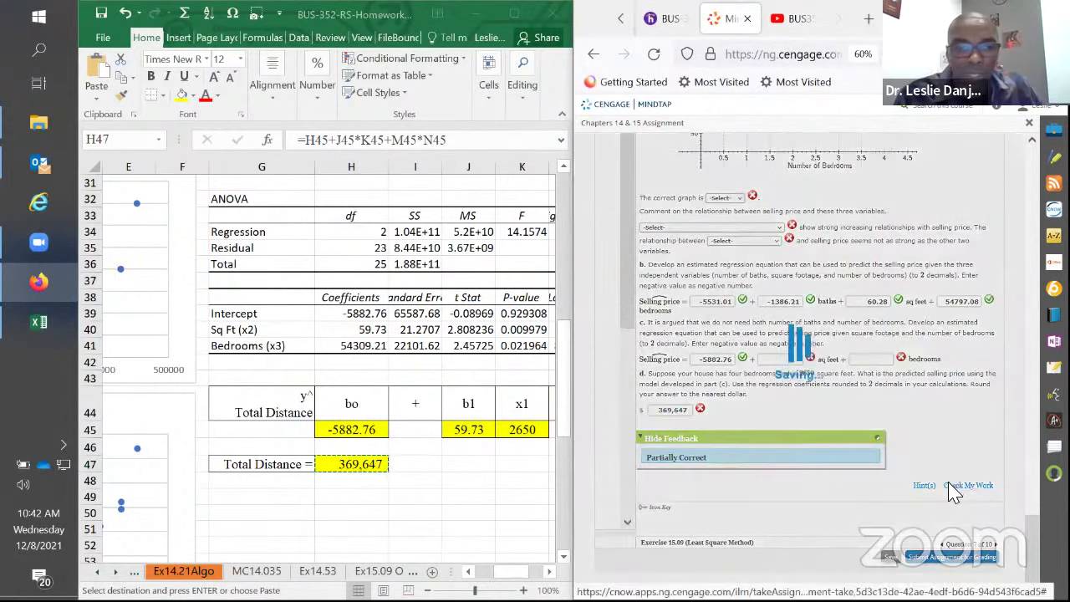
pyautogui.scroll(-10, 917, 443)
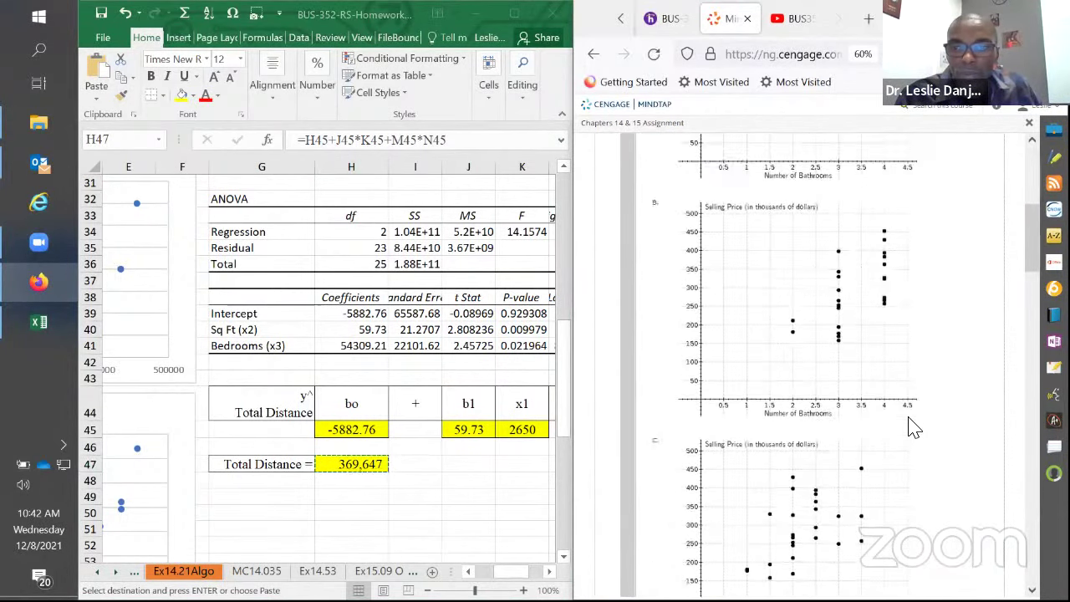
pyautogui.scroll(-10, 915, 430)
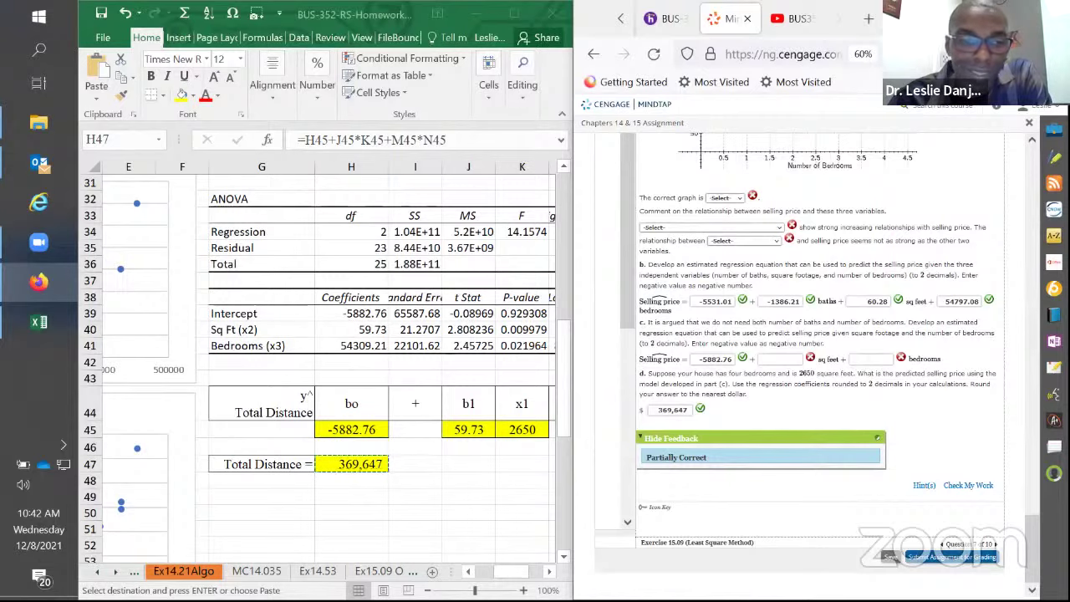
# - Switch to the Excel workbook and open the Ex15.13Algo sheet
pyautogui.hotkey('alt', 'Tab')
pyautogui.hotkey('ctrl', 'pagedown')
pyautogui.hotkey('ctrl', 'pagedown')
pyautogui.hotkey('ctrl', 'pagedown')
pyautogui.hotkey('ctrl', 'pagedown')
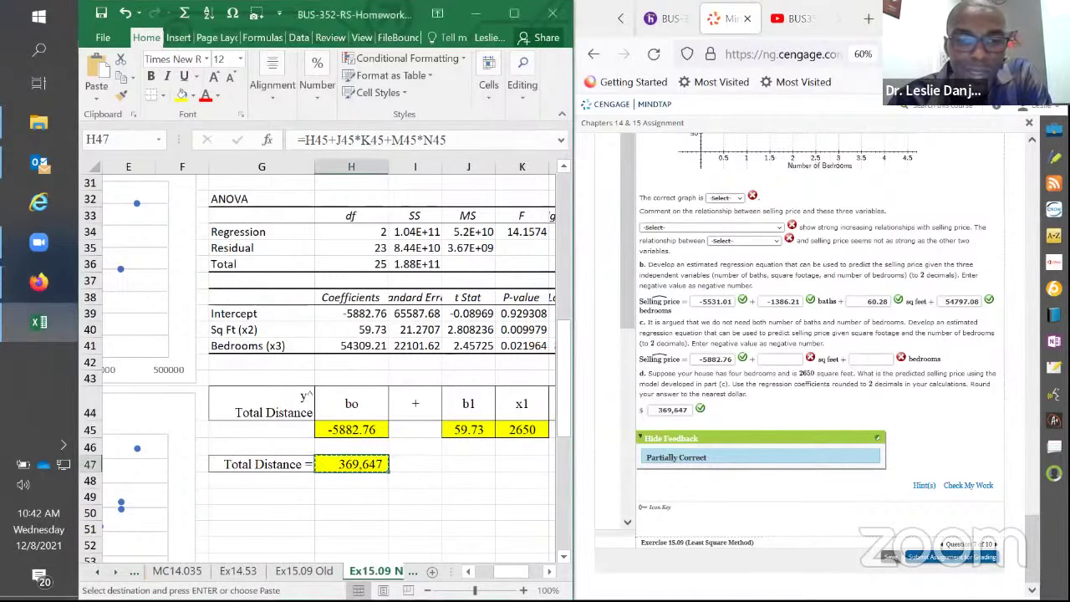
pyautogui.hotkey('ctrl', 'pagedown')
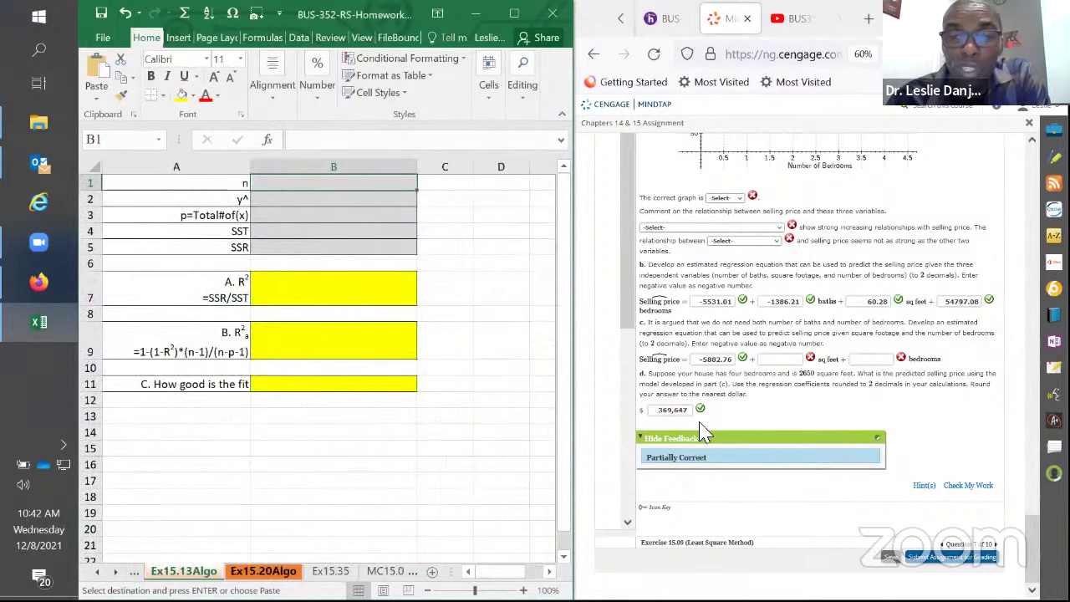
# - Open question 1, Exercise 15.13 Algo, in the MindTap assignment and enlarge the page to 70%
pyautogui.click(809, 307)
pyautogui.scroll(10, 820, 303)
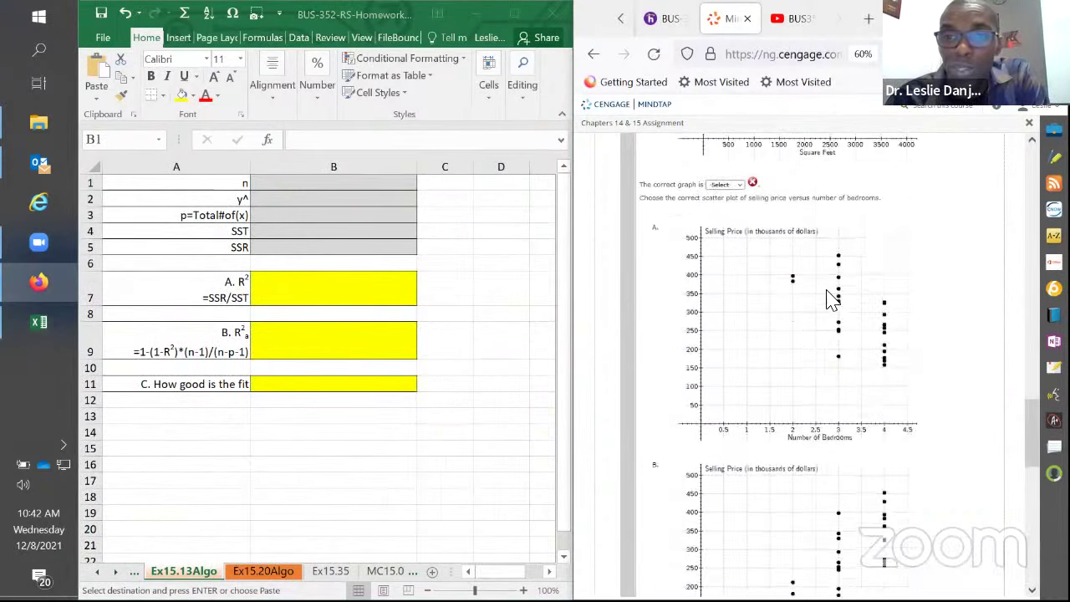
pyautogui.scroll(5, 830, 301)
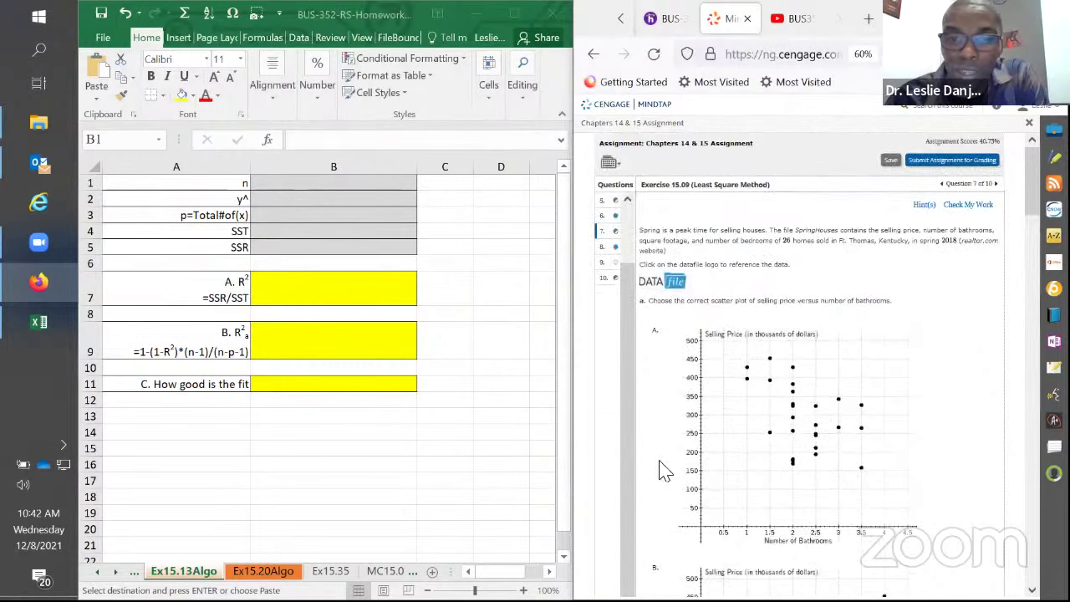
pyautogui.scroll(3, 611, 207)
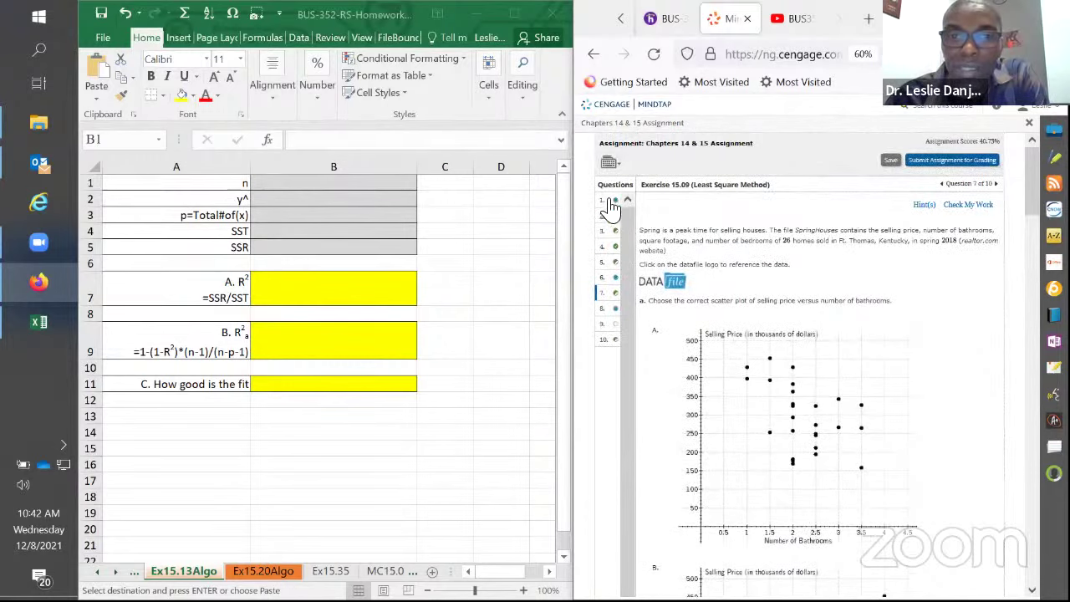
pyautogui.click(612, 204)
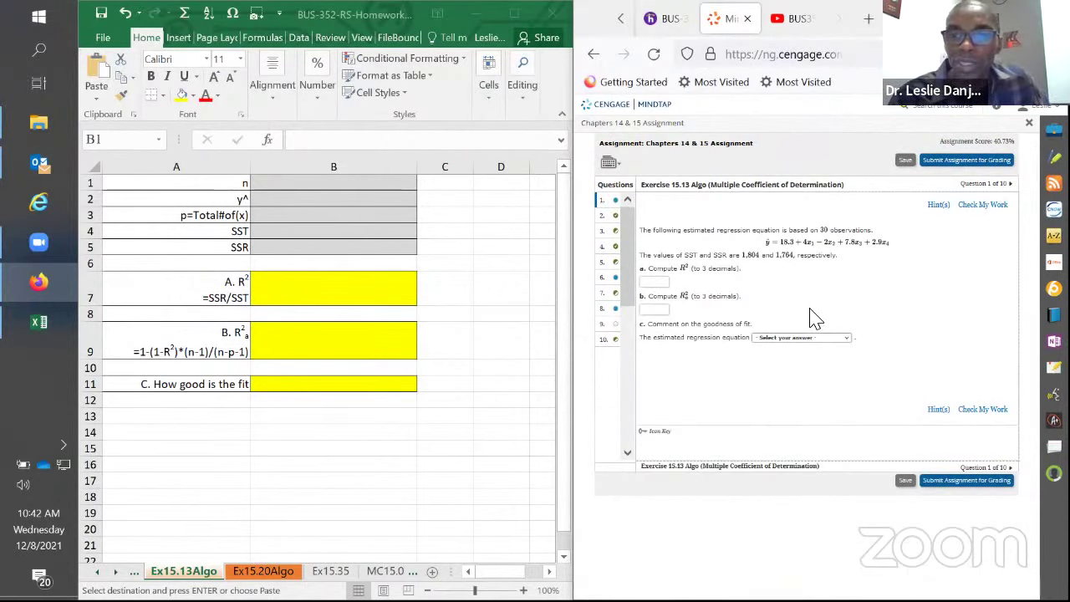
pyautogui.hotkey('ctrl', '+')
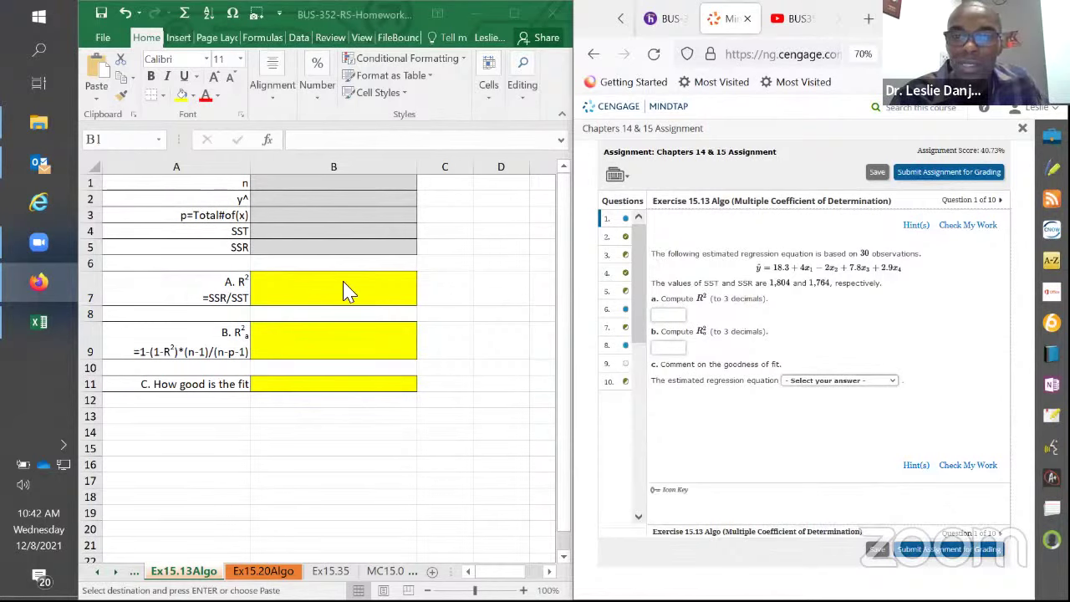
# - Back in the Excel workbook, enter the number of observations 30 in B1 and the number of independent variables 4 in B3
pyautogui.click(365, 290)
pyautogui.scroll(3, 368, 294)
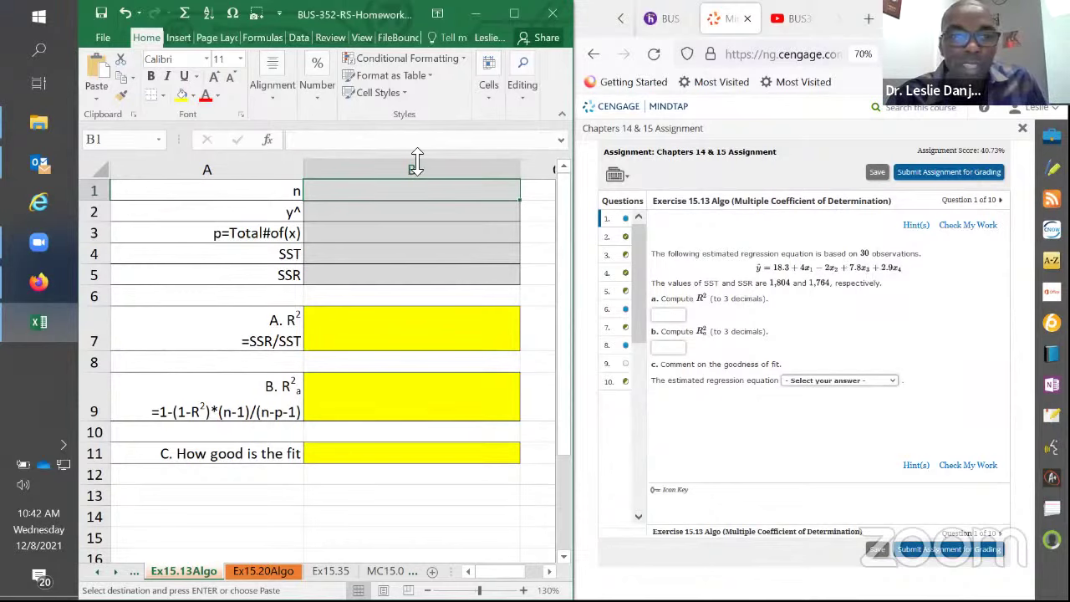
pyautogui.write('30')
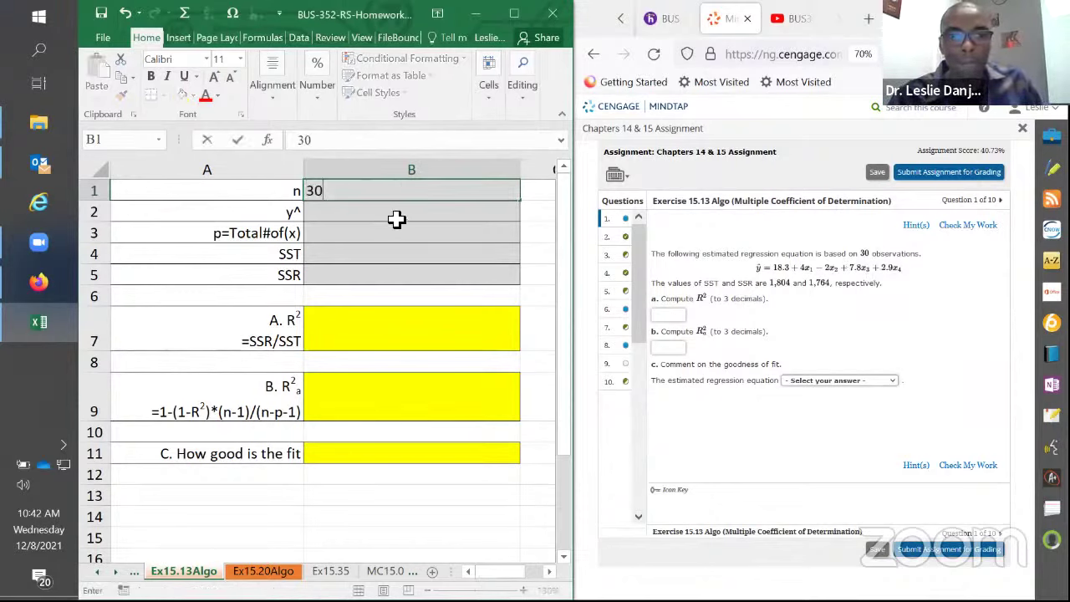
pyautogui.press('Return')
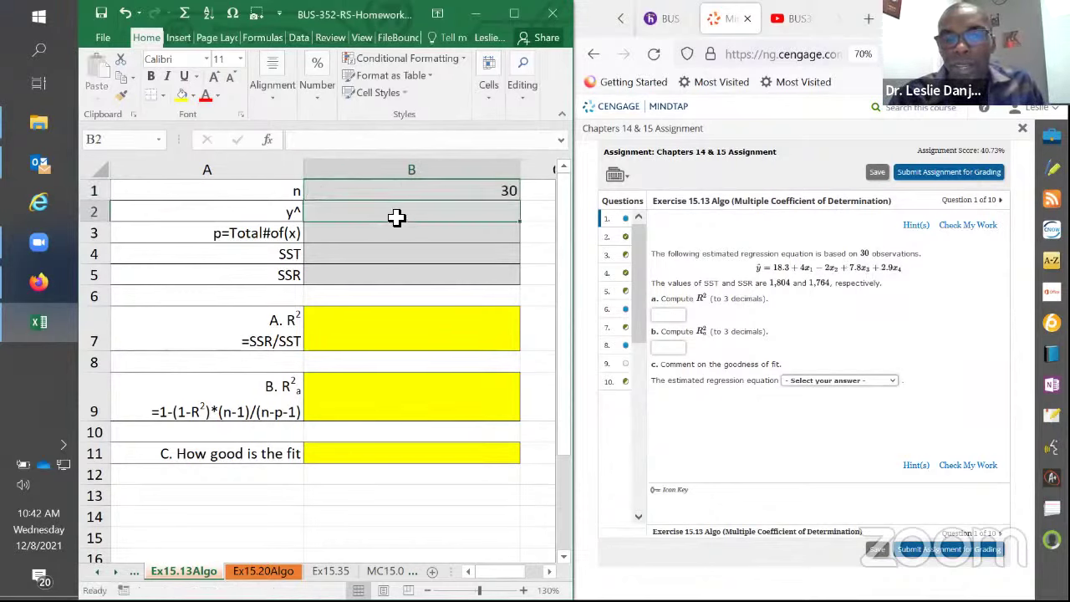
pyautogui.click(813, 276)
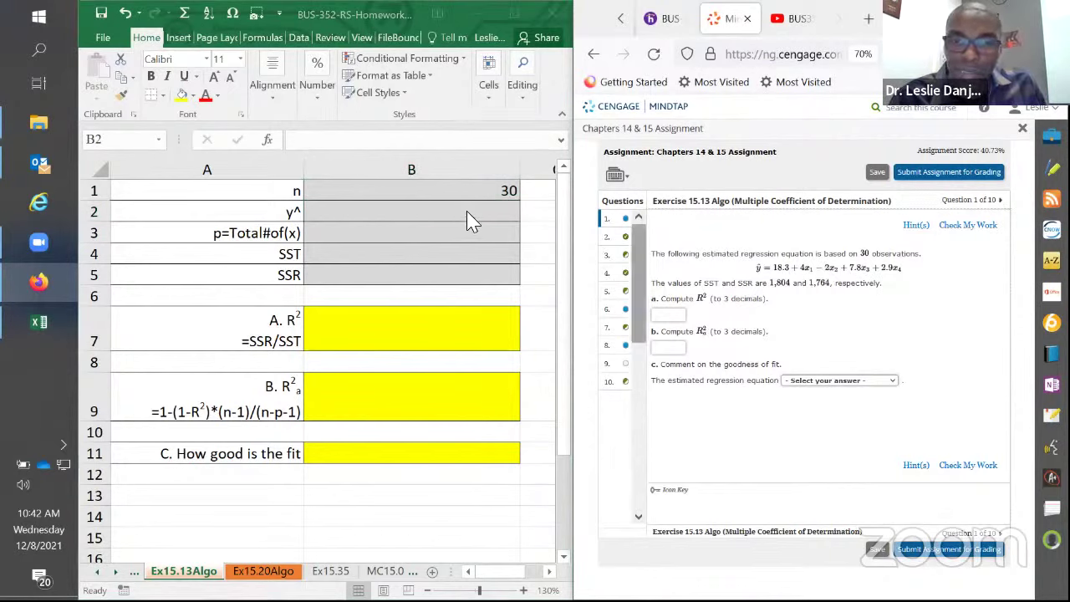
pyautogui.click(367, 215)
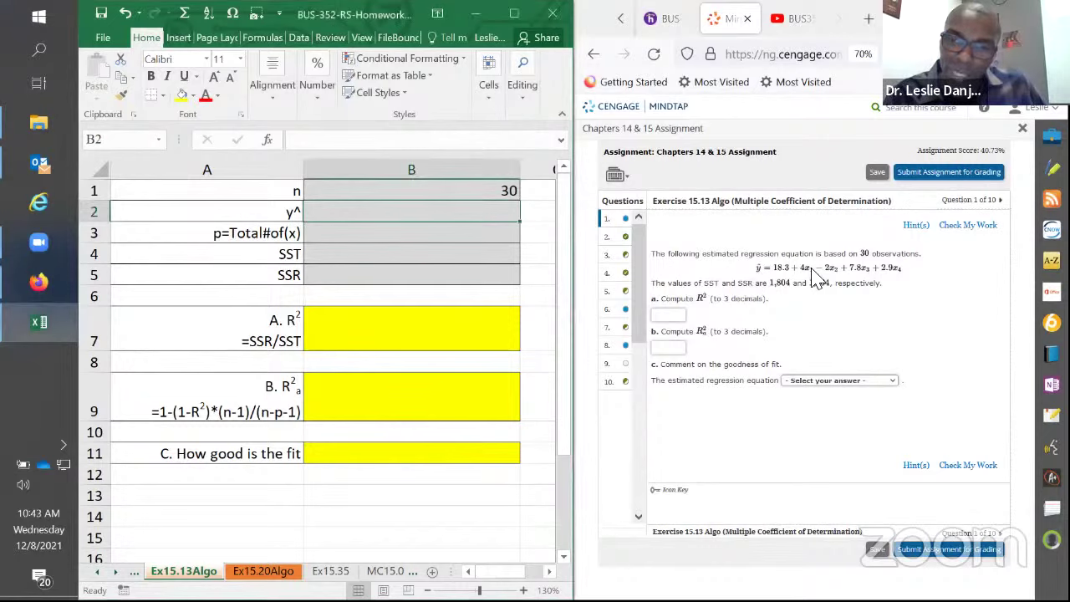
pyautogui.click(457, 237)
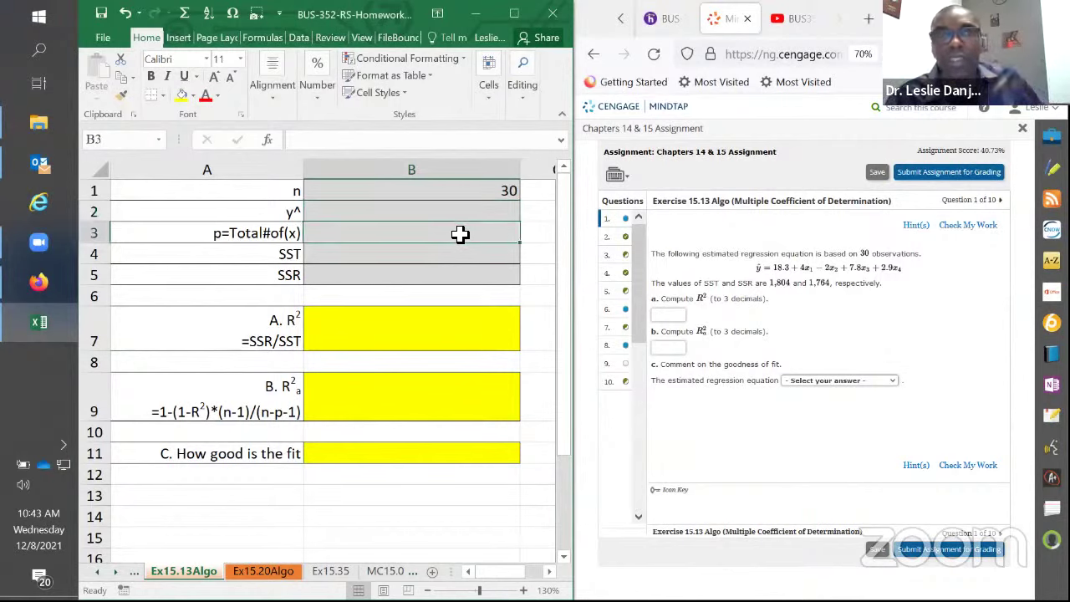
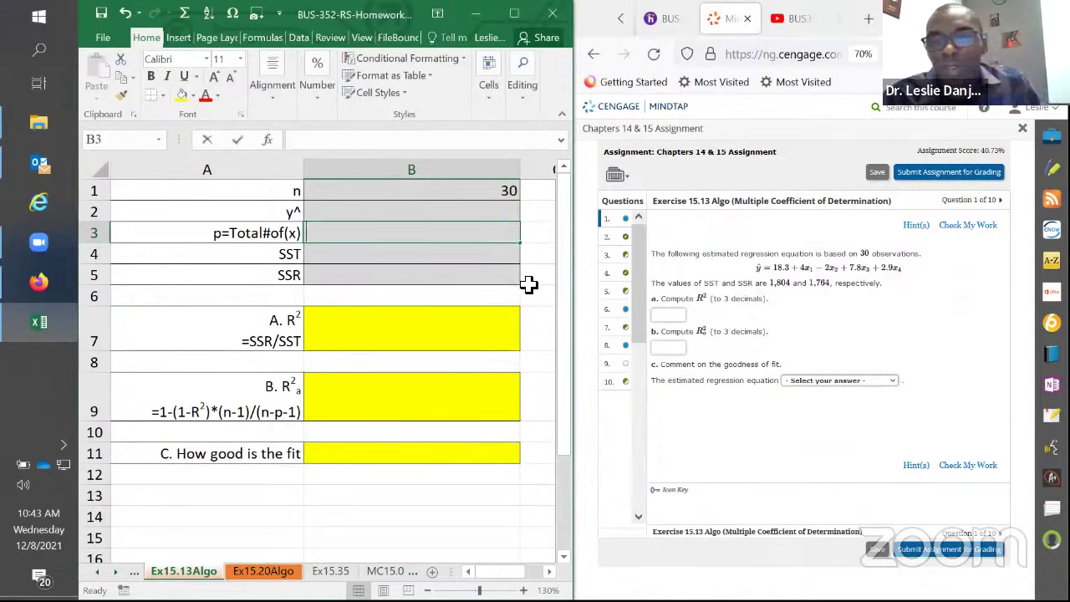
pyautogui.write('4')
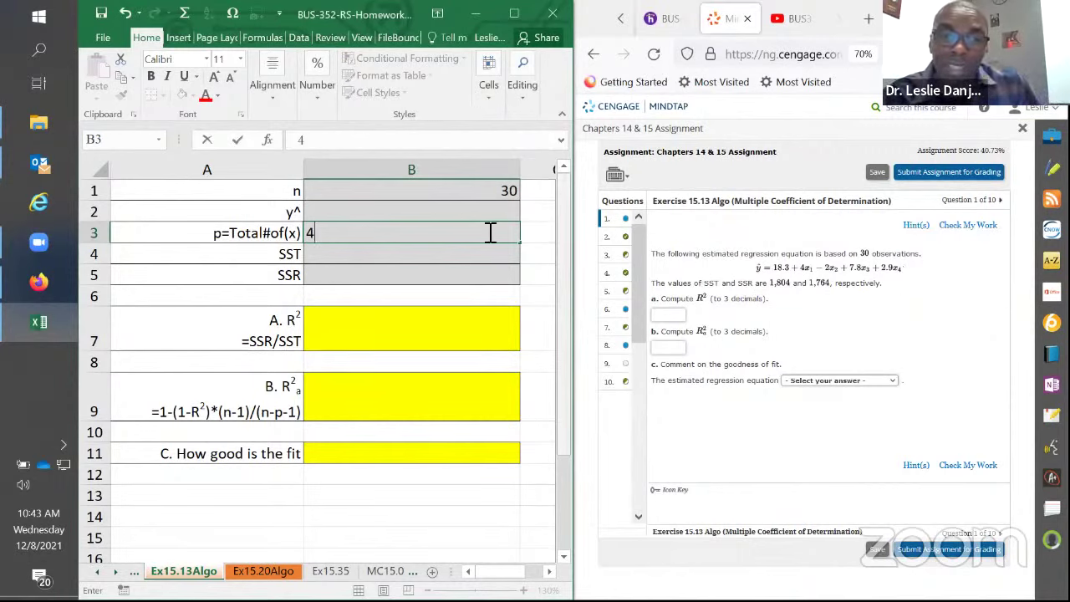
pyautogui.press('Return')
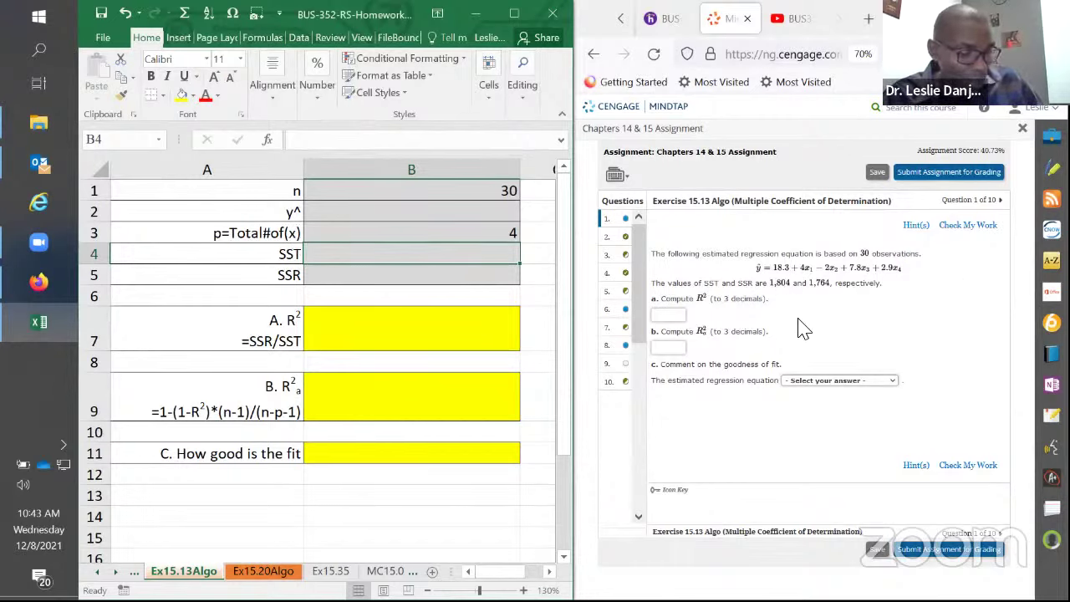
# - Enter the SST value 1804 in B4 and the SSR value 1764 in B5
pyautogui.write('1804')
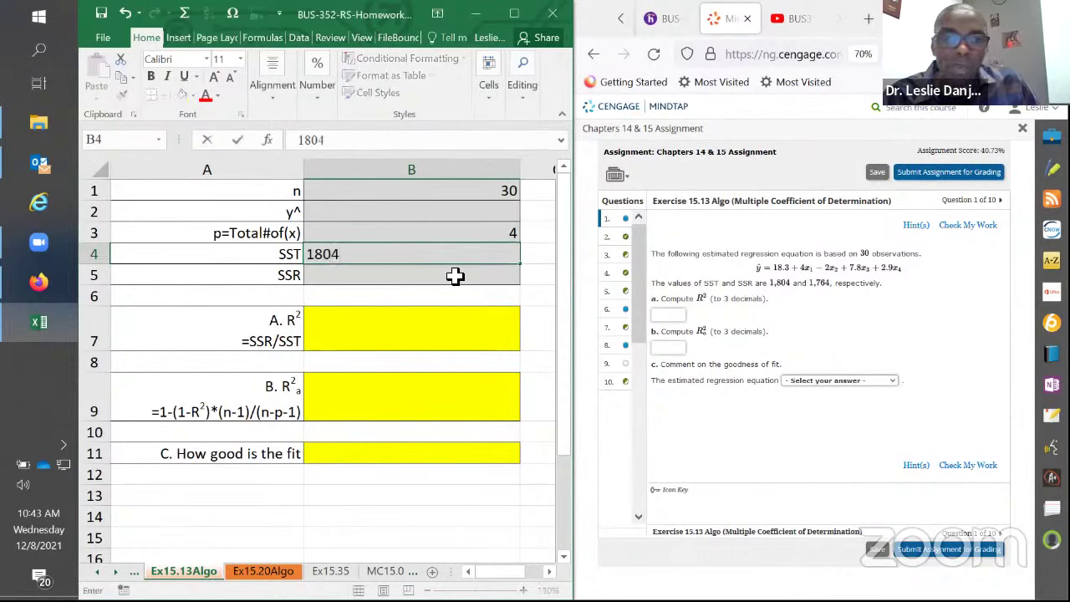
pyautogui.click(453, 276)
pyautogui.write('1')
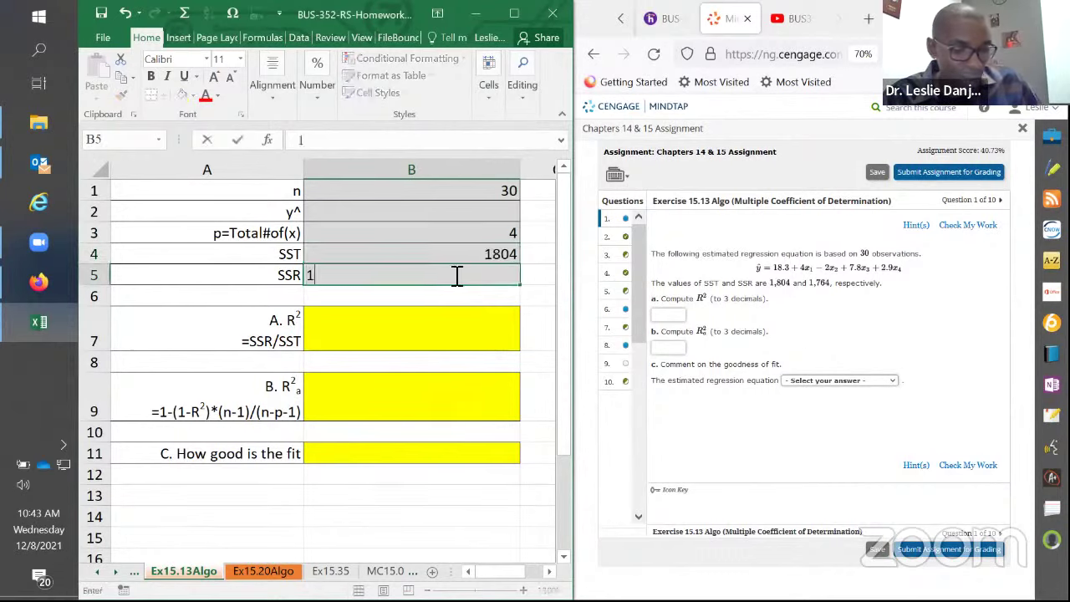
pyautogui.write('764')
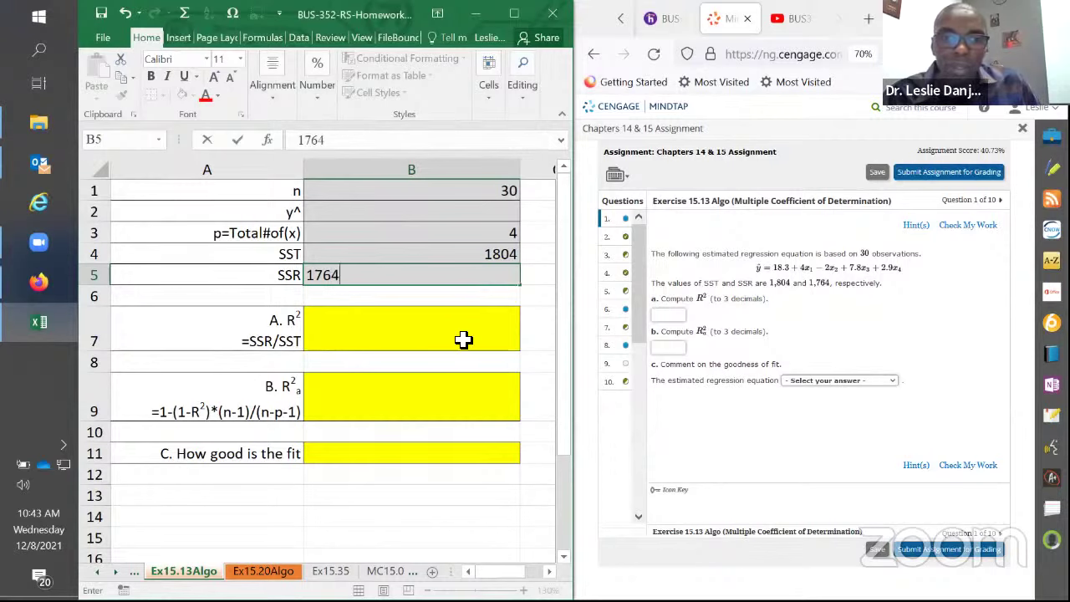
pyautogui.click(447, 333)
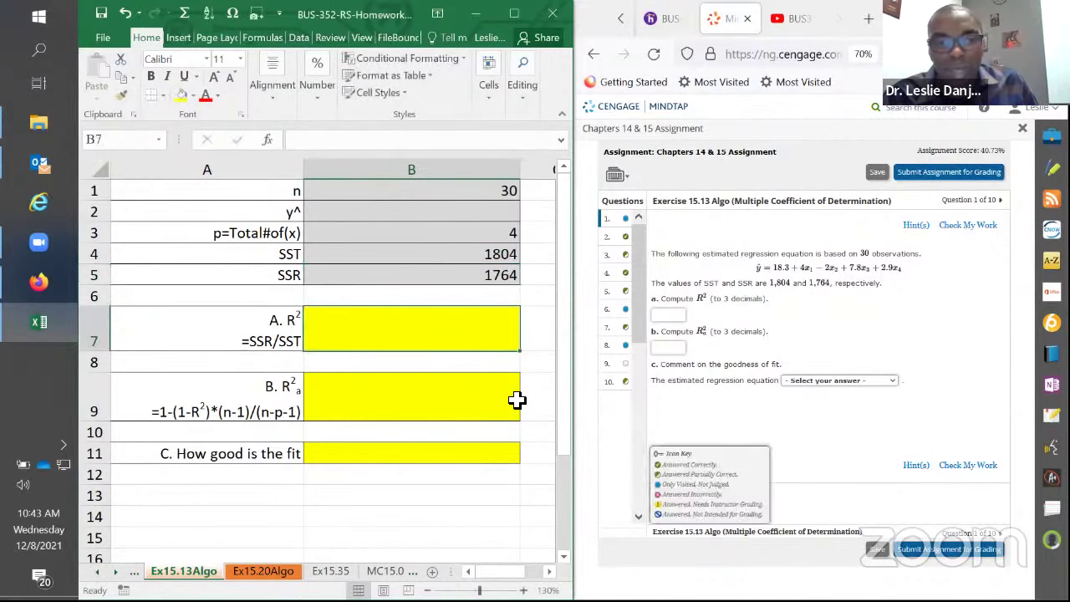
# - Copy the formula text =SSR/SST from the part A label in A7 into B7
pyautogui.click(234, 347)
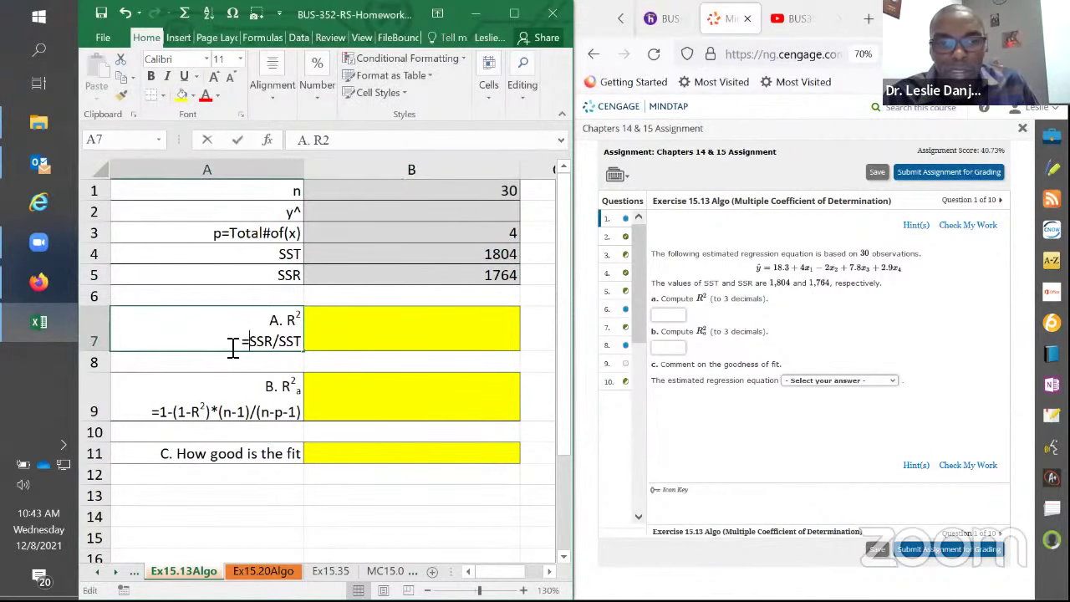
pyautogui.doubleClick(246, 347)
pyautogui.moveTo(242, 343); pyautogui.dragTo(320, 343)
pyautogui.hotkey('ctrl', 'c')
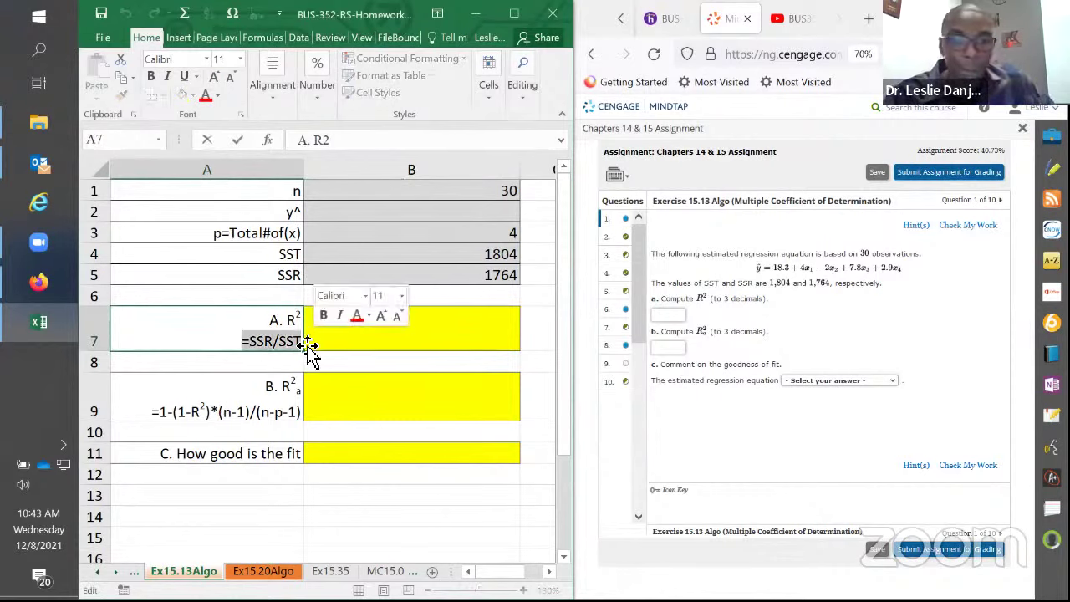
pyautogui.click(326, 344)
pyautogui.hotkey('ctrl', 'v')
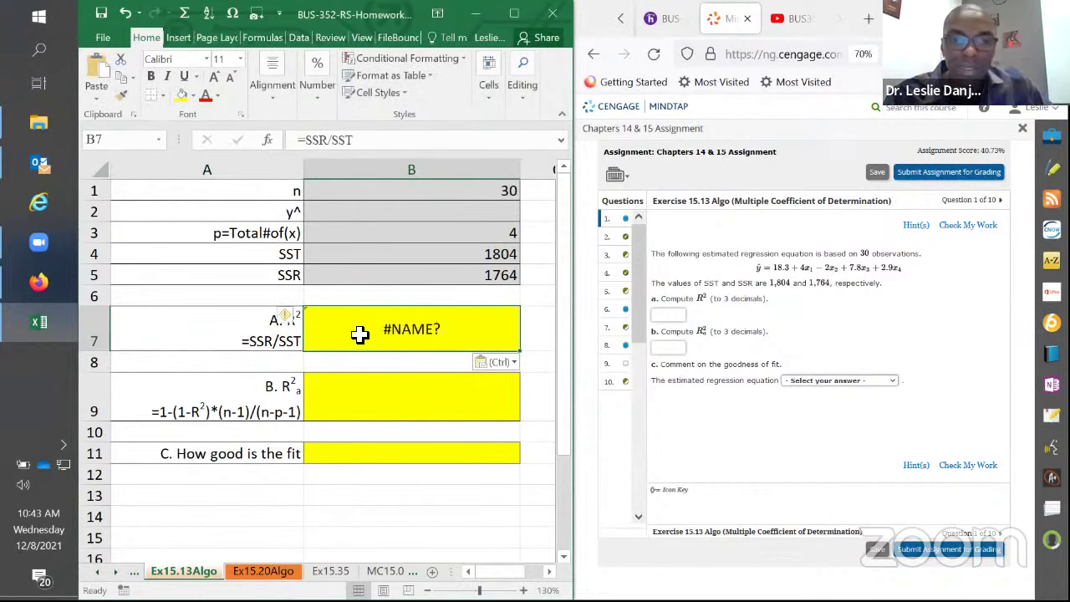
# - Replace SSR and SST in B7's formula with cell references so it reads =B5/B4
pyautogui.doubleClick(372, 335)
pyautogui.doubleClick(326, 330)
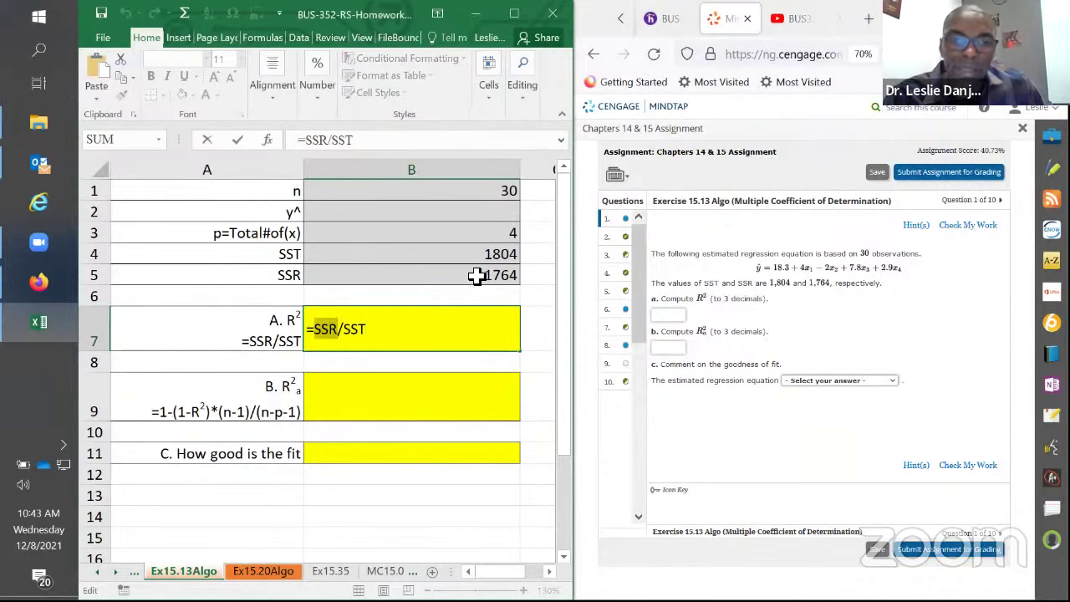
pyautogui.click(475, 279)
pyautogui.doubleClick(346, 329)
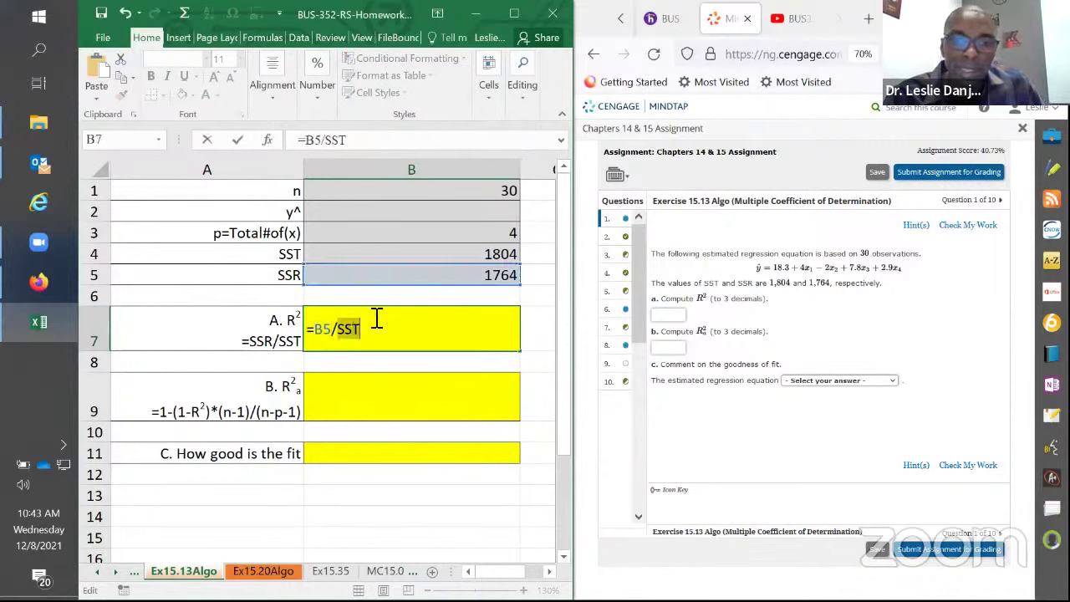
pyautogui.click(455, 251)
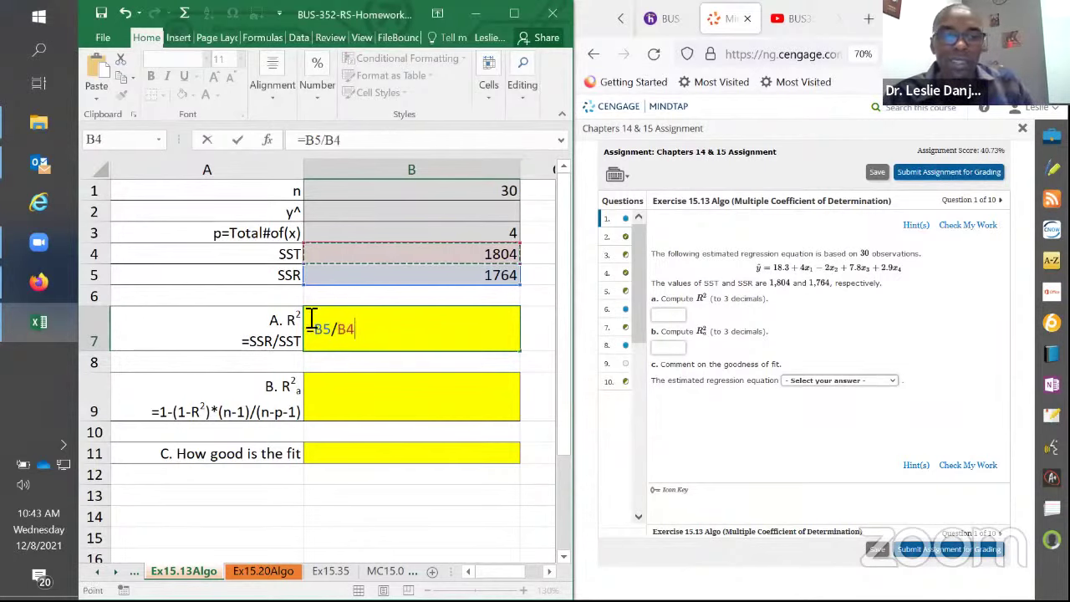
pyautogui.press('Return')
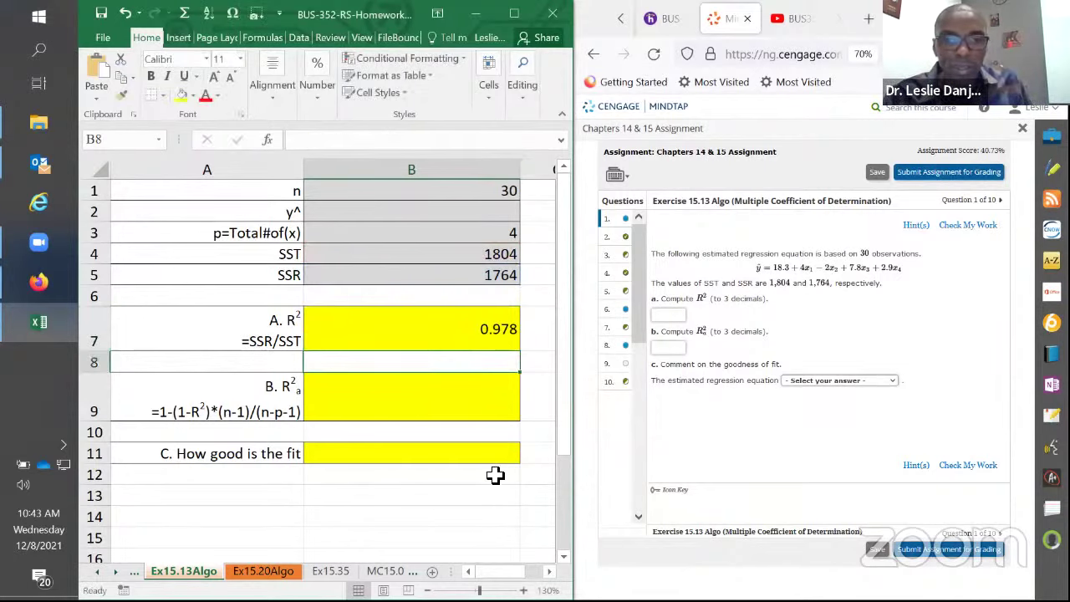
# - Copy the adjusted R² formula text =1-(1-R2)*(n-1)/(n-p-1) from the part B label in A9 into B9
pyautogui.doubleClick(214, 418)
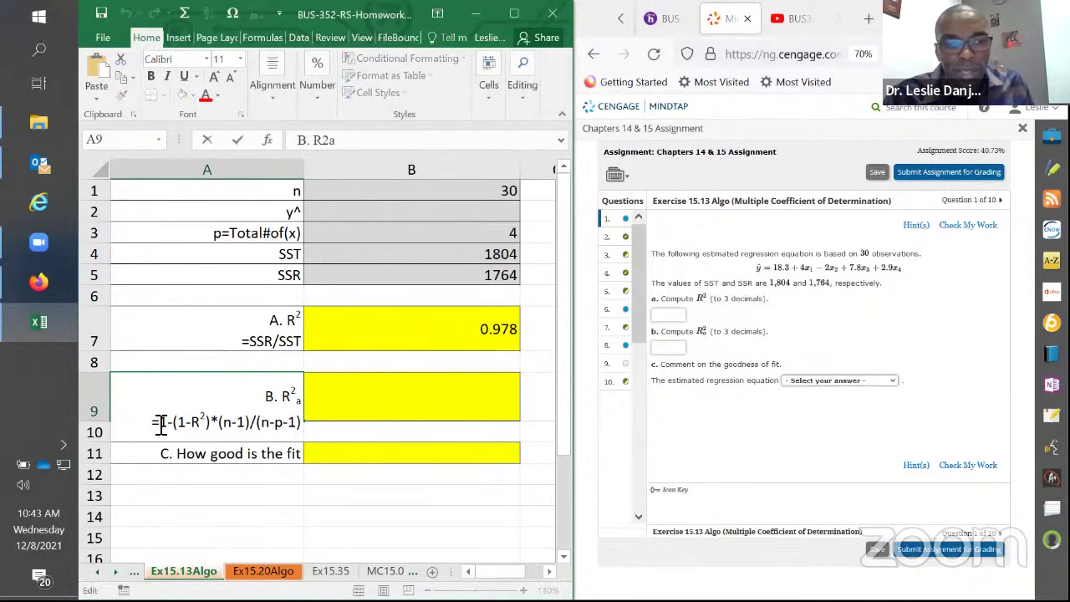
pyautogui.moveTo(163, 422); pyautogui.dragTo(323, 433)
pyautogui.hotkey('ctrl', 'c')
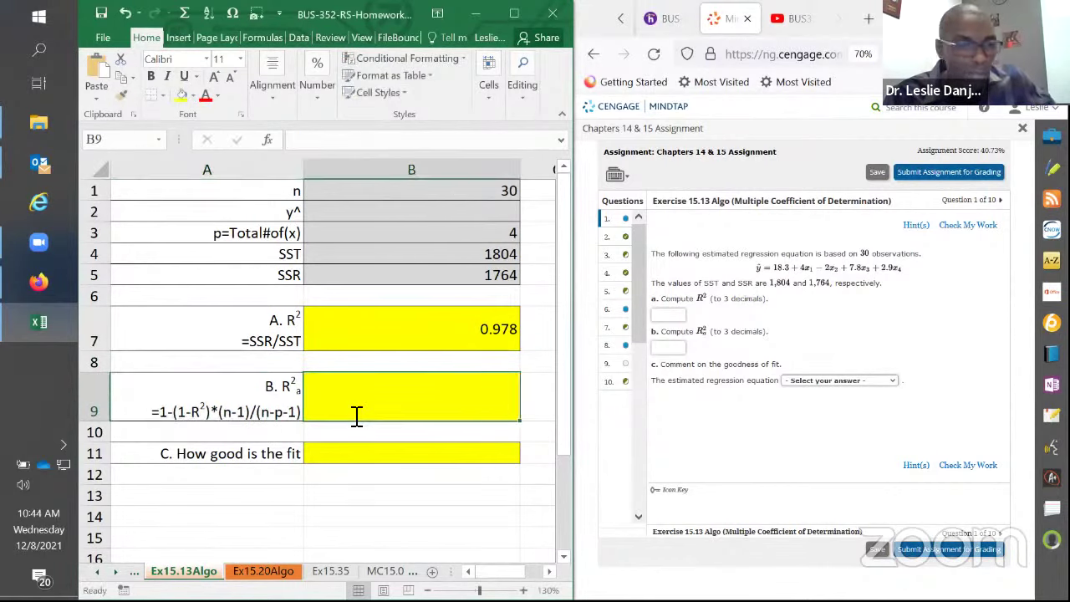
pyautogui.doubleClick(353, 413)
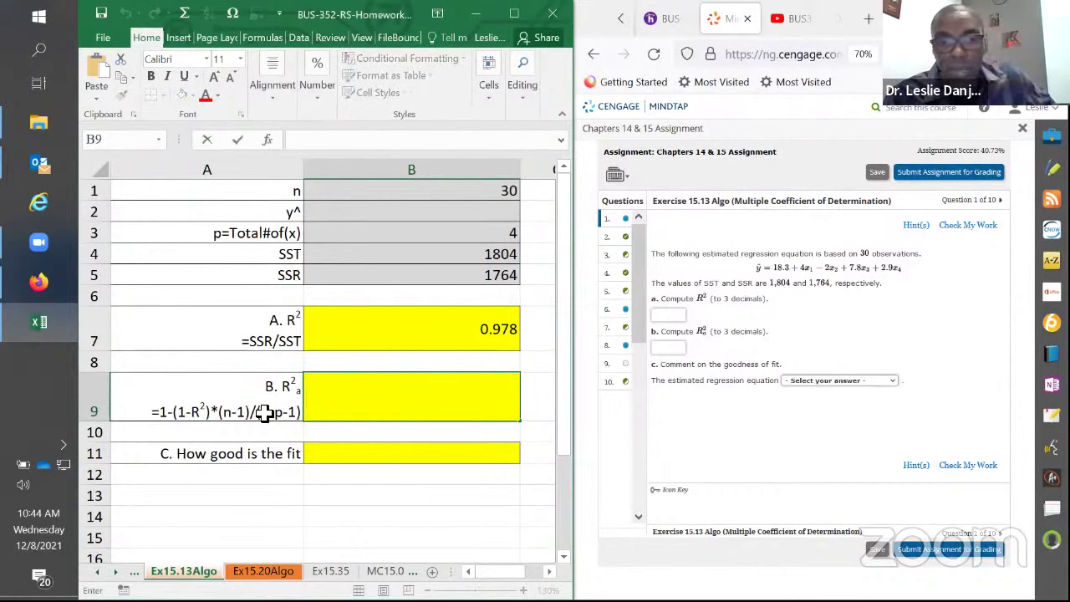
pyautogui.hotkey('ctrl', 'v')
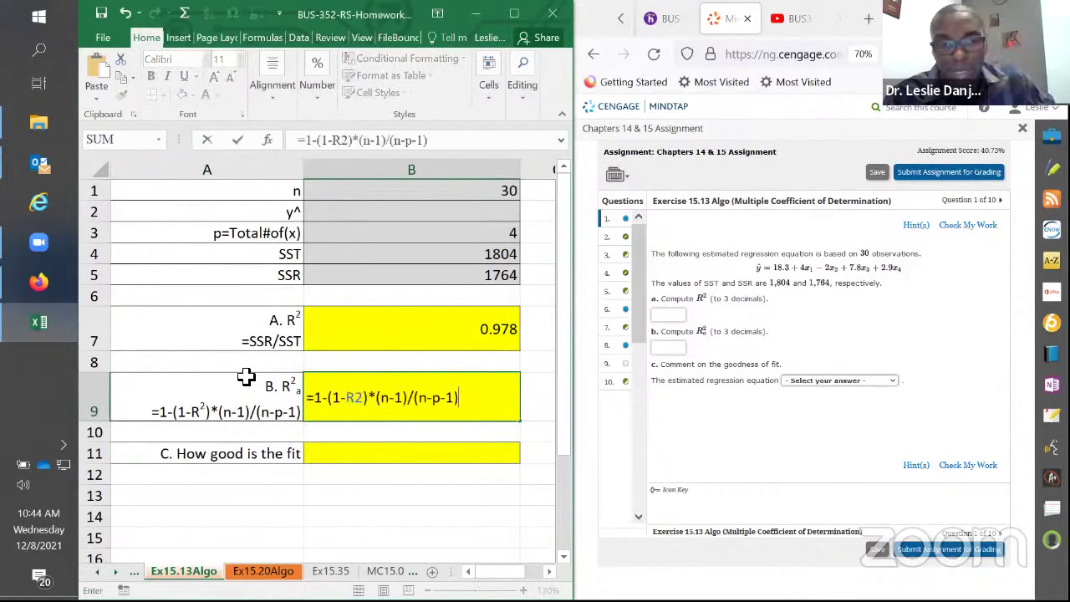
# - Replace R2, n and p in B9's formula with cell references so it reads =1-(1-B7)*(B1-1)/(B1-B3-1)
pyautogui.doubleClick(355, 399)
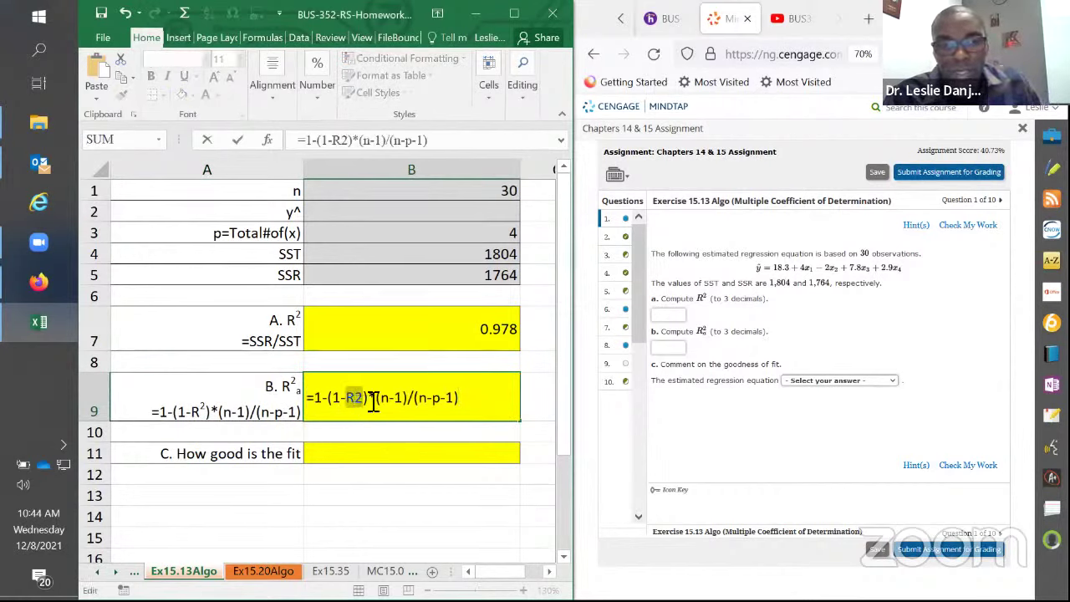
pyautogui.click(466, 324)
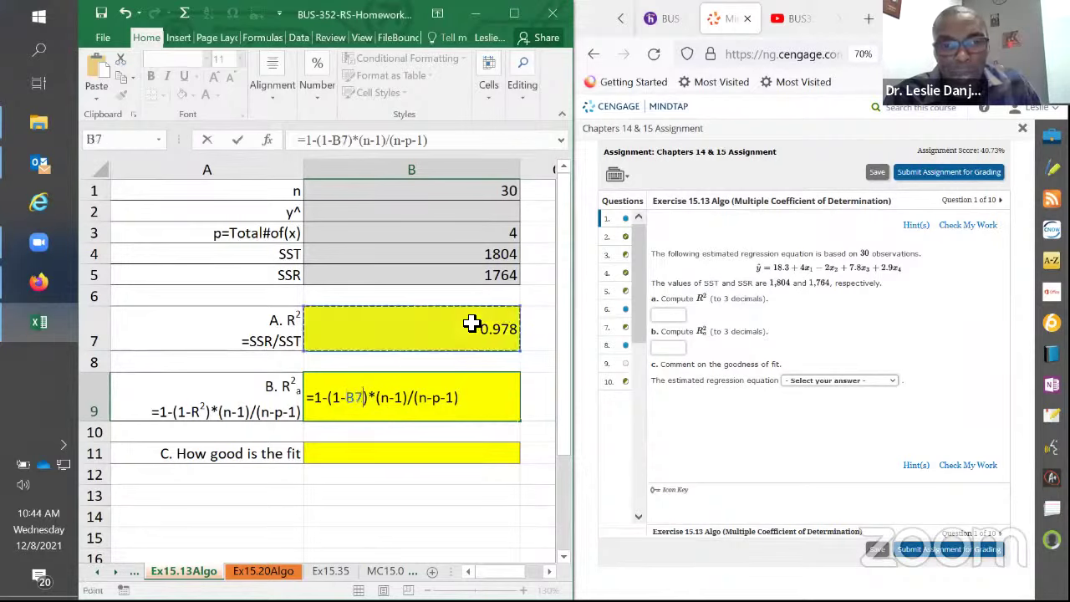
pyautogui.doubleClick(391, 398)
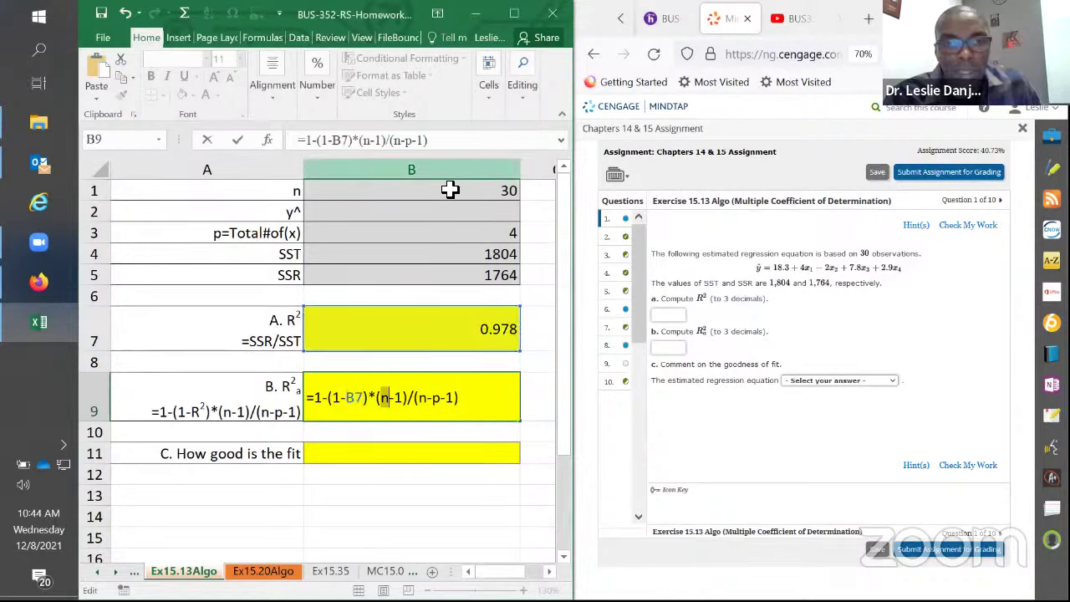
pyautogui.click(452, 190)
pyautogui.doubleClick(432, 398)
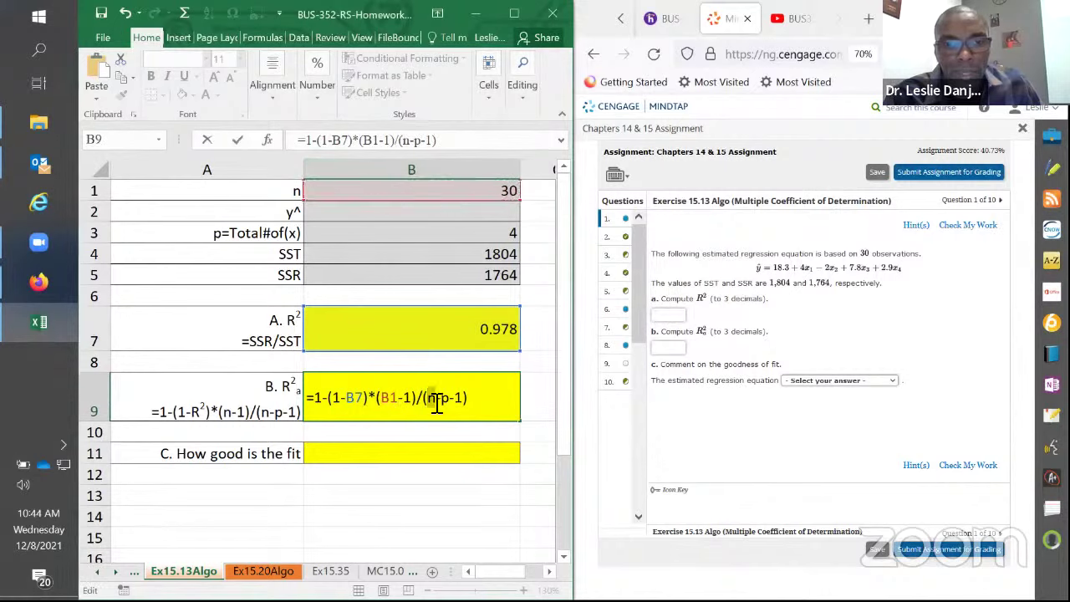
pyautogui.click(451, 190)
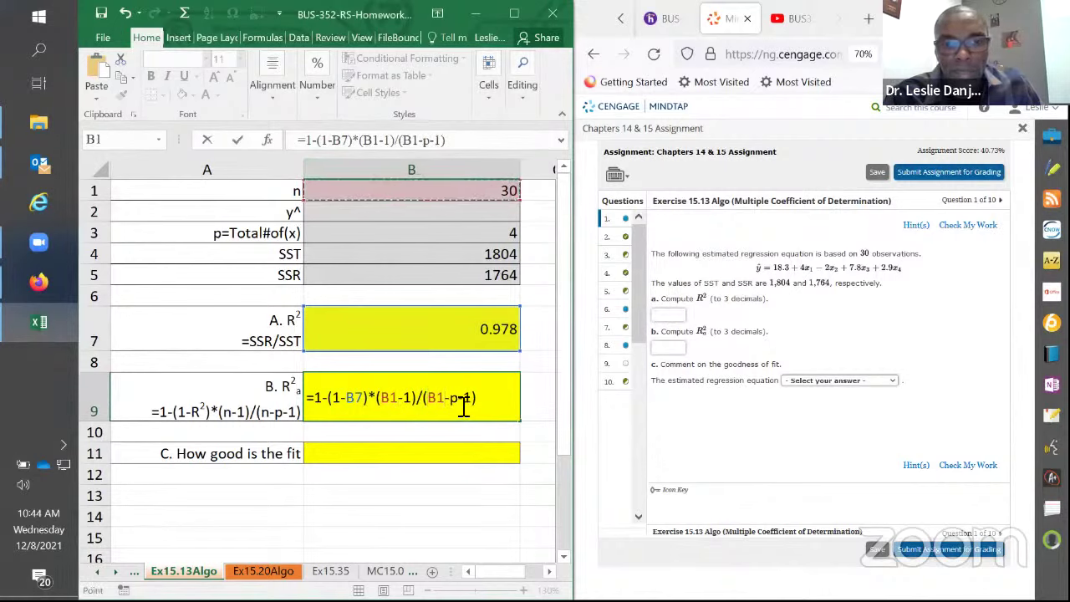
pyautogui.doubleClick(459, 398)
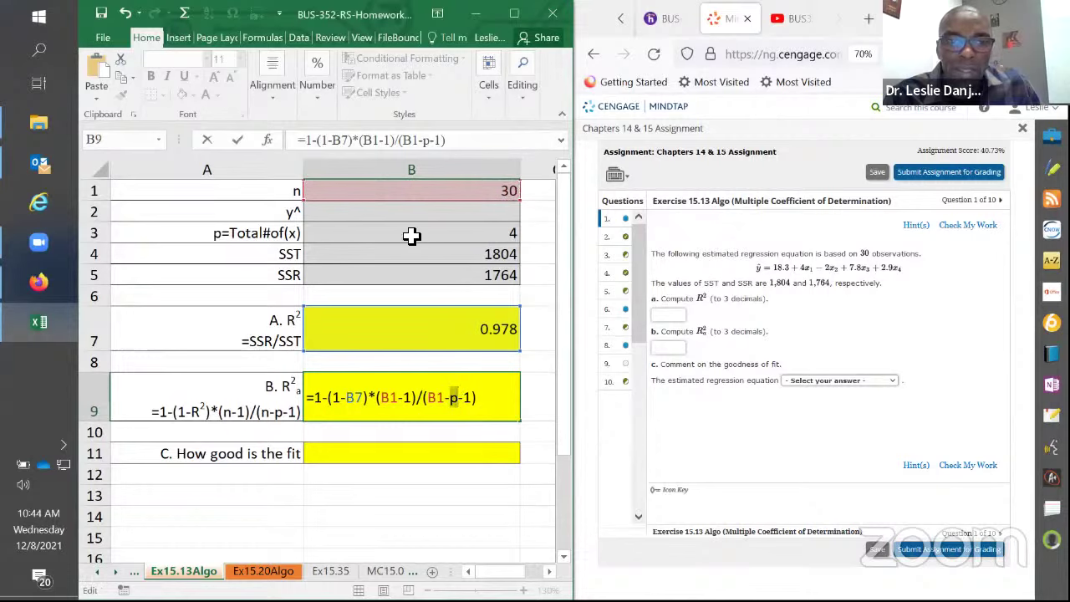
pyautogui.click(413, 234)
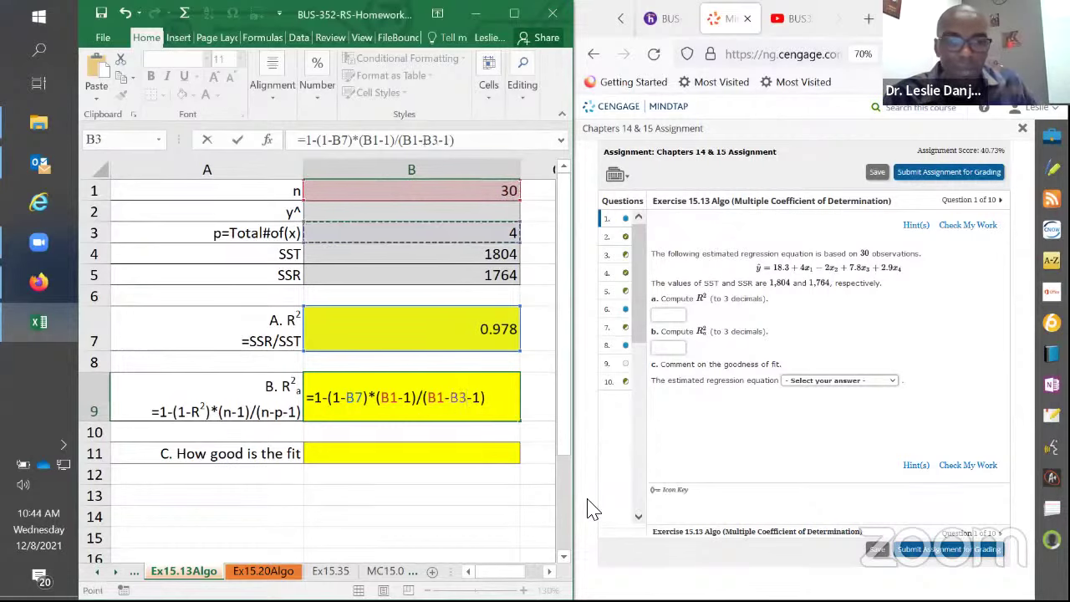
pyautogui.press('Return')
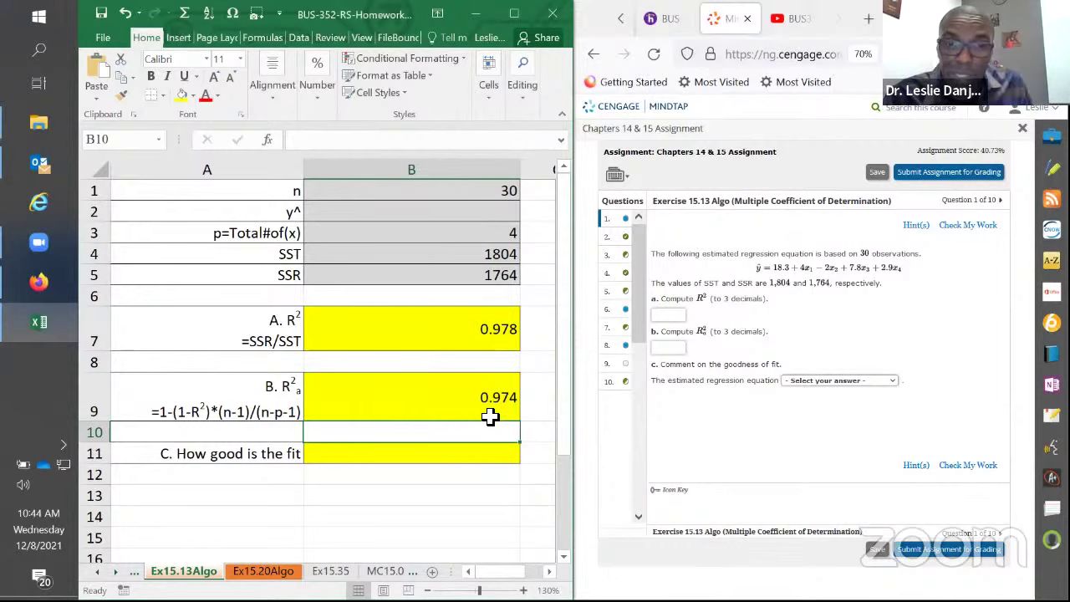
# - Answer Exercise 15.13 in MindTap with .978 for R² and .974 for adjusted R², and check the work
pyautogui.click(668, 315)
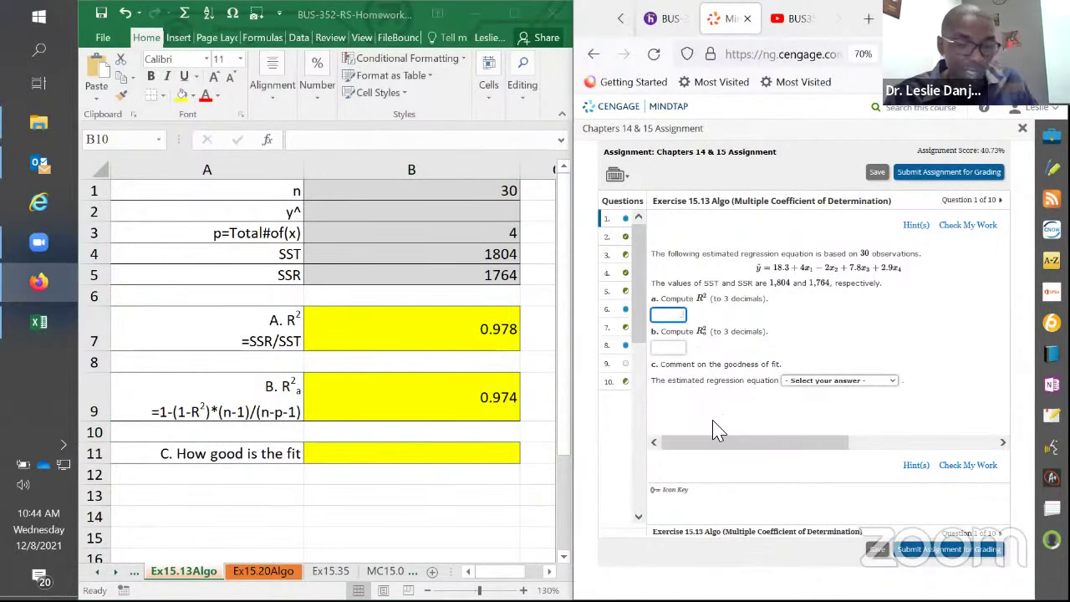
pyautogui.click(677, 346)
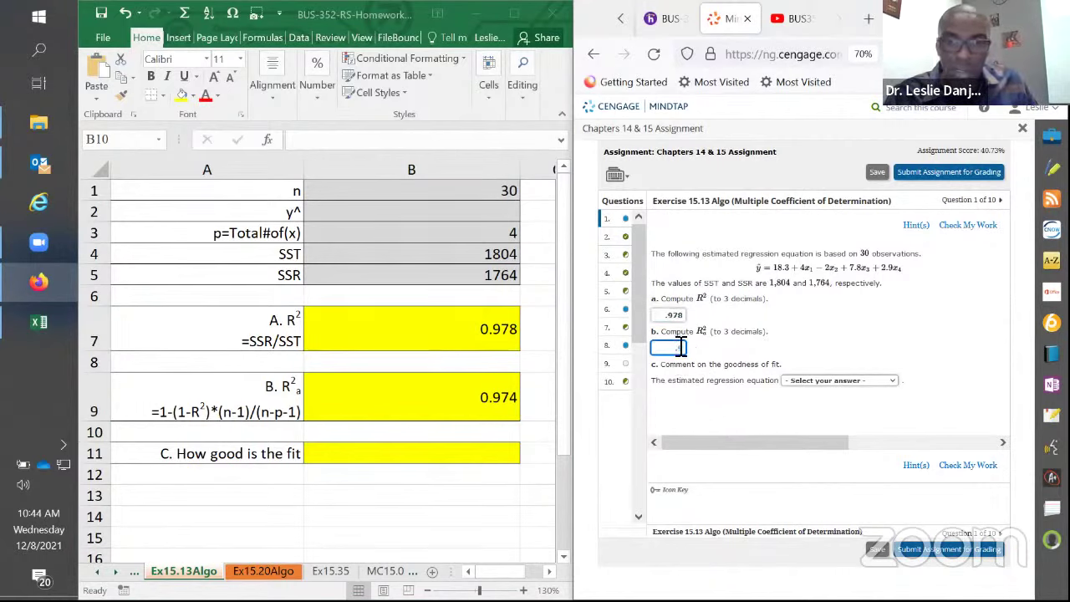
pyautogui.write('.974')
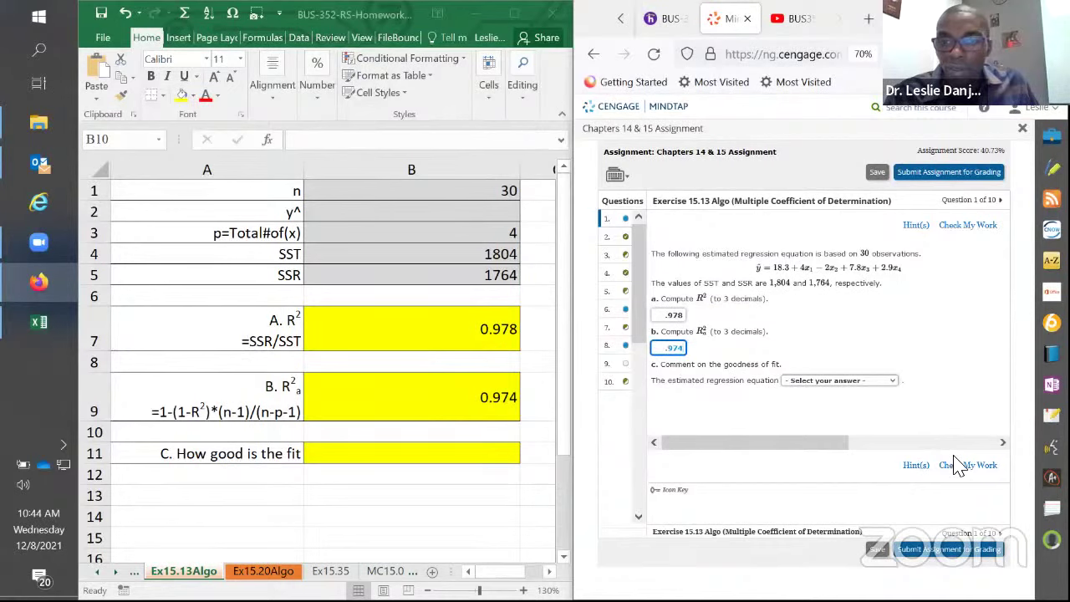
pyautogui.click(961, 467)
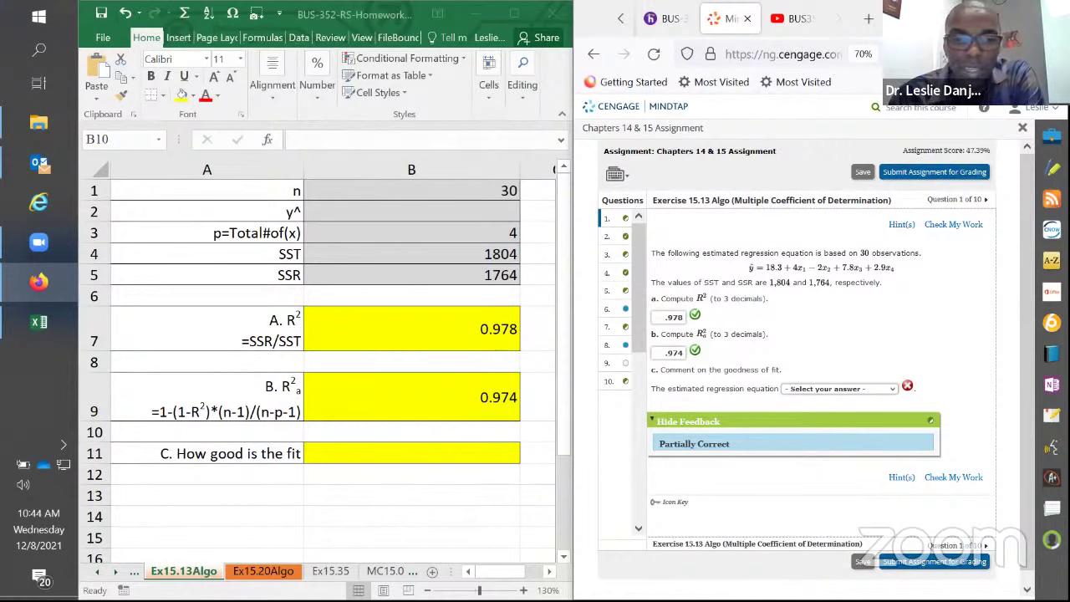
# - Bring up the Ex15.20Algo worksheet in Excel and question 6, Exercise 15.20, in MindTap
pyautogui.hotkey('alt', 'Tab')
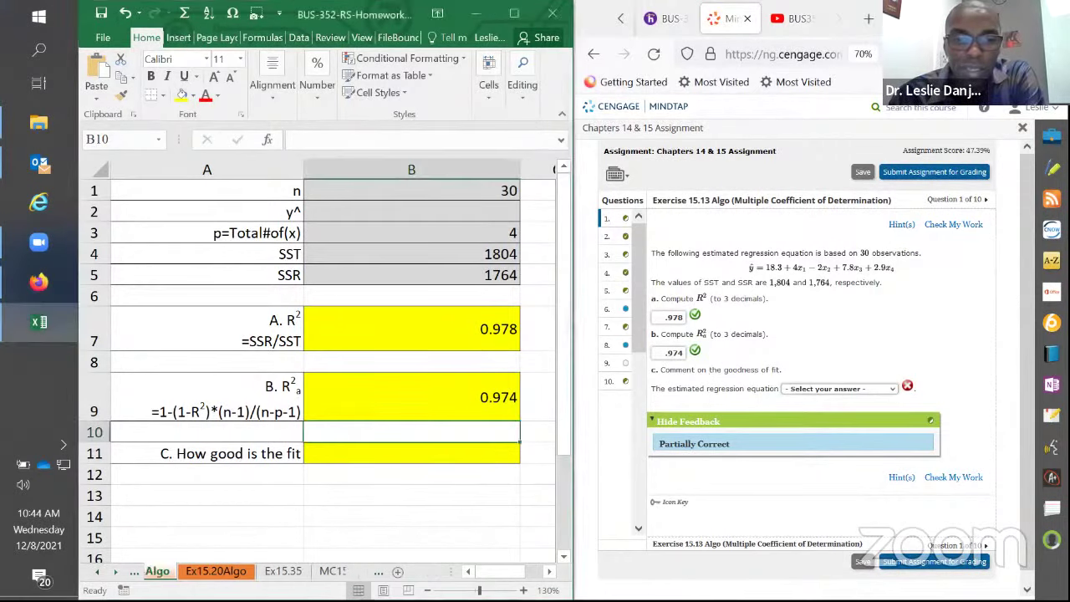
pyautogui.hotkey('ctrl', 'pagedown')
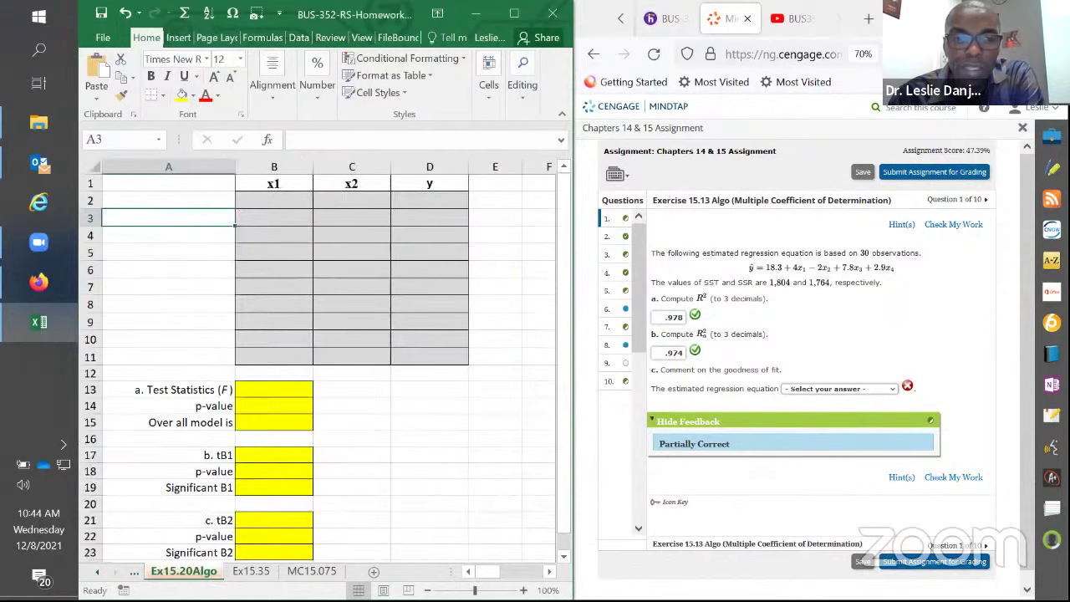
pyautogui.click(625, 310)
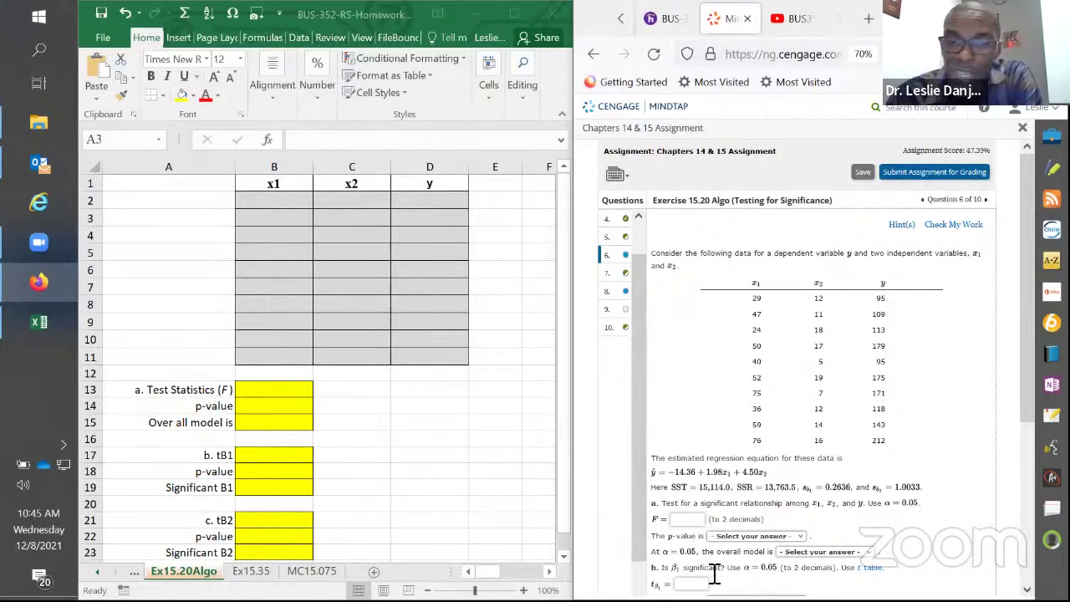
pyautogui.scroll(-5, 702, 575)
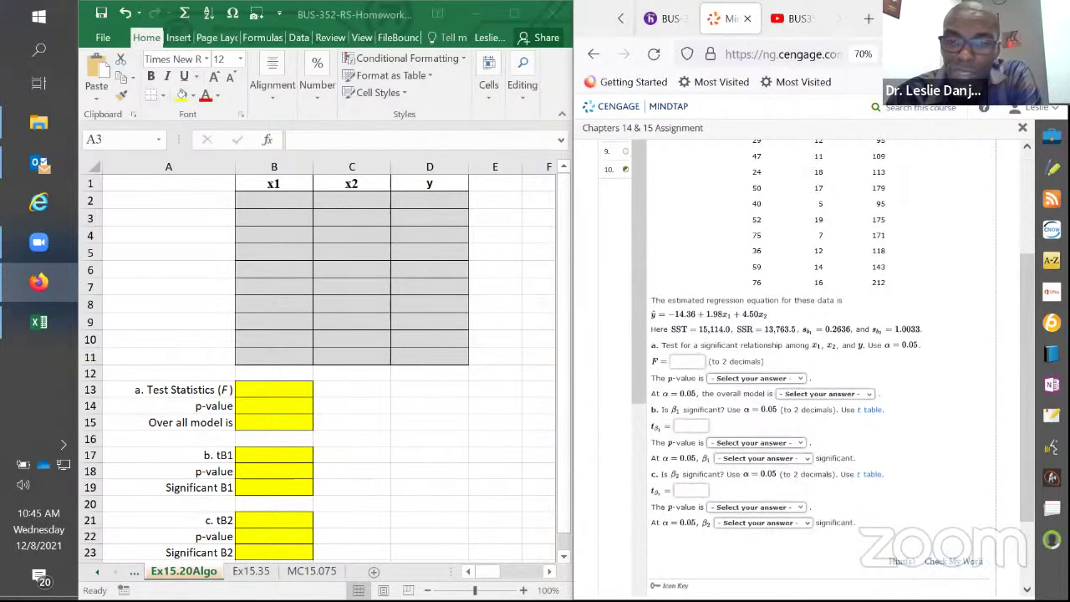
pyautogui.scroll(3, 694, 573)
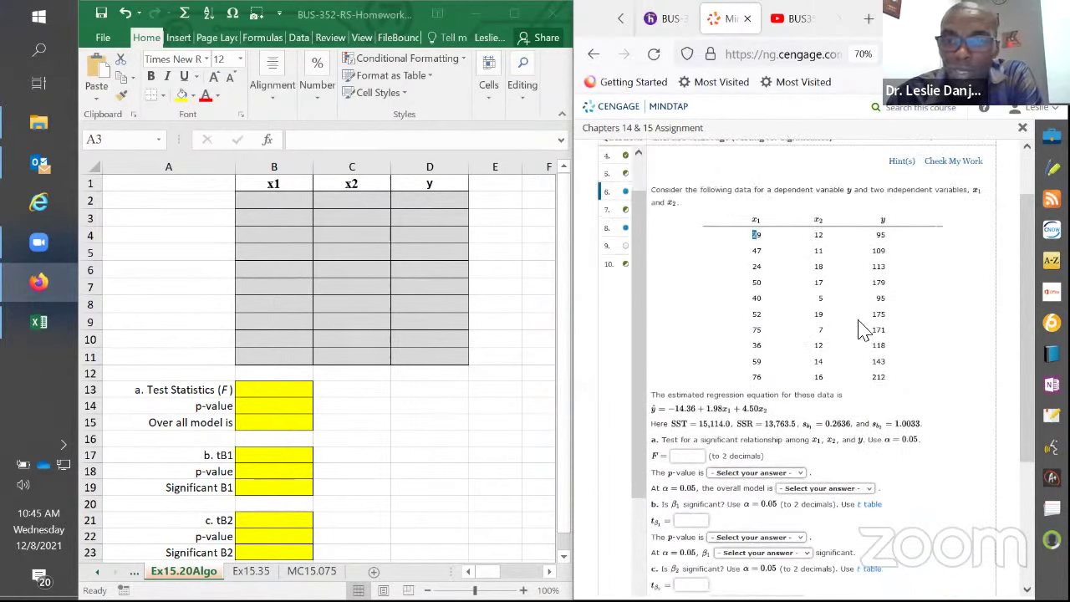
# - Copy the ten rows of x1, x2 and y data from the MindTap question into the worksheet starting at B2
pyautogui.moveTo(863, 329); pyautogui.dragTo(899, 367)
pyautogui.hotkey('ctrl', 'c')
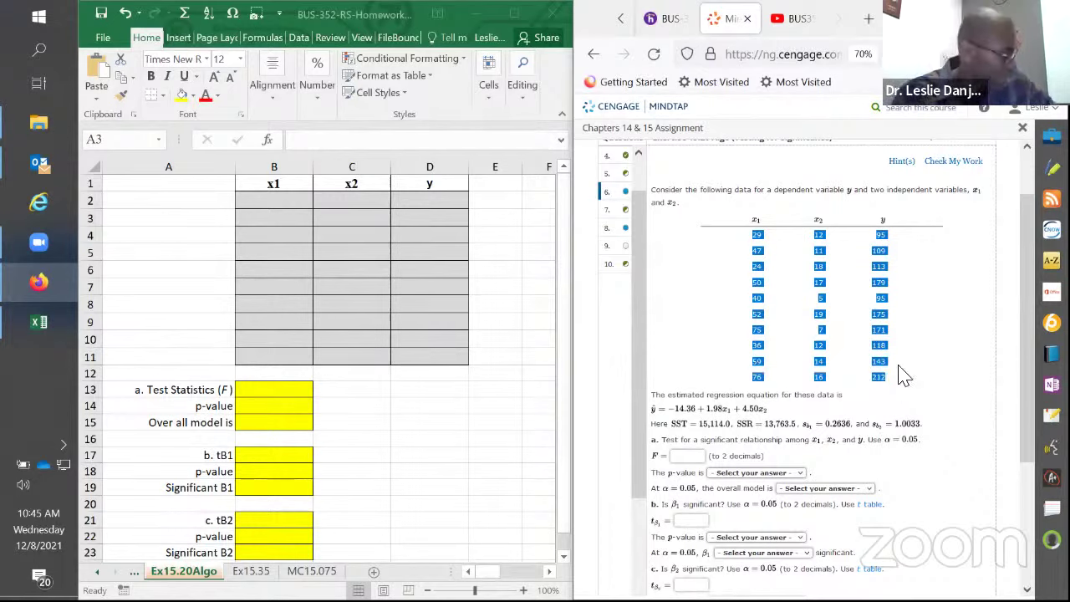
pyautogui.click(283, 194)
pyautogui.hotkey('ctrl', 'v')
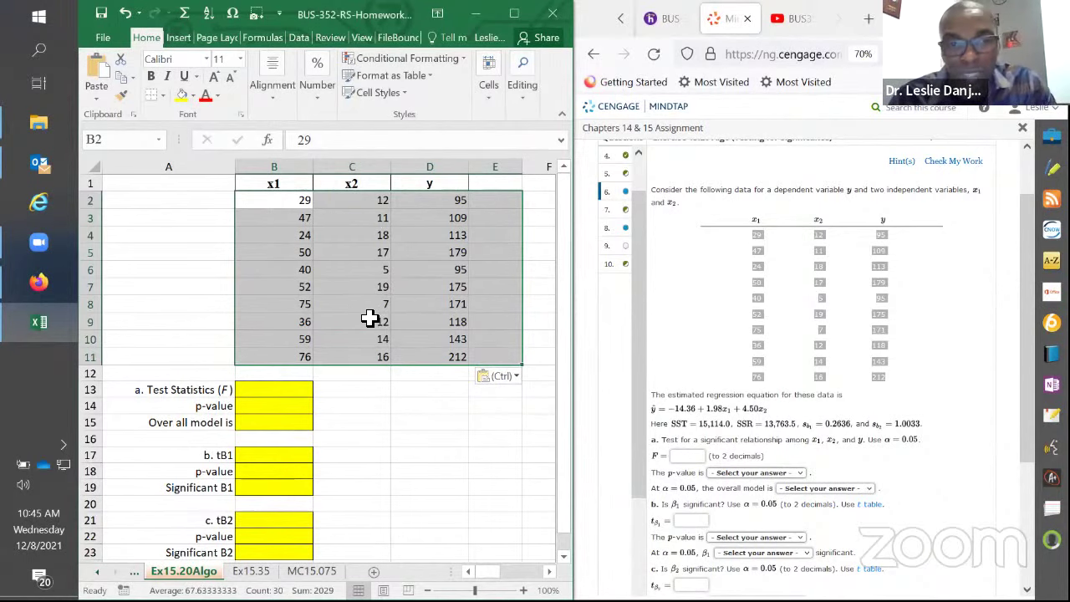
# - Start a Regression data analysis in the maximized workbook and set its input Y range to $D$1:$D$11, including the y label
pyautogui.click(513, 13)
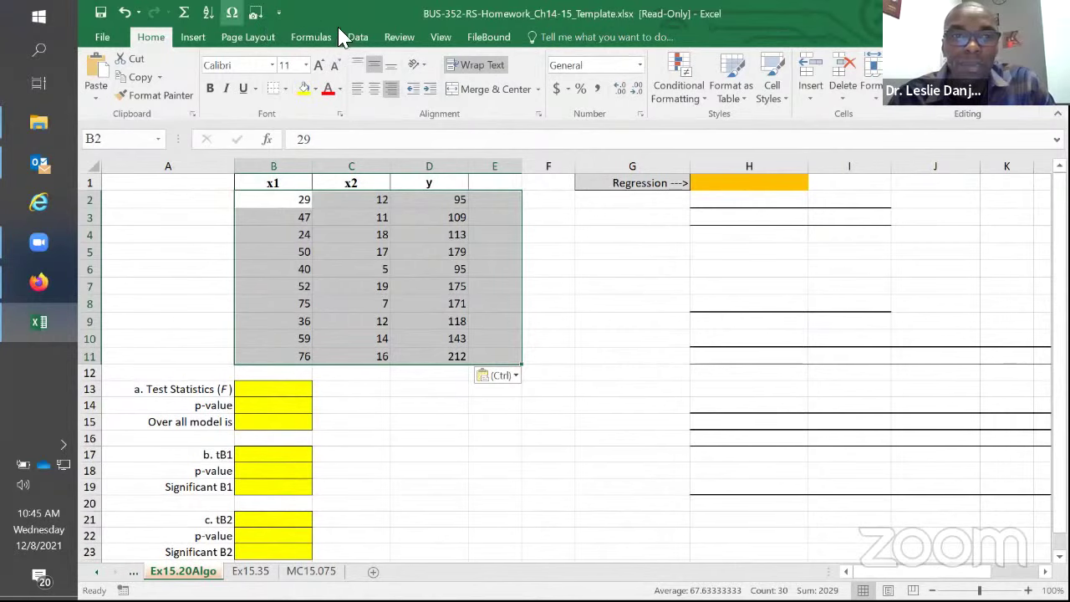
pyautogui.click(357, 37)
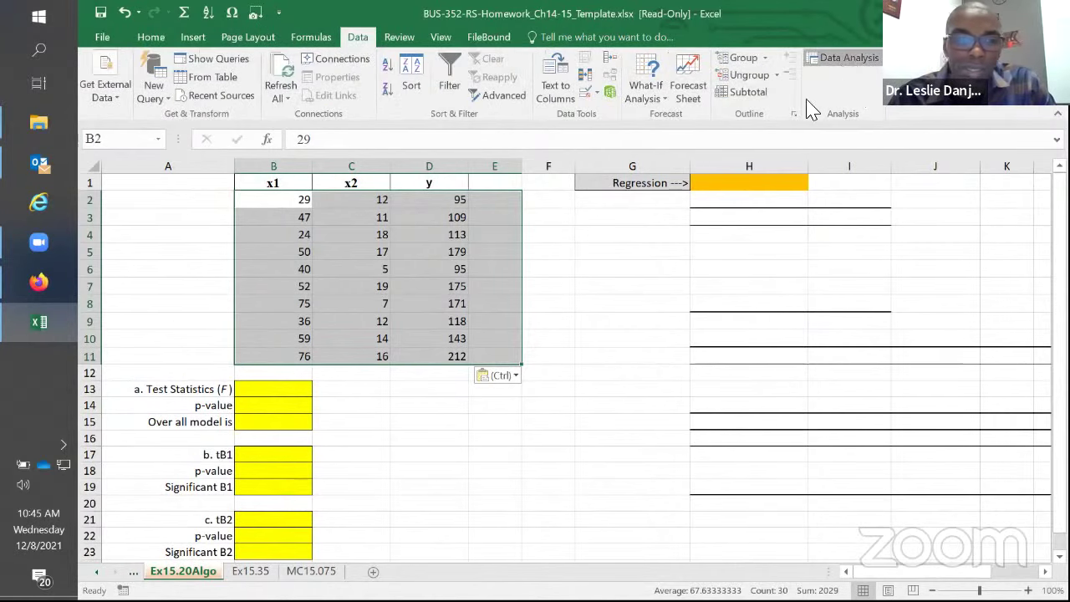
pyautogui.click(844, 57)
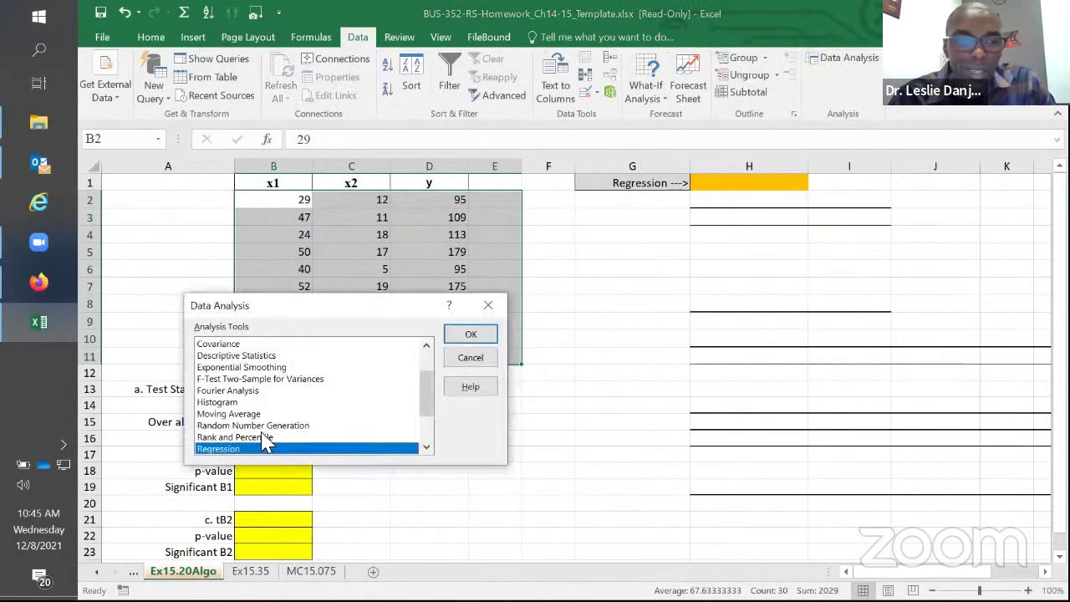
pyautogui.click(469, 335)
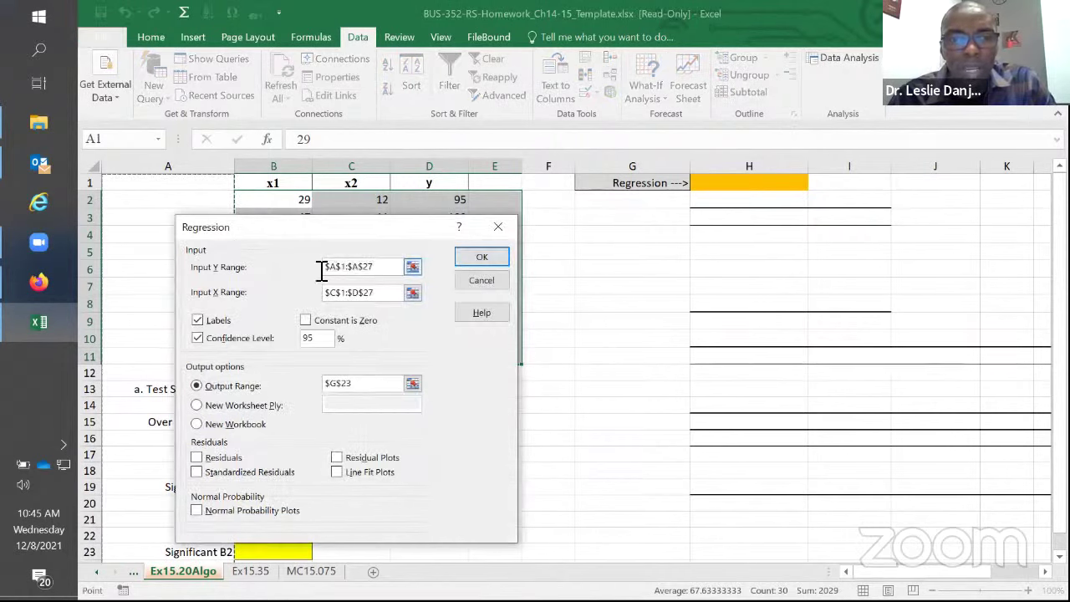
pyautogui.doubleClick(351, 266)
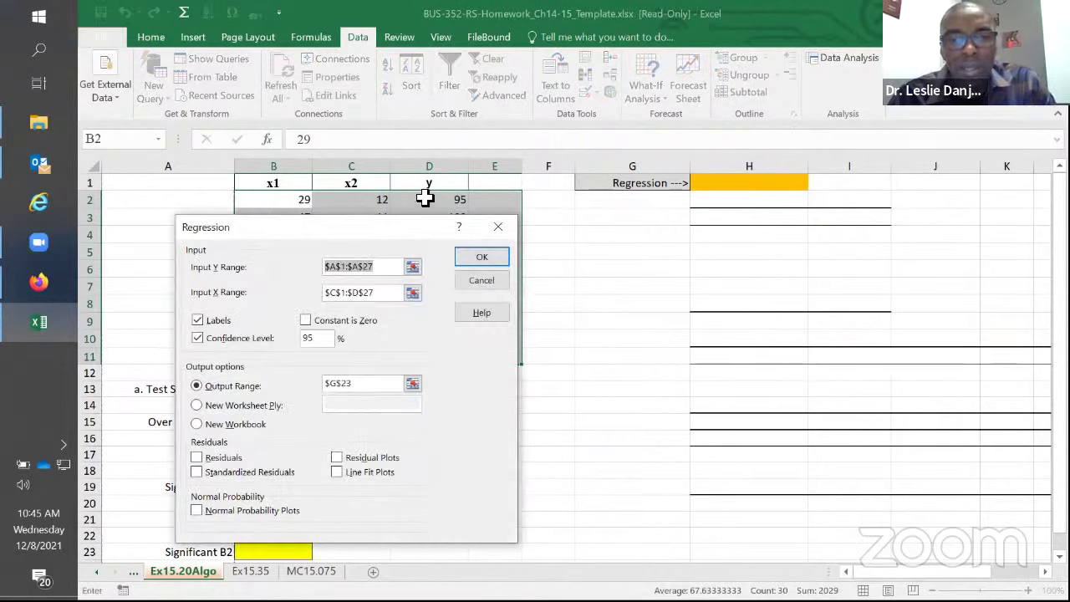
pyautogui.moveTo(426, 195); pyautogui.dragTo(444, 355)
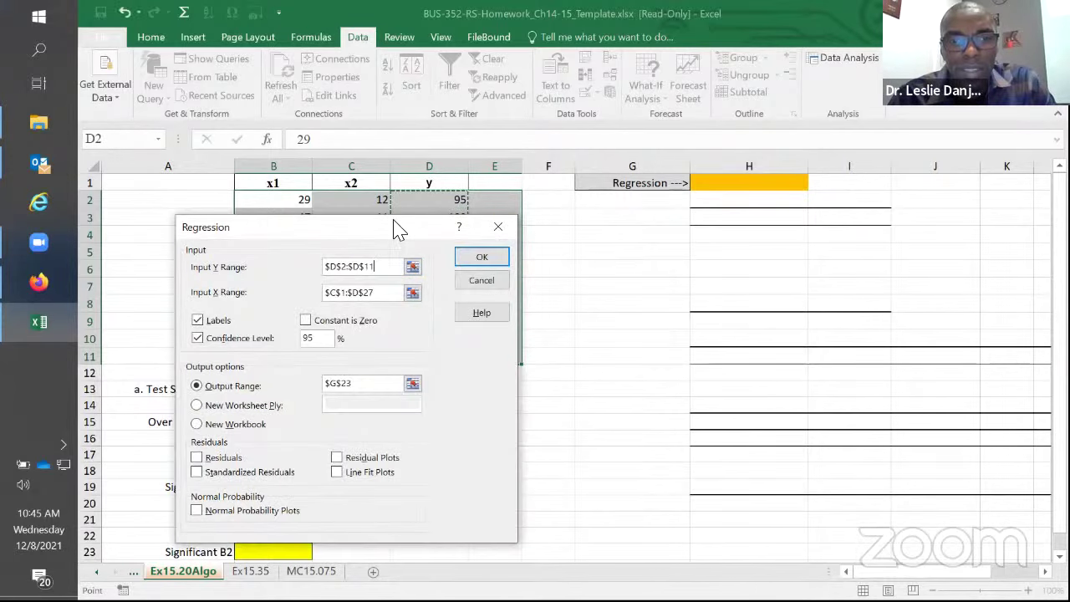
pyautogui.moveTo(397, 224); pyautogui.dragTo(835, 200)
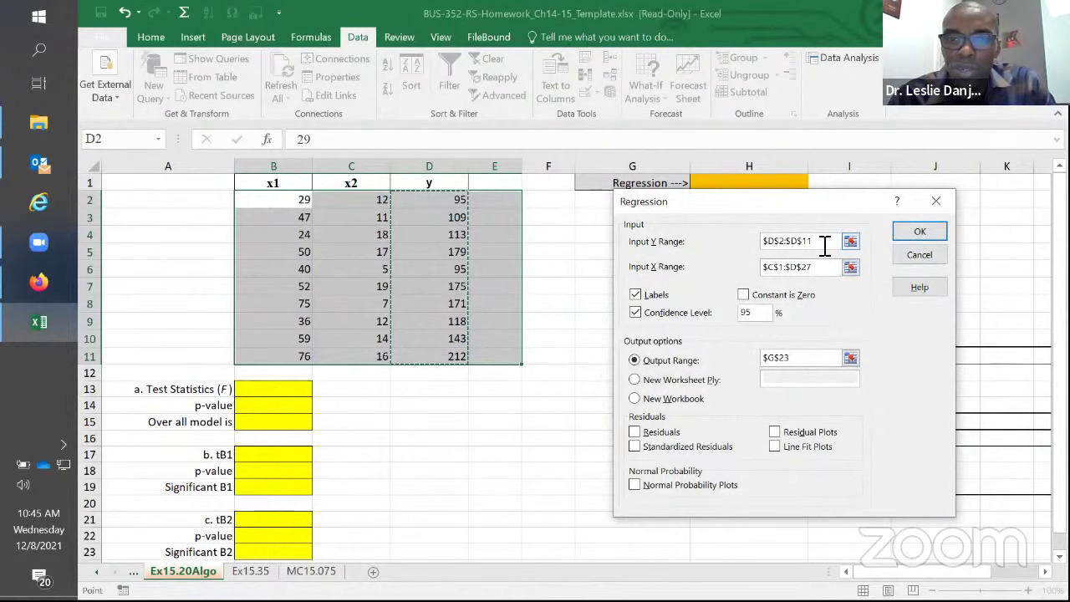
pyautogui.moveTo(823, 241); pyautogui.dragTo(721, 246)
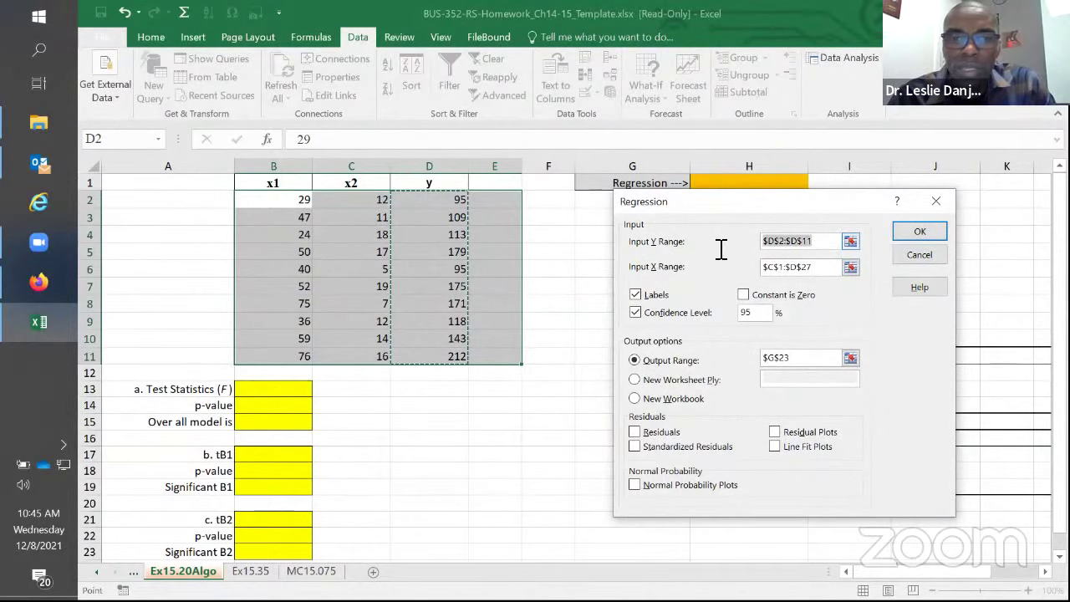
pyautogui.click(416, 187)
pyautogui.moveTo(416, 187); pyautogui.dragTo(433, 354)
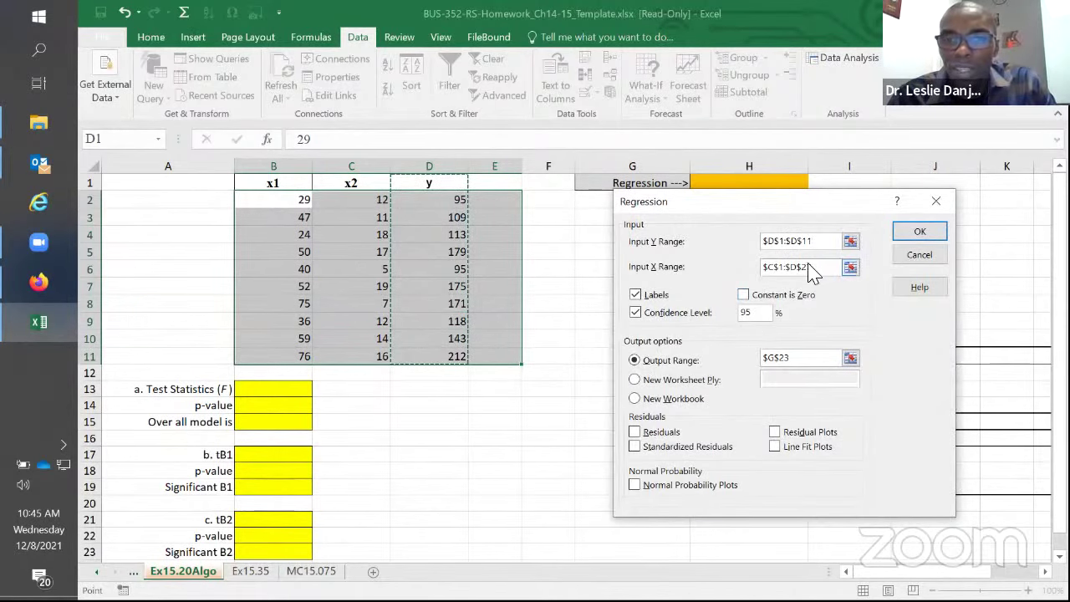
# - Set the regression's input X range to $B$1:$C$11 and its output range to $H$1, and run it
pyautogui.moveTo(809, 271); pyautogui.dragTo(745, 269)
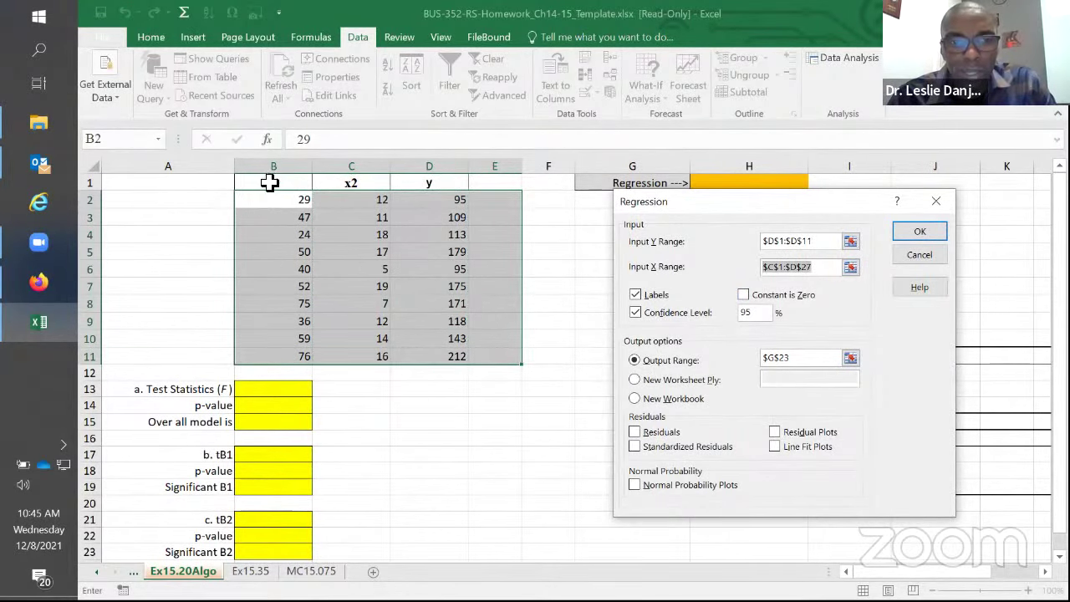
pyautogui.moveTo(270, 183); pyautogui.dragTo(383, 360)
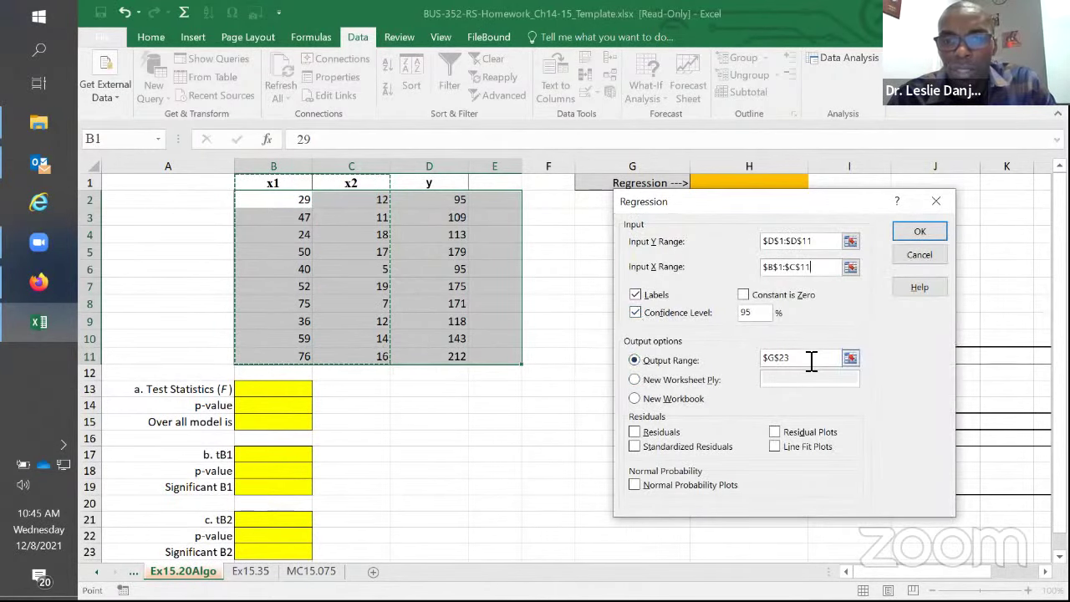
pyautogui.click(810, 359)
pyautogui.click(749, 186)
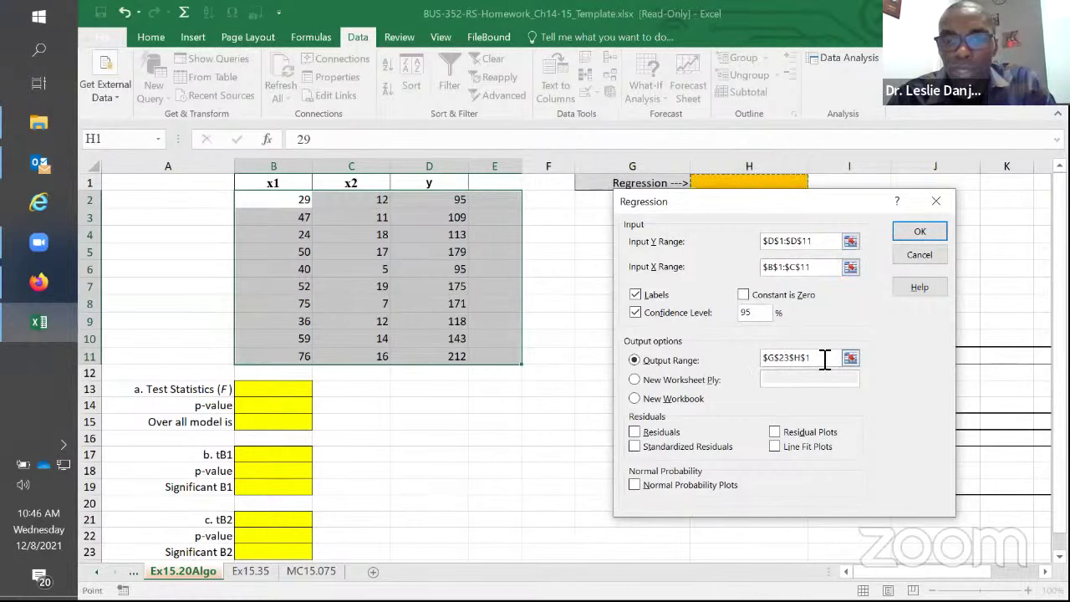
pyautogui.moveTo(767, 357); pyautogui.dragTo(811, 357)
pyautogui.click(764, 184)
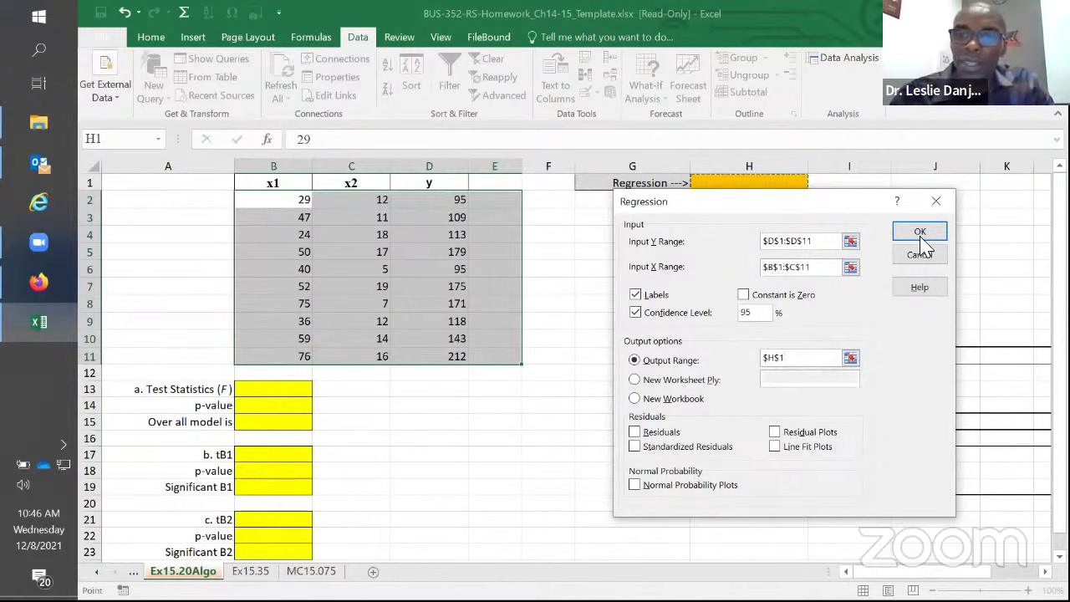
pyautogui.moveTo(762, 206); pyautogui.dragTo(393, 192)
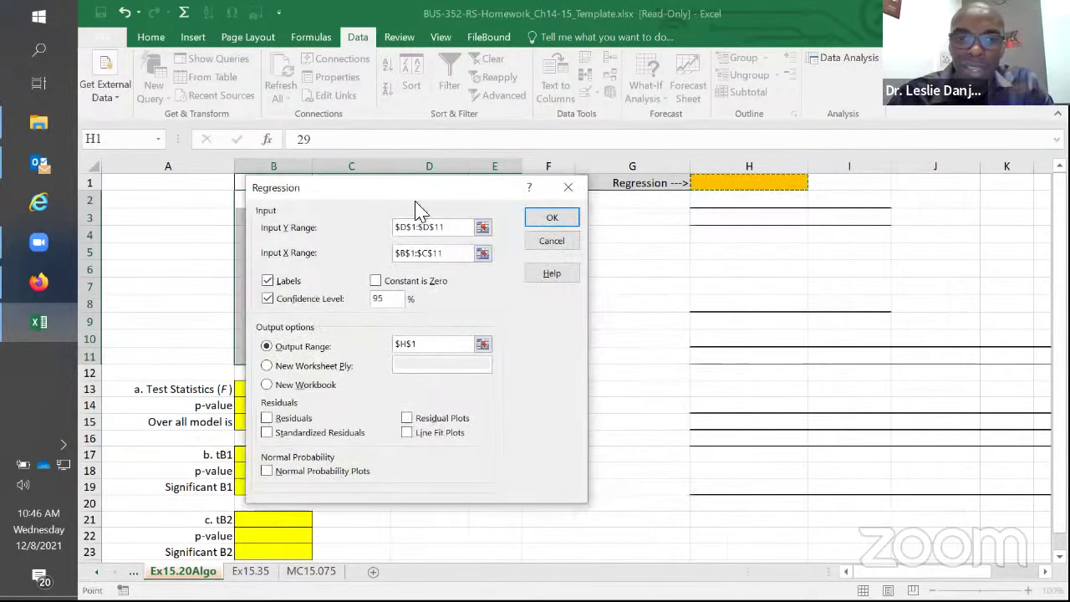
pyautogui.click(553, 219)
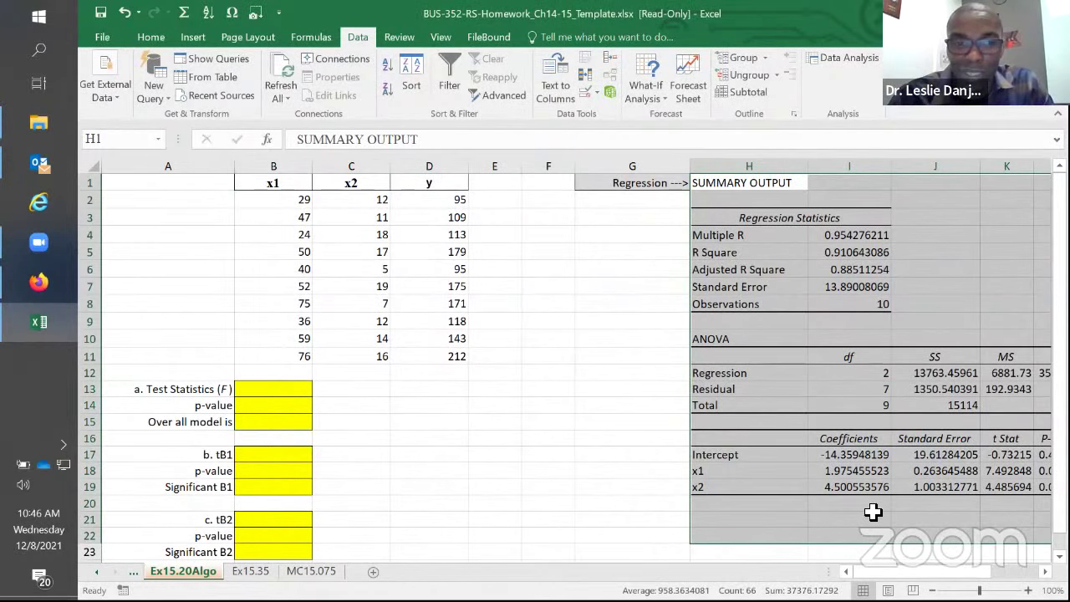
# - Fill in part a's F test statistic in B13 by linking it to the ANOVA table's F value with =L12
pyautogui.click(248, 395)
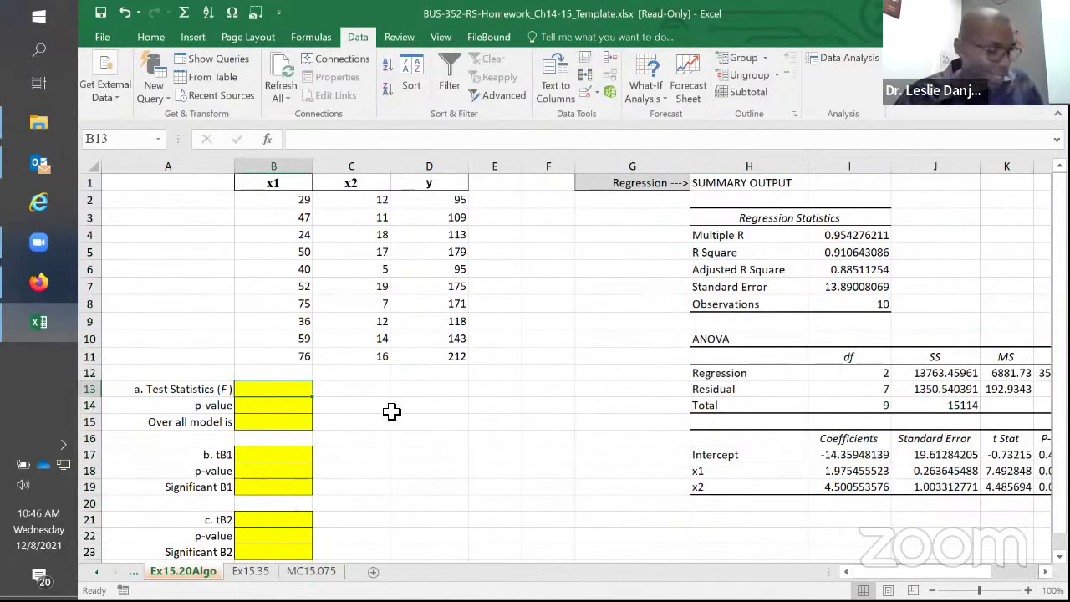
pyautogui.write('=')
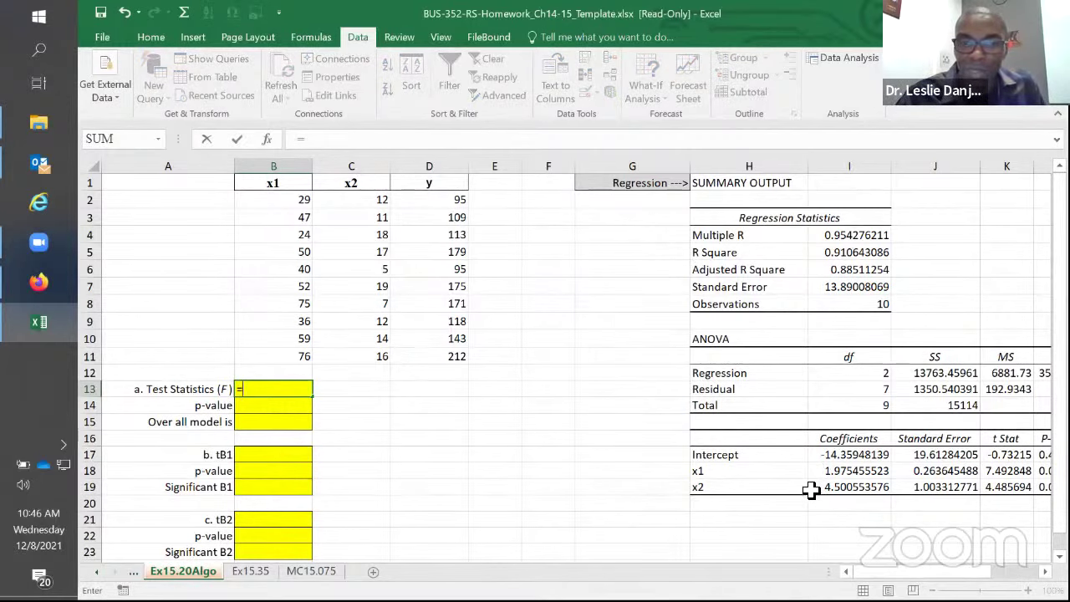
pyautogui.click(1045, 571)
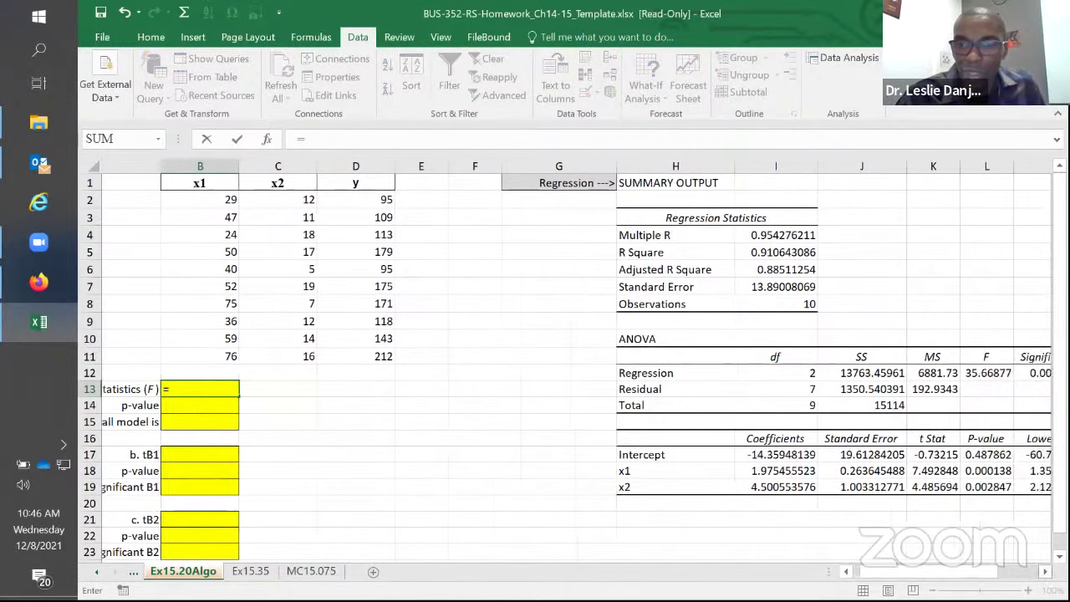
pyautogui.click(934, 374)
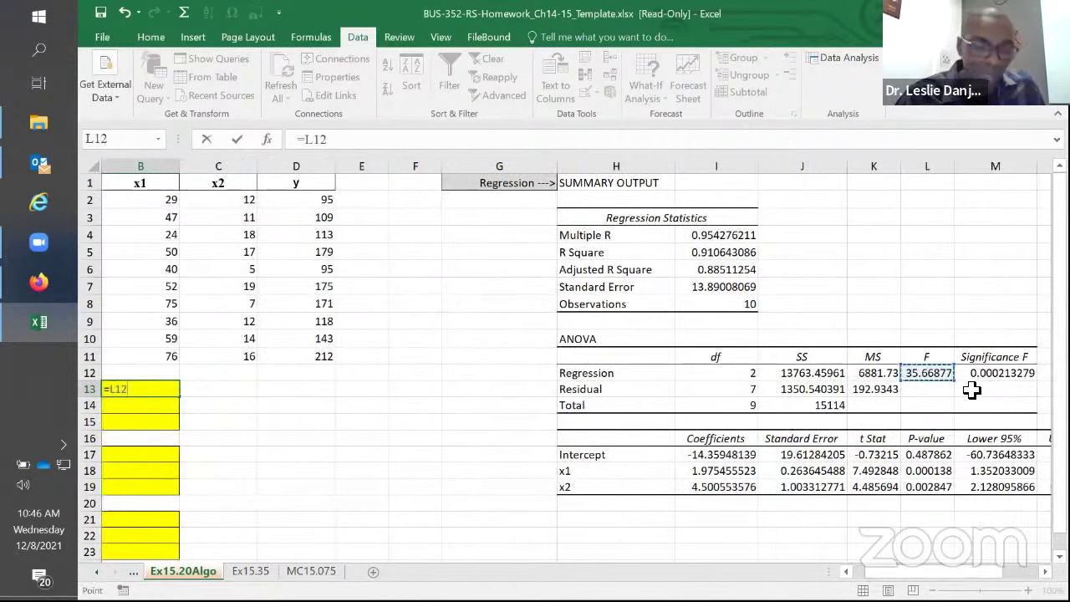
pyautogui.press('Return')
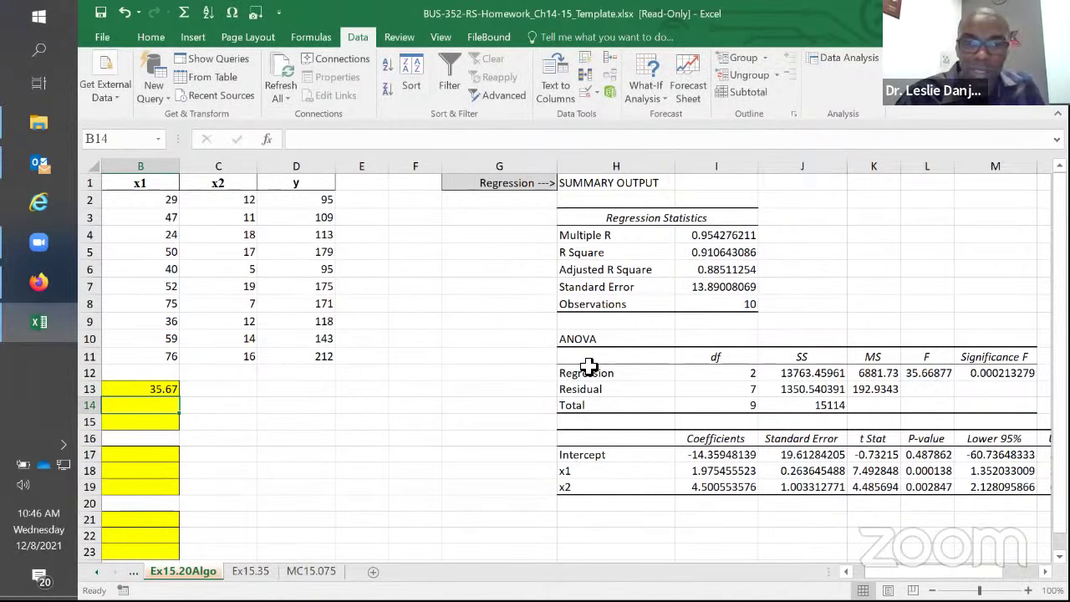
# - Zoom the sheet to 85% and link part a's p-value in B14 to the Significance F value in the ANOVA table
pyautogui.scroll(-1, 588, 368)
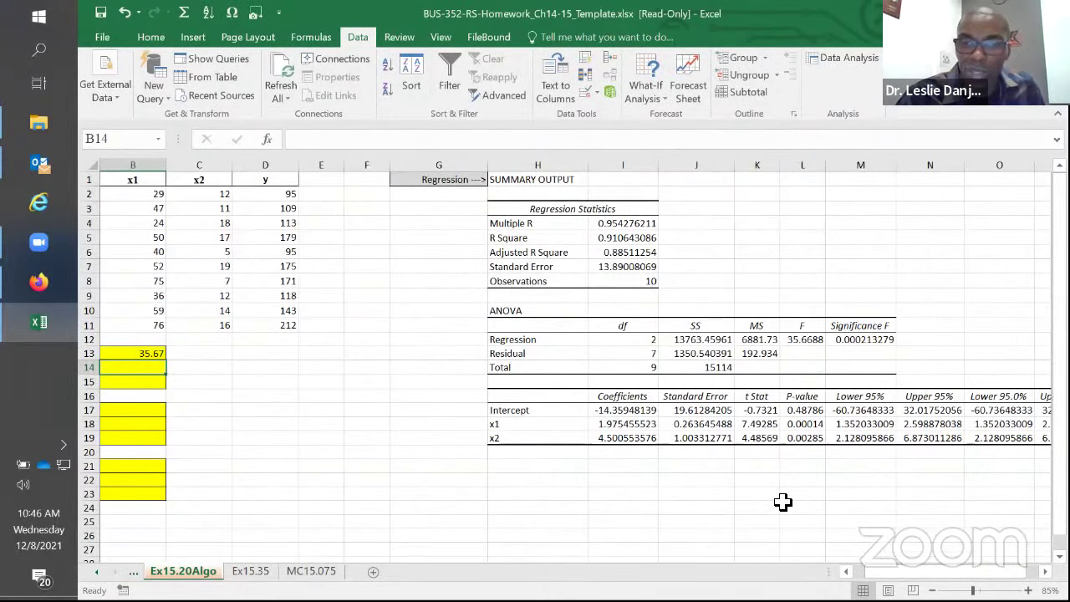
pyautogui.hscroll(-1, 237, 371)
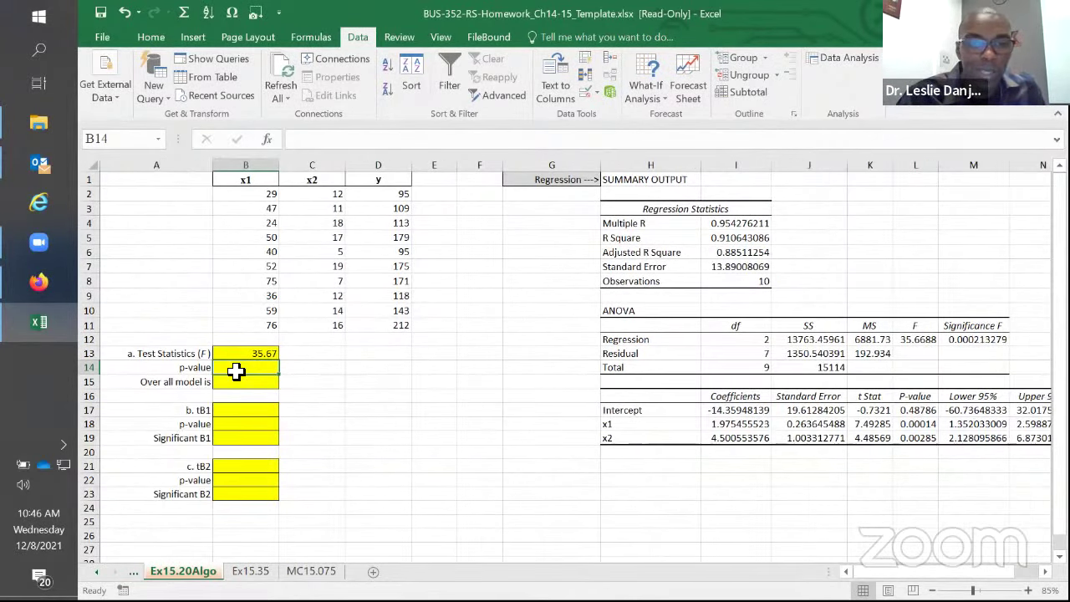
pyautogui.write('=')
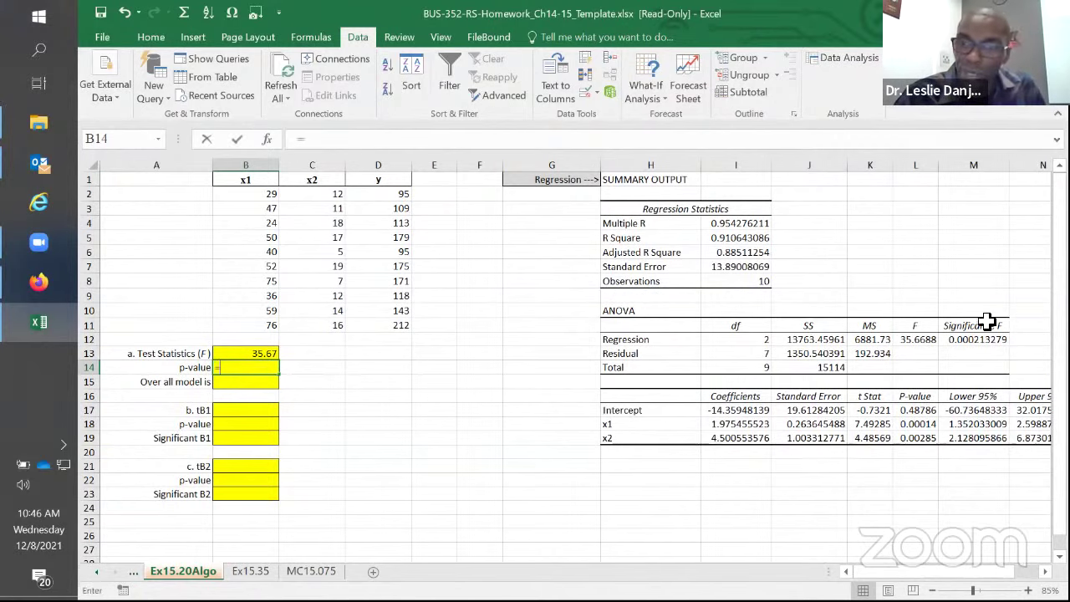
pyautogui.click(976, 339)
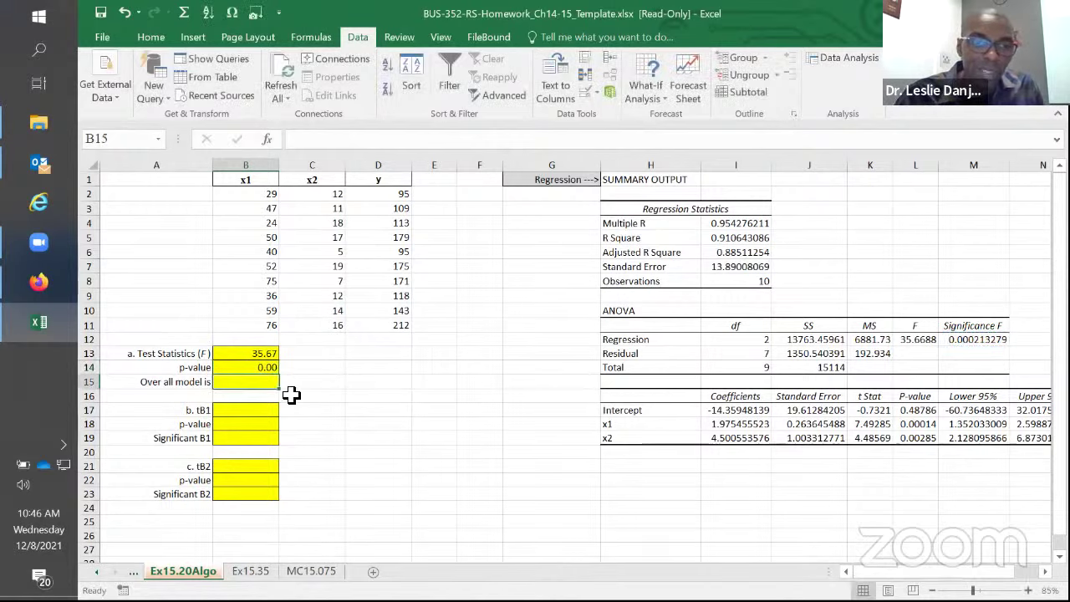
# - Place the workbook beside MindTap, copy the F statistic from B13 into part a's F answer, and check the work
pyautogui.click(249, 411)
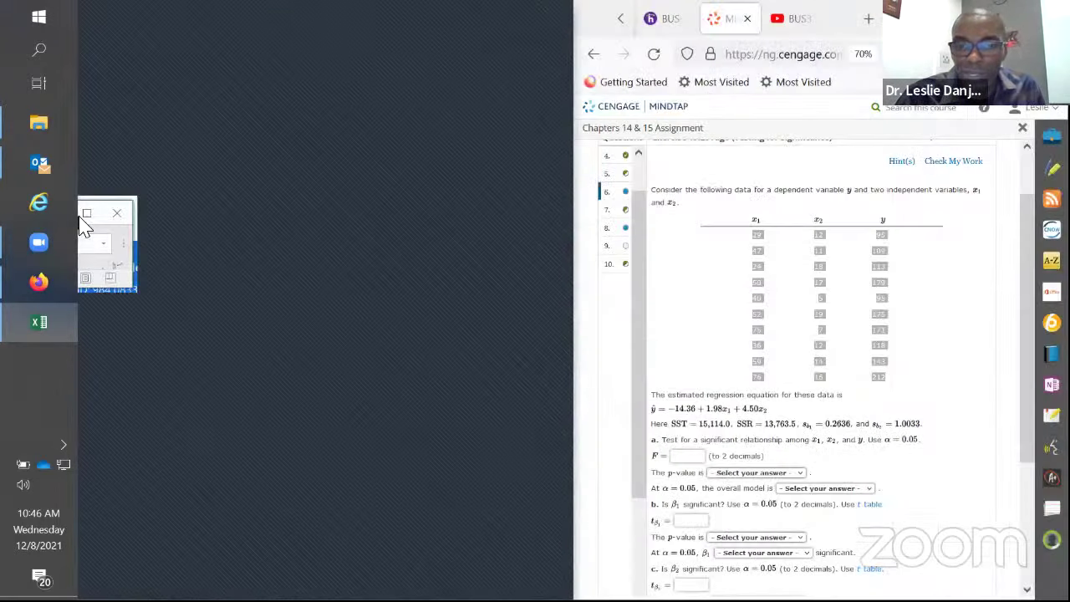
pyautogui.click(83, 215)
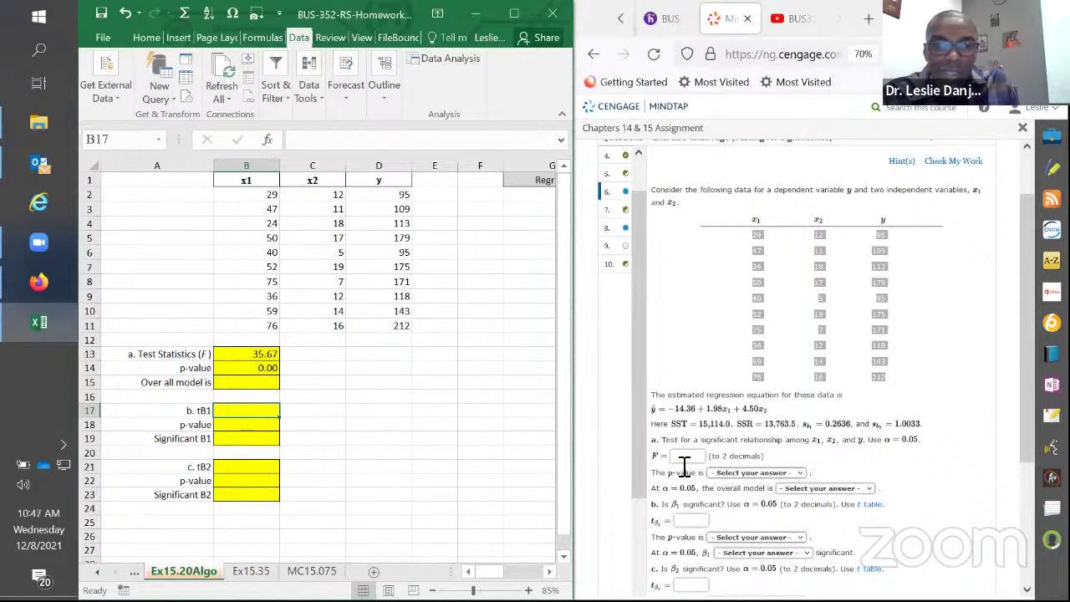
pyautogui.click(249, 353)
pyautogui.hotkey('ctrl', 'c')
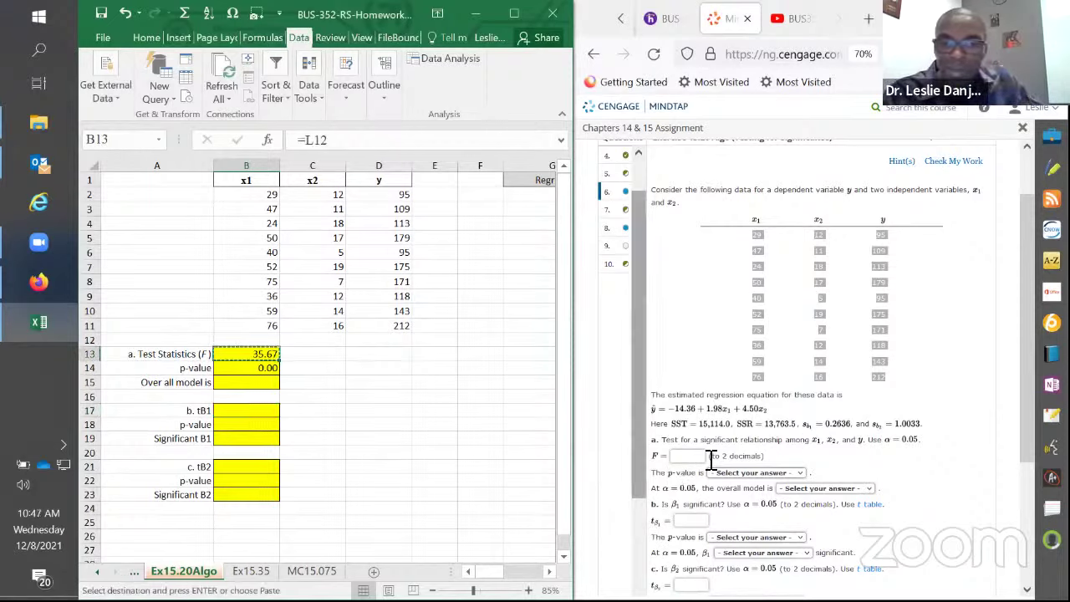
pyautogui.click(699, 456)
pyautogui.hotkey('ctrl', 'v')
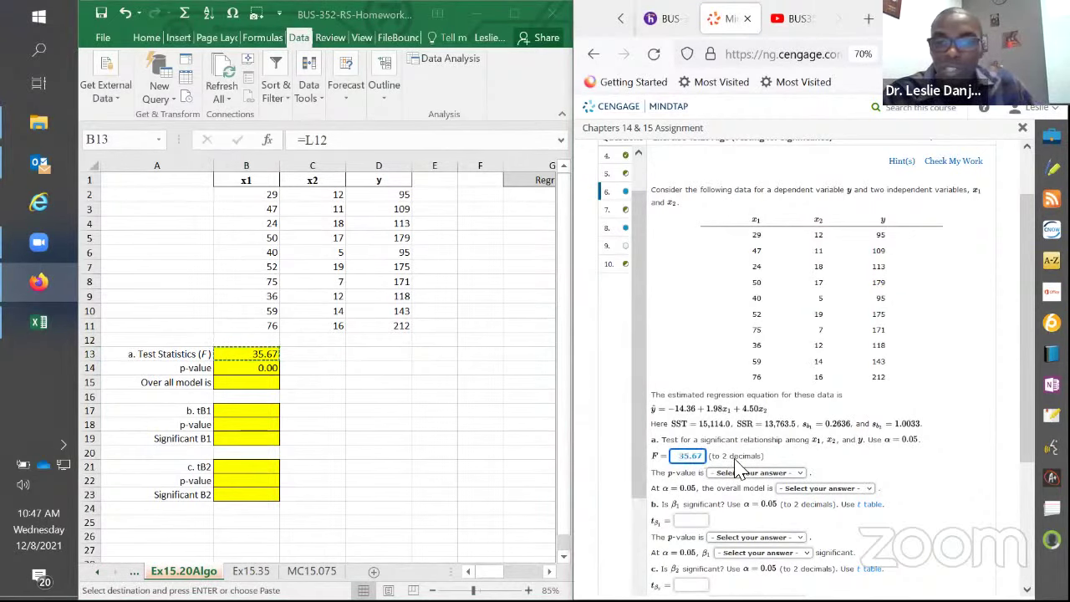
pyautogui.scroll(-3, 836, 460)
pyautogui.click(947, 468)
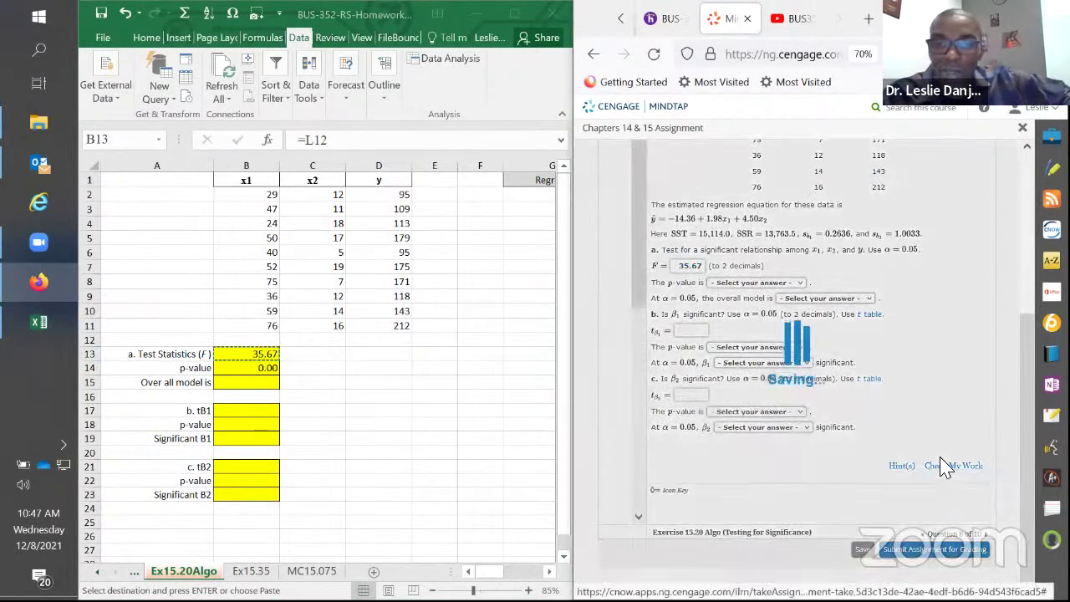
pyautogui.scroll(-5, 926, 452)
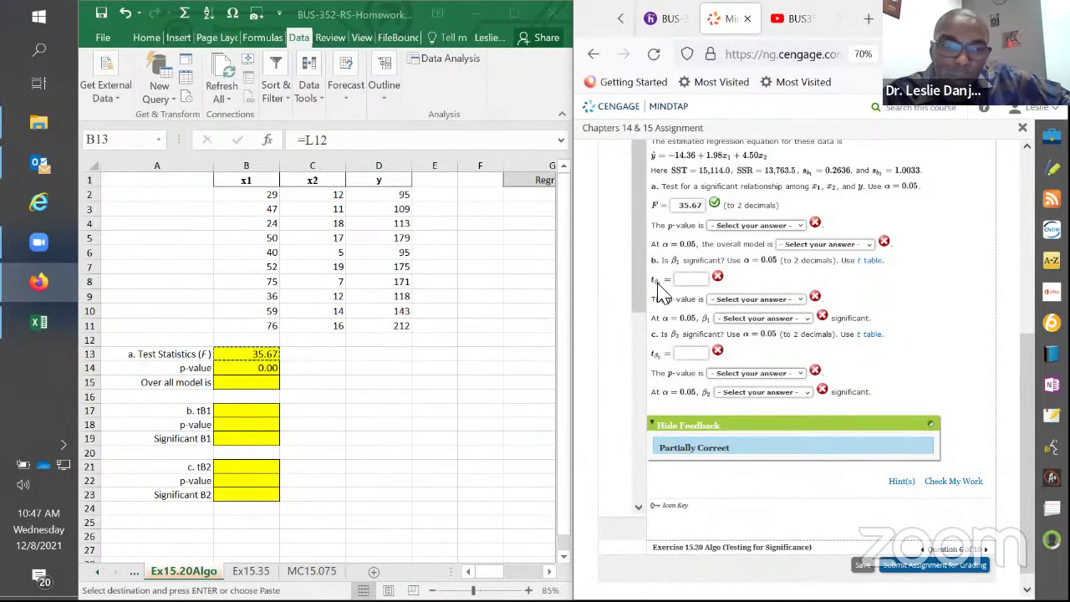
# - Maximize the workbook and fill in part b's tB1 in B17 with =K18, the t Stat of x1
pyautogui.click(256, 416)
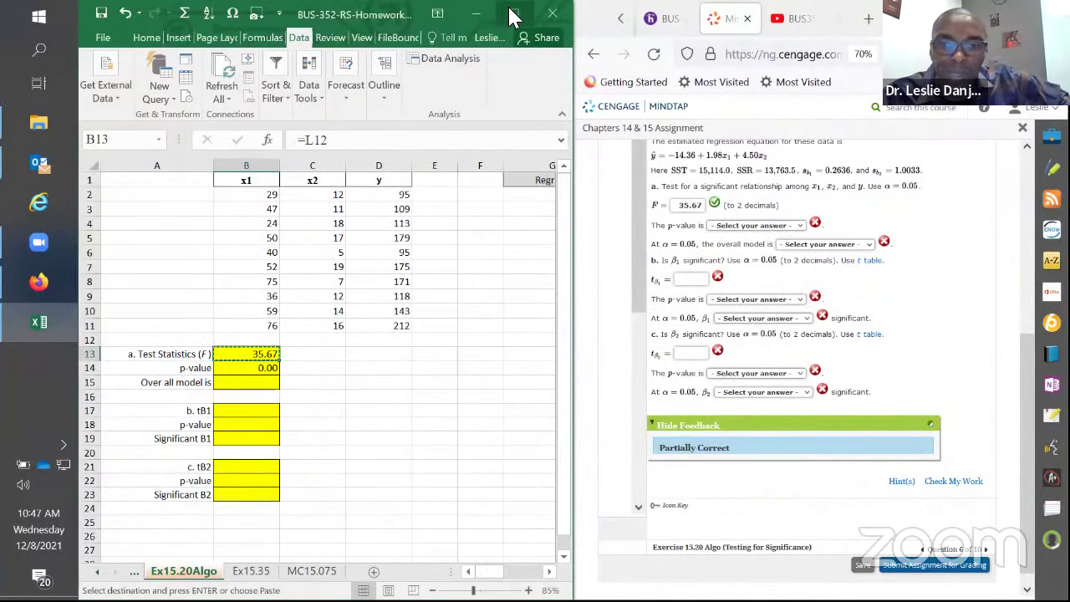
pyautogui.press('super+Up')
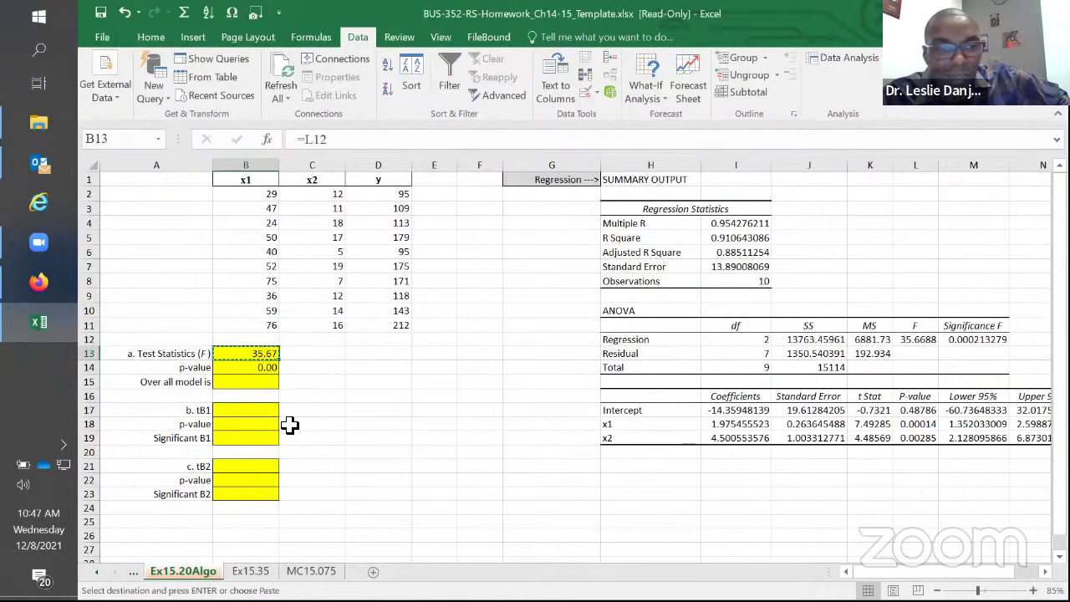
pyautogui.click(264, 413)
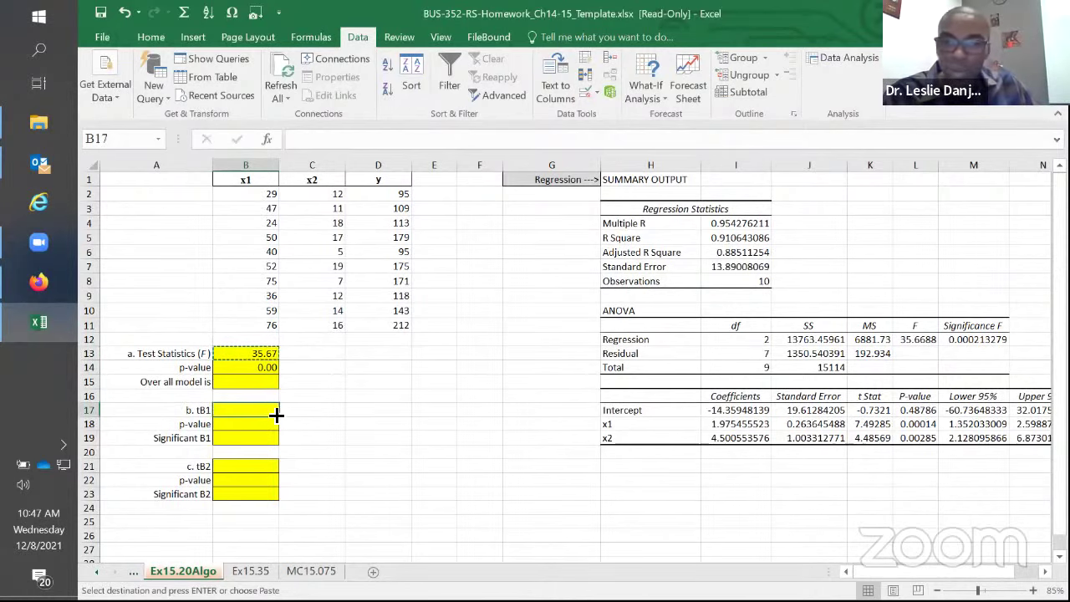
pyautogui.write('=')
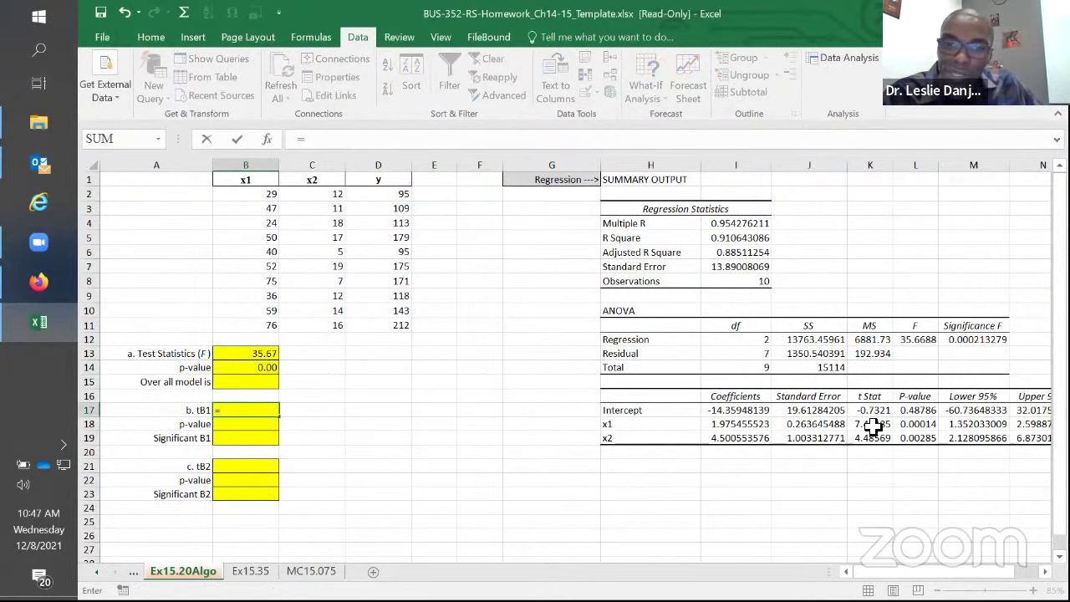
pyautogui.click(873, 424)
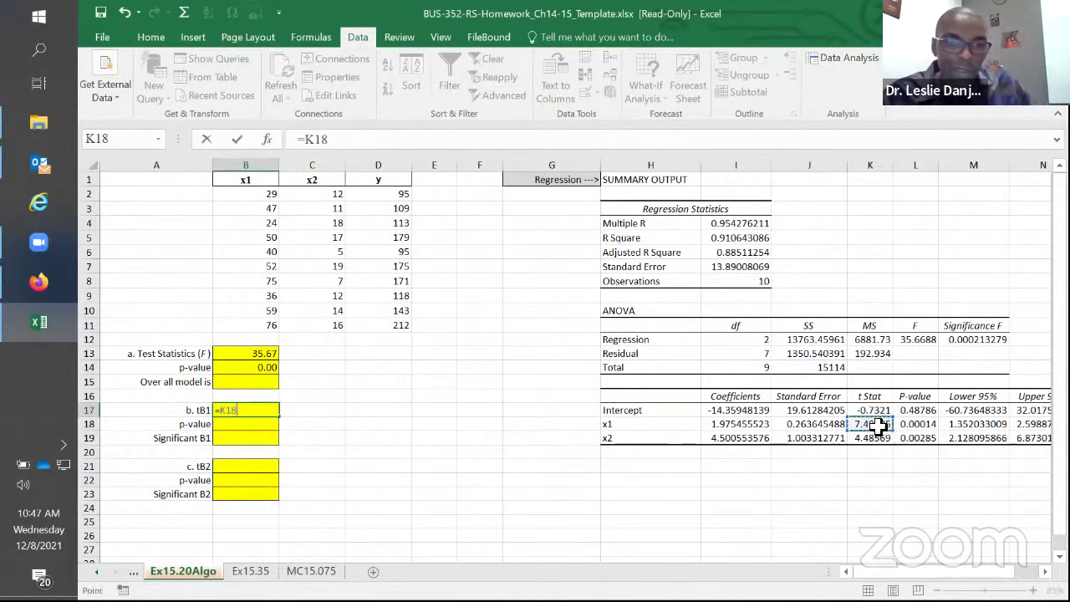
pyautogui.press('Return')
# - Copy the tB1 value from B17 into part b's t answer for β1 in MindTap and check the work
pyautogui.click(275, 410)
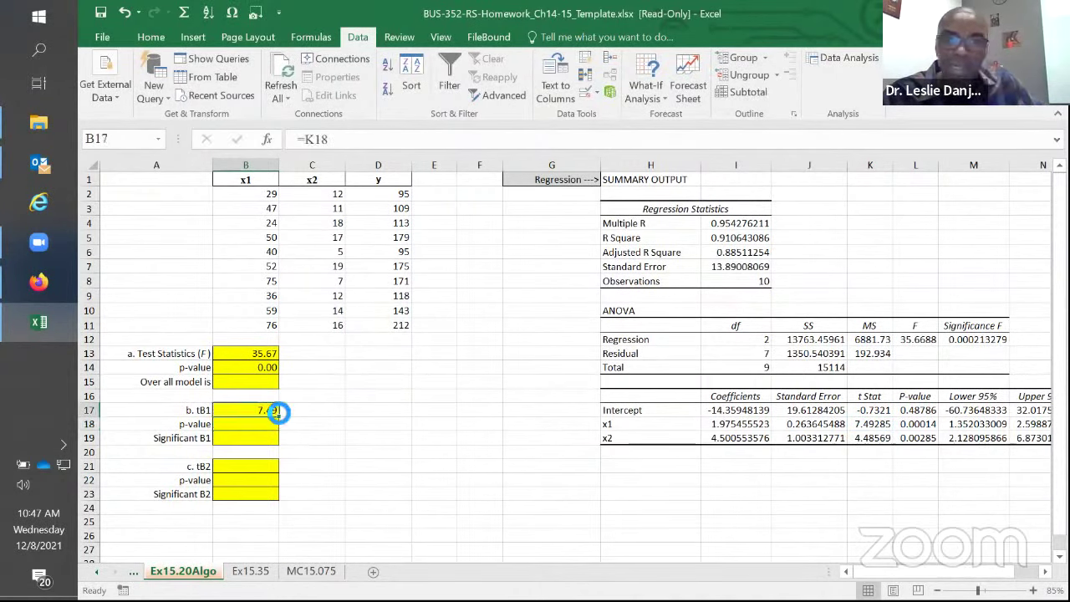
pyautogui.hotkey('ctrl', 'c')
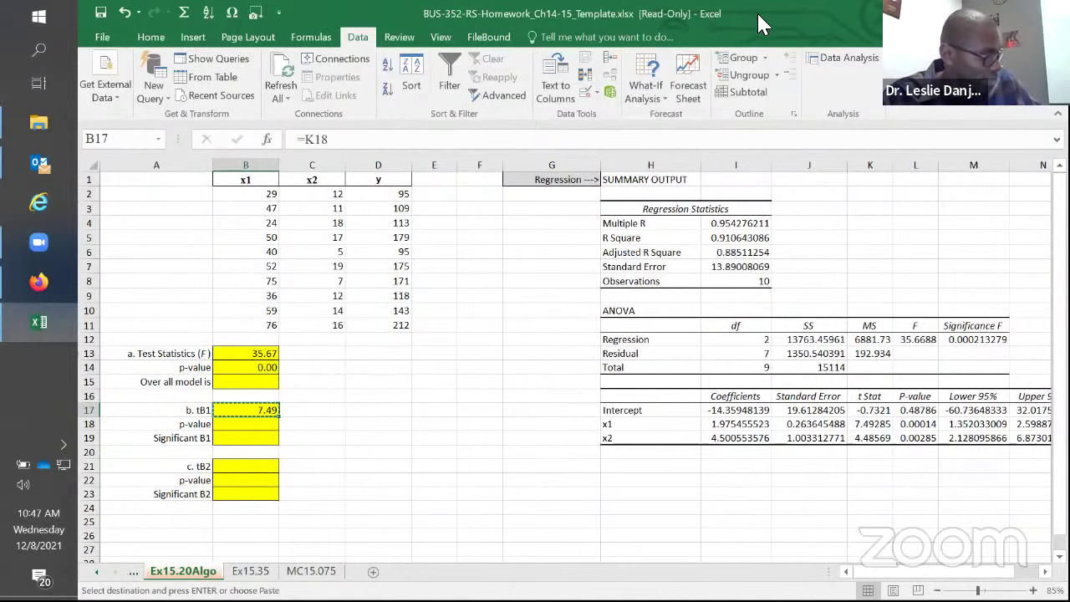
pyautogui.hotkey('alt', 'Tab')
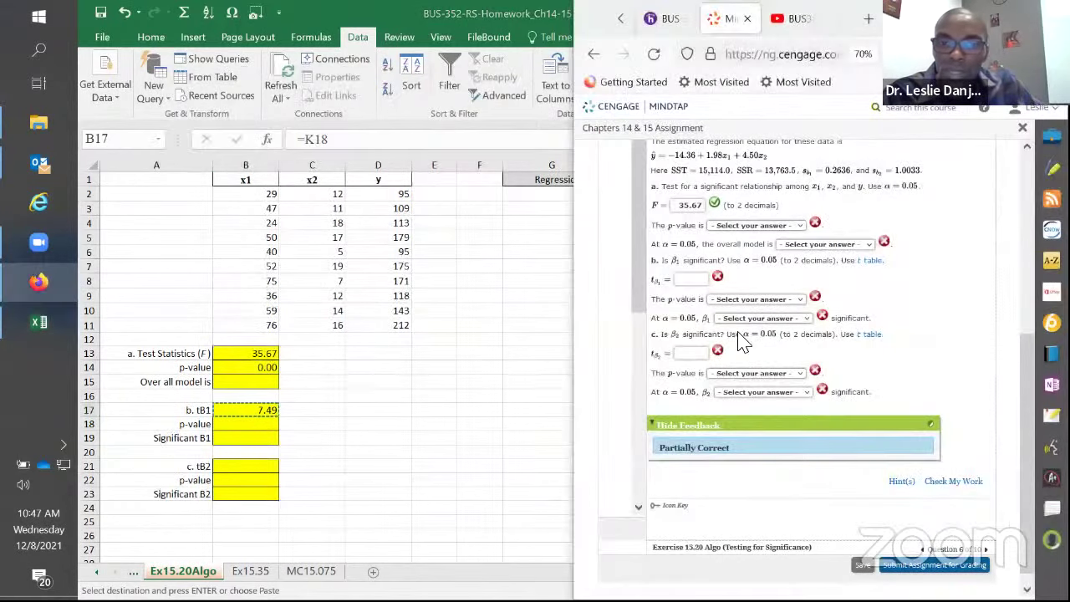
pyautogui.click(691, 282)
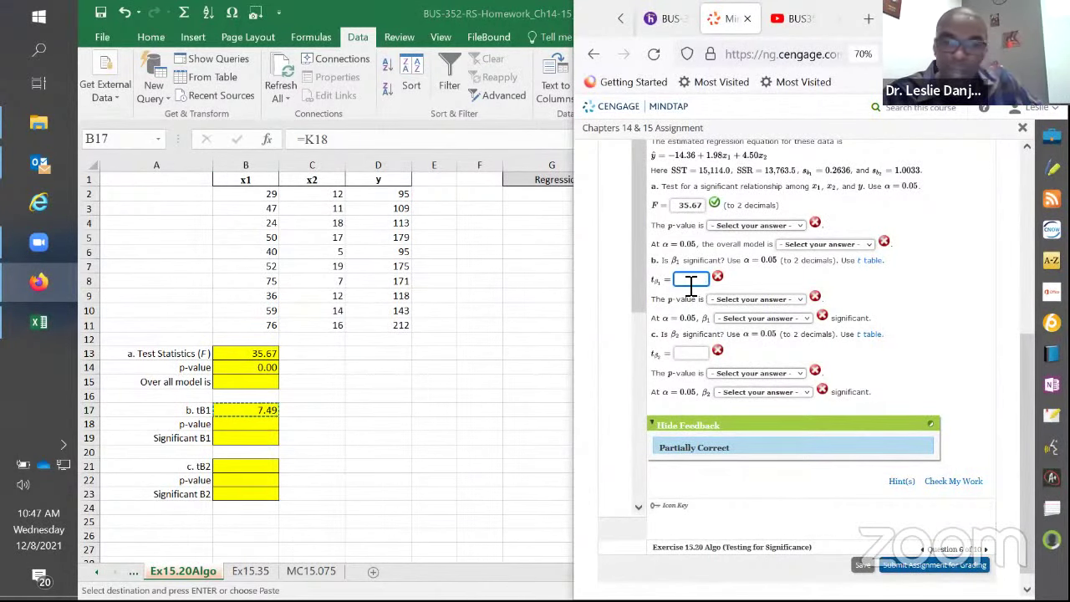
pyautogui.click(966, 483)
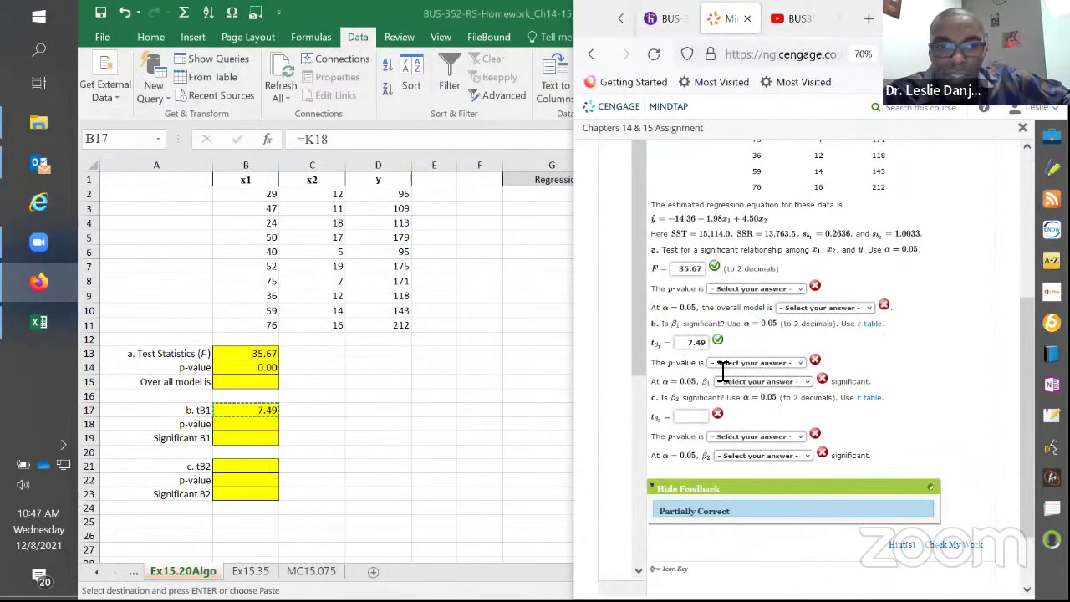
# - Back in Excel, fill in part c's tB2 in B21 with =K19, the t Stat of x2
pyautogui.click(312, 432)
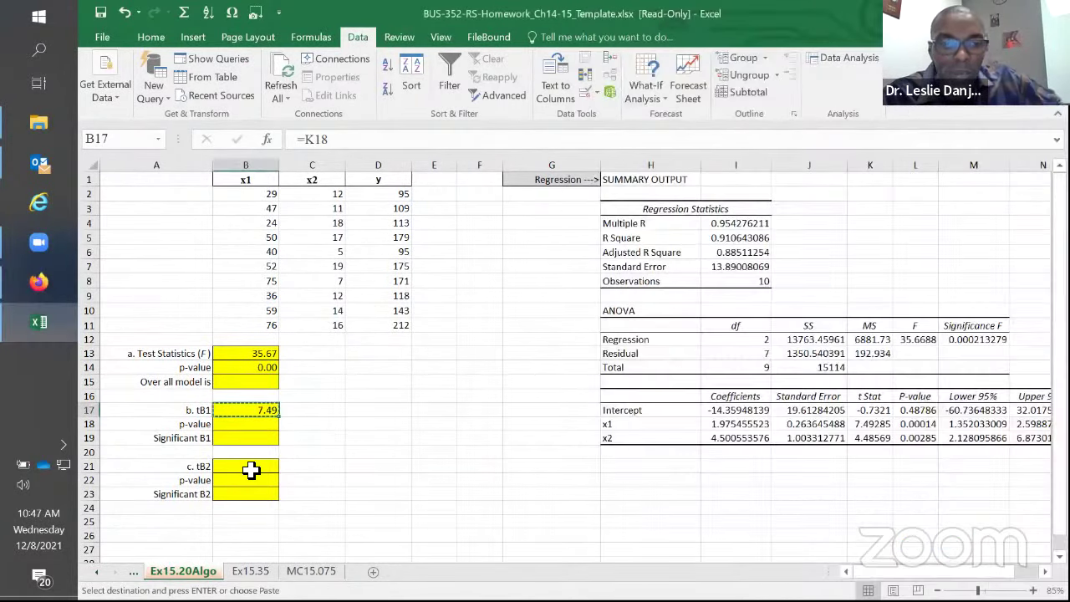
pyautogui.click(253, 471)
pyautogui.write('=')
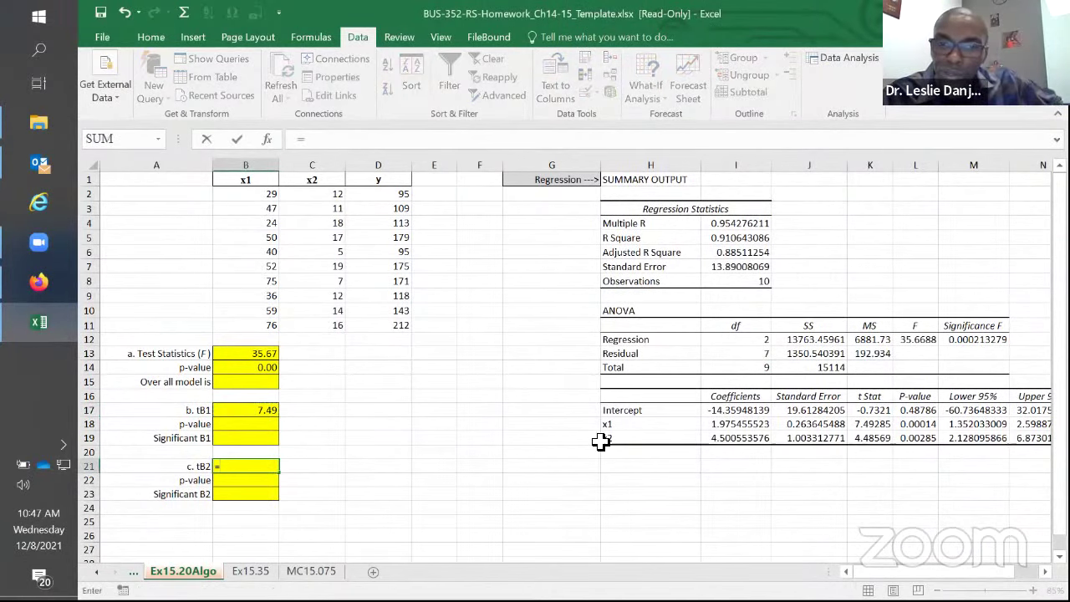
pyautogui.click(869, 438)
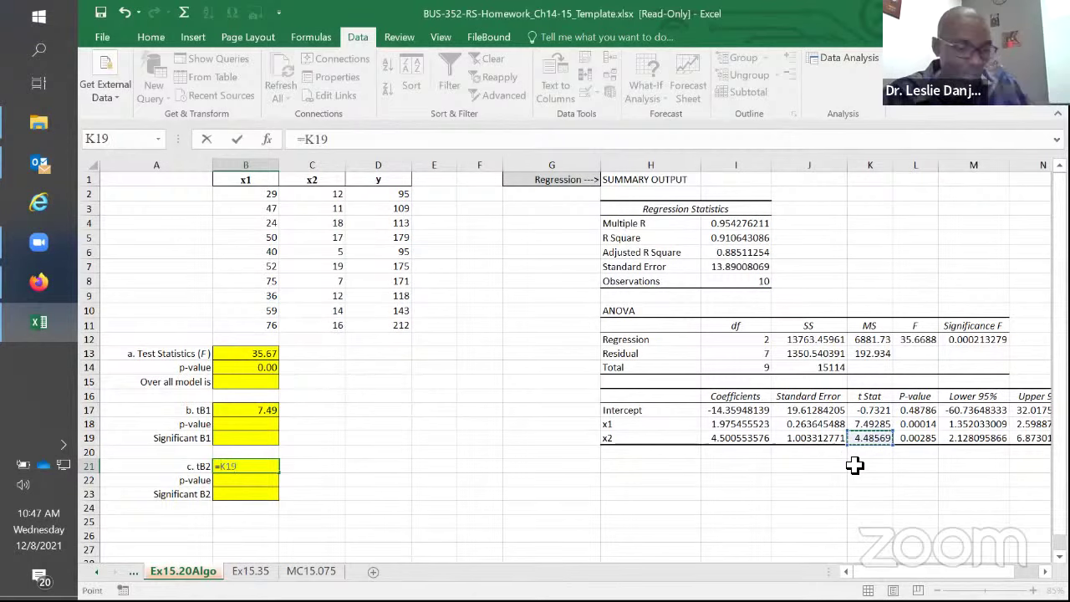
pyautogui.press('Return')
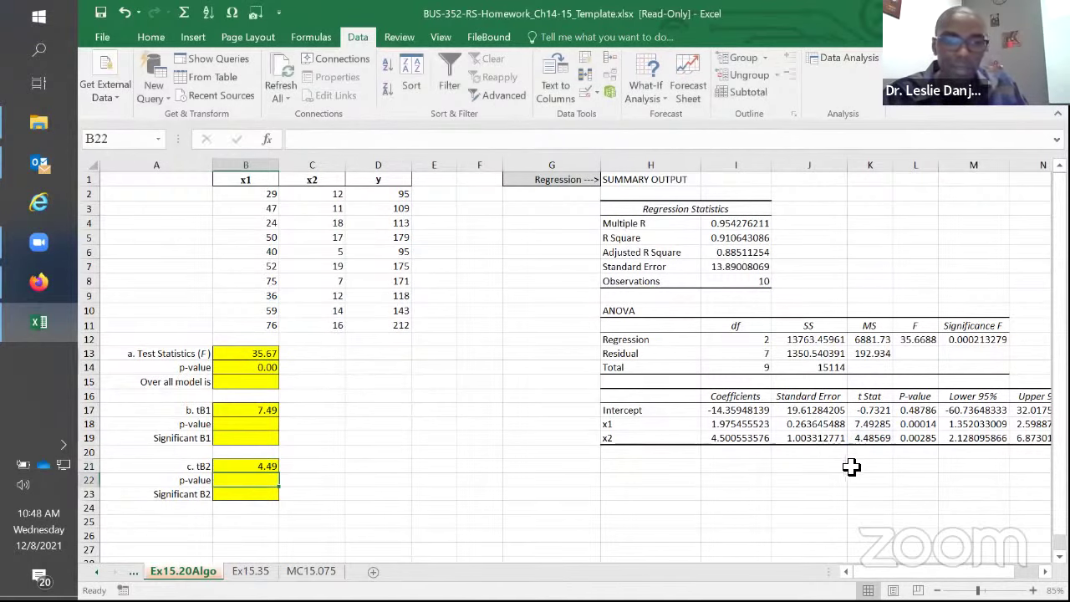
# - Copy the tB2 value from B21 into part c's t answer for β2 in MindTap and check the work
pyautogui.click(249, 465)
pyautogui.hotkey('ctrl', 'c')
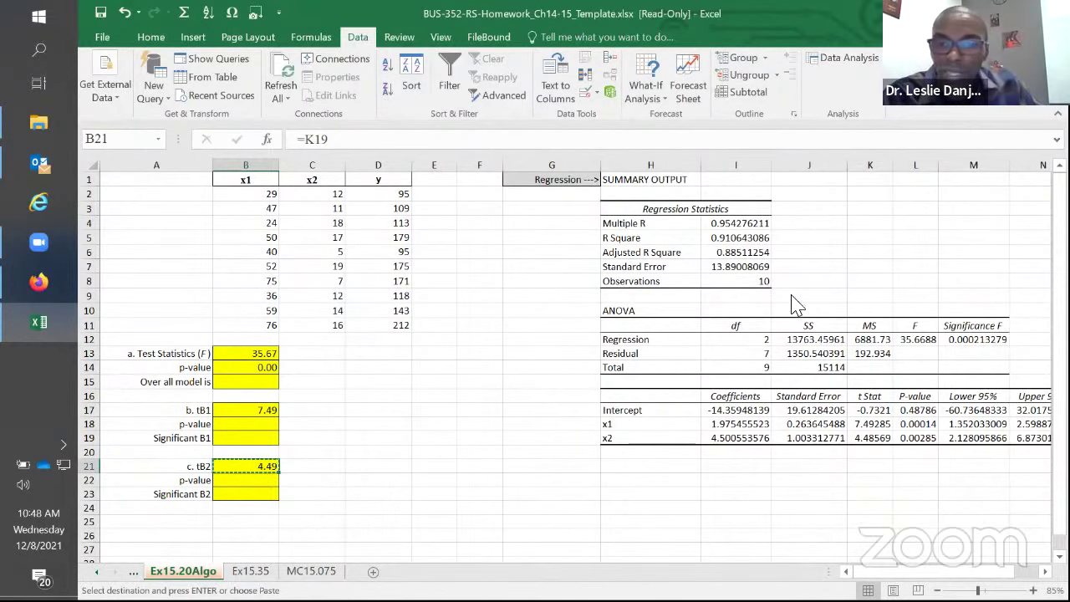
pyautogui.hotkey('alt', 'Tab')
pyautogui.click(692, 416)
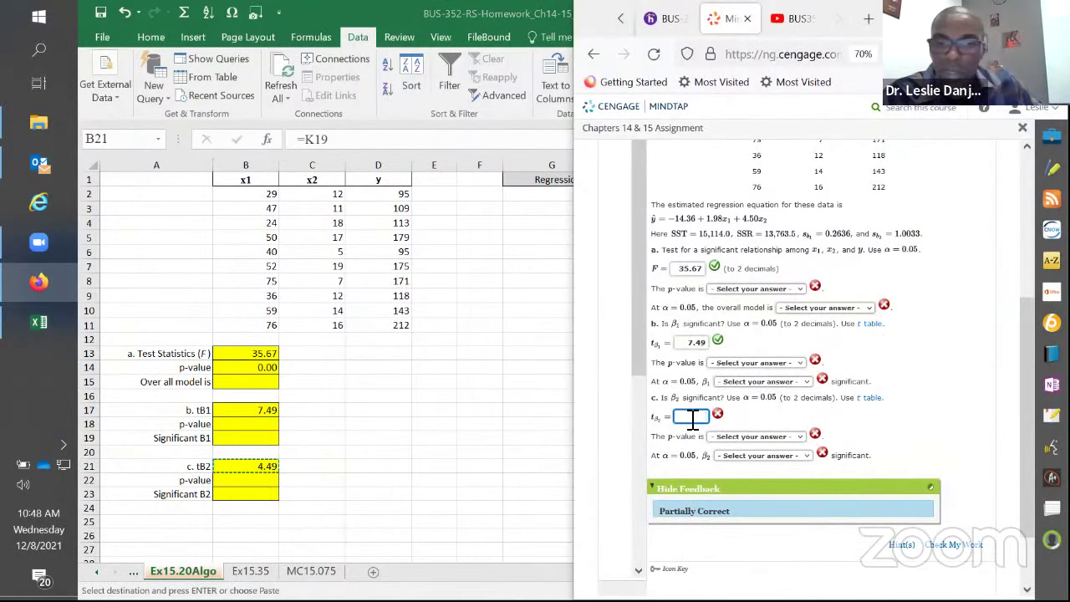
pyautogui.click(954, 546)
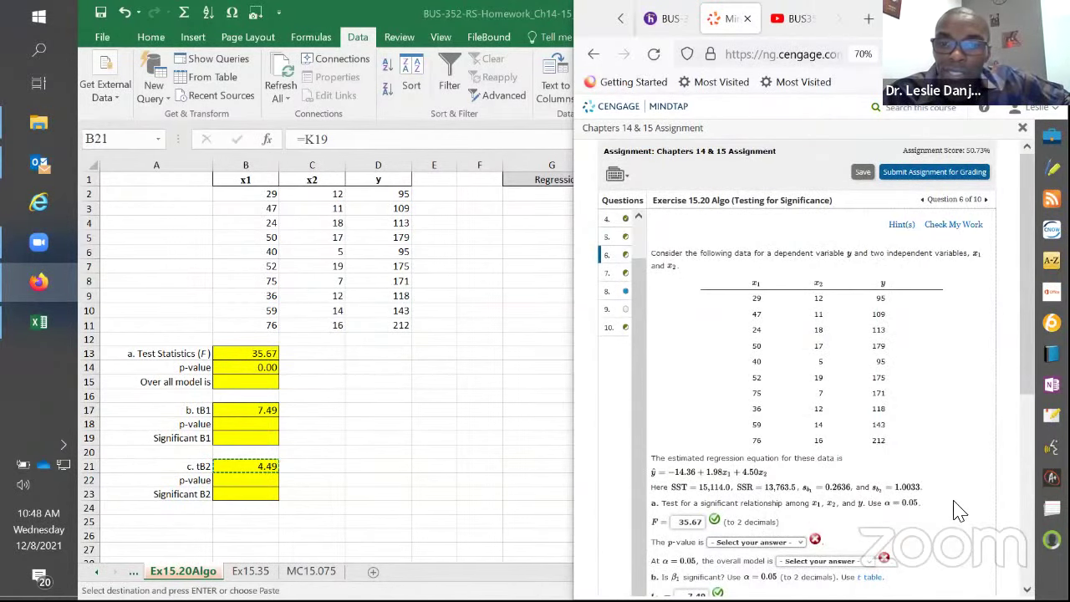
pyautogui.scroll(-4, 958, 511)
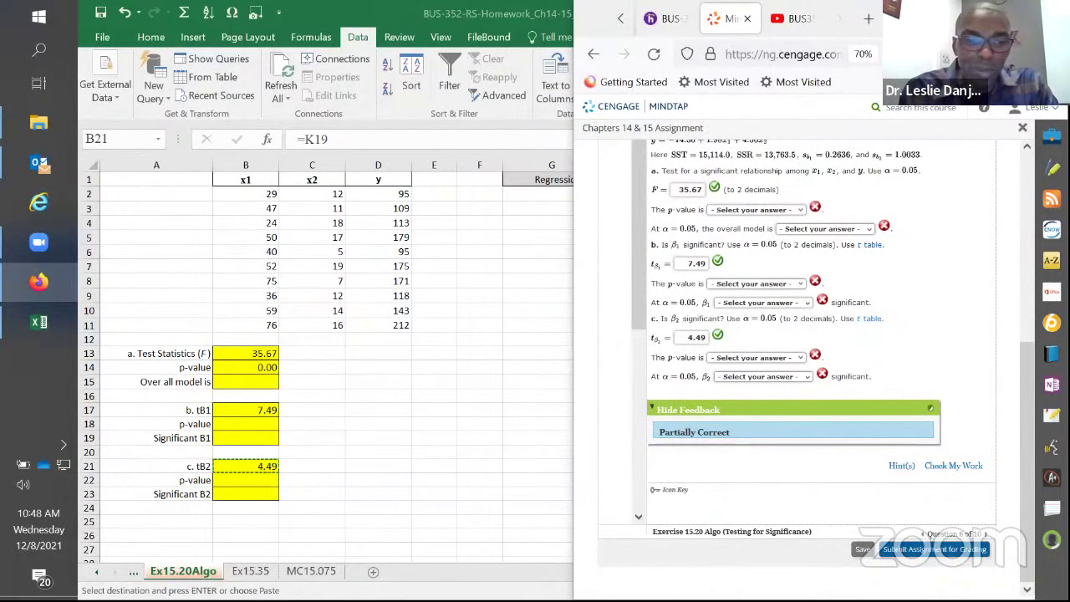
# - Switch back to Excel and bring up the repair time data on the Ex15.35 worksheet
pyautogui.hotkey('alt', 'Tab')
pyautogui.click(250, 571)
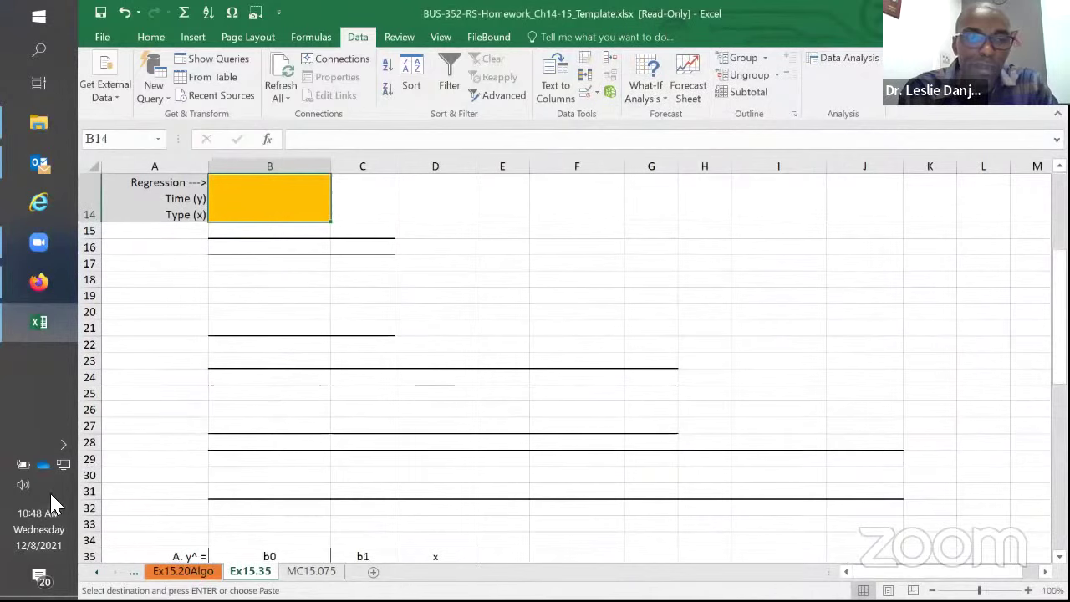
pyautogui.scroll(3, 137, 435)
pyautogui.scroll(2, 137, 436)
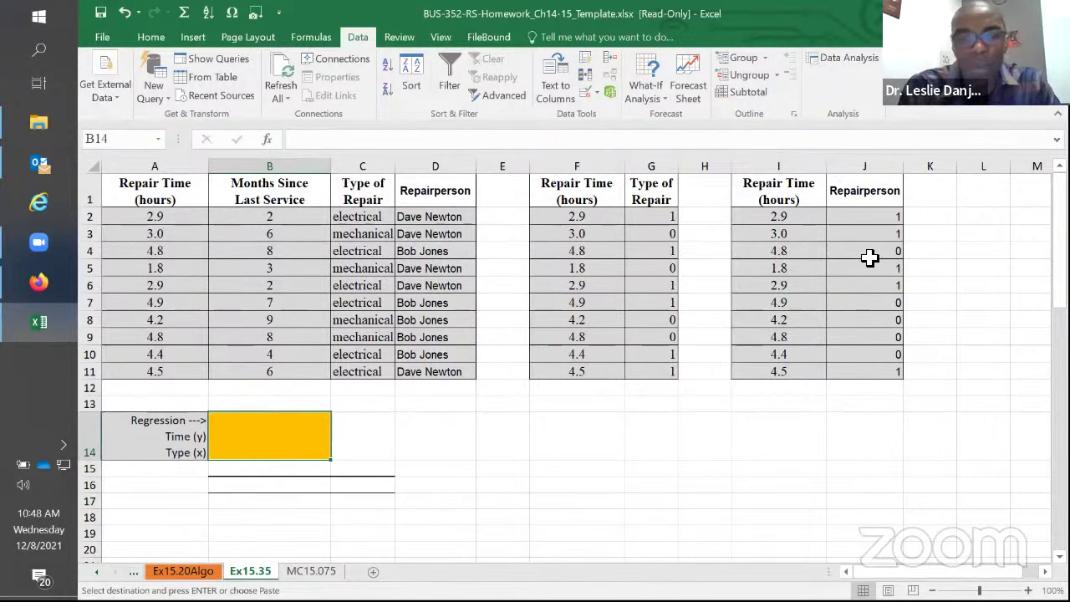
# - Set up a Regression analysis with repair time F1:F11 as the Y range and type of repair G1:G11 as the X range
pyautogui.scroll(-7, 376, 430)
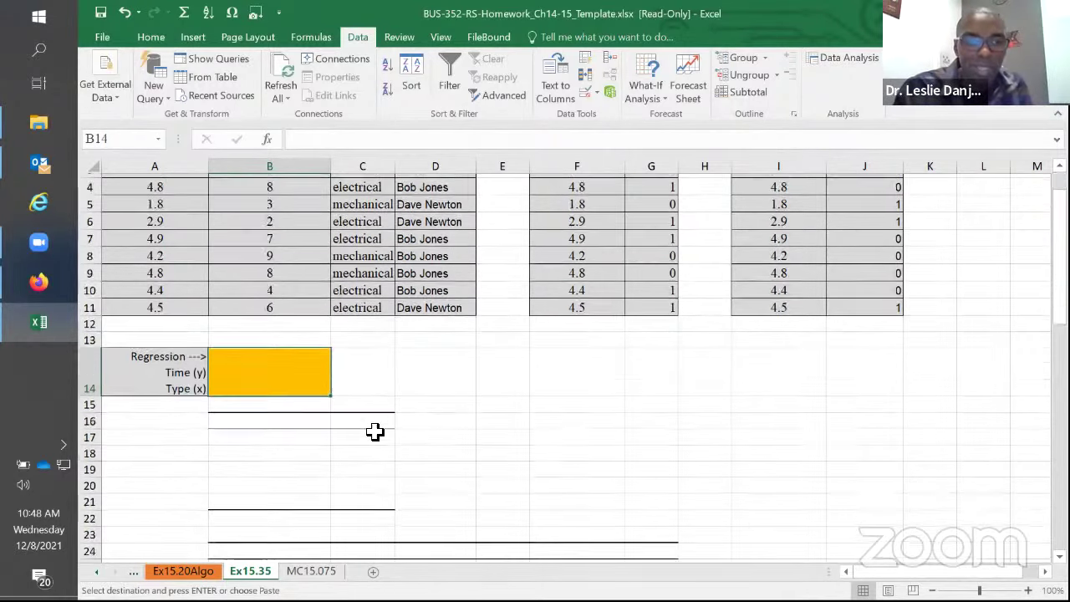
pyautogui.scroll(-3, 376, 436)
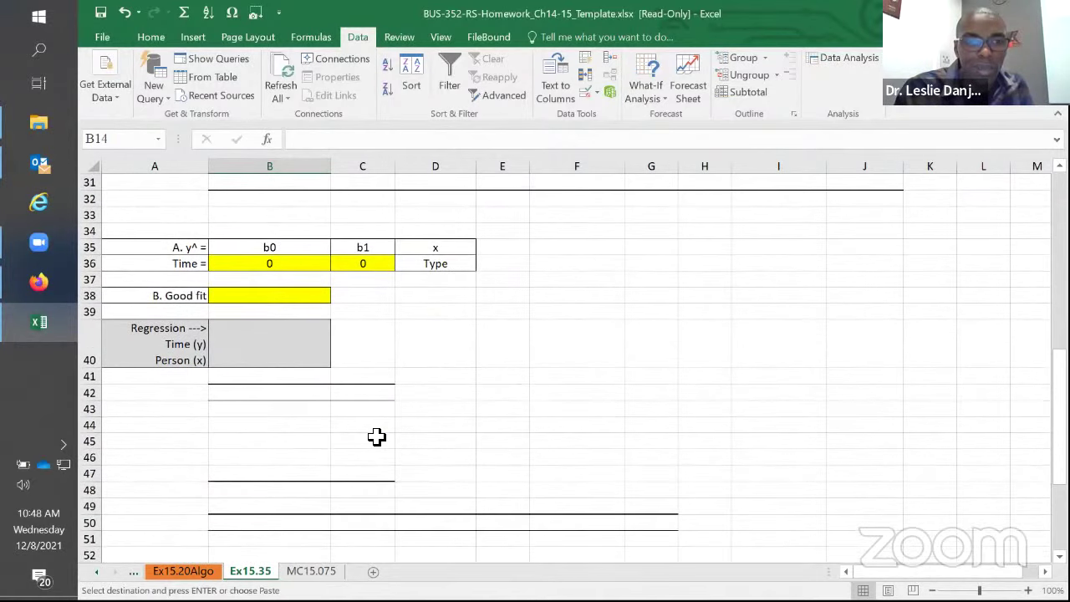
pyautogui.scroll(1, 370, 433)
pyautogui.scroll(9, 323, 435)
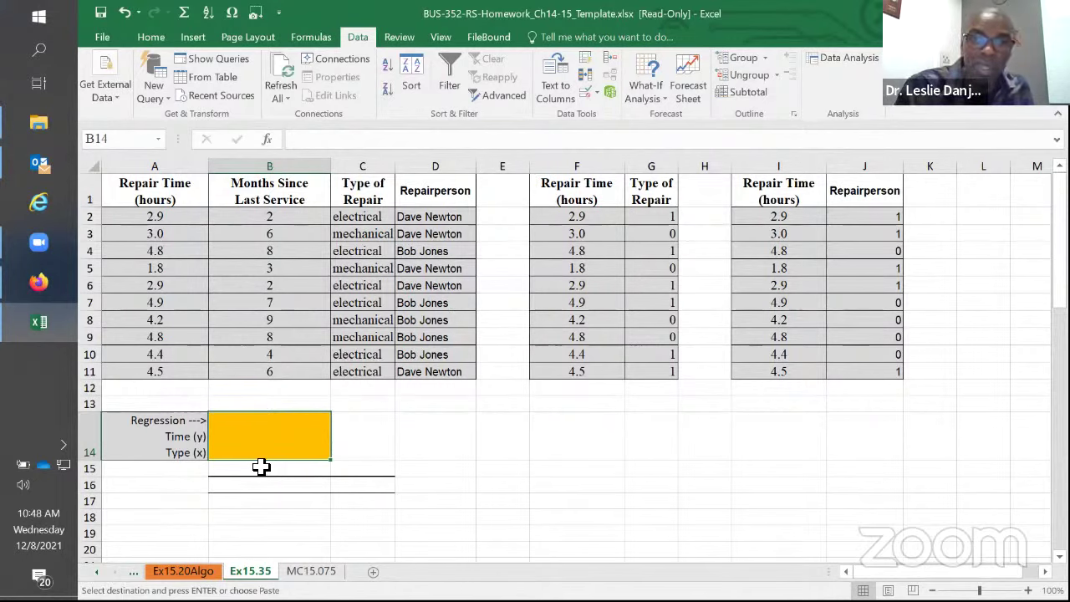
pyautogui.click(844, 58)
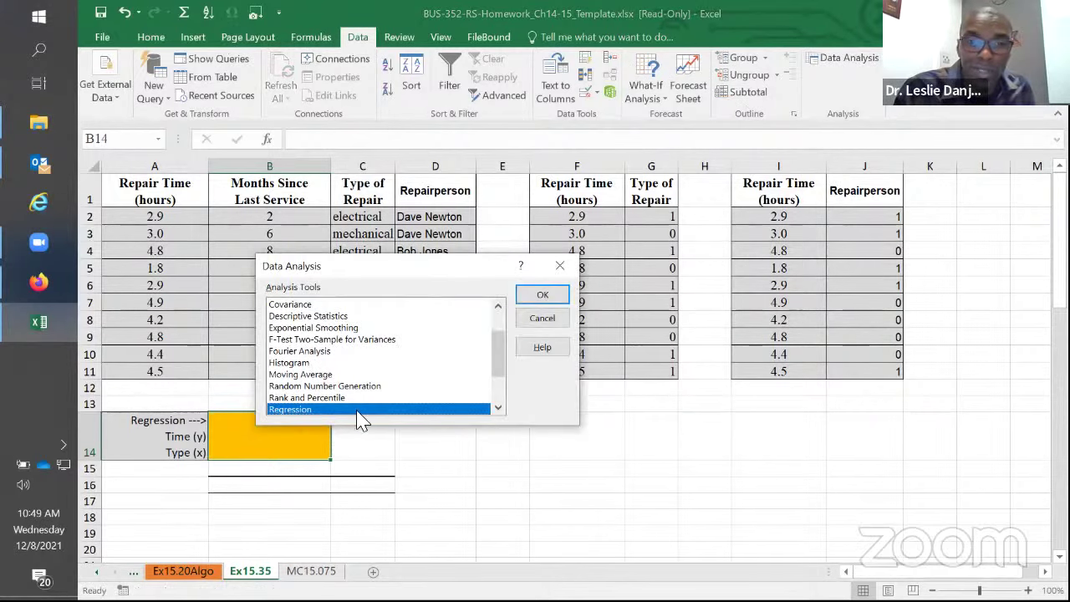
pyautogui.click(539, 294)
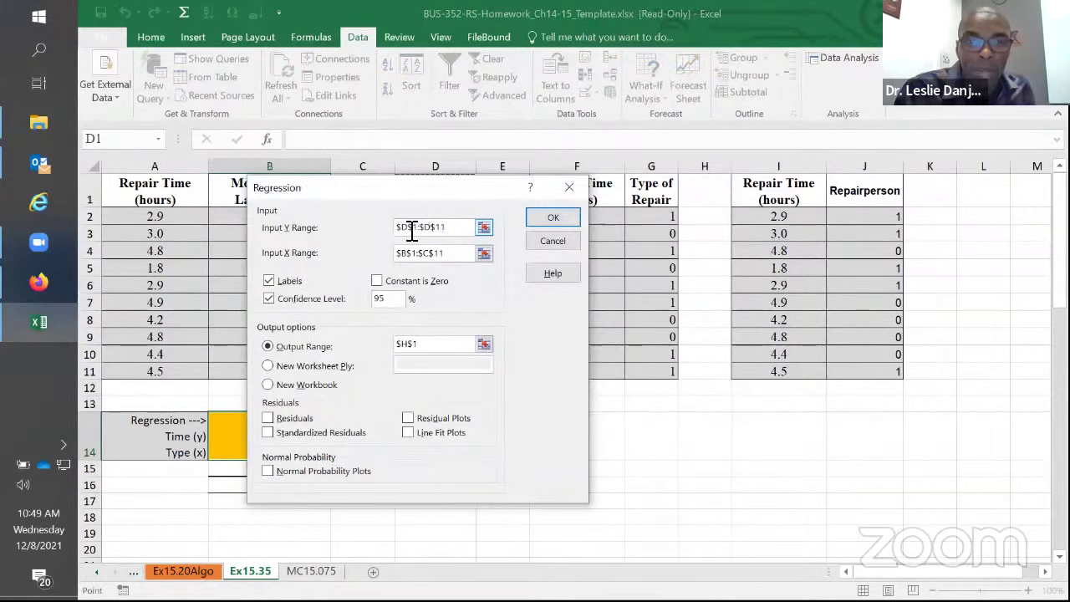
pyautogui.moveTo(393, 189); pyautogui.dragTo(261, 201)
pyautogui.moveTo(576, 187); pyautogui.dragTo(580, 373)
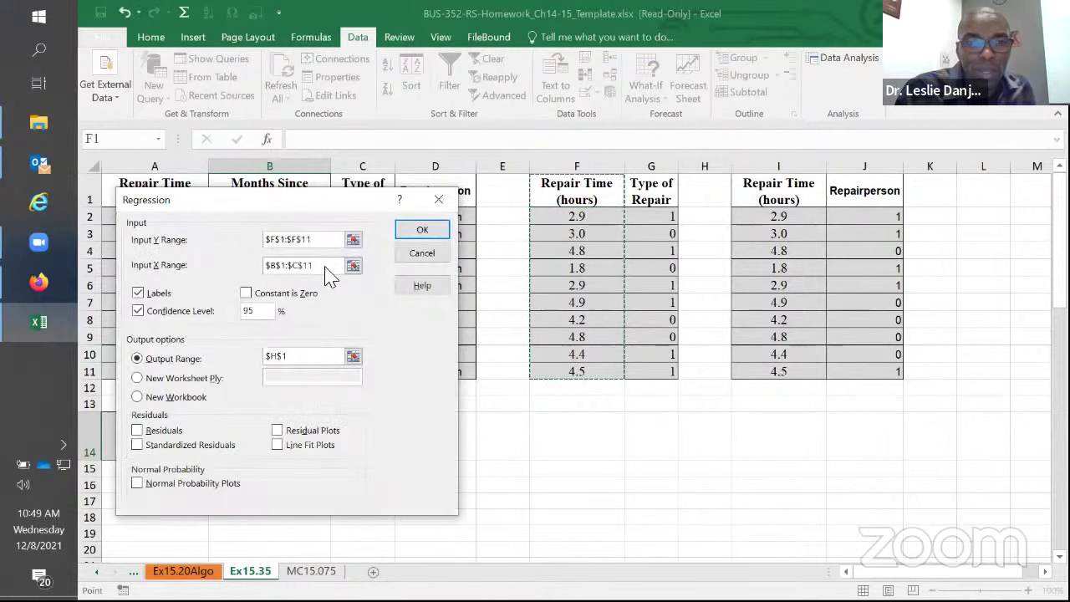
pyautogui.press('Tab')
pyautogui.moveTo(648, 199); pyautogui.dragTo(635, 371)
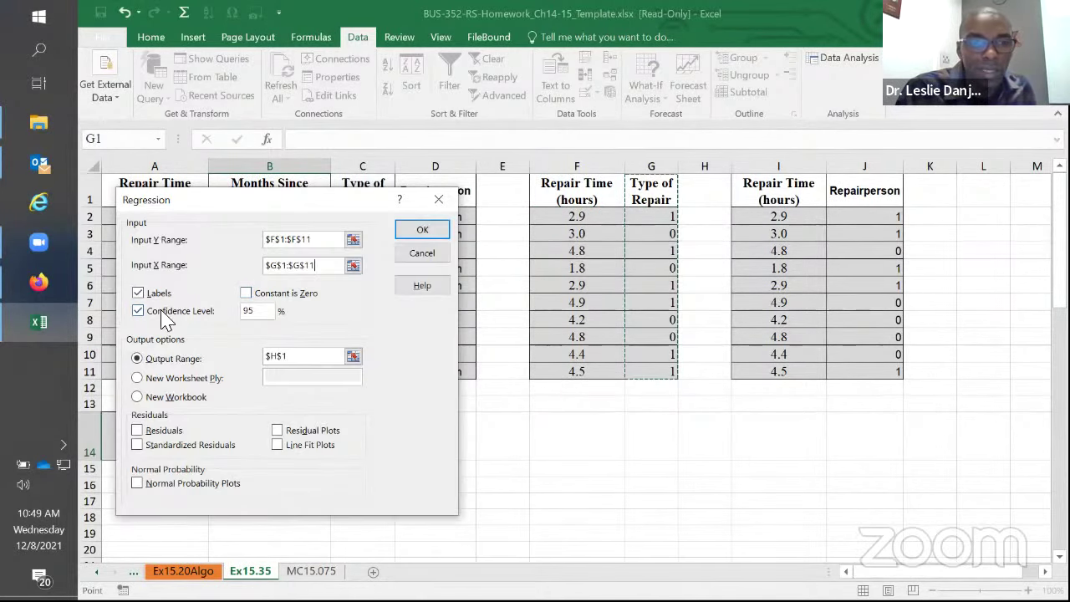
# - Set the regression's output range to B14 and run the analysis
pyautogui.moveTo(259, 356); pyautogui.dragTo(293, 358)
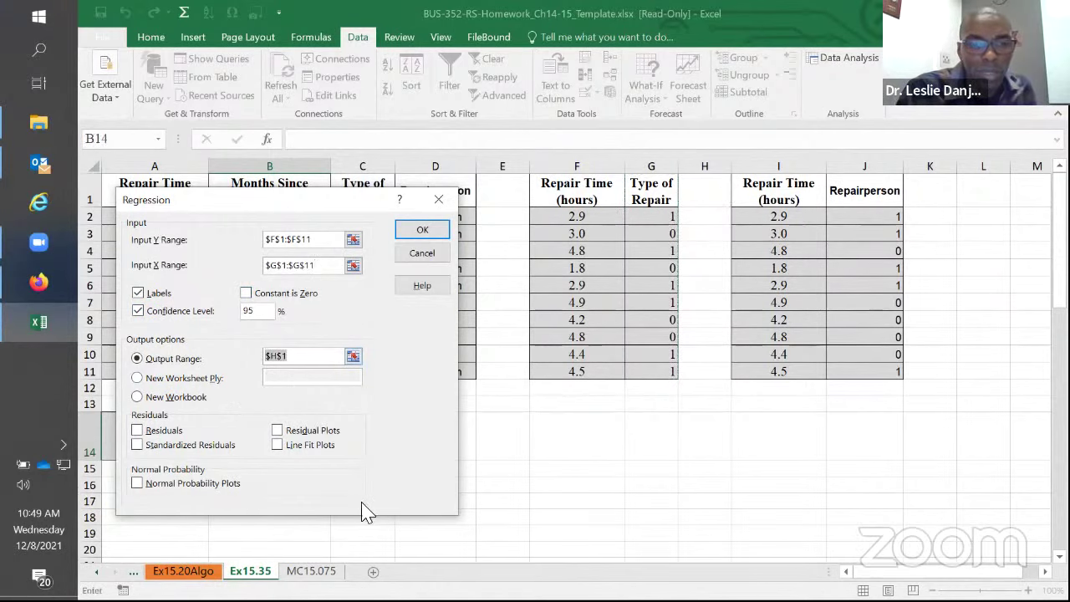
pyautogui.moveTo(279, 206); pyautogui.dragTo(732, 198)
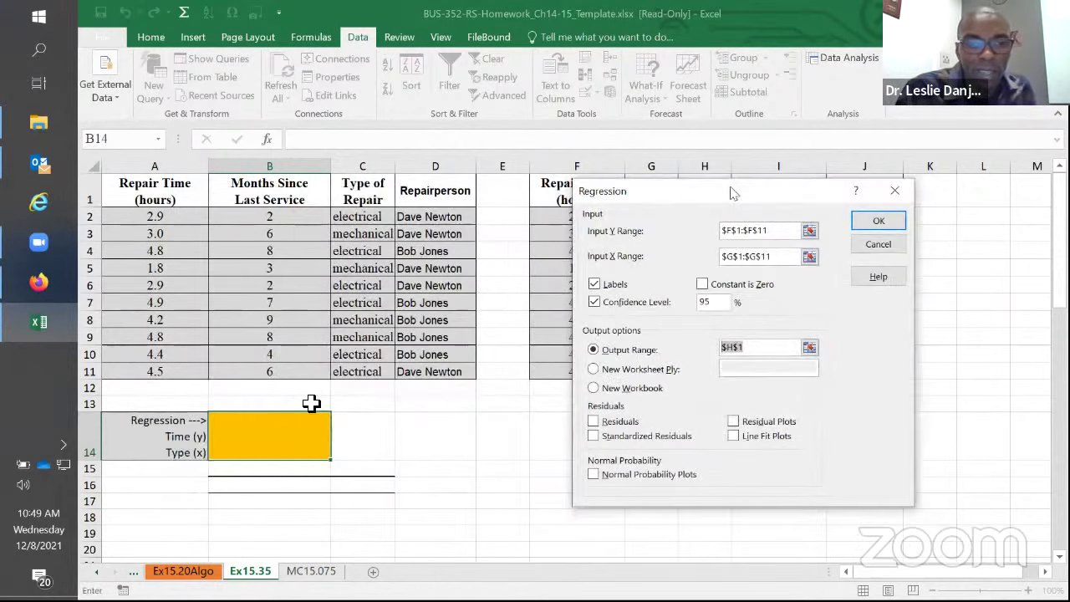
pyautogui.click(250, 431)
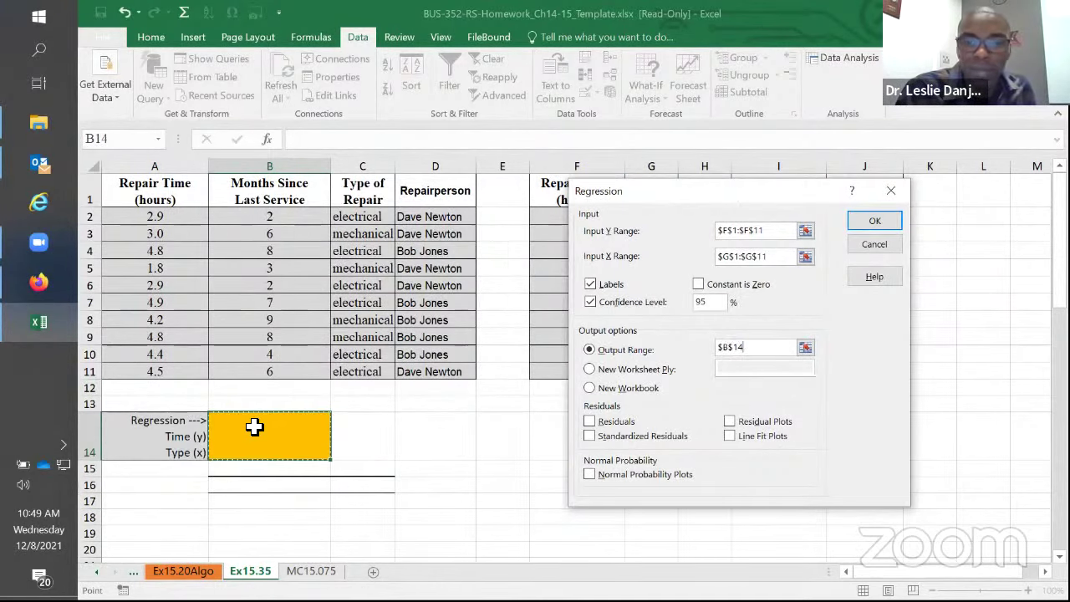
pyautogui.click(876, 220)
# - Set up a second Regression with repair time I1:I11 as the Y range and repairperson J1:J11 as the X range
pyautogui.scroll(-4, 556, 398)
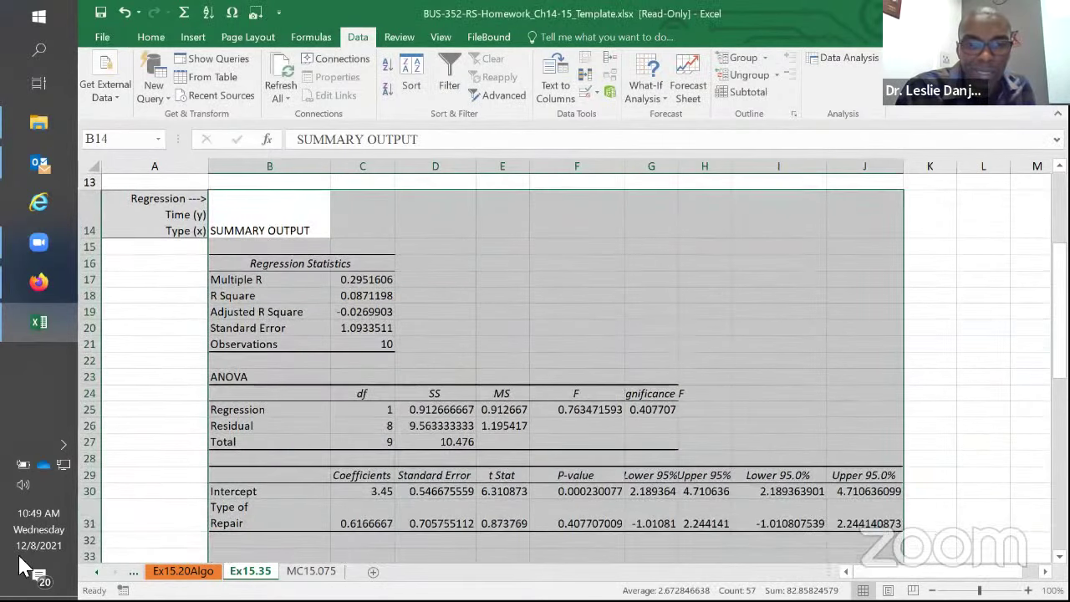
pyautogui.scroll(-1, 420, 533)
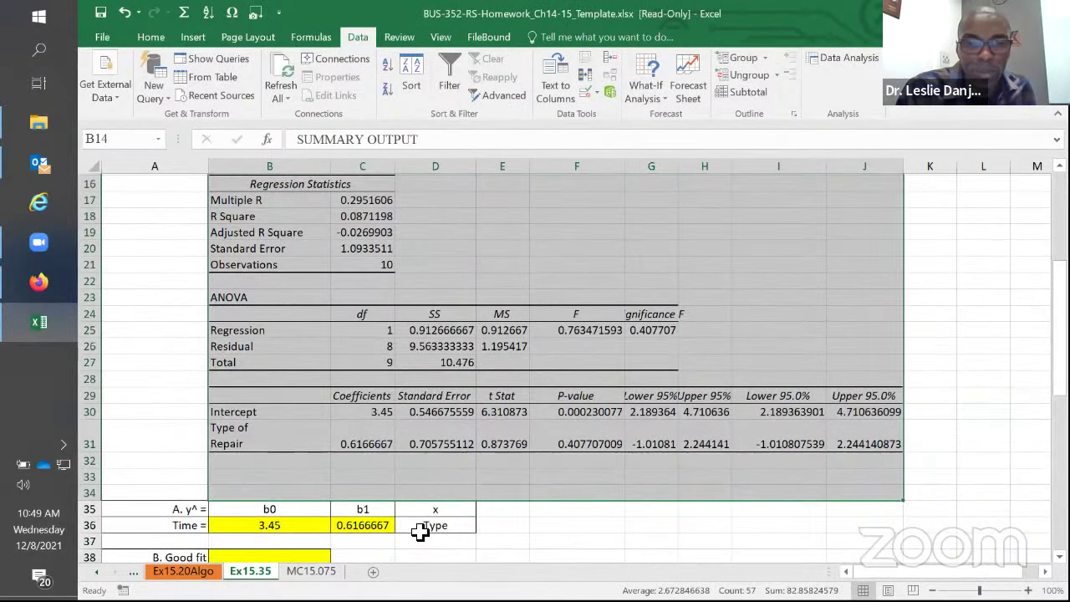
pyautogui.scroll(-1, 420, 533)
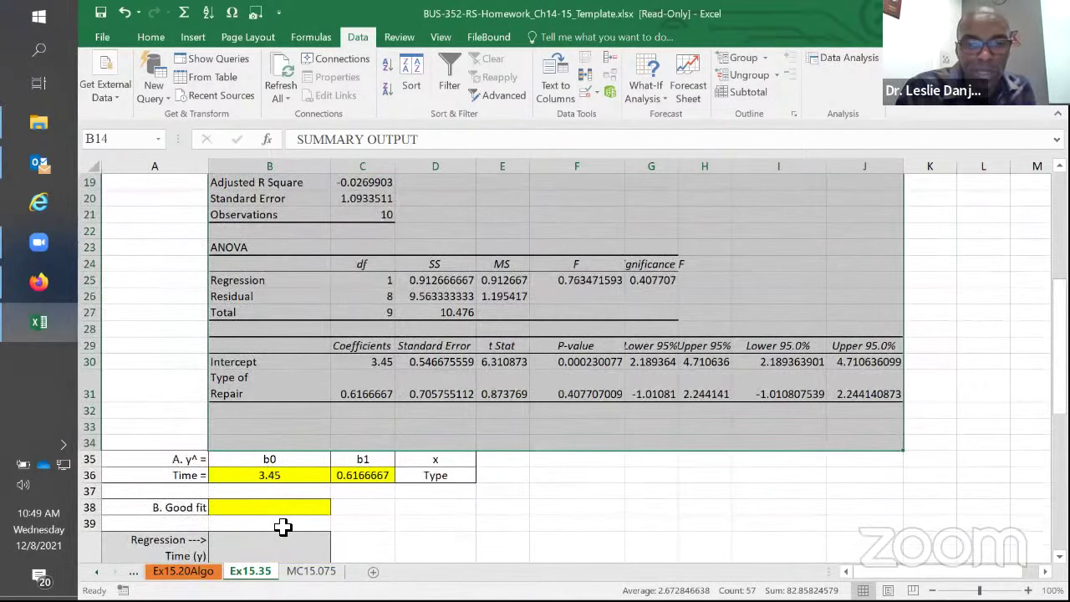
pyautogui.scroll(-3, 298, 513)
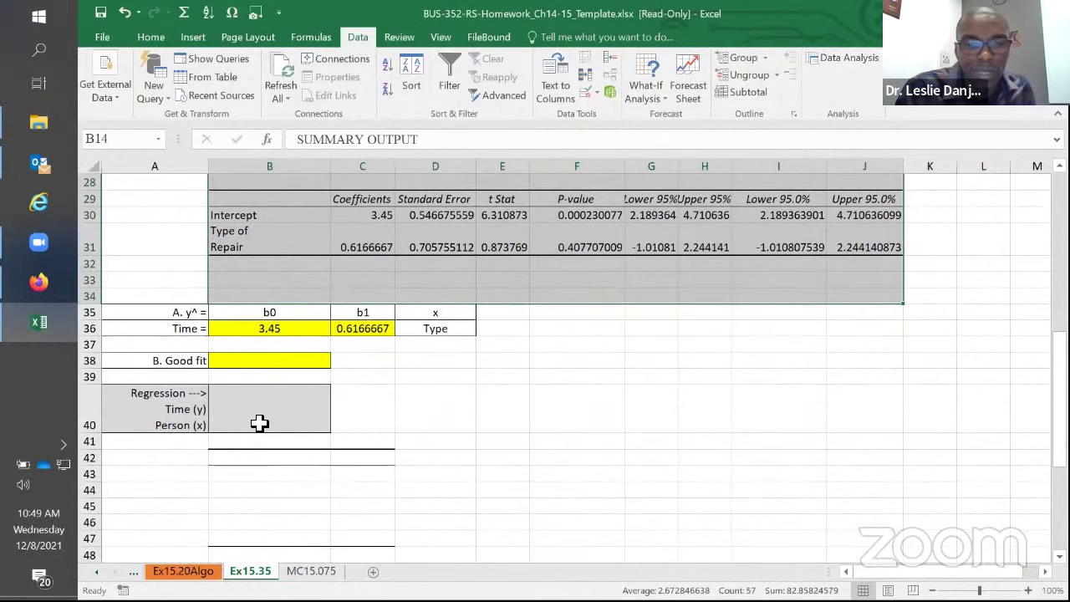
pyautogui.click(258, 422)
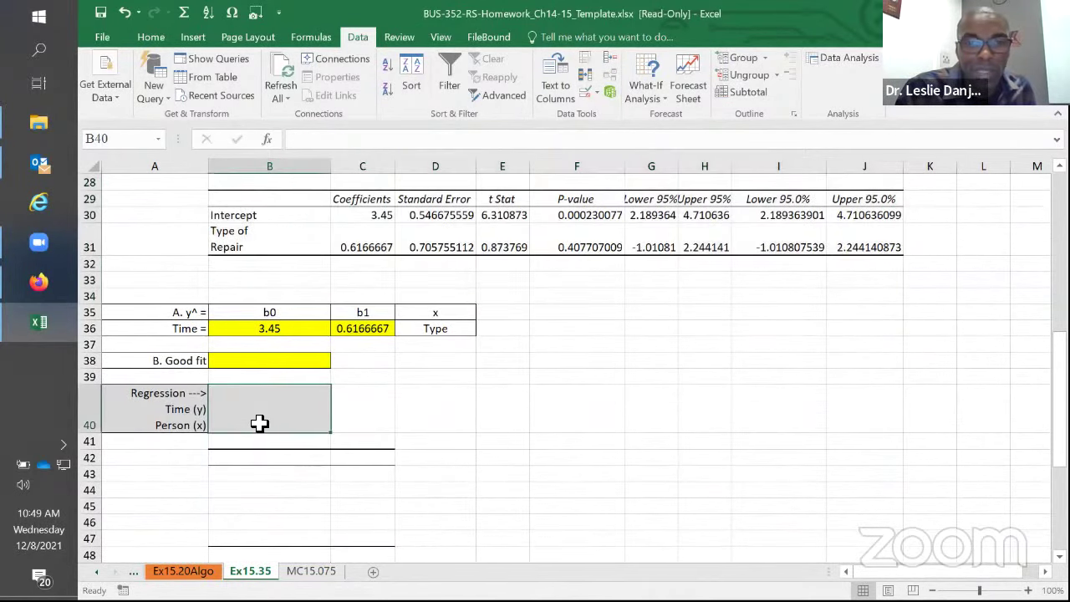
pyautogui.click(851, 57)
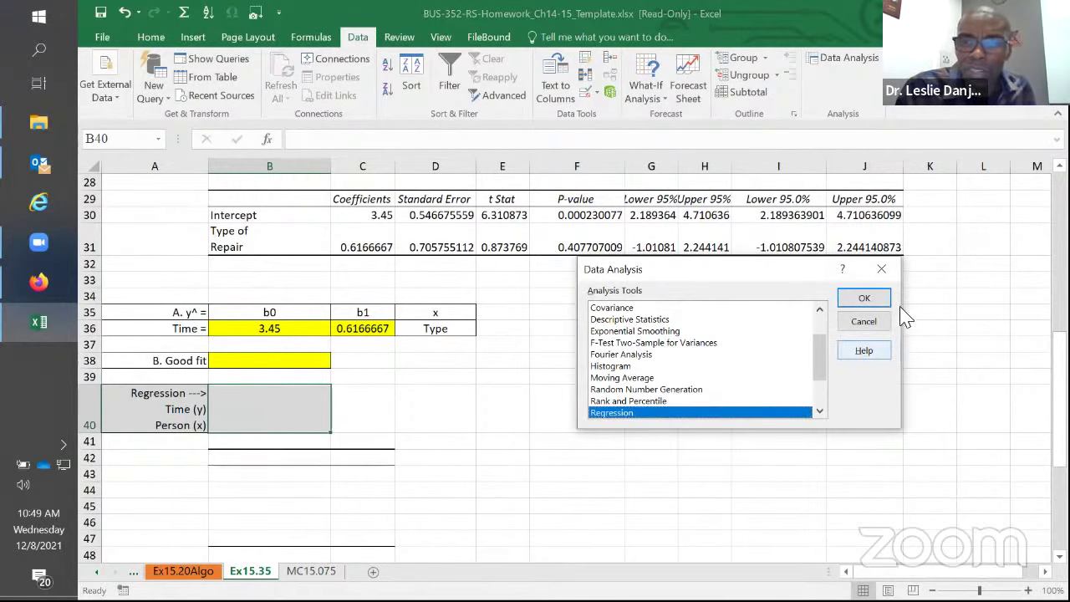
pyautogui.click(870, 299)
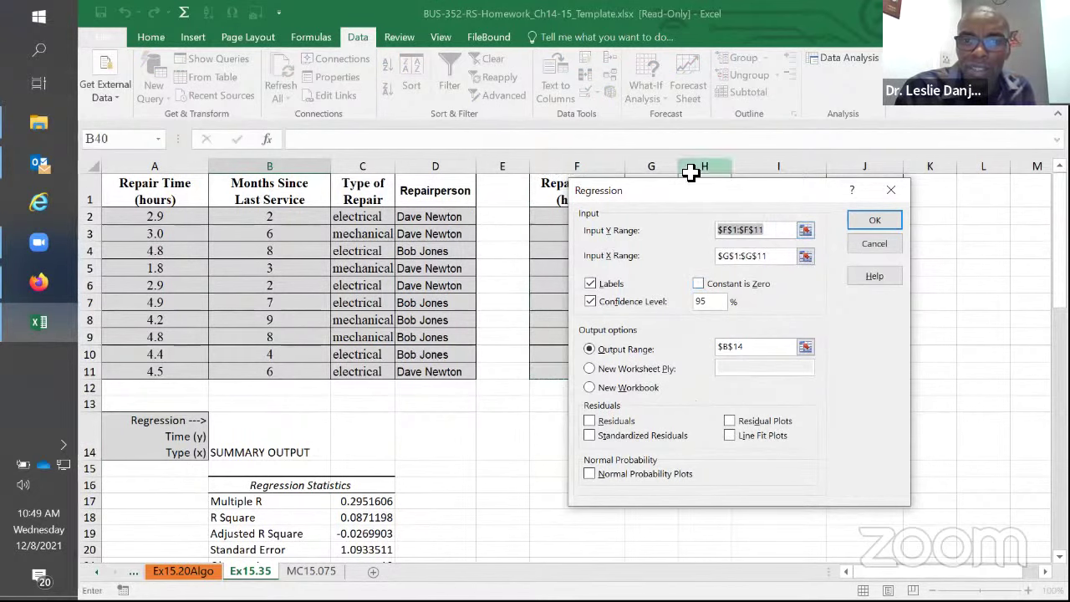
pyautogui.moveTo(771, 190); pyautogui.dragTo(677, 322)
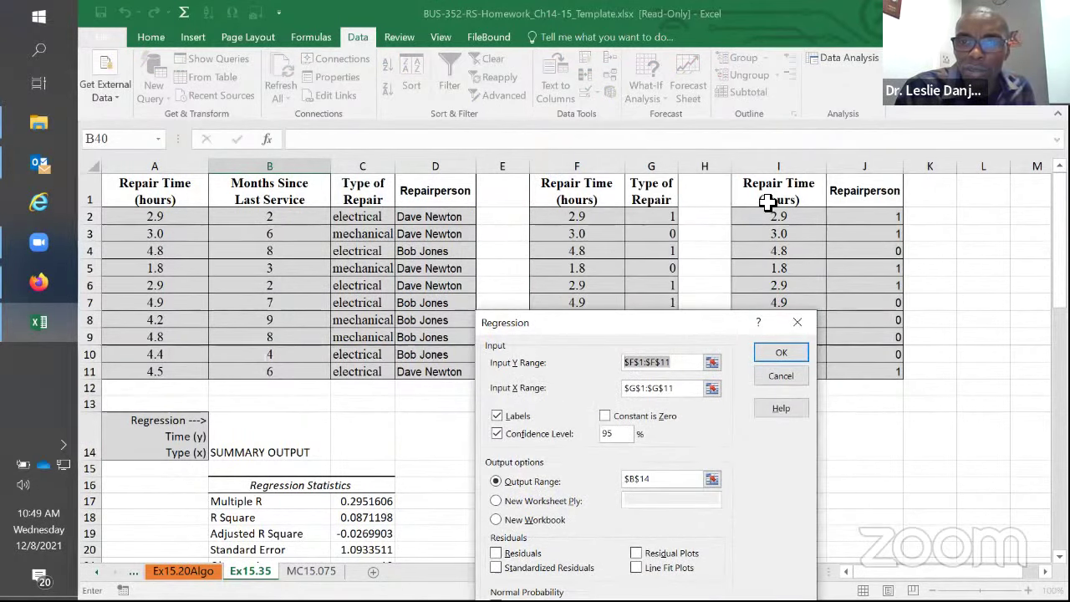
pyautogui.moveTo(777, 194); pyautogui.dragTo(781, 372)
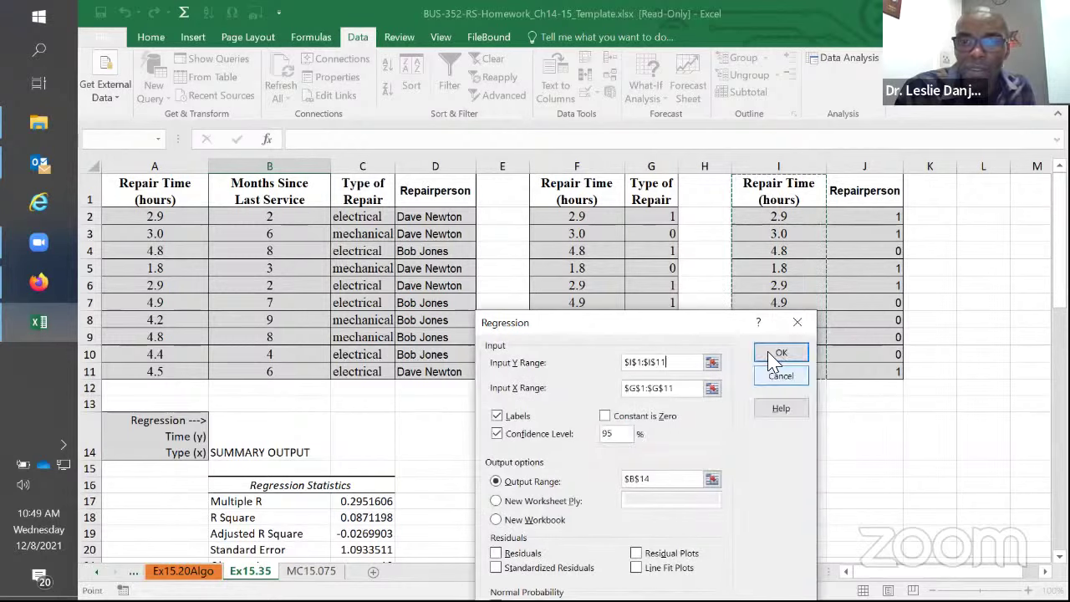
pyautogui.moveTo(702, 323); pyautogui.dragTo(551, 183)
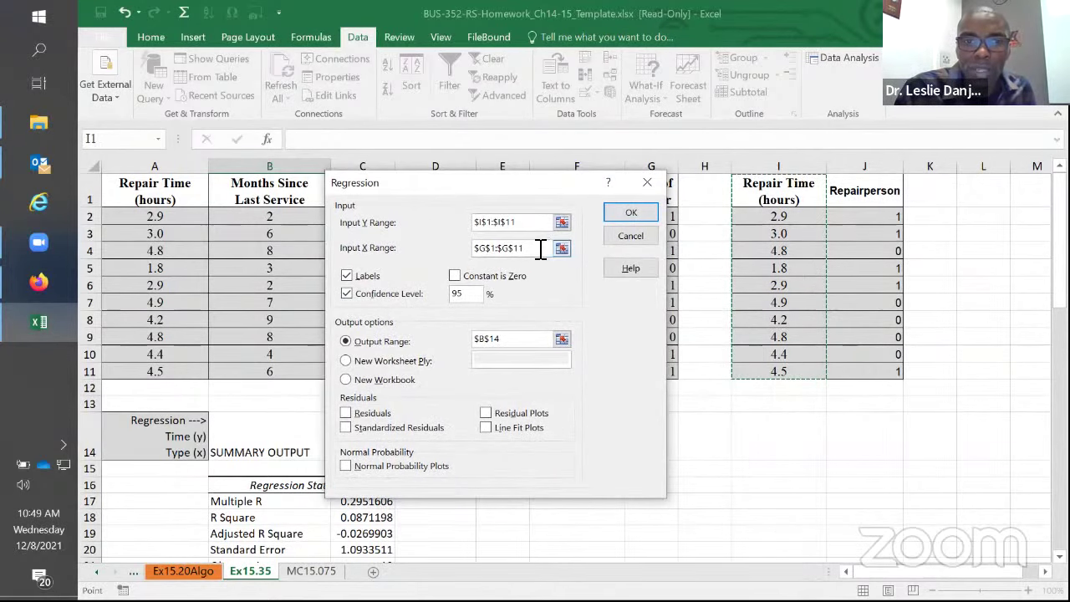
pyautogui.moveTo(543, 247); pyautogui.dragTo(441, 242)
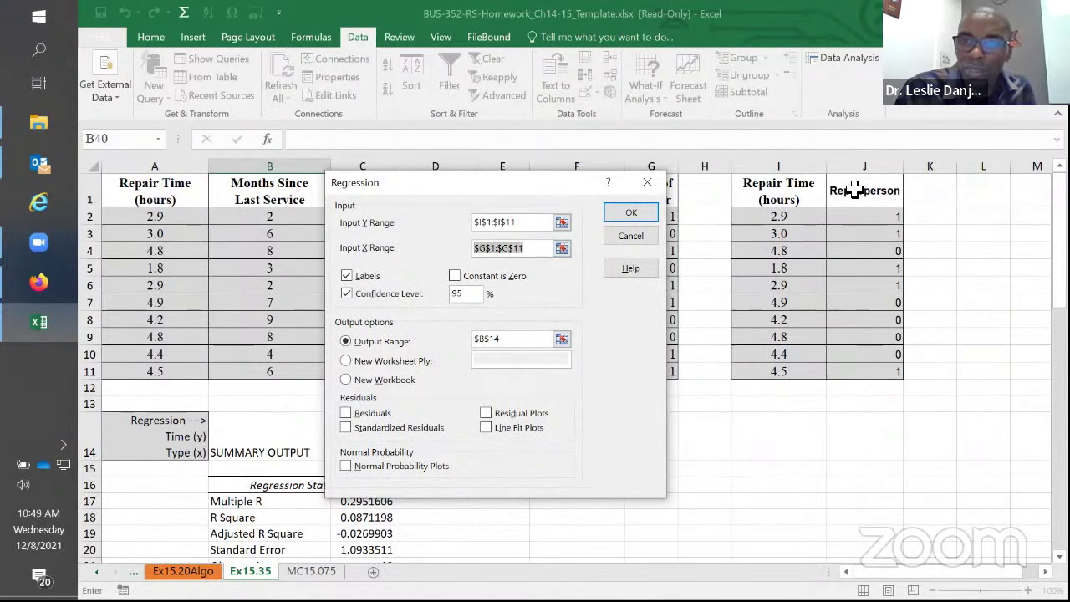
pyautogui.moveTo(852, 191); pyautogui.dragTo(856, 367)
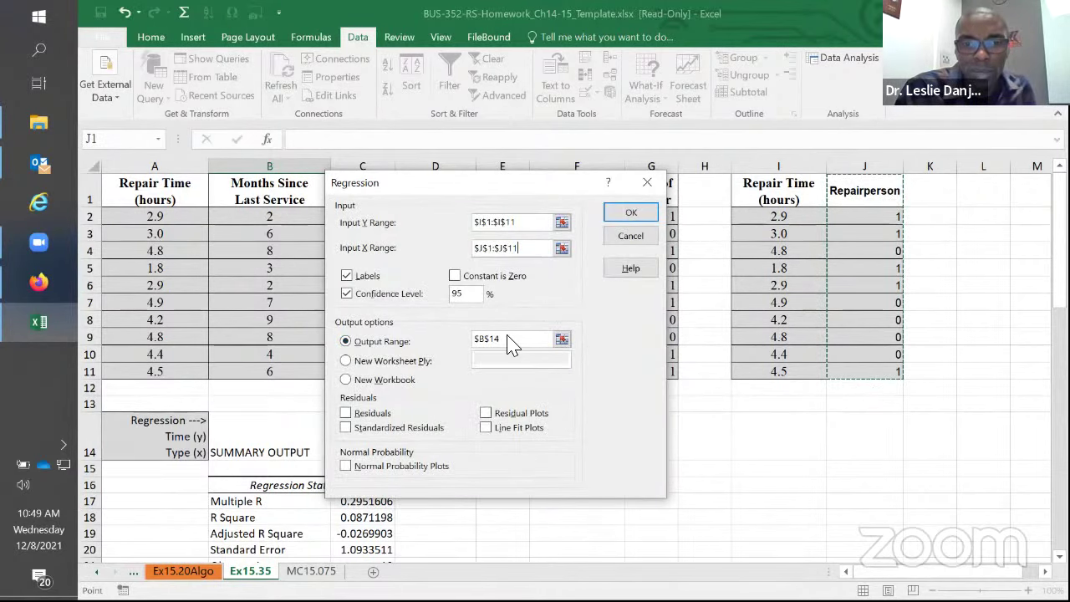
# - Set the repairperson regression's output range to B40 and run the analysis
pyautogui.click(510, 341)
pyautogui.scroll(-3, 416, 540)
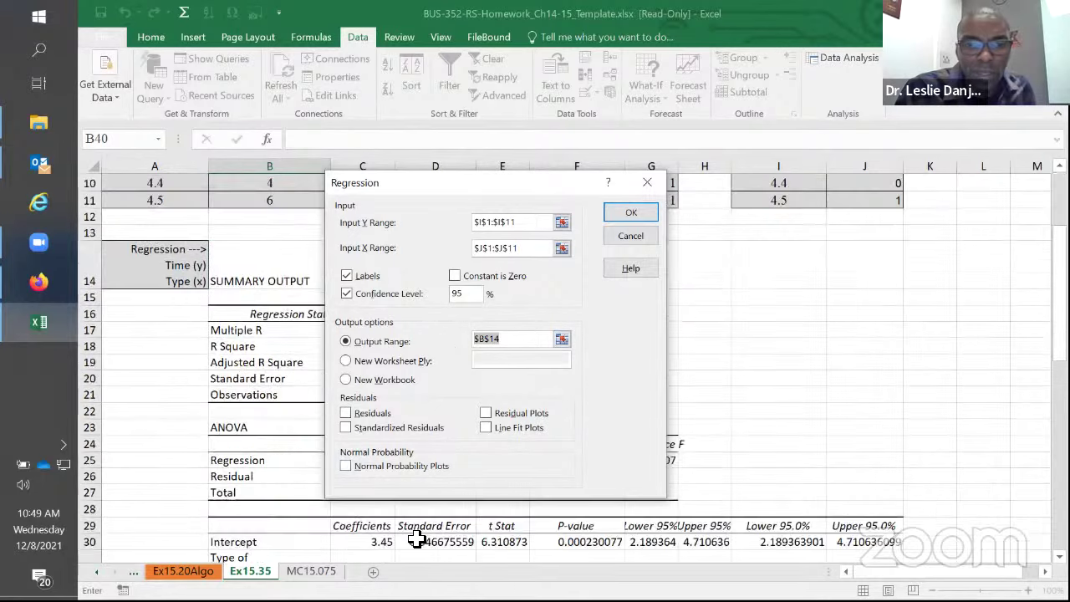
pyautogui.scroll(-3, 416, 540)
pyautogui.scroll(-2, 412, 523)
pyautogui.click(266, 461)
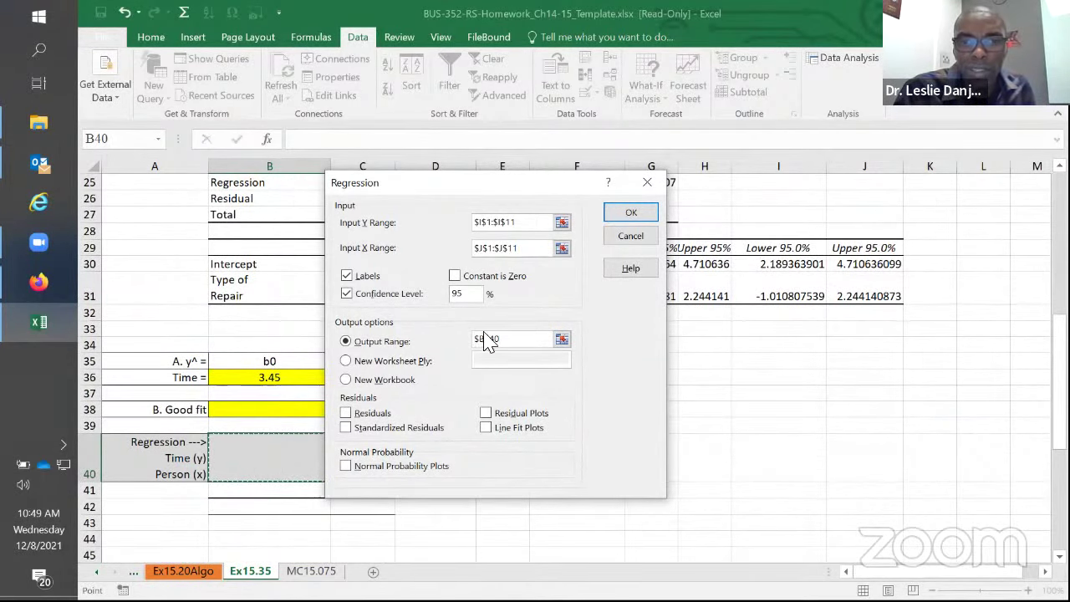
pyautogui.click(631, 212)
# - Fill in part C's equation with b0 in B62 as =C56 and b1 in C62 as =C57
pyautogui.scroll(-6, 535, 447)
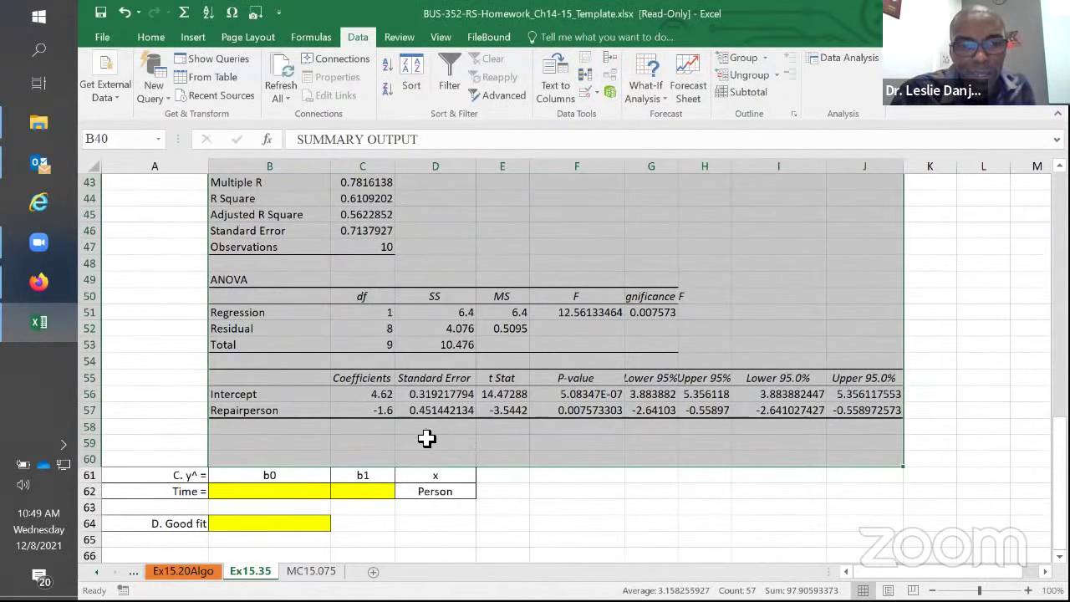
pyautogui.click(305, 497)
pyautogui.write('=')
pyautogui.click(358, 400)
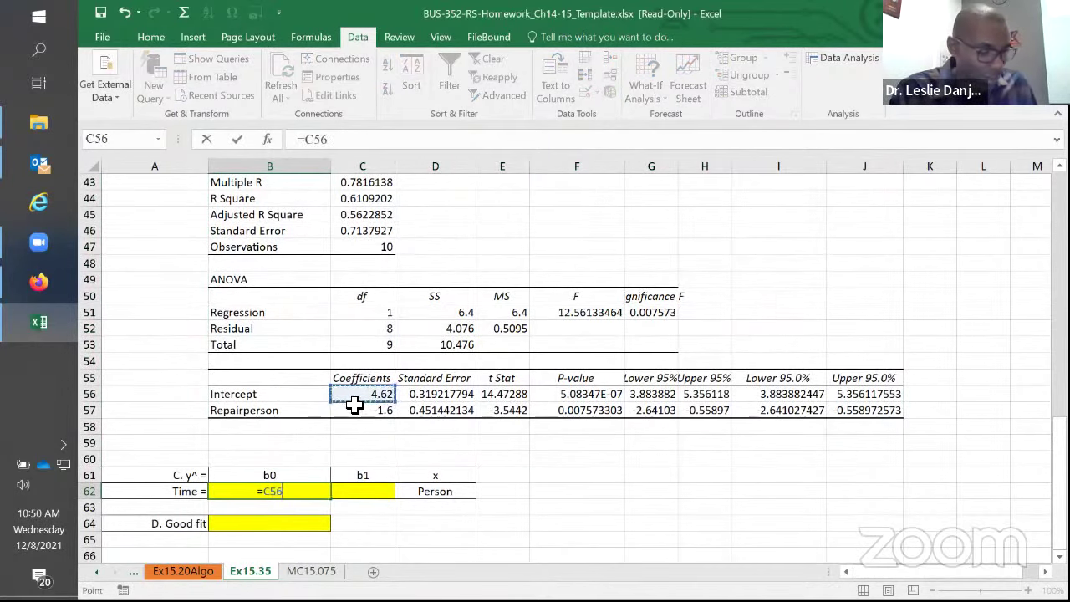
pyautogui.press('Return')
pyautogui.click(361, 490)
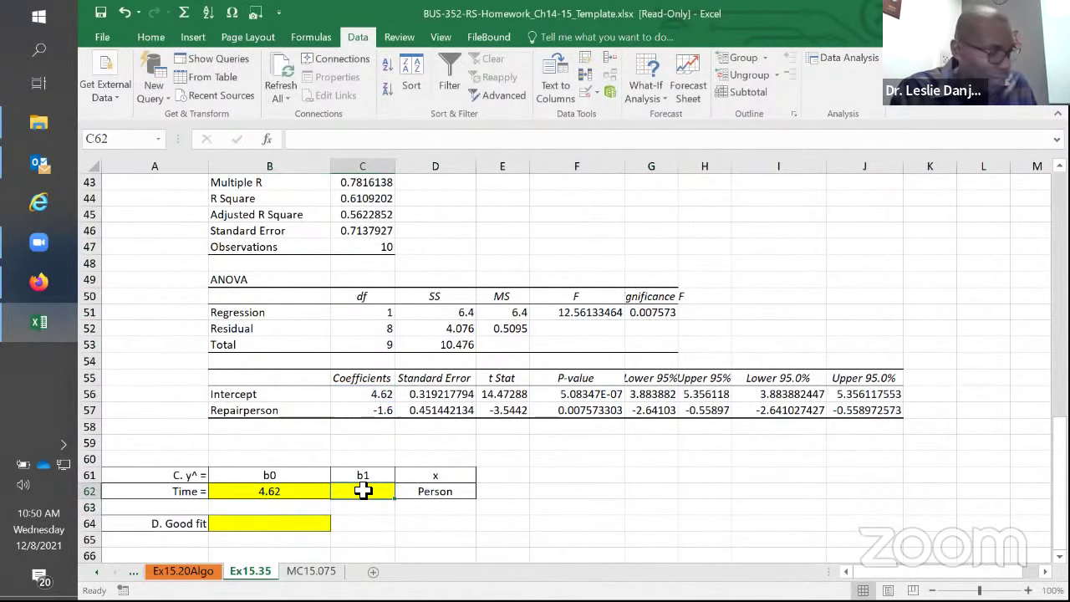
pyautogui.write('=')
pyautogui.click(373, 410)
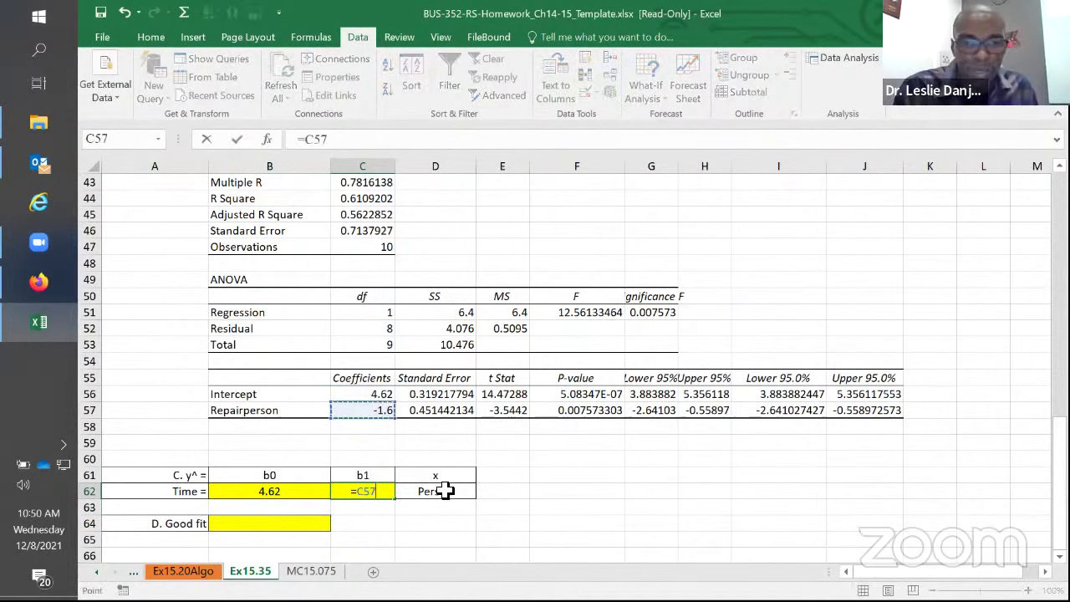
pyautogui.press('Return')
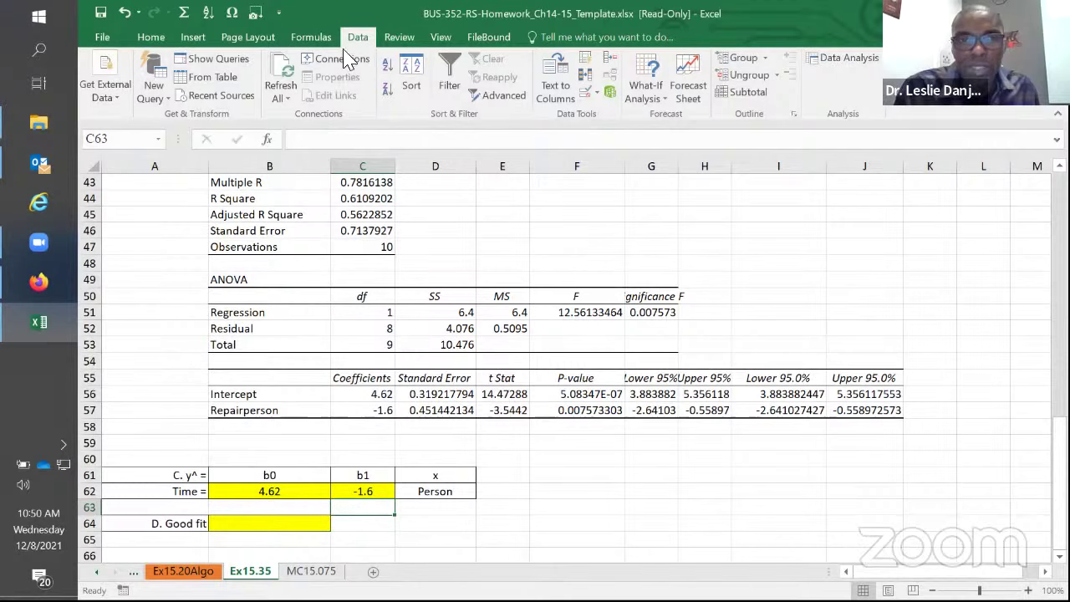
# - Place Excel side by side with MindTap and bring up the answer fields of question 8, Exercise 15.35
pyautogui.press('super+Left')
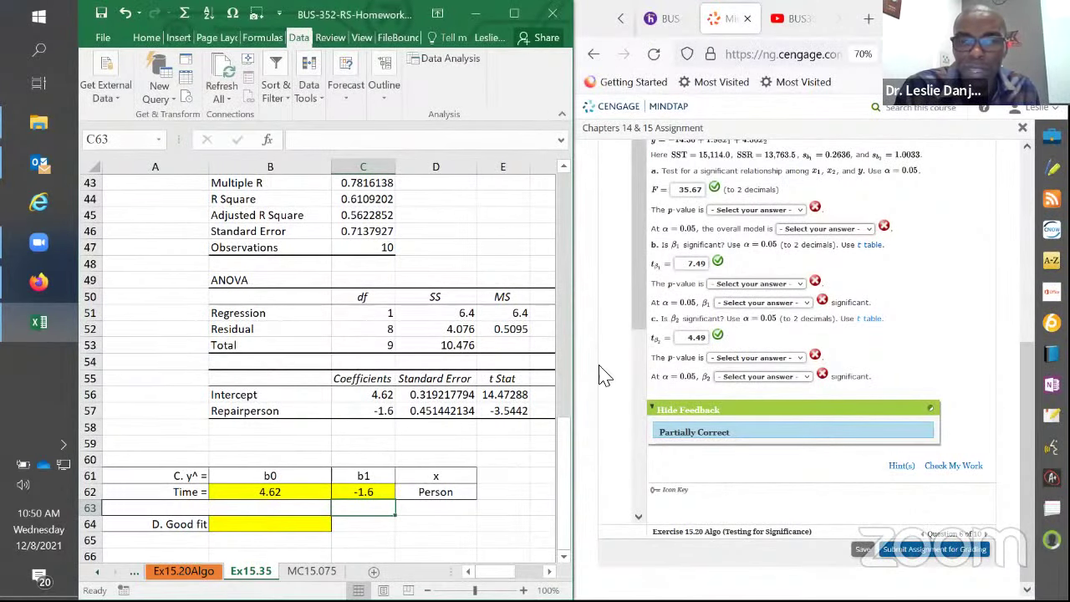
pyautogui.scroll(5, 618, 260)
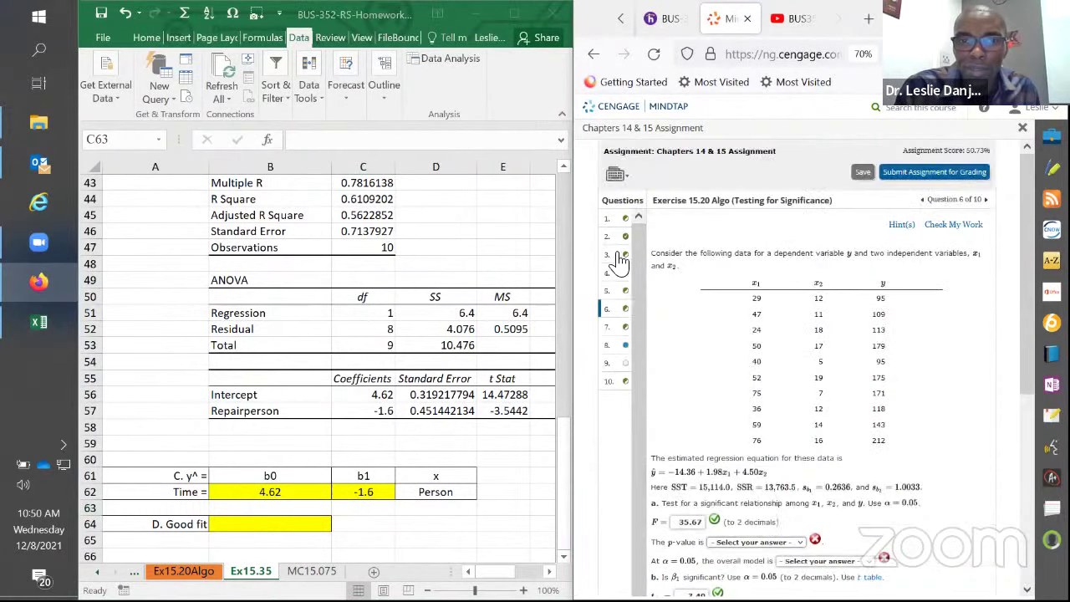
pyautogui.click(609, 346)
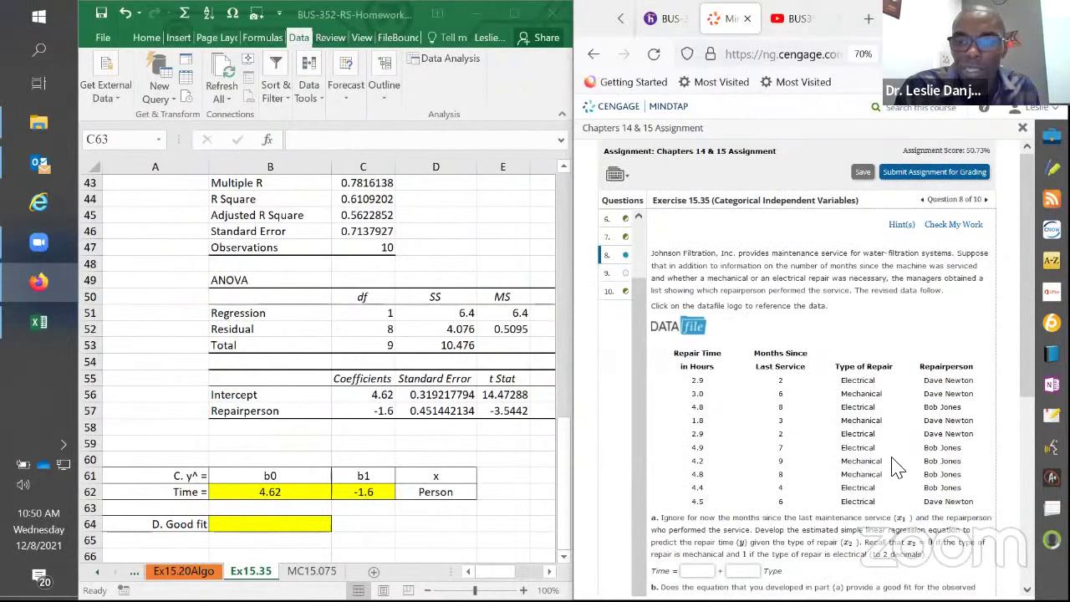
pyautogui.scroll(-5, 898, 450)
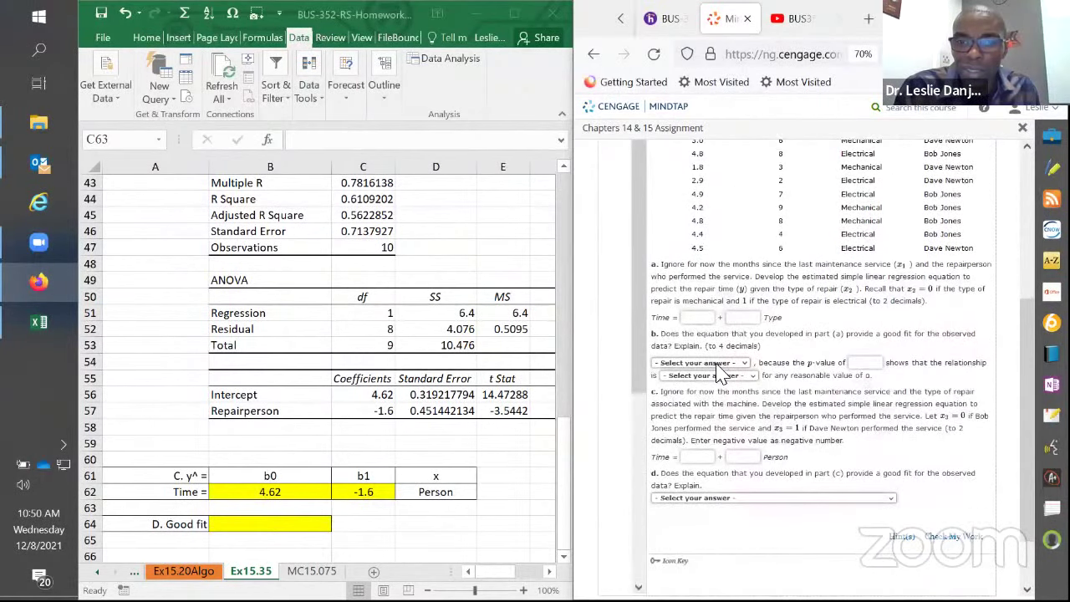
# - Enter 4.62 as part c's intercept in the MindTap answer for Exercise 15.35 and check the work
pyautogui.click(693, 318)
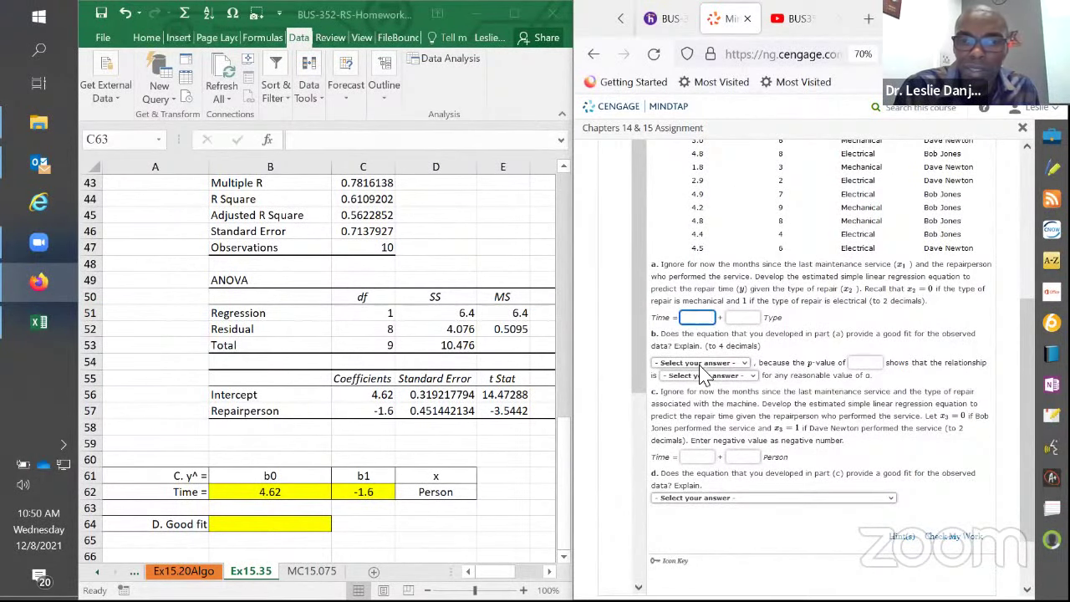
pyautogui.click(699, 457)
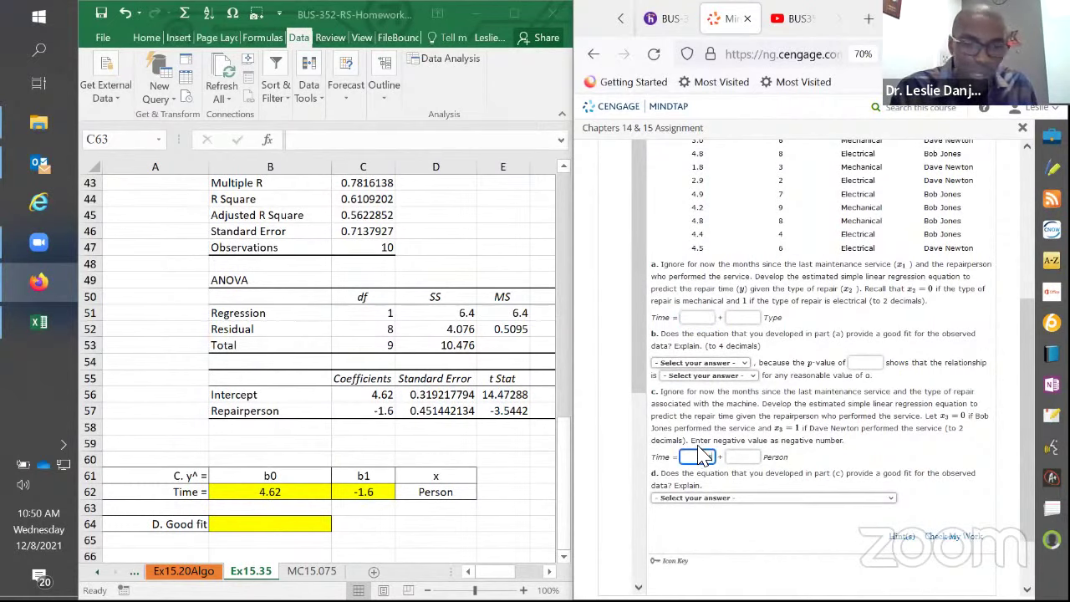
pyautogui.click(954, 537)
pyautogui.scroll(-5, 919, 435)
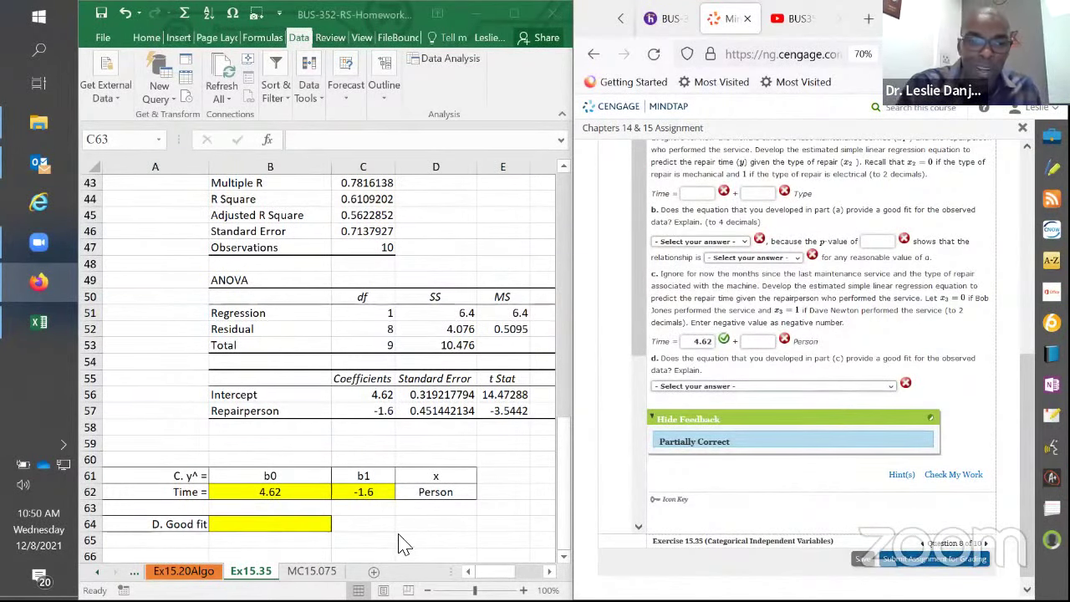
# - Bring up the MC15.075 sheet beside MindTap question 9, answer the question with .65 and check the work
pyautogui.click(362, 508)
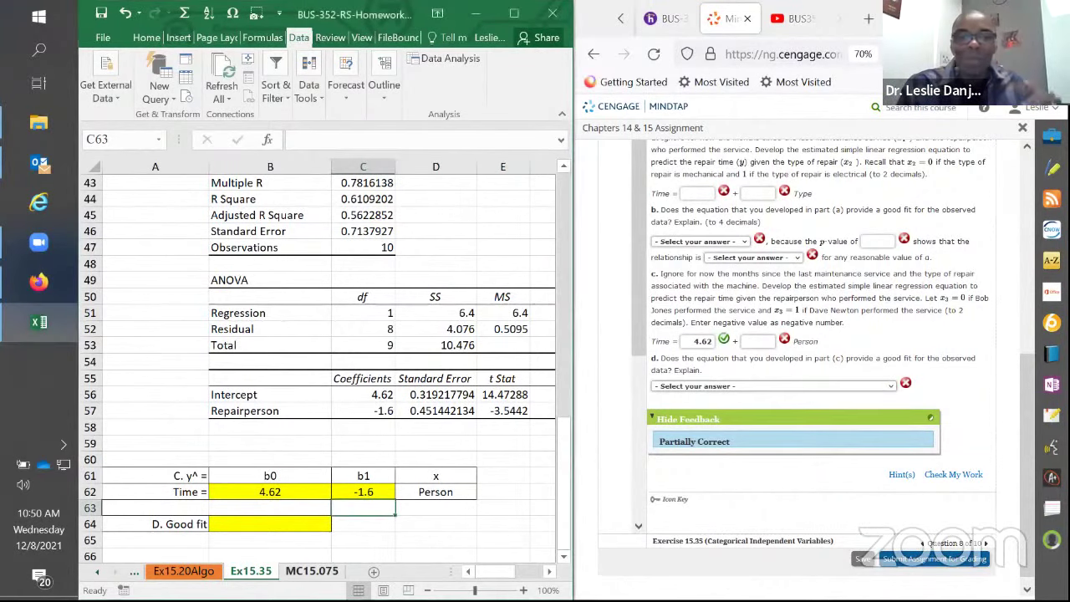
pyautogui.click(312, 570)
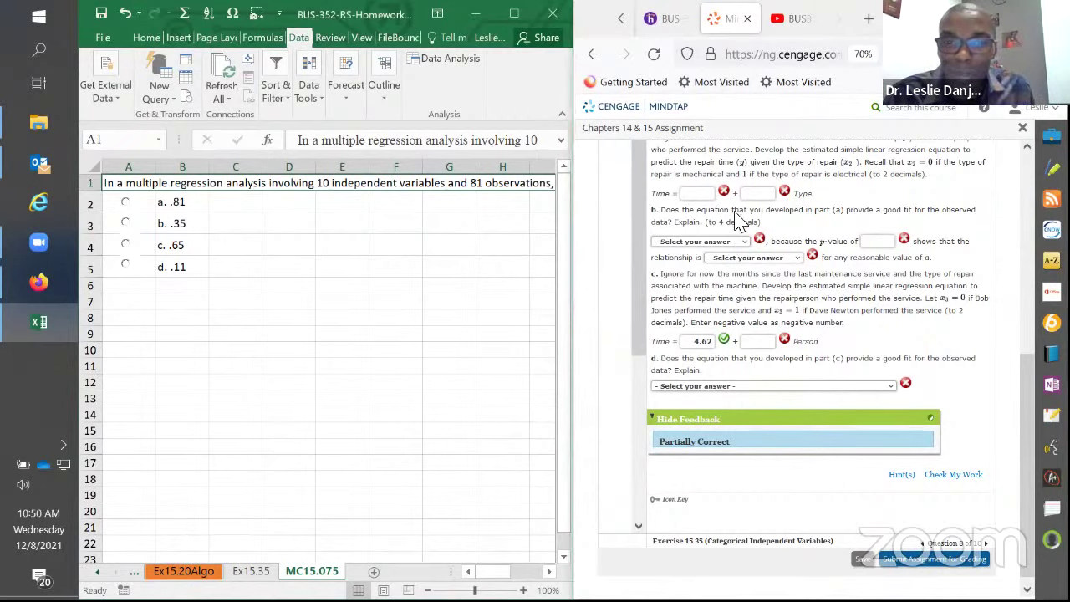
pyautogui.scroll(10, 698, 237)
pyautogui.click(626, 285)
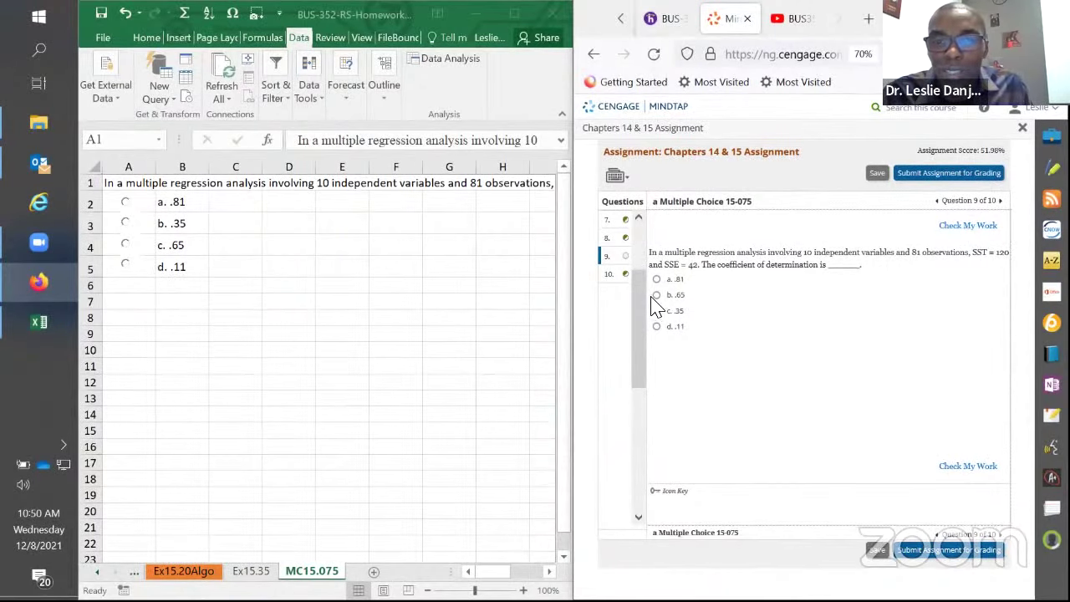
pyautogui.click(961, 466)
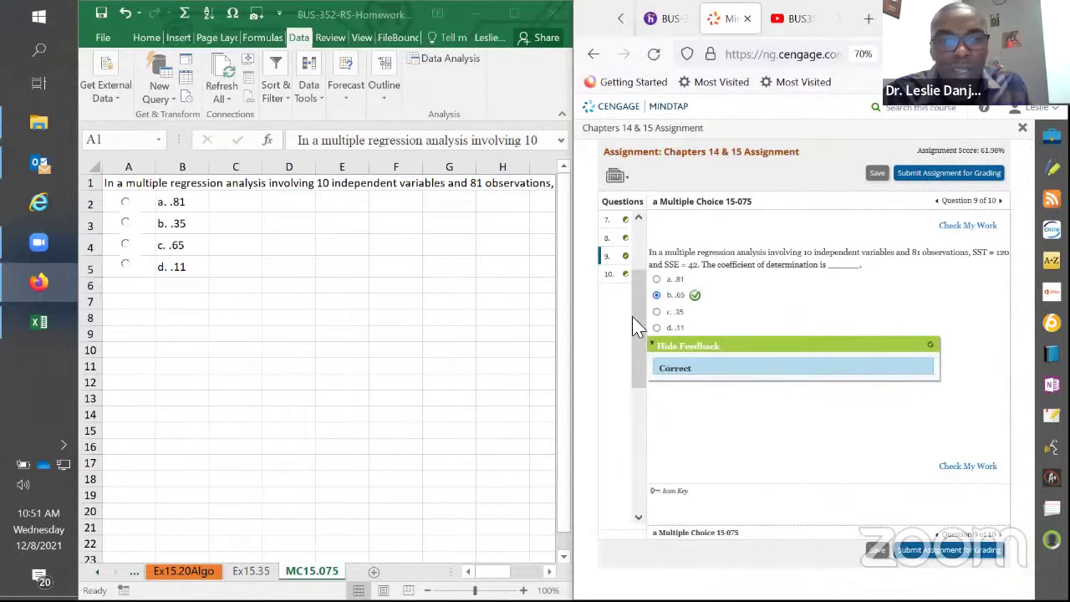
# - Mark option c, .65, as the answer on the MC15.075 sheet and color its text in B4 red
pyautogui.click(124, 244)
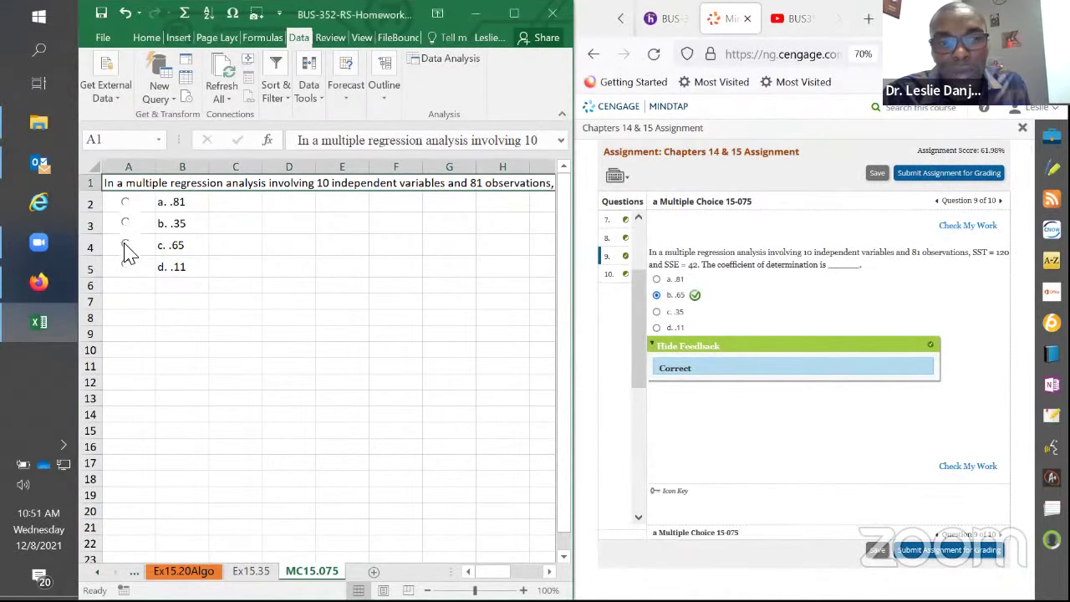
pyautogui.click(172, 246)
pyautogui.click(146, 40)
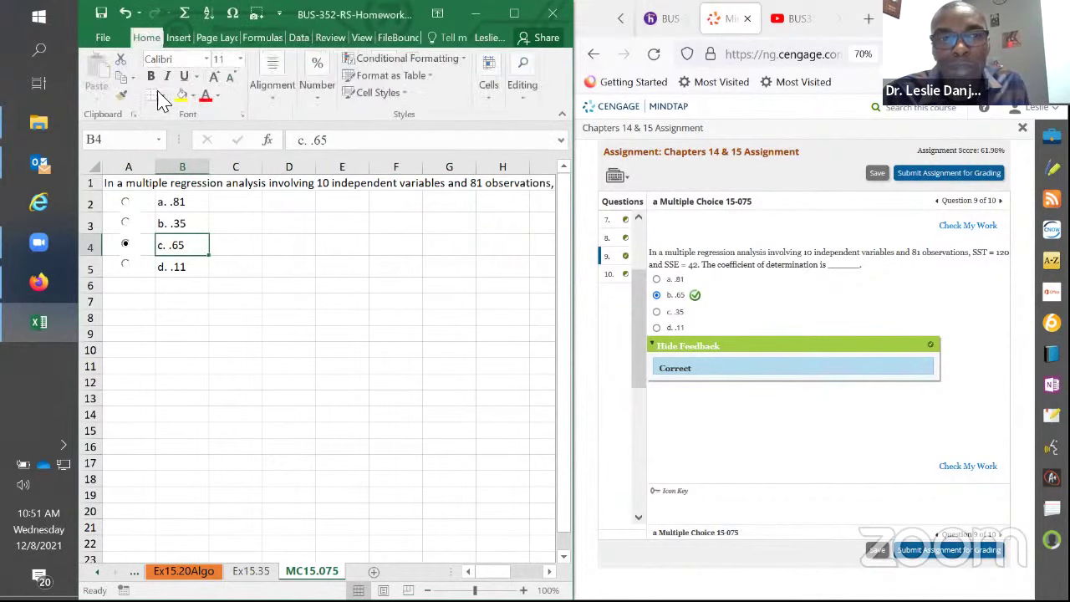
pyautogui.click(205, 96)
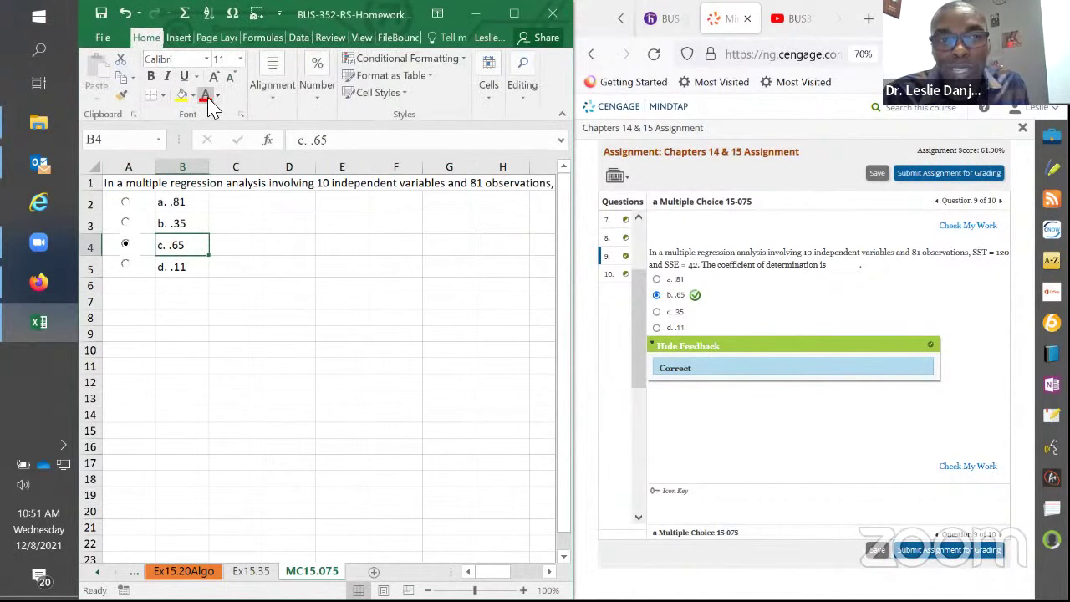
pyautogui.click(261, 283)
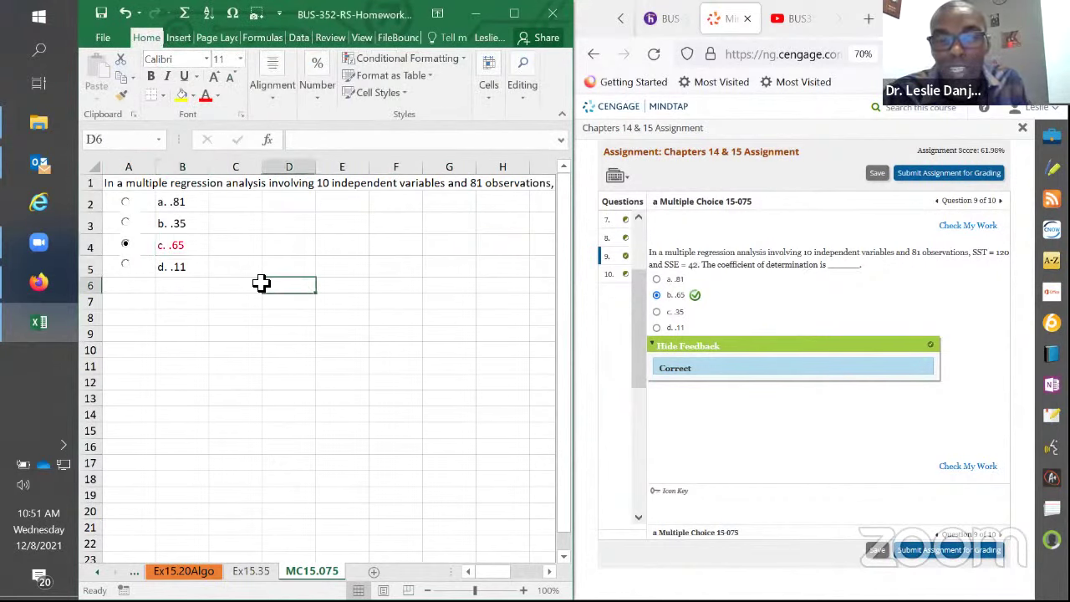
# - Maximize Excel and copy the SSR through Coefficient of Determination block, G30:H34, from the Formulas_Key 15 sheet
pyautogui.click(513, 13)
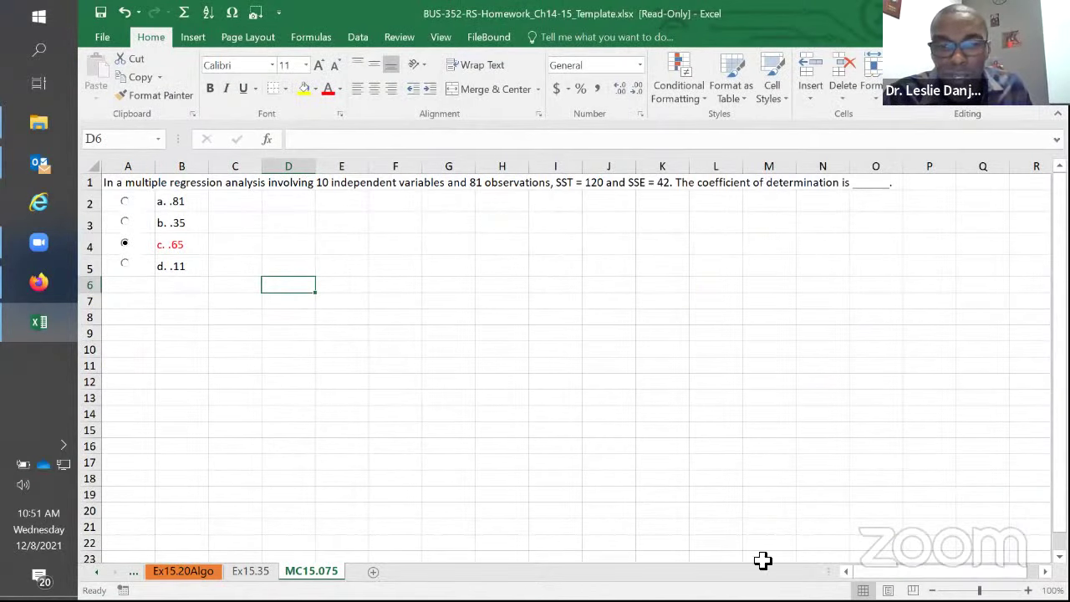
pyautogui.scroll(10, 183, 571)
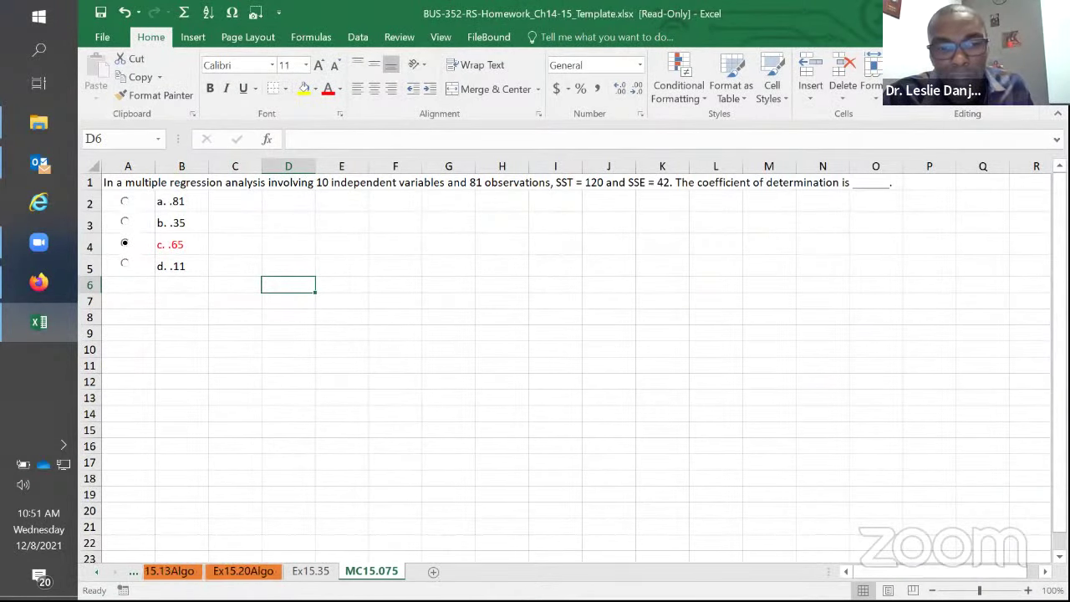
pyautogui.scroll(2, 183, 571)
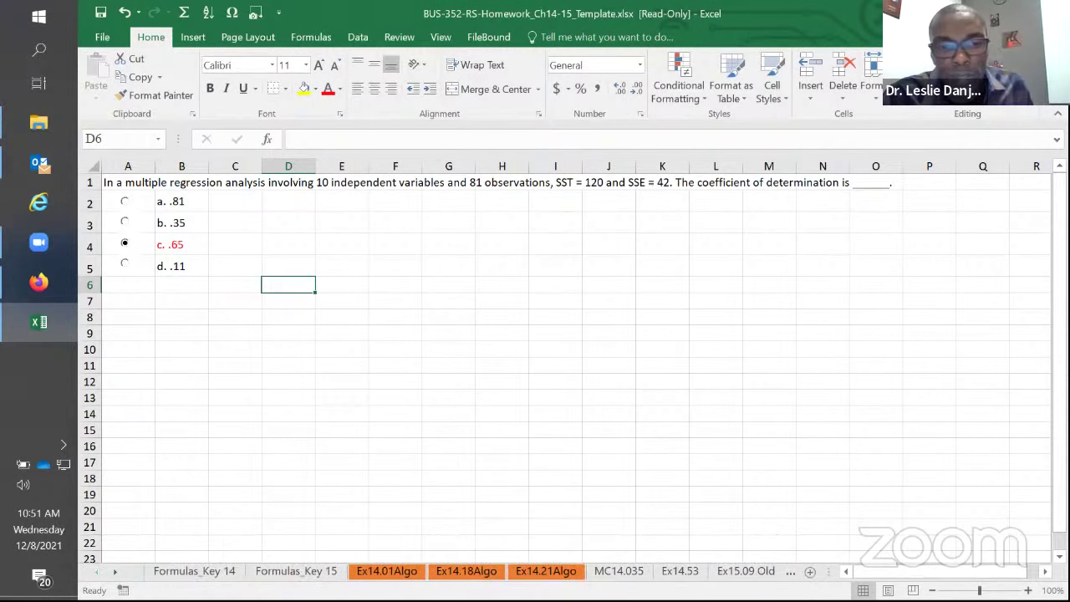
pyautogui.click(296, 571)
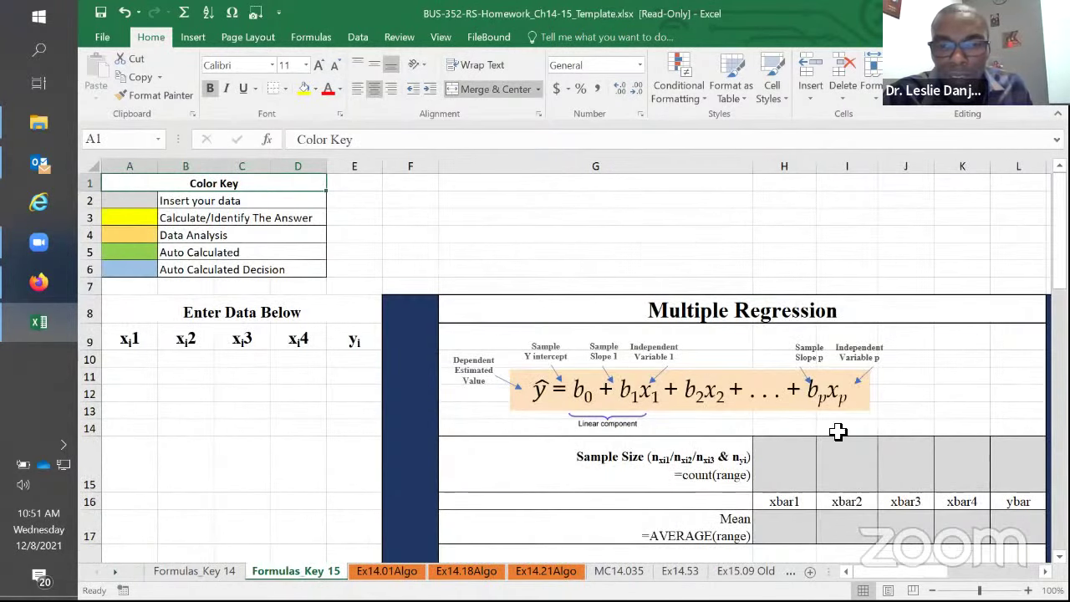
pyautogui.scroll(-10, 859, 397)
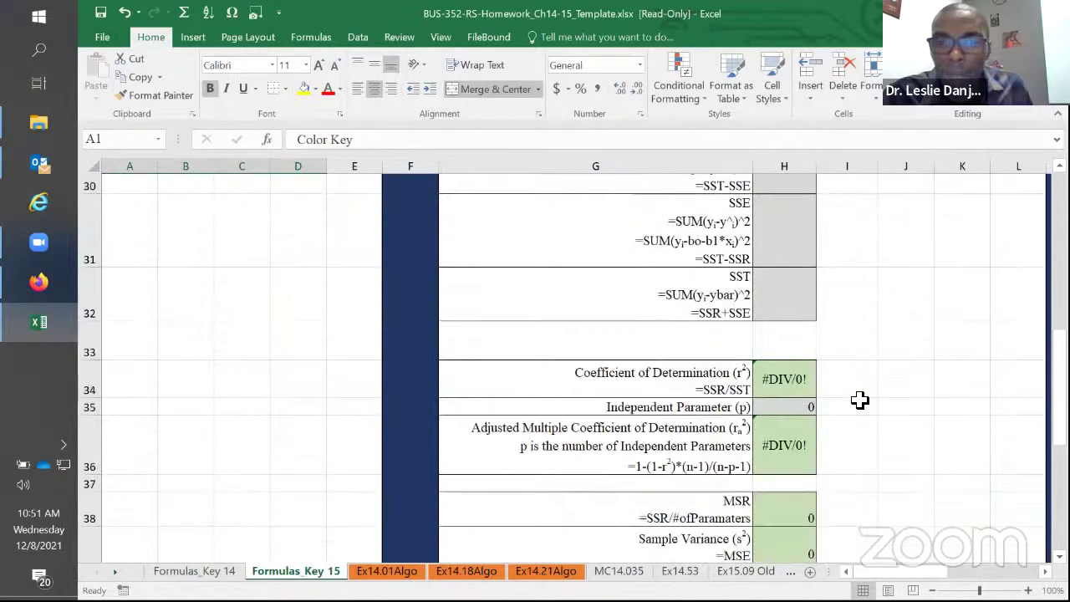
pyautogui.scroll(-1, 858, 398)
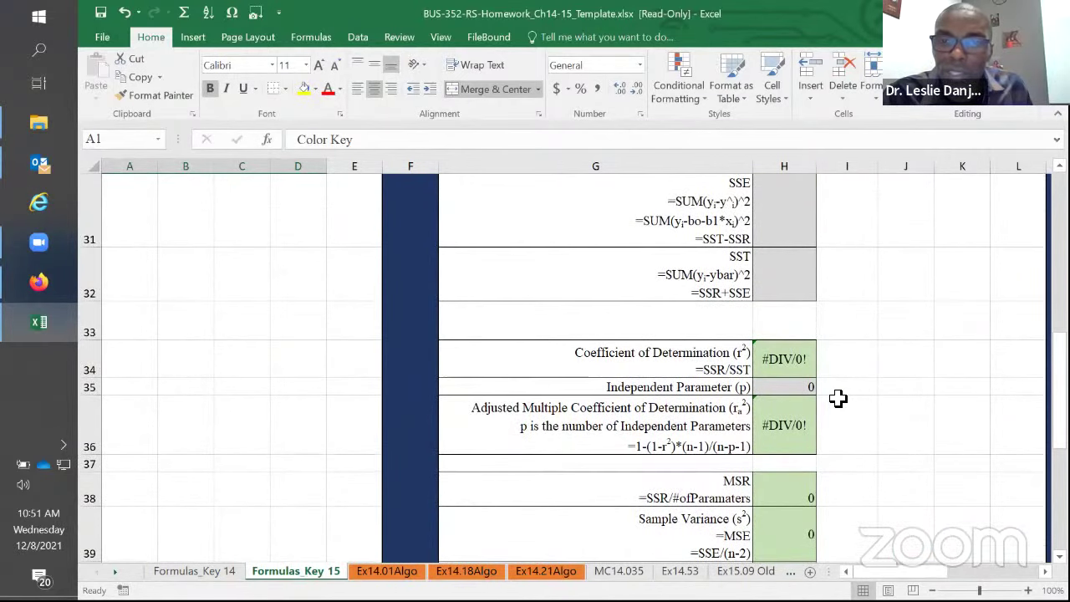
pyautogui.scroll(1, 838, 398)
pyautogui.scroll(2, 653, 270)
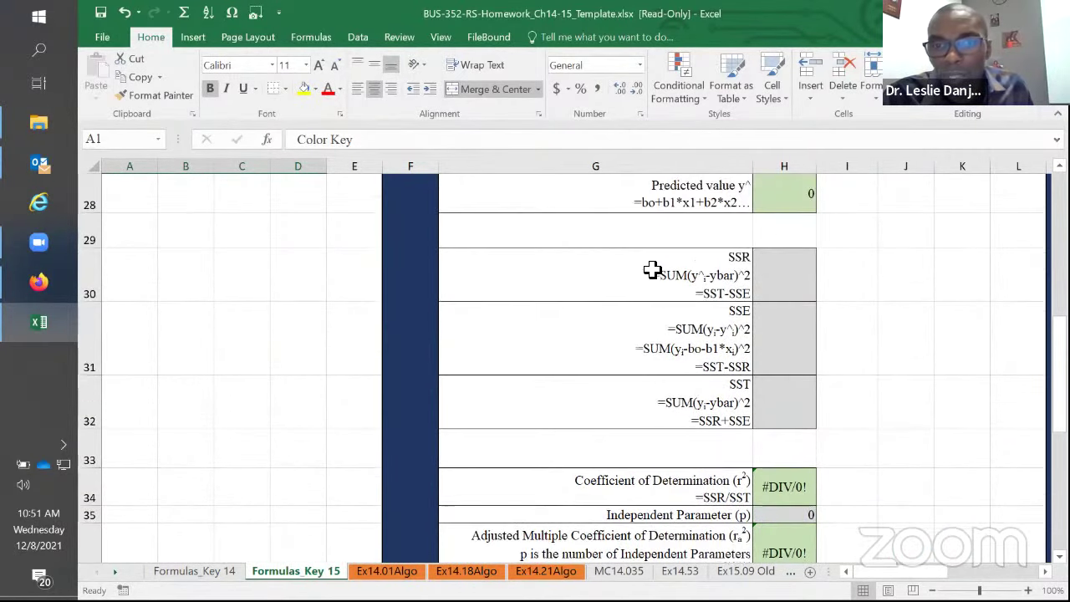
pyautogui.moveTo(729, 286); pyautogui.dragTo(793, 489)
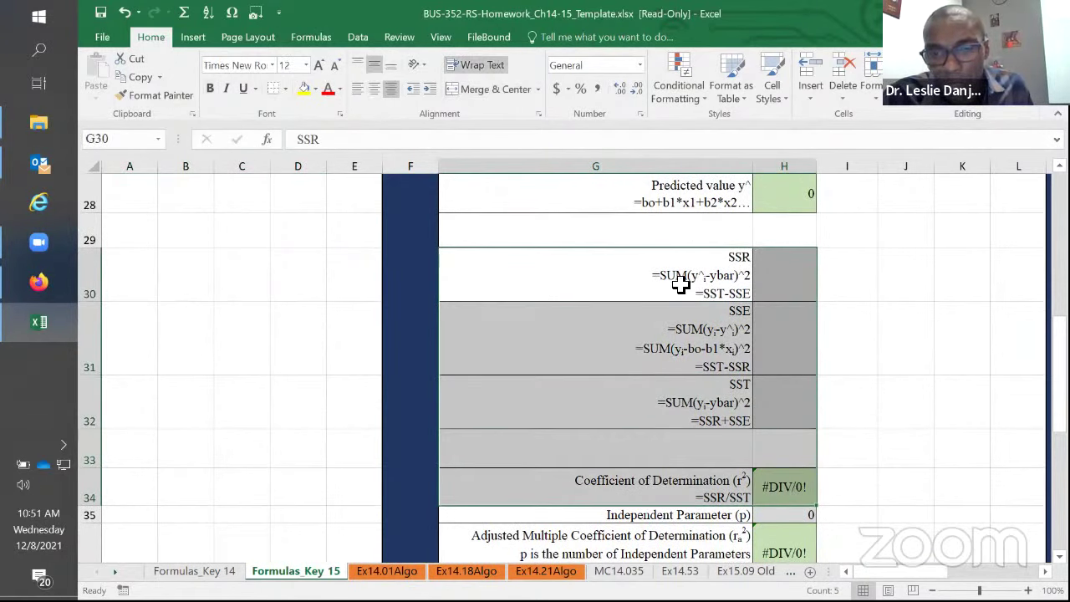
pyautogui.hotkey('ctrl', 'c')
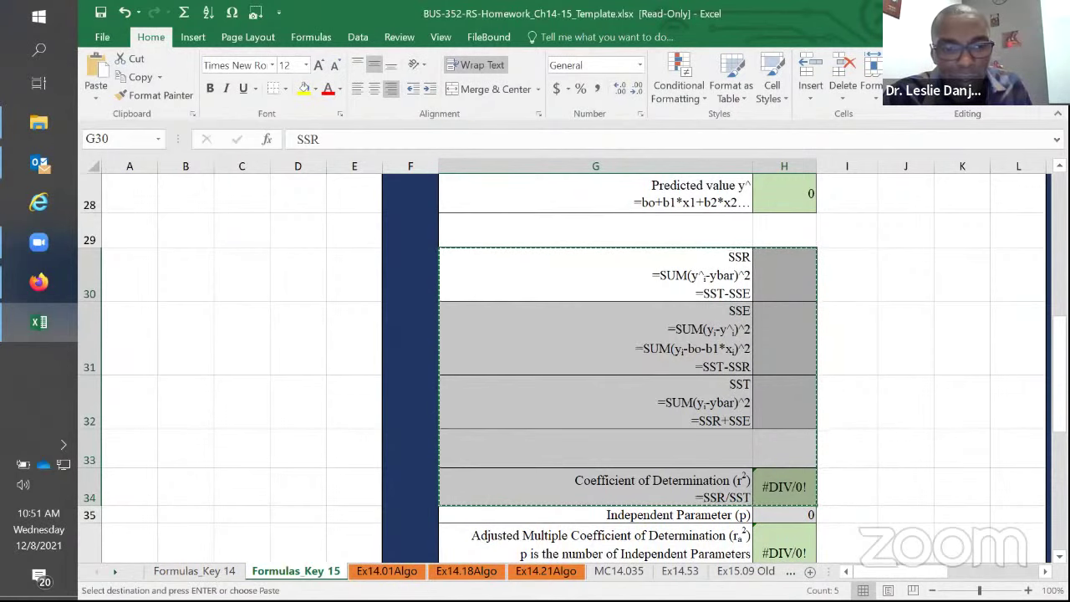
# - Paste the copied formula block at D6 on the MC15.075 sheet and widen column D to fit the formula labels
pyautogui.hscroll(5, 468, 571)
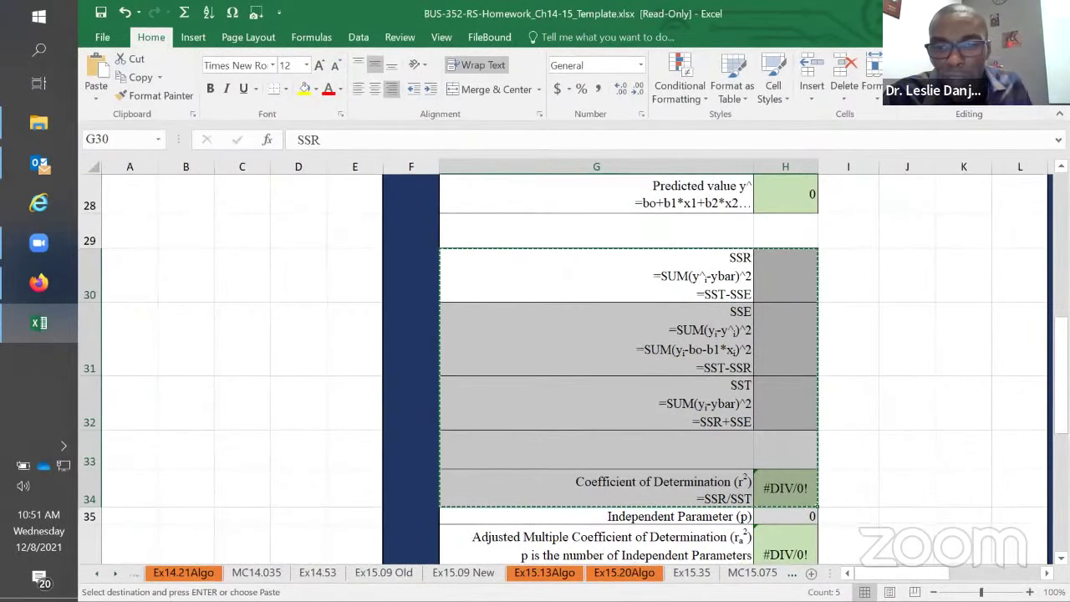
pyautogui.click(673, 572)
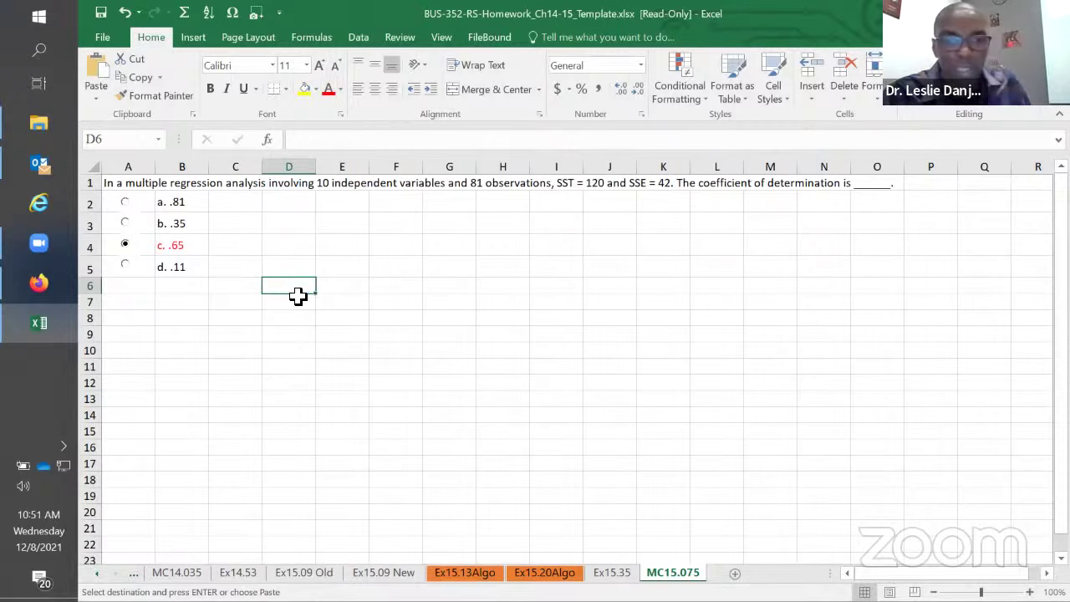
pyautogui.hotkey('ctrl', 'v')
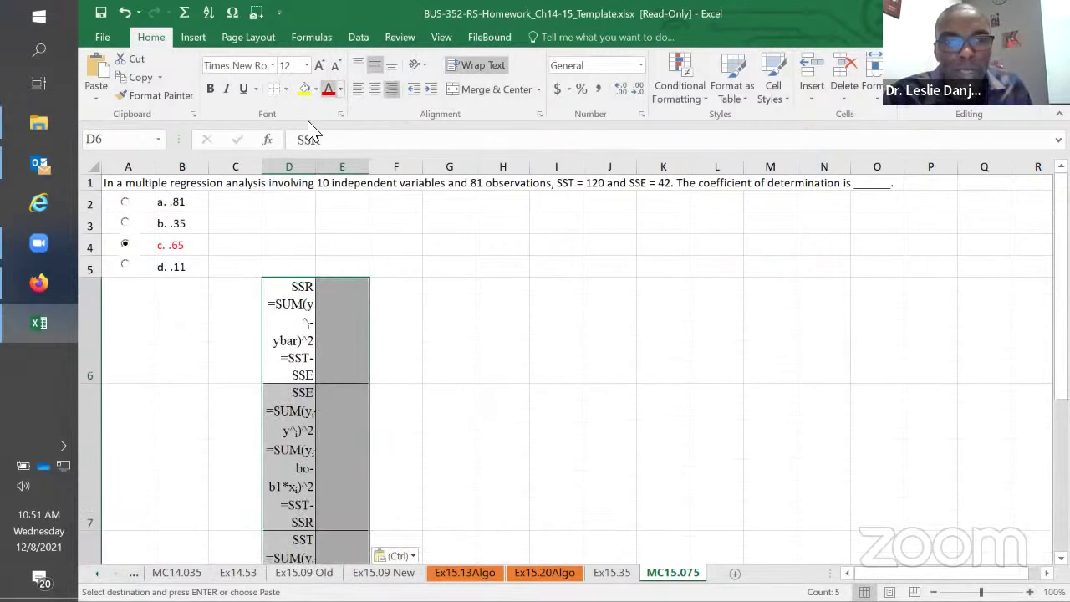
pyautogui.moveTo(320, 168); pyautogui.dragTo(423, 173)
pyautogui.scroll(-3, 458, 441)
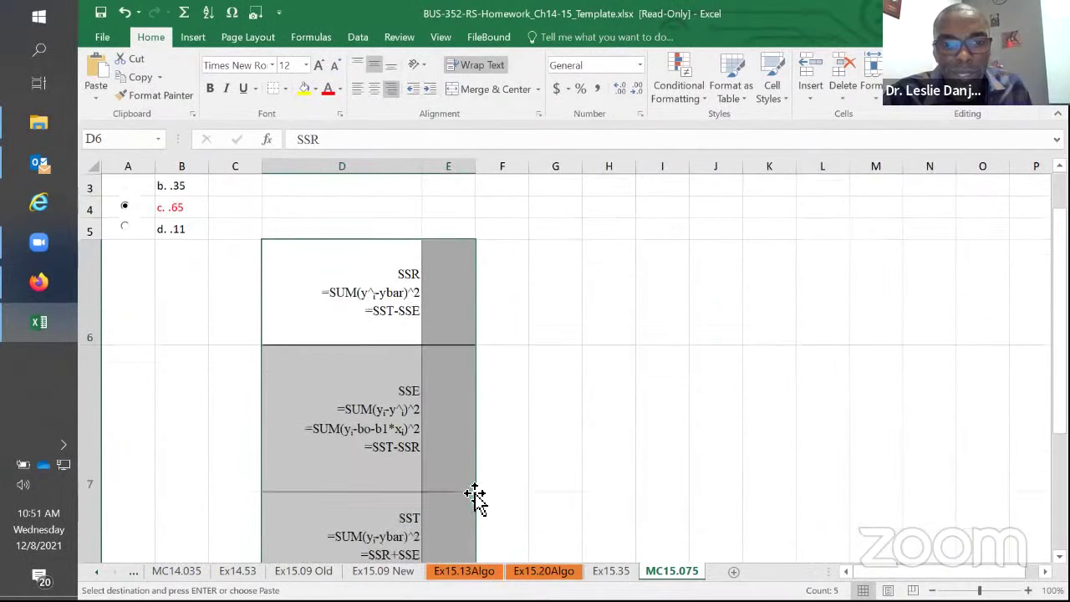
pyautogui.scroll(2, 411, 361)
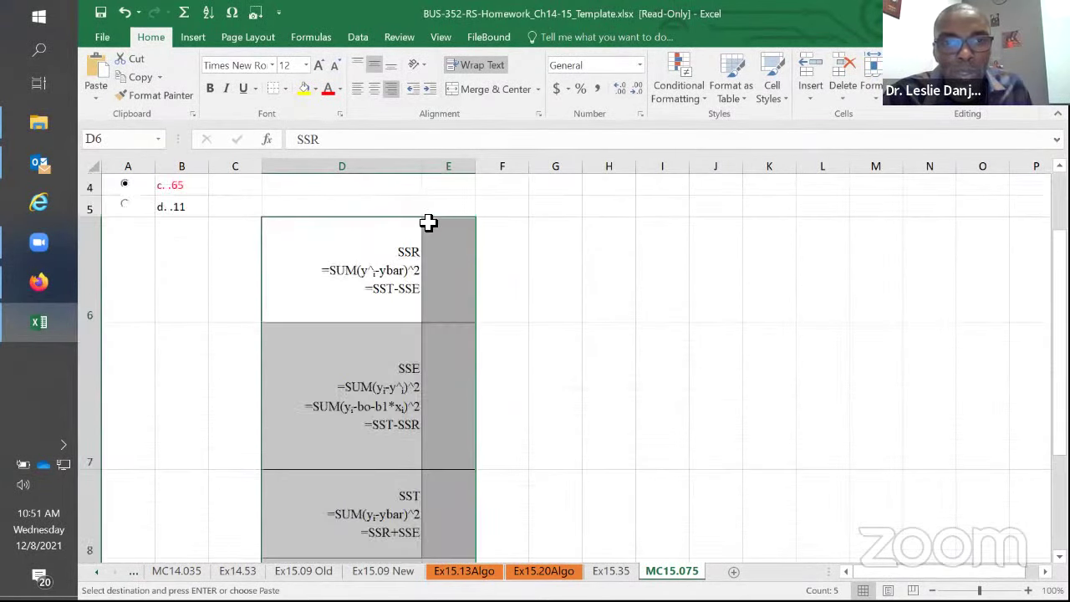
pyautogui.moveTo(423, 167); pyautogui.dragTo(451, 167)
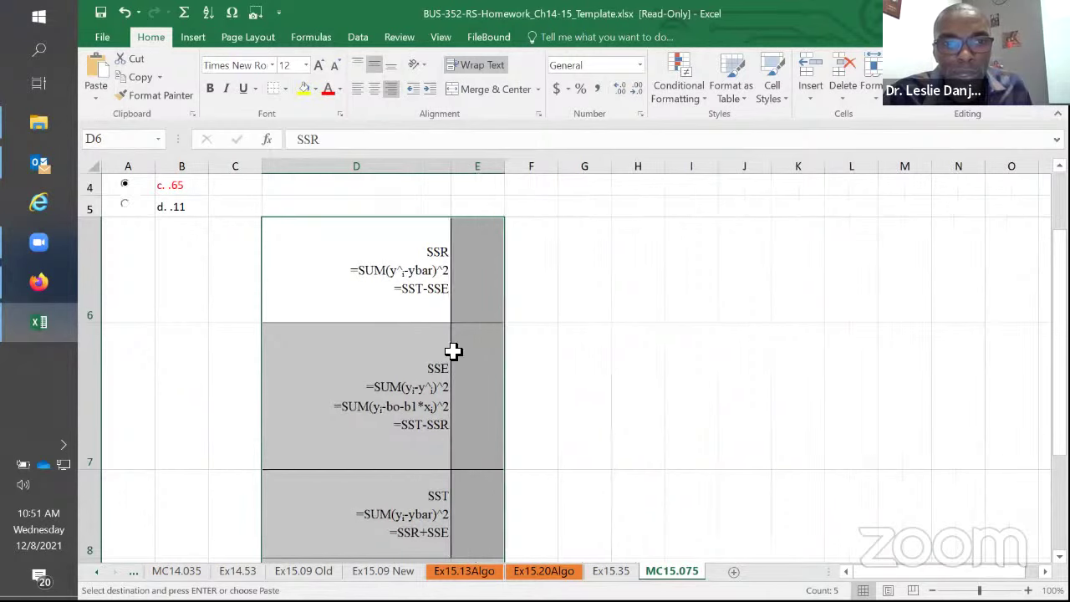
pyautogui.scroll(1, 454, 351)
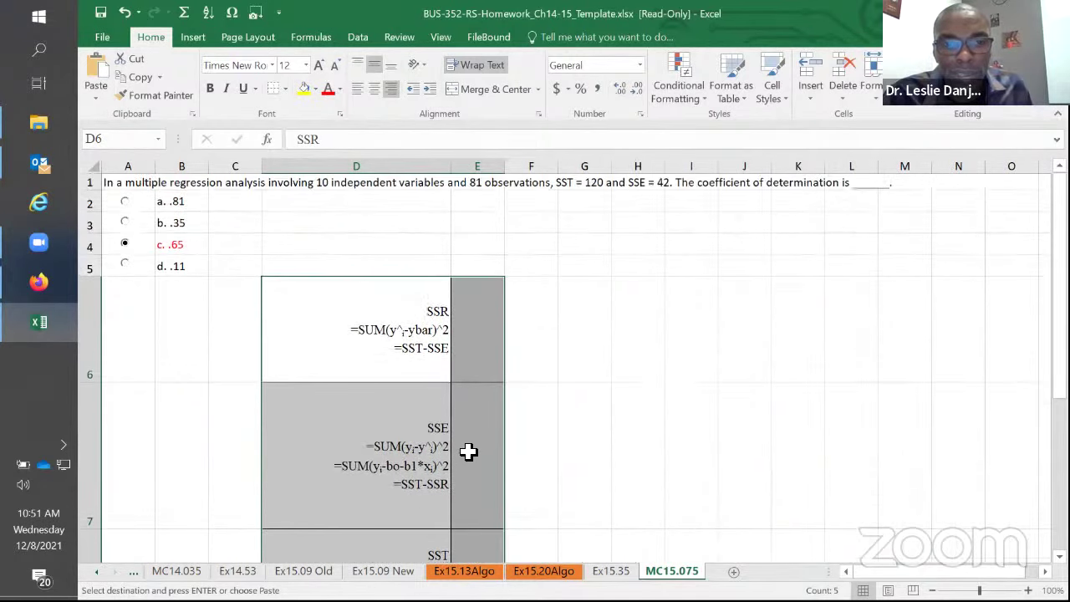
# - Enter the given sums of squares in the pasted block: SST as 120 in E8 and SSE as 42 in E7
pyautogui.click(471, 380)
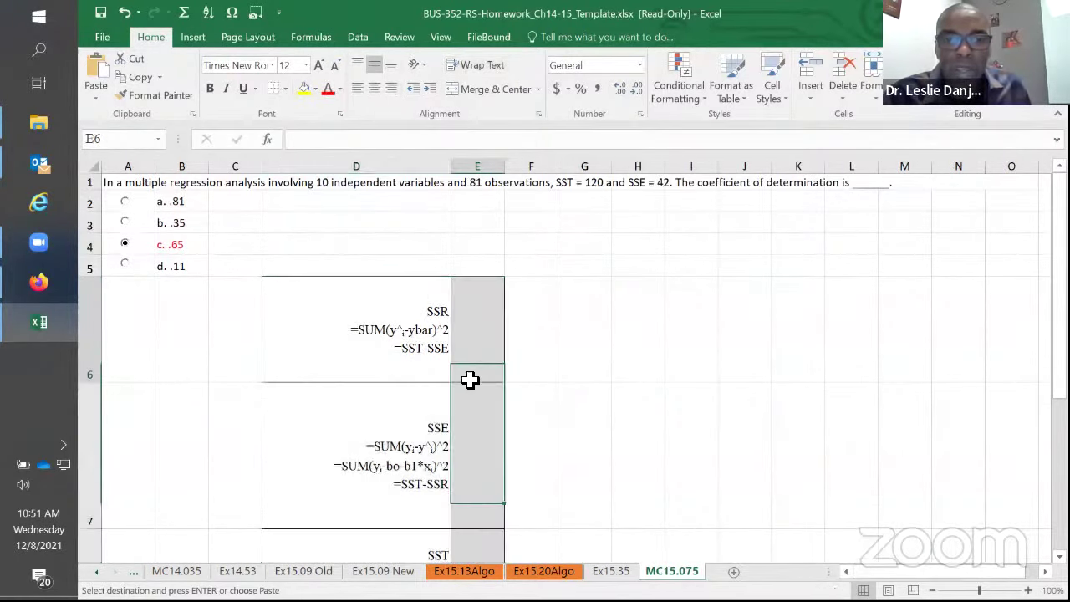
pyautogui.scroll(-2, 471, 381)
pyautogui.scroll(1, 460, 381)
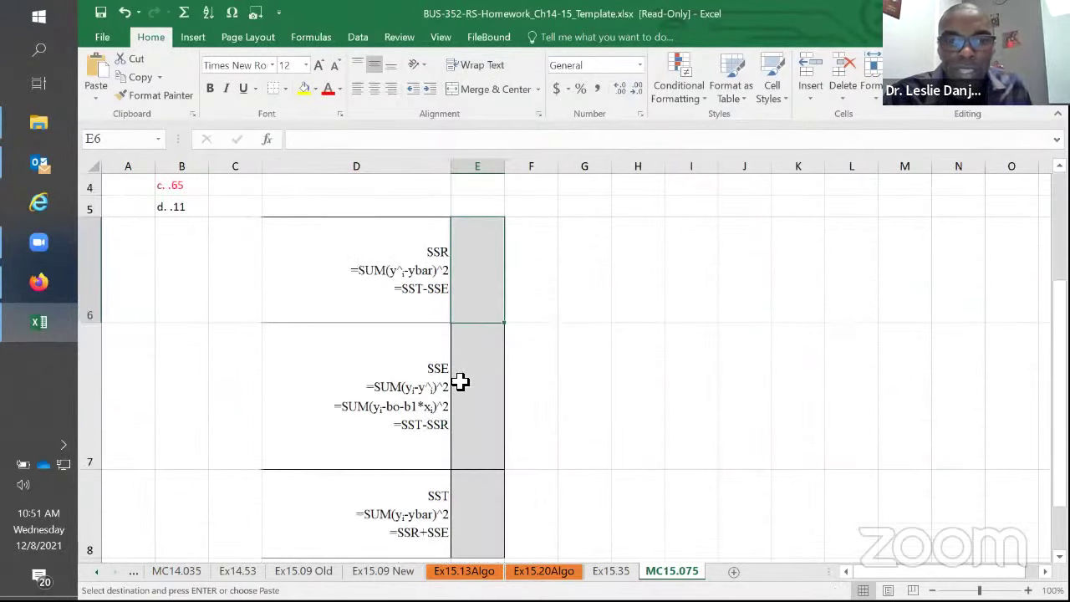
pyautogui.keyDown('ctrl'); pyautogui.scroll(-1, 533, 382); pyautogui.keyUp('ctrl')
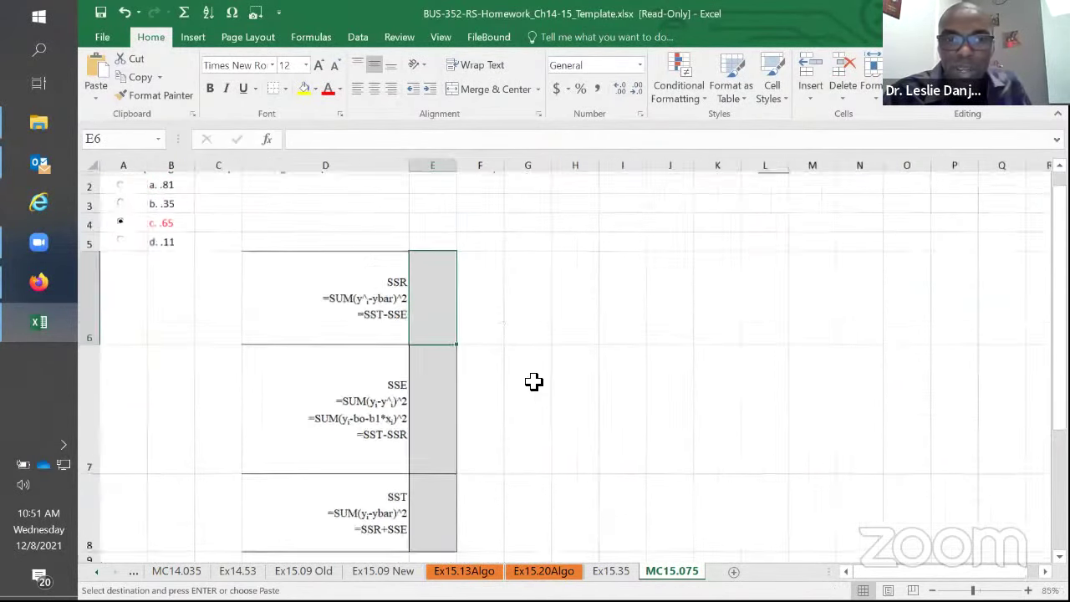
pyautogui.click(413, 507)
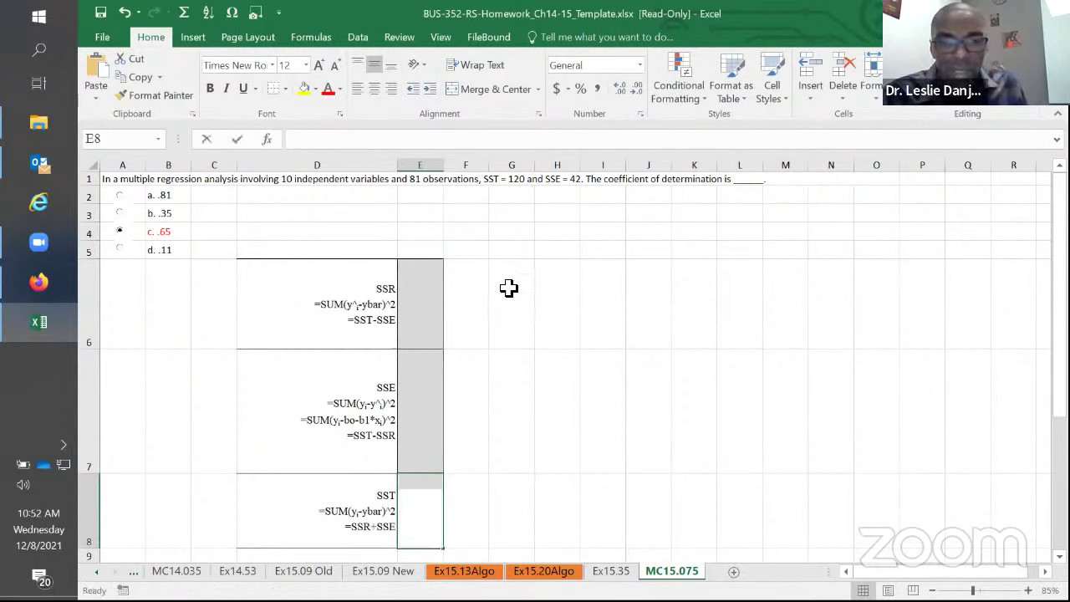
pyautogui.write('120')
pyautogui.click(412, 430)
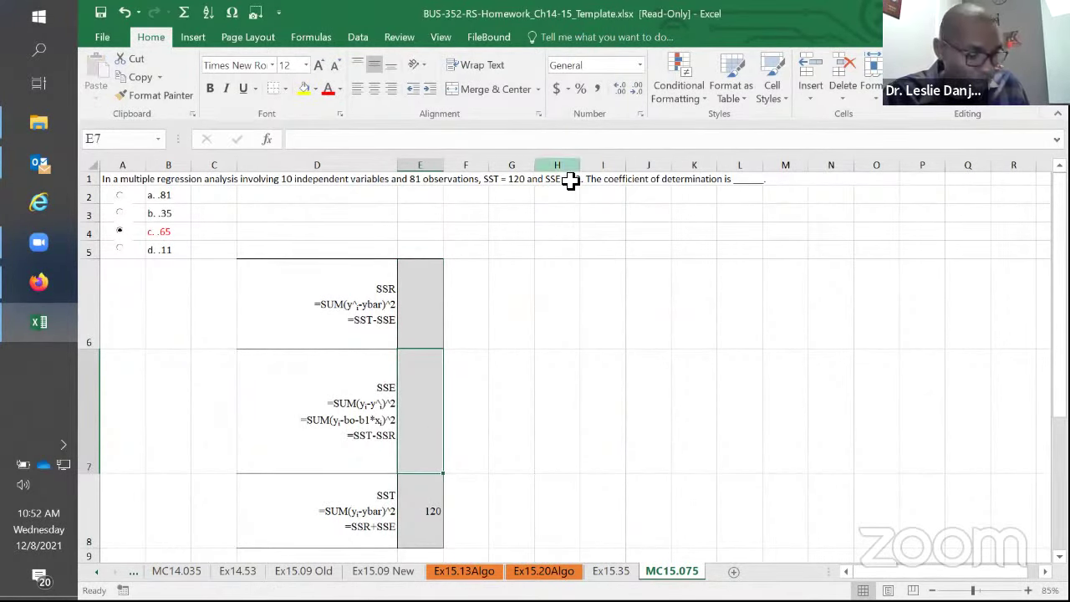
pyautogui.write('42')
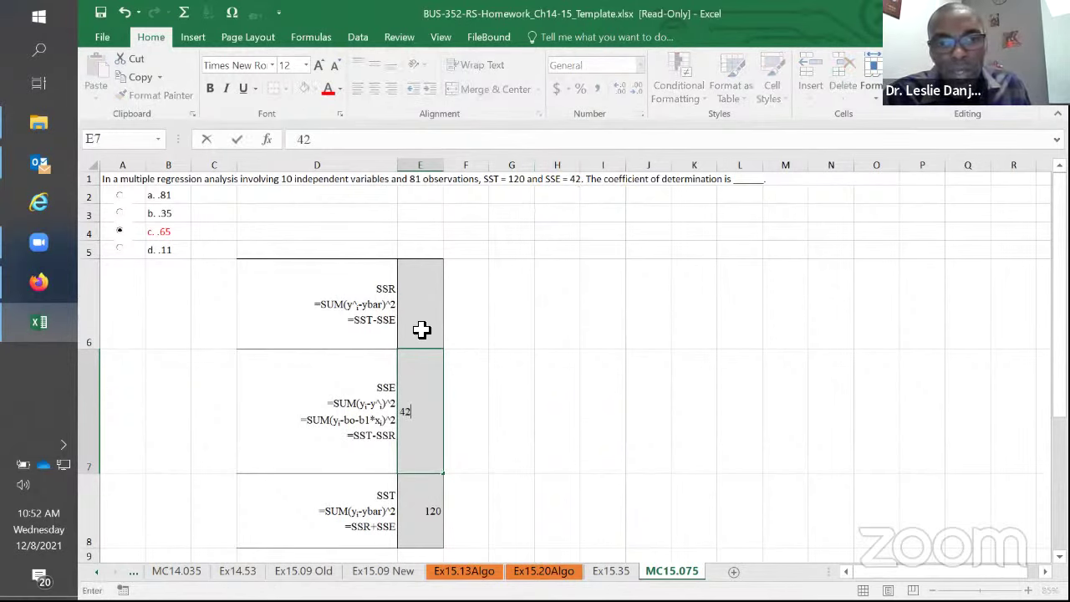
pyautogui.press('Return')
# - Copy the =SST-SSE text from the SSR label in D6 and enter it as the formula text in E6
pyautogui.doubleClick(354, 326)
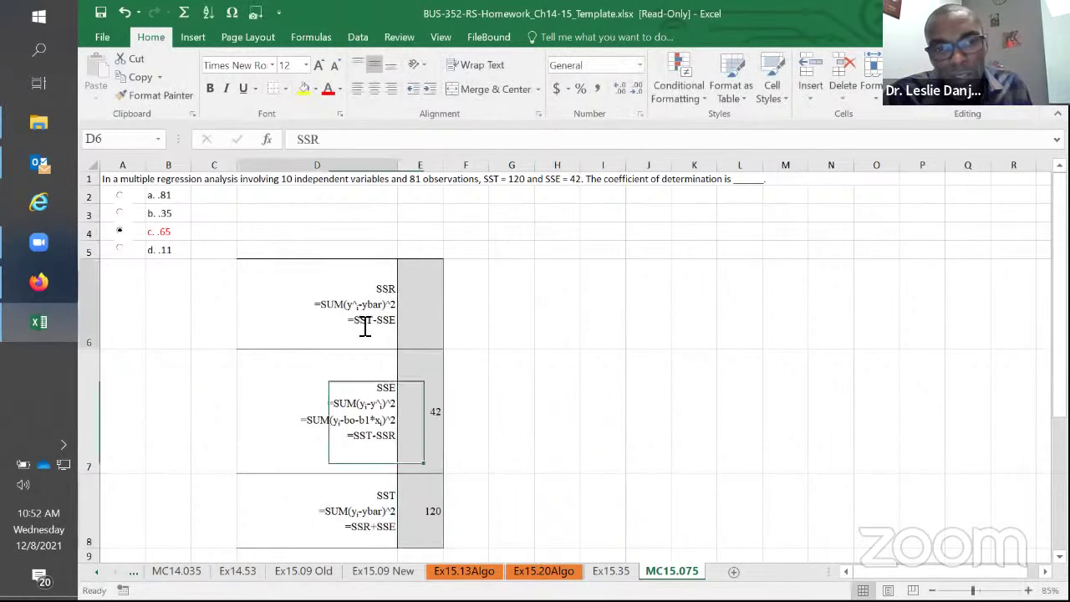
pyautogui.moveTo(405, 327); pyautogui.dragTo(406, 322)
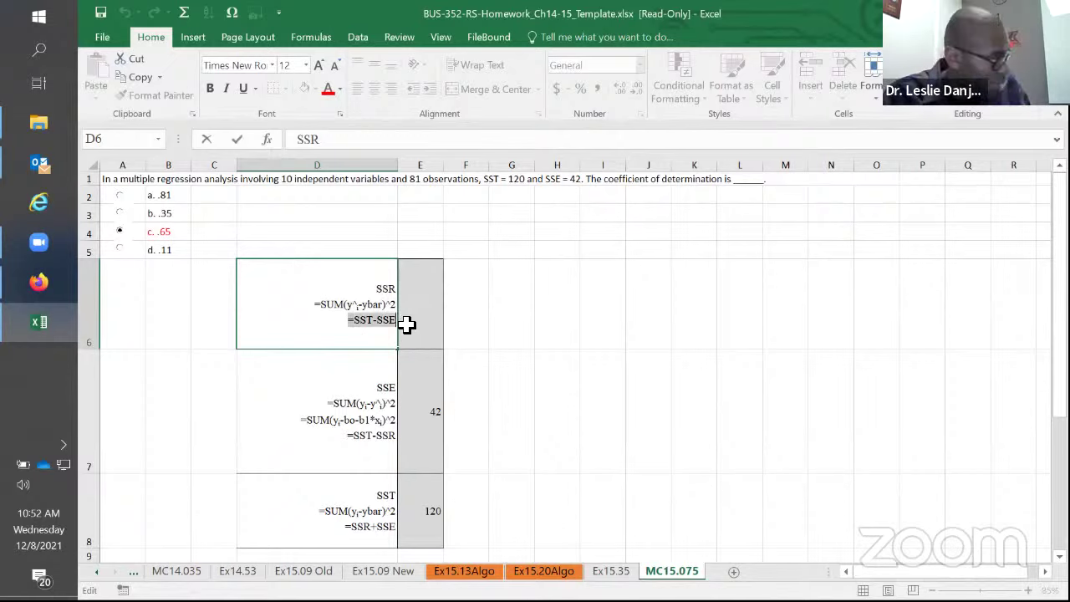
pyautogui.hotkey('ctrl', 'c')
pyautogui.click(430, 320)
pyautogui.write('=')
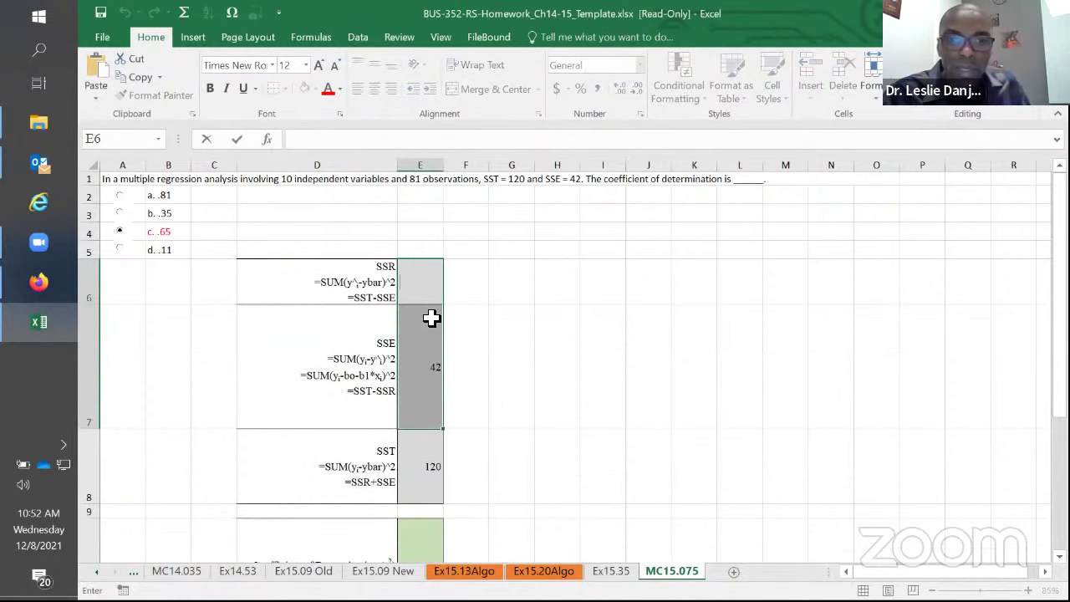
pyautogui.click(503, 299)
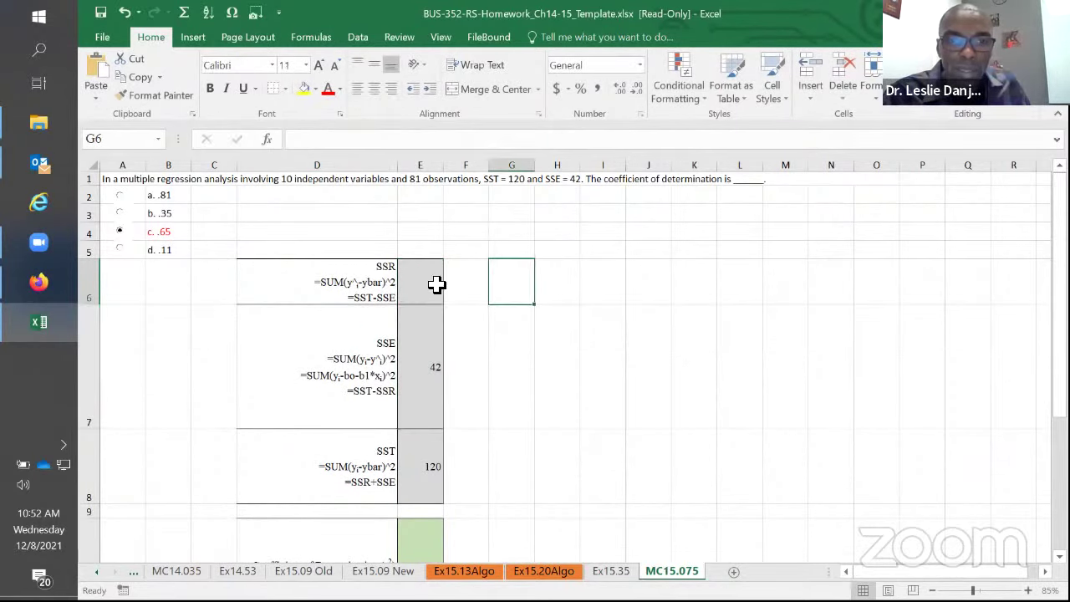
pyautogui.click(431, 287)
pyautogui.write('=SST-SSE')
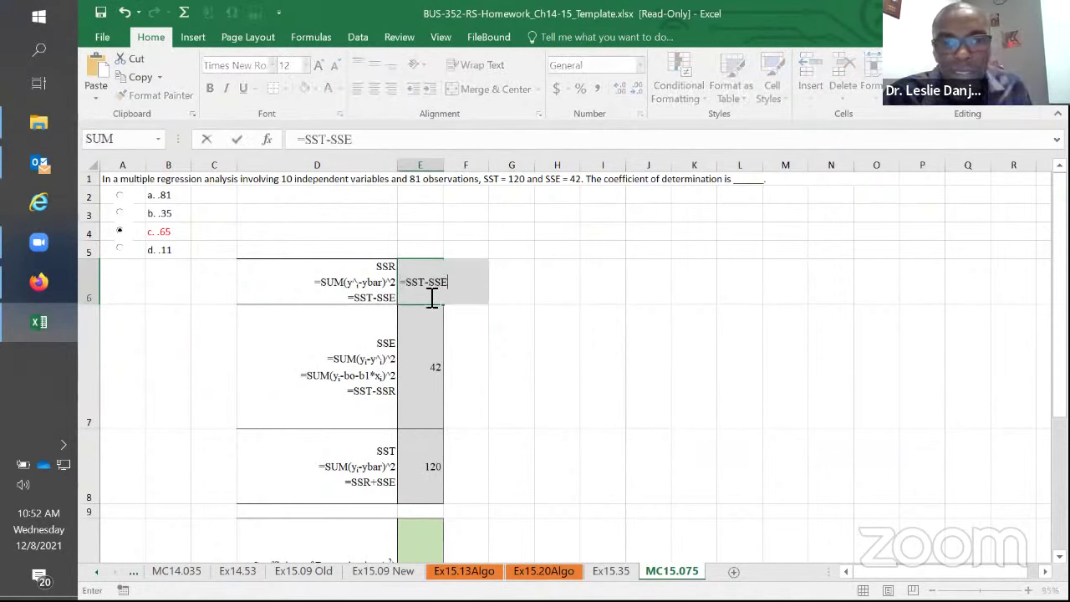
# - Replace SST and SSE in the E6 formula with their cell references so that it reads =E8-E7
pyautogui.doubleClick(418, 284)
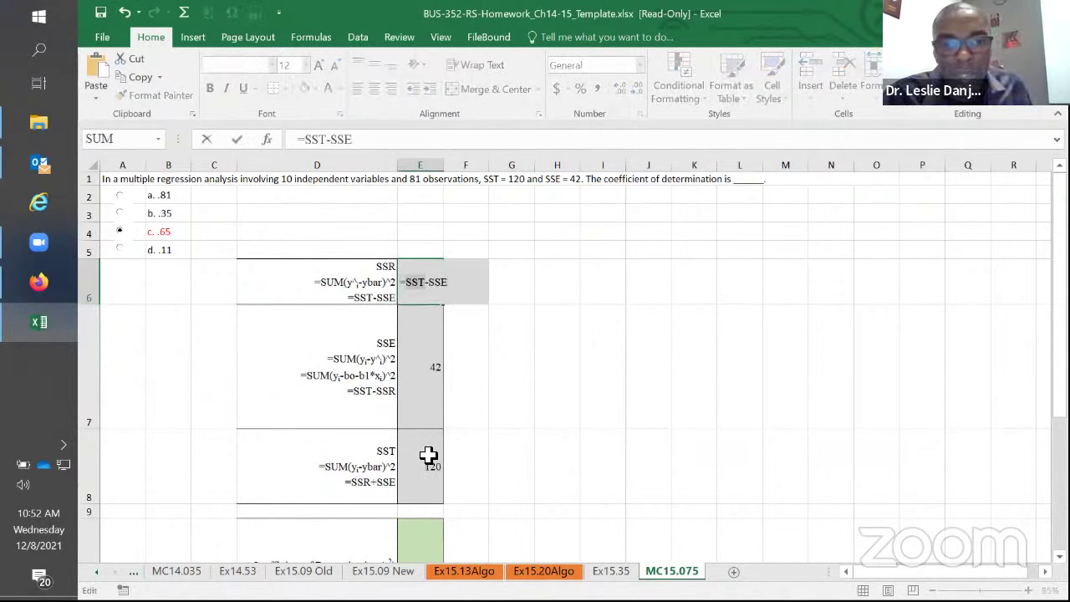
pyautogui.click(429, 454)
pyautogui.press('F2')
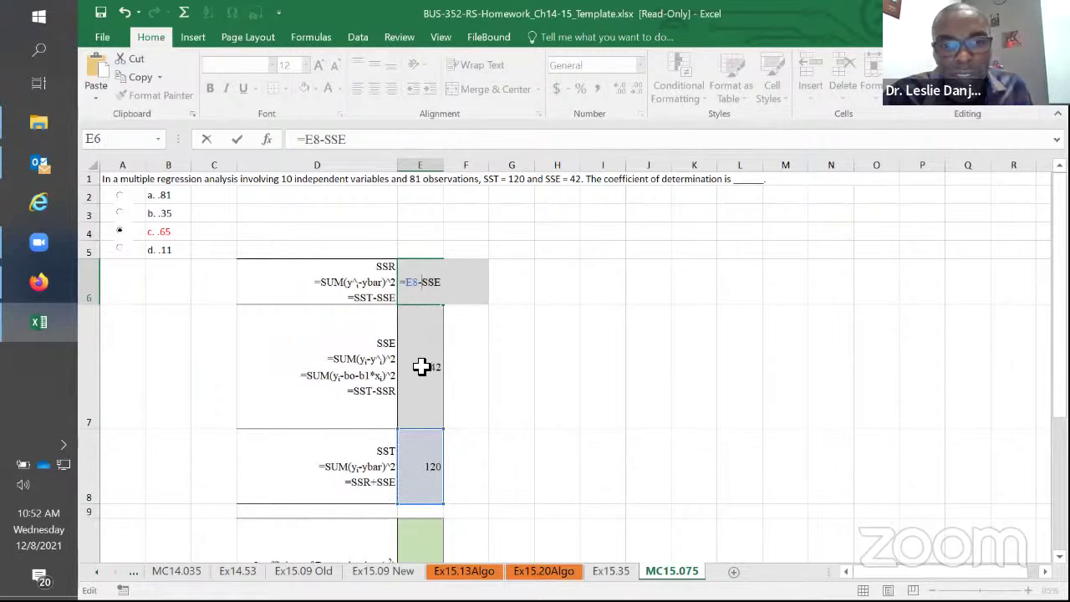
pyautogui.click(421, 367)
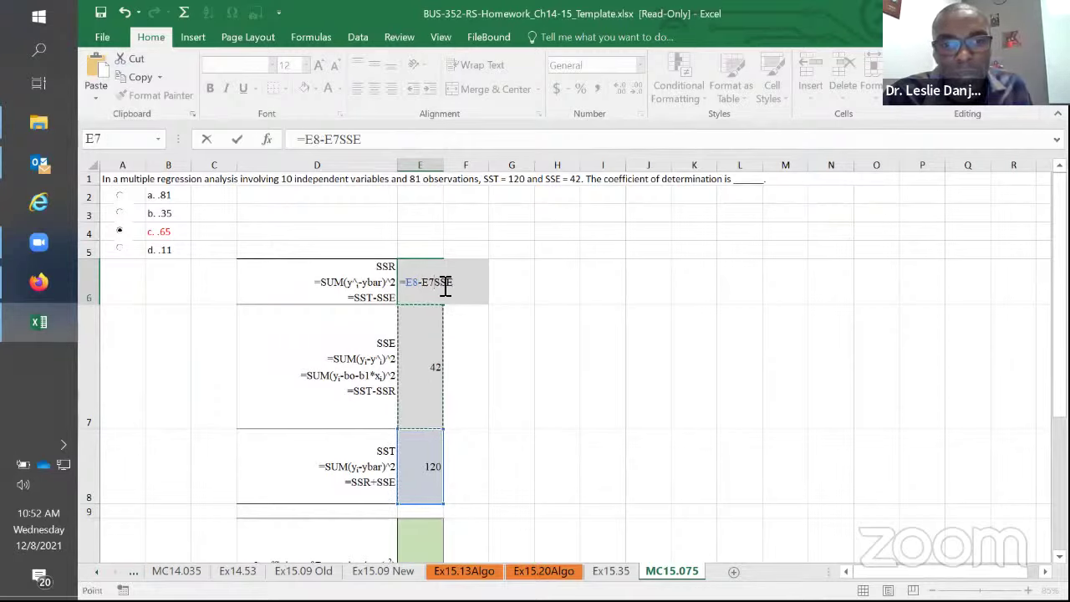
pyautogui.press('Delete')
pyautogui.press('Delete')
pyautogui.press('Delete')
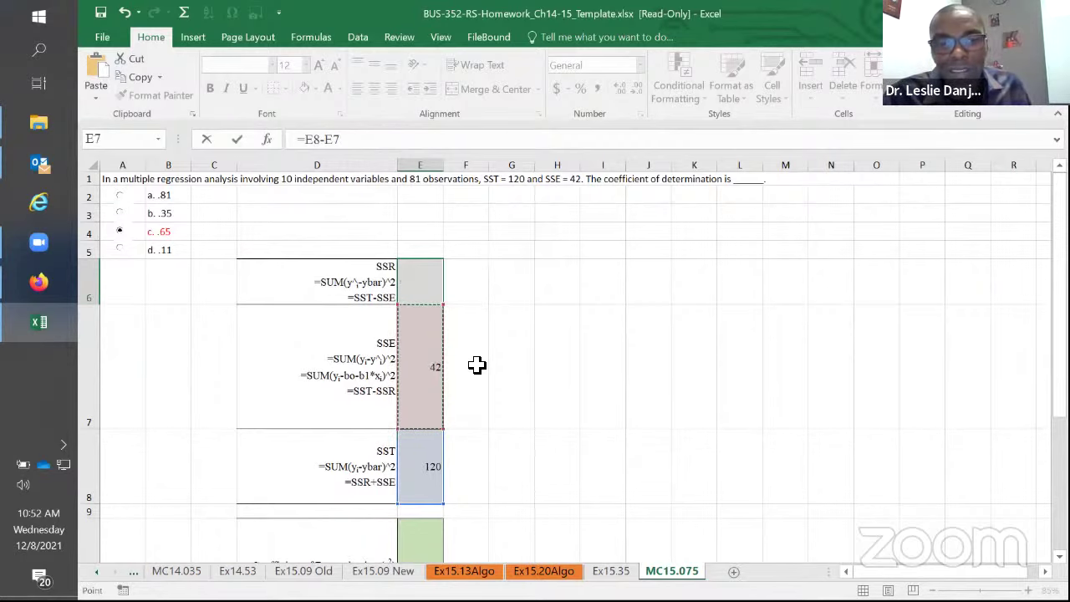
pyautogui.scroll(-1, 476, 364)
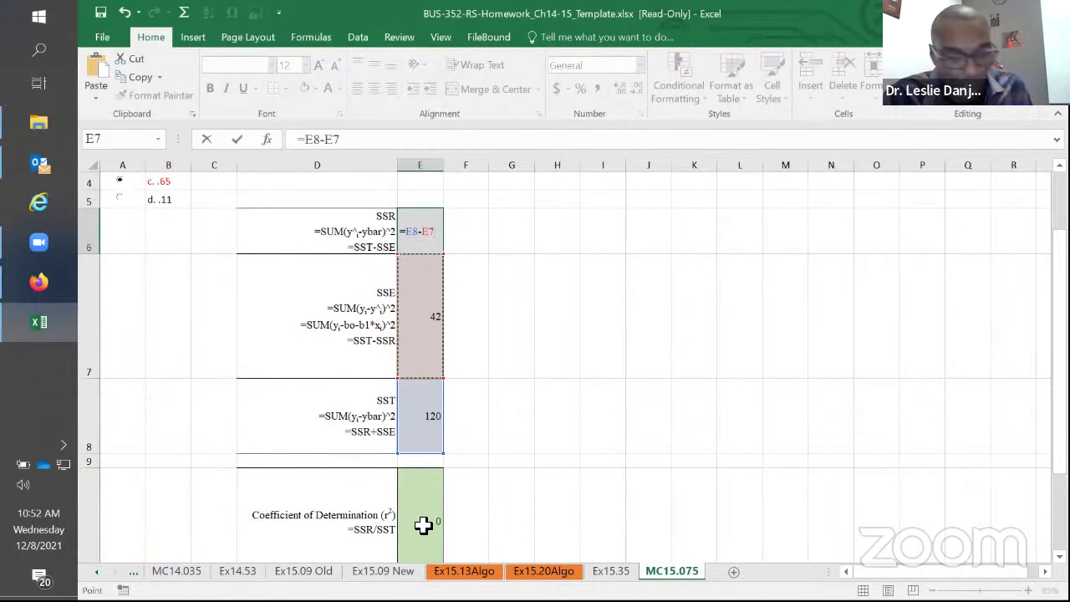
pyautogui.press('Return')
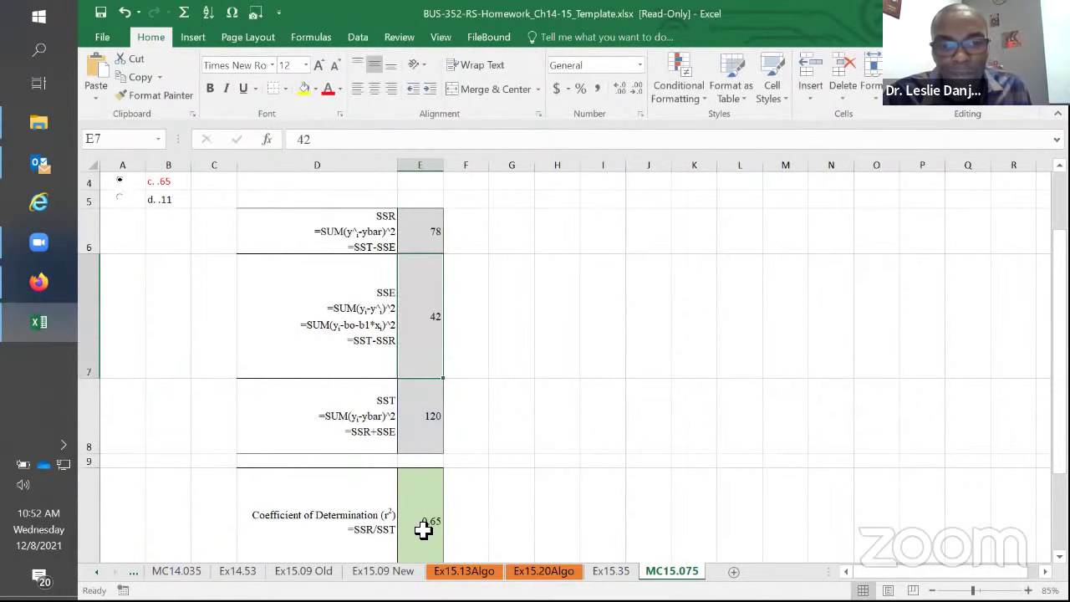